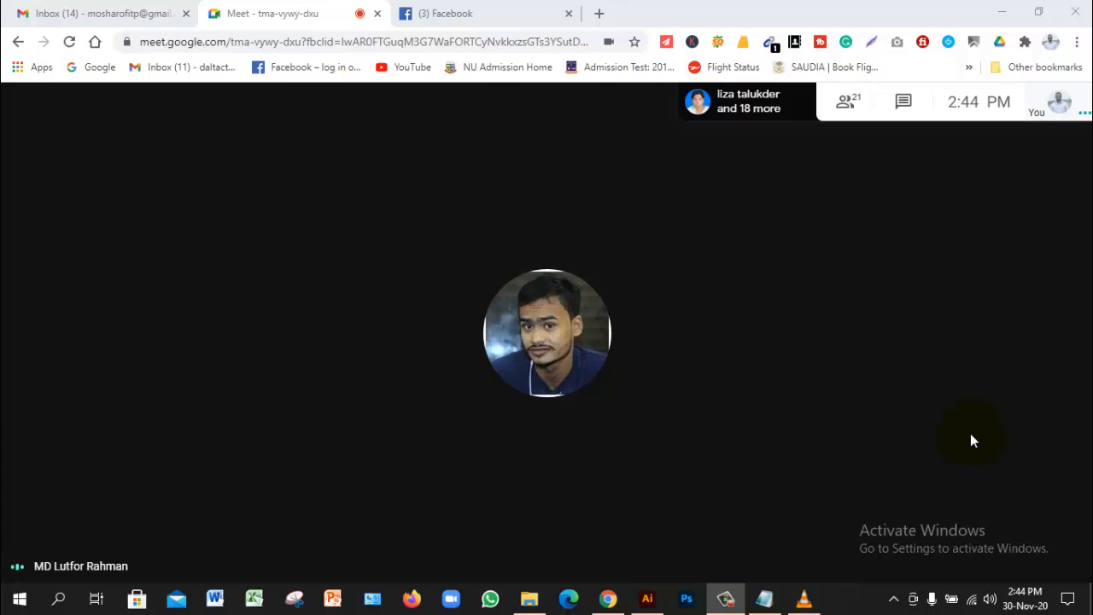
Present the entire screen to everyone in the Google Meet call
mouse_move(685, 202)
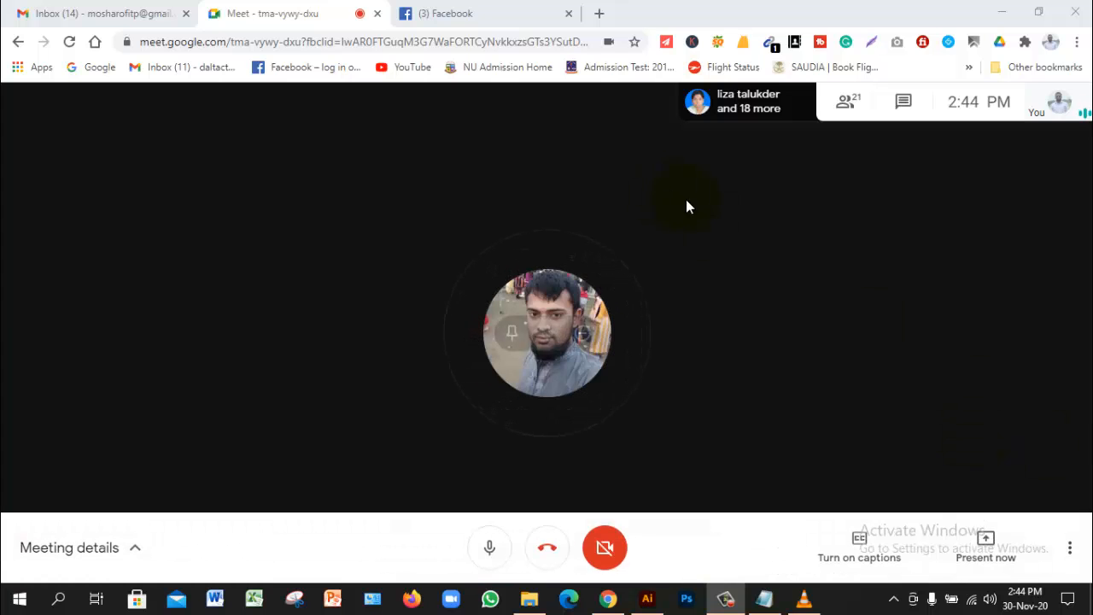
click(984, 541)
click(978, 418)
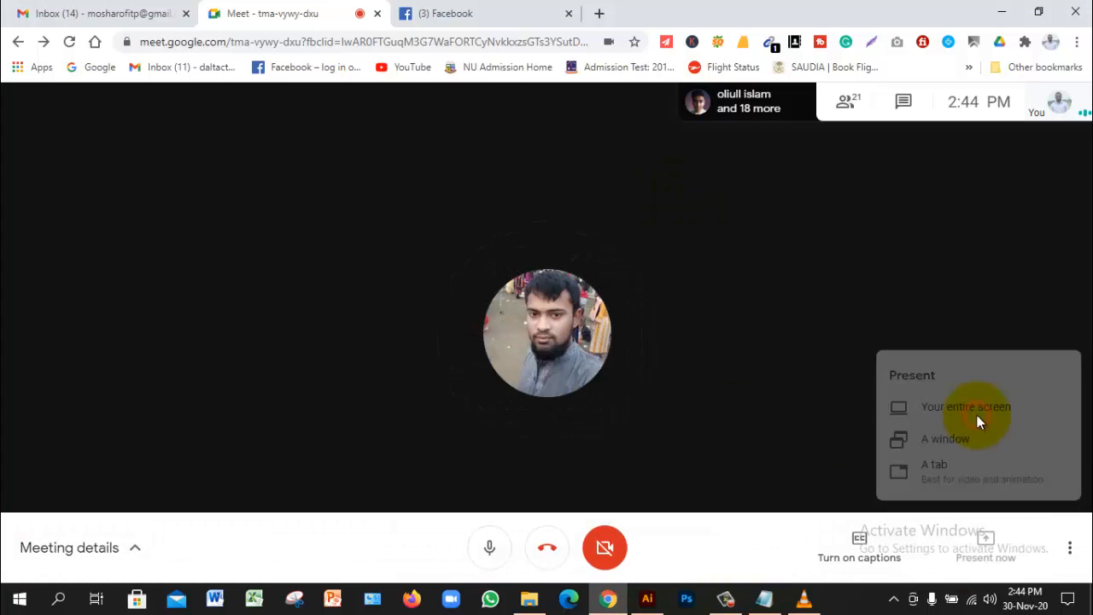
click(688, 387)
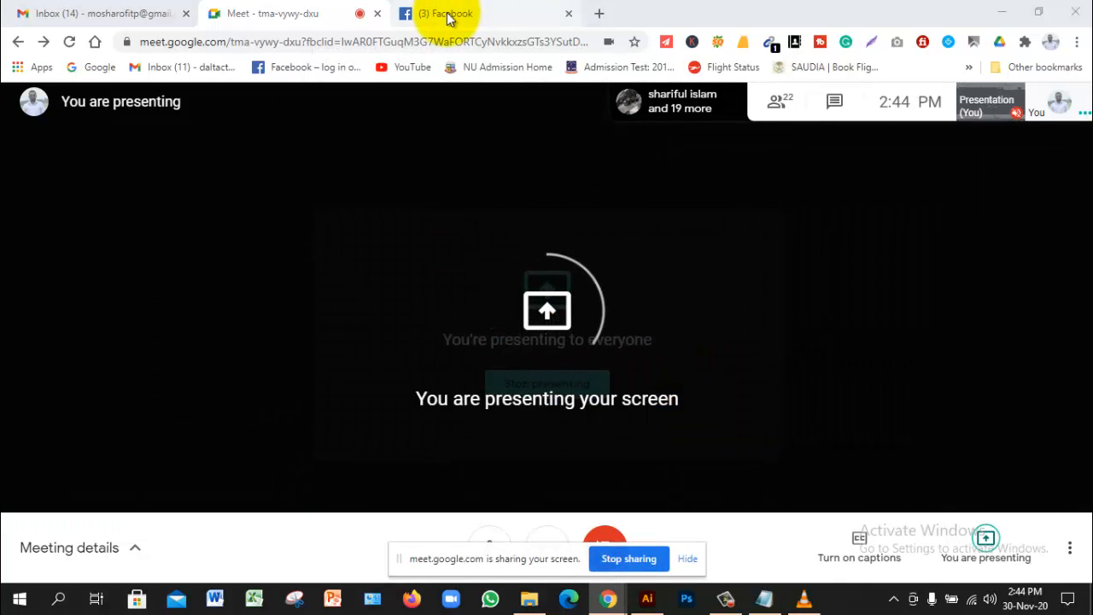
Switch to Facebook, minimize the GD-9 (TANGAIL) group chat, and check the notifications and friend requests
click(459, 14)
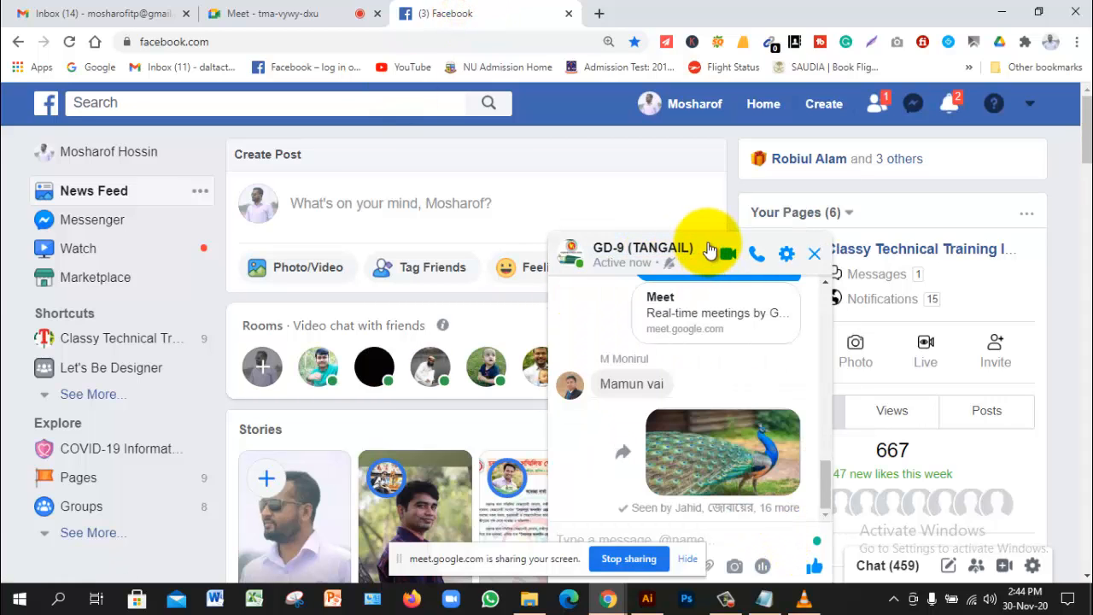
click(712, 245)
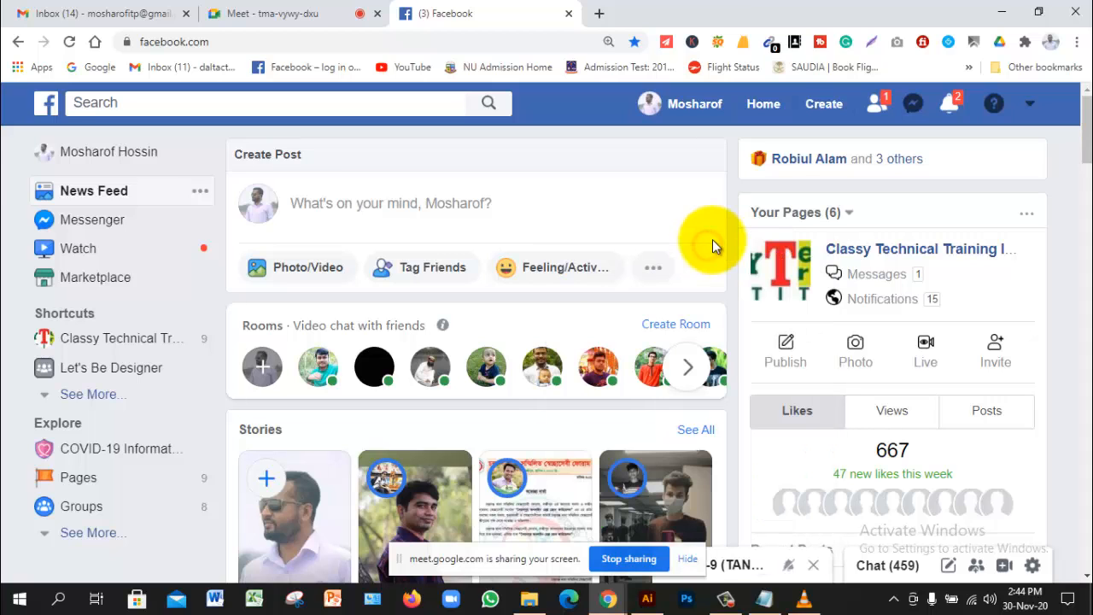
click(955, 110)
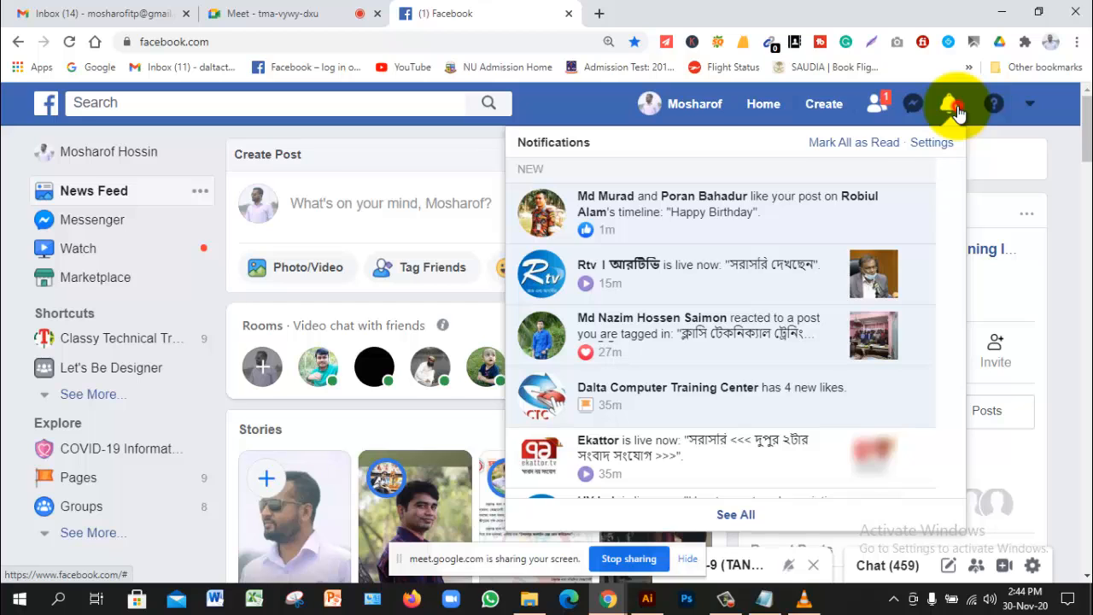
click(954, 109)
click(877, 104)
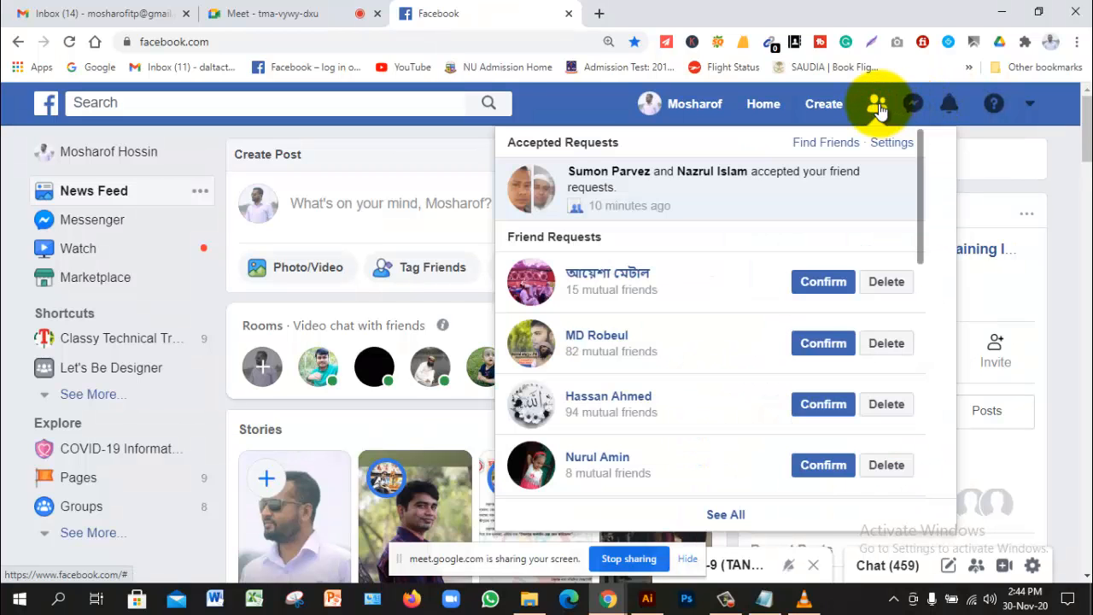
Open the Graphic Design Batch-9, Tangail group from the recent searches and hide the screen-sharing notice
click(427, 103)
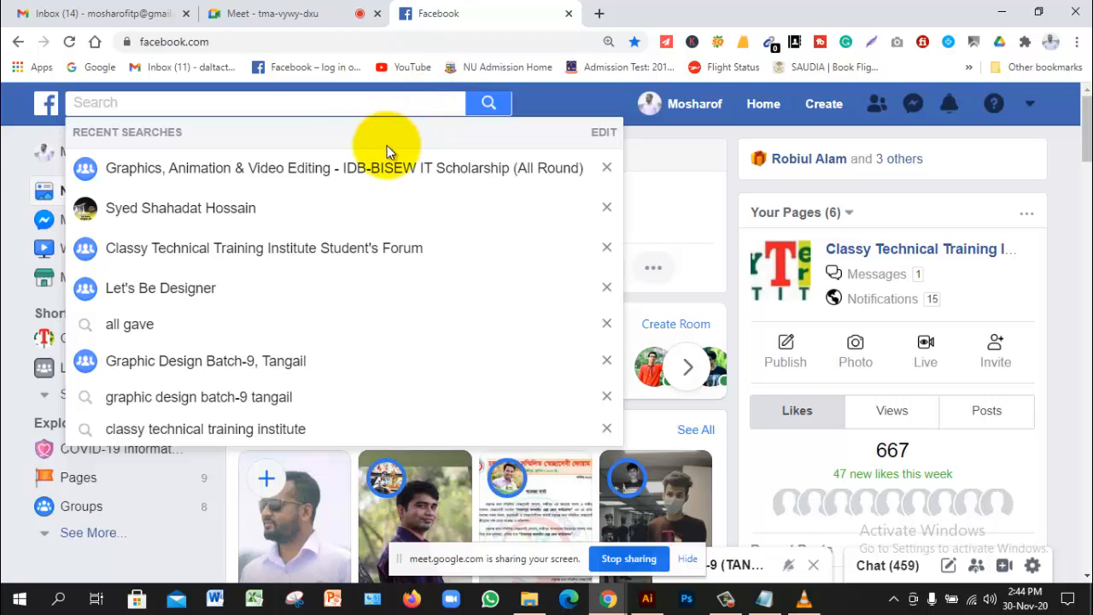
click(266, 368)
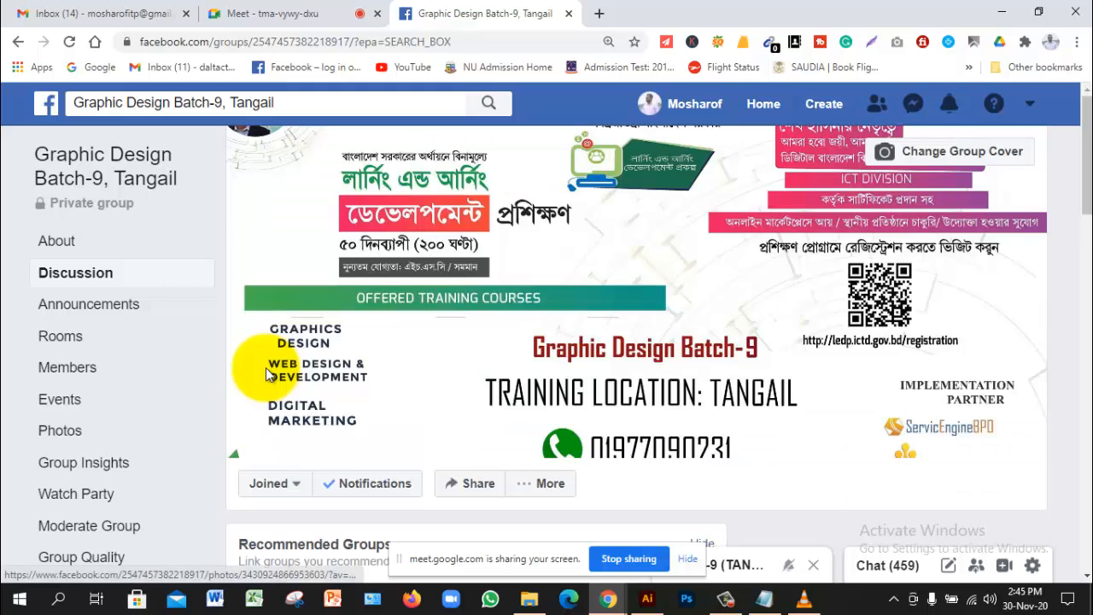
click(687, 558)
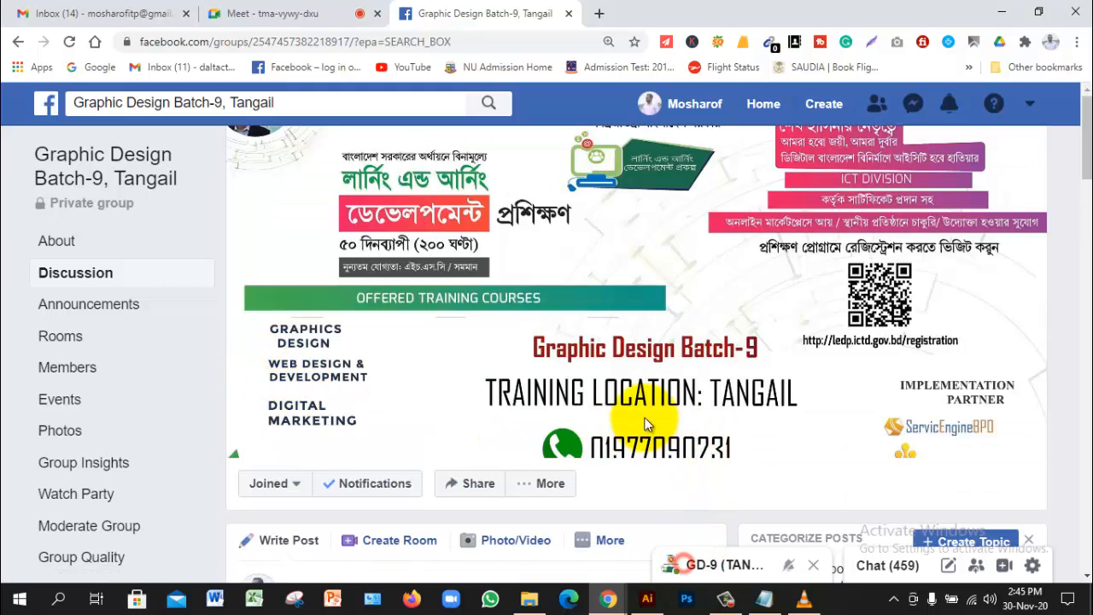
Review the design work posted in the group's discussion, including the Financial Company logos and van mockups, and return to the newest posts
scroll(658, 375, down, 8)
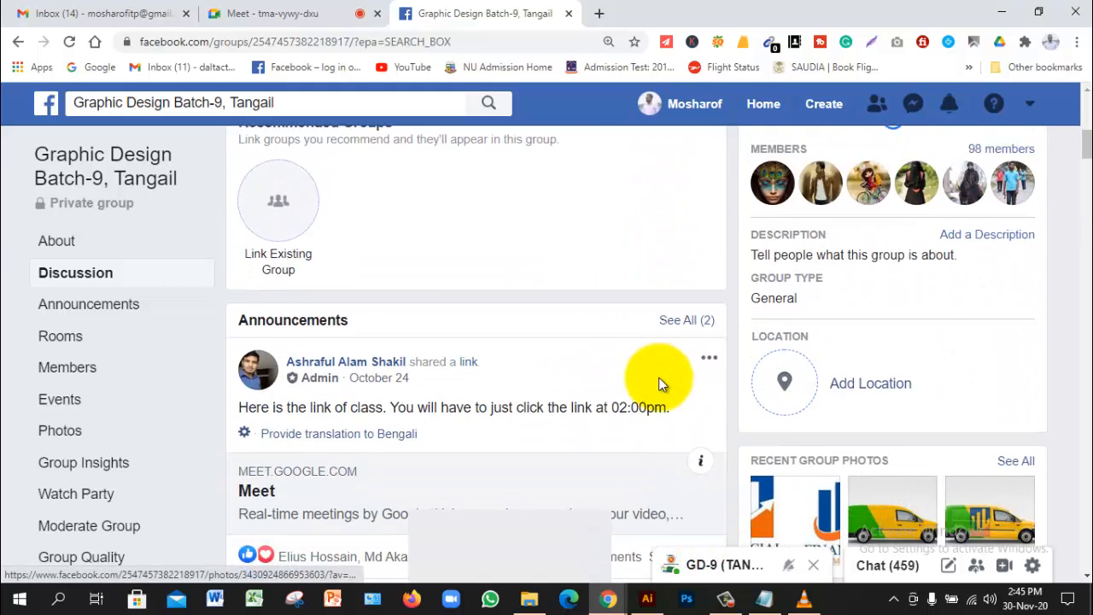
scroll(659, 384, down, 10)
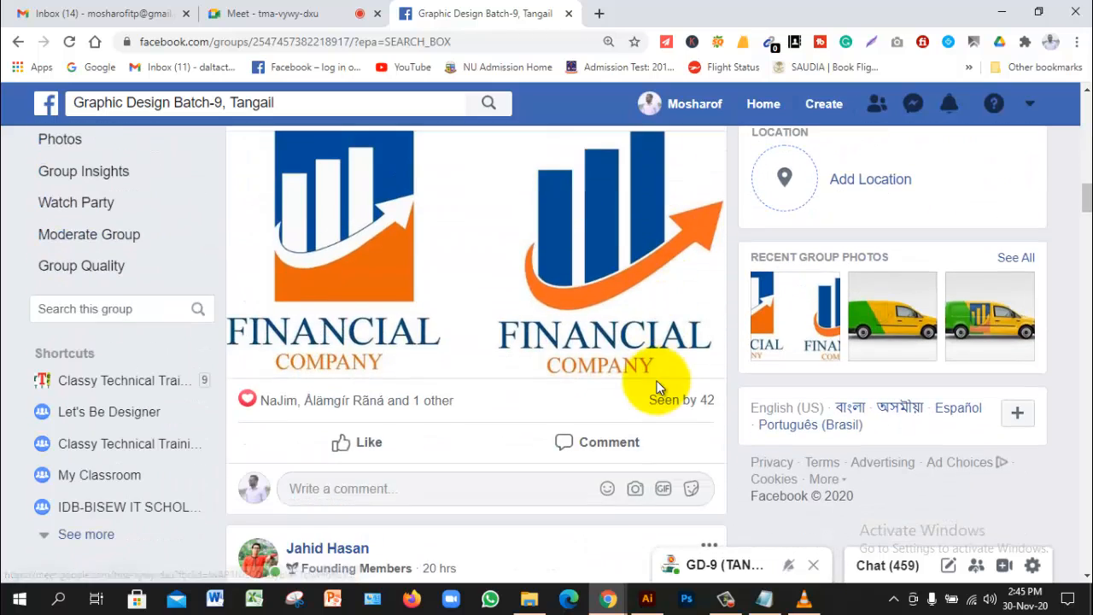
scroll(657, 387, down, 4)
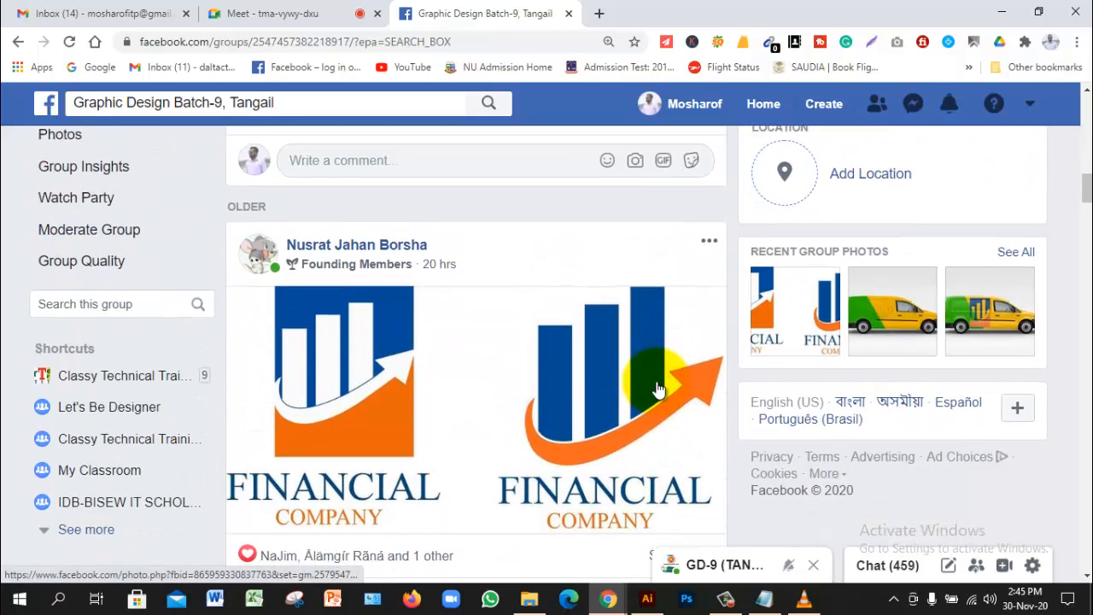
scroll(657, 389, down, 2)
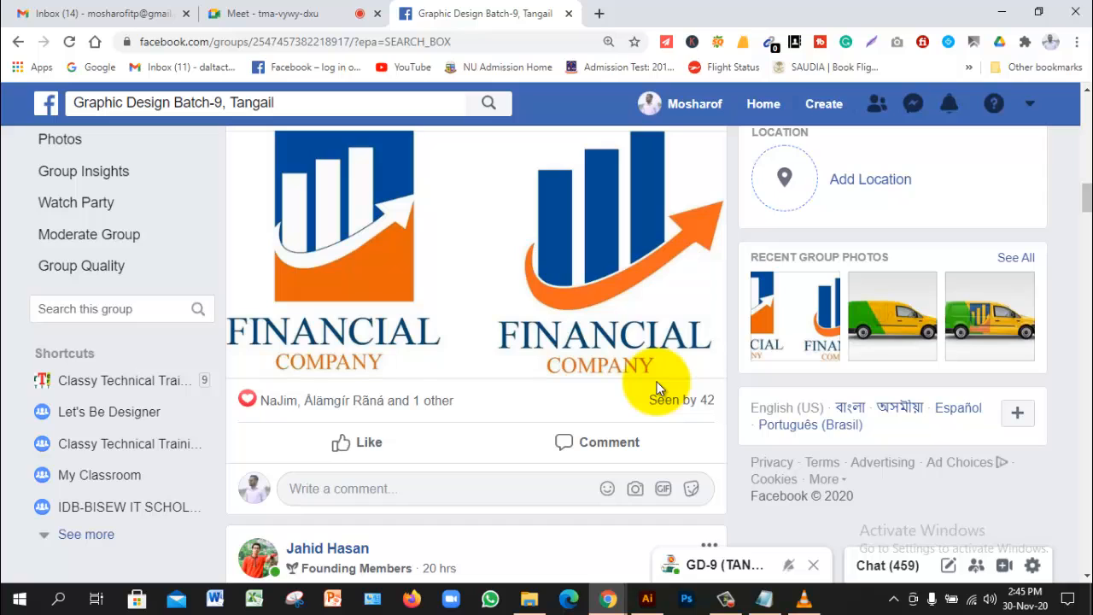
scroll(657, 389, down, 2)
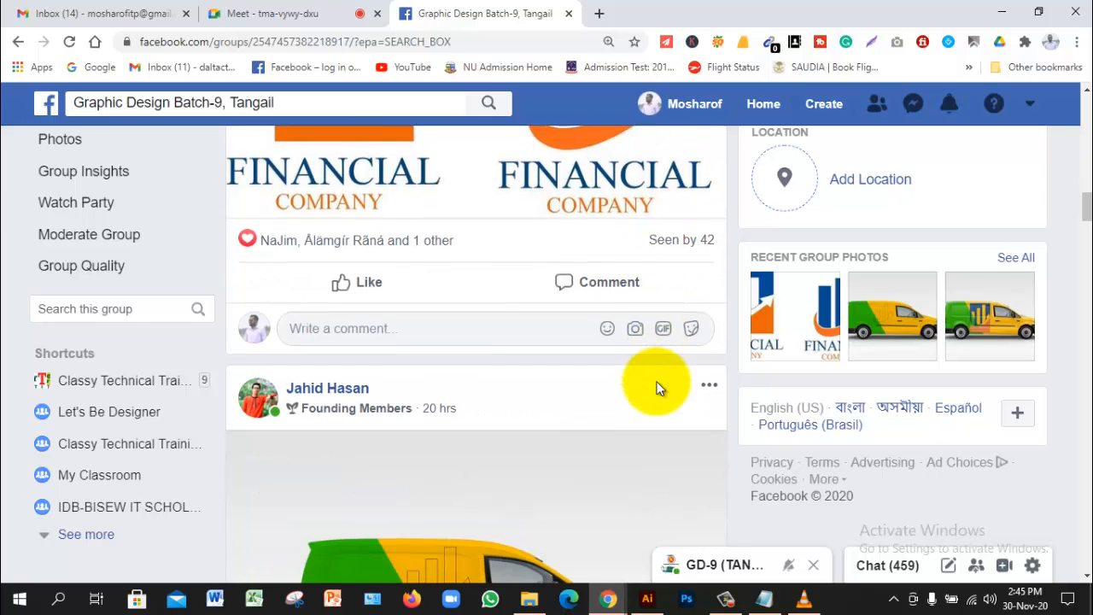
scroll(657, 388, down, 3)
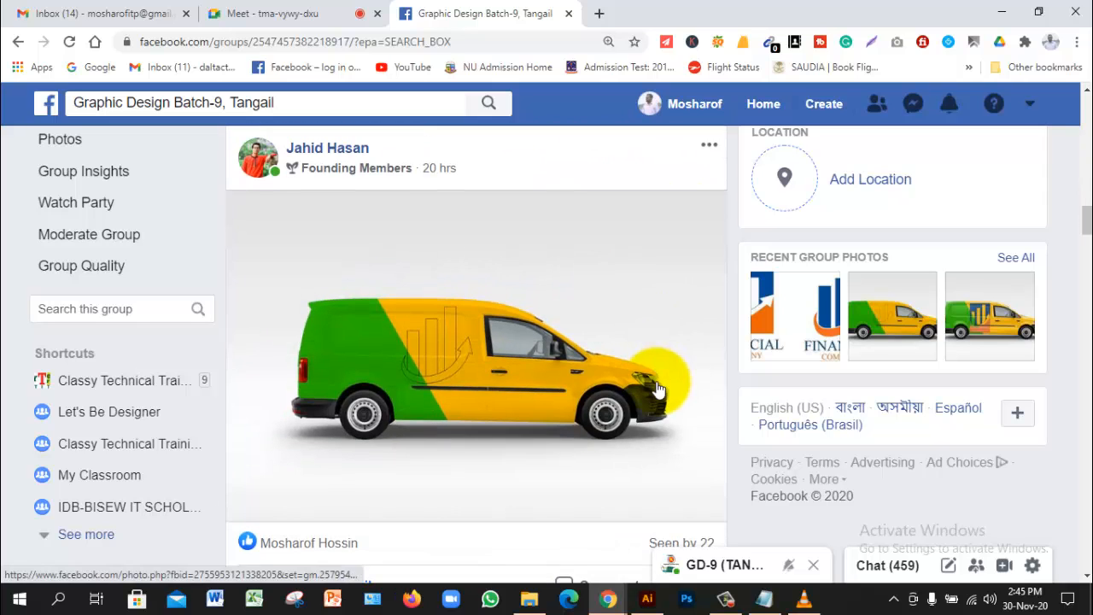
scroll(657, 388, down, 4)
scroll(657, 389, down, 2)
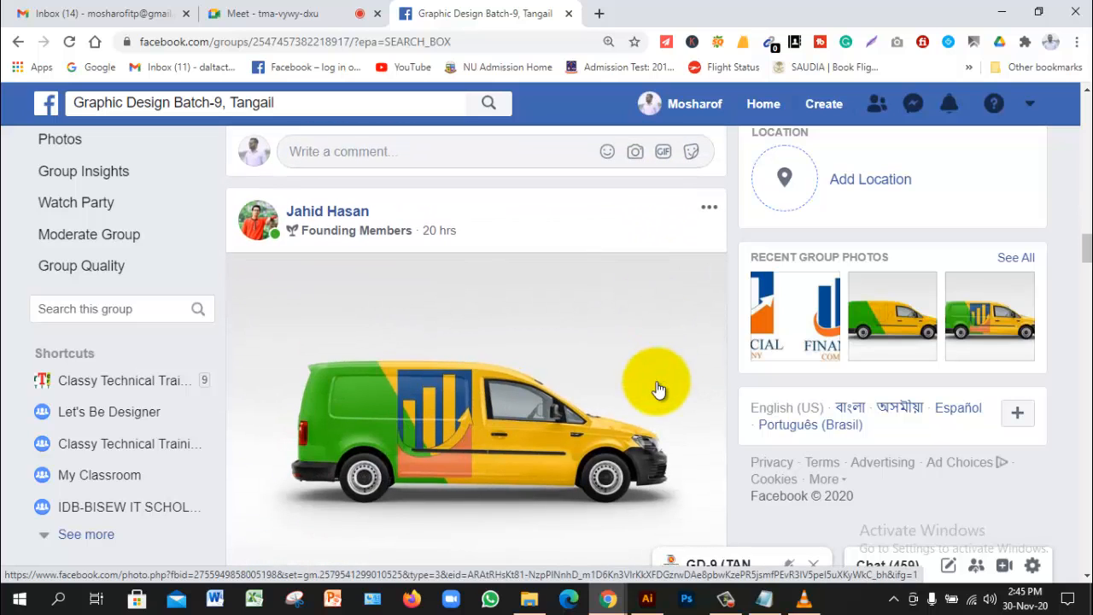
scroll(657, 388, down, 5)
scroll(657, 388, down, 3)
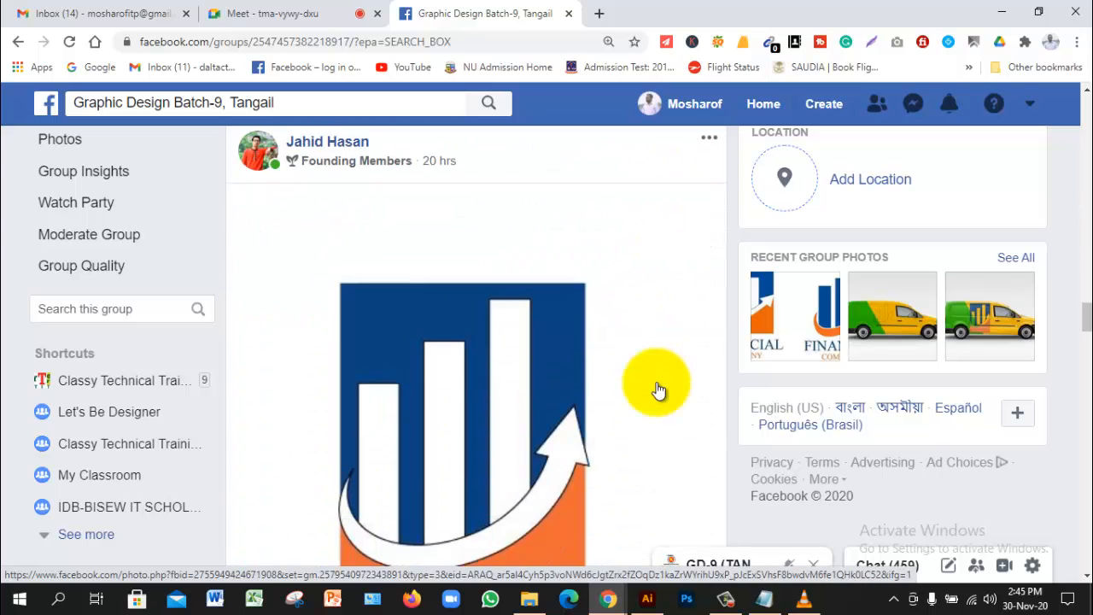
scroll(657, 388, down, 5)
scroll(656, 388, down, 5)
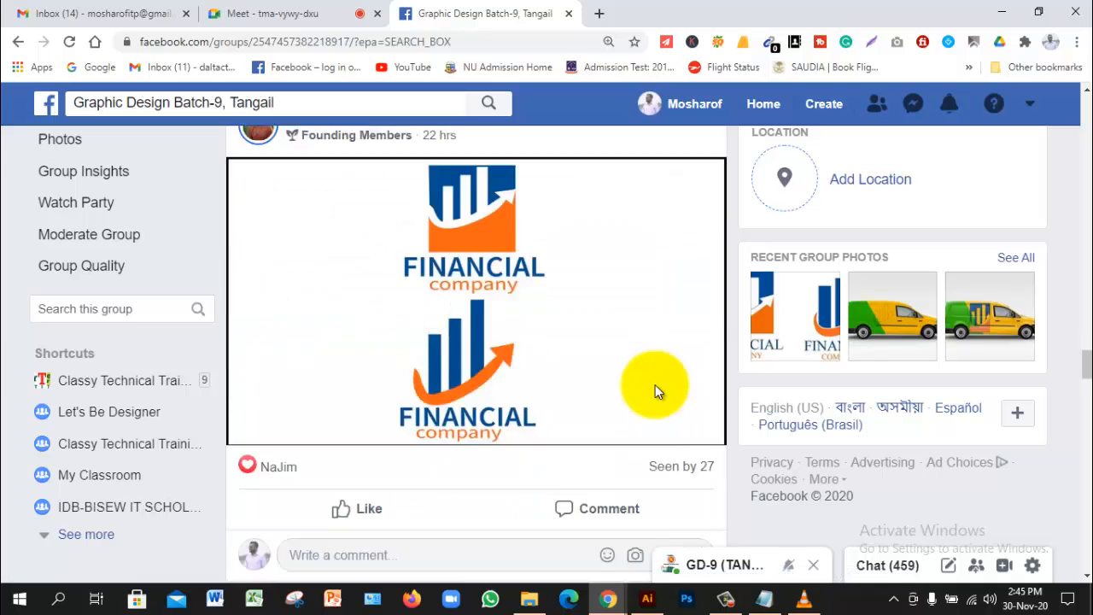
scroll(656, 388, down, 3)
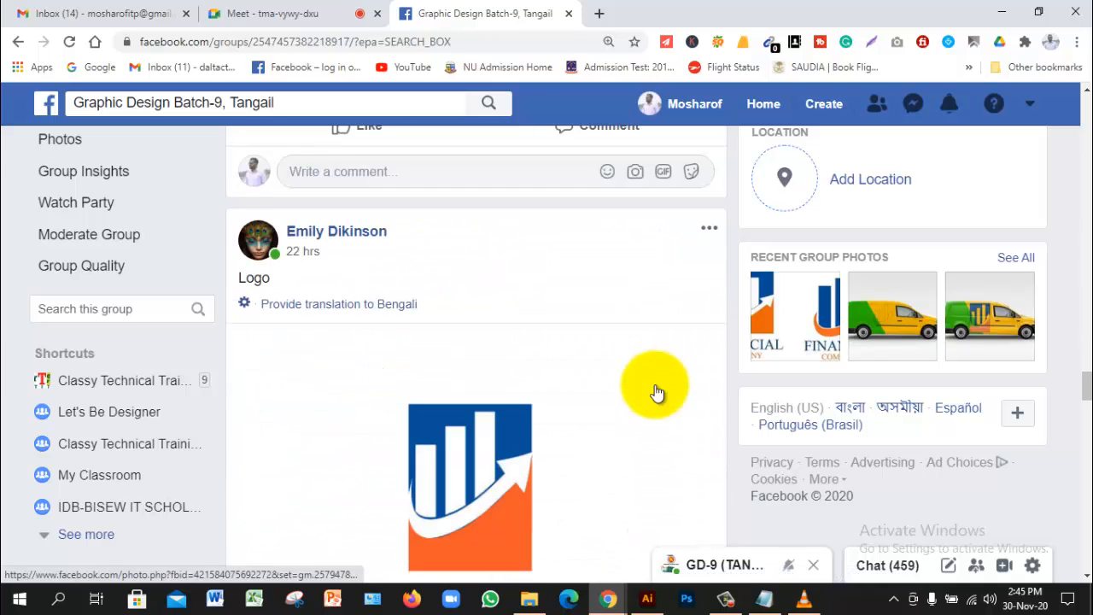
scroll(656, 392, down, 10)
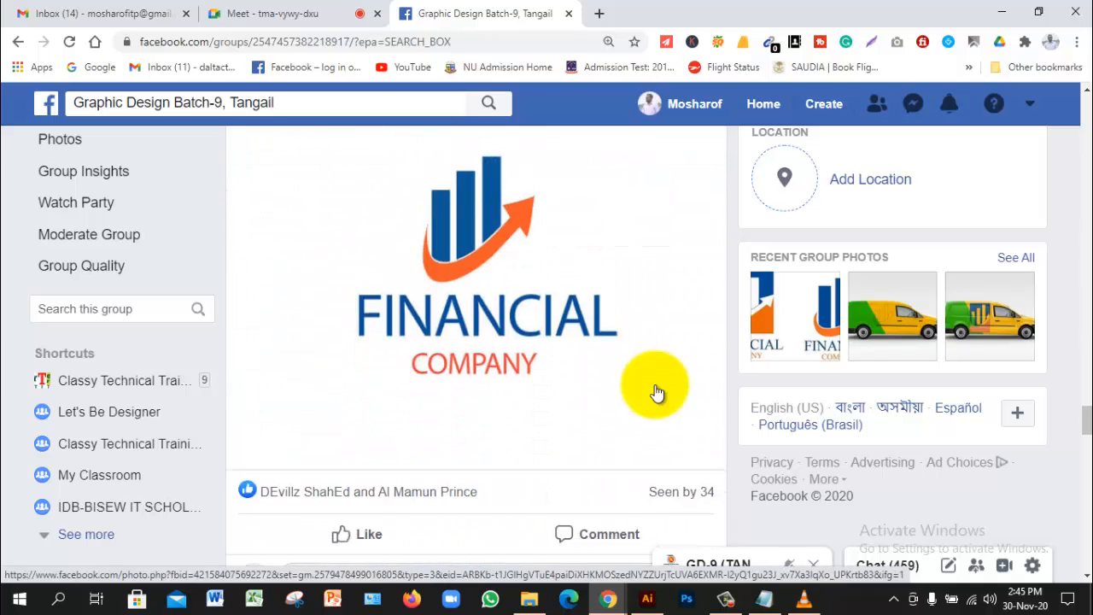
scroll(655, 392, down, 10)
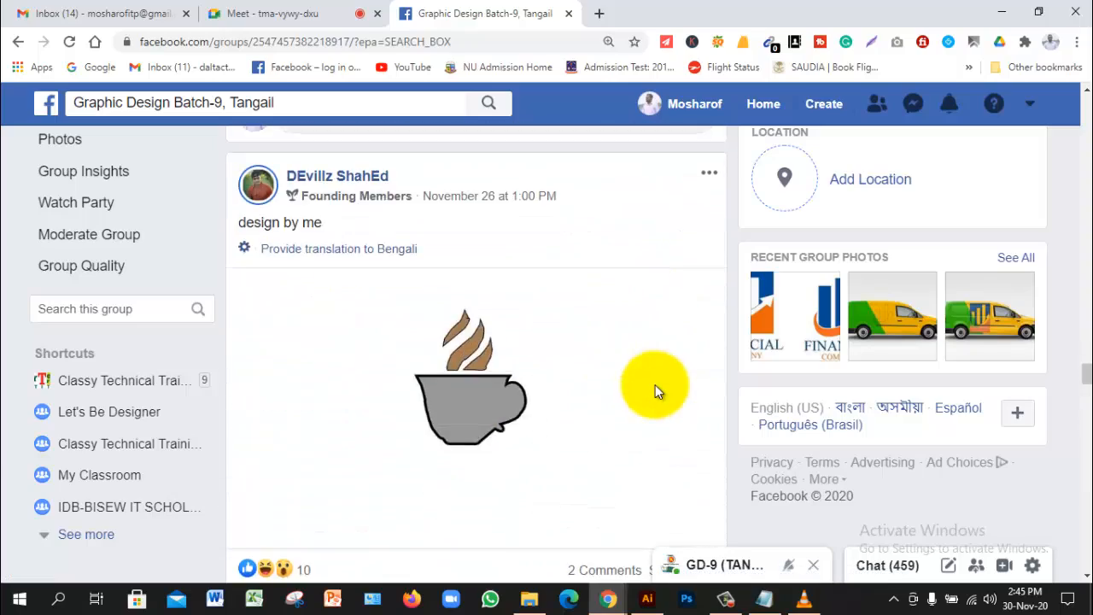
scroll(655, 391, down, 4)
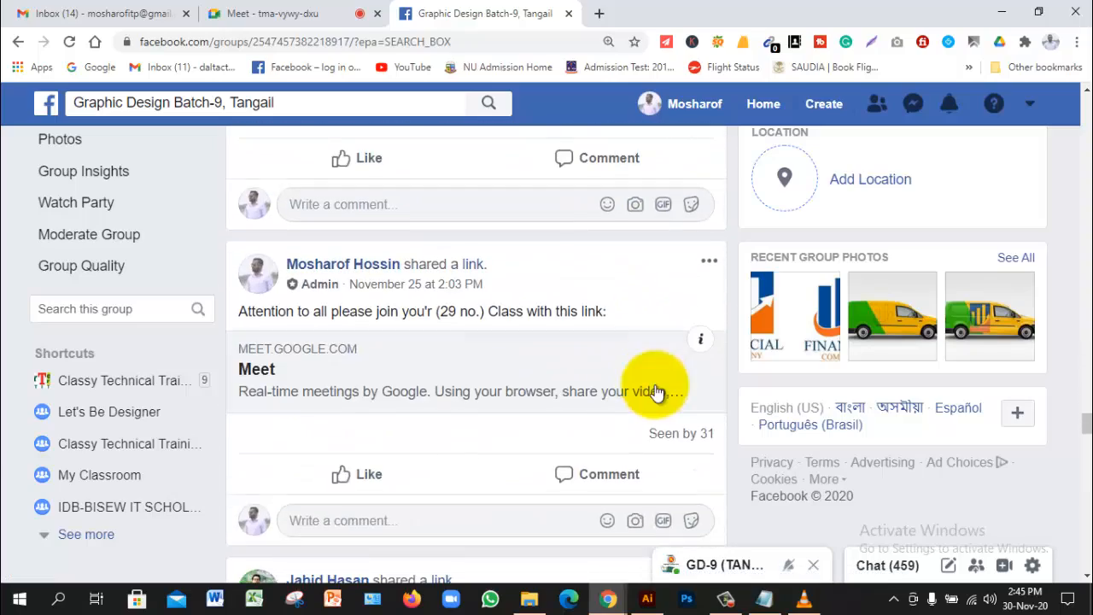
scroll(654, 392, up, 15)
scroll(650, 392, up, 20)
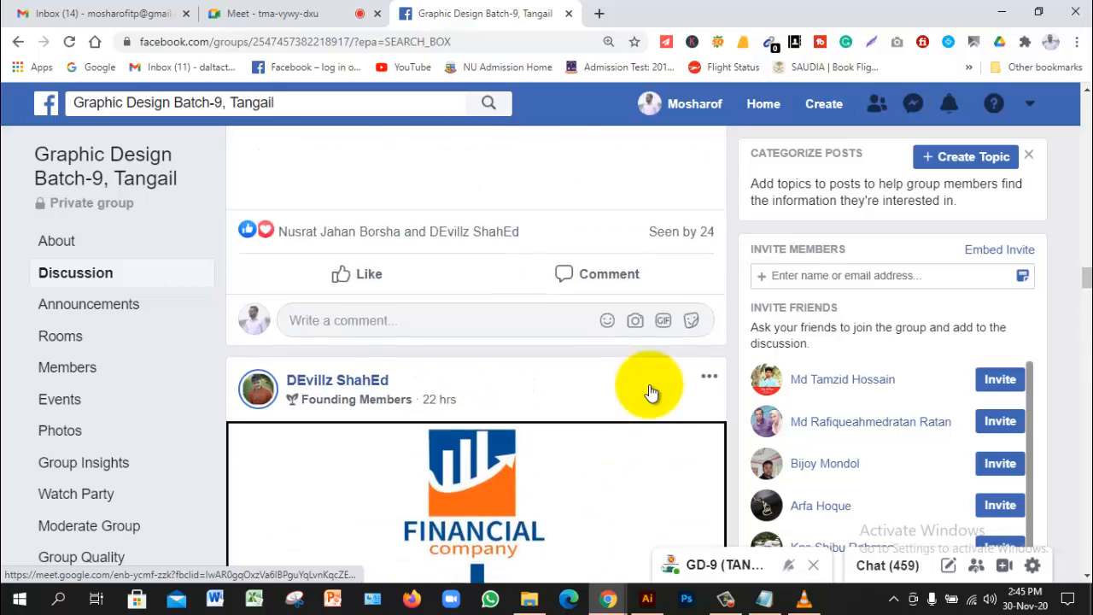
scroll(651, 392, up, 20)
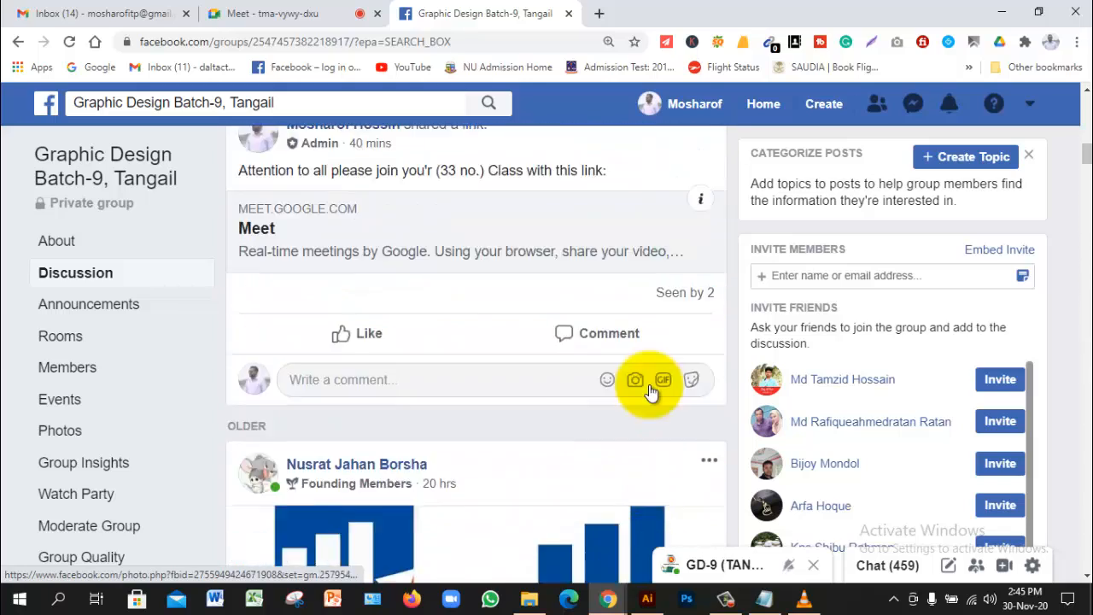
Switch back to the Google Meet call and read through the participants' replies in the meeting chat
click(343, 13)
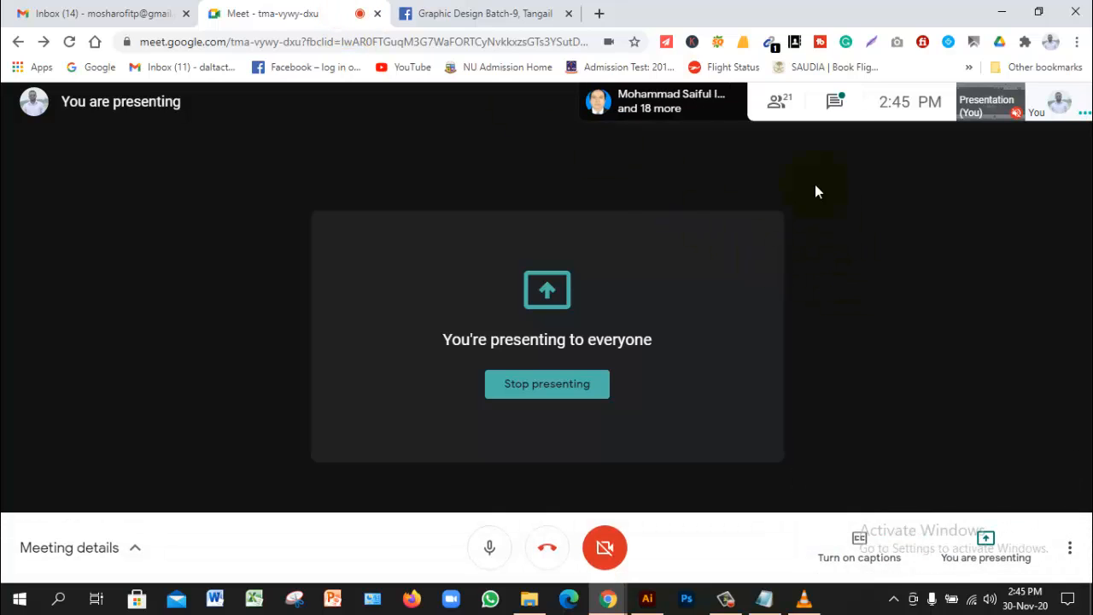
click(841, 111)
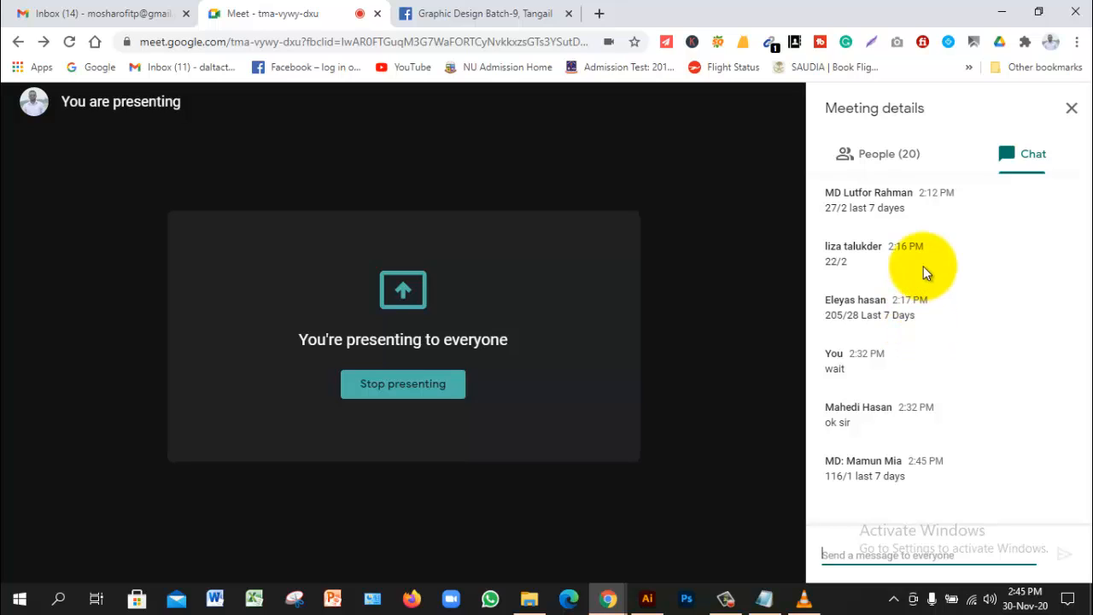
click(1079, 109)
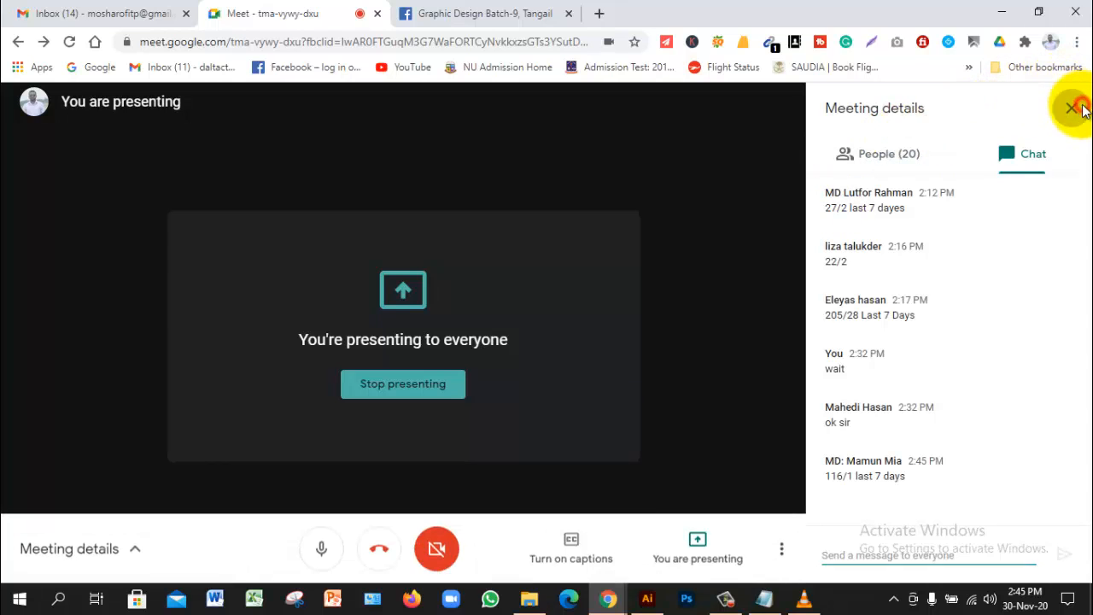
click(835, 104)
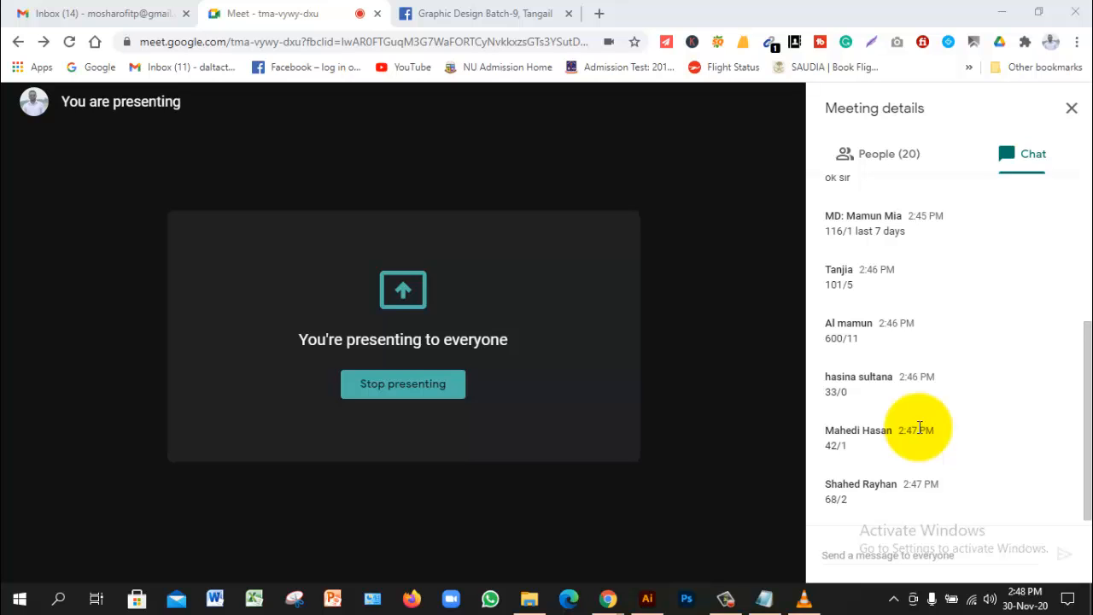
scroll(890, 397, up, 3)
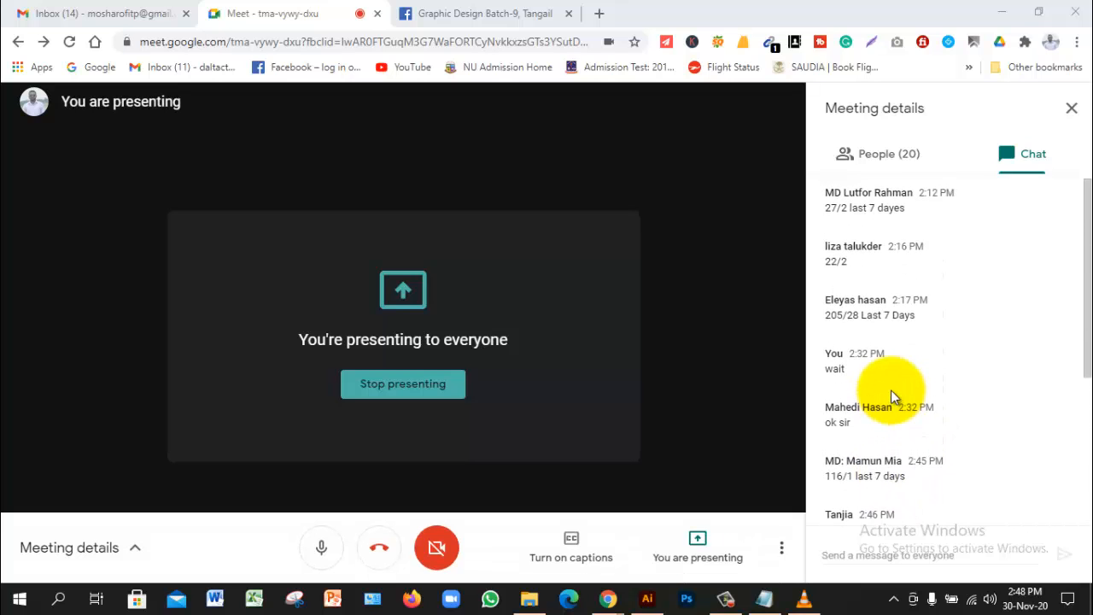
scroll(891, 397, down, 5)
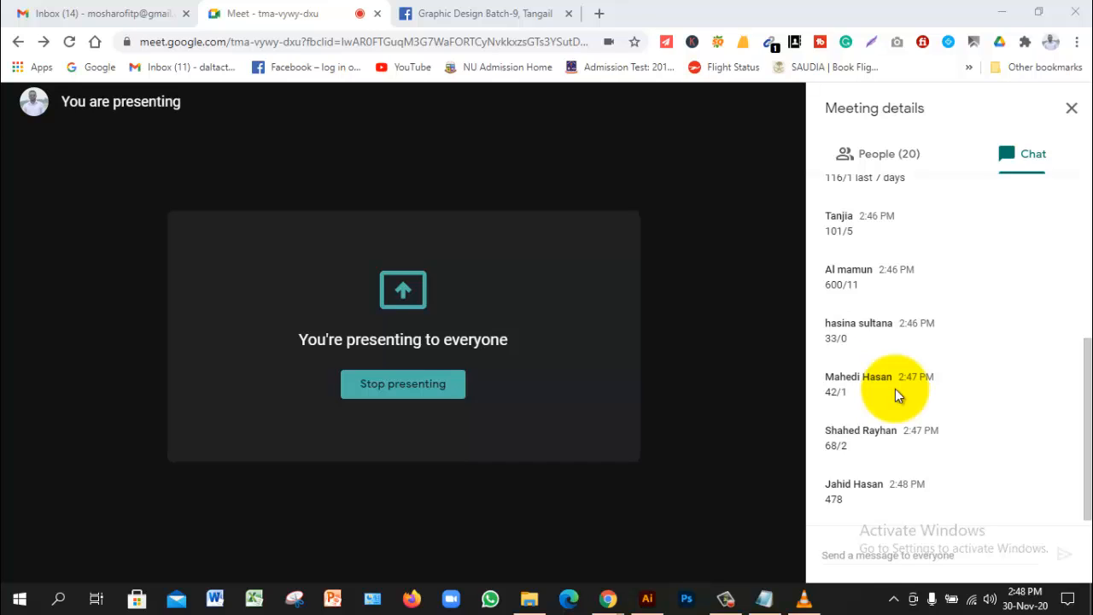
scroll(895, 390, up, 1)
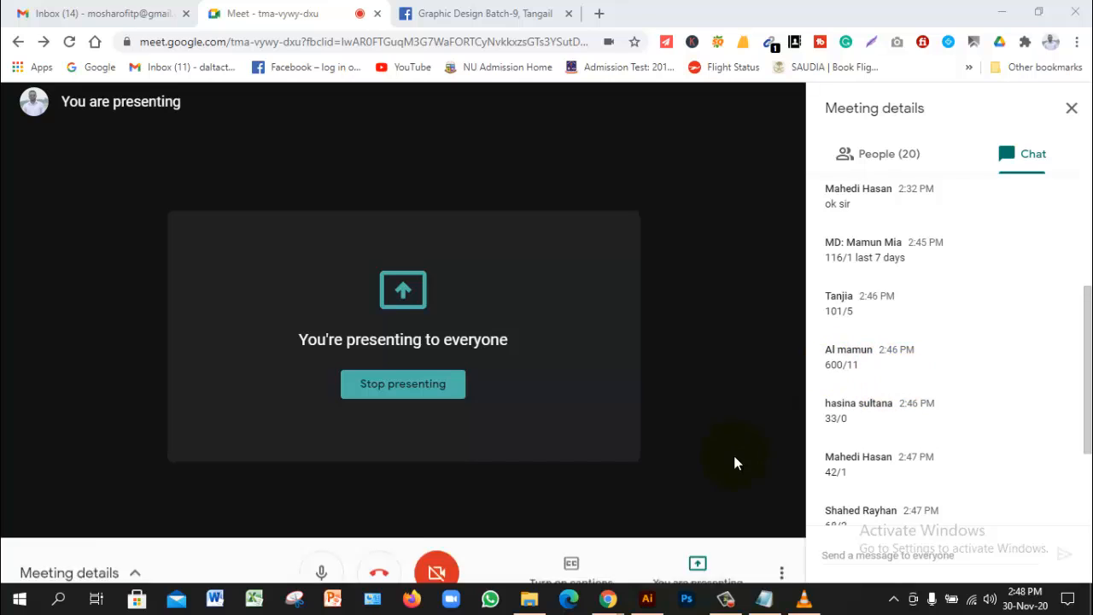
Check the screen recorder's duration, hide its window, and admit the waiting participant to the call
click(730, 600)
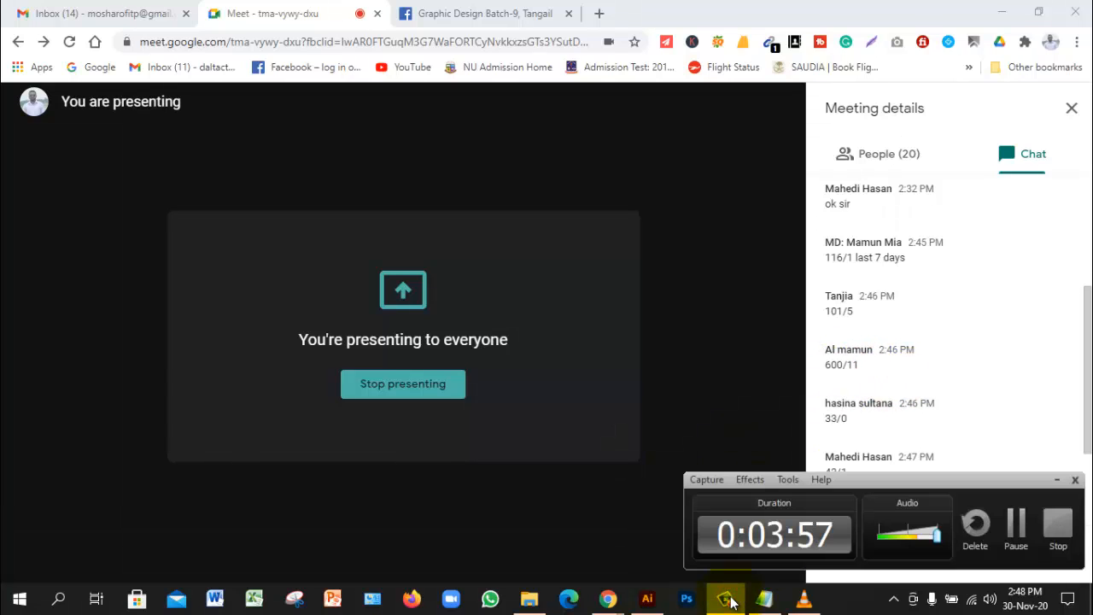
click(730, 601)
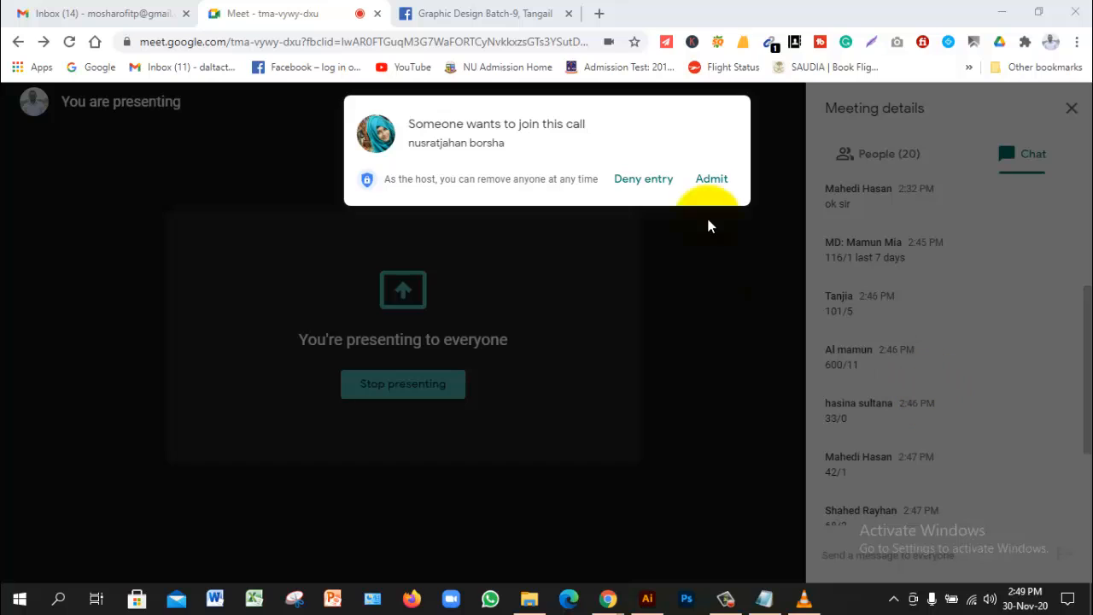
click(720, 187)
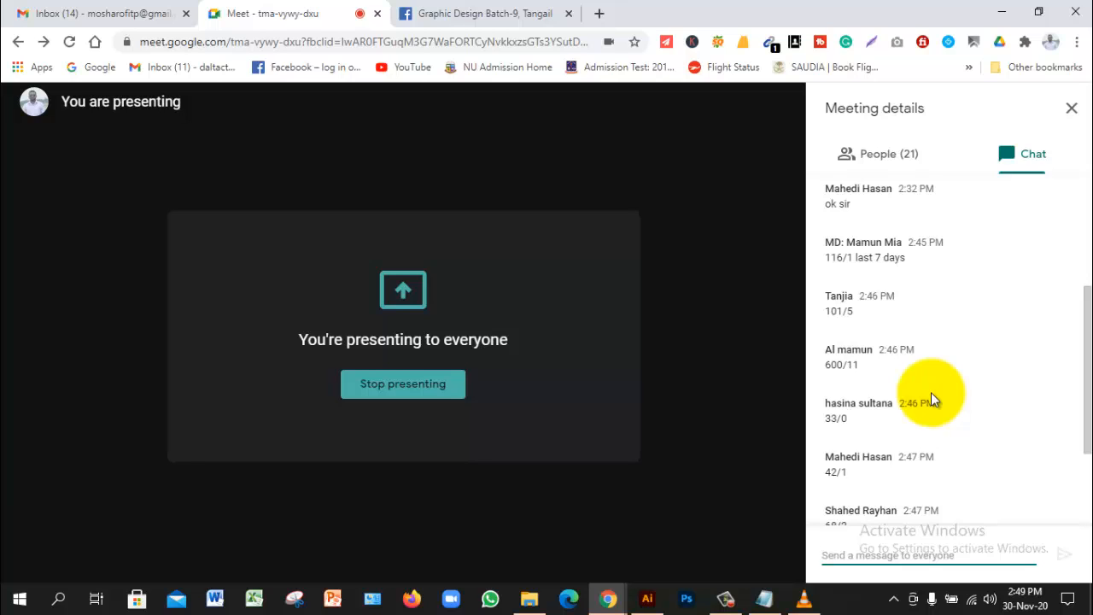
Read back through the participants' earlier and latest replies in the meeting chat and close the chat pane
scroll(930, 391, up, 3)
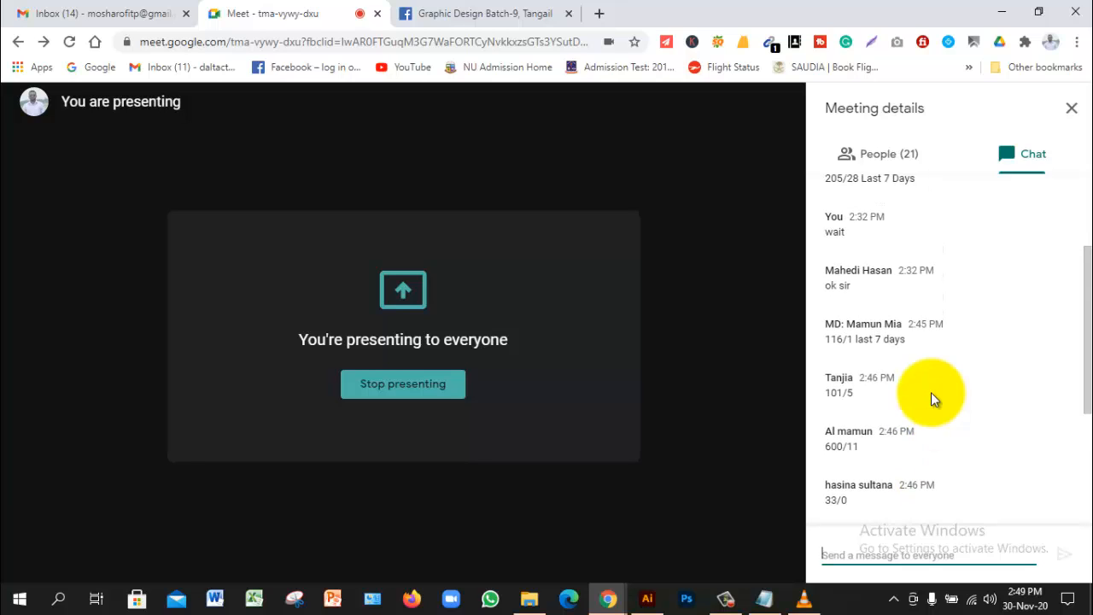
scroll(931, 392, down, 1)
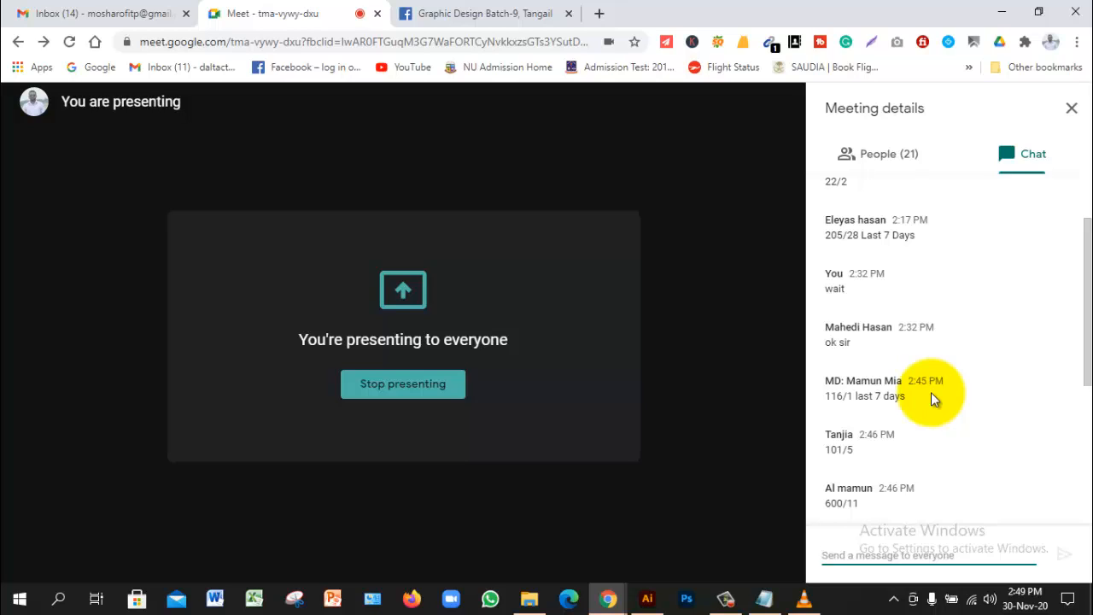
scroll(931, 392, up, 1)
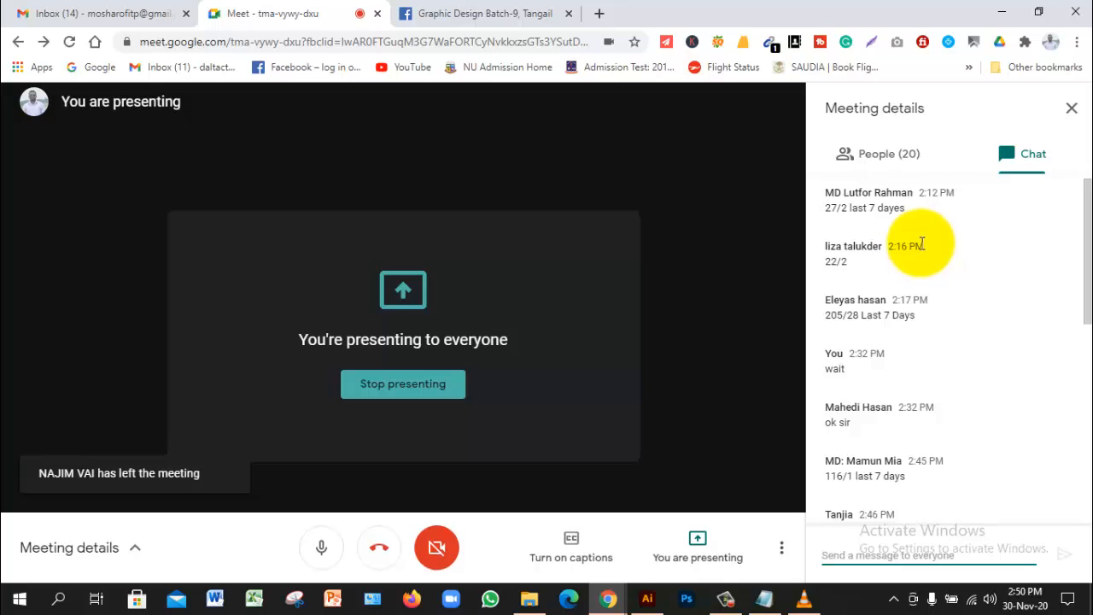
scroll(921, 248, down, 7)
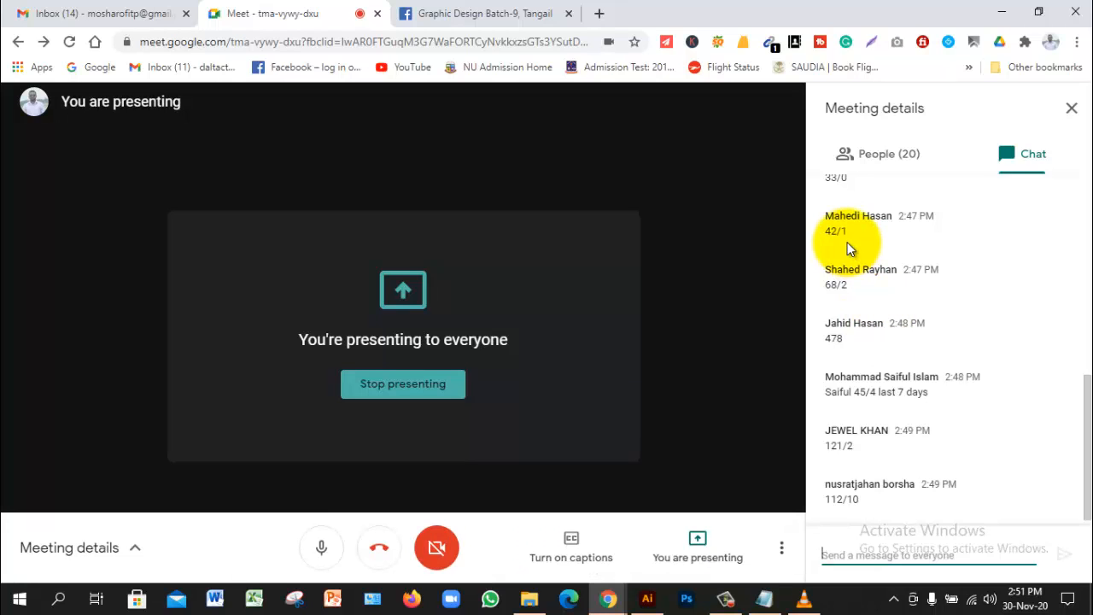
click(1070, 108)
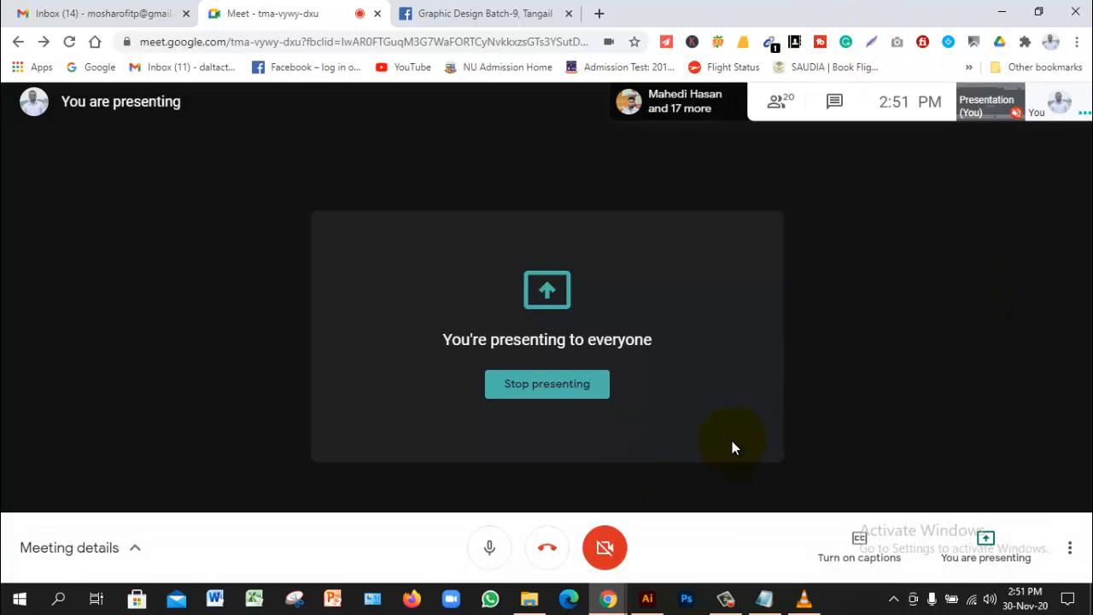
Switch to Adobe Illustrator and create a new one-artboard A4 portrait document in inches, with RGB color and 300 ppi raster effects
click(647, 598)
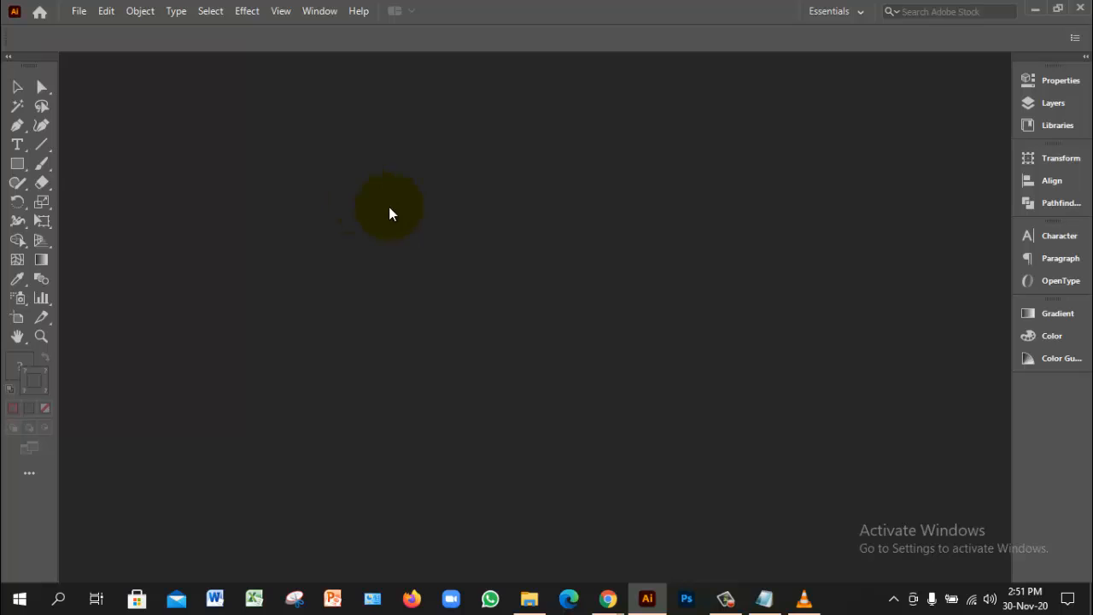
click(80, 16)
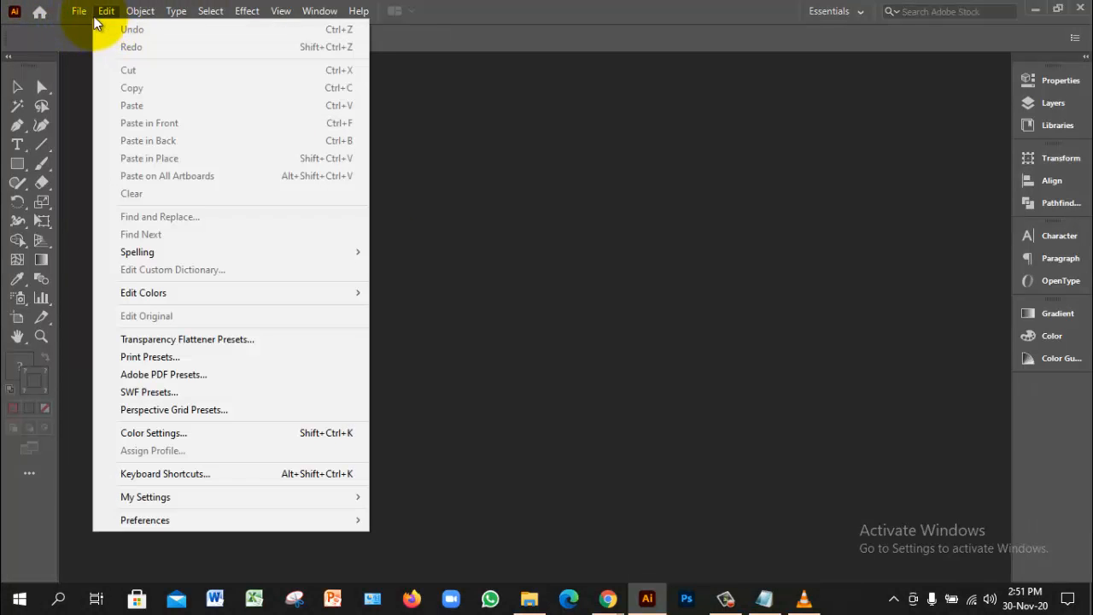
click(85, 29)
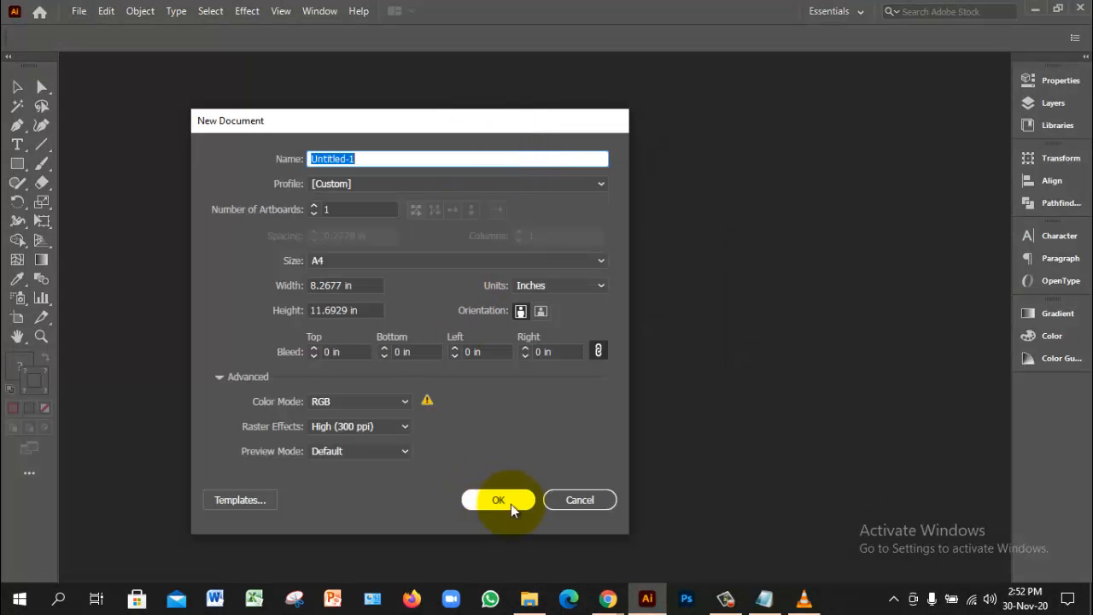
click(510, 502)
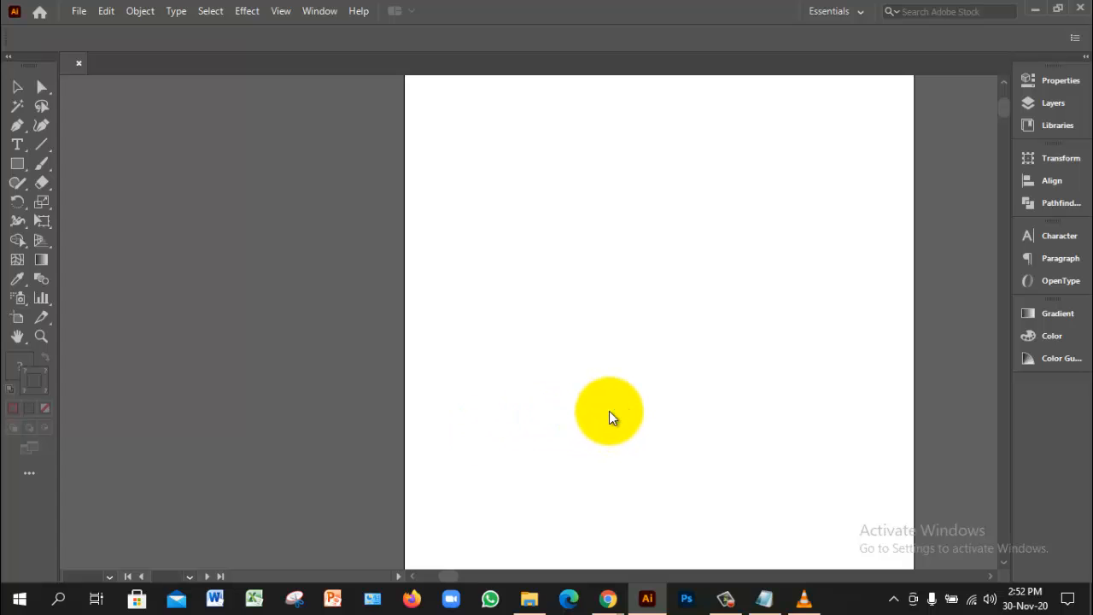
click(570, 376)
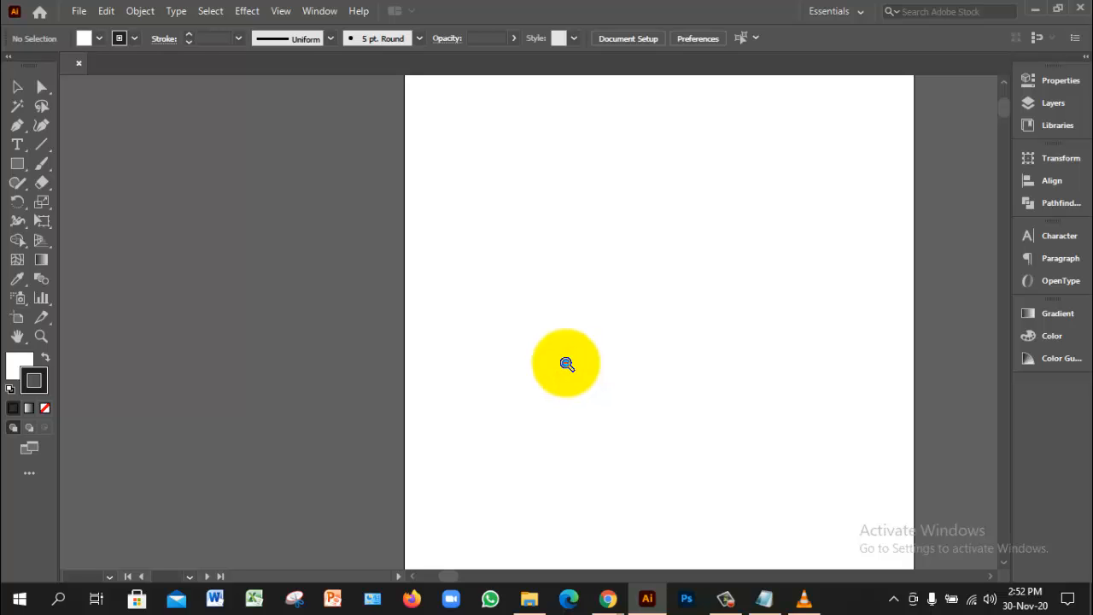
Swap the default fill and stroke so the fill is near-black, and set the stroke to none
alt+click(566, 363)
alt+click(552, 271)
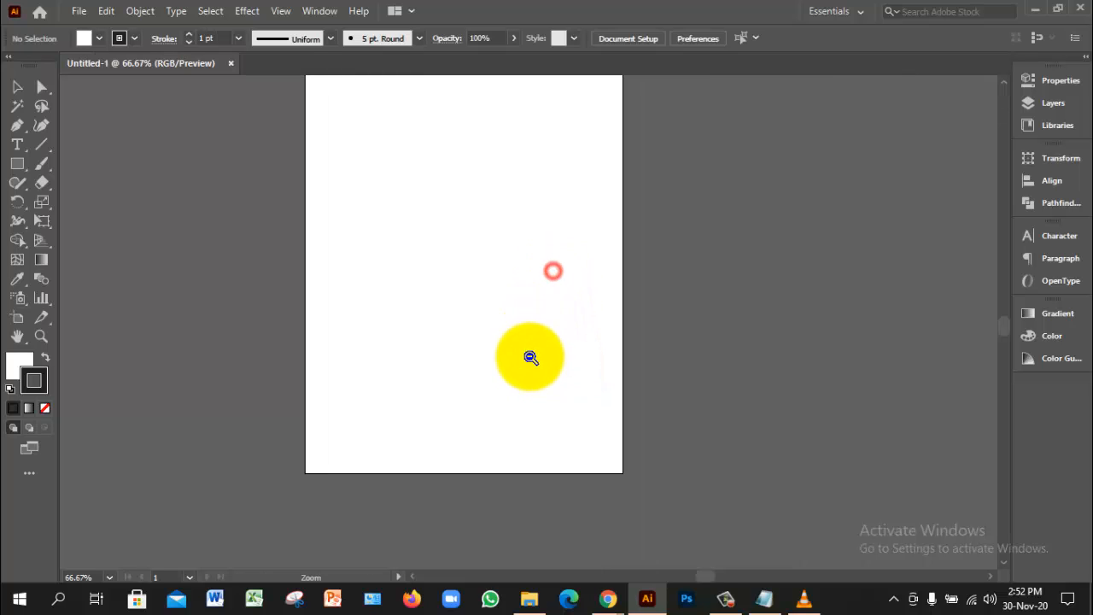
alt+click(510, 264)
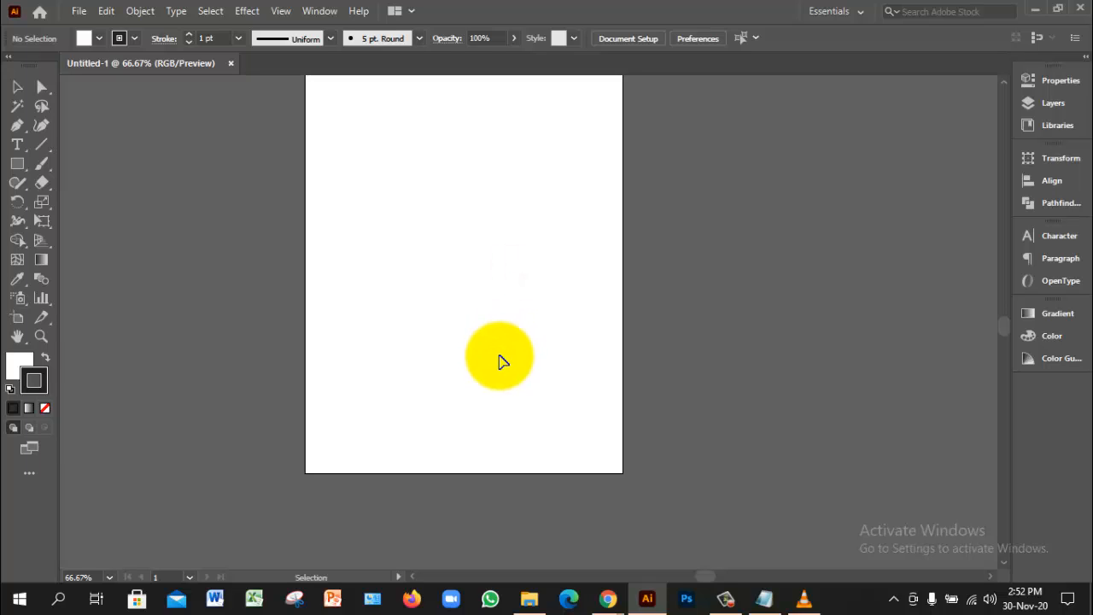
scroll(503, 355, up, 3)
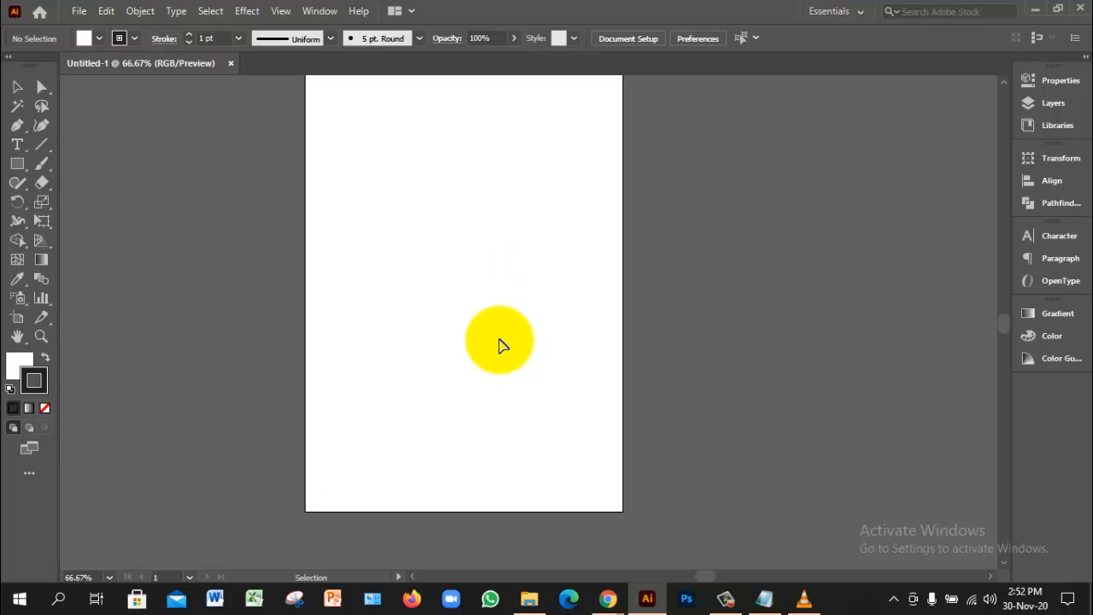
key(ctrl+space)
ctrl+click(497, 340)
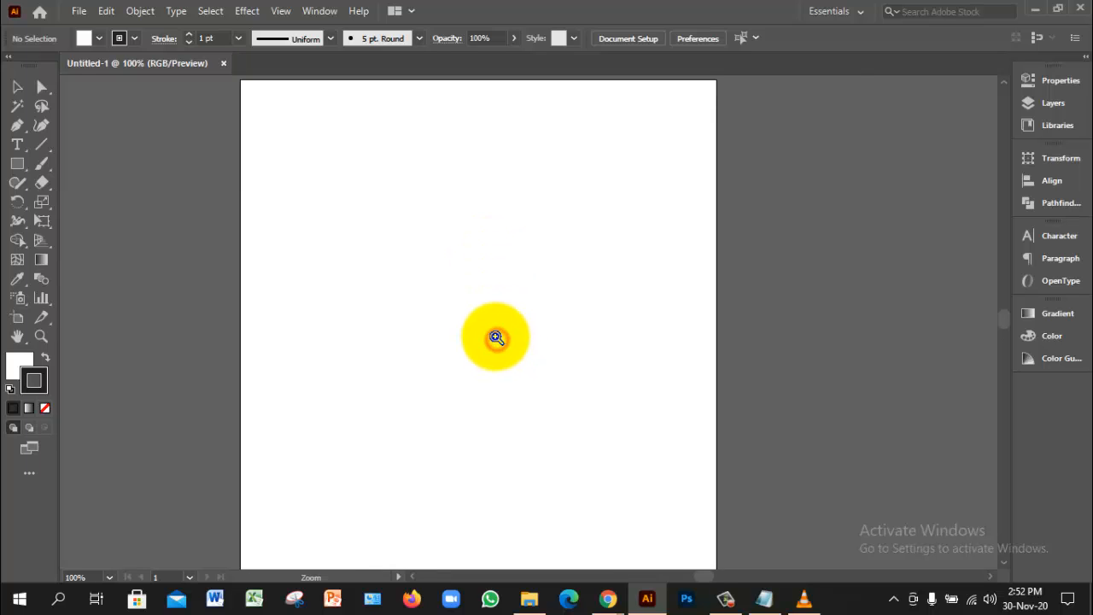
ctrl+click(496, 337)
mouse_move(495, 337)
mouse_down()
mouse_move(493, 263)
mouse_move(482, 338)
mouse_up()
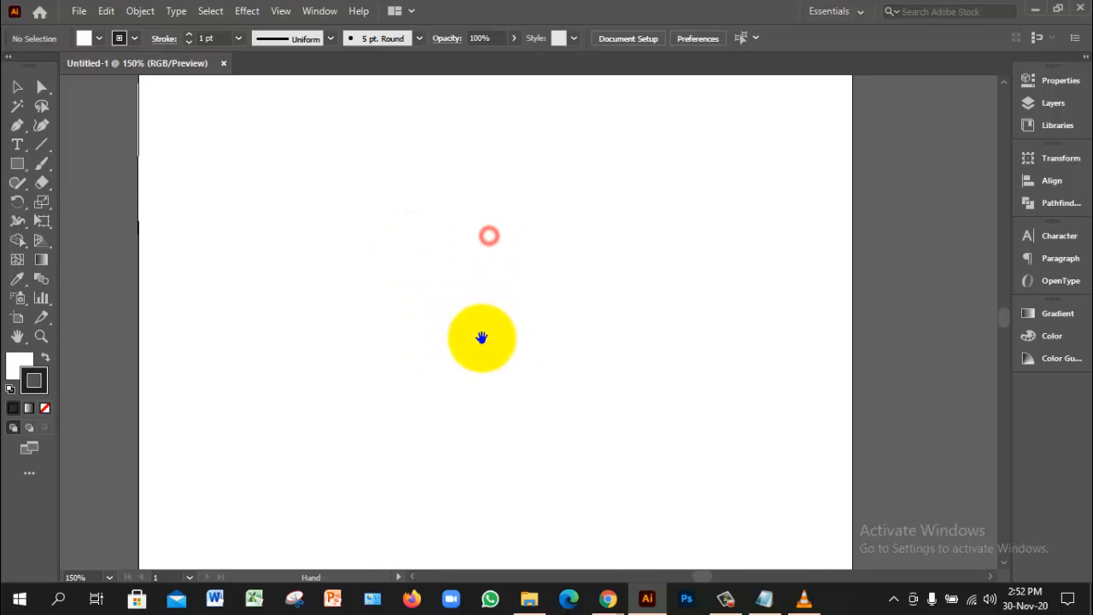
click(47, 359)
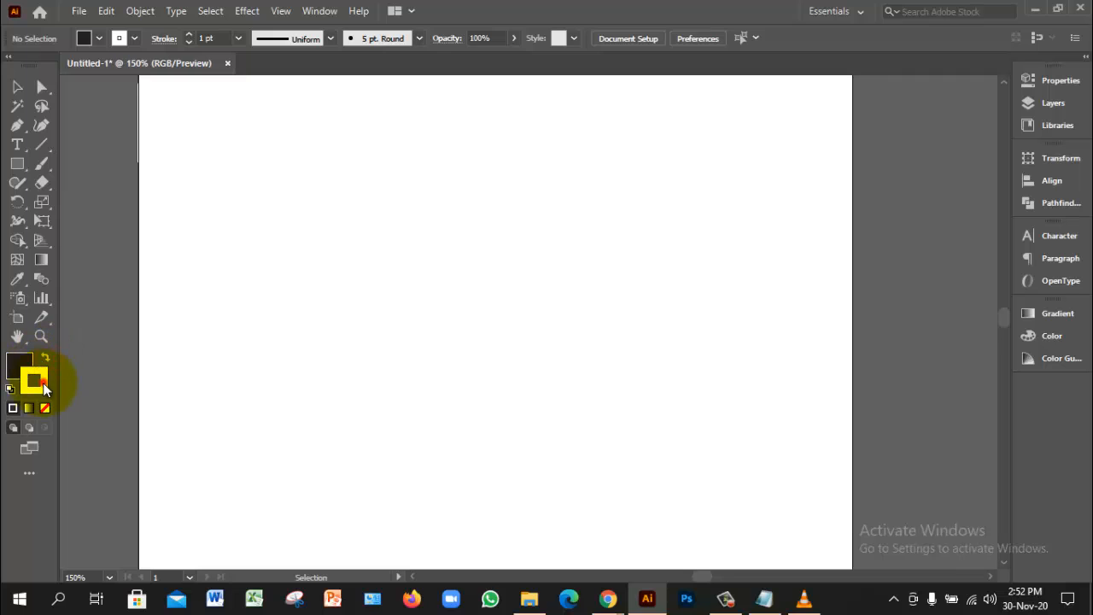
click(47, 407)
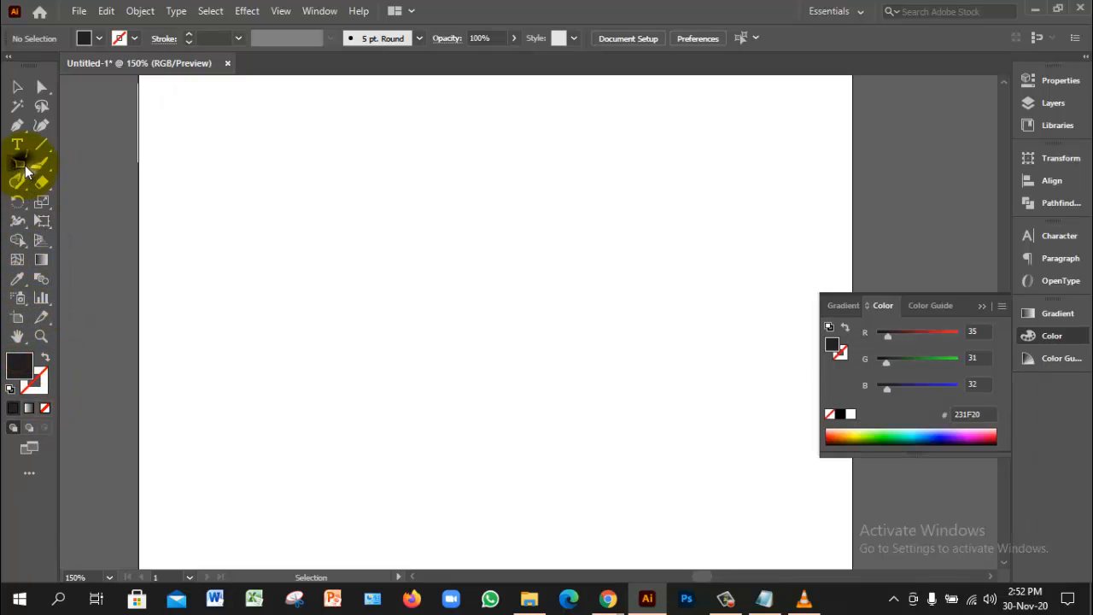
Draw a wide, flat ellipse in the middle of the artboard and place a duplicate directly above it
drag(26, 170, 78, 207)
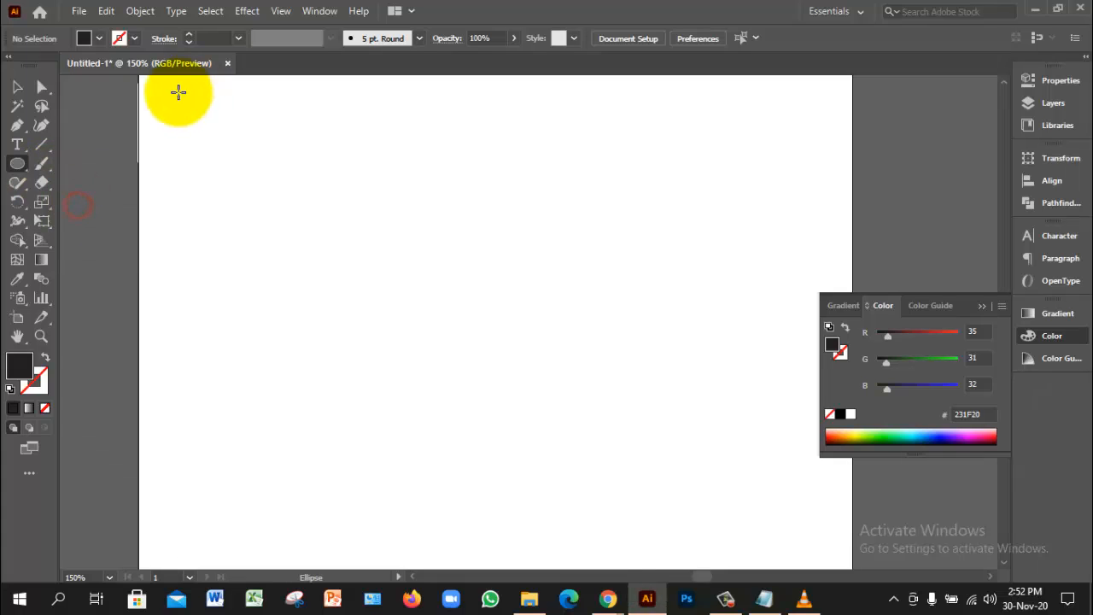
drag(339, 283, 631, 322)
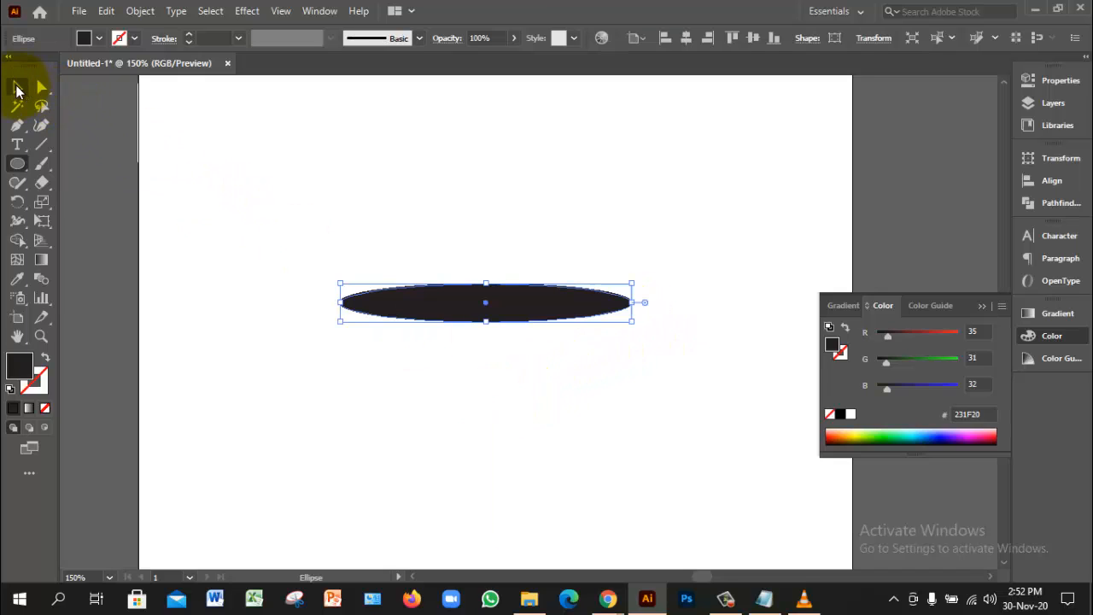
click(16, 88)
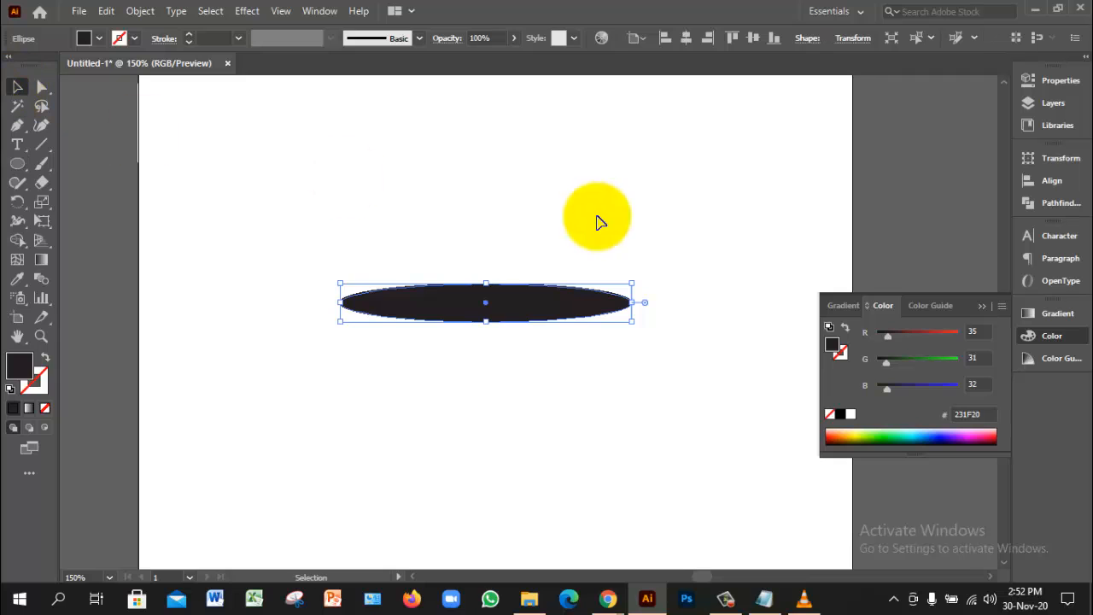
click(557, 306)
drag(553, 249, 556, 241)
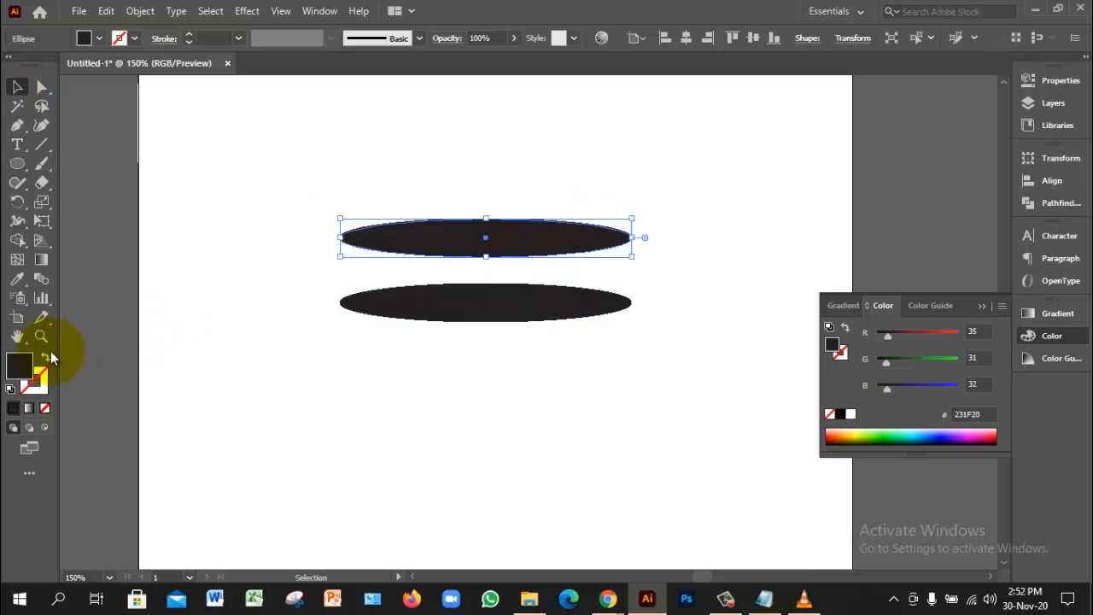
Fill the upper ellipse with crimson red E20746 and move it down so it overlaps the black ellipse
double_click(34, 365)
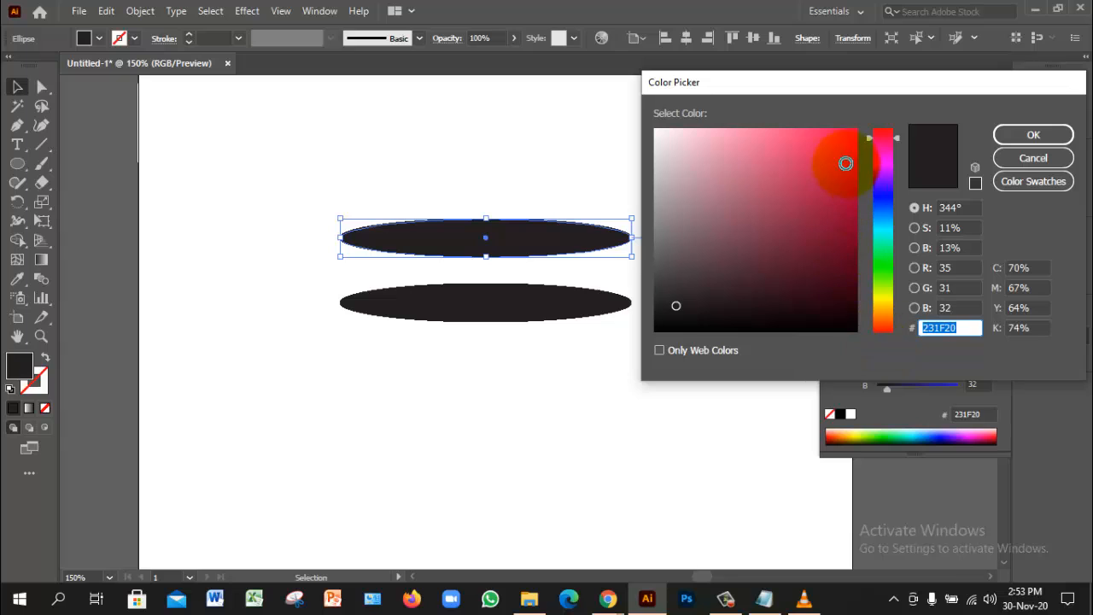
click(851, 151)
click(1045, 140)
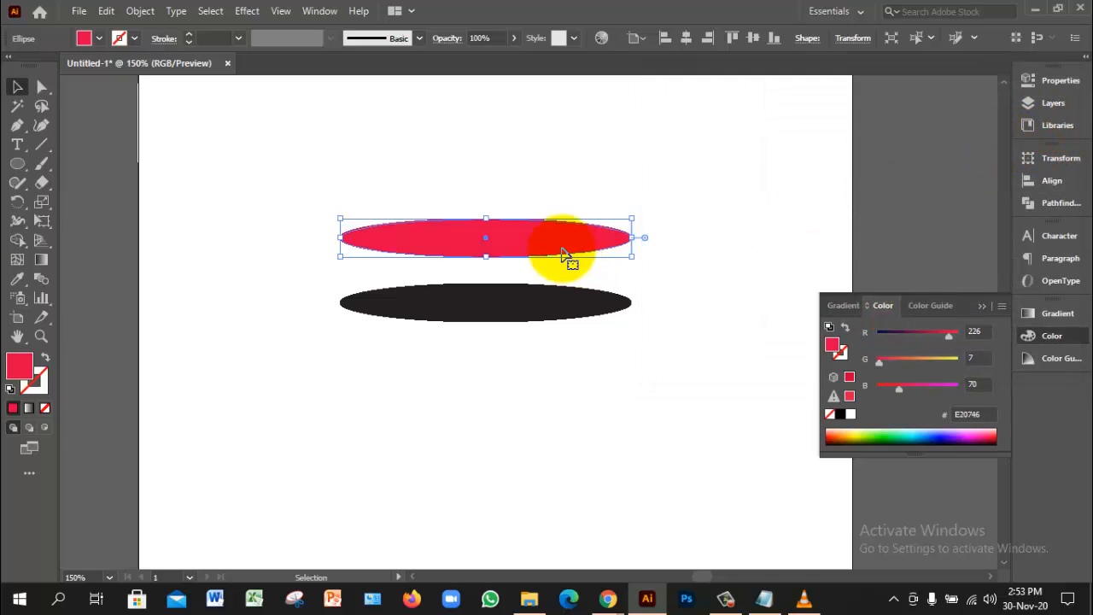
drag(567, 252, 551, 302)
click(605, 365)
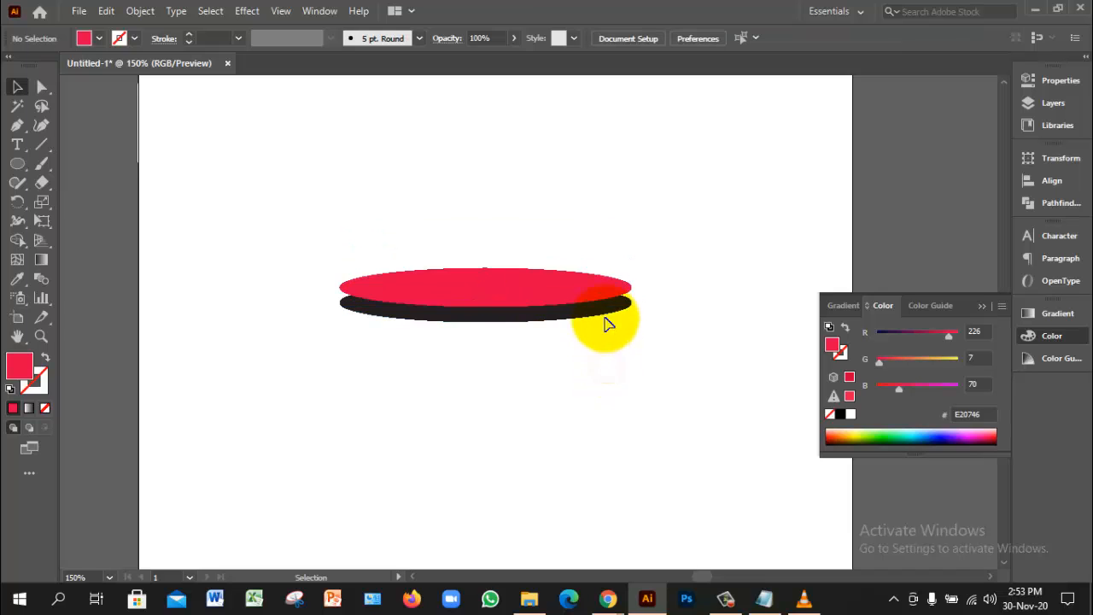
Nudge the red ellipse about 0.03 in down over the black ellipse
ctrl+click(547, 332)
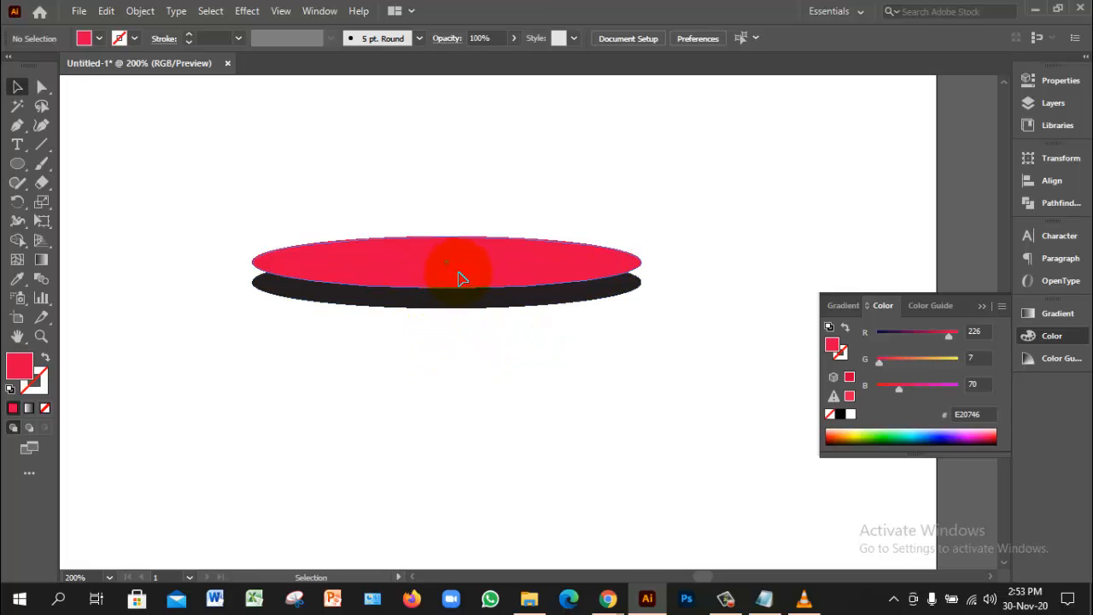
click(458, 278)
click(461, 342)
drag(458, 282, 460, 282)
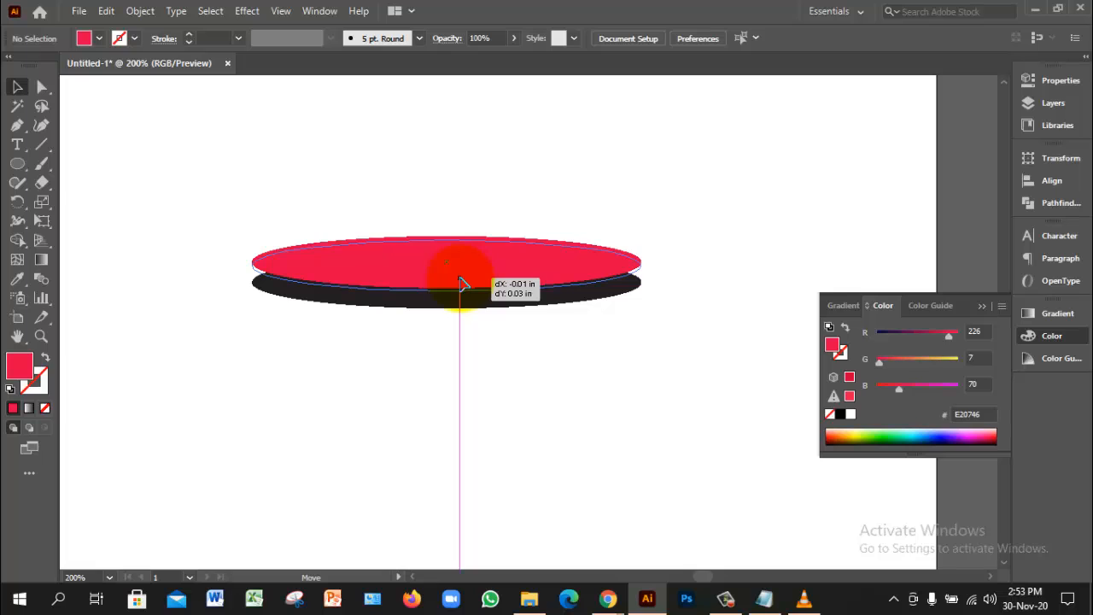
drag(460, 282, 461, 283)
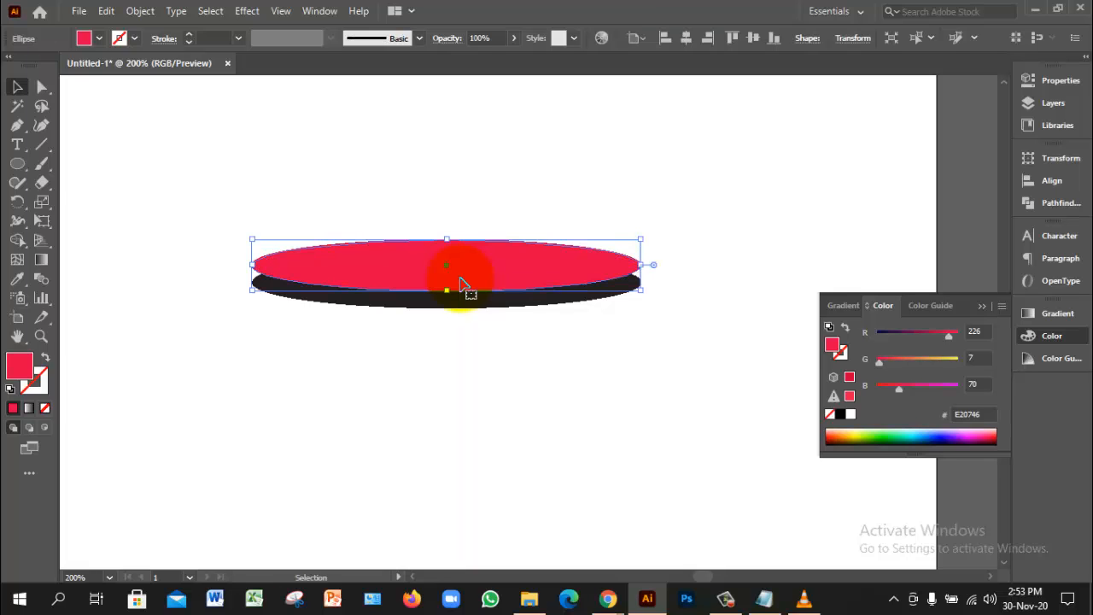
Send the red ellipse to the back, behind the black ellipse
right_click(460, 280)
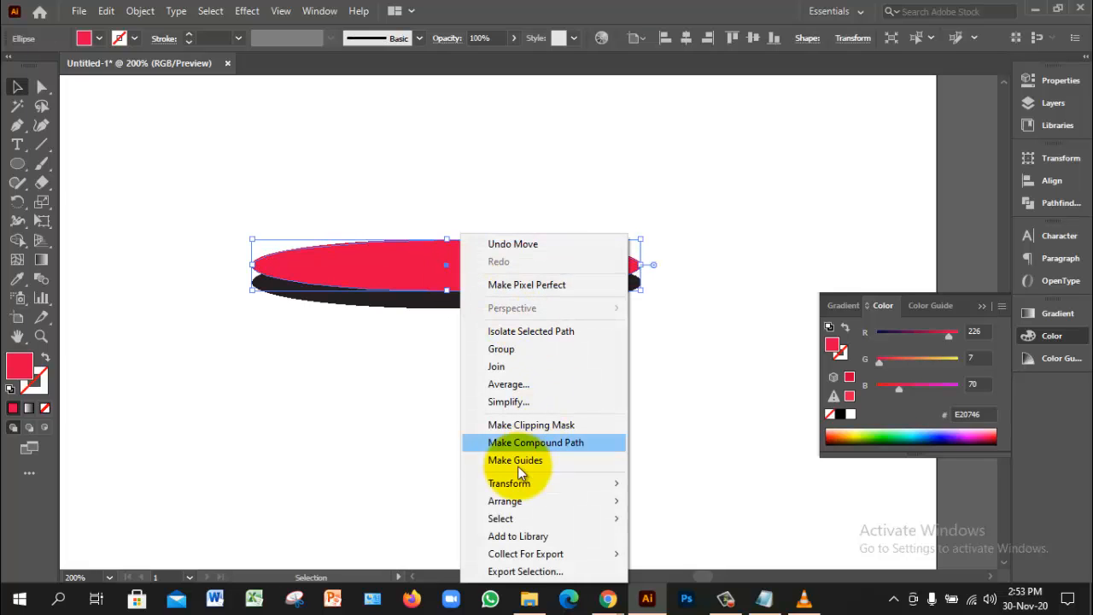
mouse_move(595, 502)
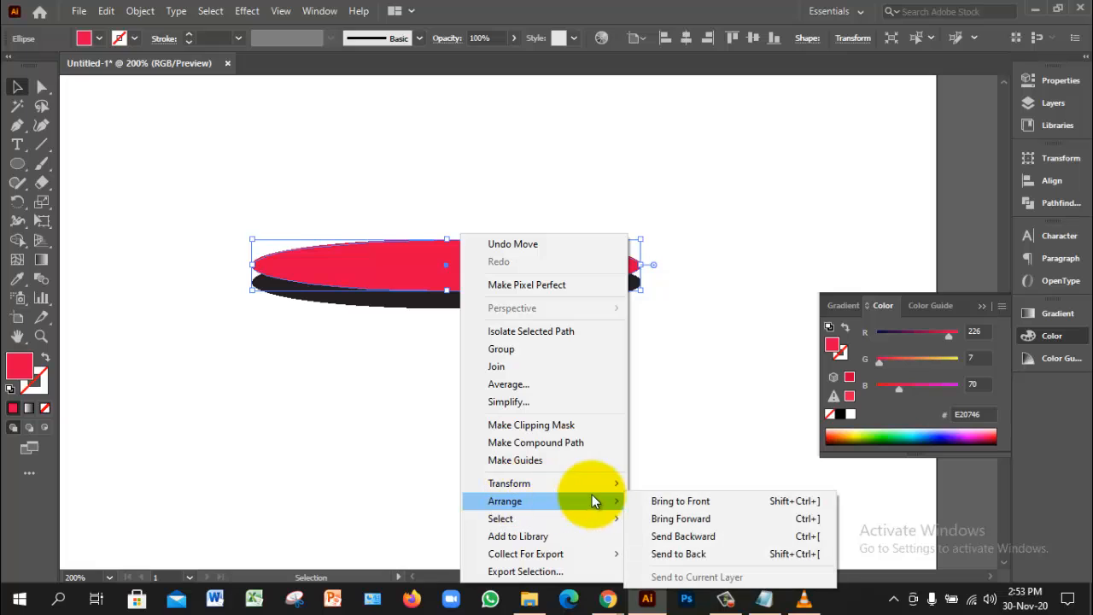
click(694, 553)
click(504, 323)
click(495, 307)
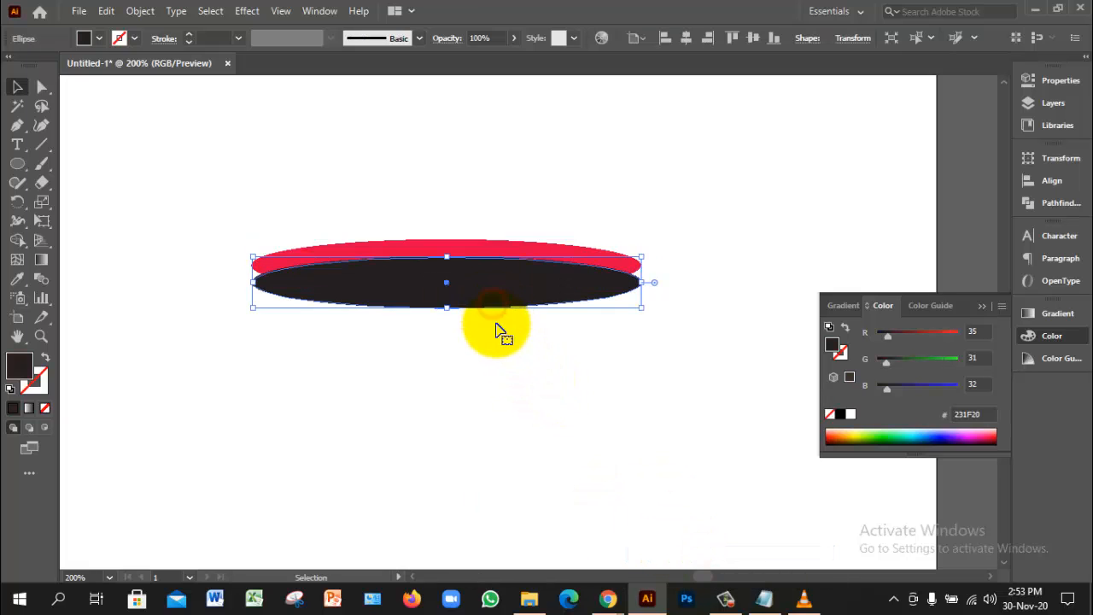
click(503, 341)
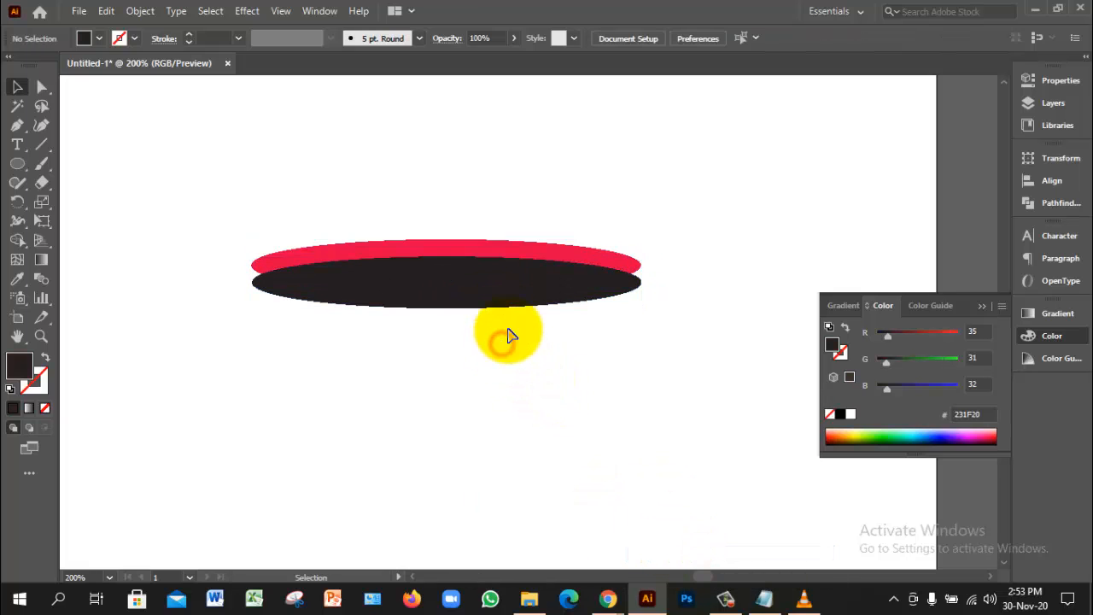
Bring the red ellipse back to the front, above the black ellipse
click(572, 251)
right_click(573, 250)
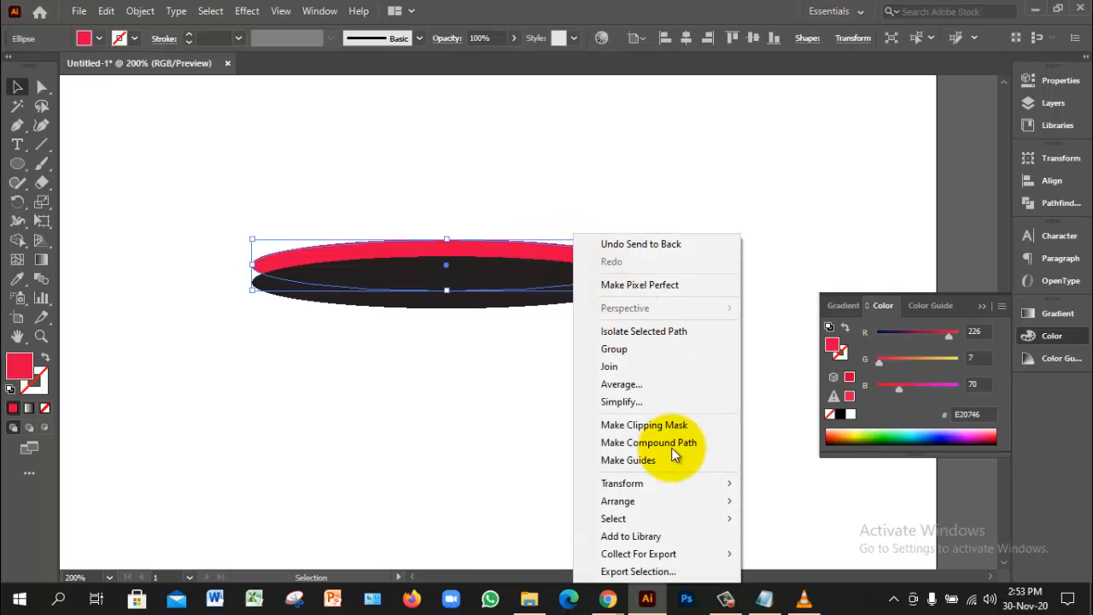
mouse_move(638, 501)
click(821, 501)
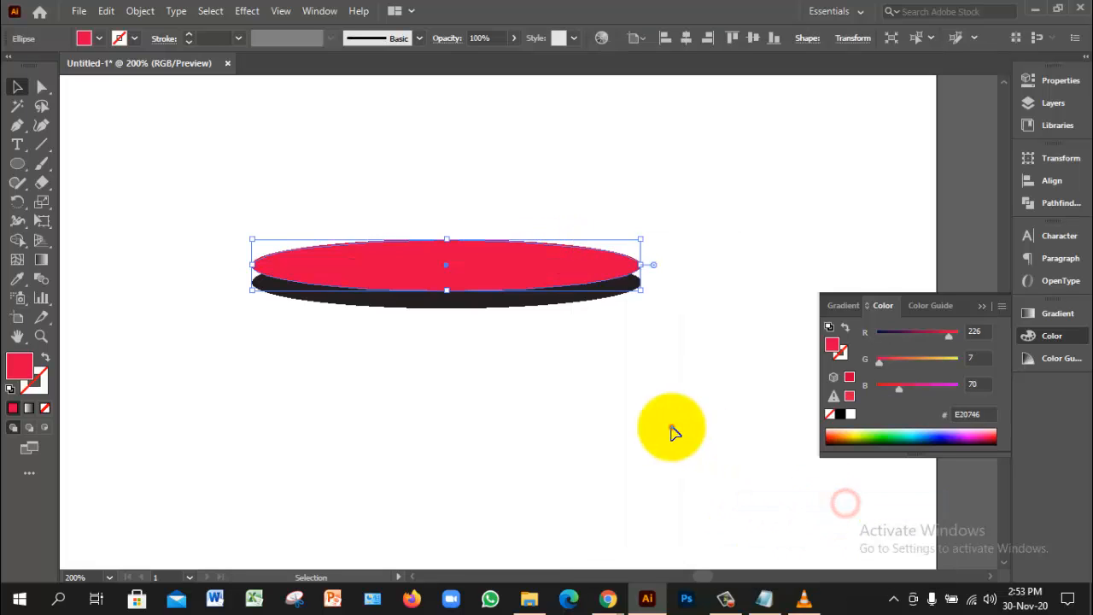
Move the red ellipse a little further down, leaving only a thin black rim along the lower edge
click(672, 430)
click(503, 280)
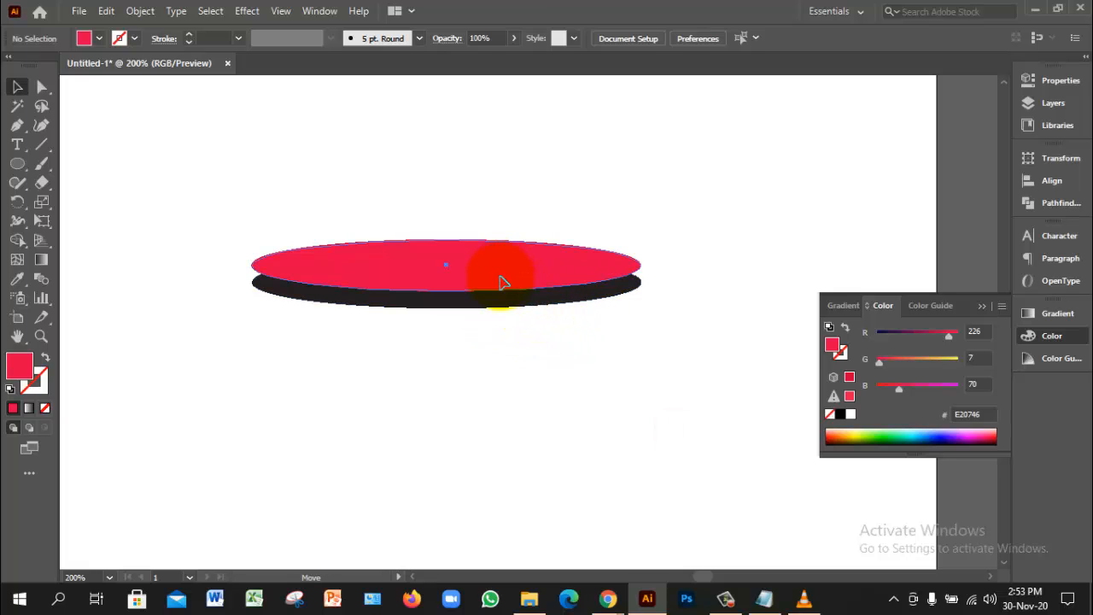
drag(502, 282, 504, 284)
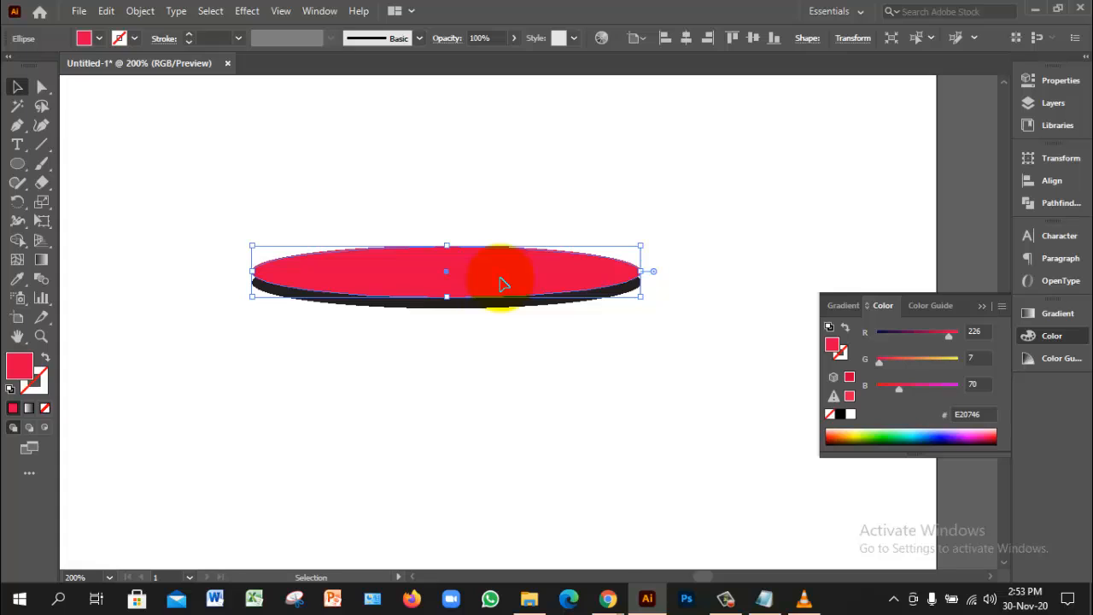
Reposition the red ellipse slightly above and to the right of the black ellipse
drag(503, 284, 510, 291)
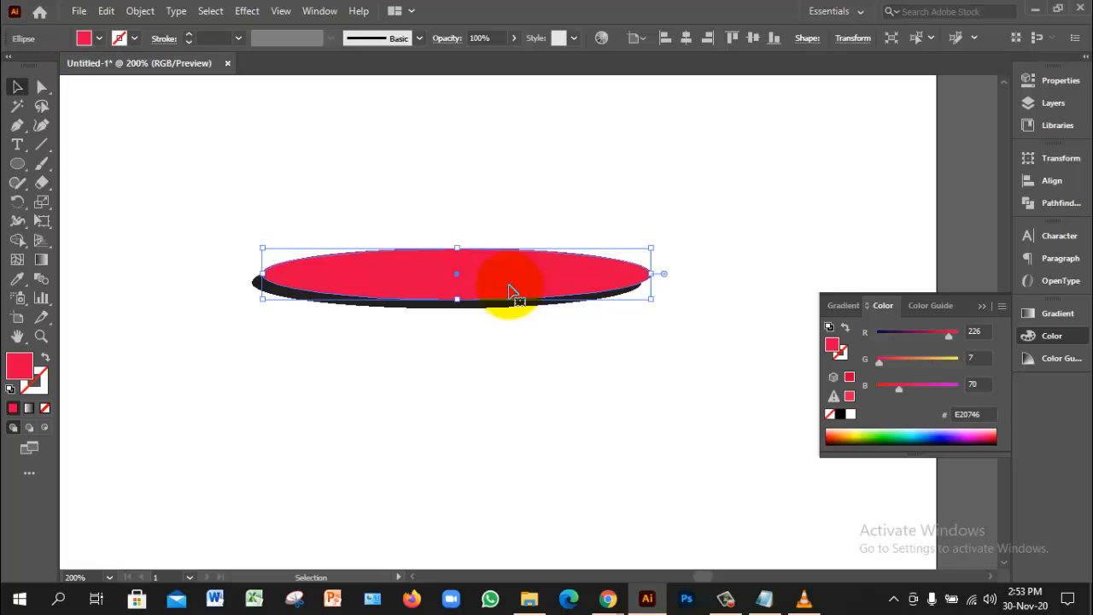
click(446, 370)
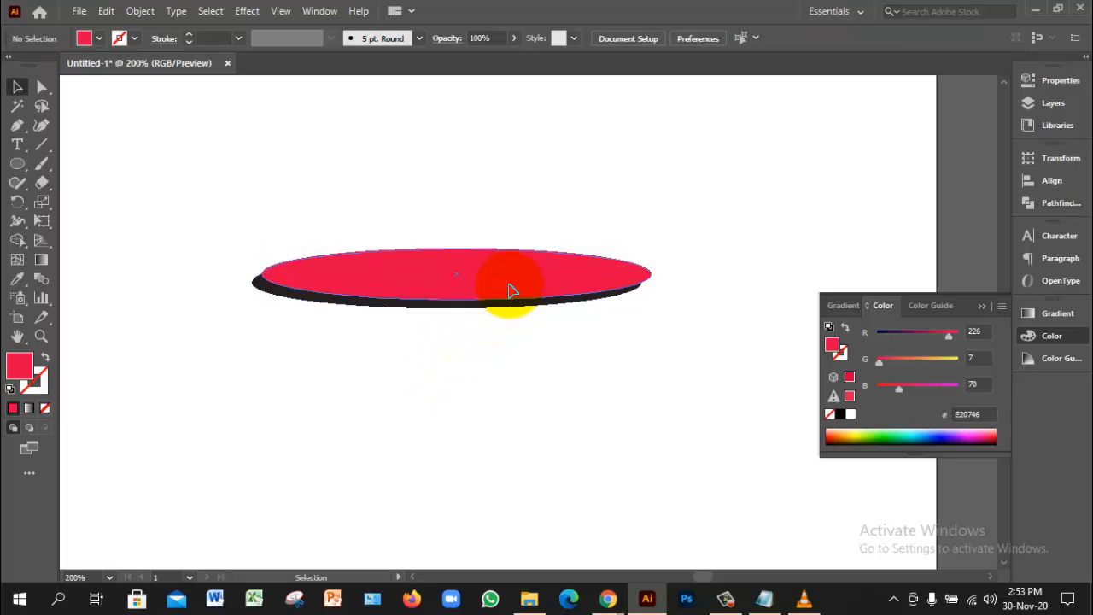
drag(507, 287, 518, 287)
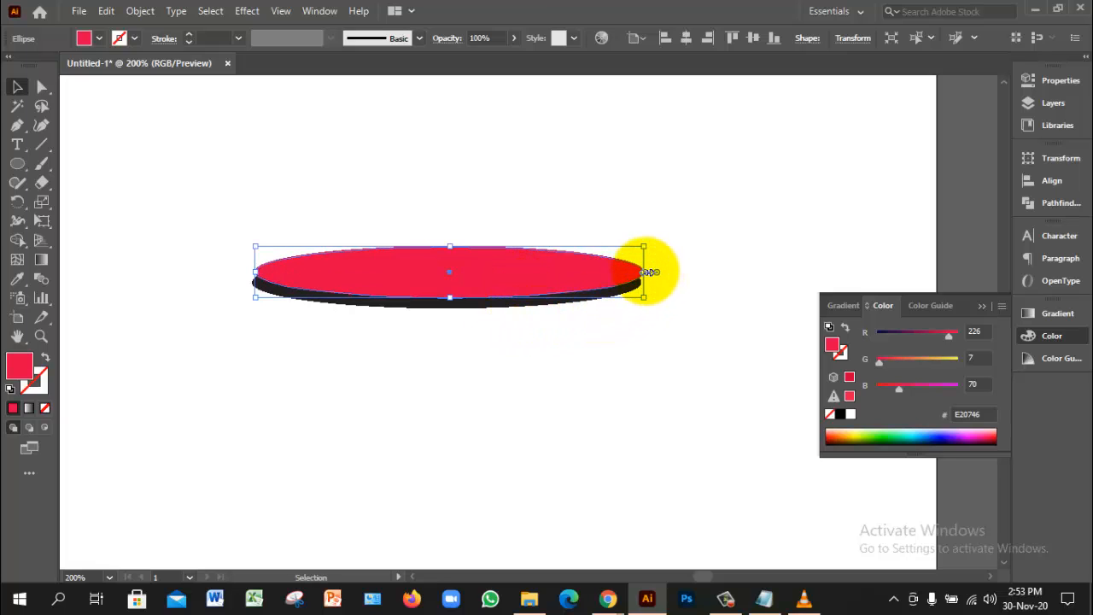
Scale the red ellipse slightly narrower and shorter, exposing more of the black ellipse along the lower edge
drag(645, 272, 636, 270)
click(524, 373)
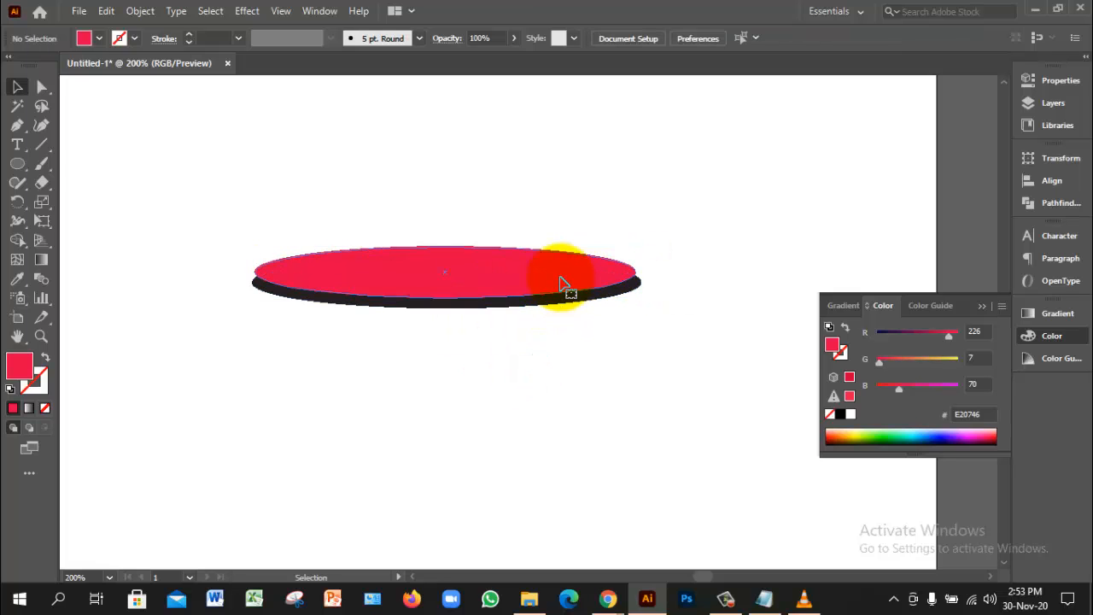
click(486, 274)
drag(446, 298, 441, 291)
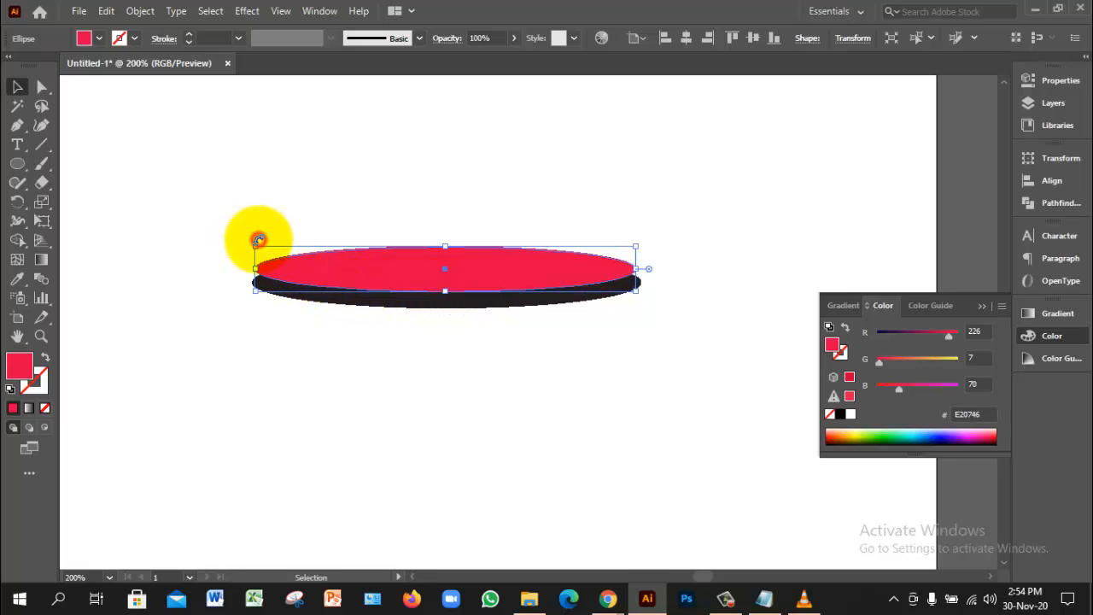
Rotate the red ellipse slightly counterclockwise over the black ellipse
drag(257, 242, 262, 252)
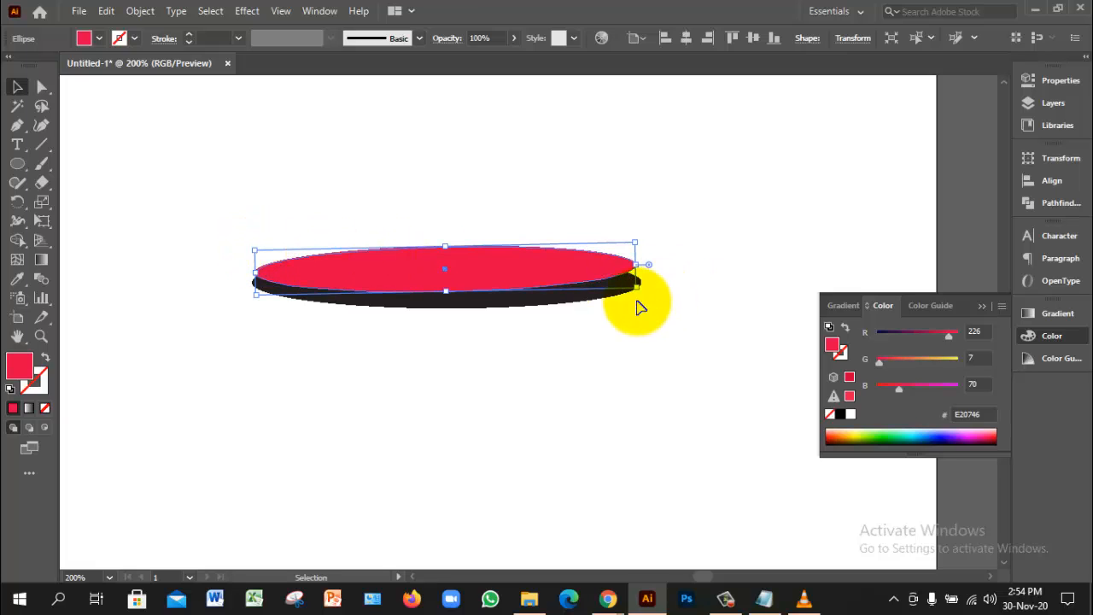
click(570, 359)
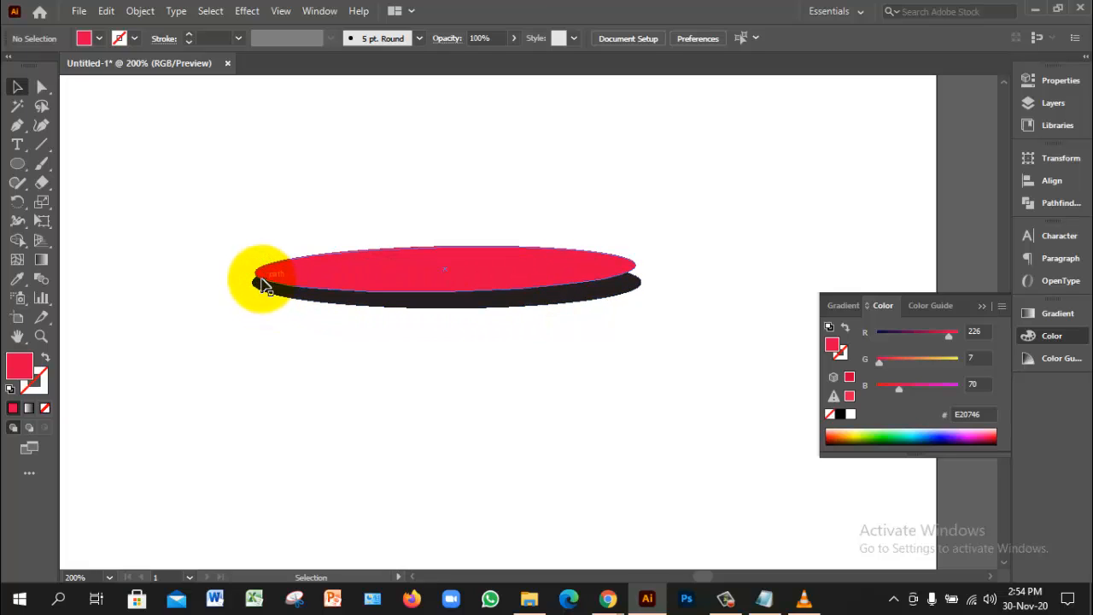
click(557, 364)
Split the overlapping red and black ellipses with Pathfinder Divide and ungroup the resulting pieces
drag(227, 247, 408, 363)
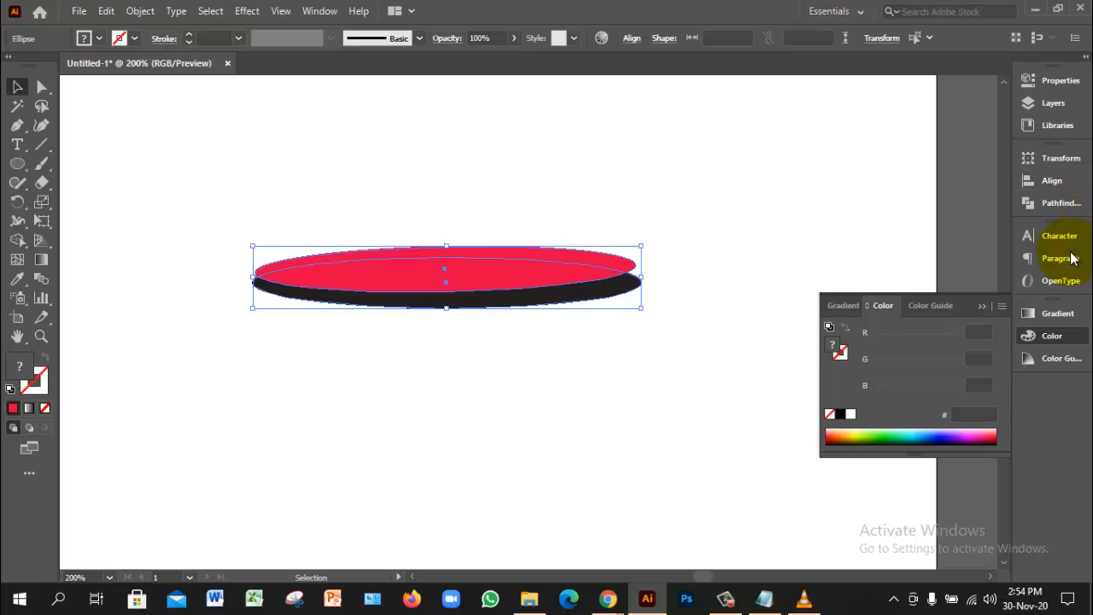
click(1061, 205)
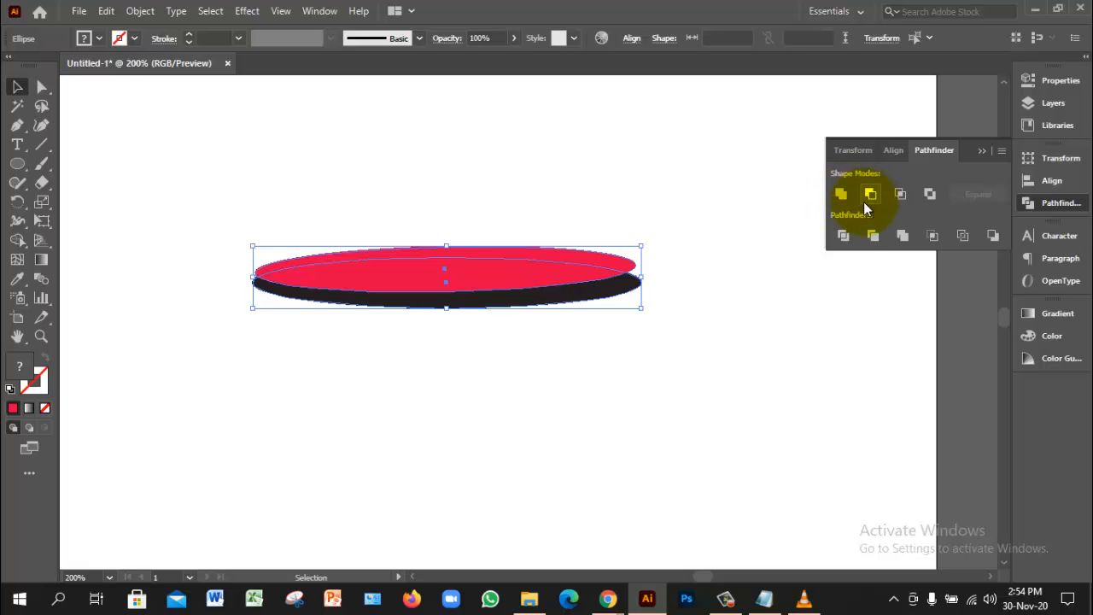
click(845, 241)
click(660, 404)
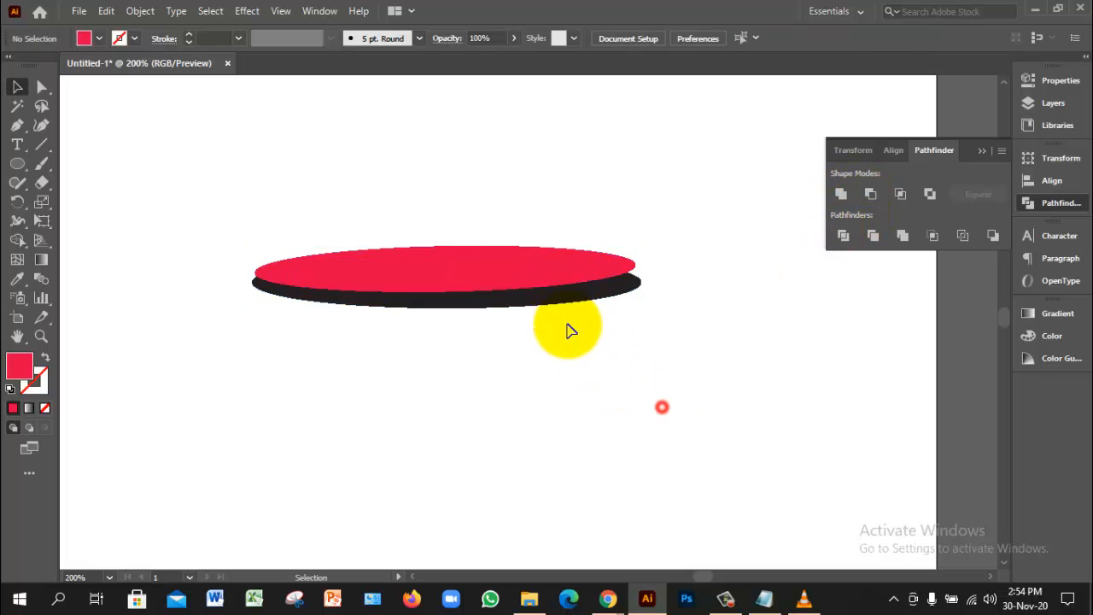
right_click(555, 280)
click(583, 404)
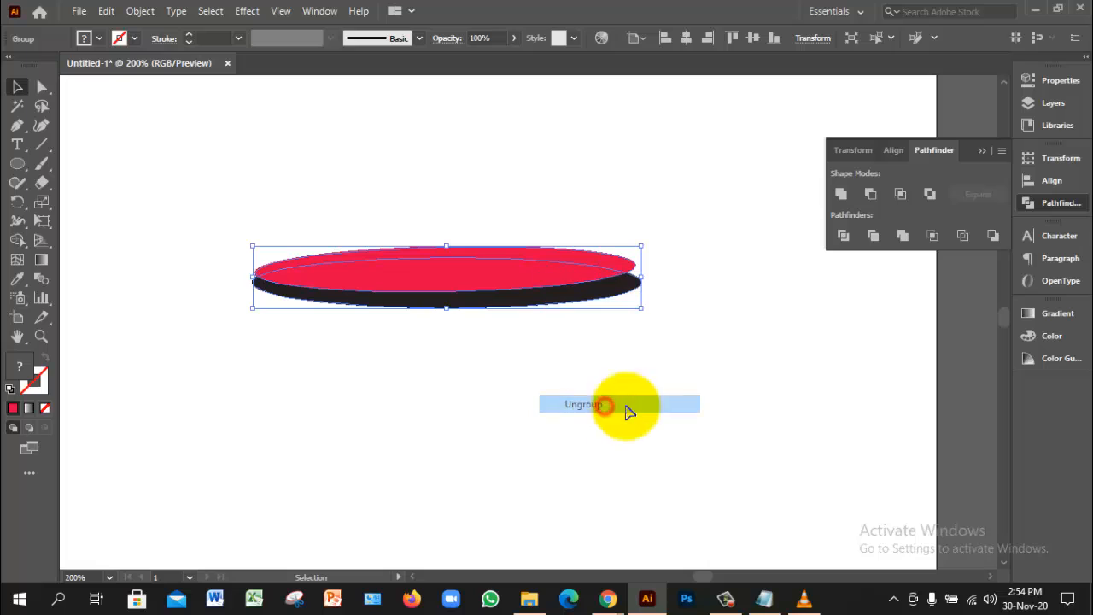
click(685, 404)
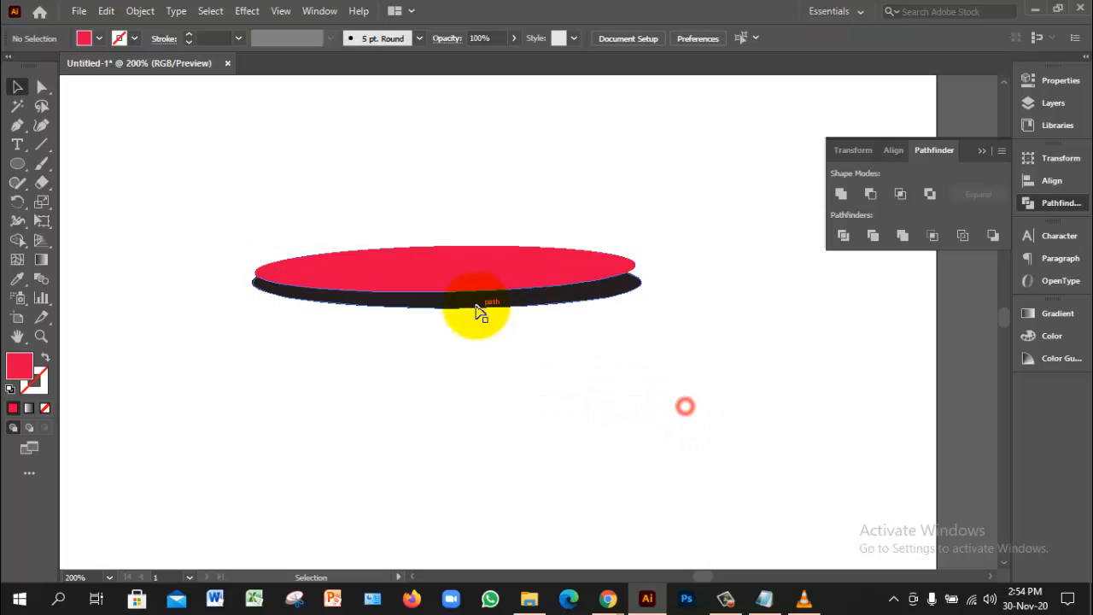
Delete the red upper piece and the red overlap piece, keeping only the black crescent
click(445, 252)
drag(445, 251, 468, 281)
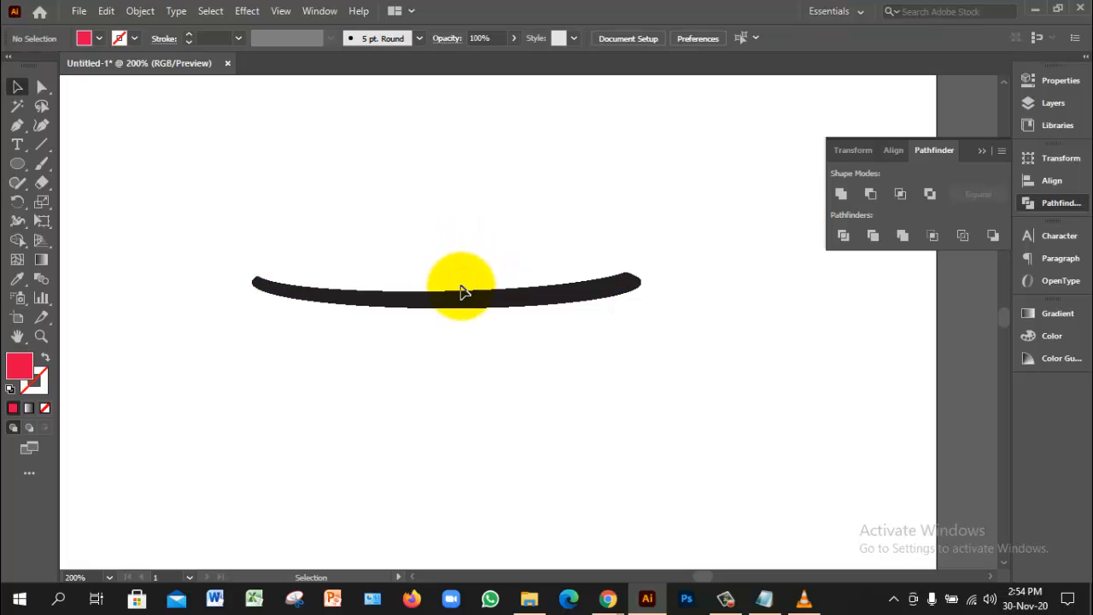
click(579, 343)
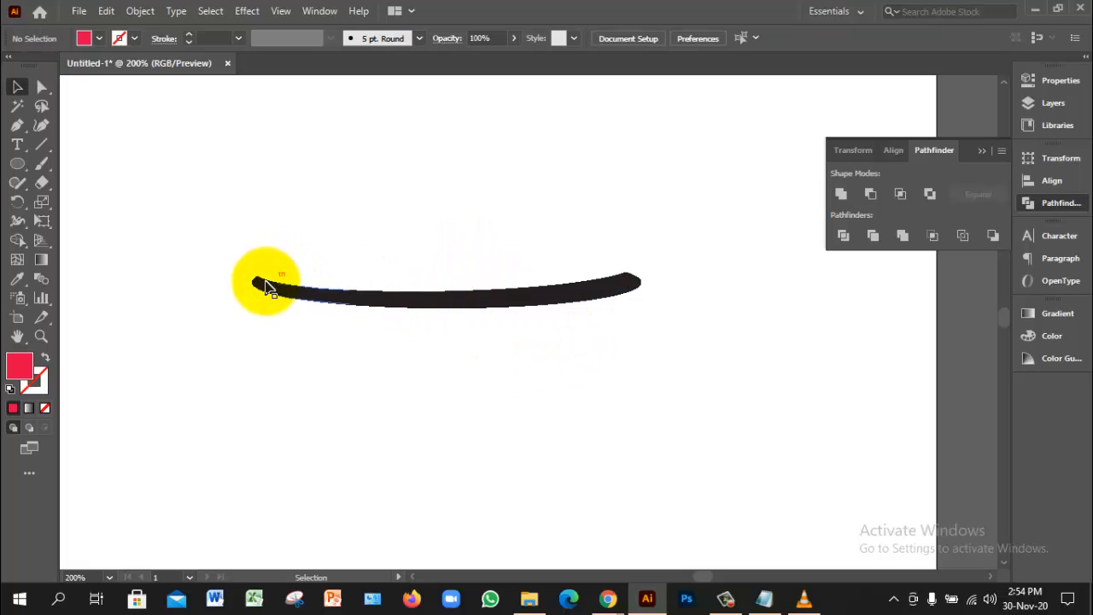
click(437, 299)
click(568, 380)
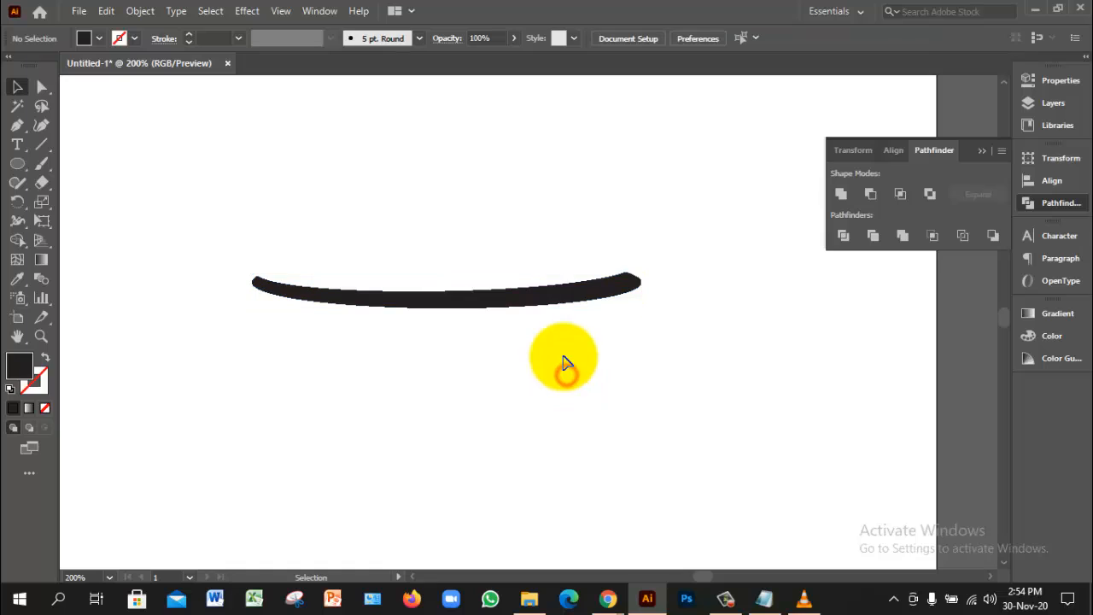
Undo the deletion of the red pieces and the ungrouping of the divided ellipses
key(ctrl+f)
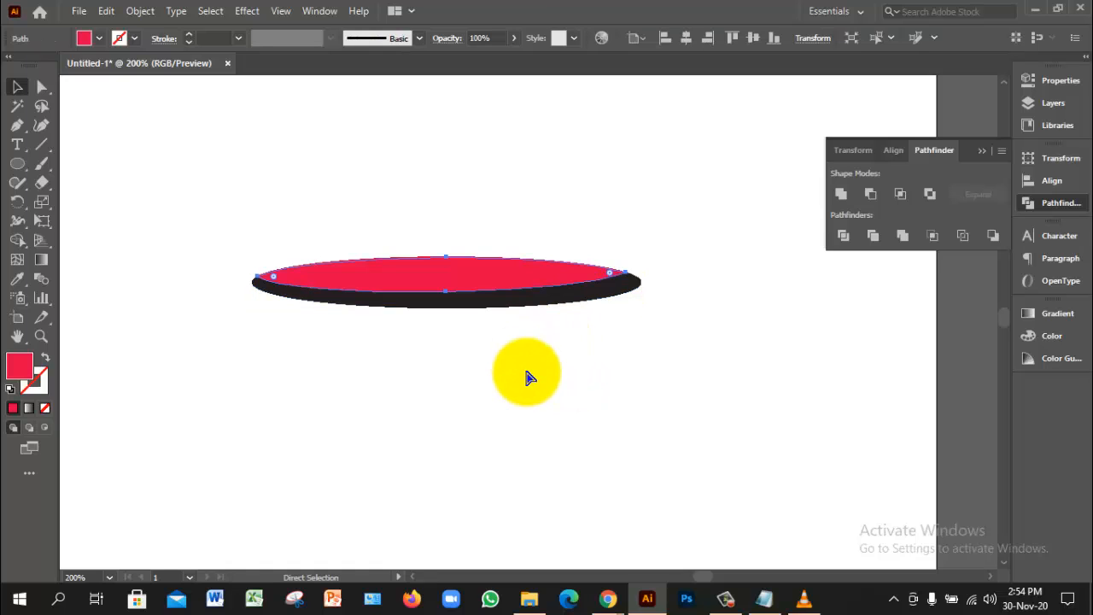
key(ctrl+z)
key(ctrl+z)
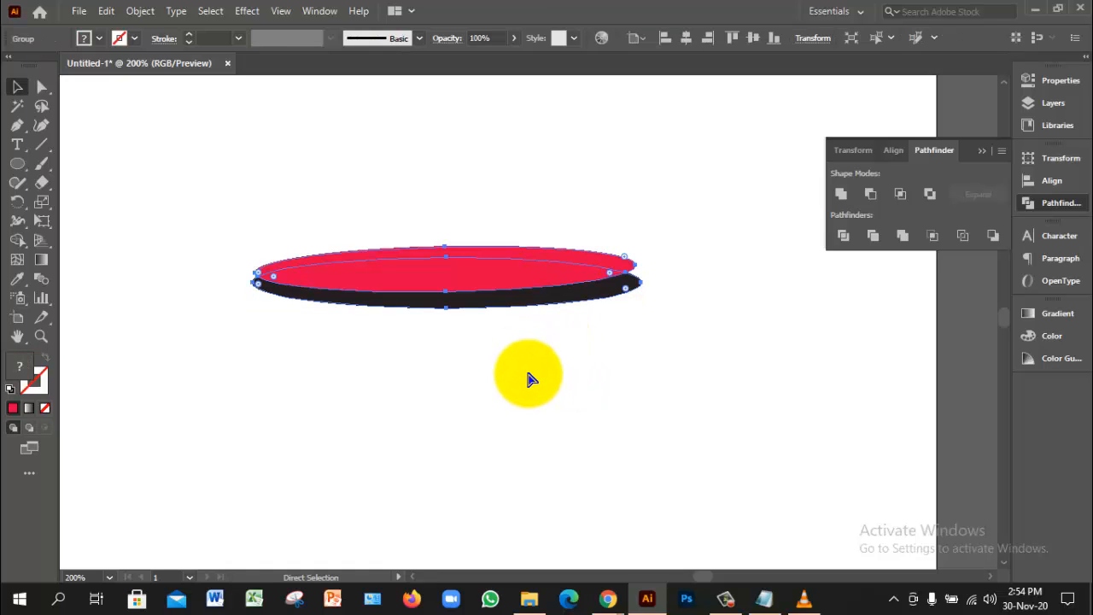
click(575, 394)
click(512, 298)
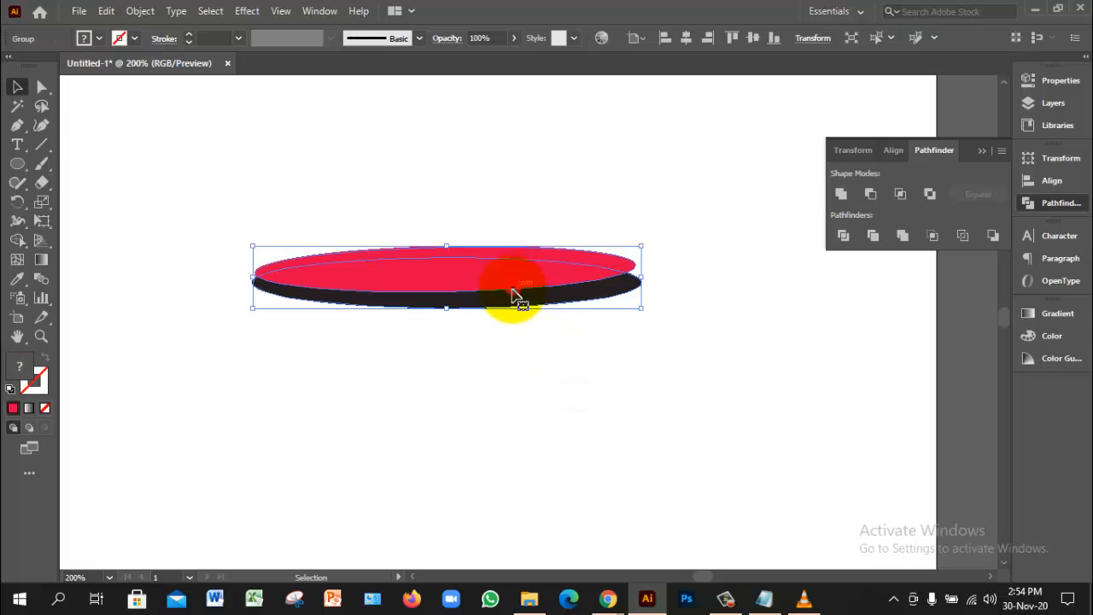
click(554, 336)
click(616, 300)
click(588, 330)
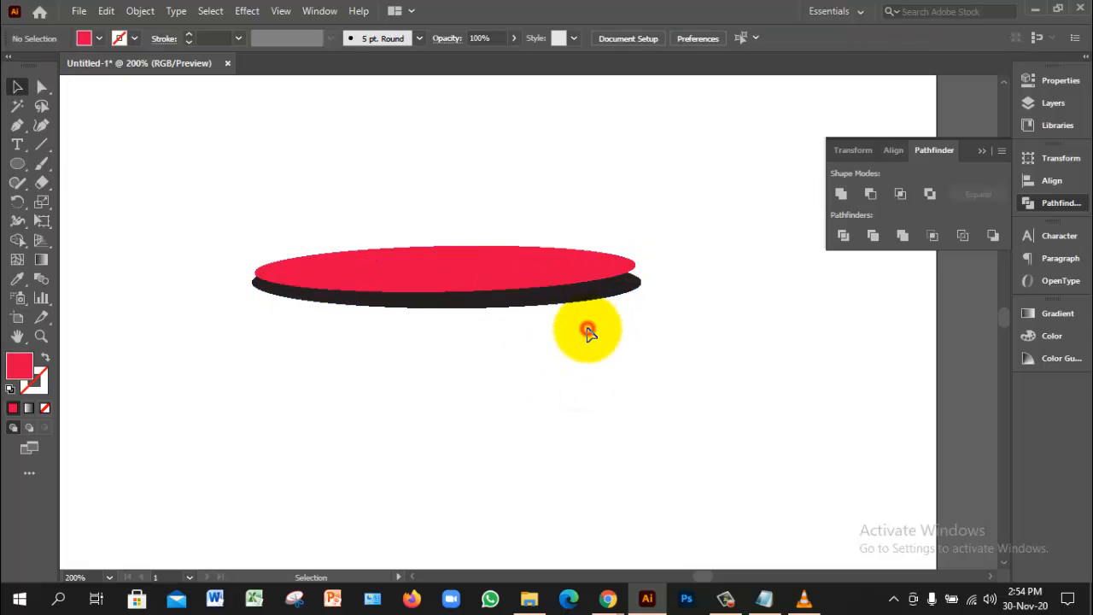
Subtract the red shapes from the black ellipse with Pathfinder Minus Front
drag(251, 227, 692, 286)
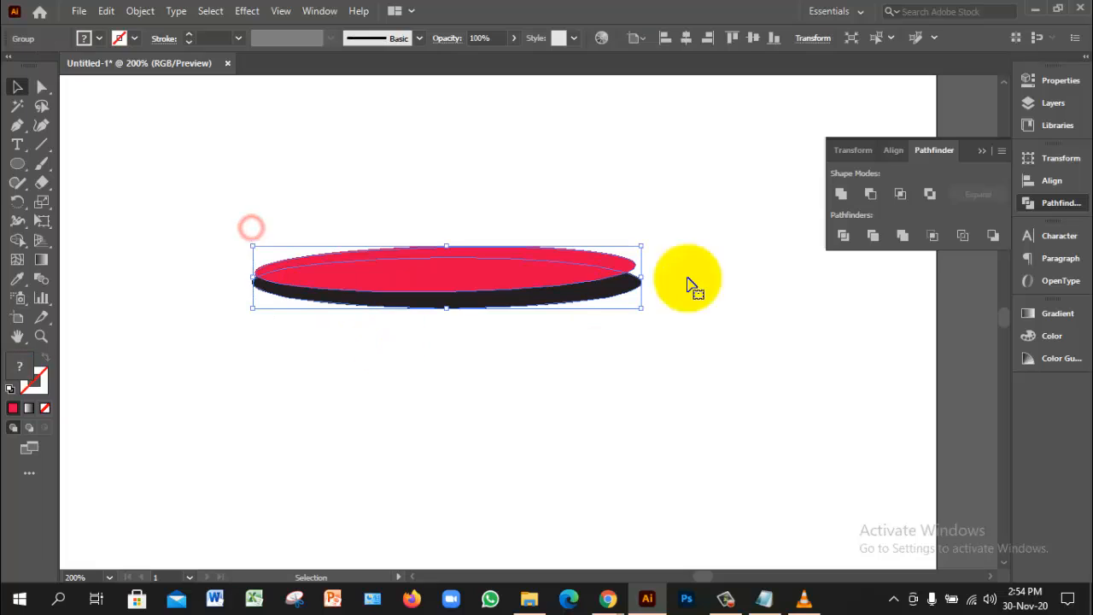
click(872, 194)
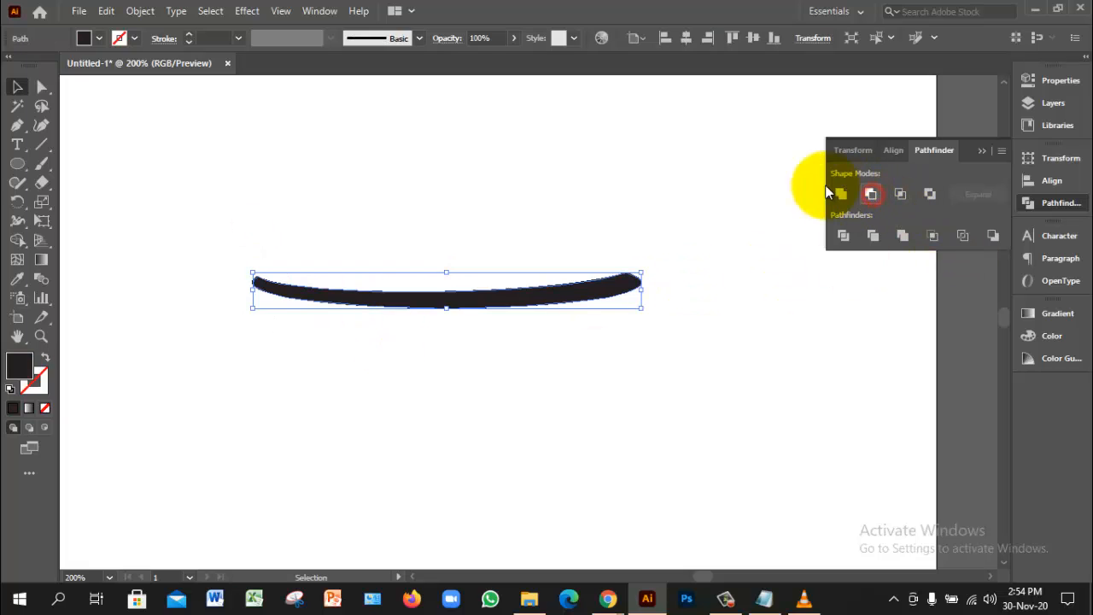
click(674, 344)
click(558, 297)
click(624, 358)
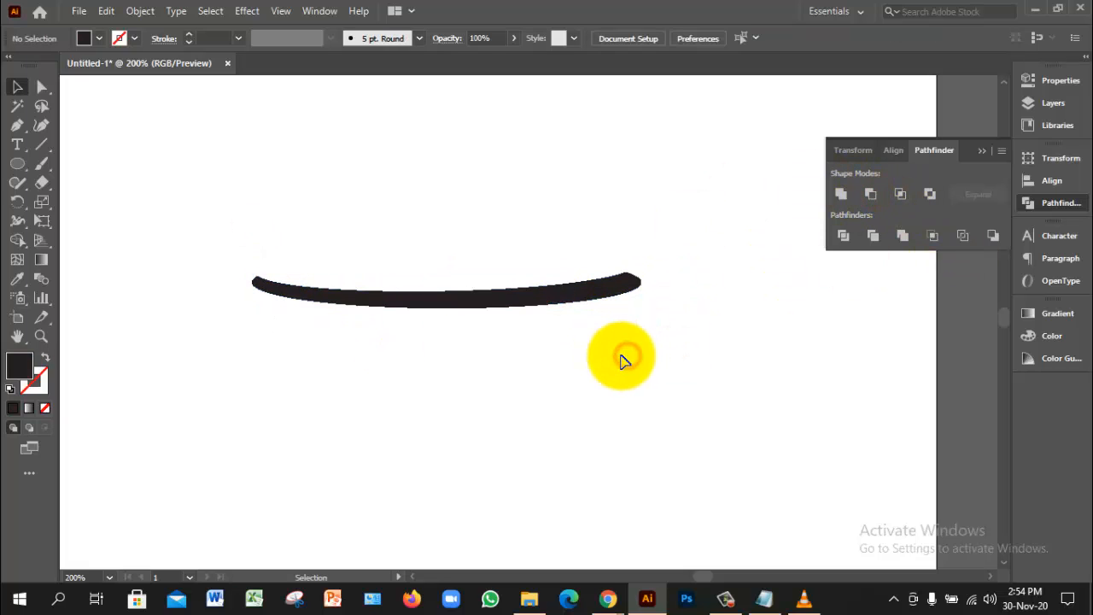
Undo the Pathfinder and reshaping edits and clear both ellipses from the artboard
key(ctrl+z)
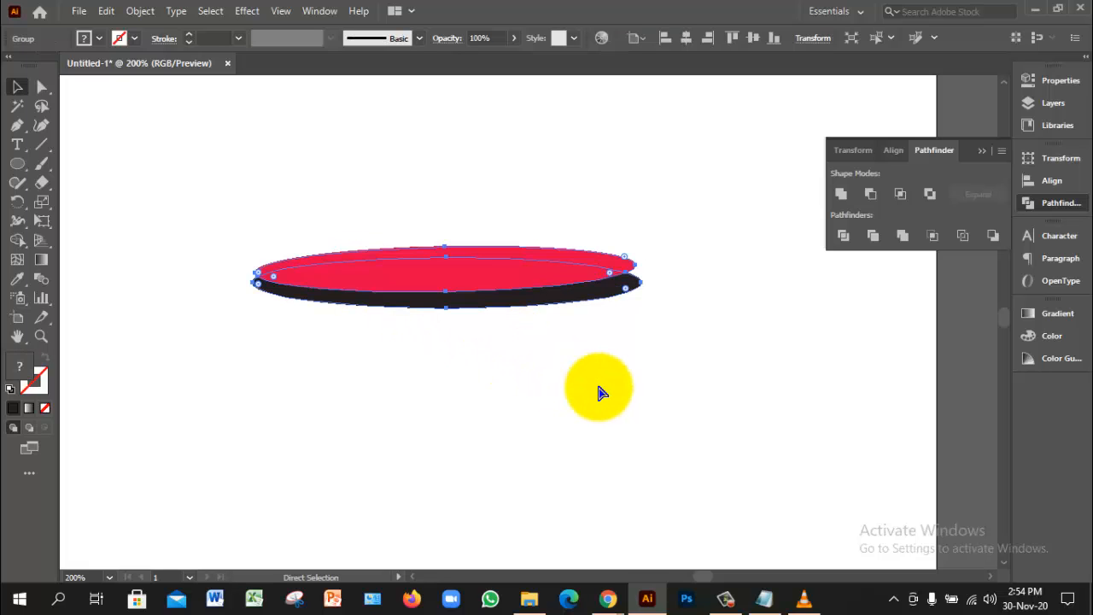
key(ctrl+z)
key(ctrl+z)
key(ctrl+z)
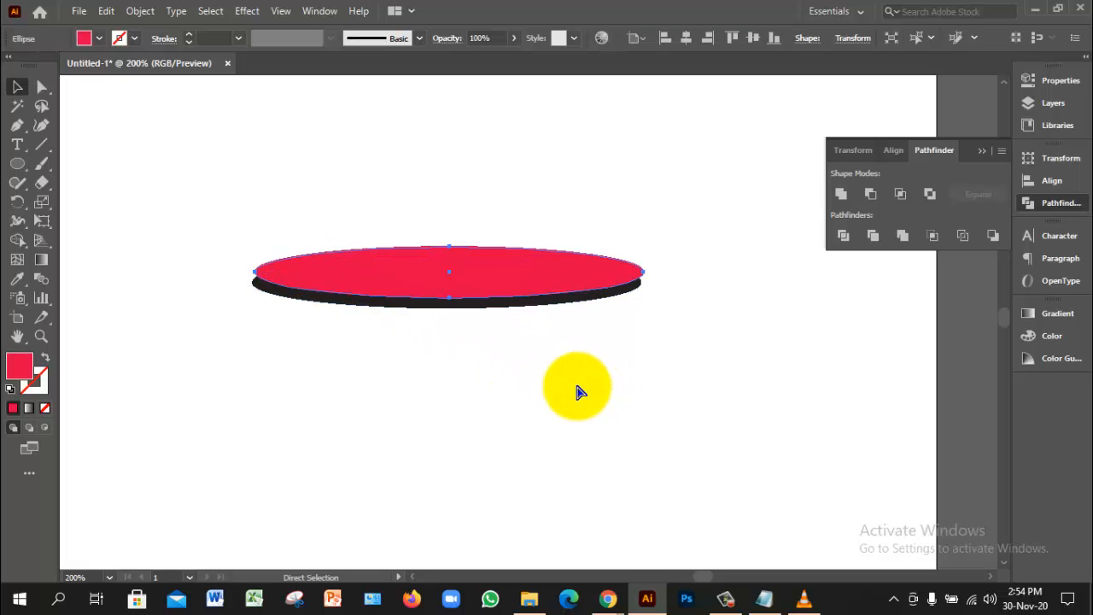
key(ctrl+z)
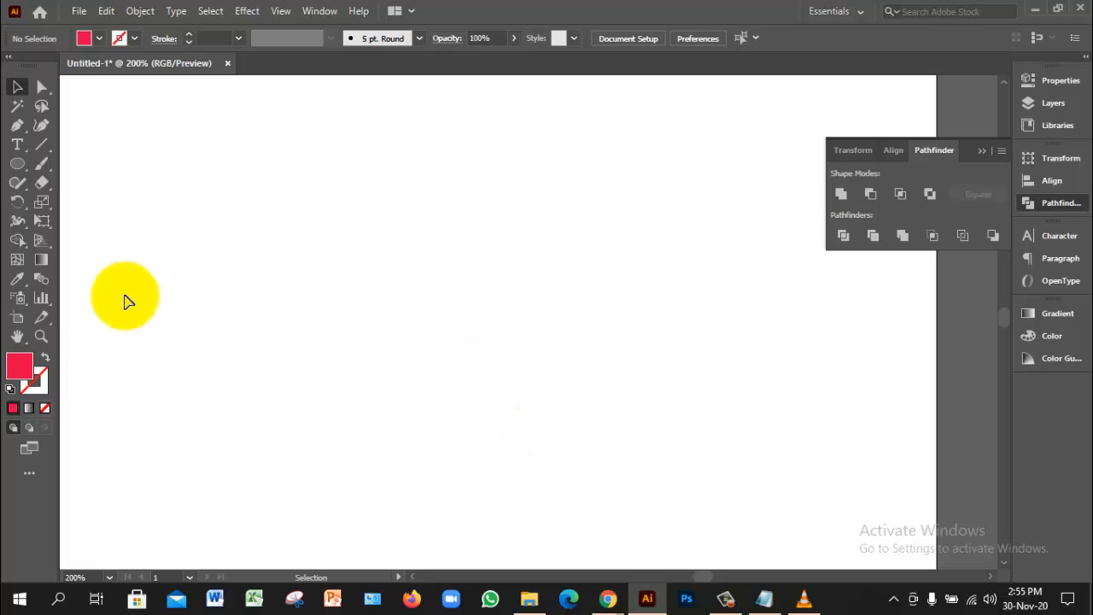
Draw a wide red ellipse outward from its centre and place an overlapping copy slightly above it
right_click(18, 164)
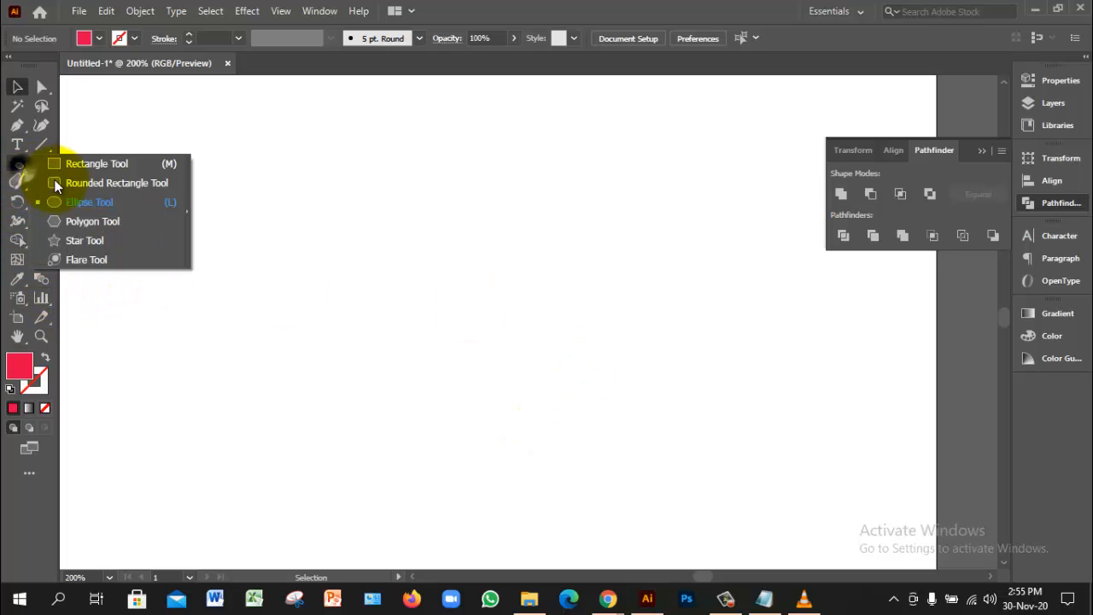
click(89, 201)
mouse_move(384, 291)
mouse_down()
mouse_move(590, 336)
mouse_move(586, 298)
mouse_move(542, 321)
mouse_up()
mouse_move(542, 321)
mouse_down()
mouse_move(529, 302)
mouse_move(513, 329)
mouse_up()
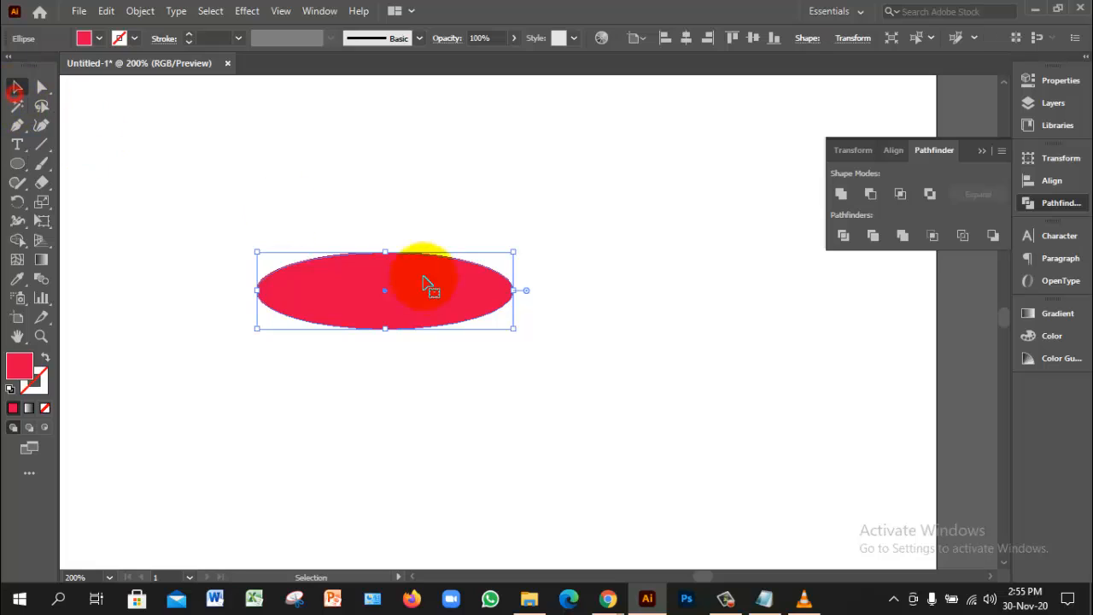
mouse_move(407, 294)
mouse_down()
mouse_move(402, 257)
mouse_move(415, 256)
mouse_move(413, 289)
mouse_up()
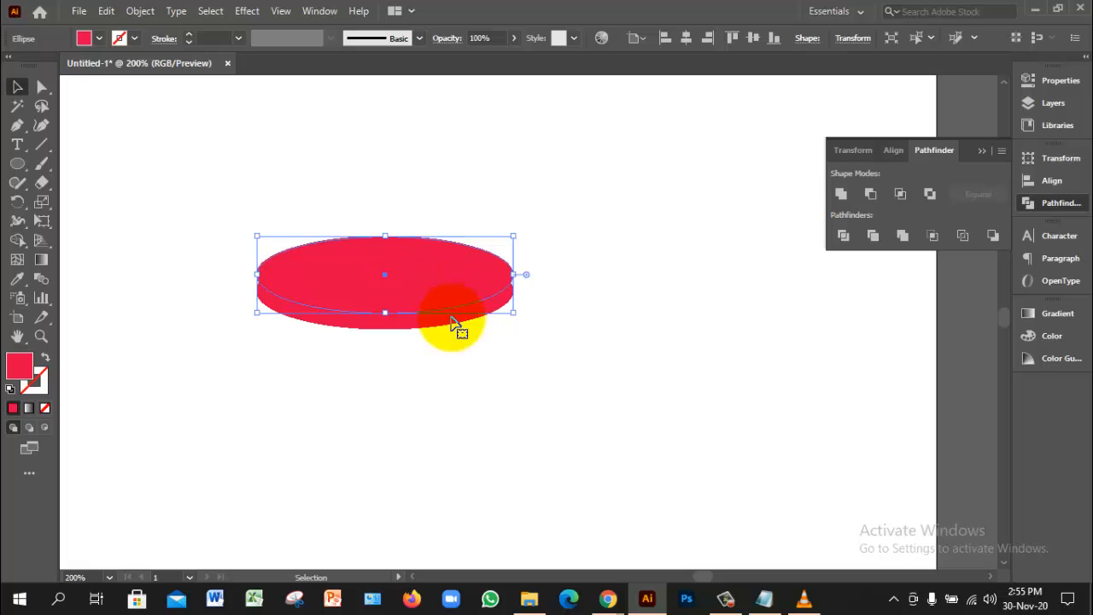
Subtract the upper red ellipse from the lower one with Pathfinder Minus Front, leaving a crescent
click(532, 361)
click(427, 268)
click(469, 188)
drag(361, 193, 563, 427)
click(871, 194)
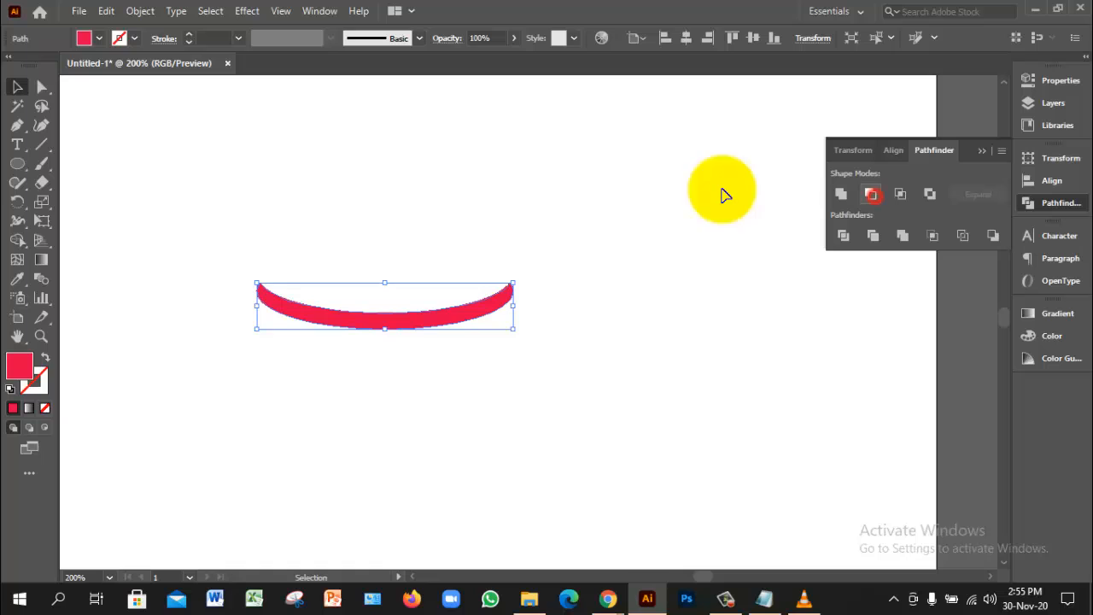
click(519, 311)
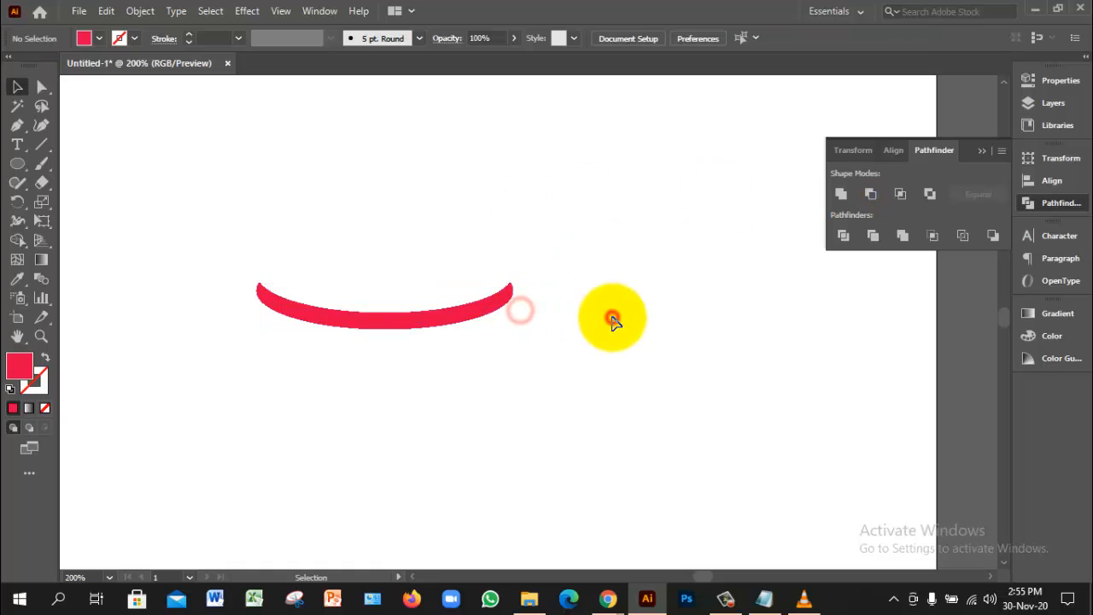
click(544, 361)
Rotate the red crescent counterclockwise so that its right end points upward
ctrl+click(433, 320)
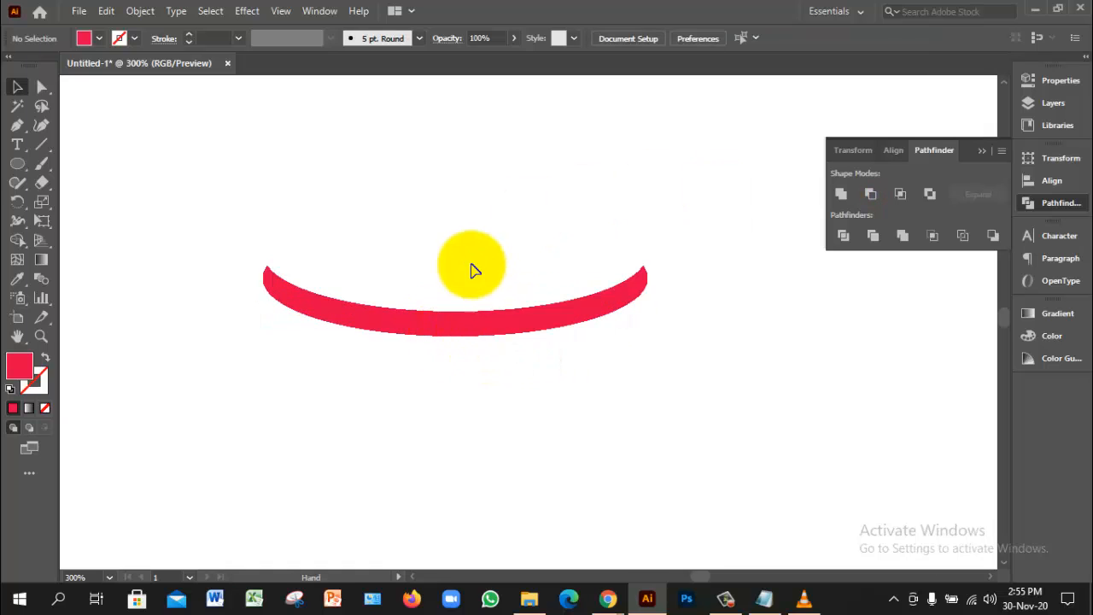
drag(470, 249, 513, 363)
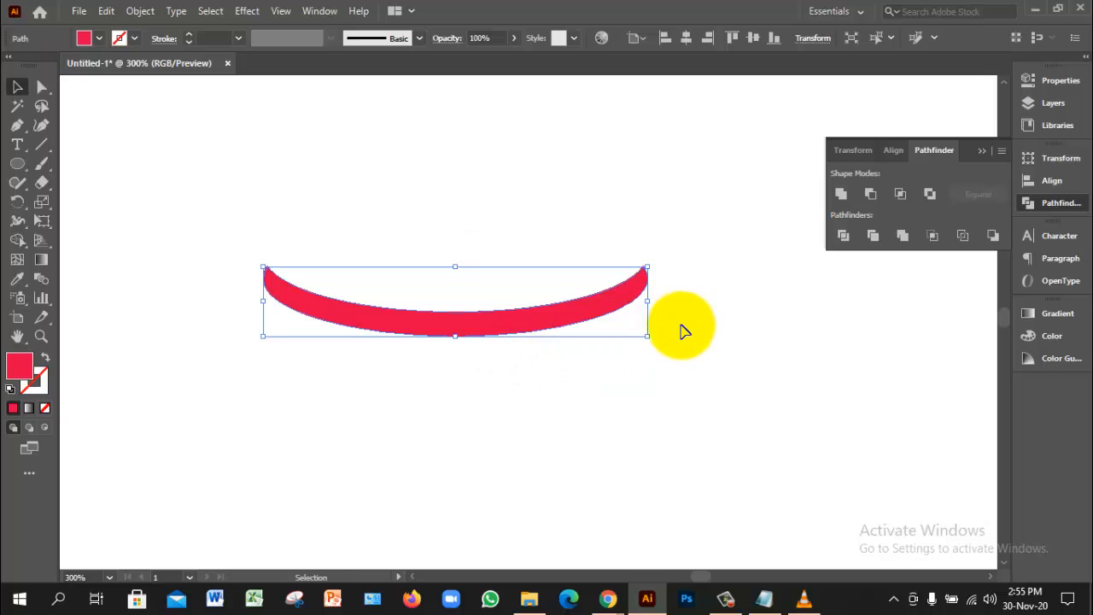
drag(655, 341, 664, 278)
click(622, 334)
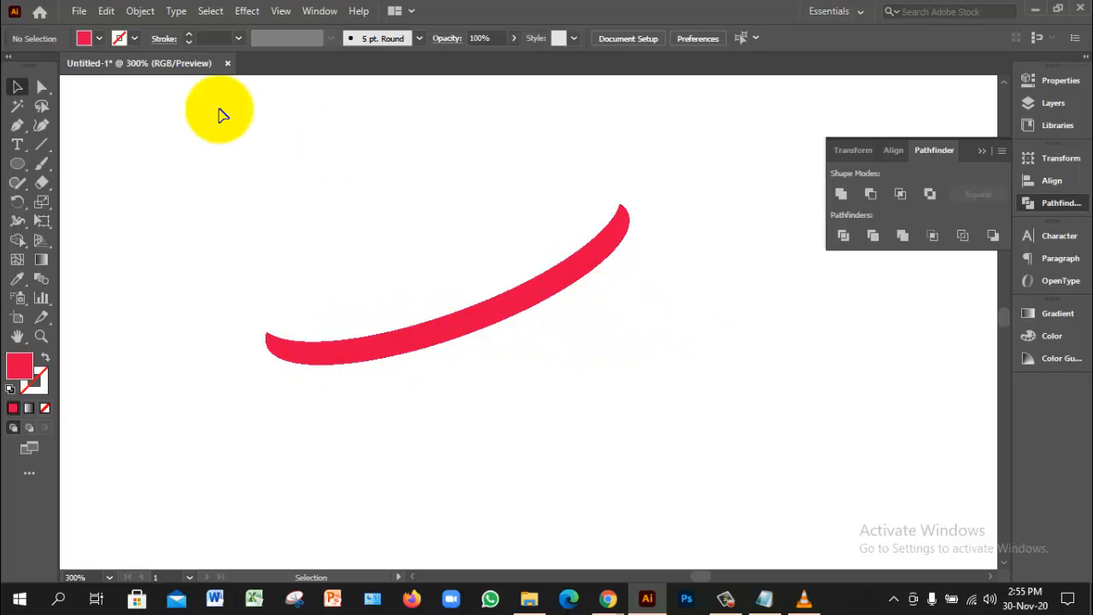
click(78, 11)
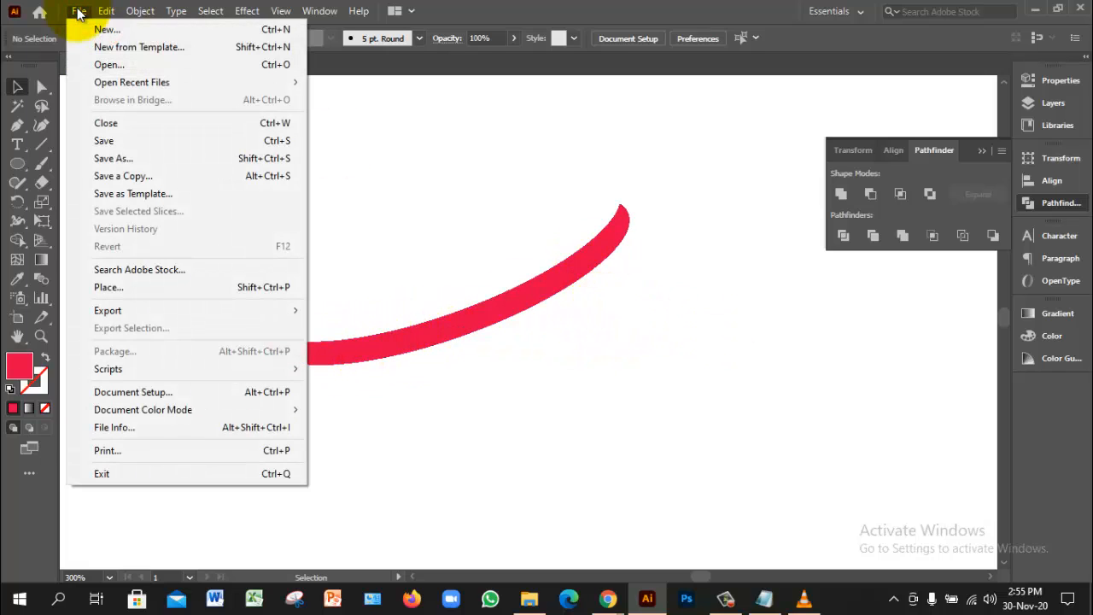
click(352, 142)
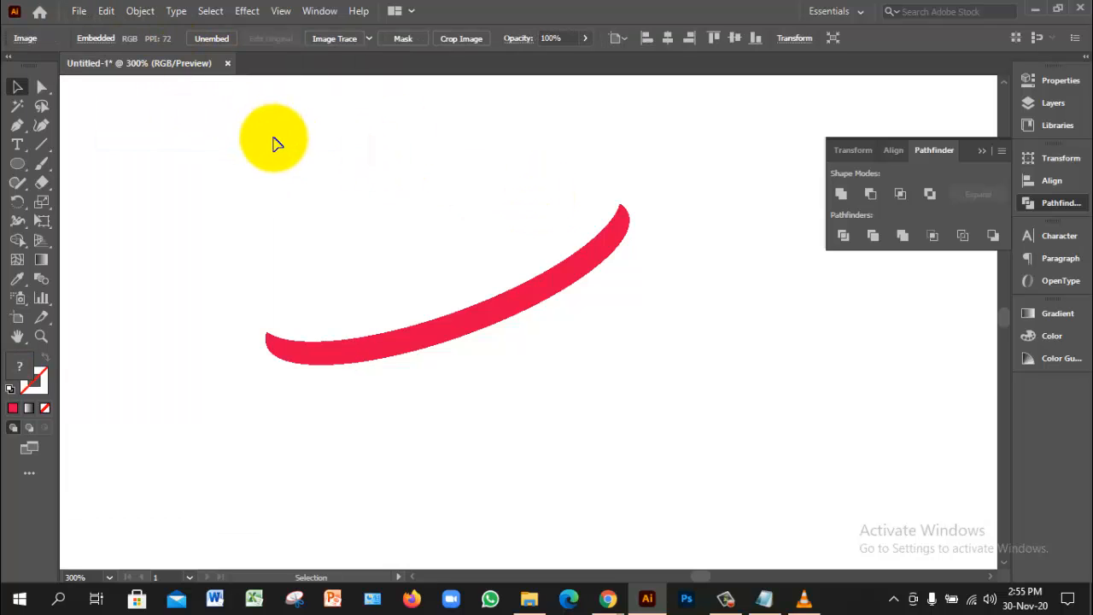
Start placing a file and browse to the Tangail GD-9 folder on the Desktop, checking its CLASS-31 folder for the reference image
click(78, 11)
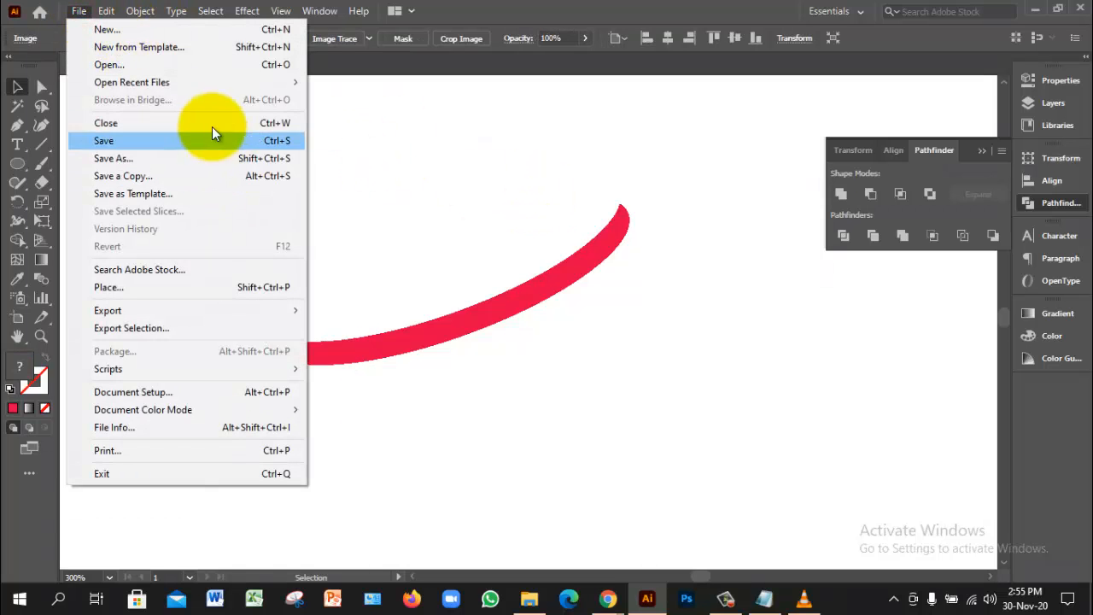
click(156, 289)
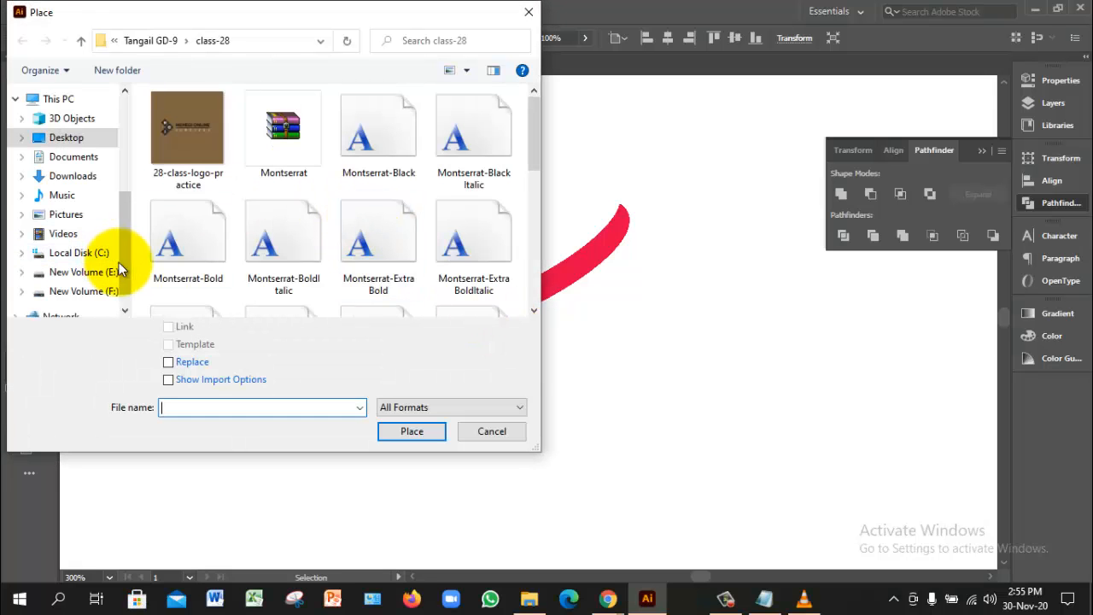
drag(119, 270, 119, 153)
click(77, 144)
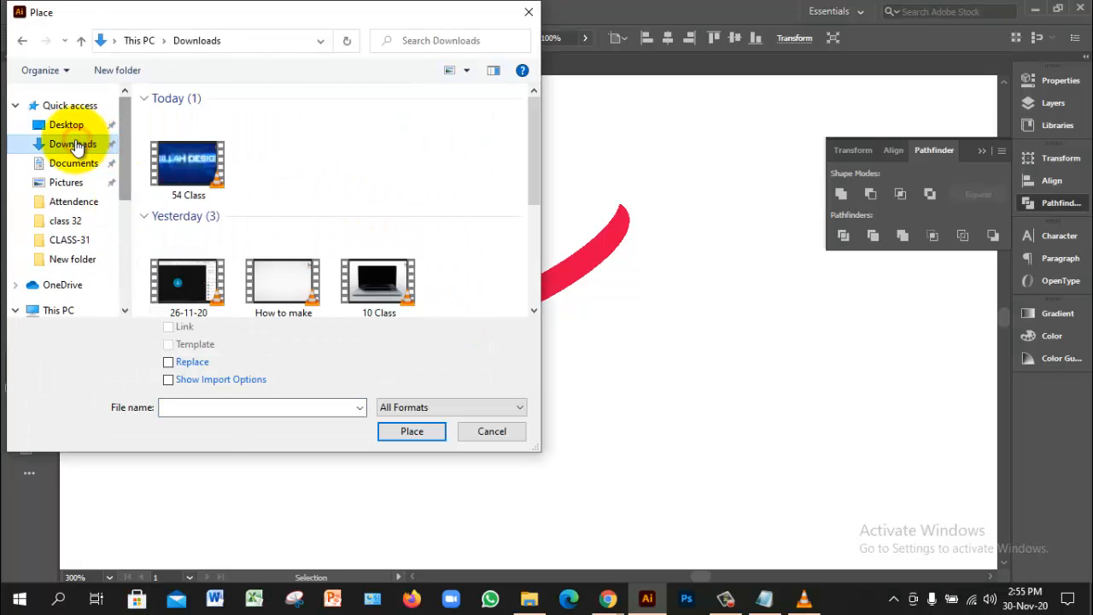
drag(532, 167, 116, 187)
click(70, 127)
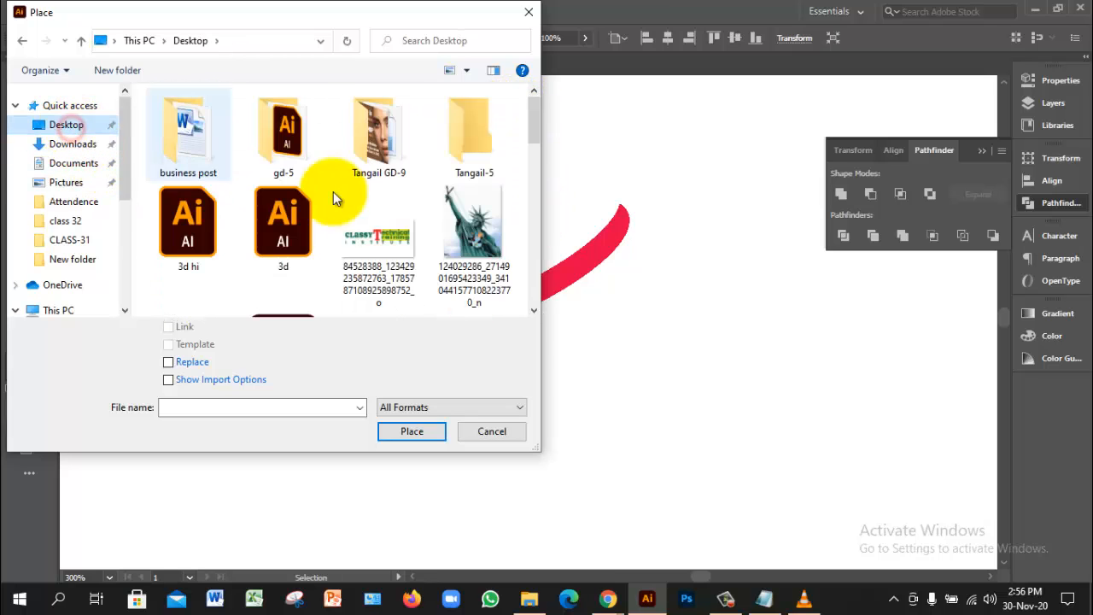
double_click(396, 152)
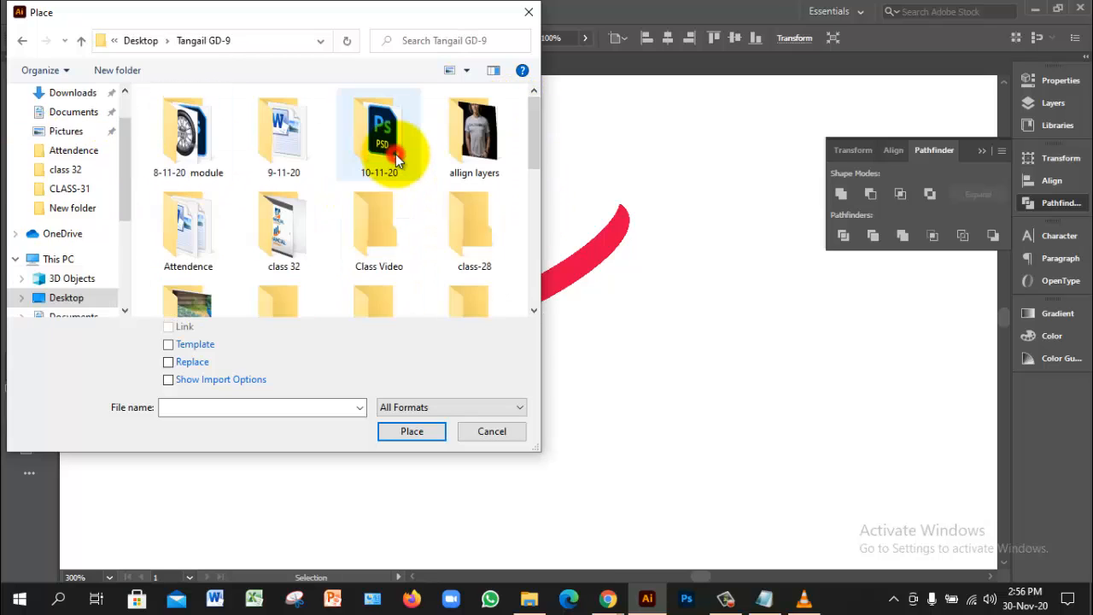
drag(531, 147, 531, 202)
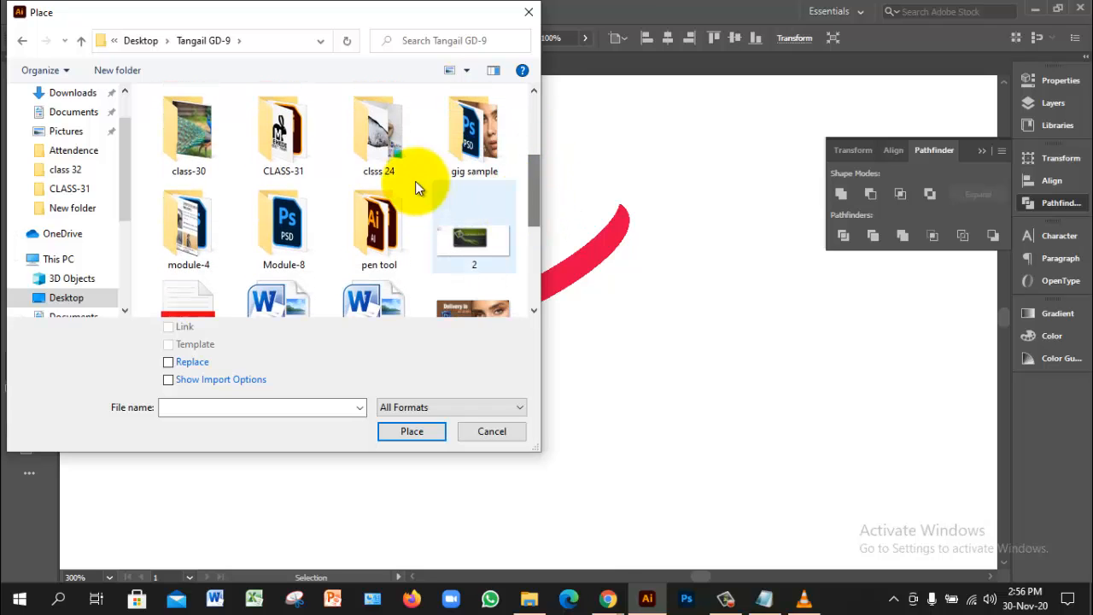
double_click(298, 148)
key(BackSpace)
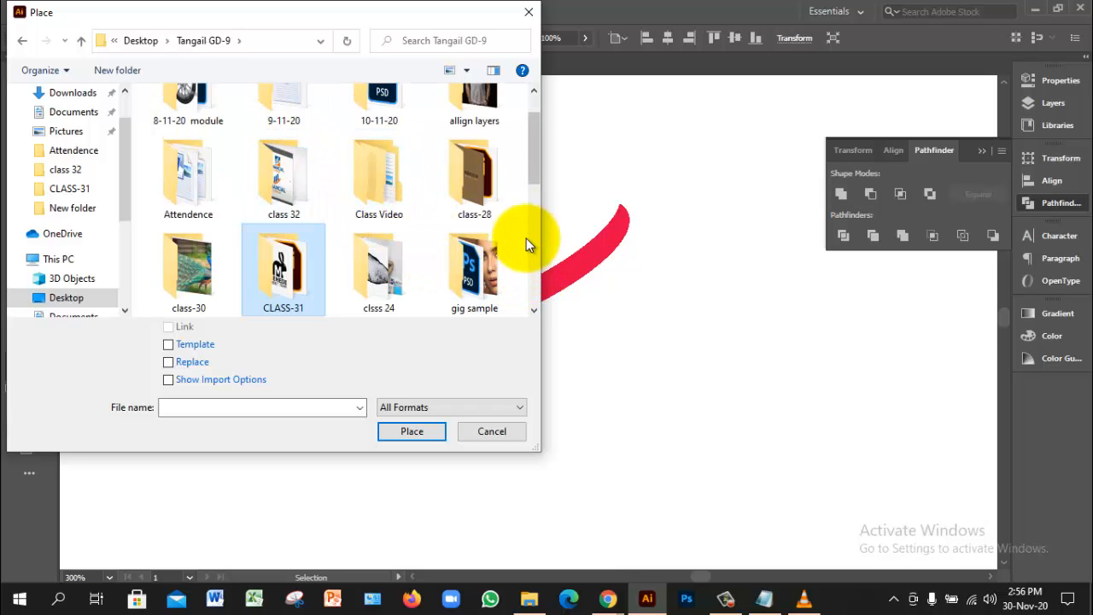
Rename the class-30 folder as class-33
drag(537, 177, 533, 212)
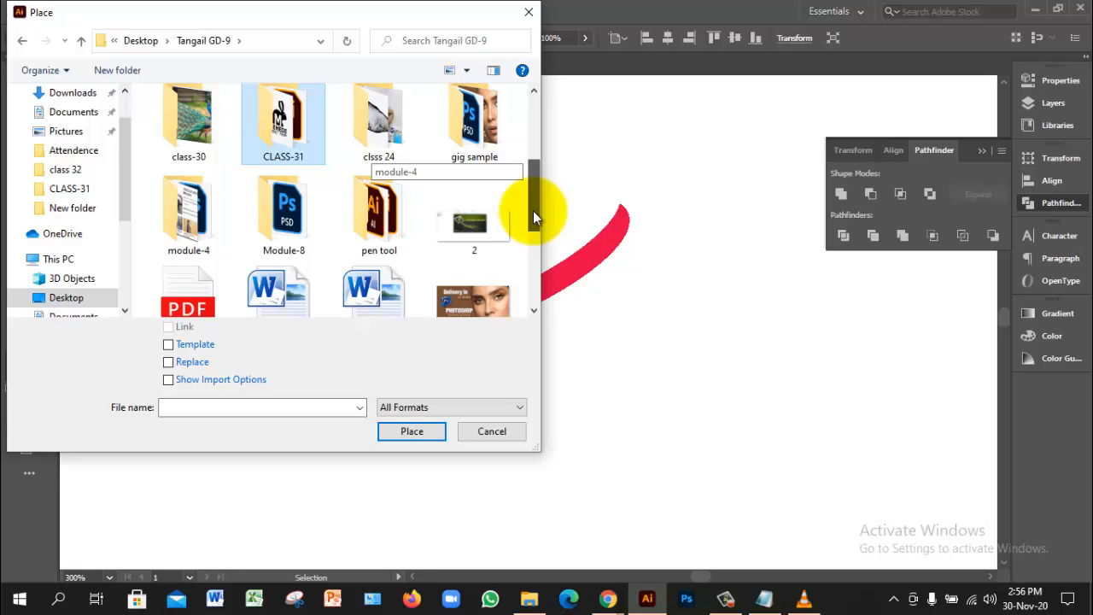
click(209, 153)
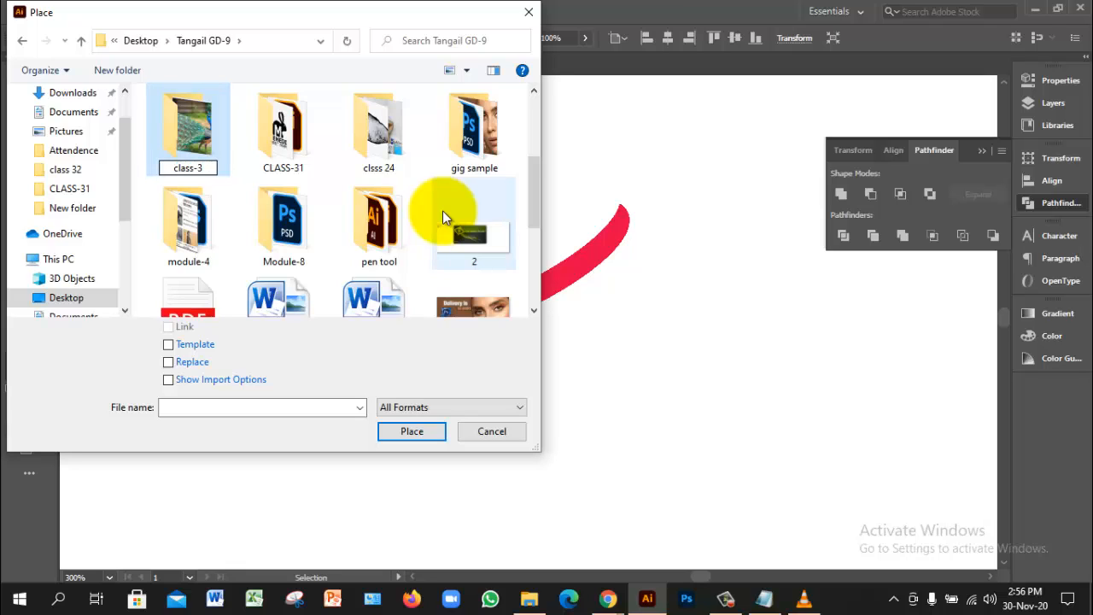
text(3)
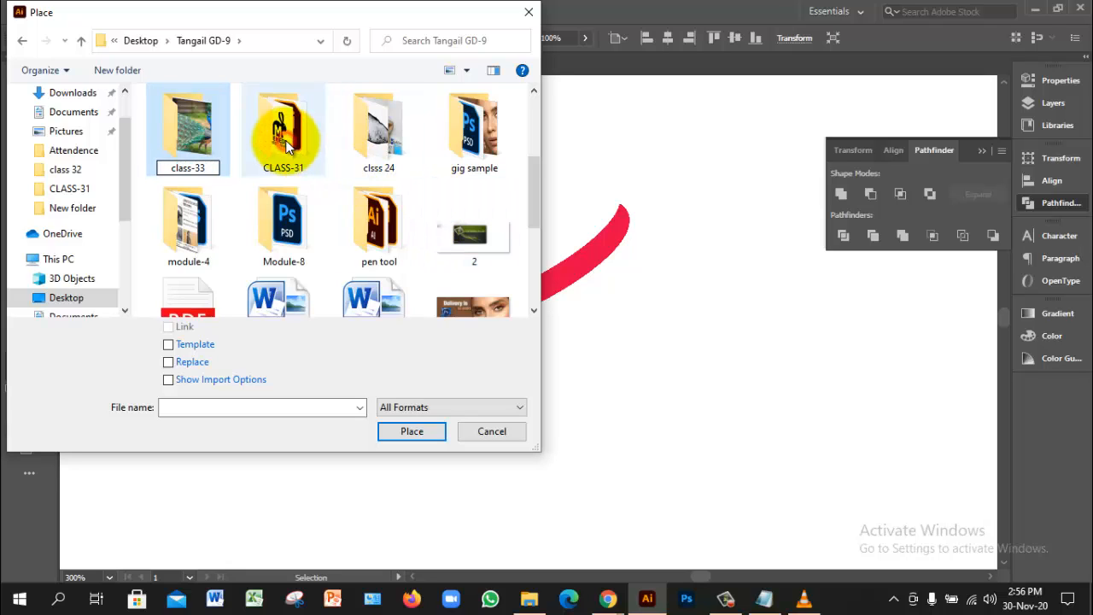
Place the Capture image from the class 32 folder over the crescent and try to enlarge it
scroll(302, 160, down, 2)
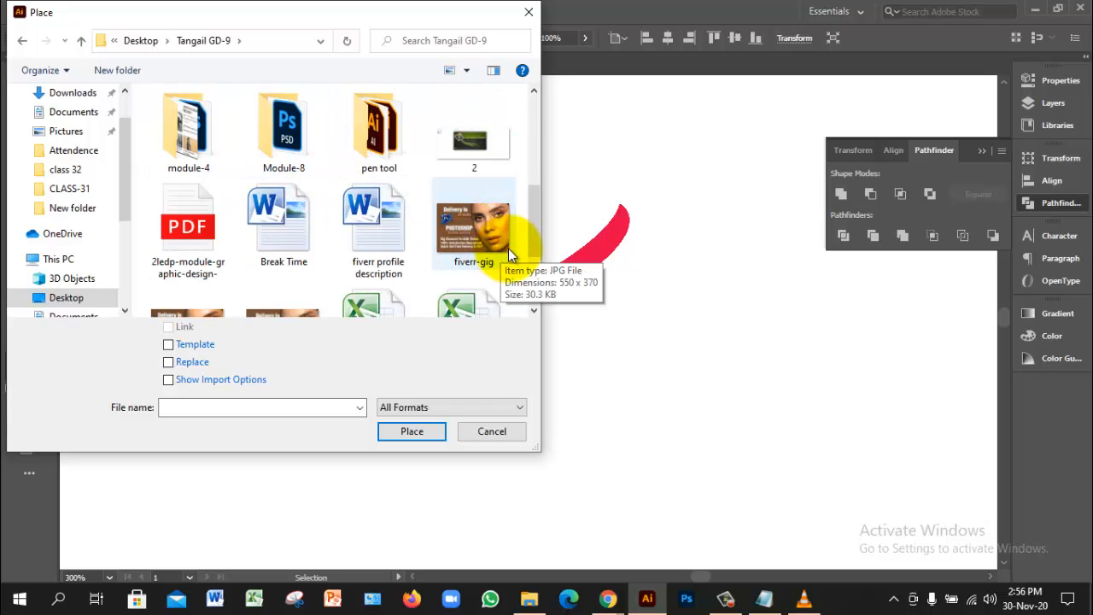
scroll(530, 220, up, 1)
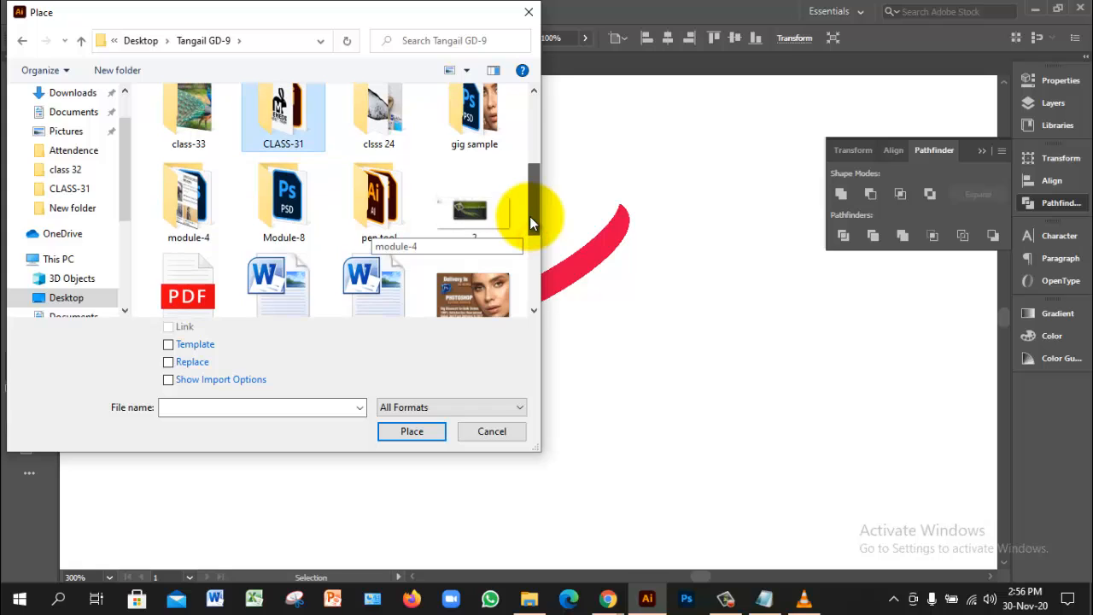
drag(530, 216, 522, 162)
double_click(285, 181)
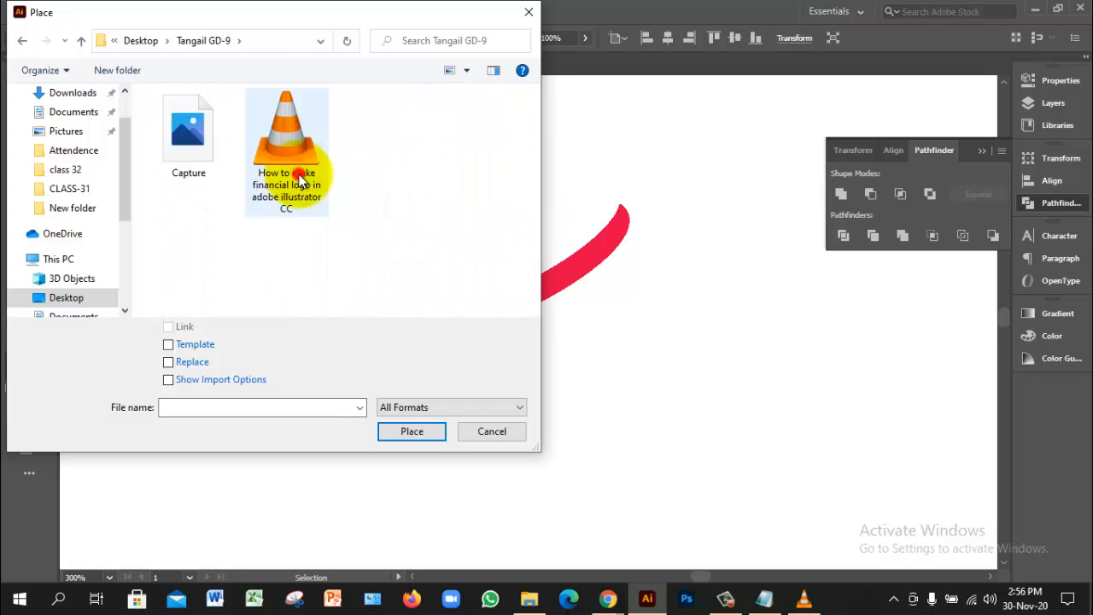
click(191, 150)
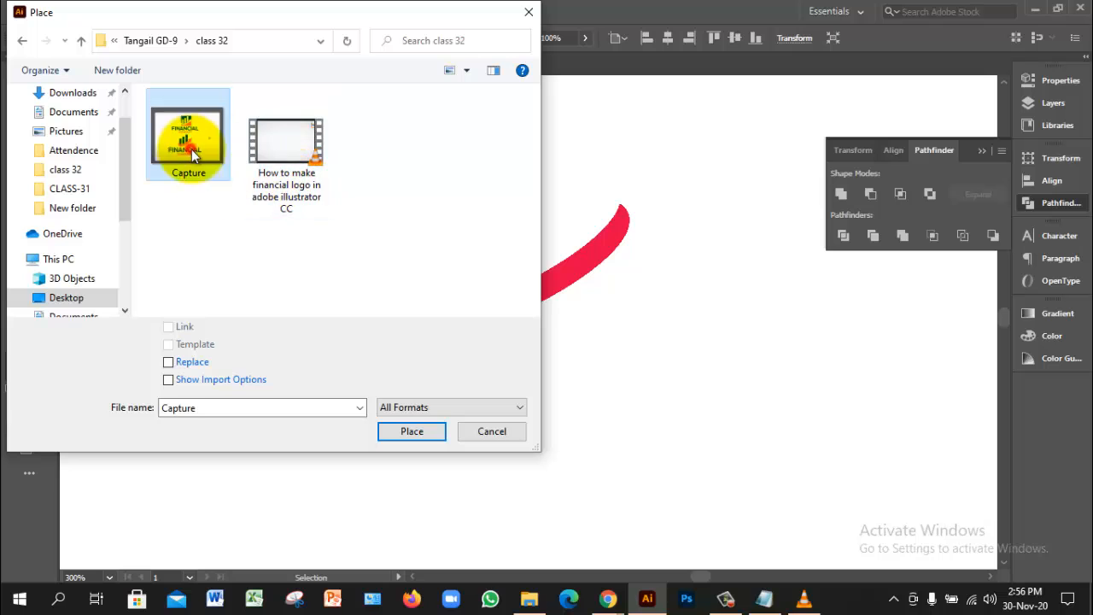
click(420, 429)
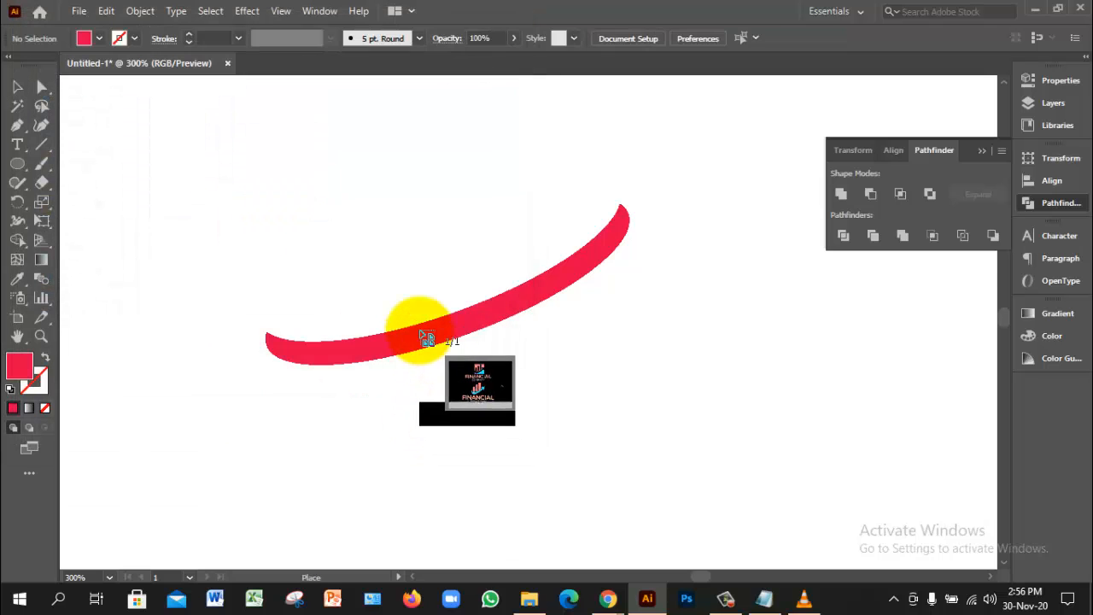
click(415, 323)
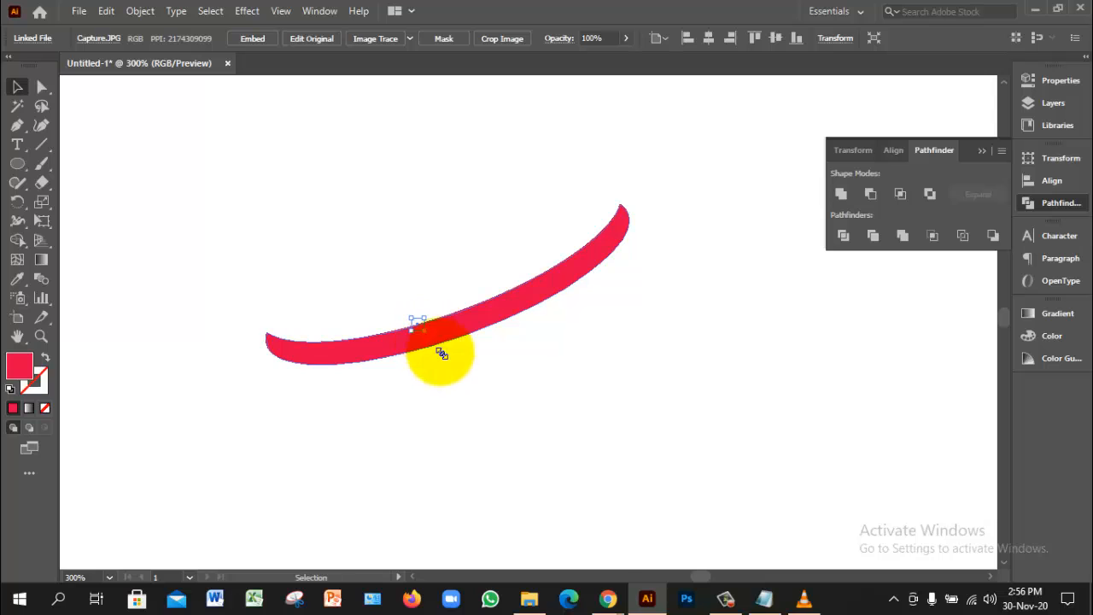
drag(440, 353, 629, 541)
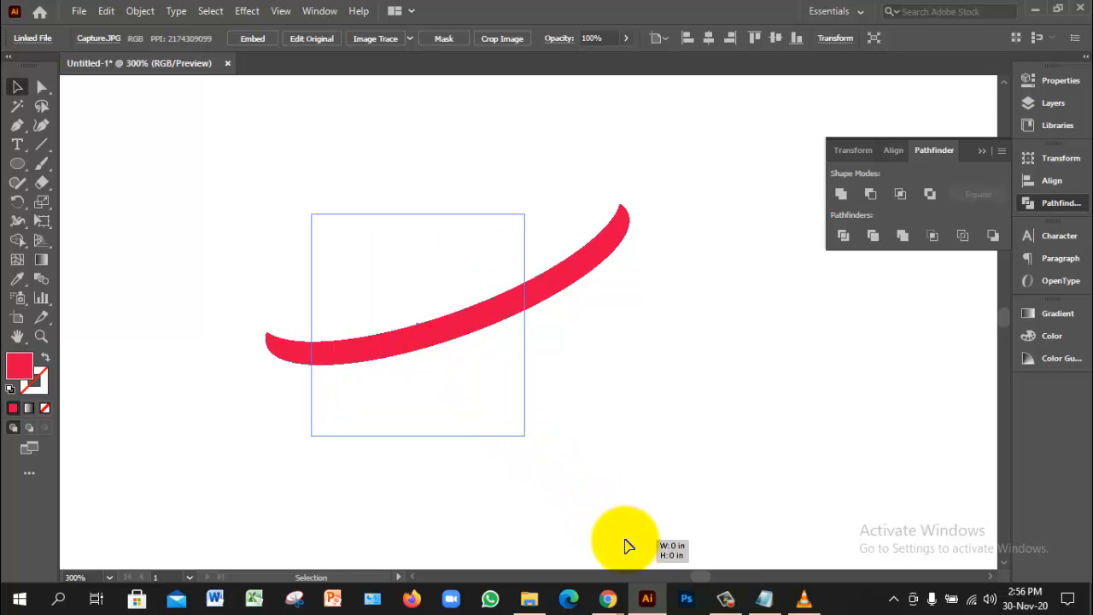
click(575, 411)
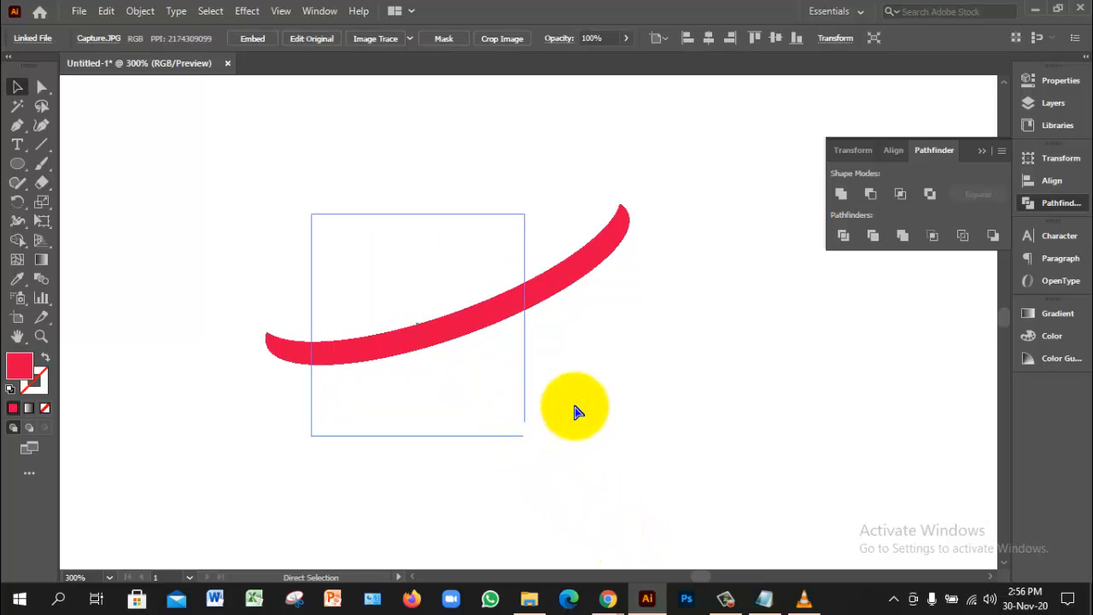
Undo the image placement and the crescent's rotation, and leave nothing selected
key(ctrl+z)
key(ctrl+z)
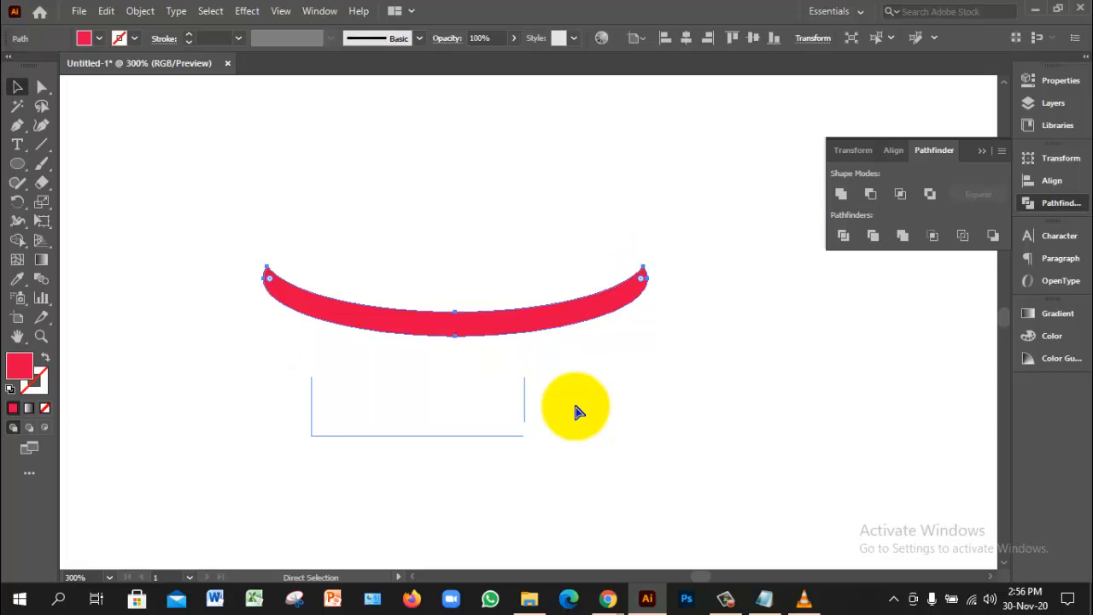
click(584, 411)
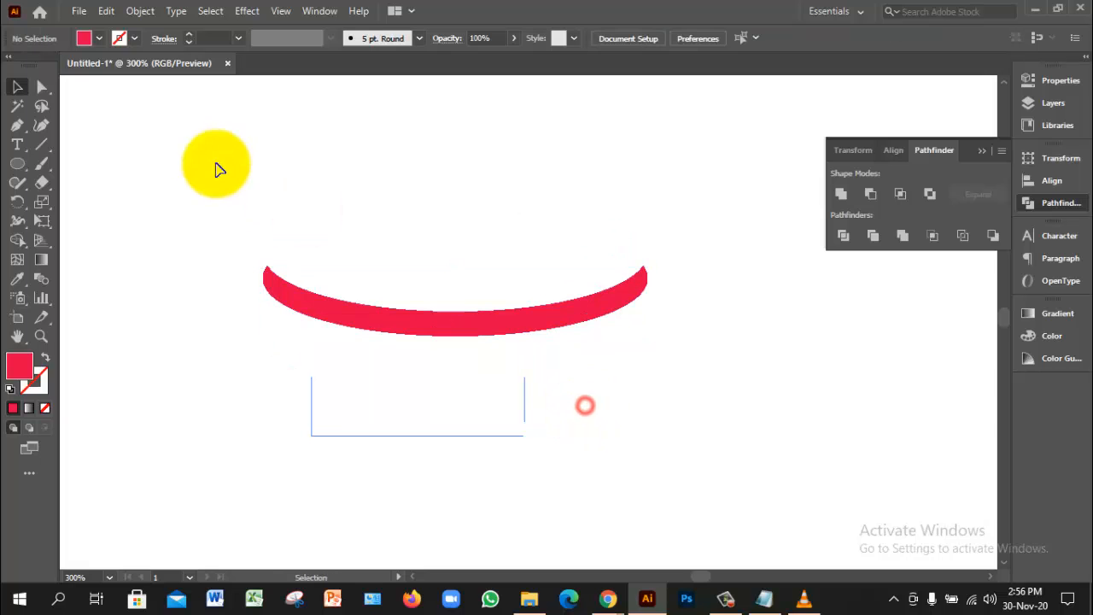
Place the Capture image from the class 32 folder as a linked file, sized as a large frame over the crescent
click(87, 13)
click(140, 290)
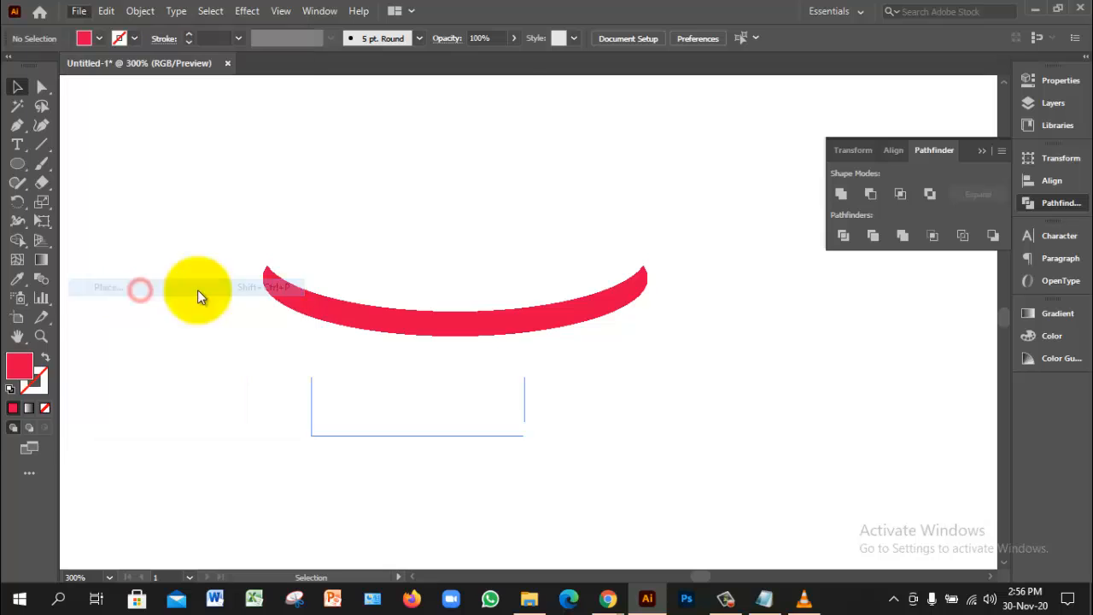
click(199, 143)
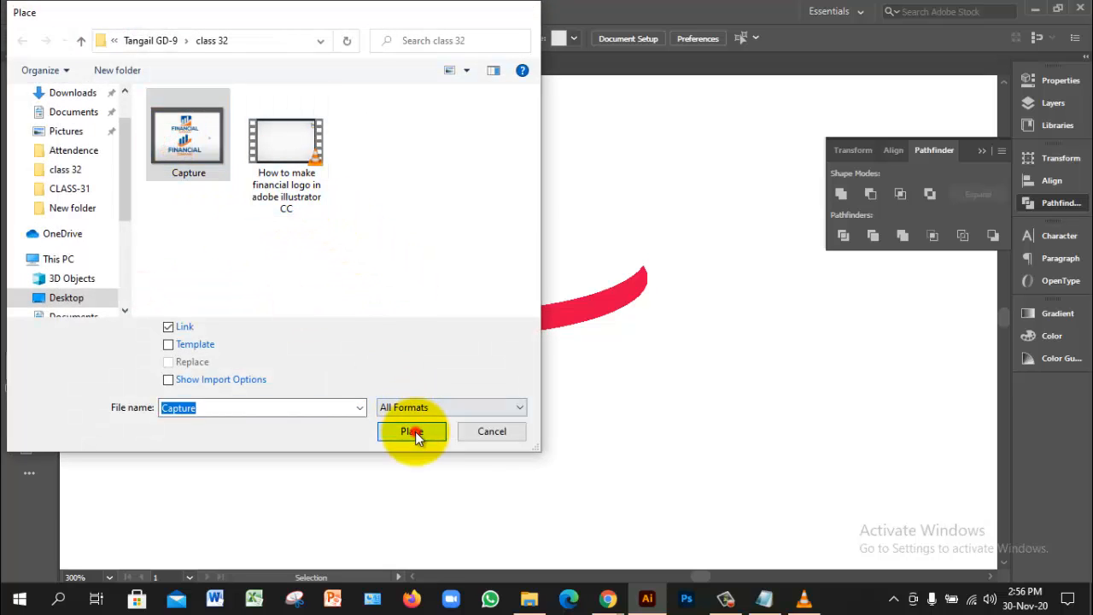
click(412, 431)
drag(166, 146, 574, 500)
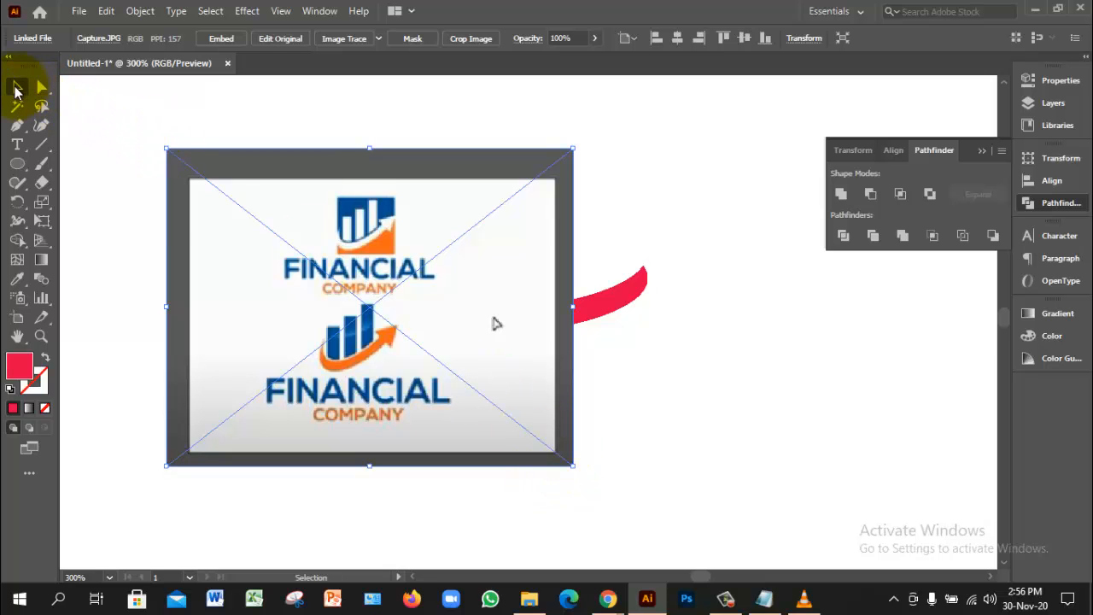
click(643, 355)
Move the placed logo reference image to the left of the red crescent so the two no longer overlap
drag(519, 326, 417, 343)
click(657, 399)
ctrl+alt+click(600, 382)
drag(547, 311, 652, 343)
drag(406, 328, 259, 252)
click(507, 386)
Move the red crescent slightly to the right, further away from the reference image
ctrl+click(526, 316)
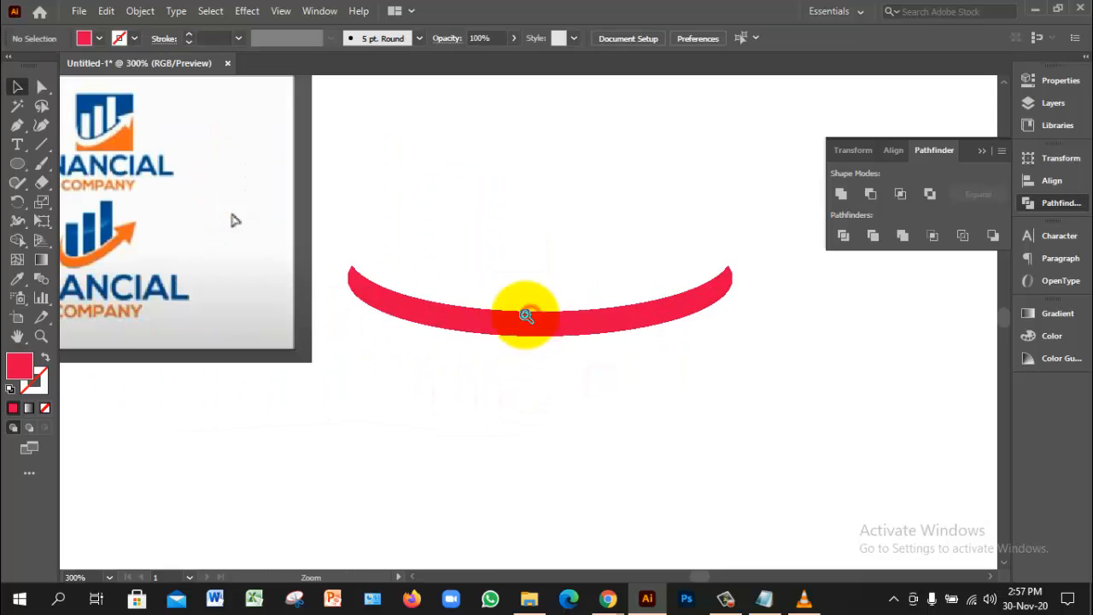
drag(467, 227, 568, 309)
ctrl+alt+click(526, 345)
drag(592, 271, 512, 283)
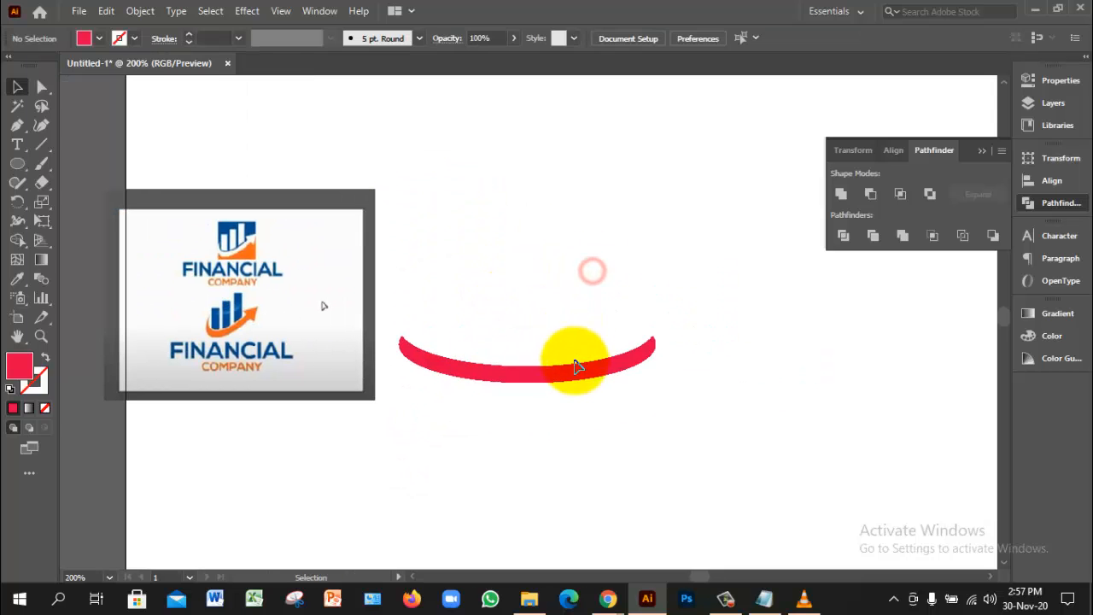
click(568, 369)
drag(538, 372, 595, 372)
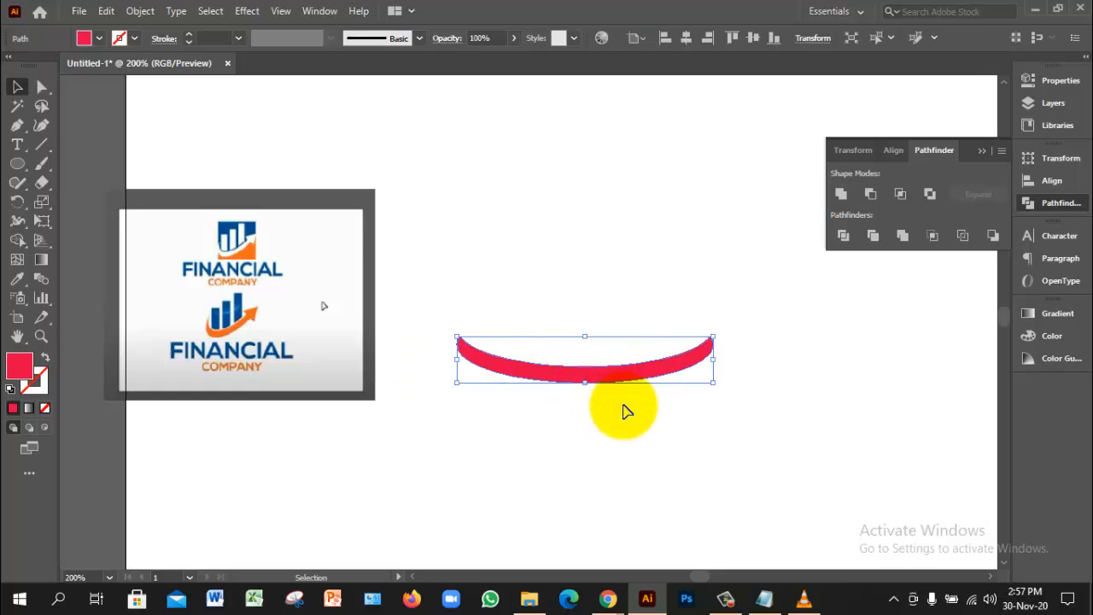
click(648, 421)
click(198, 204)
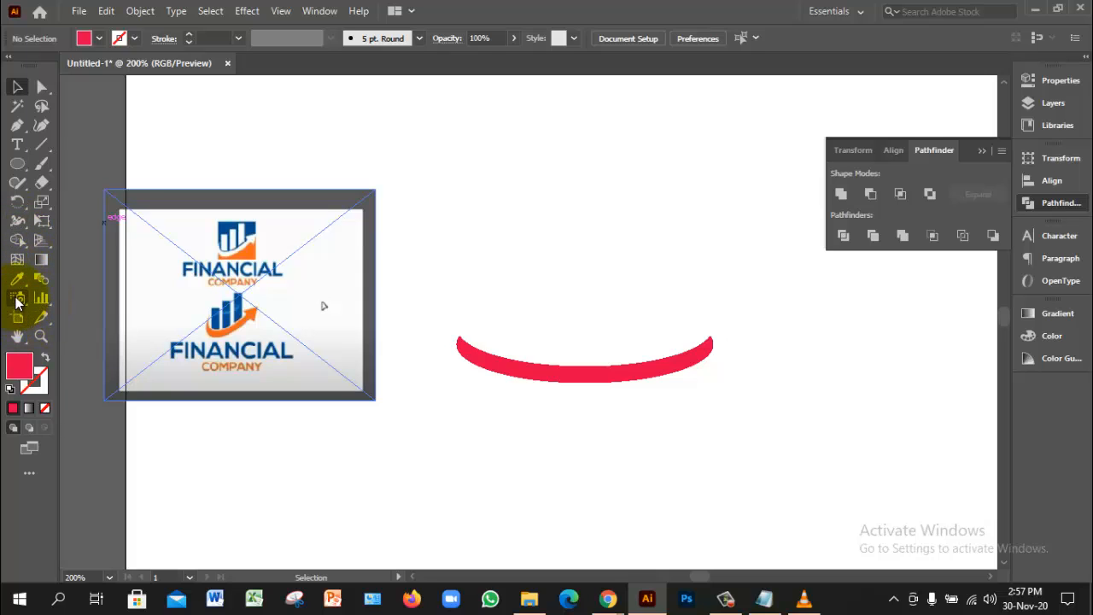
Create a red polygon with 3 sides and a 0.6944 in radius above the crescent
click(18, 169)
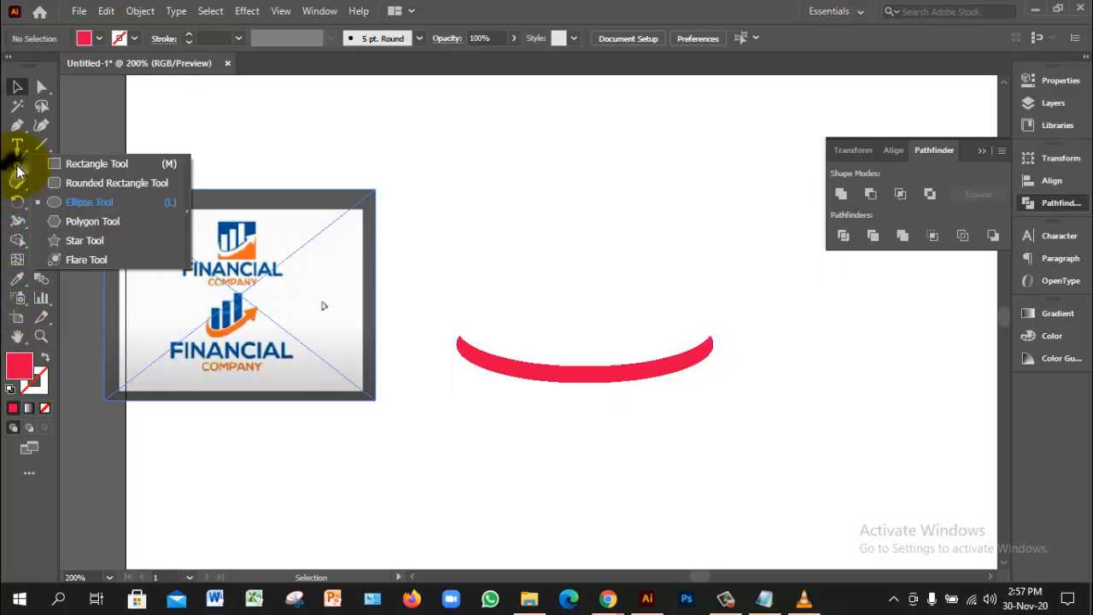
click(82, 222)
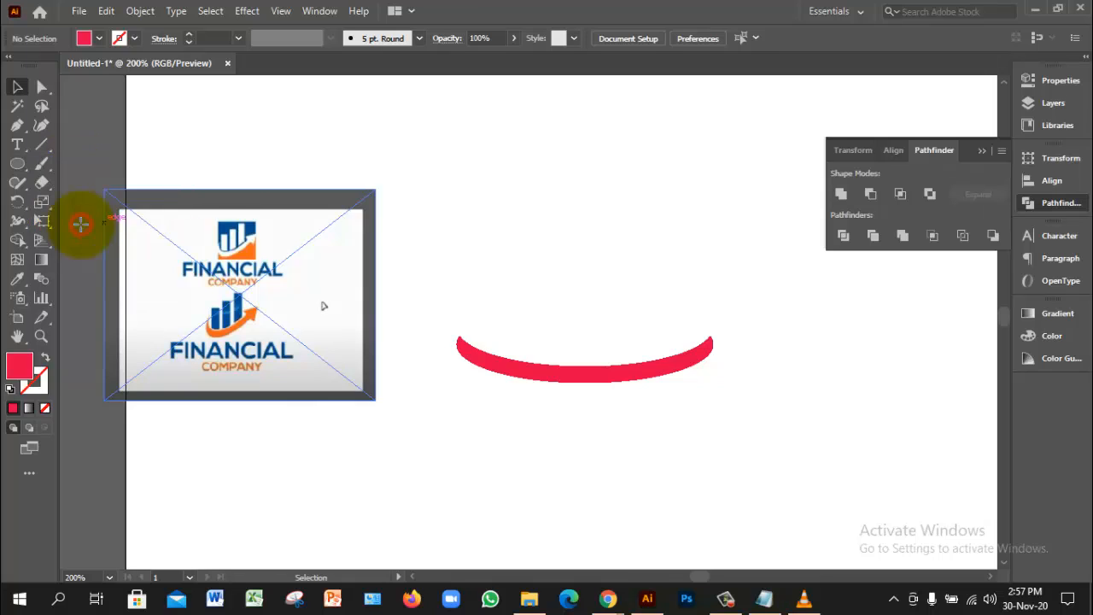
click(528, 202)
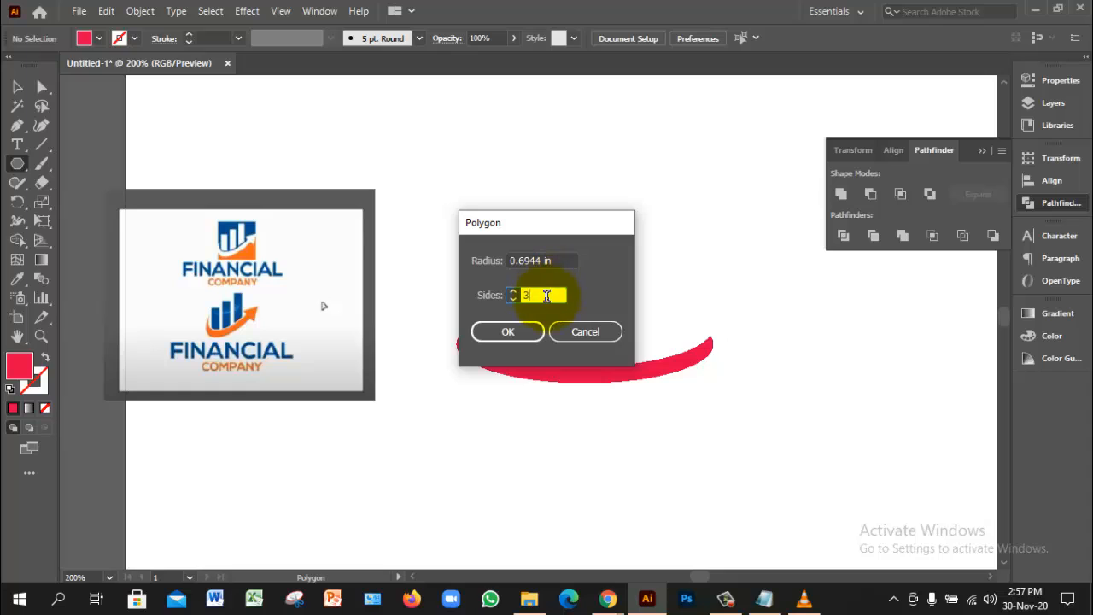
text(3)
click(525, 331)
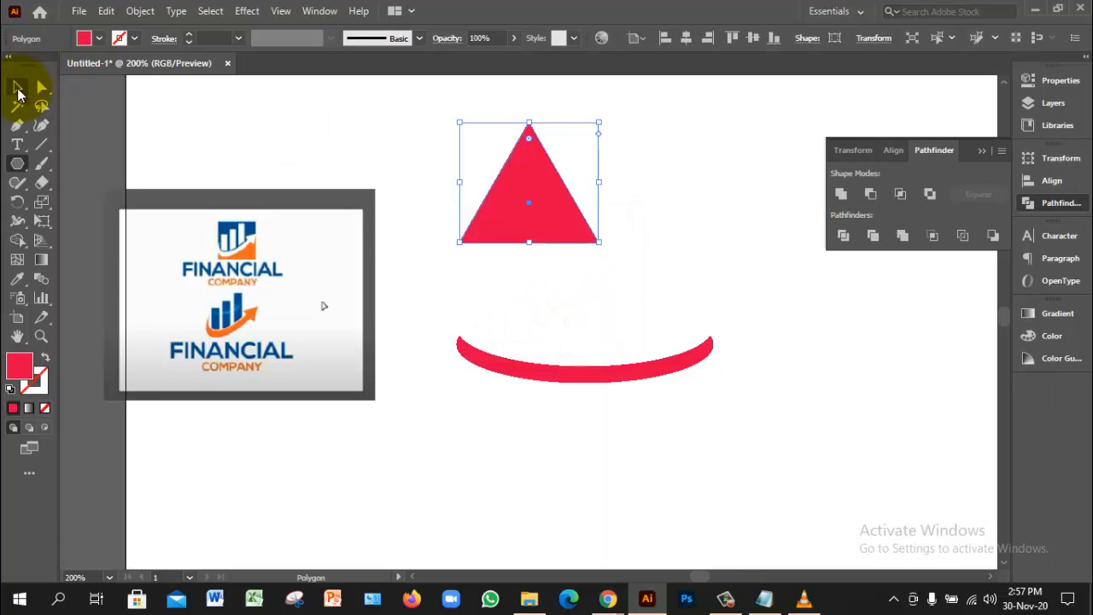
click(17, 87)
click(619, 246)
Rotate the triangle clockwise to point right and move it onto the crescent's right end
click(543, 219)
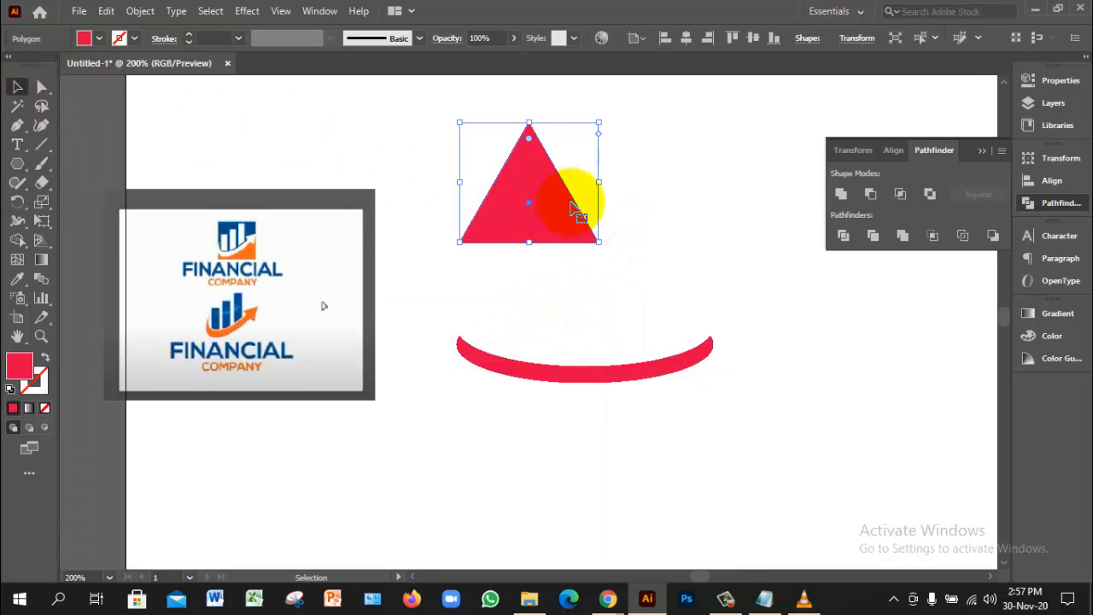
drag(605, 117, 683, 271)
drag(573, 231, 710, 351)
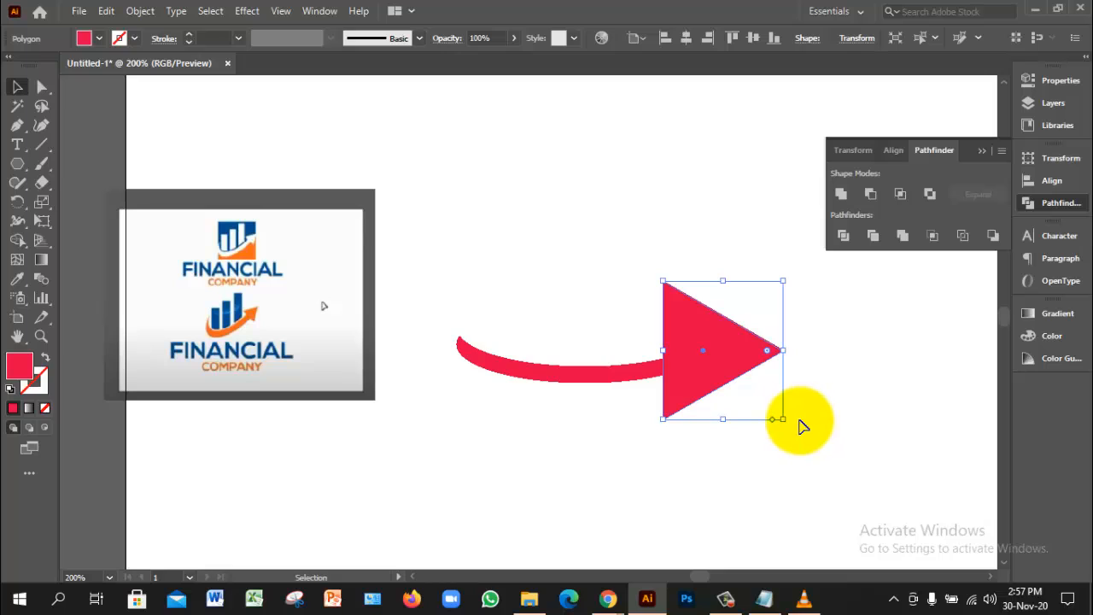
Shrink the triangle about its centre to roughly half its size as an arrowhead on the crescent's right end
drag(784, 422, 755, 402)
click(747, 415)
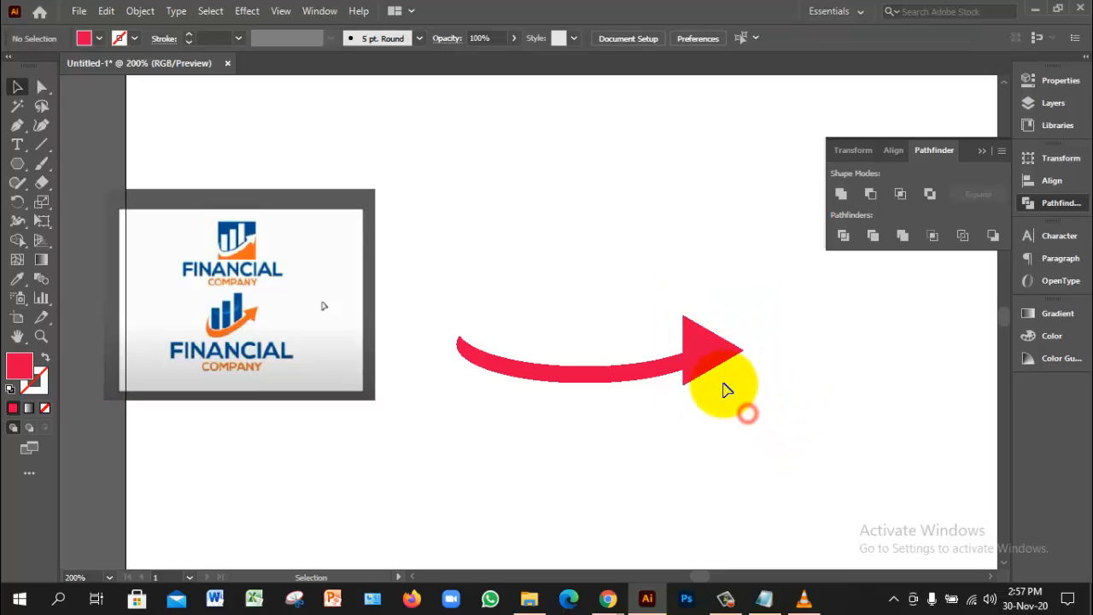
ctrl+click(691, 372)
drag(512, 307, 704, 391)
ctrl+alt+click(612, 390)
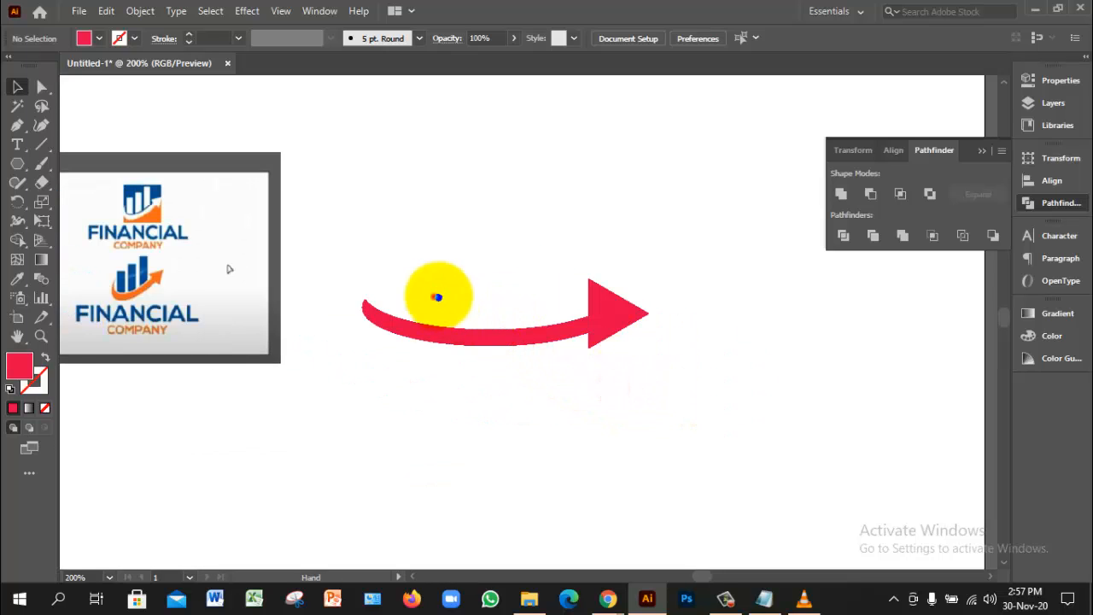
Move the arrowhead triangle slightly down so it lines up with the crescent's right end
drag(436, 295, 499, 293)
click(566, 391)
click(664, 340)
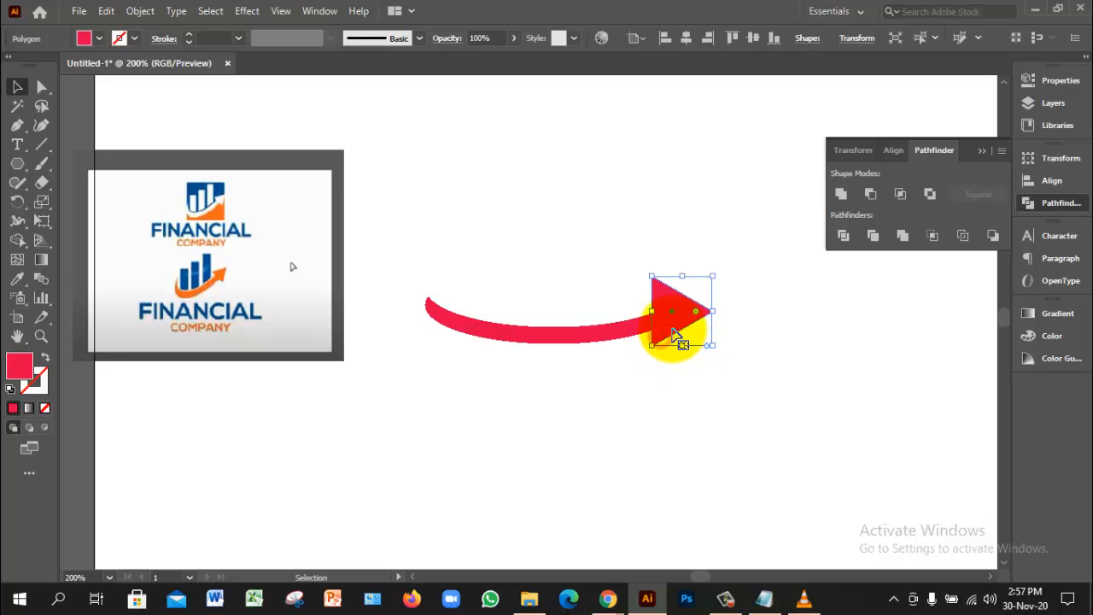
drag(674, 340, 675, 341)
click(696, 380)
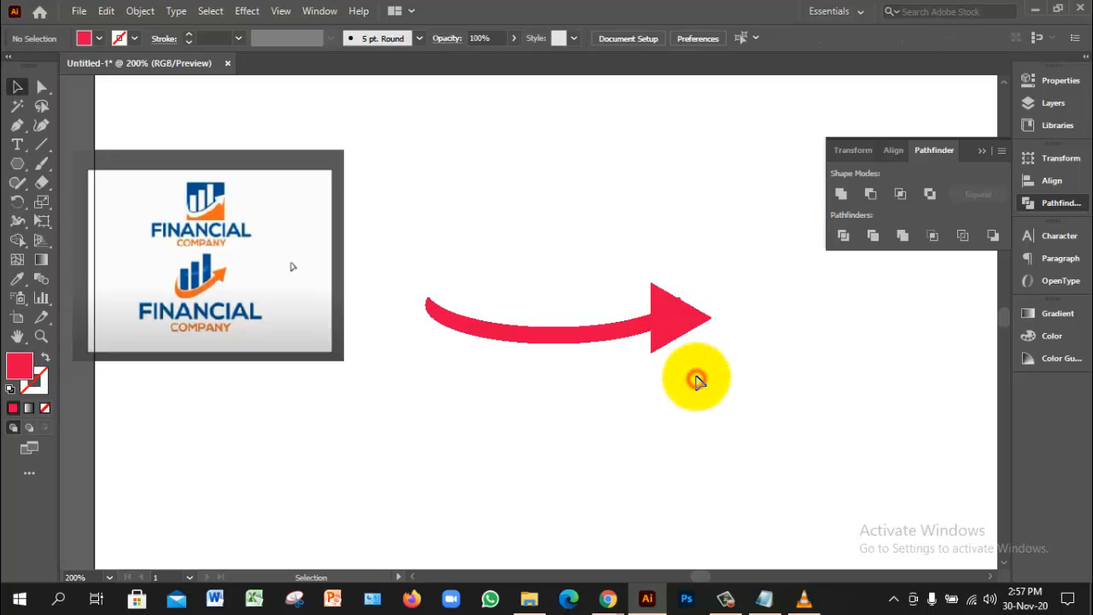
click(668, 333)
click(685, 398)
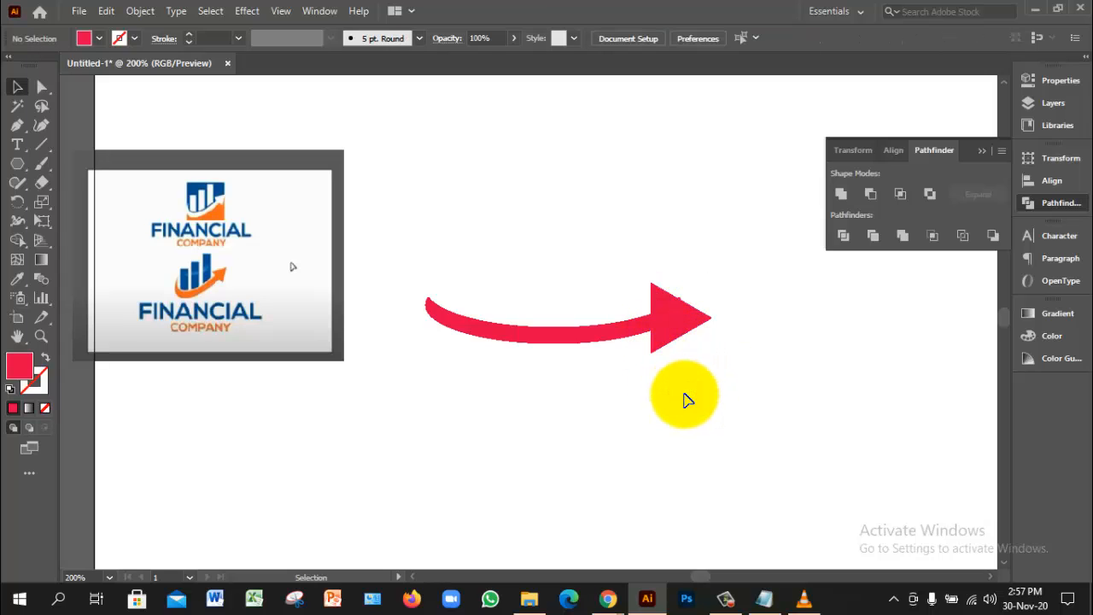
Rotate the arrowhead triangle slightly counterclockwise so it follows the crescent's upward curve
click(673, 333)
drag(719, 359, 683, 319)
drag(590, 252, 667, 348)
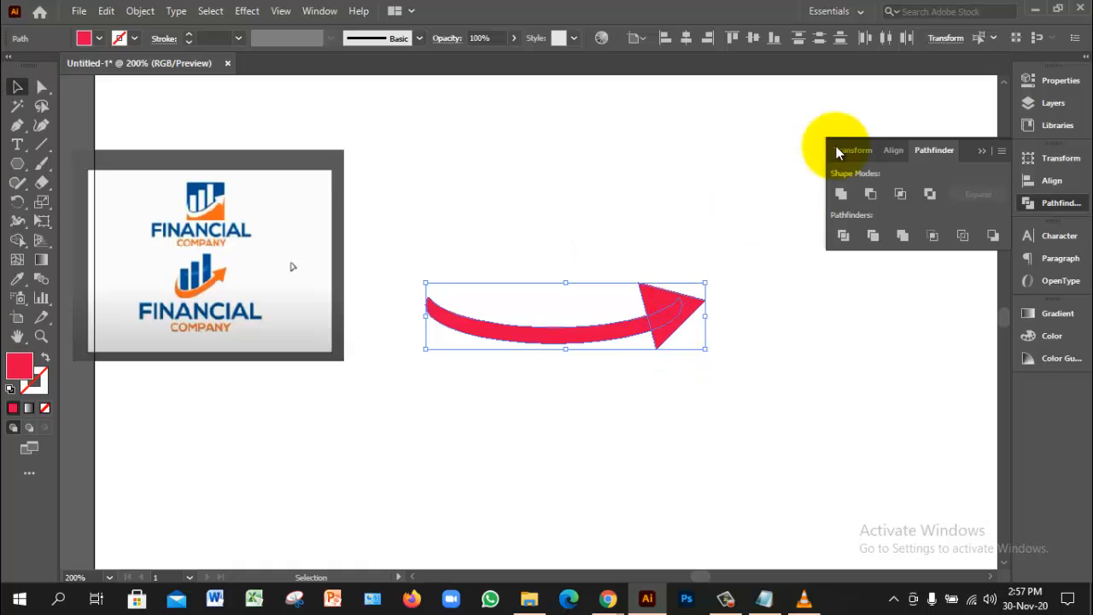
click(750, 288)
click(597, 342)
click(697, 398)
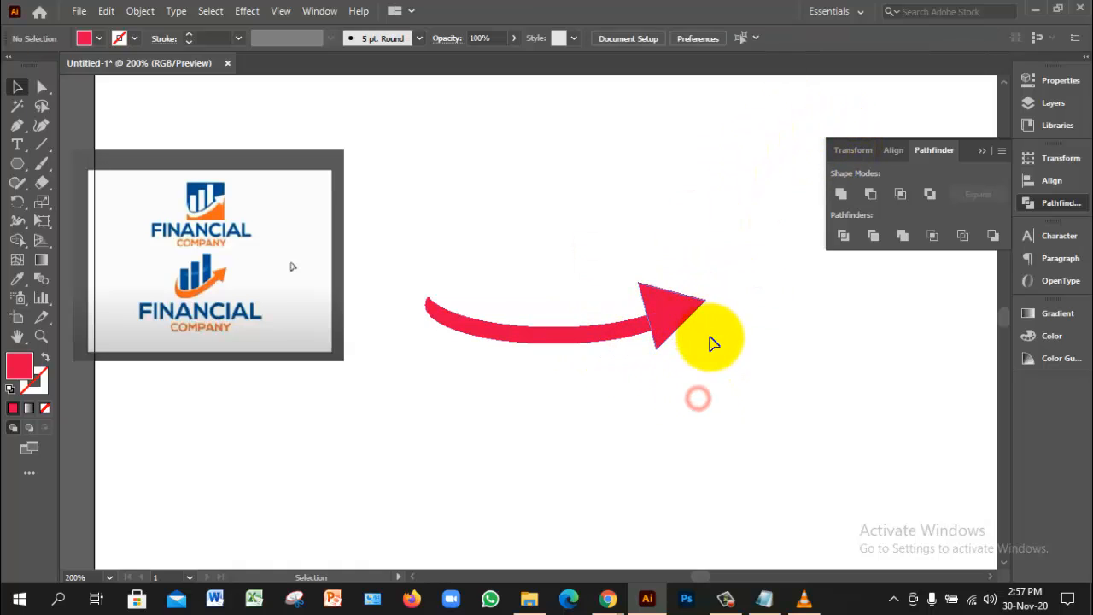
Try to centre the crescent on the triangle horizontally and vertically, using Align to Key Object with the triangle as key object
click(715, 342)
drag(589, 247, 724, 383)
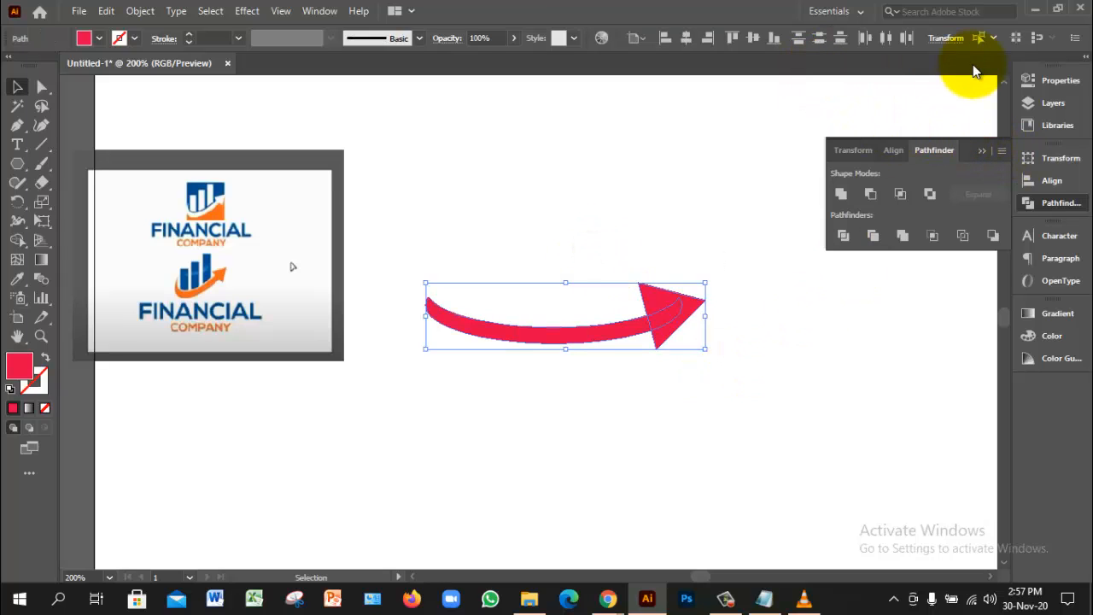
click(638, 39)
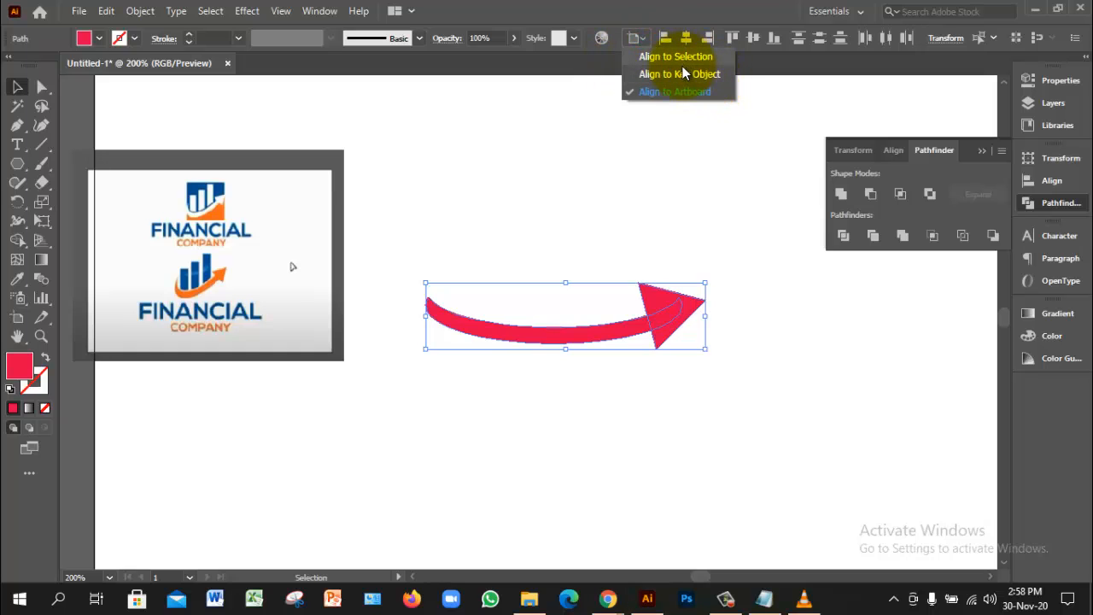
click(683, 70)
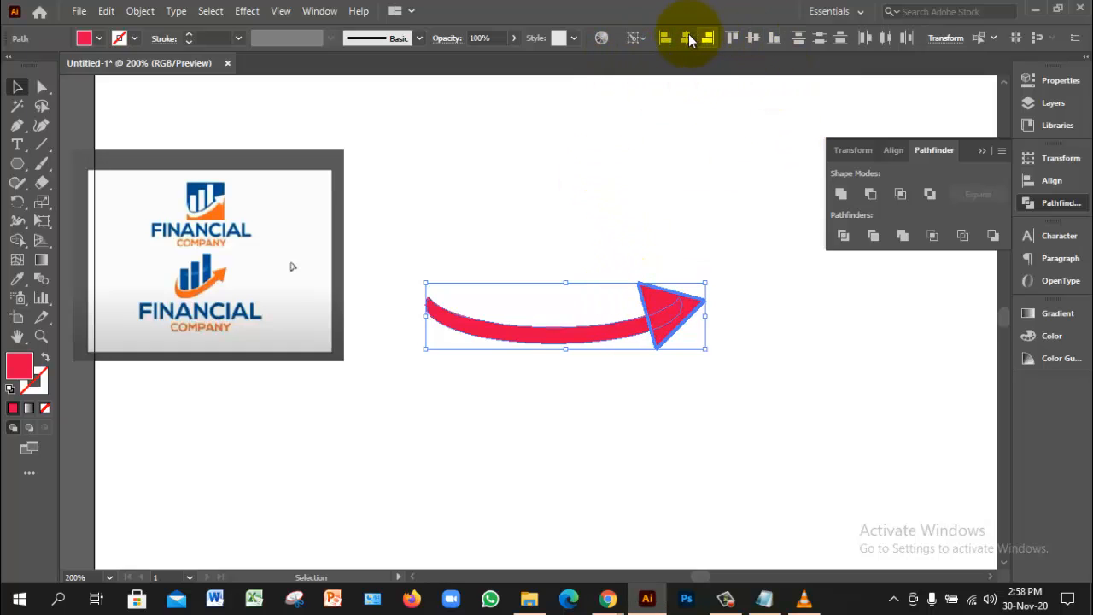
click(684, 38)
click(753, 38)
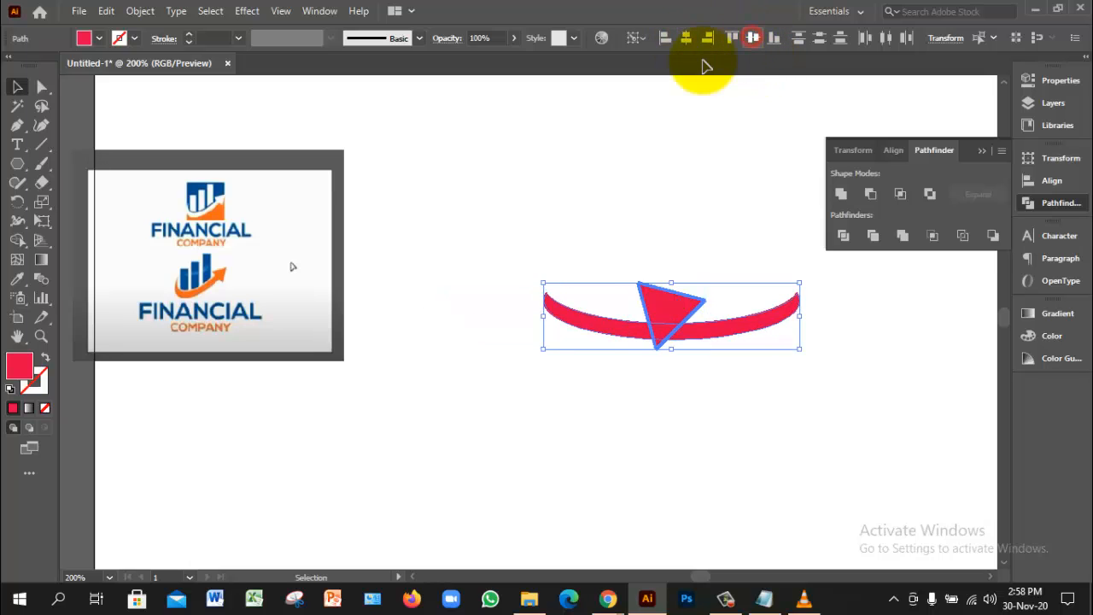
click(690, 200)
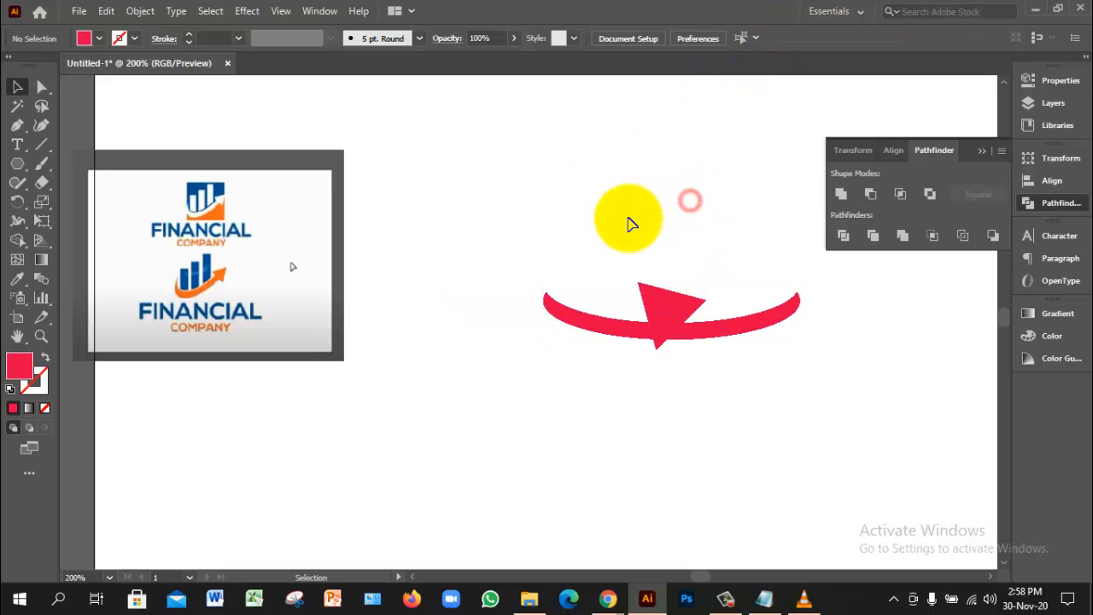
Undo the alignment and nudge the arrowhead triangle into place on the crescent's right end
ctrl+click(715, 332)
click(471, 291)
drag(472, 299, 654, 298)
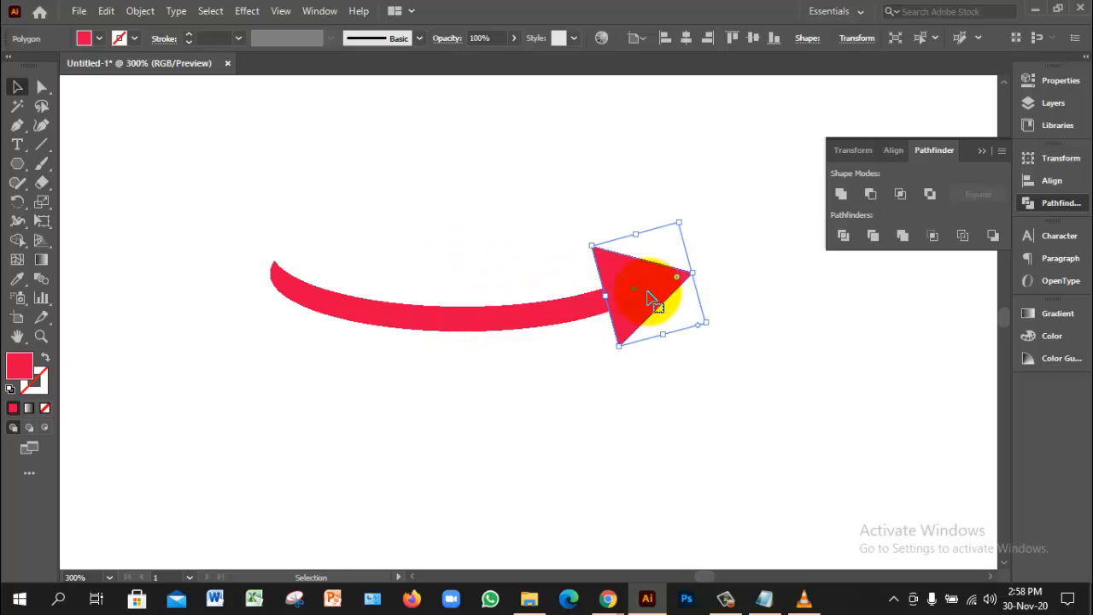
click(730, 350)
Group the crescent and arrowhead and rotate the group counterclockwise so the arrow points up to the right
ctrl+alt+click(578, 351)
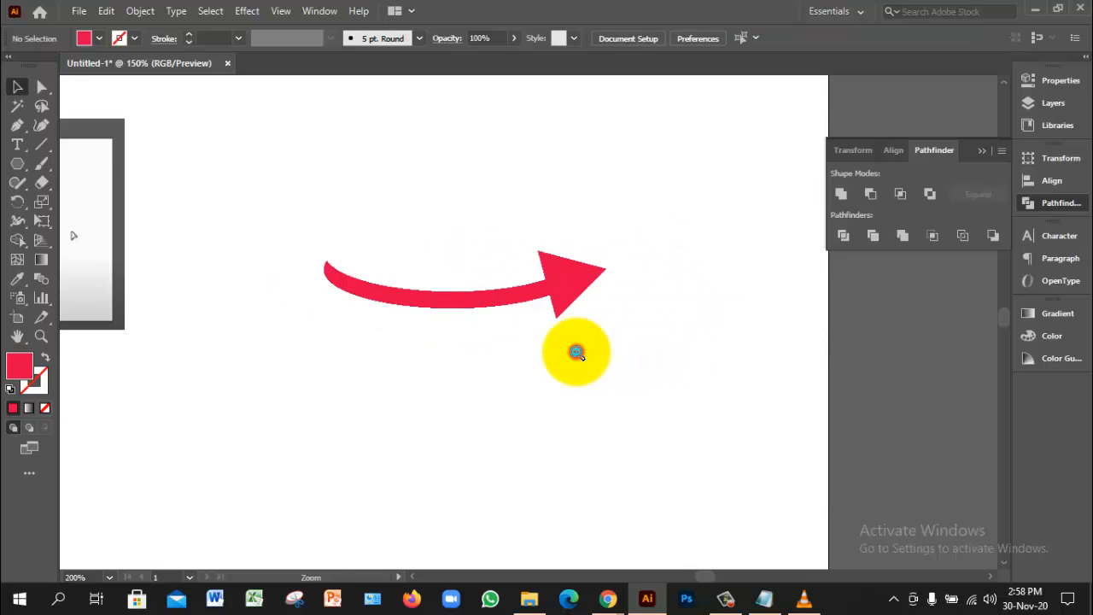
ctrl+alt+click(579, 351)
drag(487, 232, 553, 392)
drag(491, 280, 563, 353)
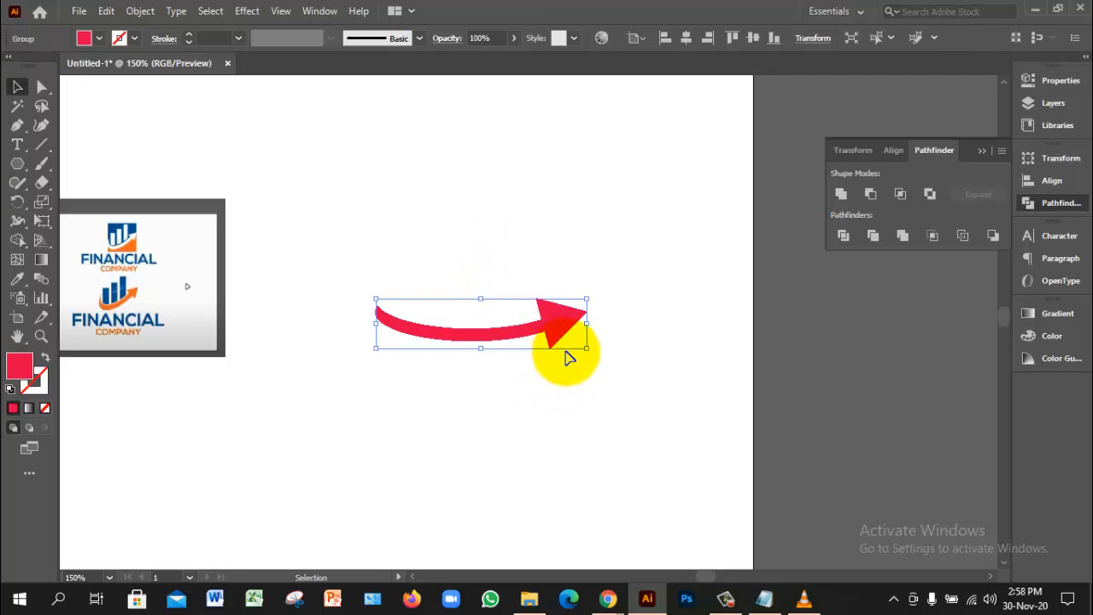
mouse_move(594, 355)
mouse_down()
mouse_move(589, 315)
mouse_move(573, 354)
mouse_up()
click(577, 404)
Unite the rotated crescent and arrowhead into one single arrow shape
ctrl+click(415, 334)
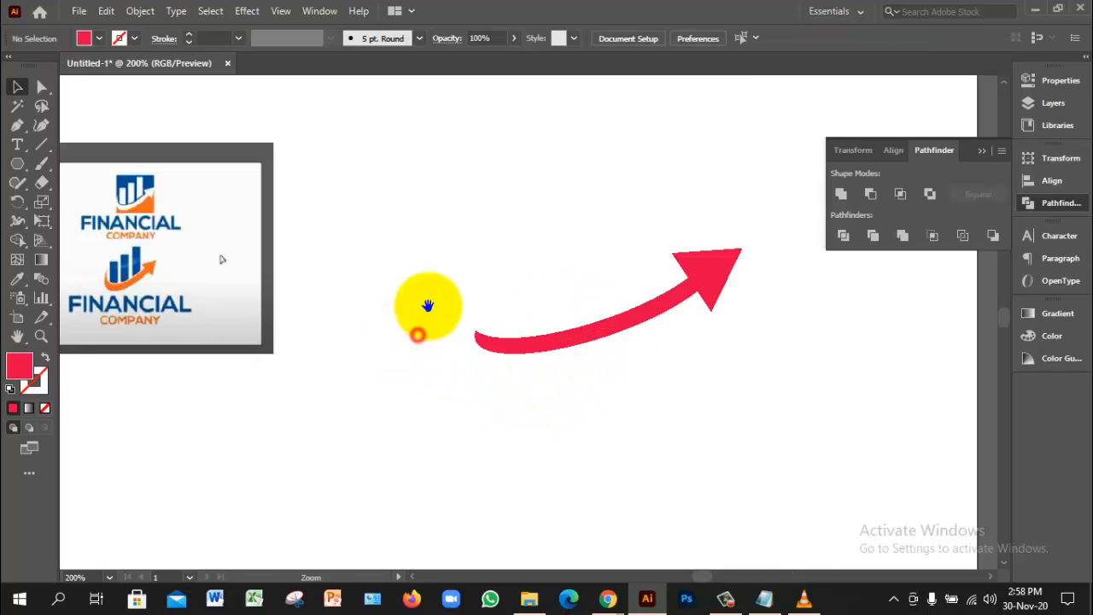
drag(428, 306, 542, 378)
drag(647, 347, 564, 332)
click(601, 403)
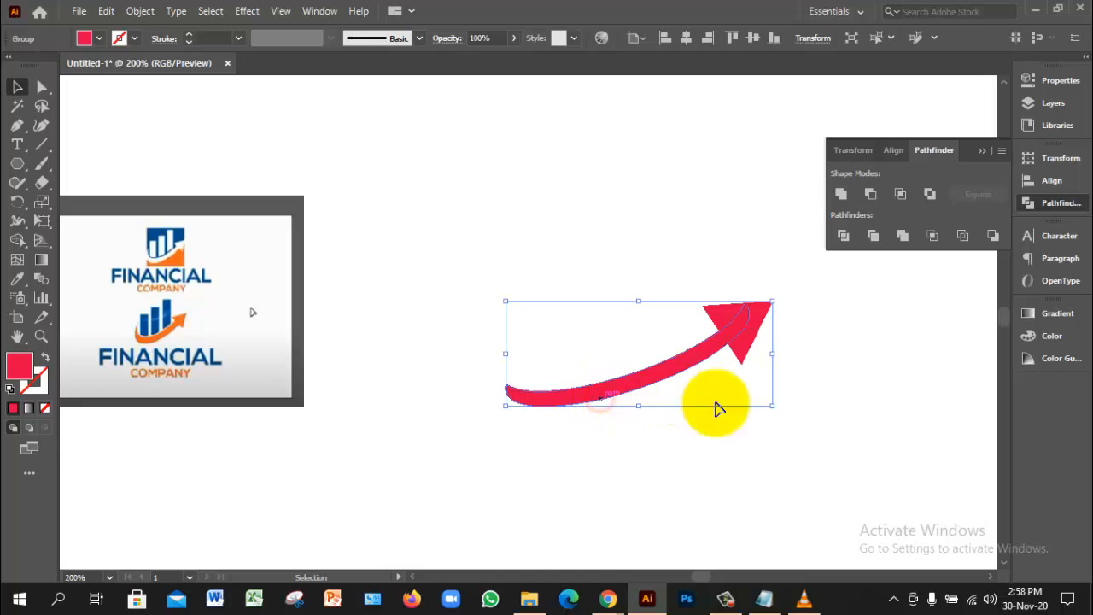
click(783, 432)
drag(667, 298, 767, 385)
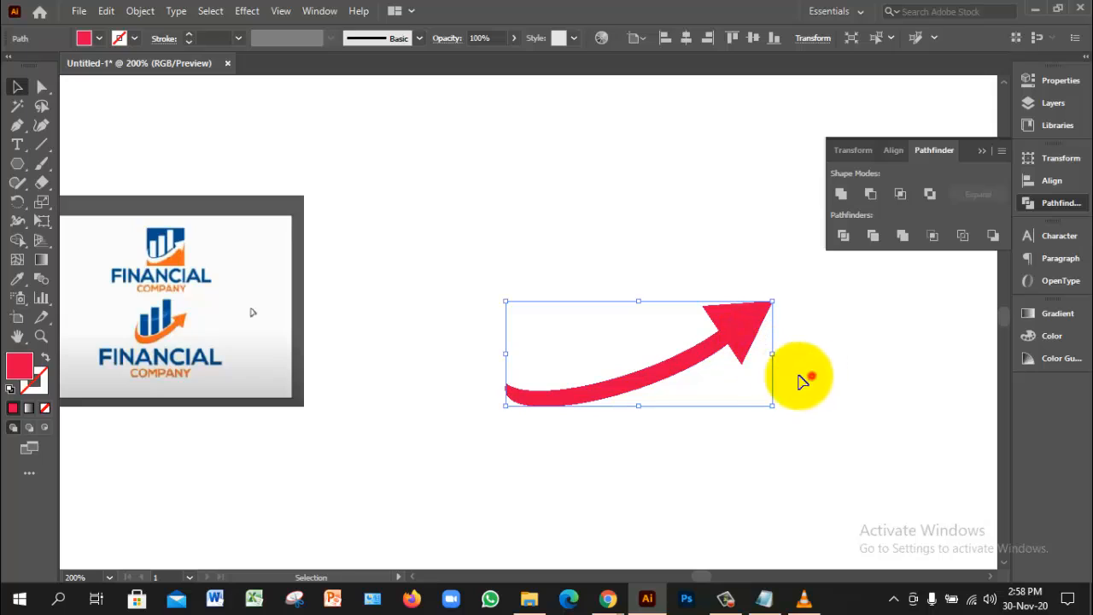
click(643, 308)
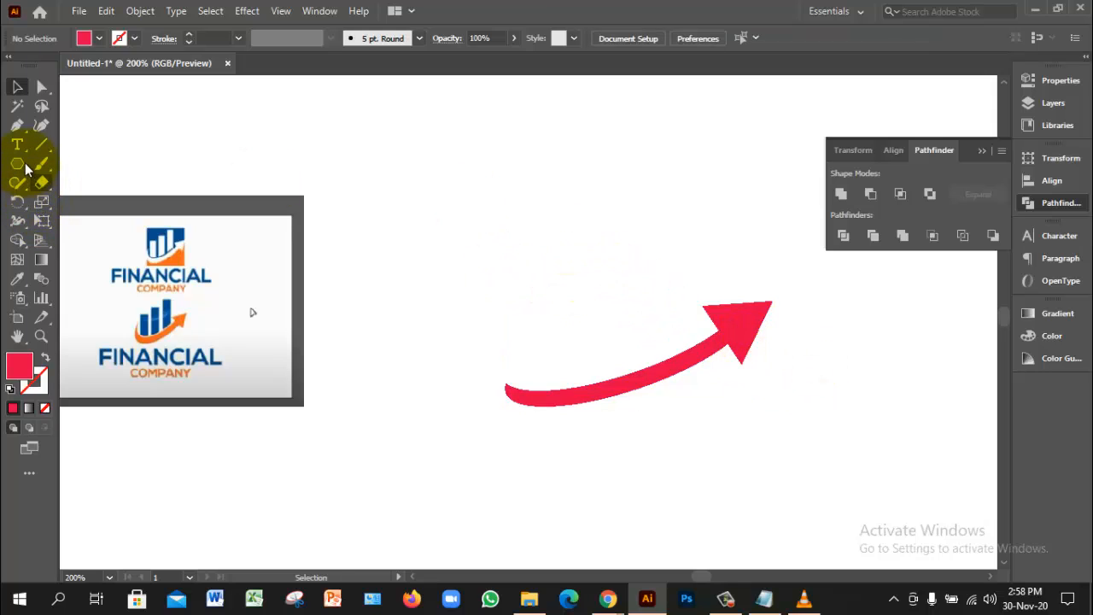
Draw a narrow vertical red rectangle between the reference image and the arrow as the first chart bar
drag(22, 174, 74, 164)
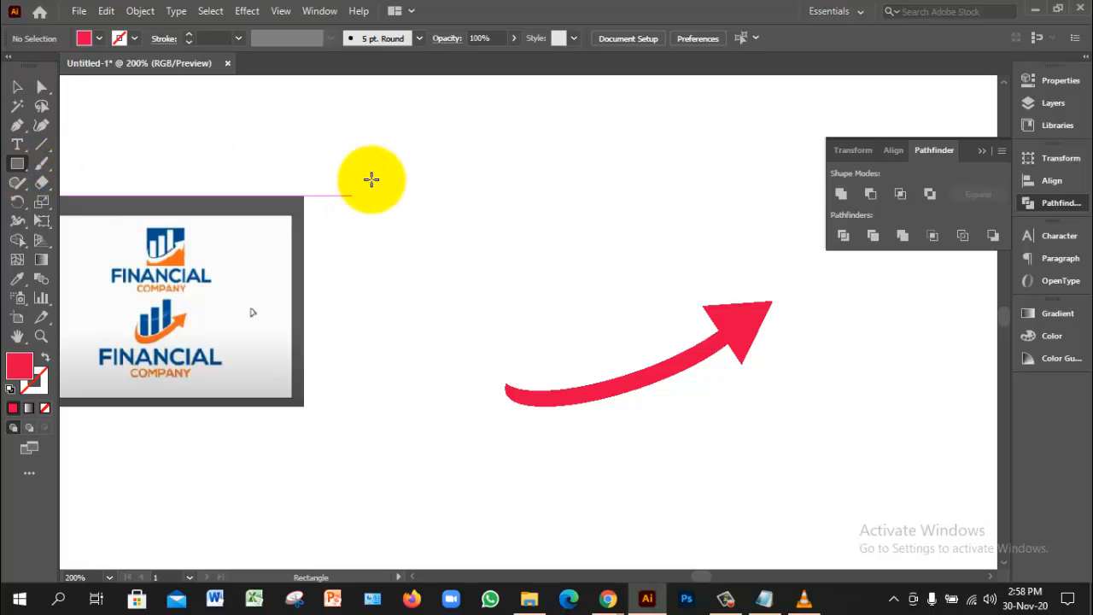
drag(373, 166, 393, 264)
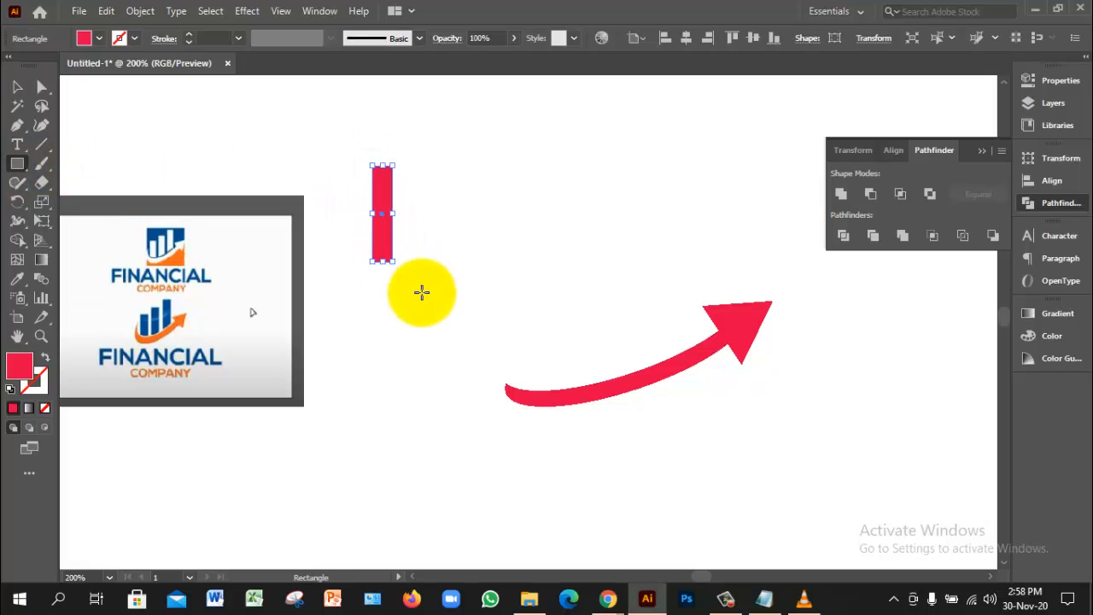
click(17, 87)
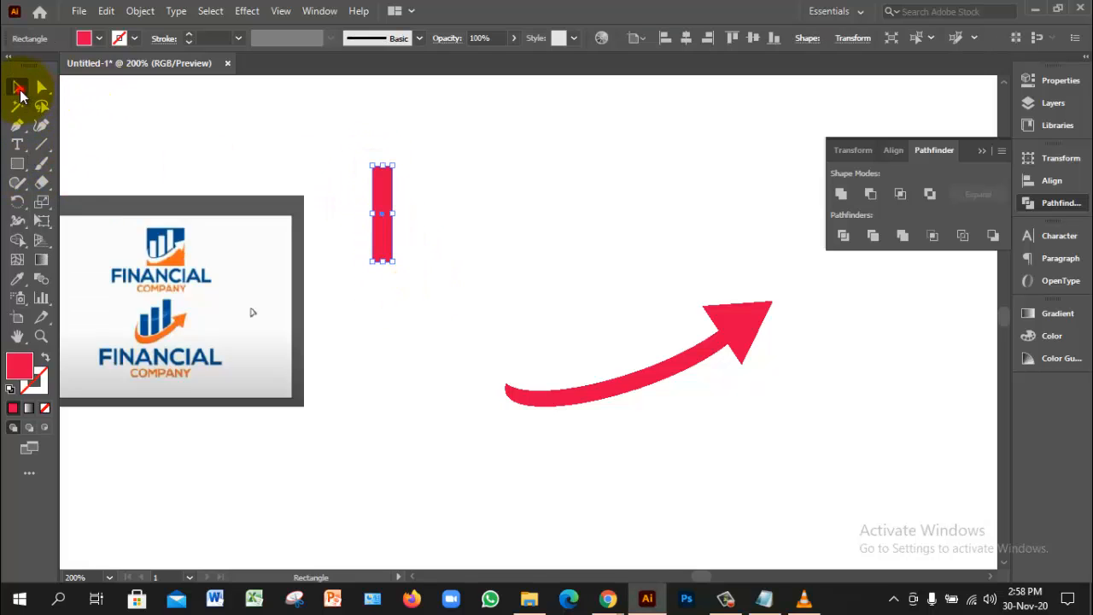
Duplicate the red bar twice to the right to make a row of three bars
click(395, 217)
drag(388, 227, 465, 235)
click(465, 237)
click(428, 236)
click(504, 248)
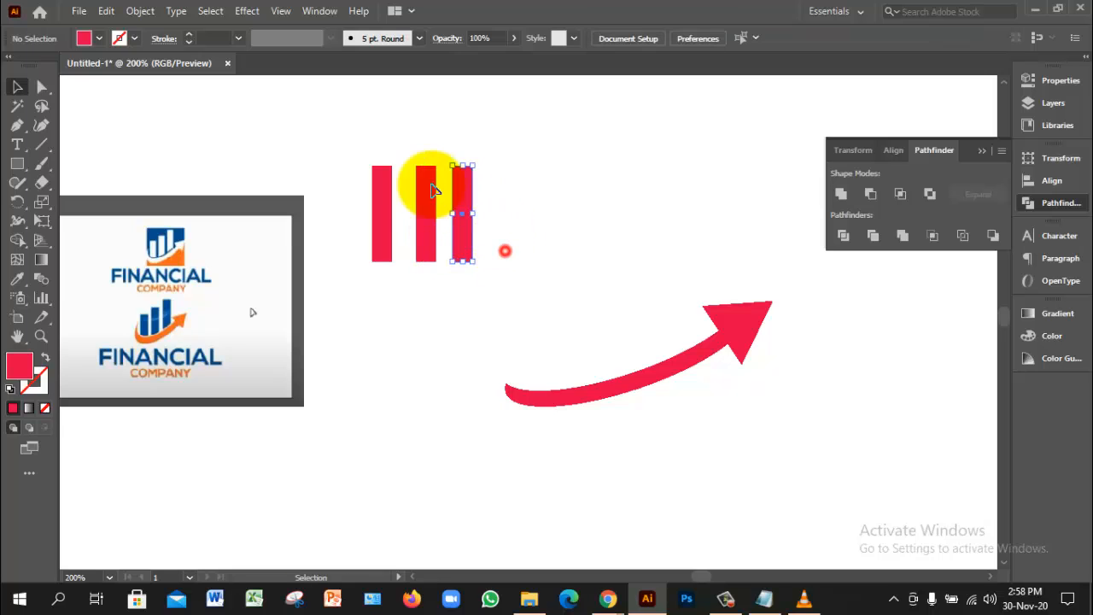
Distribute the three bars with equal horizontal spacing relative to the selection and align their bottom edges
drag(362, 156, 485, 231)
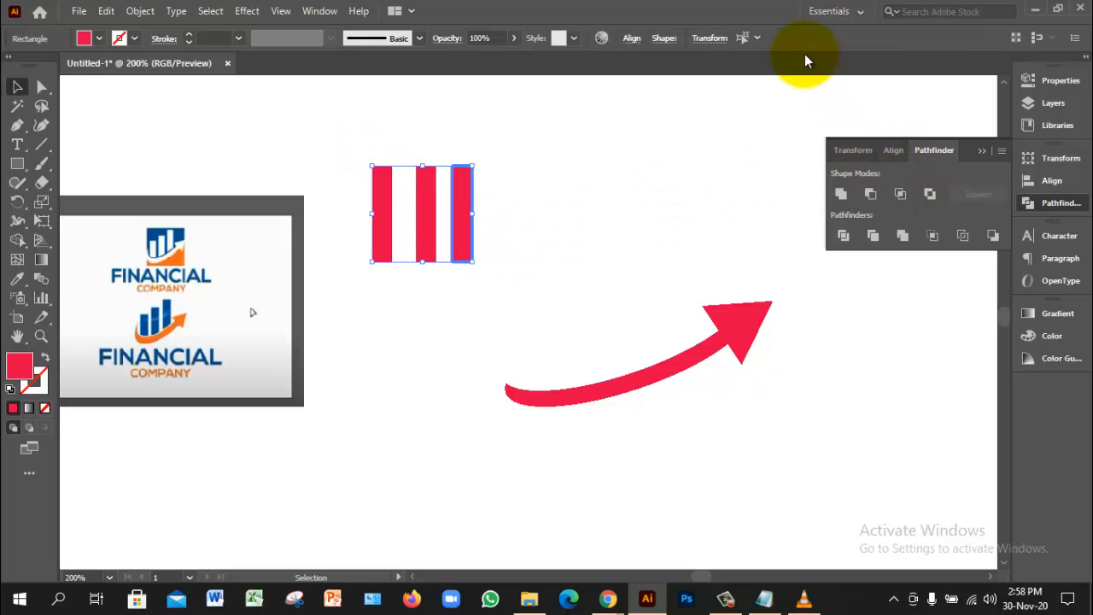
click(633, 39)
click(622, 179)
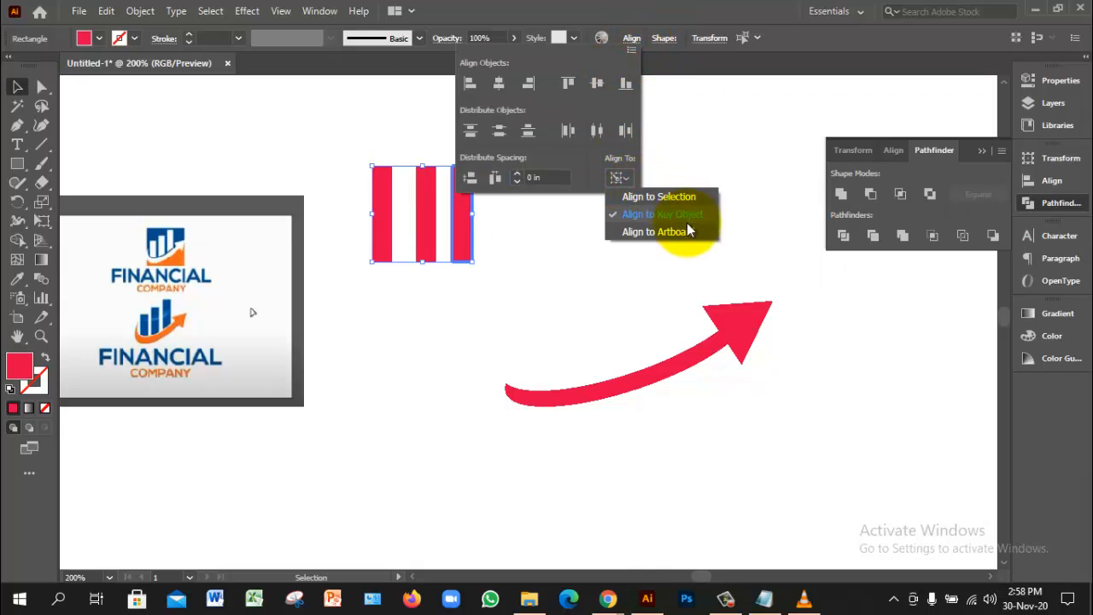
click(666, 199)
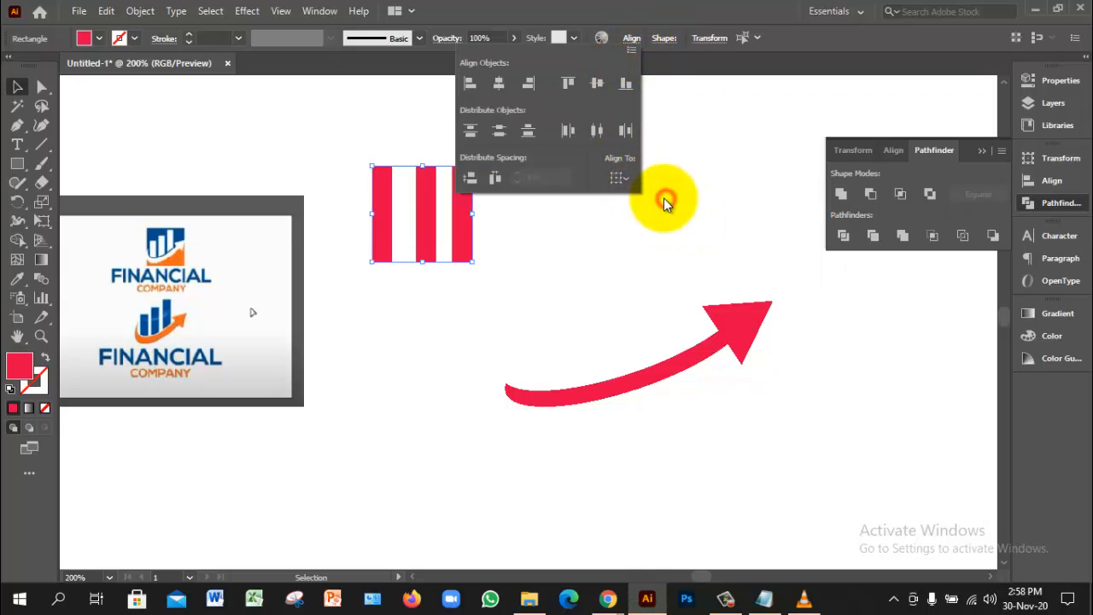
click(494, 177)
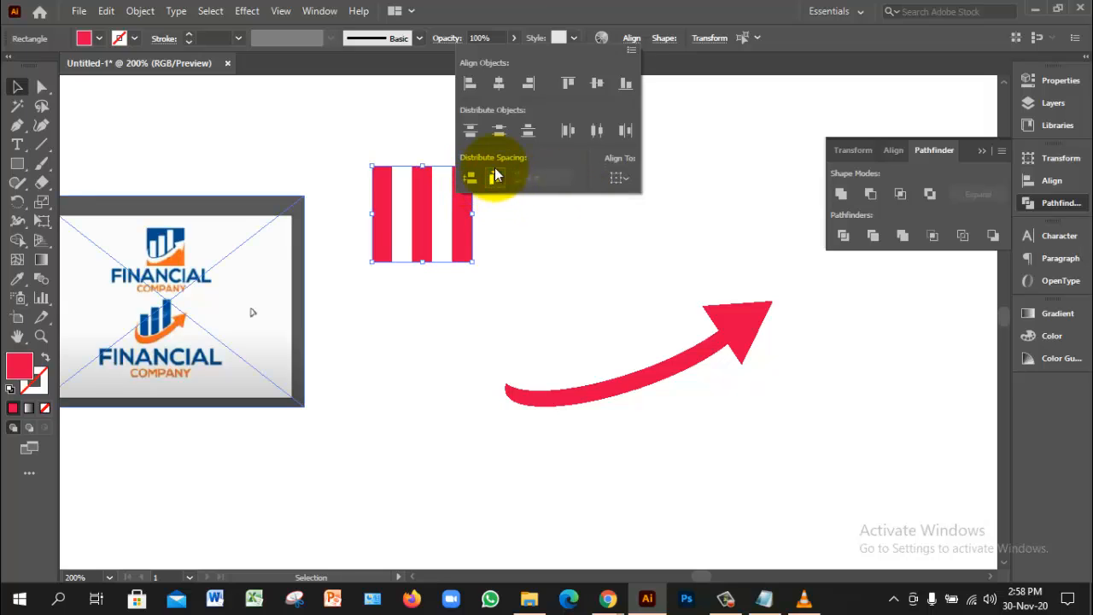
click(626, 89)
click(629, 256)
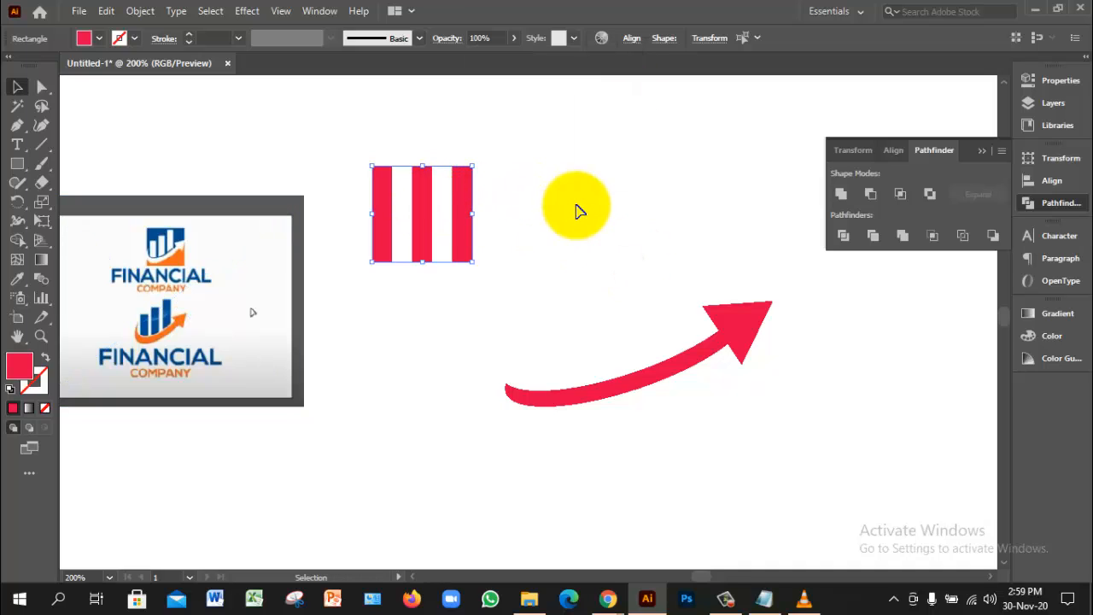
Select the middle bar's top corner anchor points with the Direct Selection tool
click(421, 208)
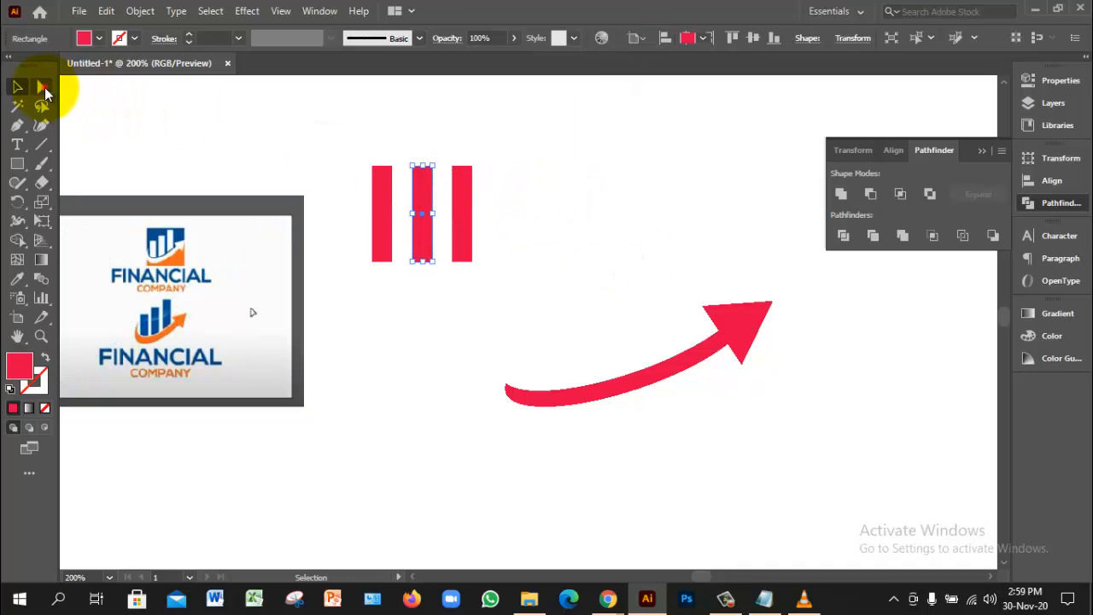
click(43, 87)
drag(407, 157, 437, 177)
click(432, 166)
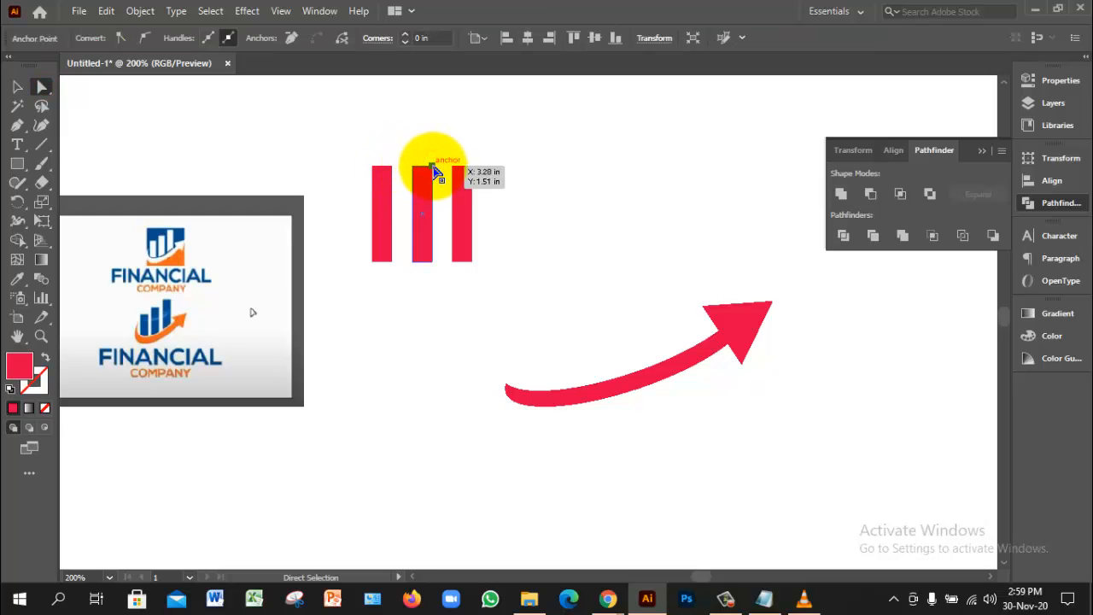
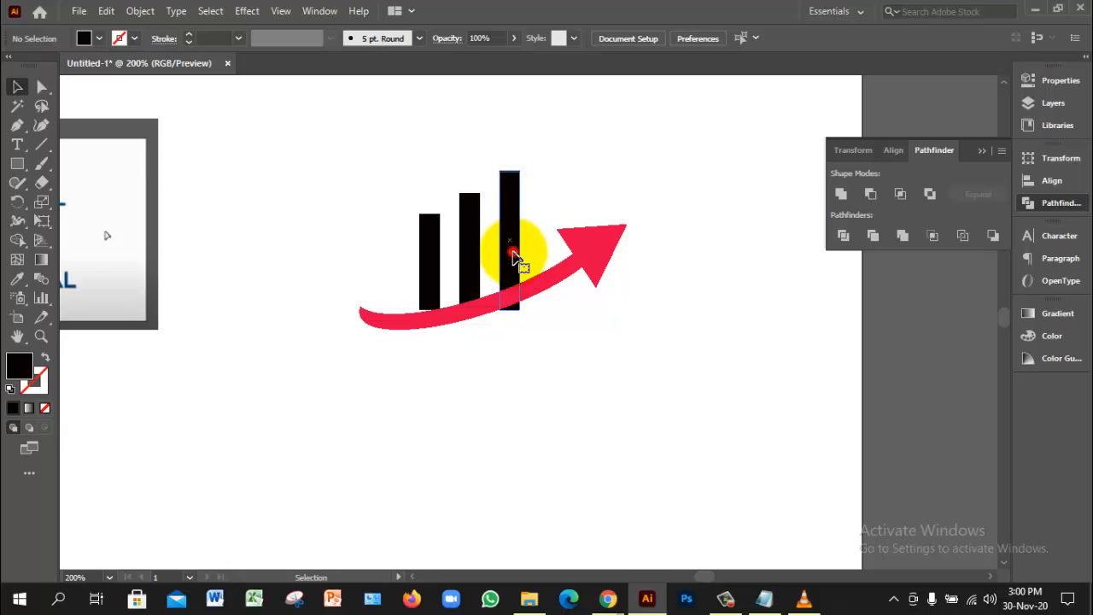
Nudge the group of three black bars slightly down and to the right behind the arrow
click(512, 255)
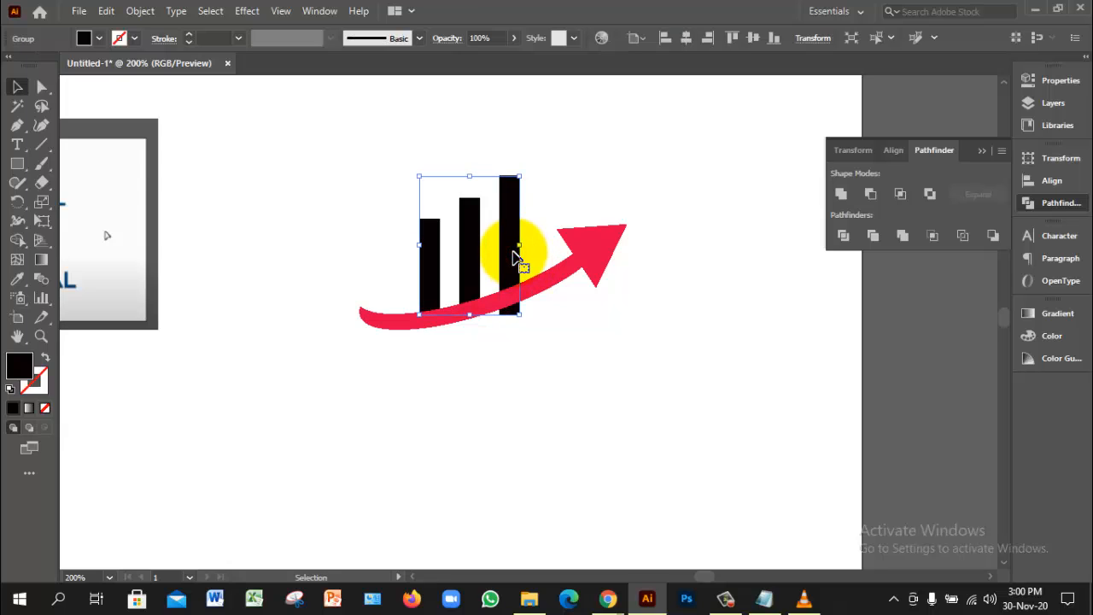
click(553, 365)
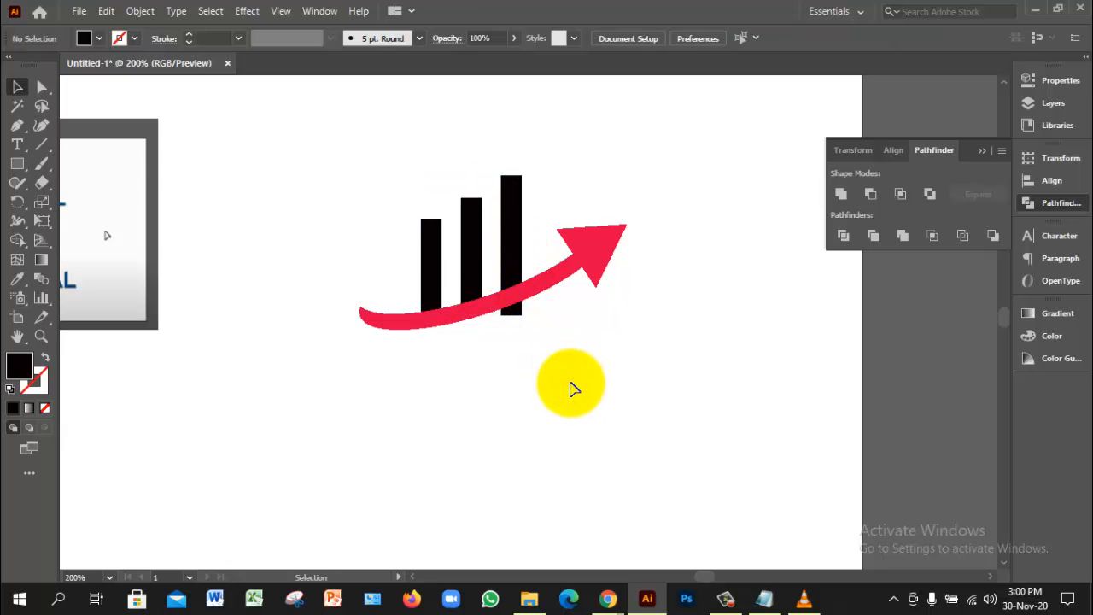
ctrl+alt+click(564, 391)
drag(517, 312, 598, 395)
click(678, 419)
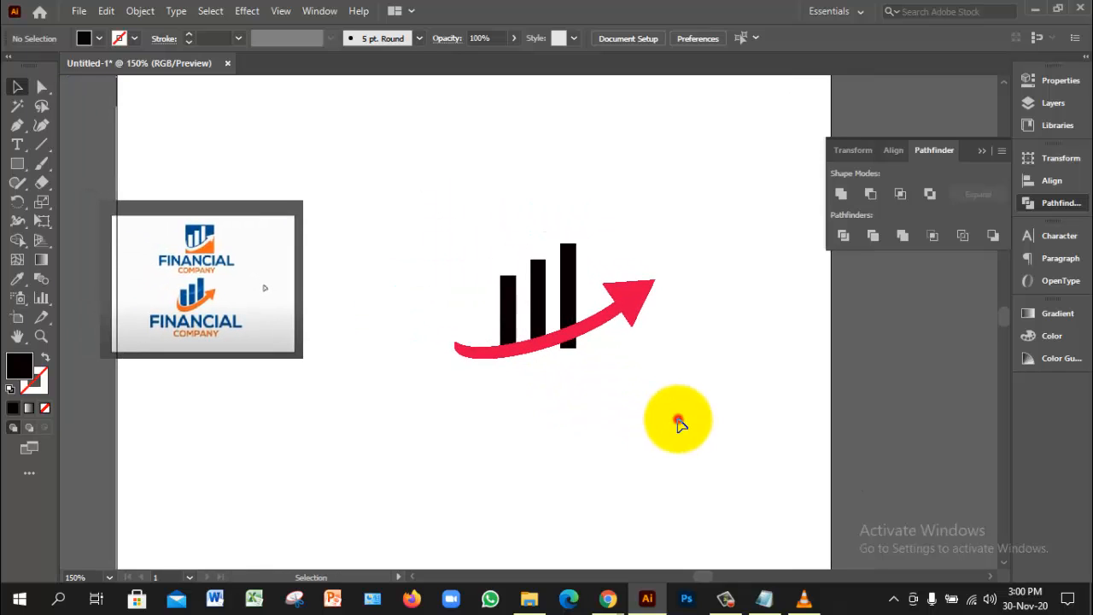
Draw a large black square over the bars and arrow, about as wide as the arrow
click(665, 385)
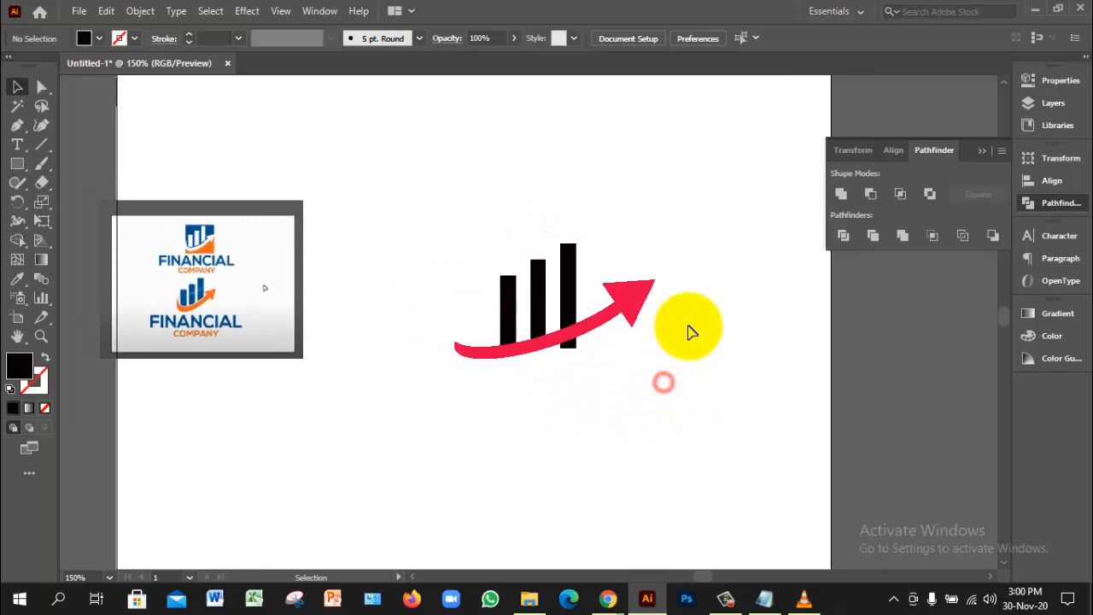
drag(21, 170, 103, 166)
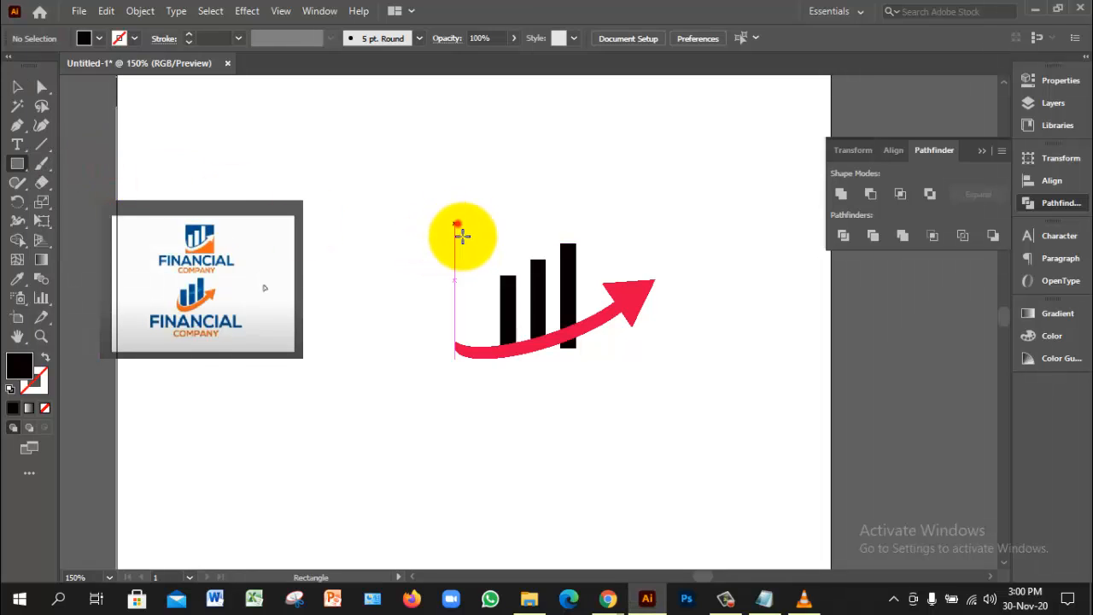
mouse_move(461, 236)
mouse_down()
mouse_move(488, 317)
mouse_move(522, 356)
mouse_move(654, 427)
mouse_up()
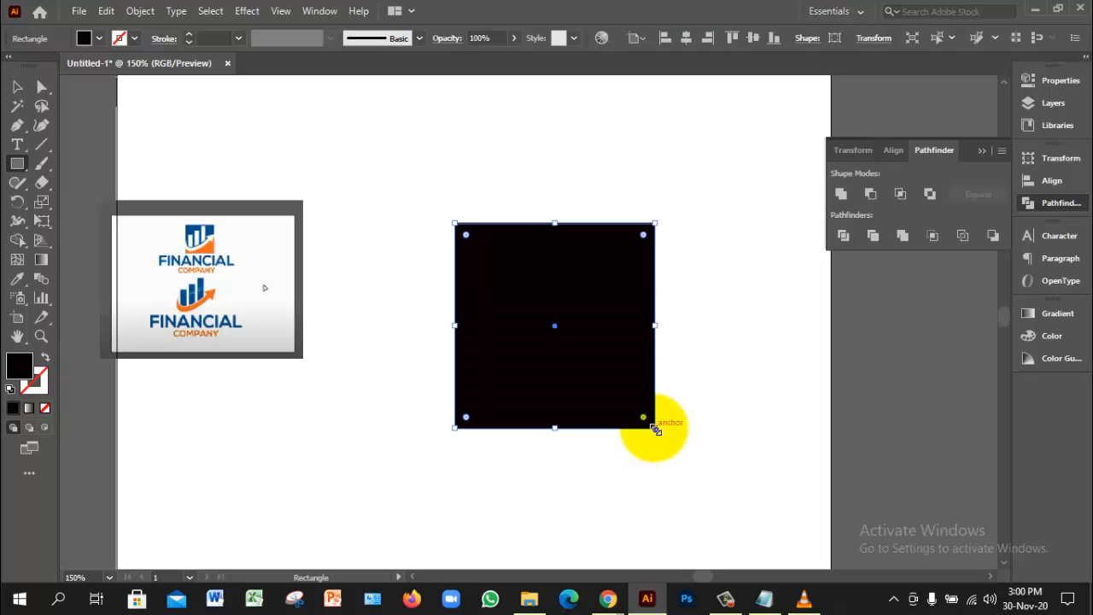
Send the large black square to the back, behind the arrow and bars
click(17, 87)
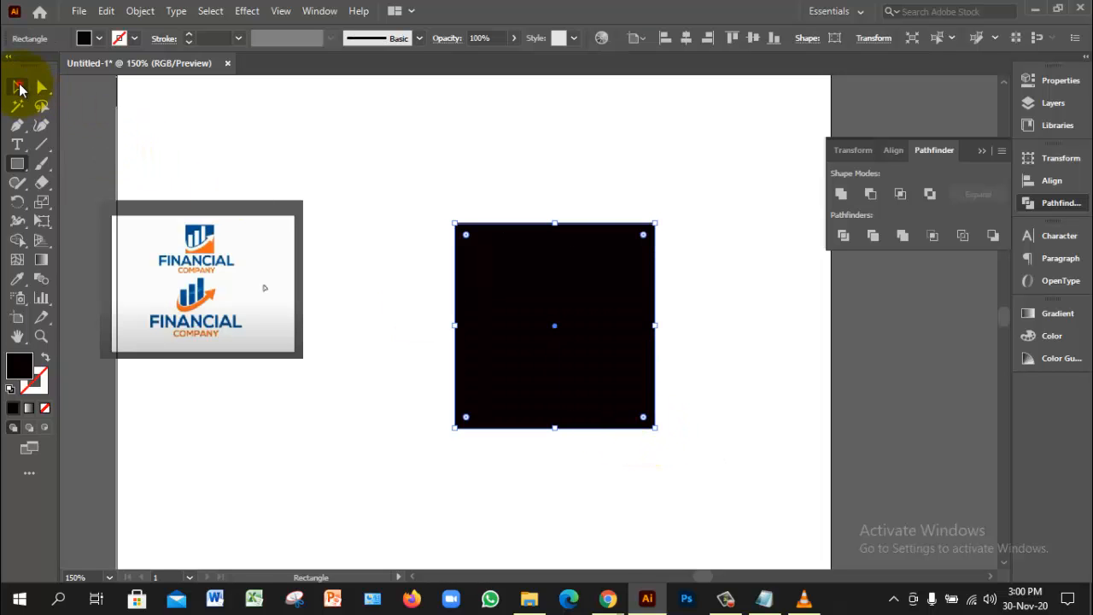
right_click(512, 273)
mouse_move(641, 500)
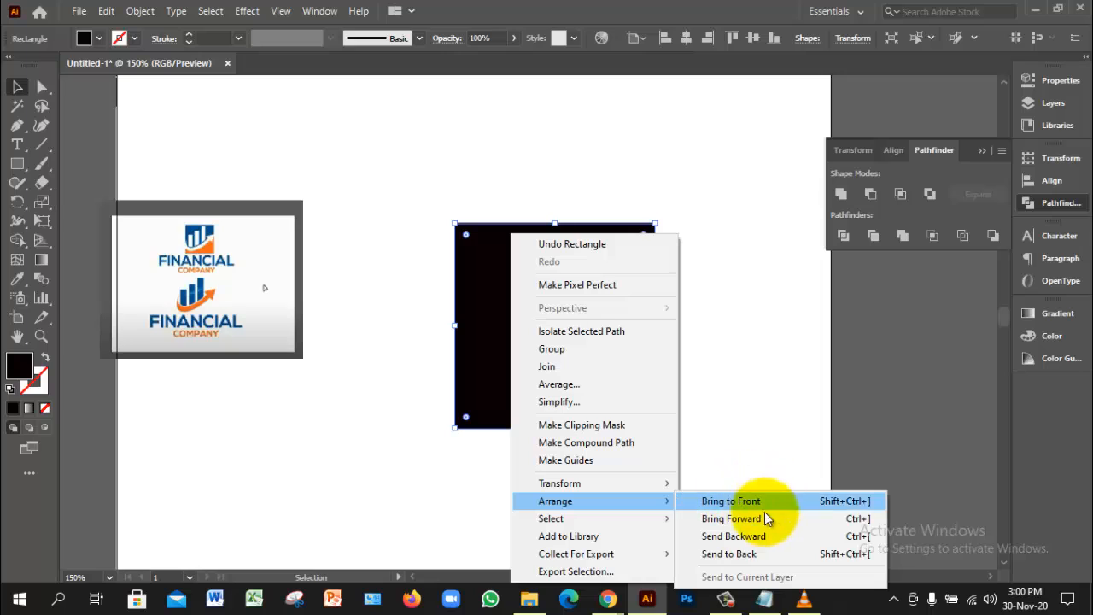
click(736, 553)
click(745, 453)
Change the square's fill to a bright teal green with a hue of 160°
click(543, 265)
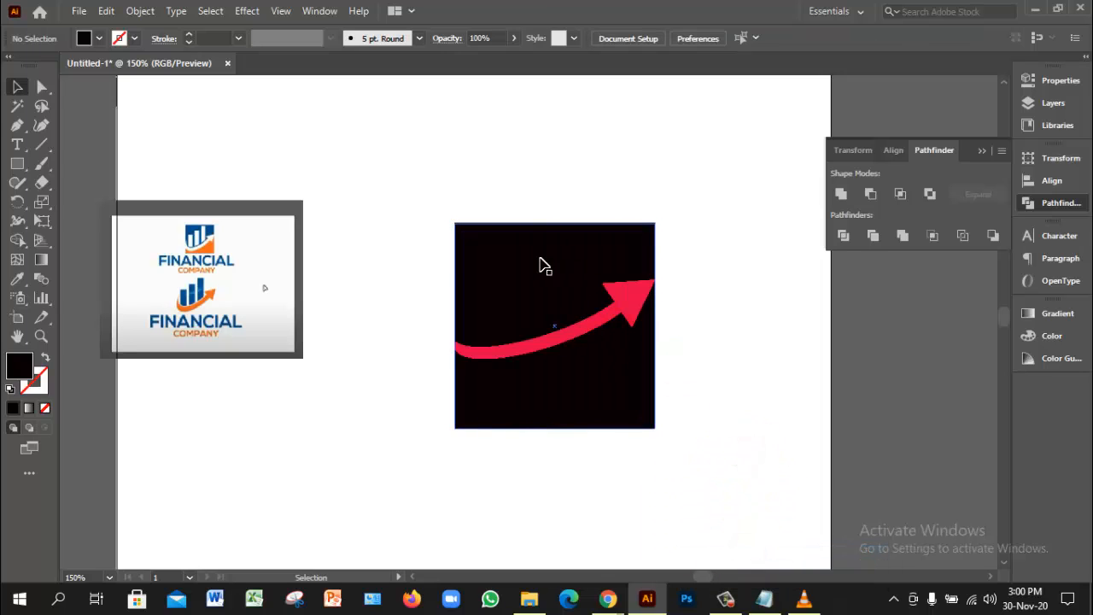
click(623, 248)
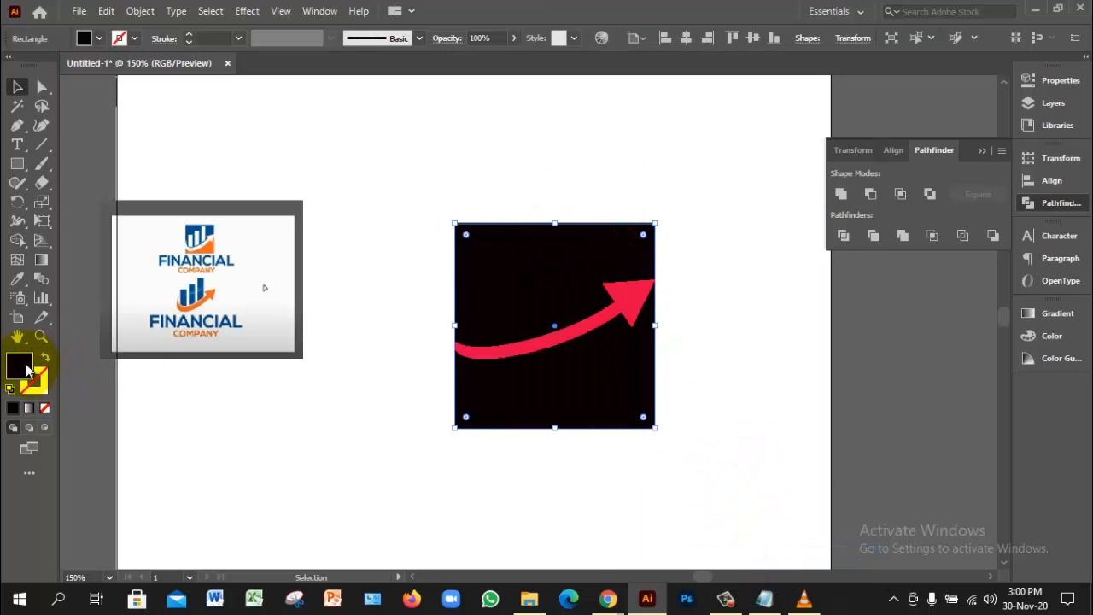
double_click(21, 366)
click(880, 240)
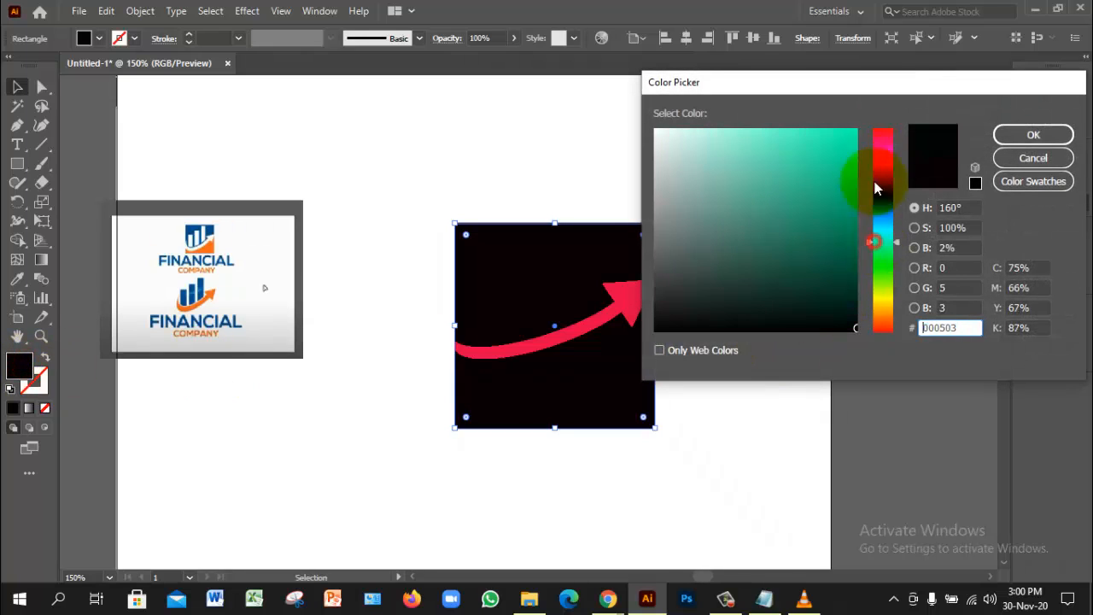
click(847, 139)
click(1033, 136)
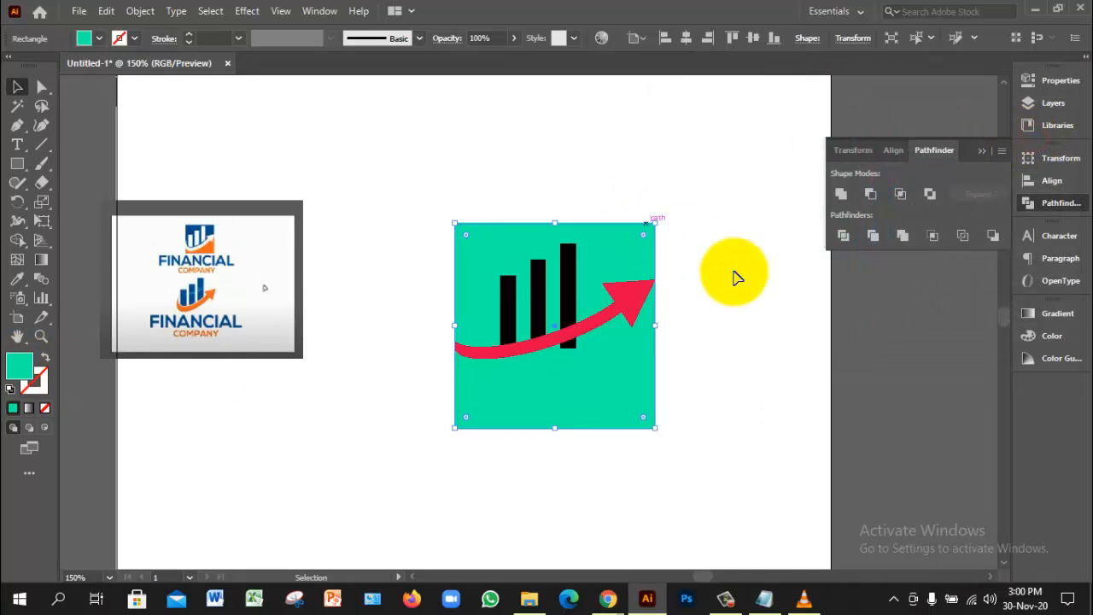
Try dividing the green square with the arrow using Pathfinder Divide, and undo it
click(734, 276)
click(641, 309)
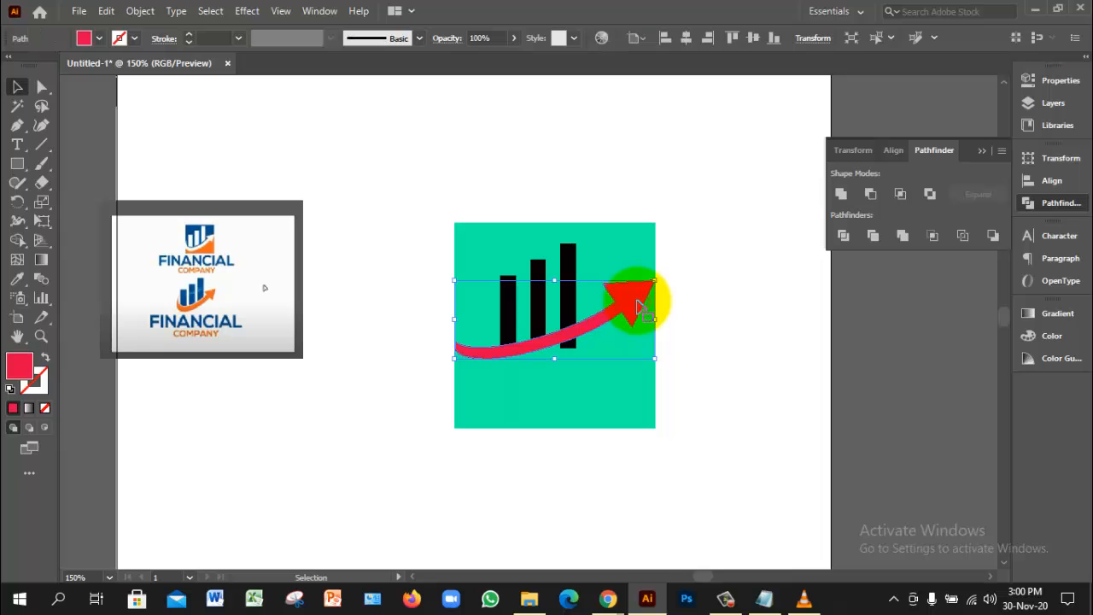
click(628, 376)
click(598, 334)
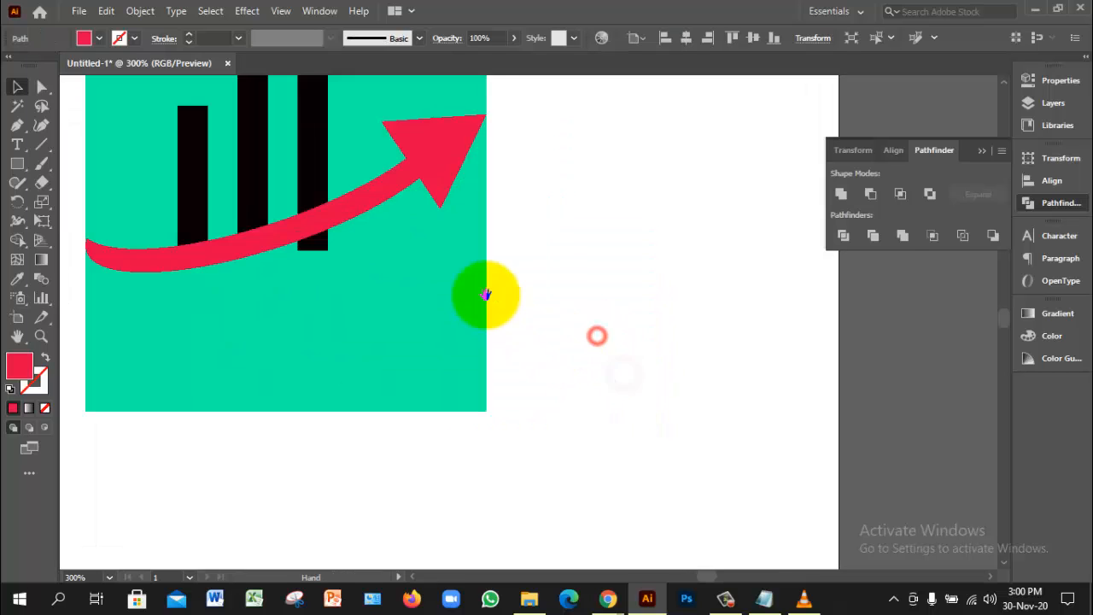
drag(486, 292, 700, 406)
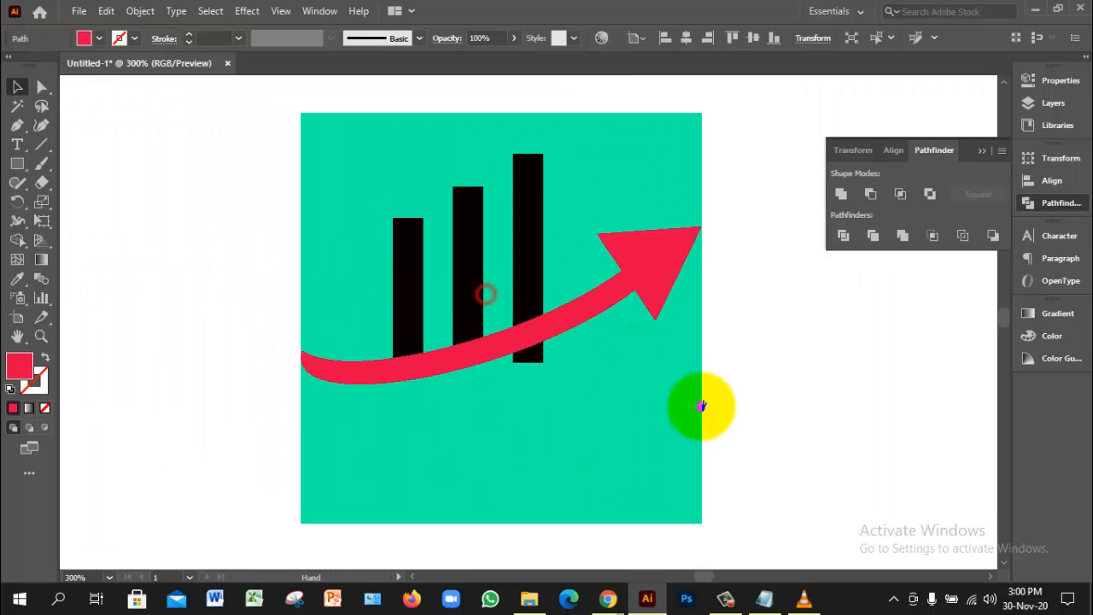
click(651, 289)
drag(504, 356, 671, 358)
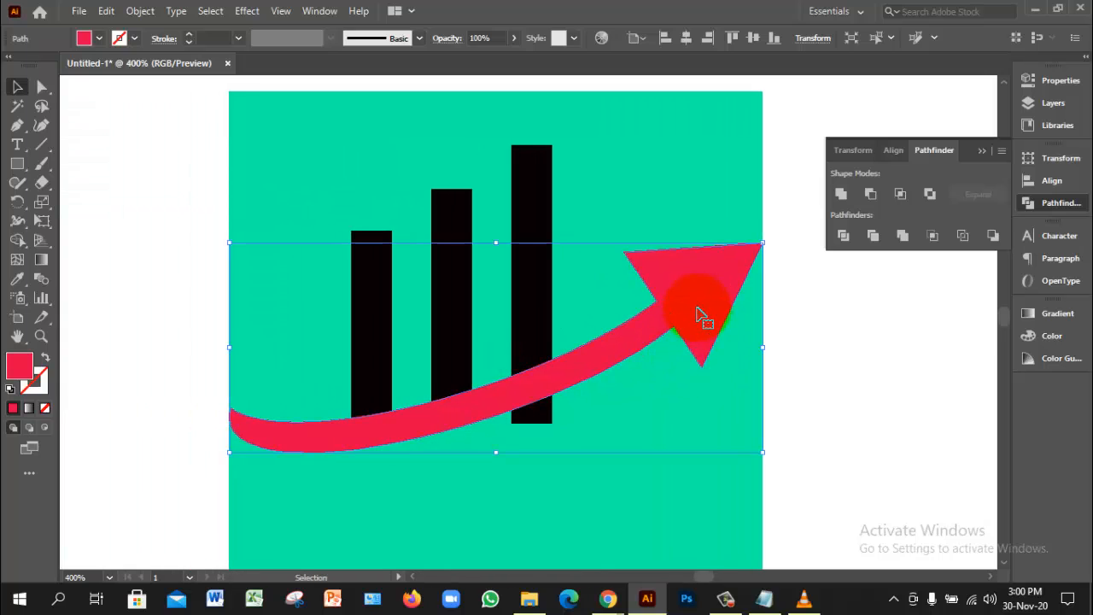
shift+click(694, 202)
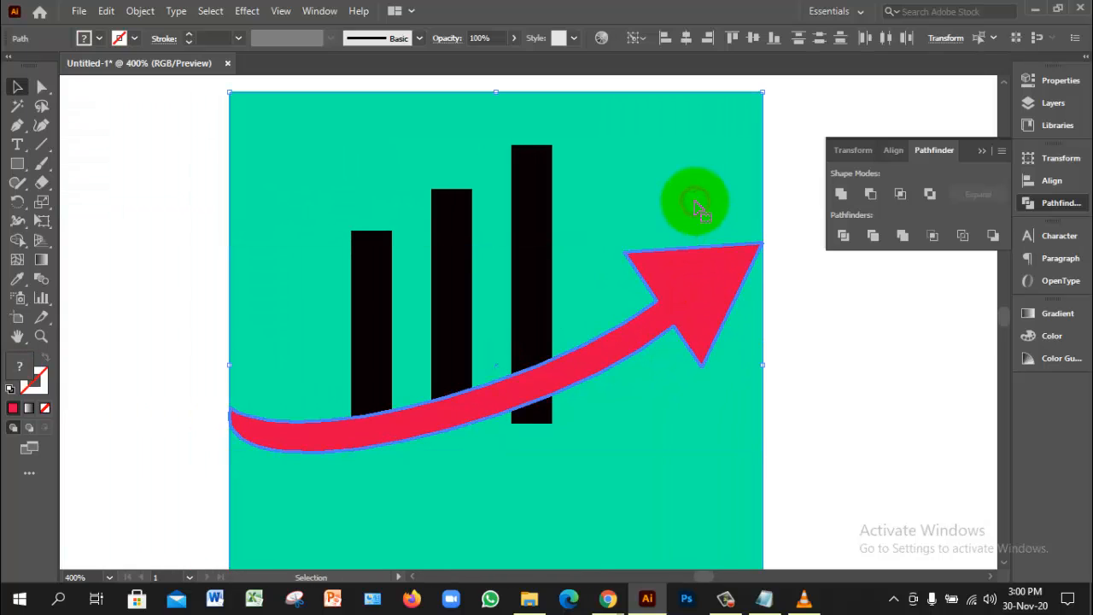
click(842, 235)
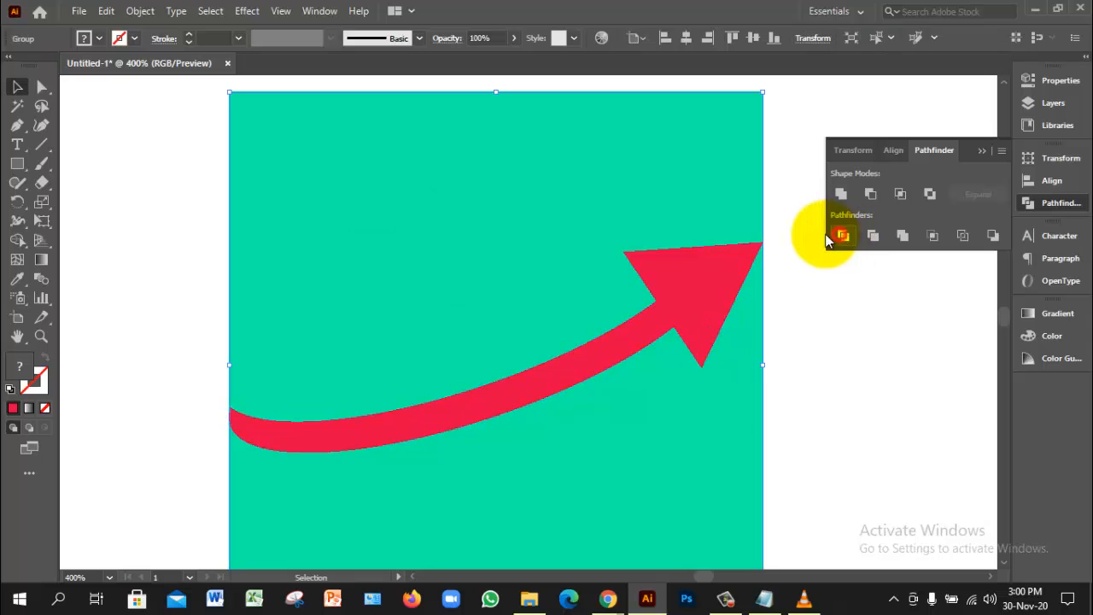
key(ctrl+z)
click(870, 400)
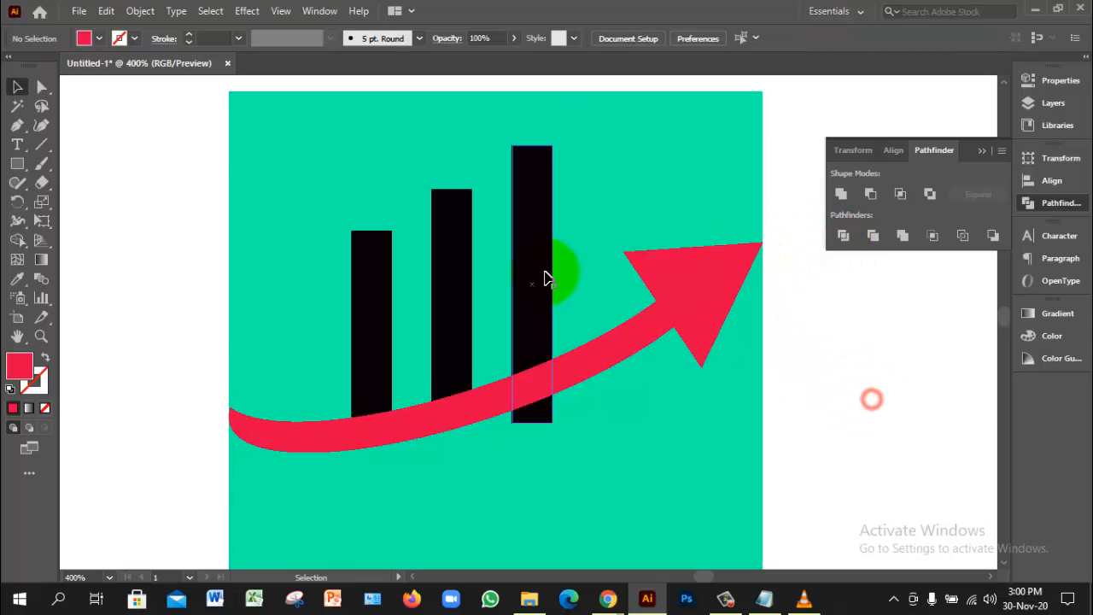
Delete the green square behind the arrow and bars
click(539, 273)
ctrl+alt+click(572, 325)
ctrl+alt+click(573, 324)
ctrl+alt+click(572, 325)
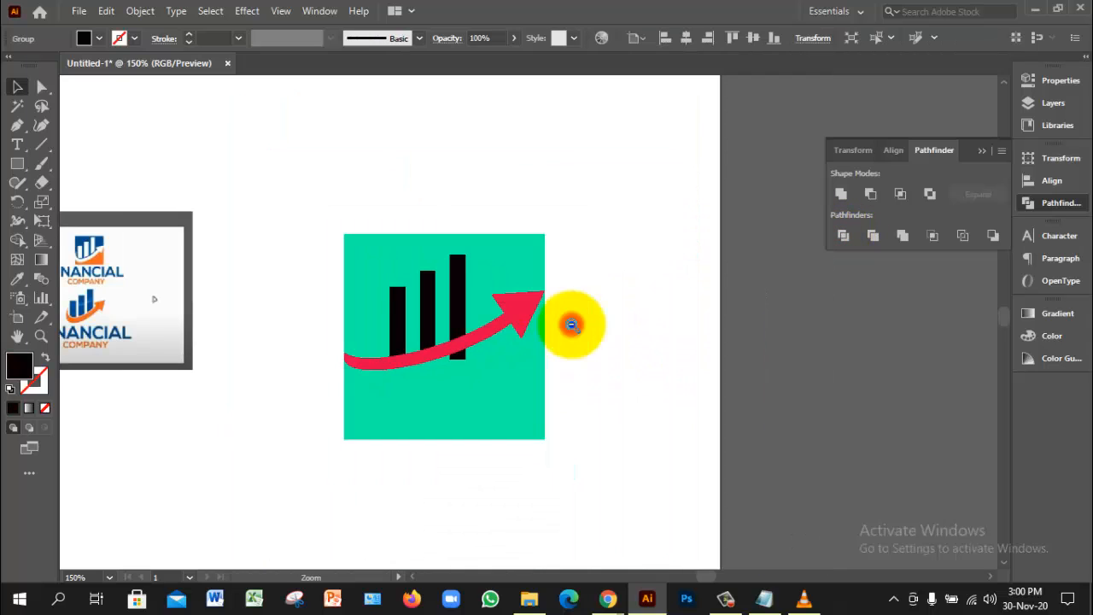
click(571, 329)
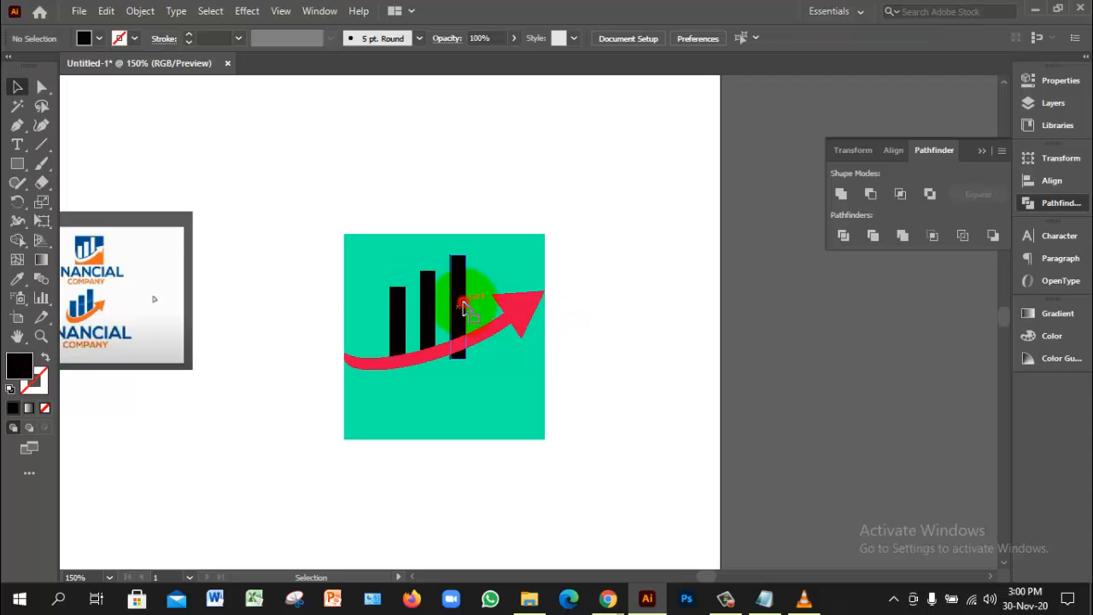
click(455, 305)
click(591, 376)
click(530, 378)
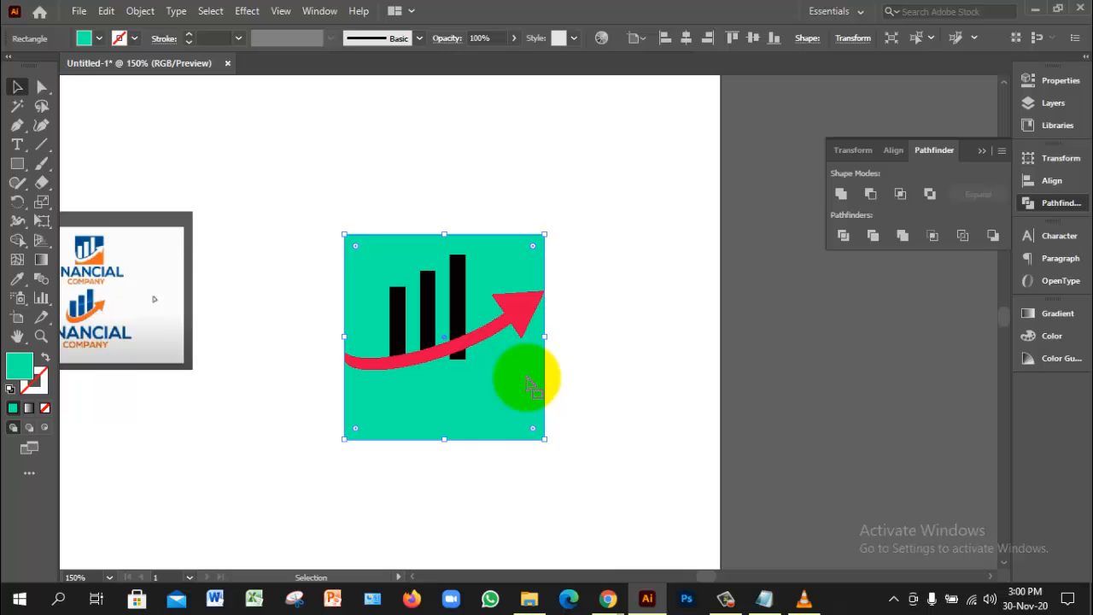
key(Delete)
Create a green square with exact dimensions, 2.7778 in wide and 200 px high, over the arrow and bars
click(17, 163)
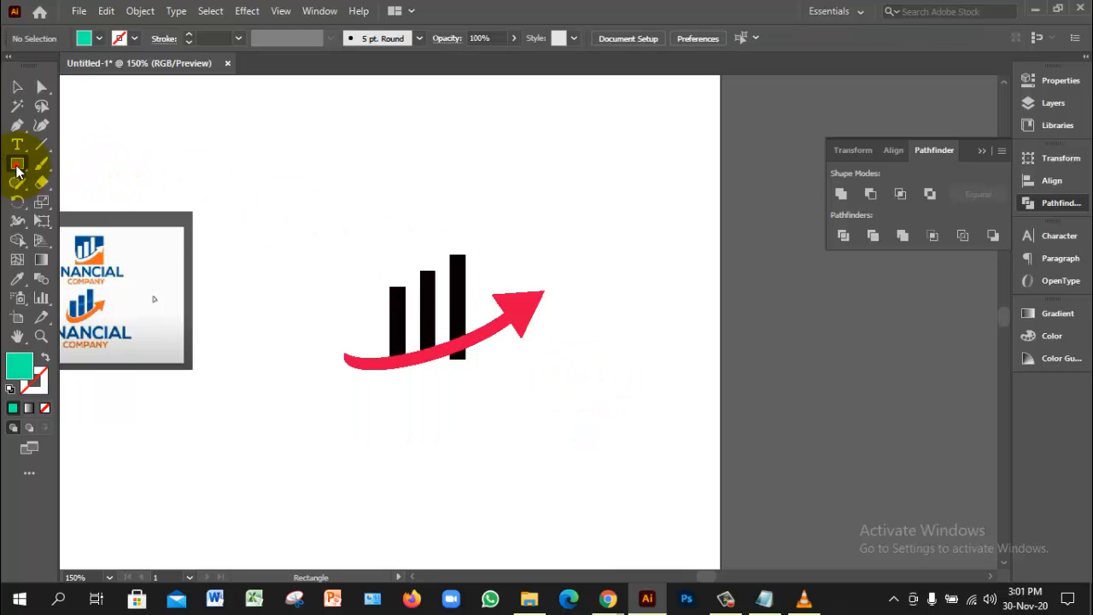
click(305, 183)
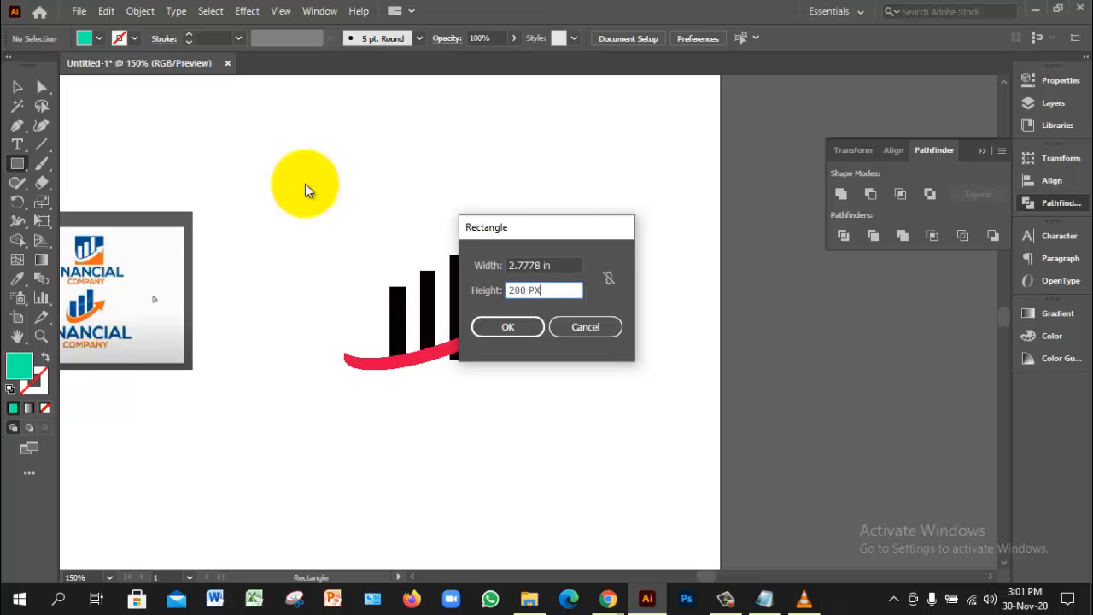
click(510, 327)
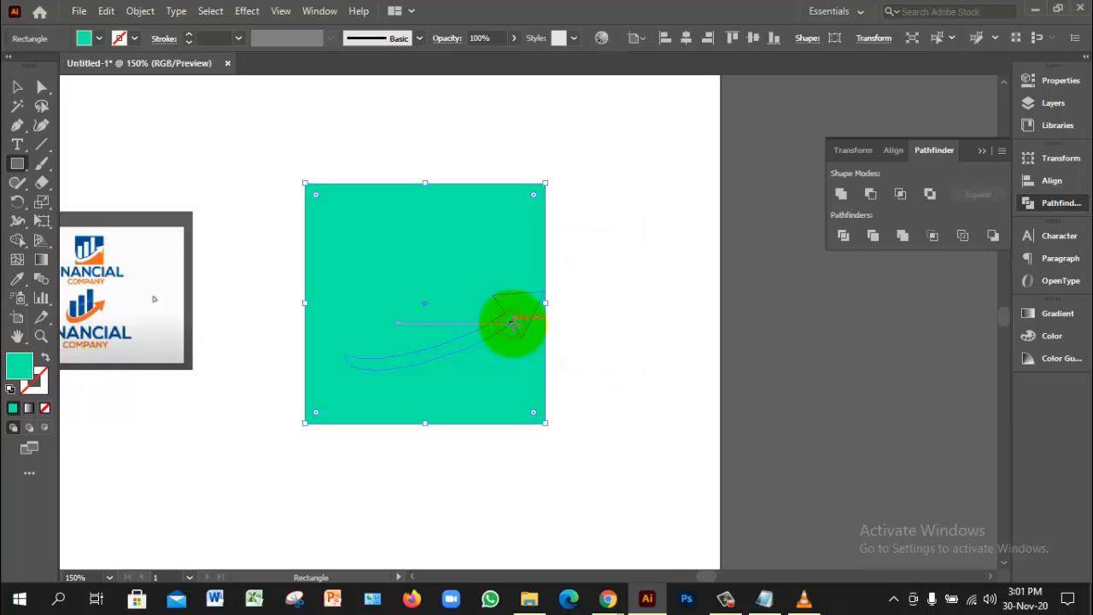
Scale the new square down proportionally from its center and move it over the bars and arrow
click(17, 87)
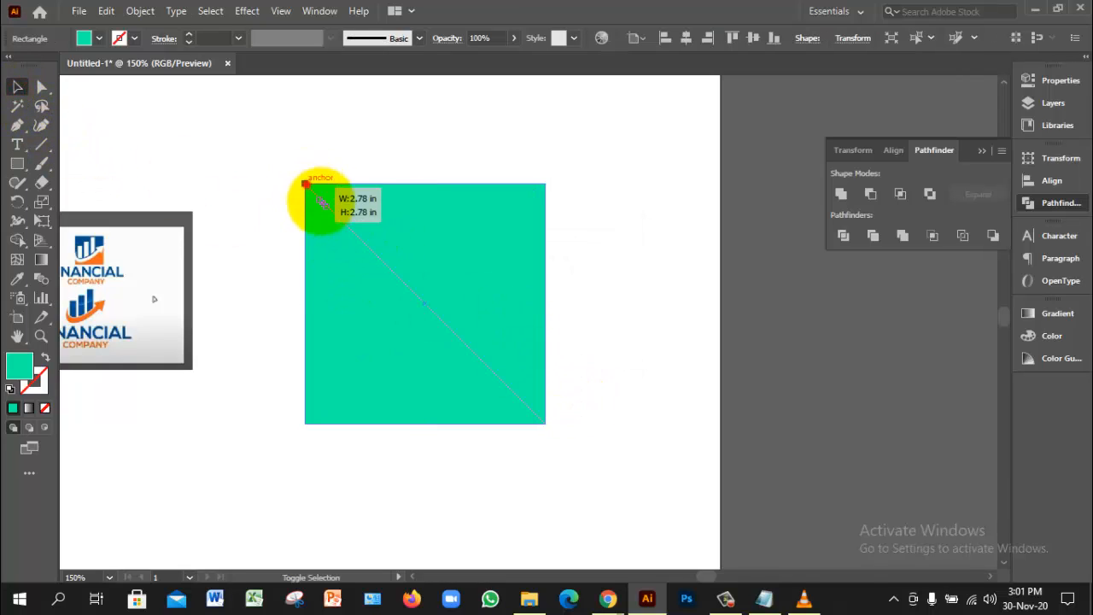
drag(304, 183, 339, 217)
drag(465, 299, 494, 306)
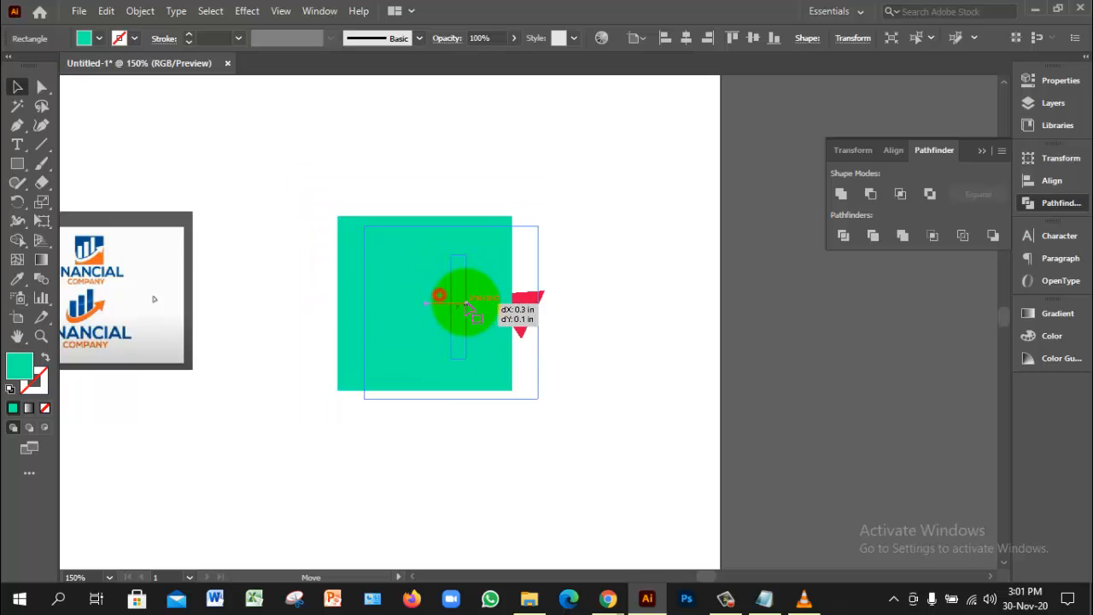
Send the new green square to the back, behind the bars and arrow
right_click(466, 302)
mouse_move(525, 502)
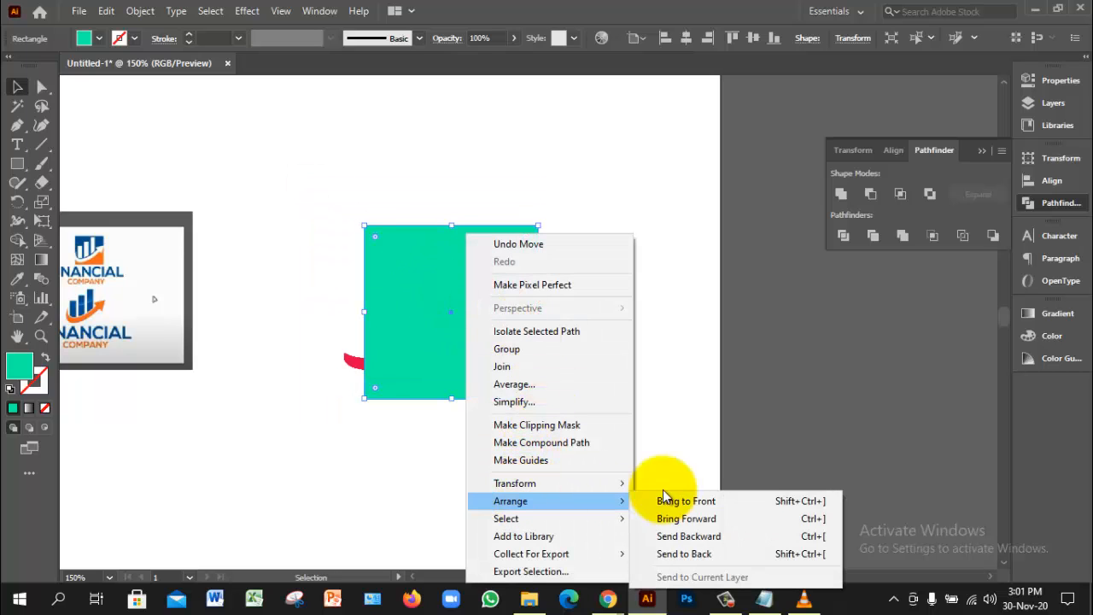
click(698, 552)
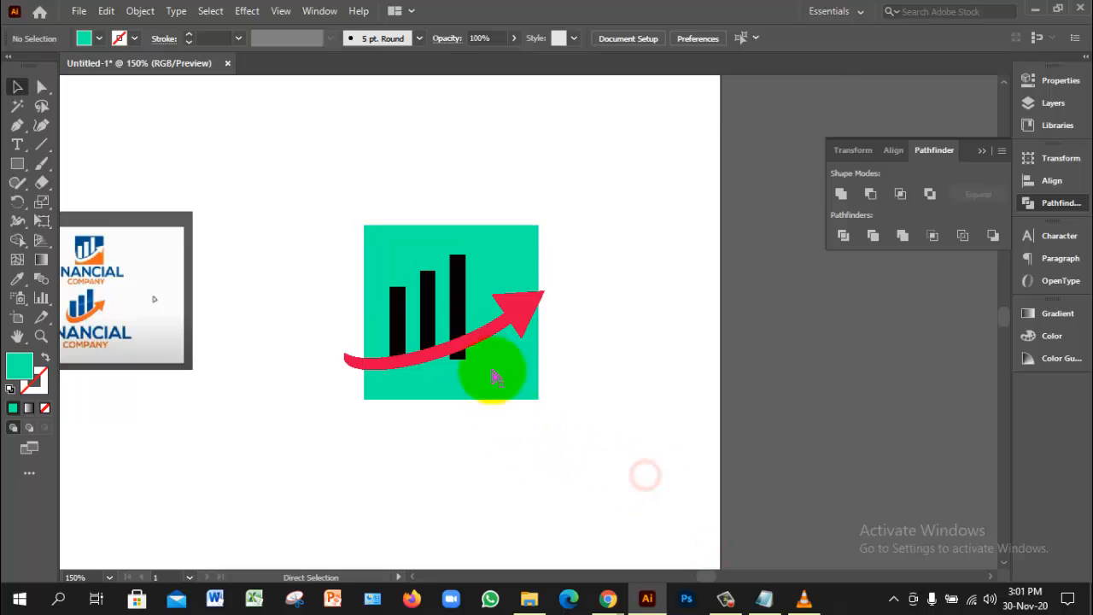
key(ctrl+equal)
click(562, 336)
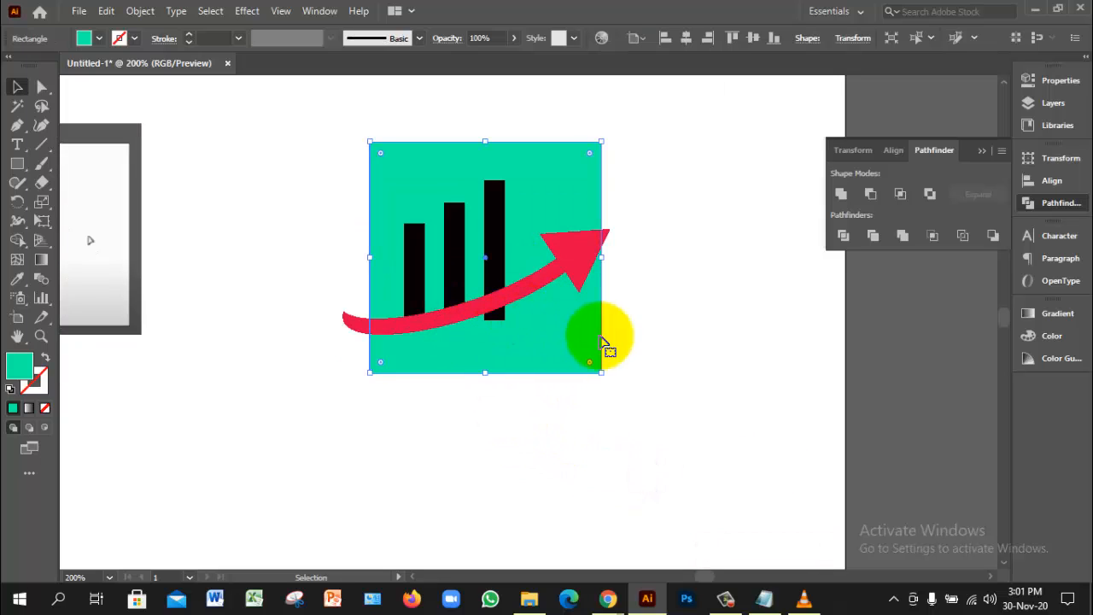
click(690, 339)
Align the green square and the arrow to each other's horizontal and vertical centers
drag(622, 203, 588, 263)
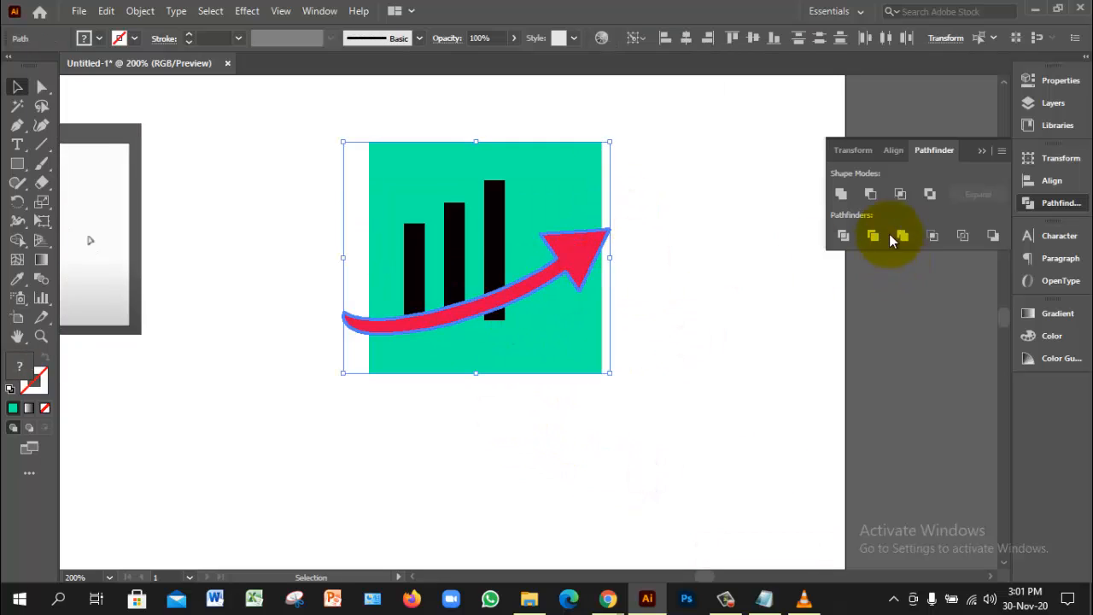
click(688, 38)
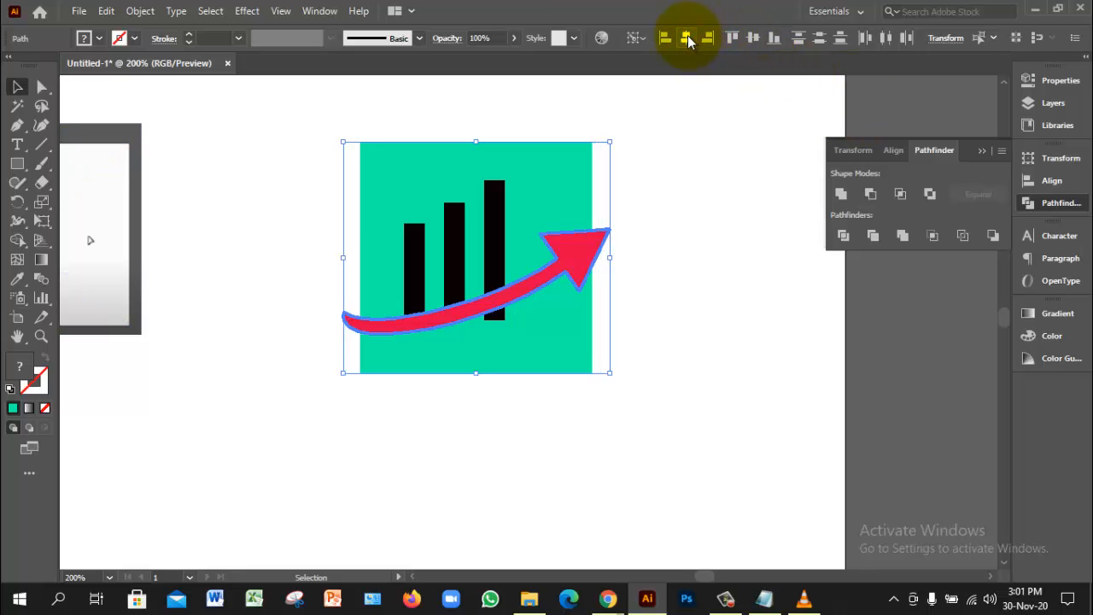
click(753, 43)
click(743, 262)
Enlarge the green square proportionally from its center until it is as wide as the arrow
click(547, 335)
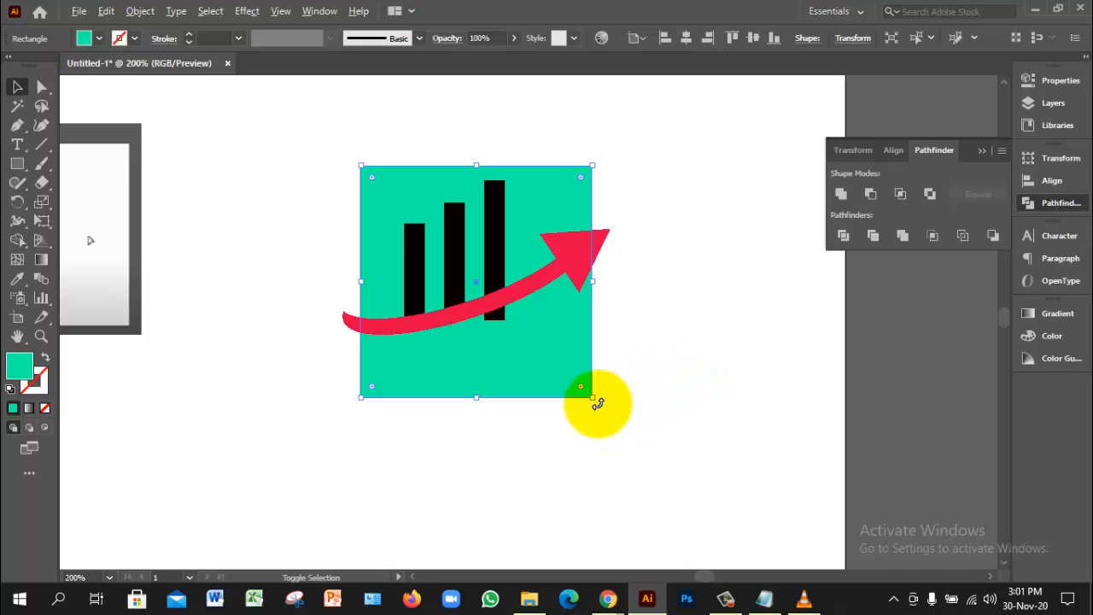
click(574, 273)
click(558, 356)
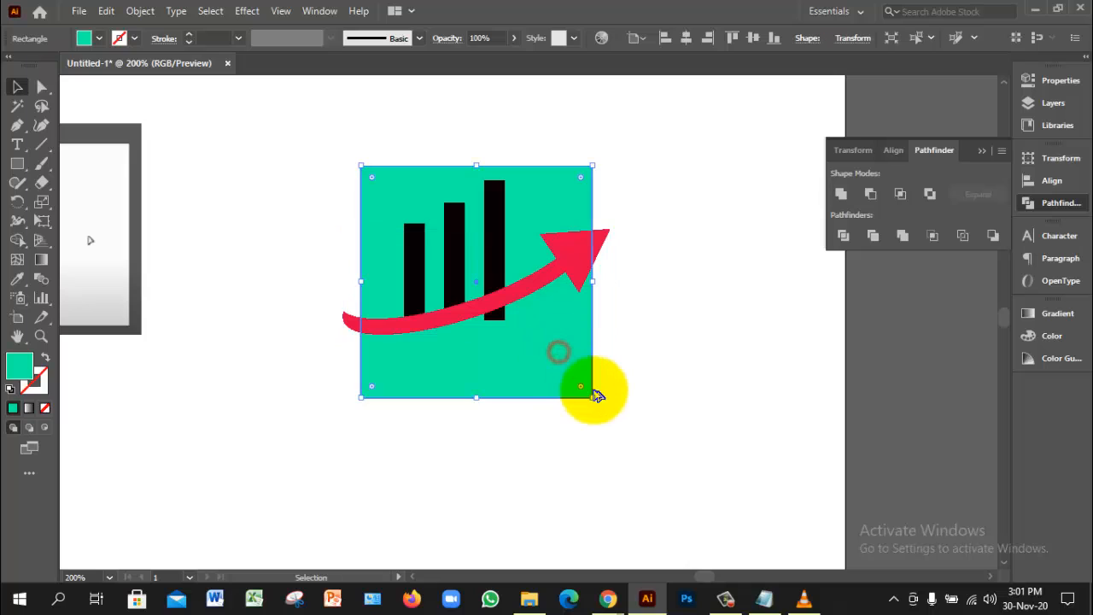
drag(593, 401, 608, 431)
click(693, 374)
Try Pathfinder Divide on the arrow and the enlarged green square, and undo the division
ctrl+click(565, 322)
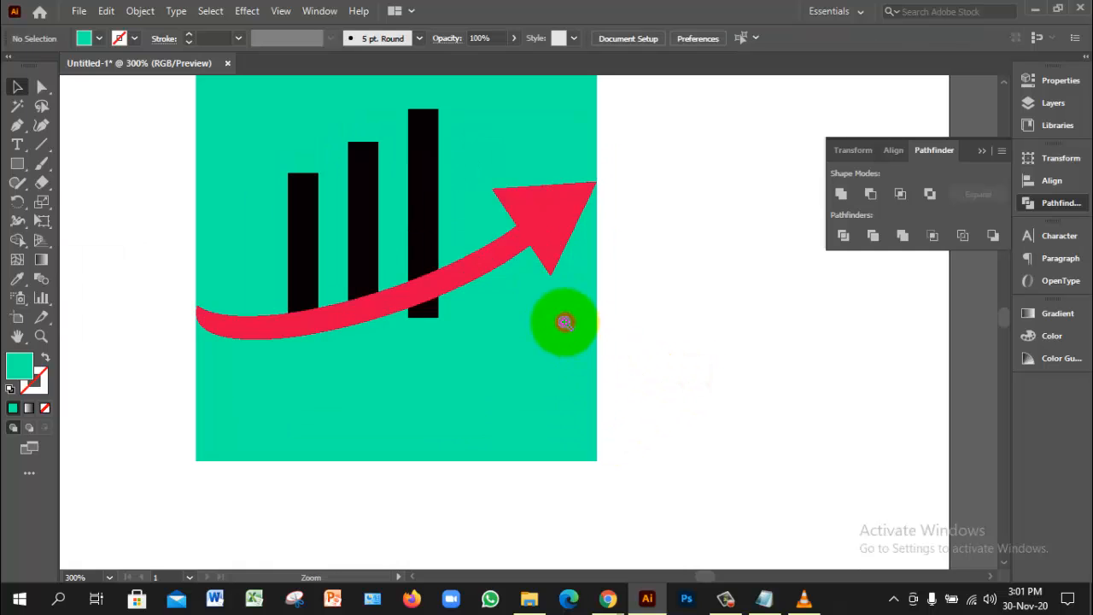
drag(558, 289, 630, 407)
click(616, 240)
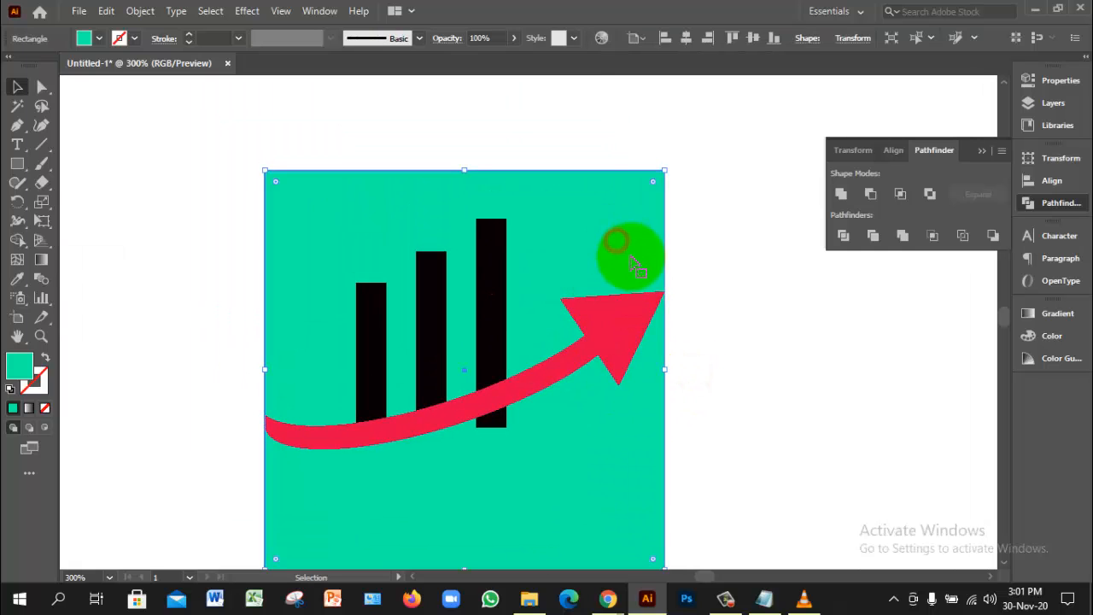
click(695, 340)
click(627, 334)
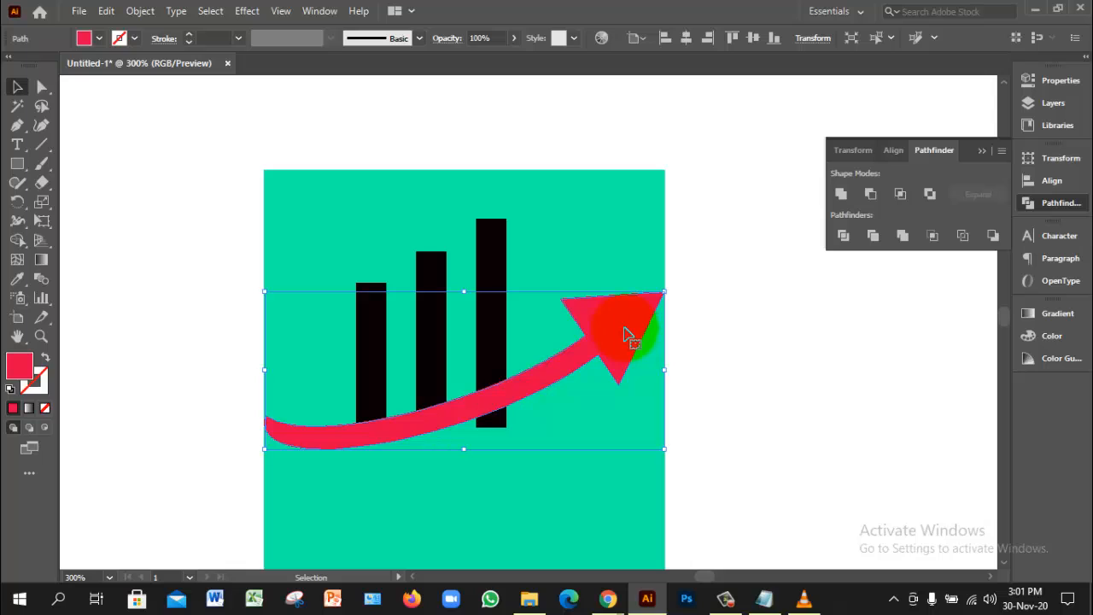
shift+click(593, 252)
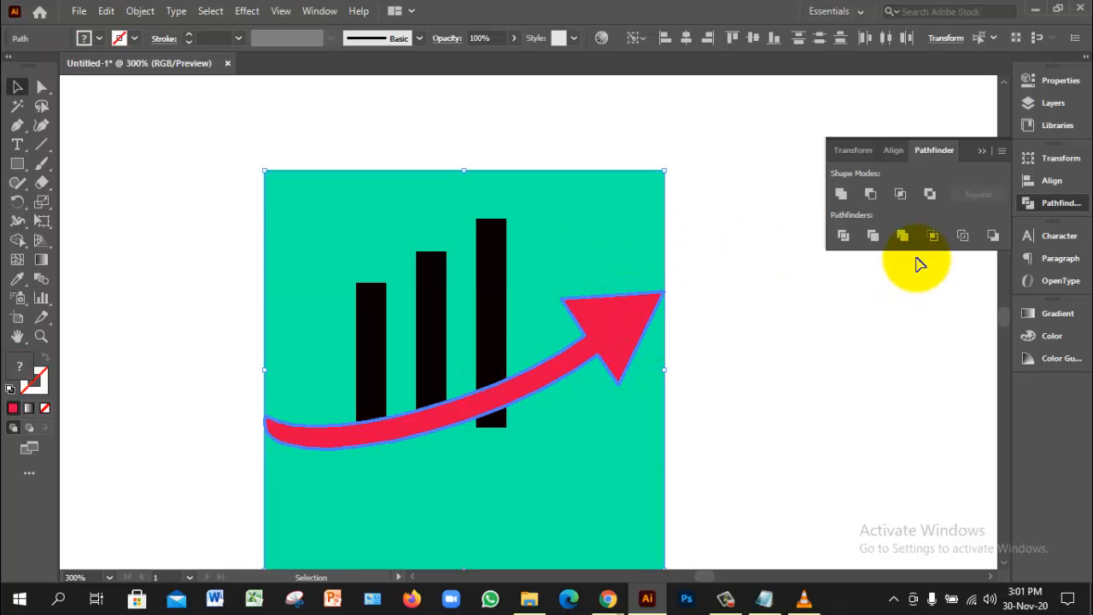
click(843, 236)
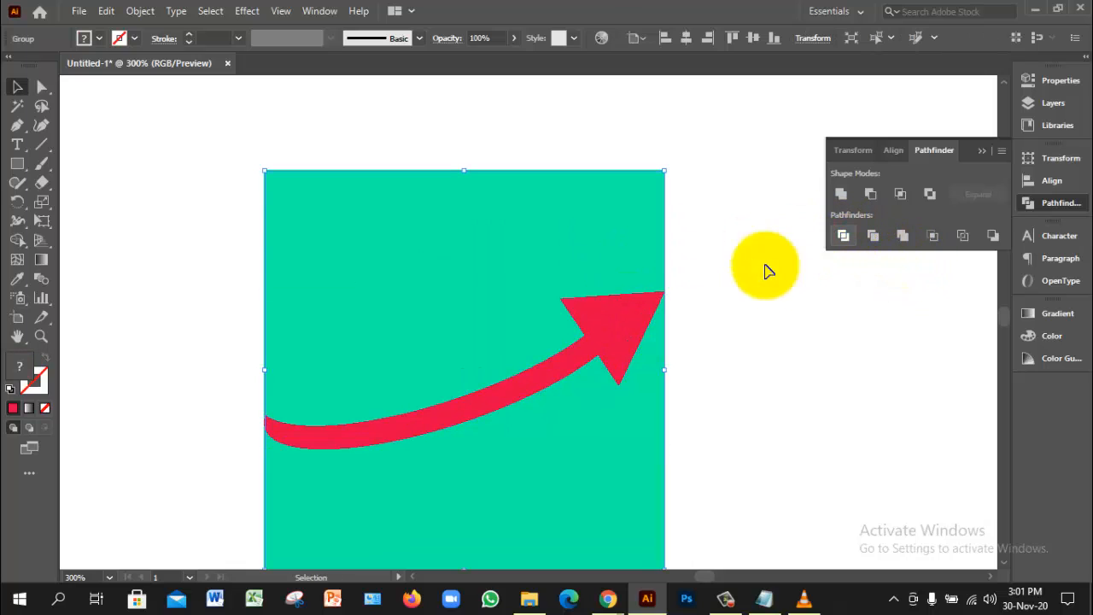
key(ctrl+z)
click(759, 391)
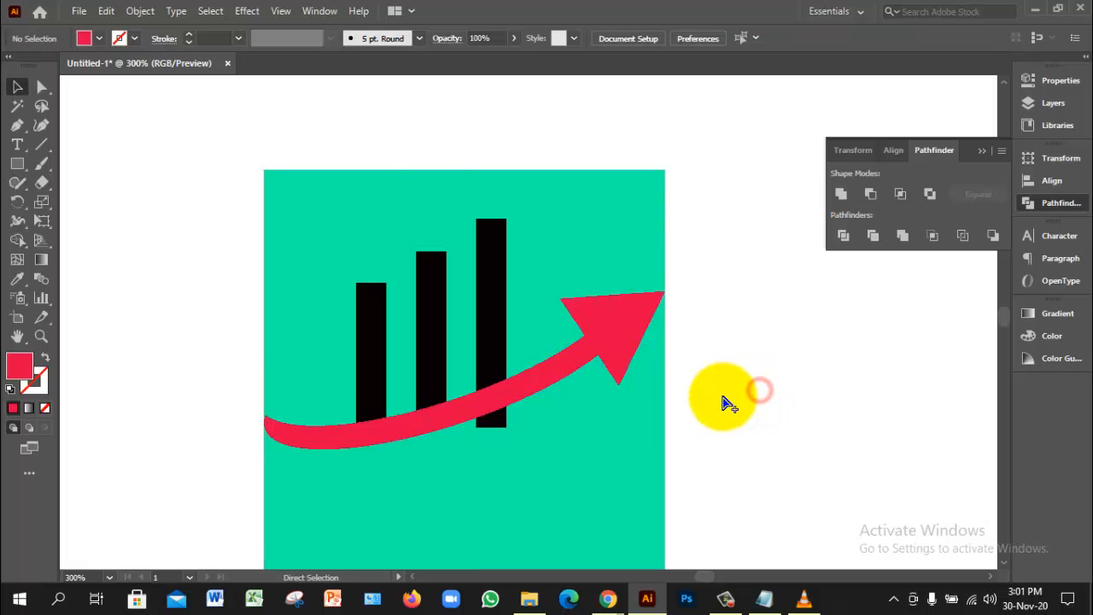
key(ctrl+minus)
key(ctrl+minus)
drag(720, 397, 377, 228)
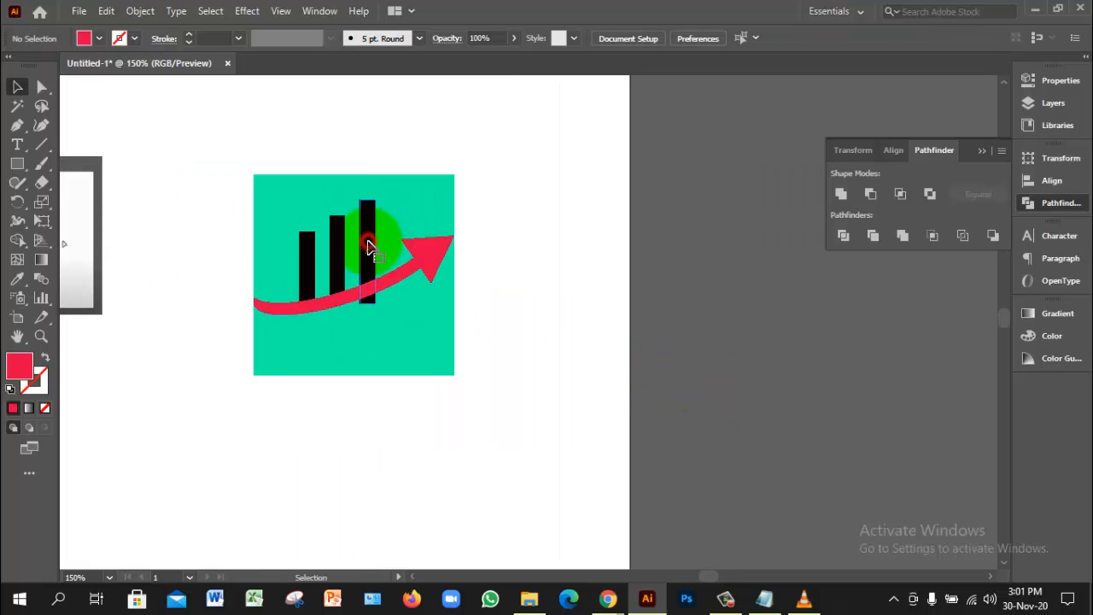
Move the group of three black bars off the green square to the empty area below and left of it
click(369, 247)
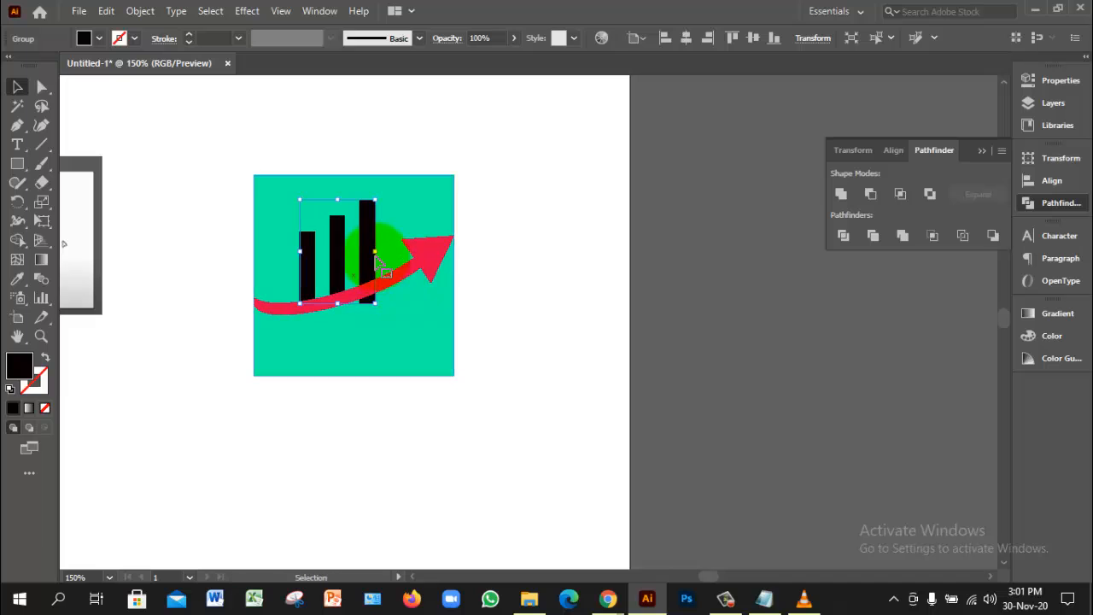
drag(371, 244, 212, 414)
click(377, 447)
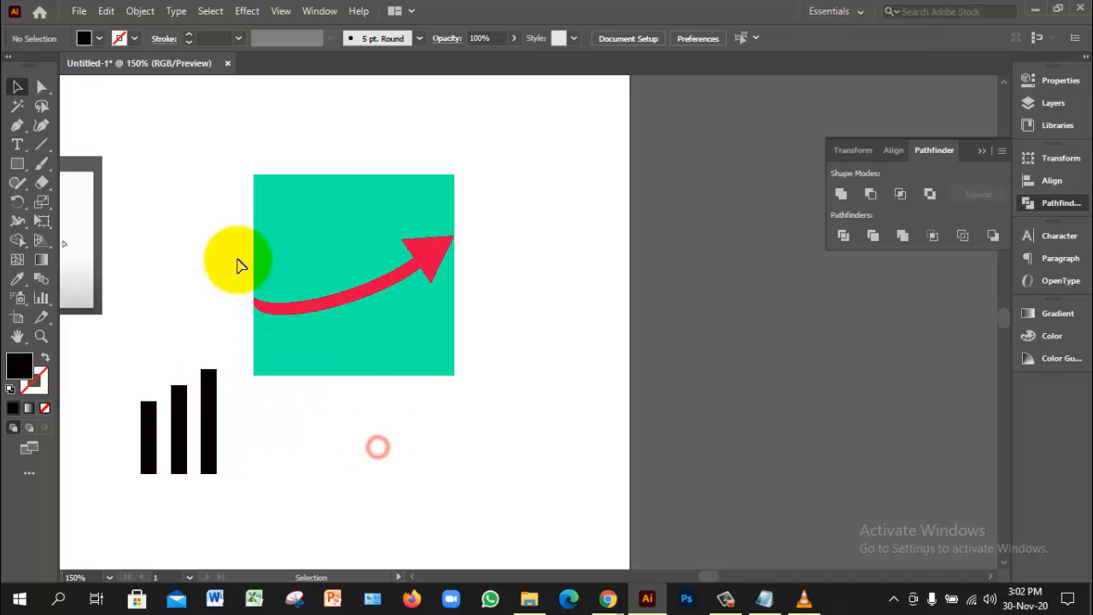
Try to cut the arrow out of the green square with Pathfinder Minus Front, and undo the cut
drag(239, 266, 307, 332)
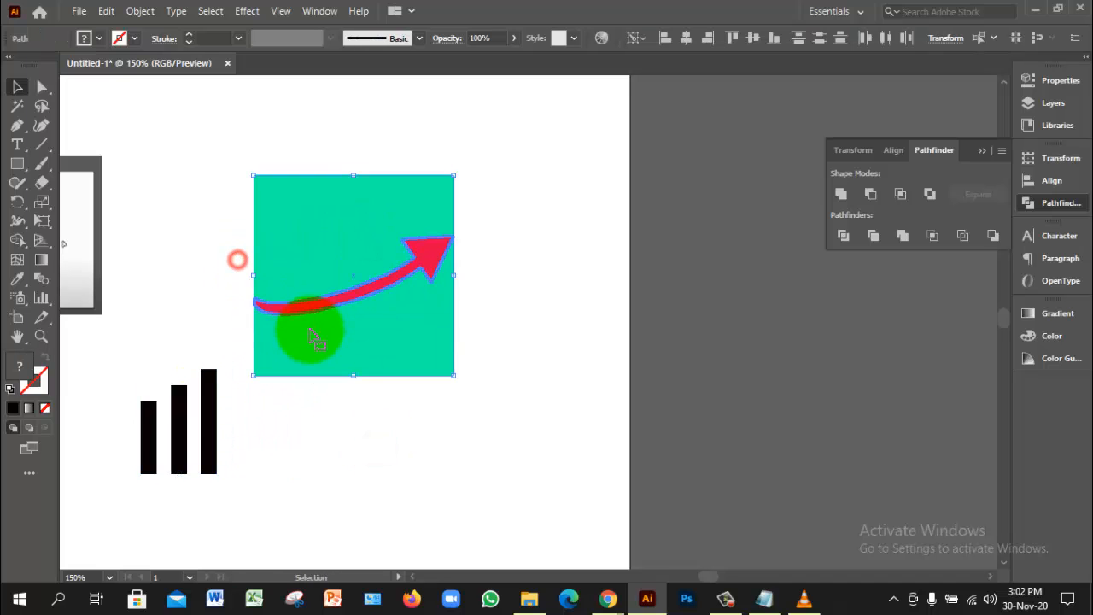
click(870, 195)
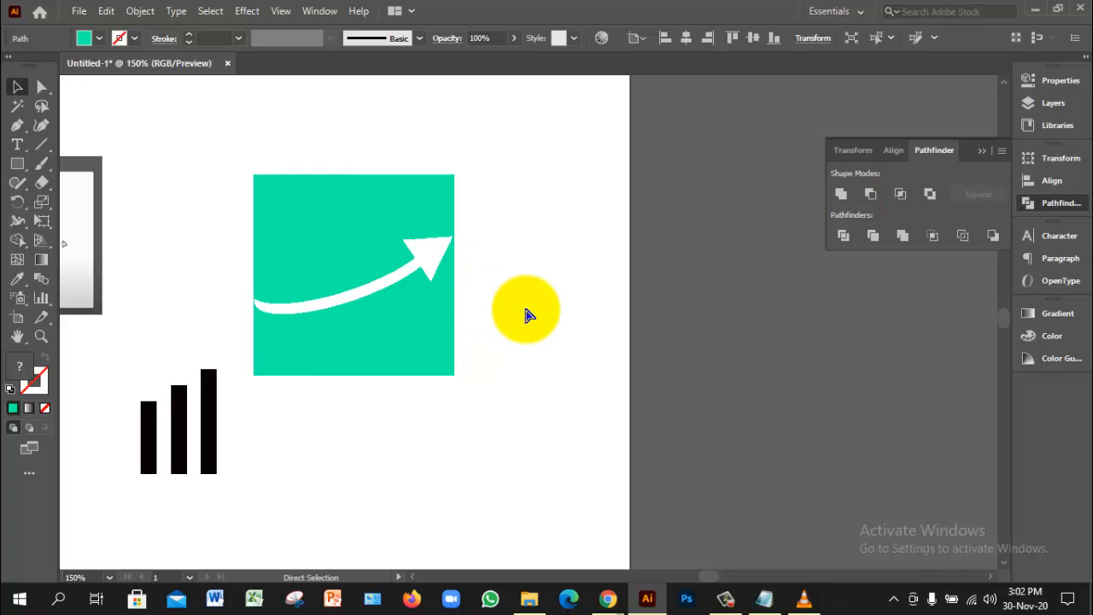
key(ctrl+z)
Apply Pathfinder Divide to the green square and red arrow, and ungroup the resulting pieces
click(842, 237)
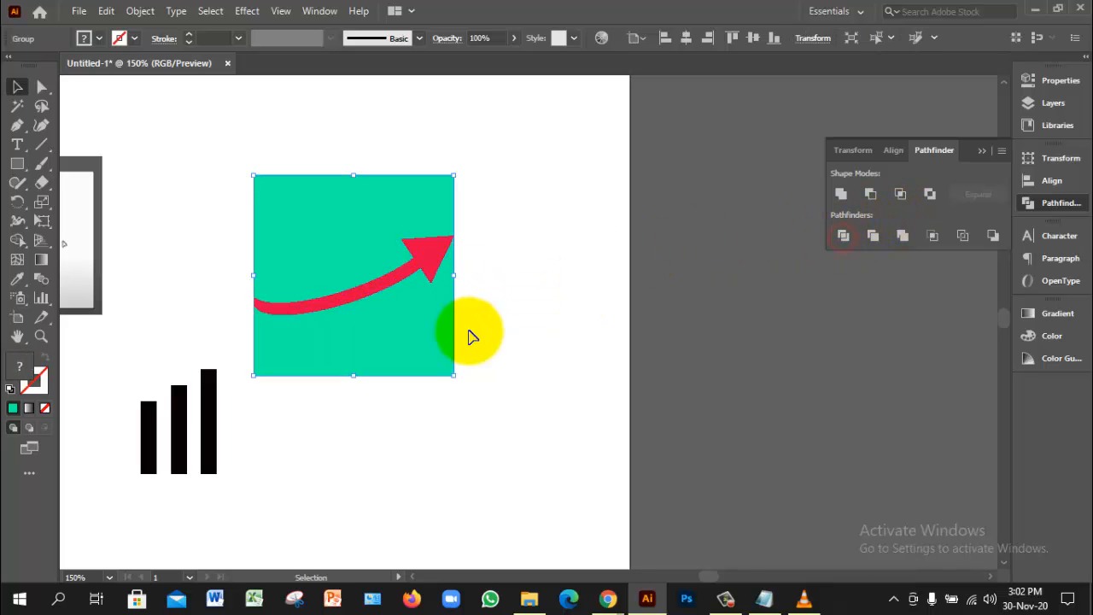
click(478, 330)
right_click(450, 295)
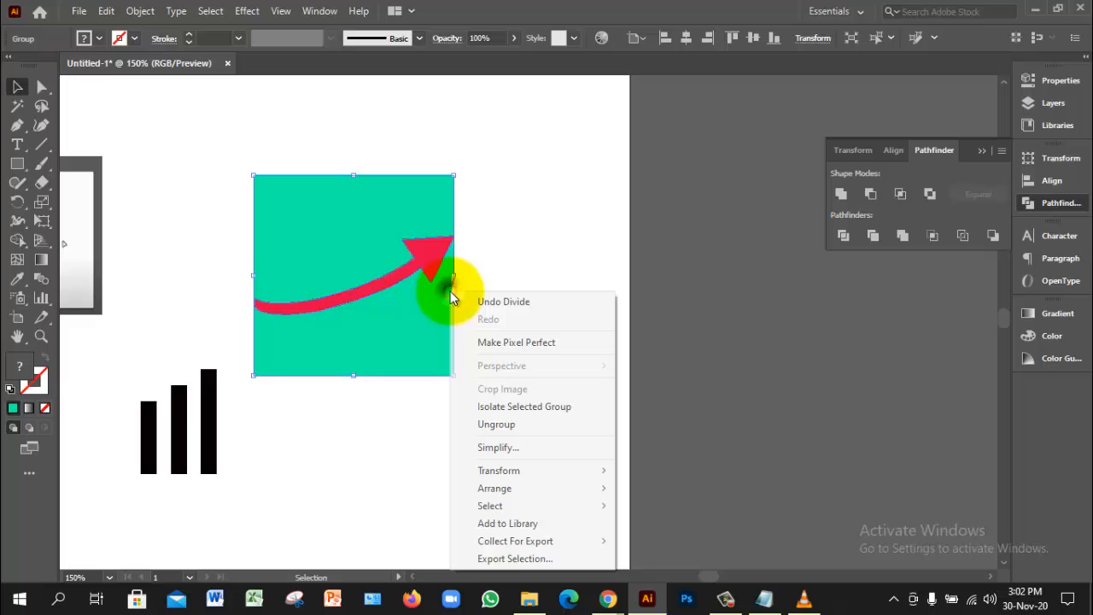
click(504, 424)
click(552, 325)
Try moving the green piece of the square away from the arrow, and undo the move
click(444, 340)
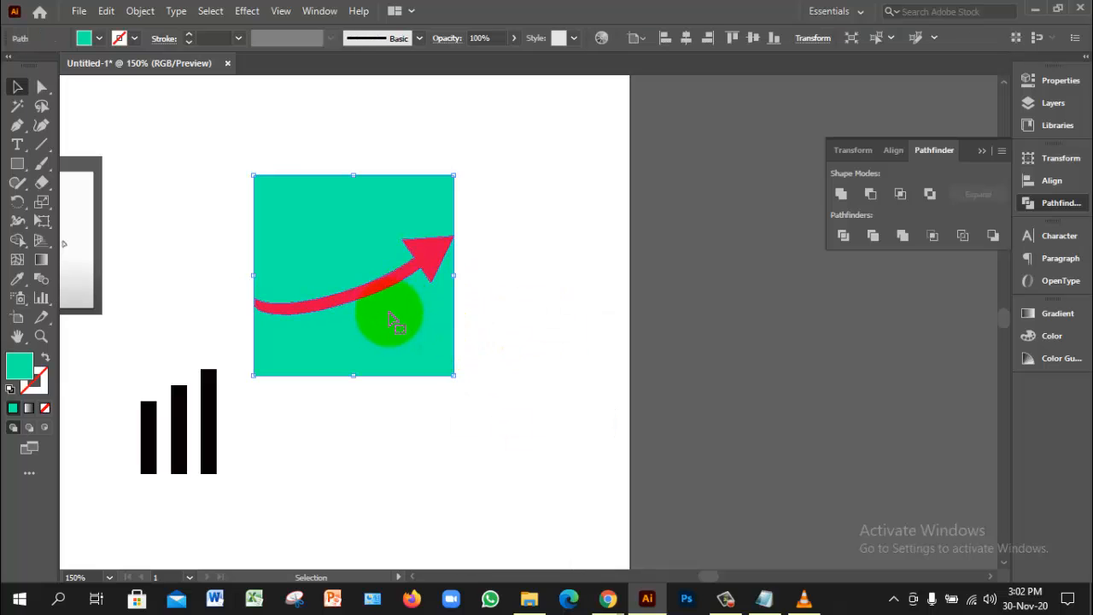
drag(385, 318, 436, 345)
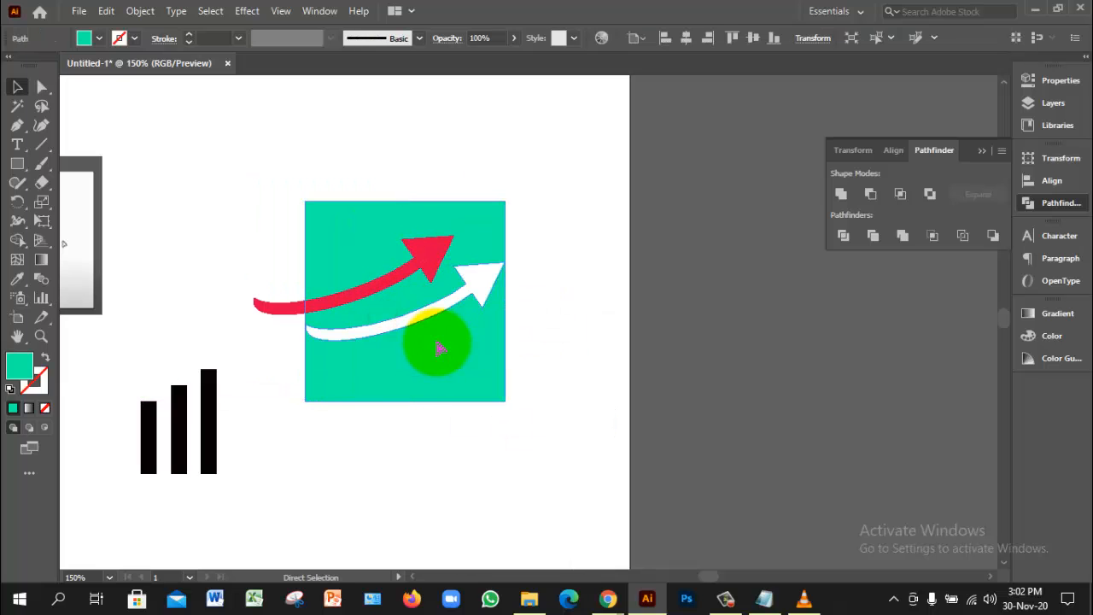
key(ctrl+z)
click(507, 387)
ctrl+click(445, 336)
ctrl+click(448, 328)
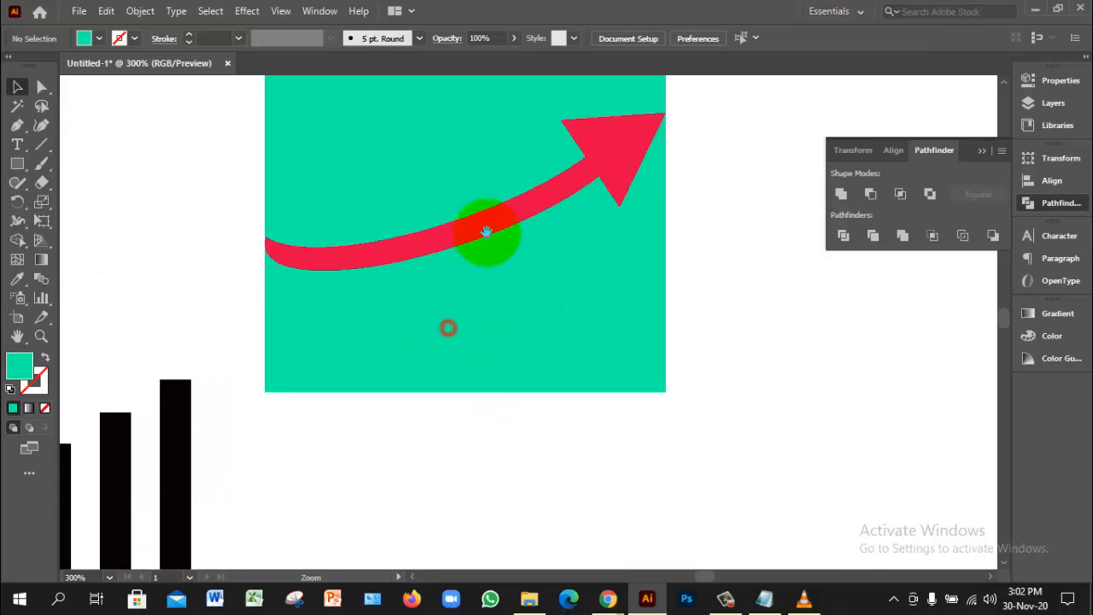
drag(486, 231, 489, 378)
click(679, 343)
click(542, 408)
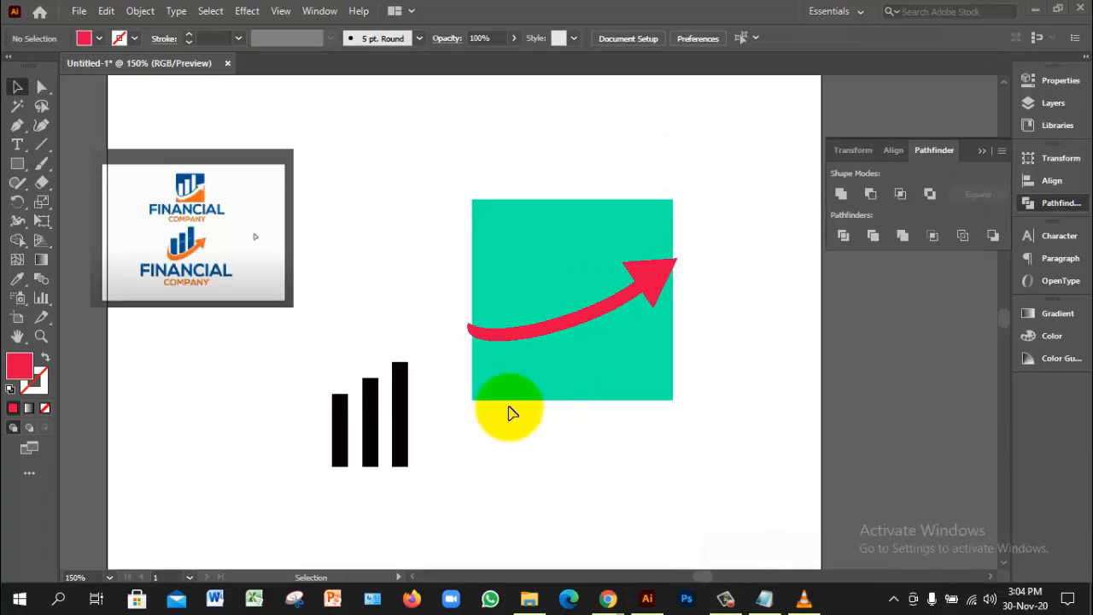
Fill the green piece below the arrow with the orange sampled from the reference logo image
click(651, 357)
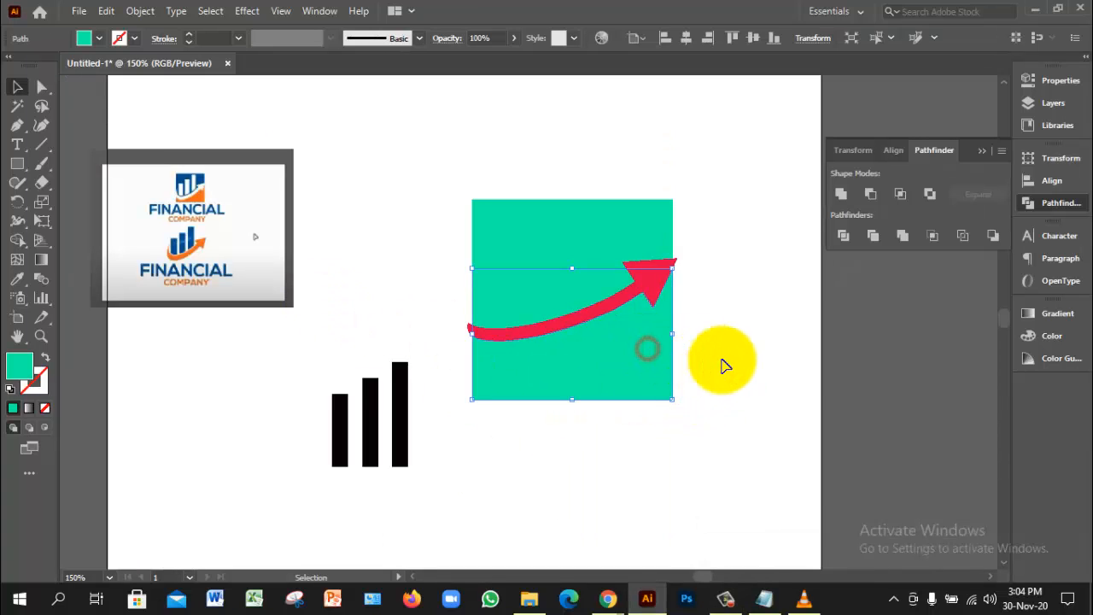
click(730, 363)
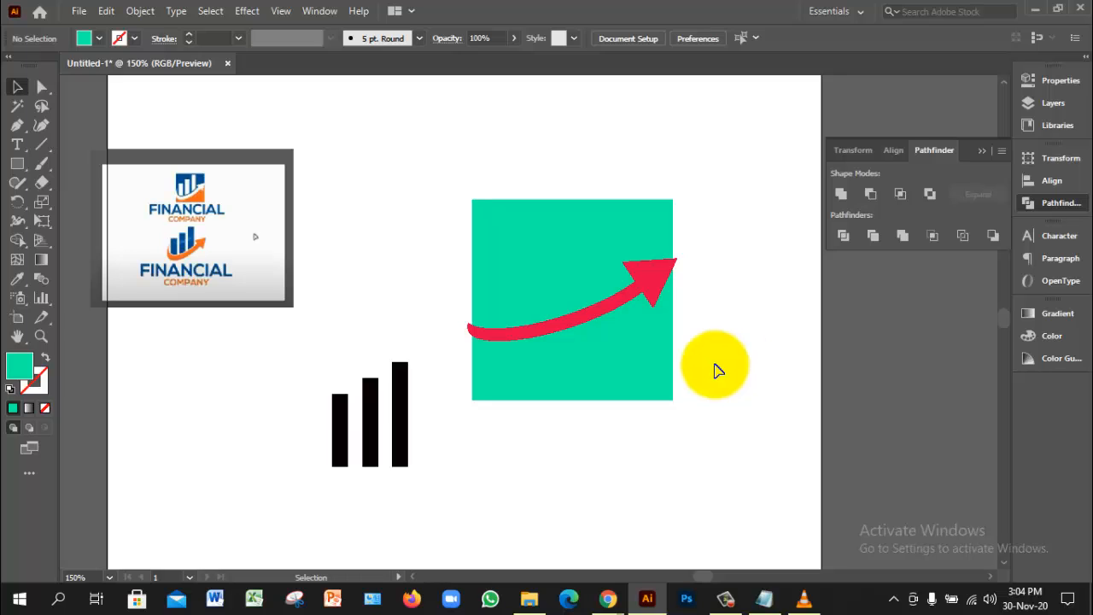
click(659, 291)
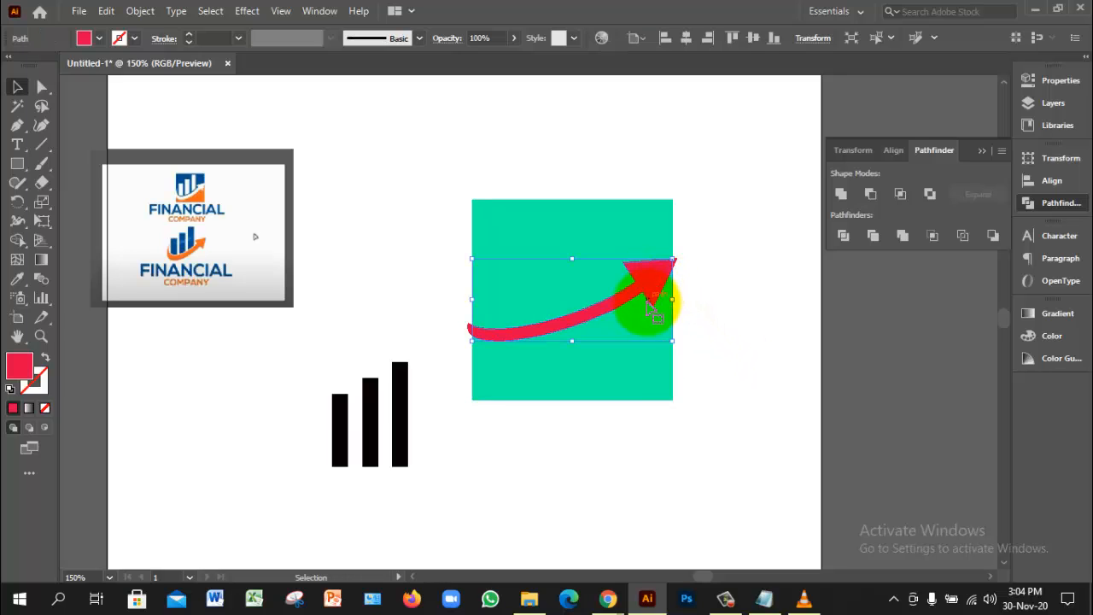
click(616, 355)
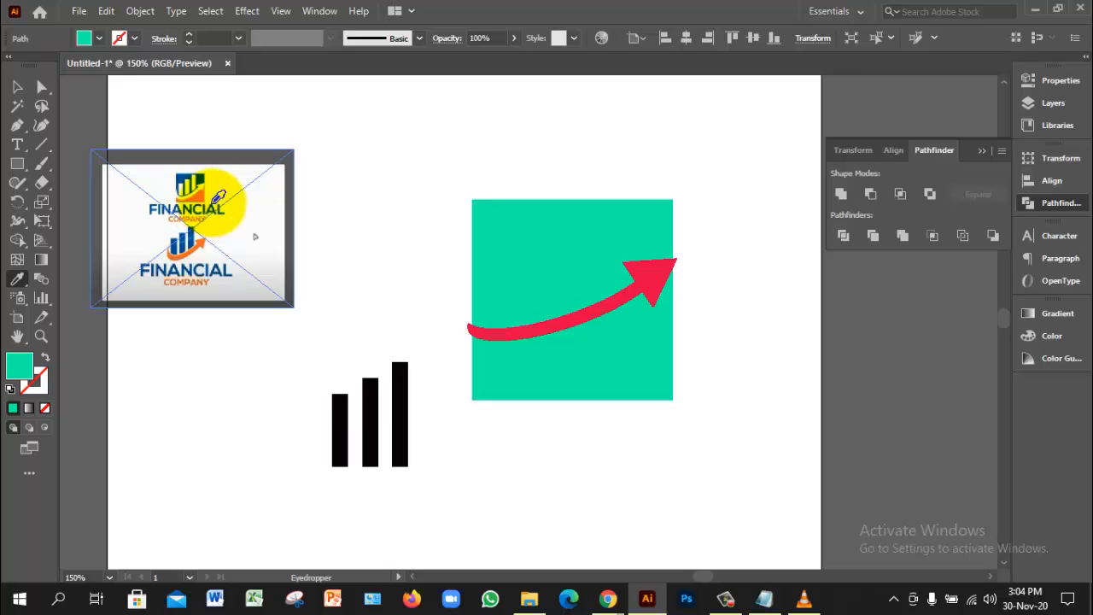
click(209, 191)
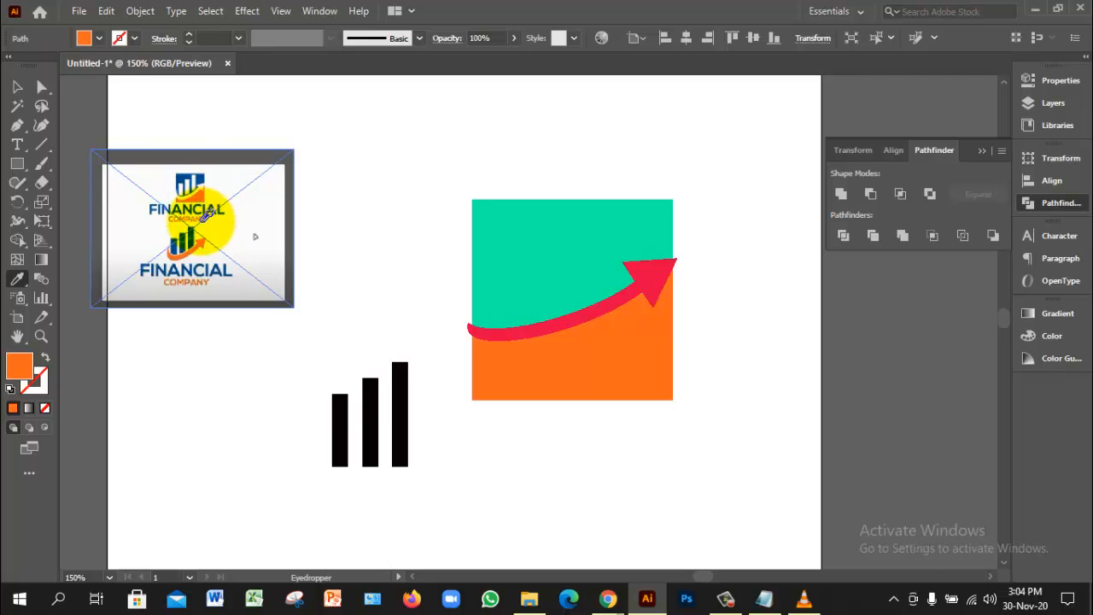
Fill the green piece above the arrow with the dark blue sampled from the reference logo image
click(17, 87)
click(553, 231)
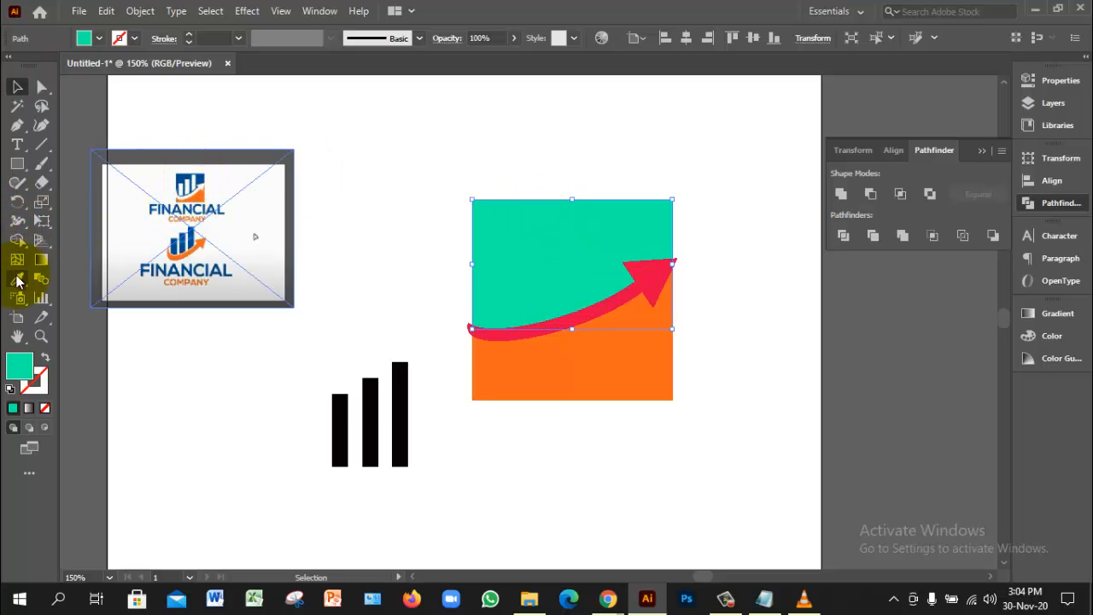
click(17, 278)
click(184, 175)
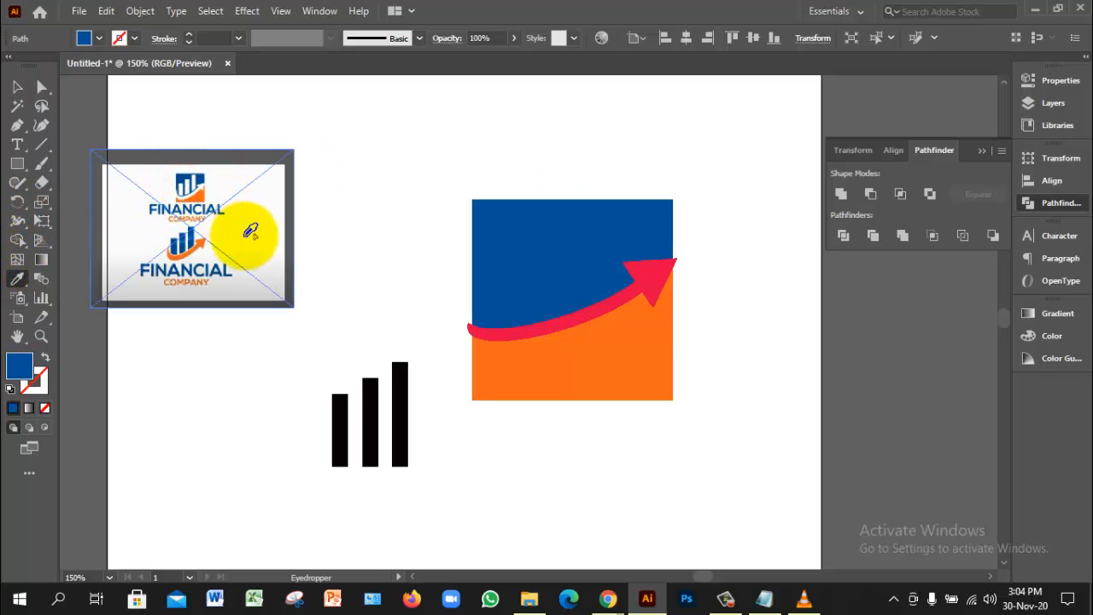
click(17, 86)
click(356, 147)
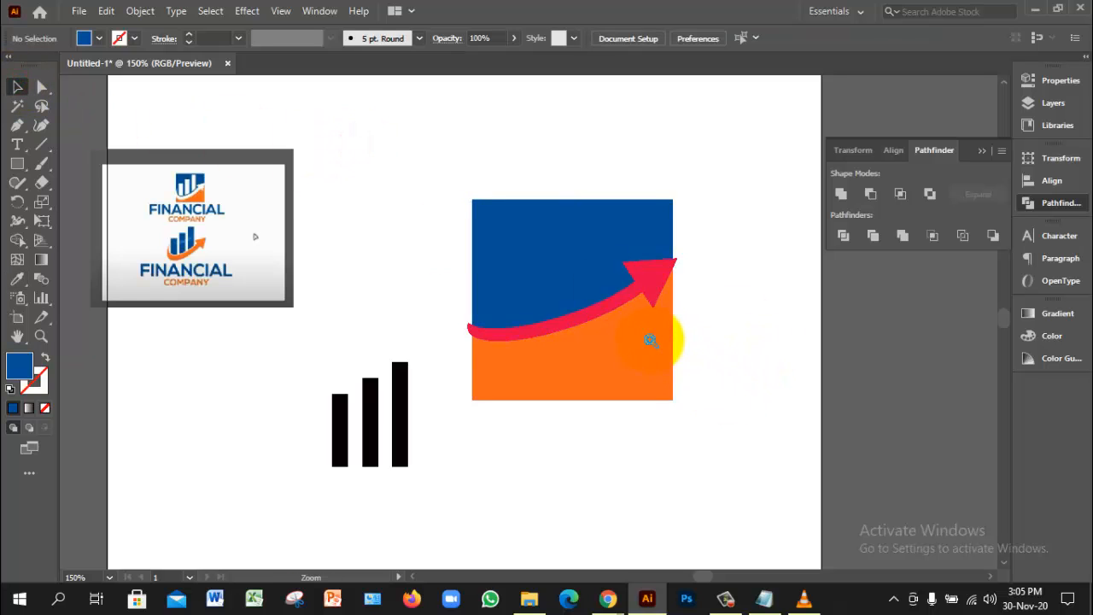
Try moving the main red arrow piece away from the blue and orange pieces, and undo the move
ctrl+click(636, 335)
ctrl+click(616, 327)
drag(517, 301, 526, 304)
drag(463, 273, 517, 311)
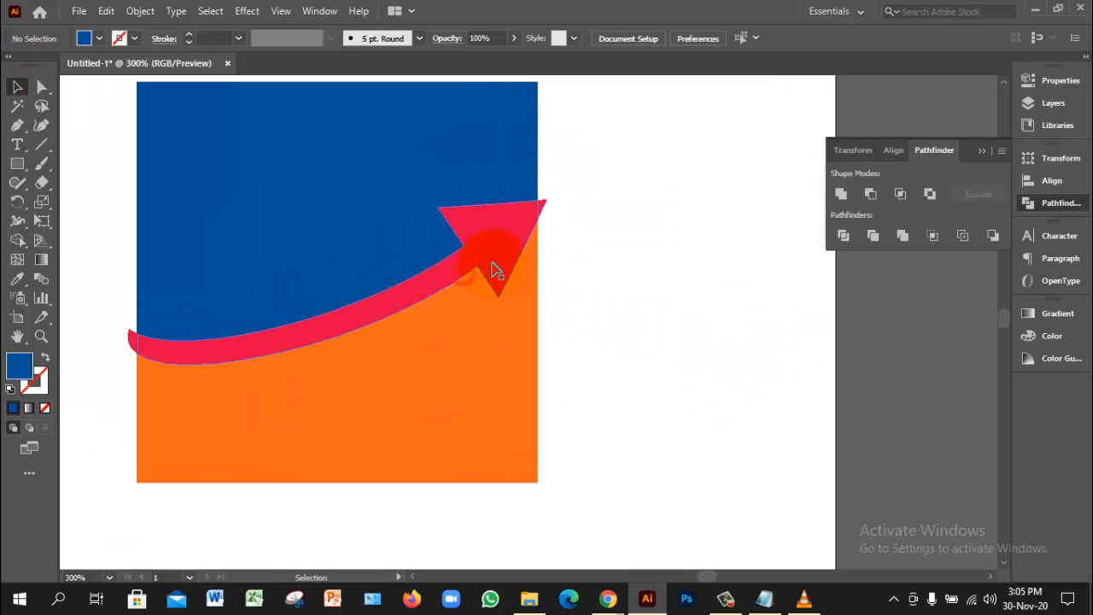
click(493, 263)
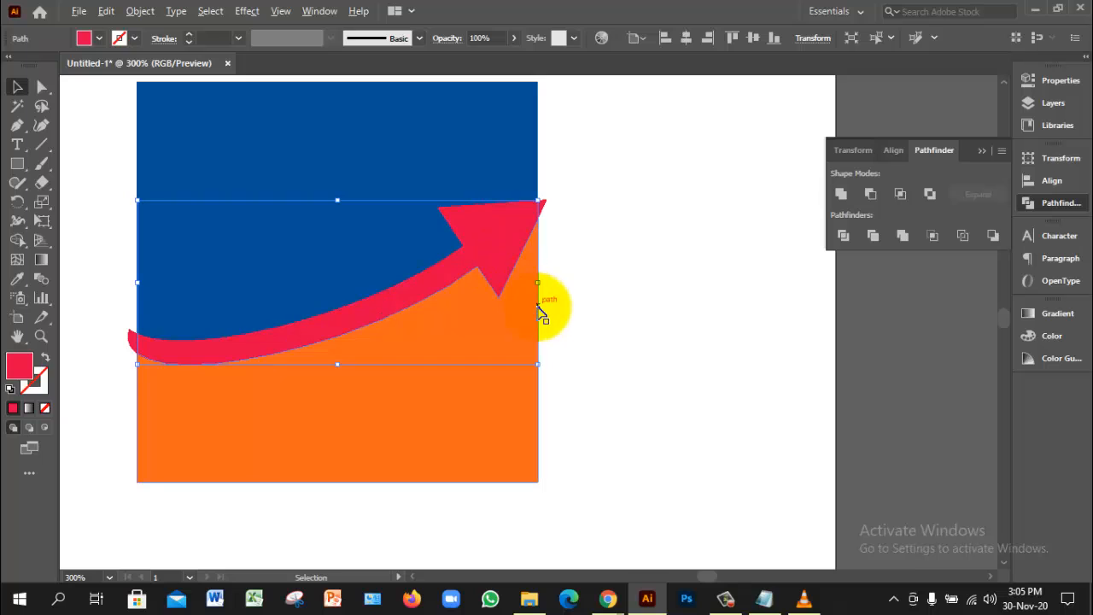
drag(502, 248, 726, 328)
key(ctrl+z)
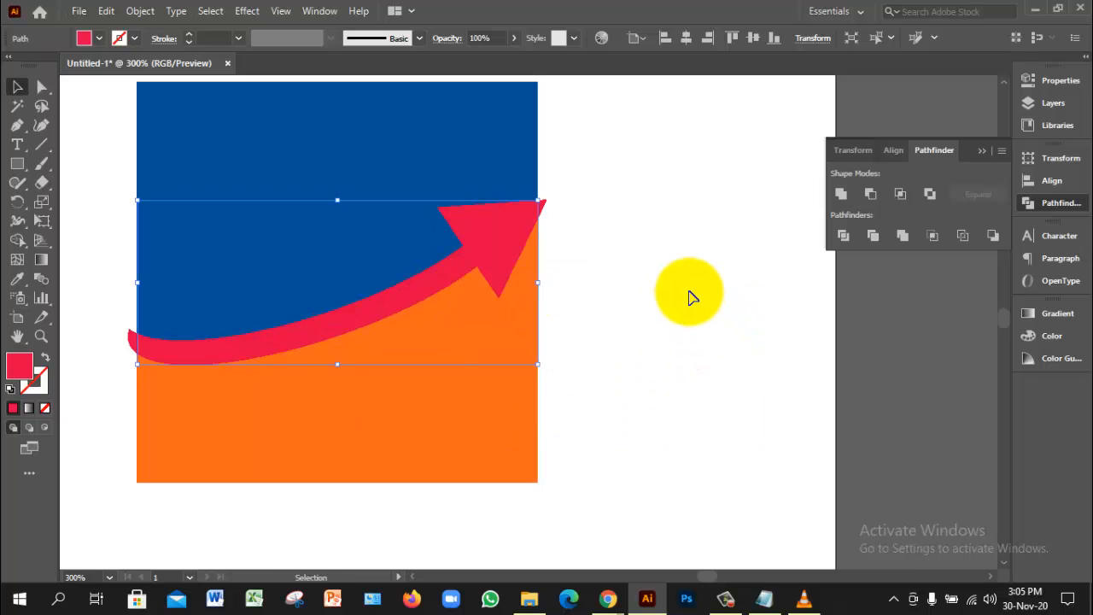
click(689, 292)
Unite the arrow body with its two small protruding end pieces using Pathfinder Unite in Outline view, and return to Preview
click(493, 250)
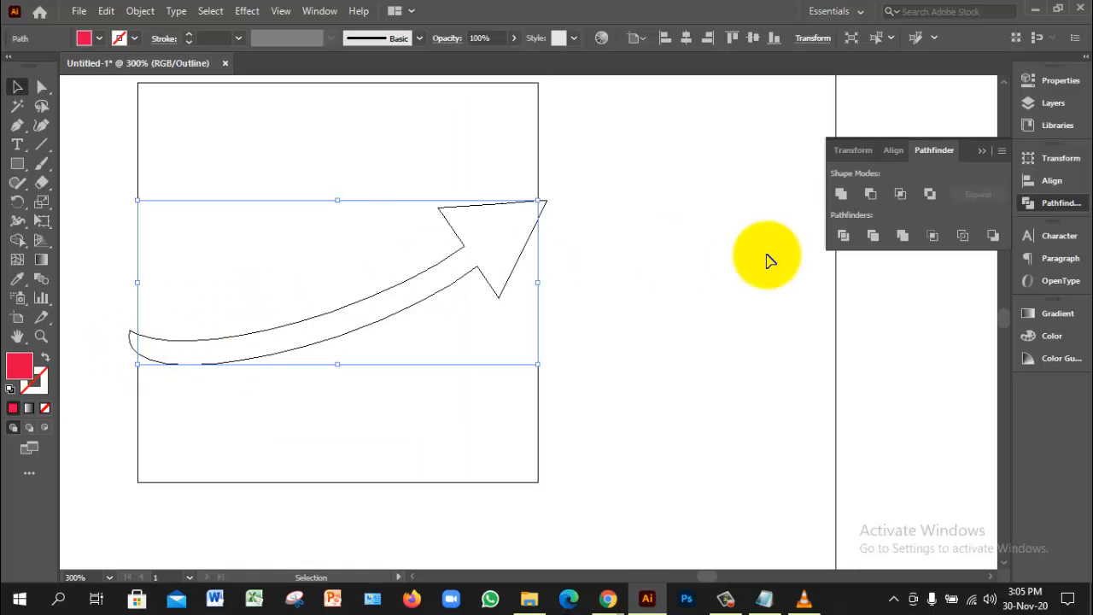
click(678, 243)
click(543, 206)
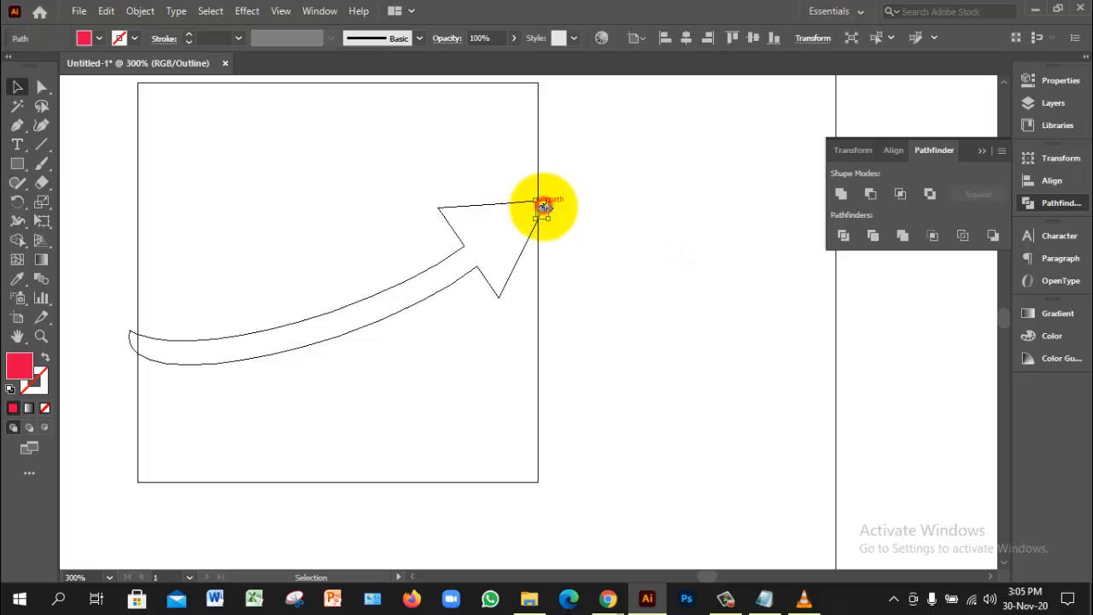
click(465, 206)
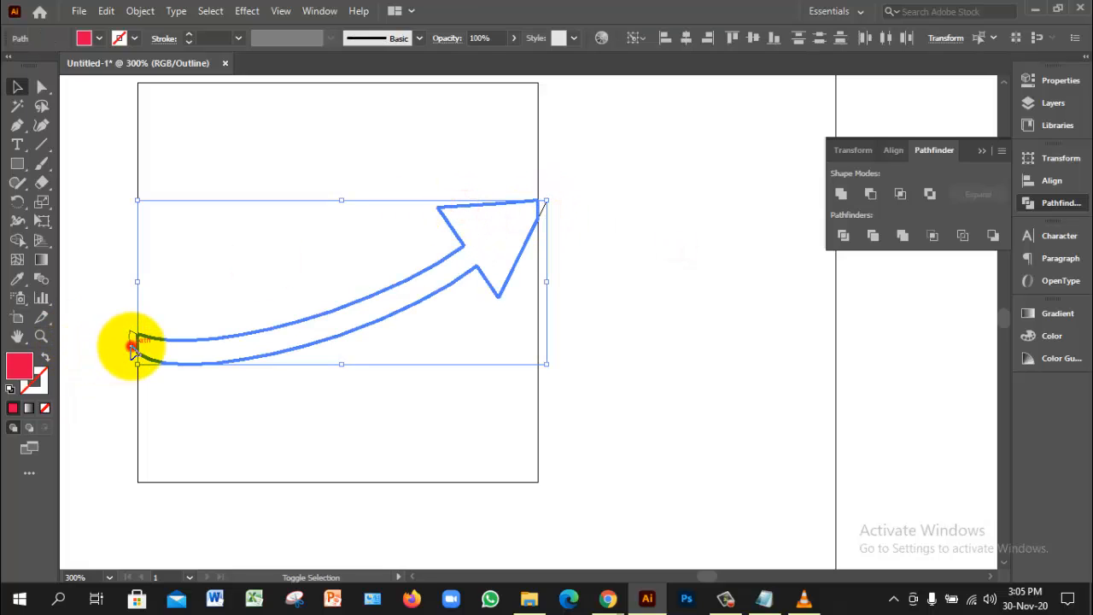
click(517, 317)
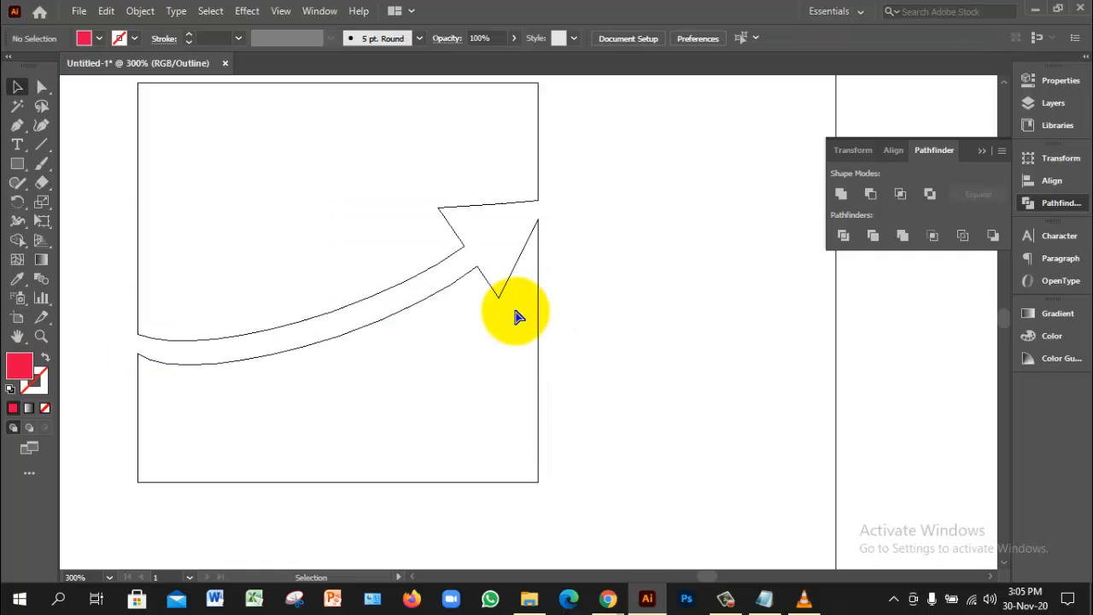
click(515, 313)
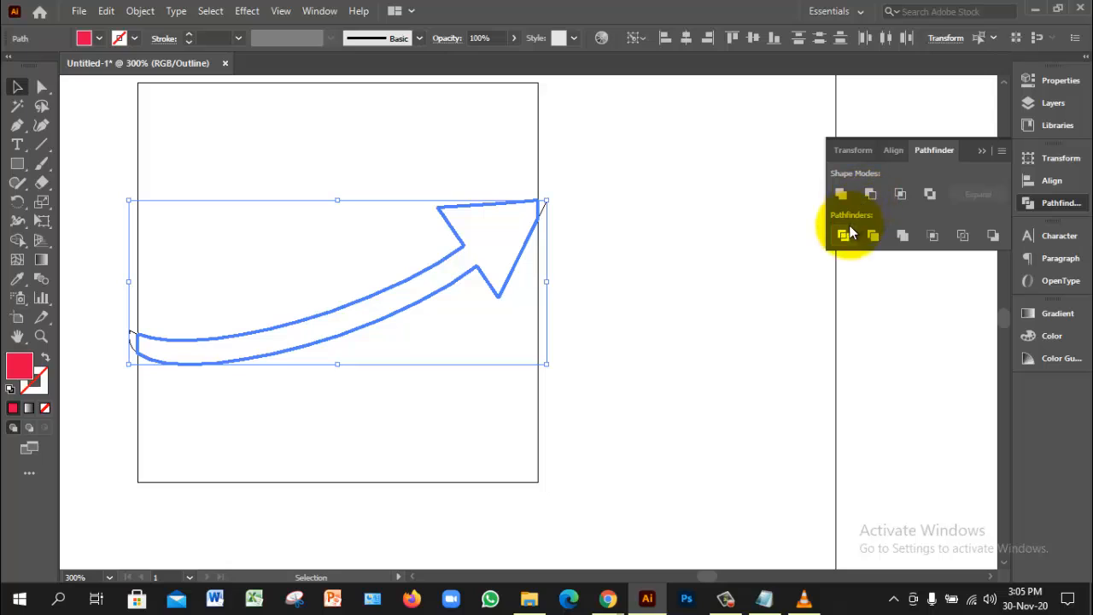
click(840, 193)
click(698, 271)
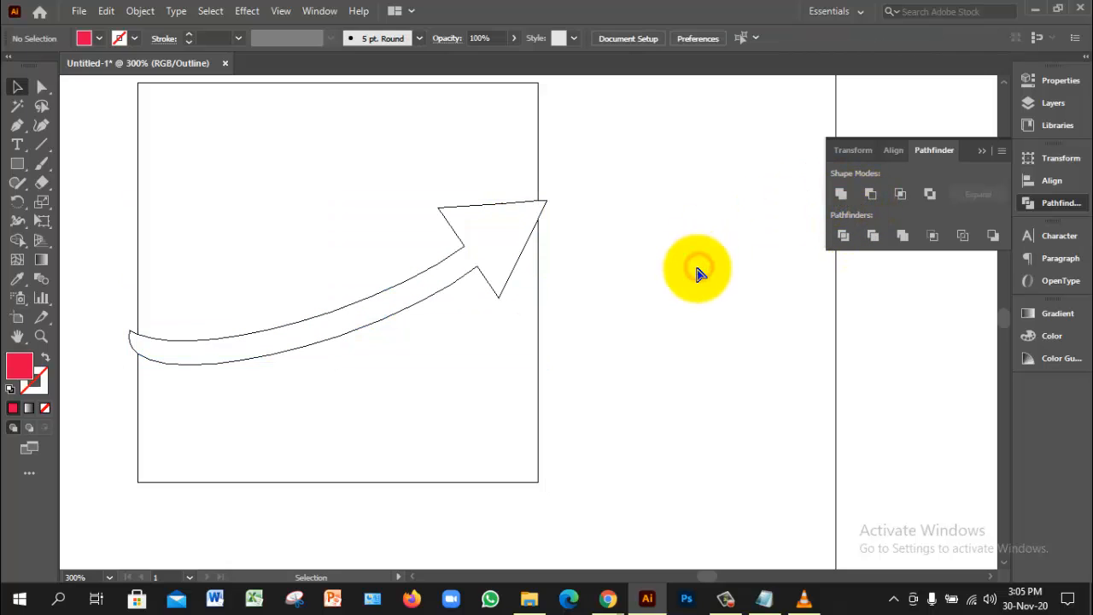
key(ctrl+y)
Try deleting the red arrow from between the blue and orange pieces, and undo the deletion
click(527, 243)
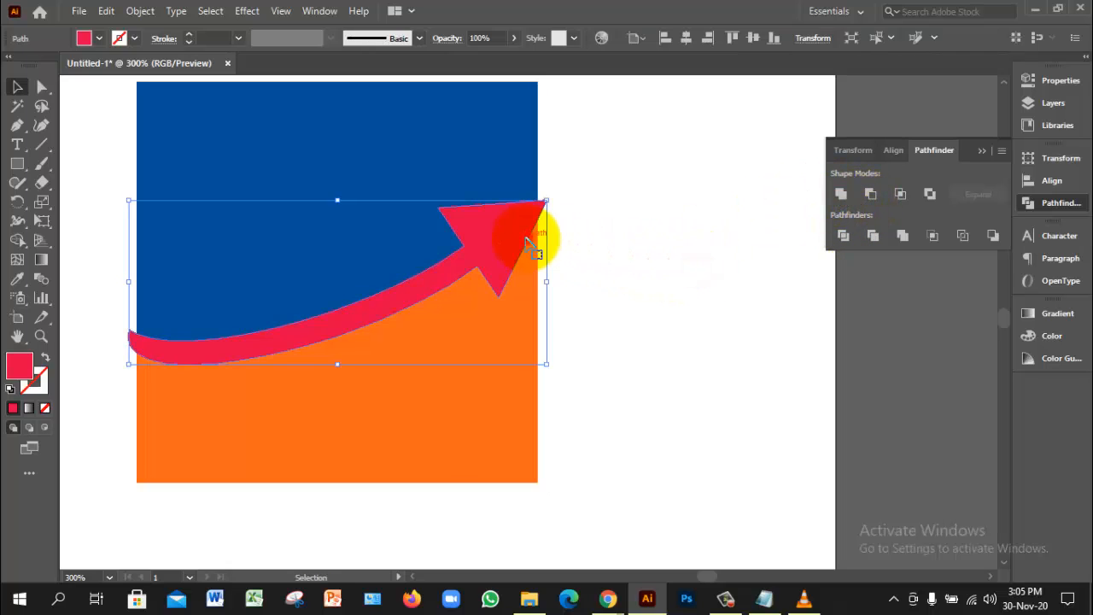
key(Delete)
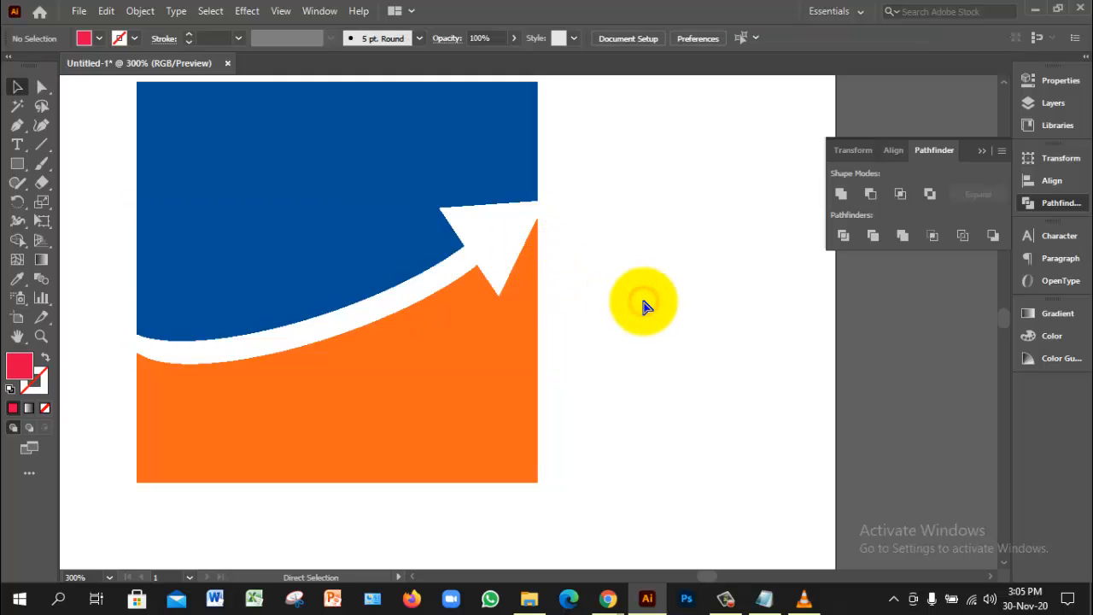
key(ctrl+z)
click(643, 302)
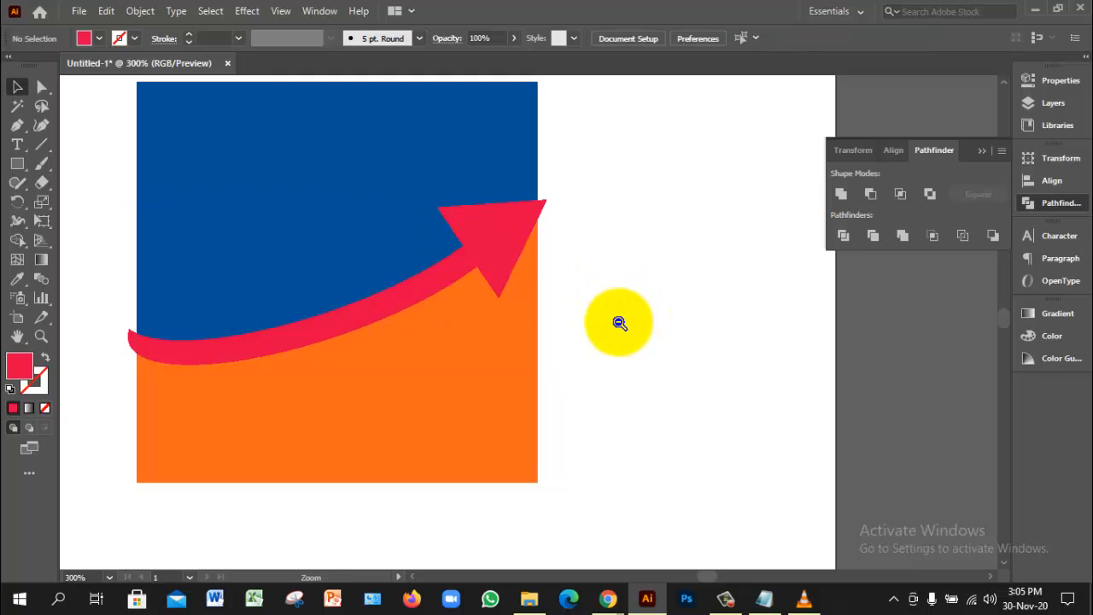
Enlarge the blue and orange pieces together proportionally until their left edge meets the tail end of the arrow
ctrl+alt+click(618, 322)
ctrl+alt+click(618, 322)
drag(383, 327, 523, 353)
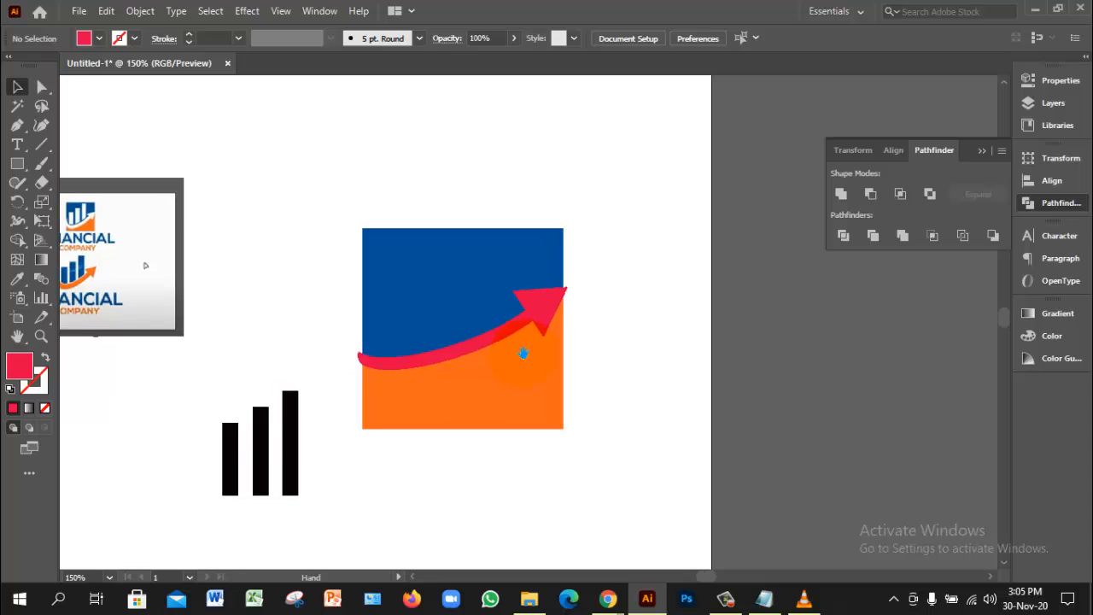
click(462, 399)
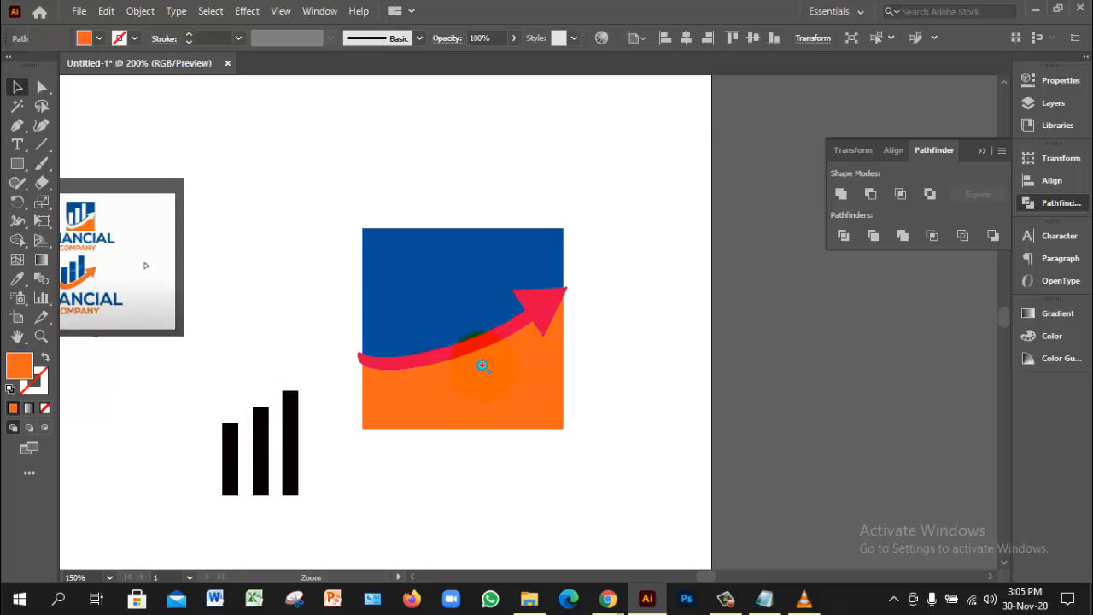
ctrl+click(482, 366)
drag(504, 260, 514, 285)
click(551, 384)
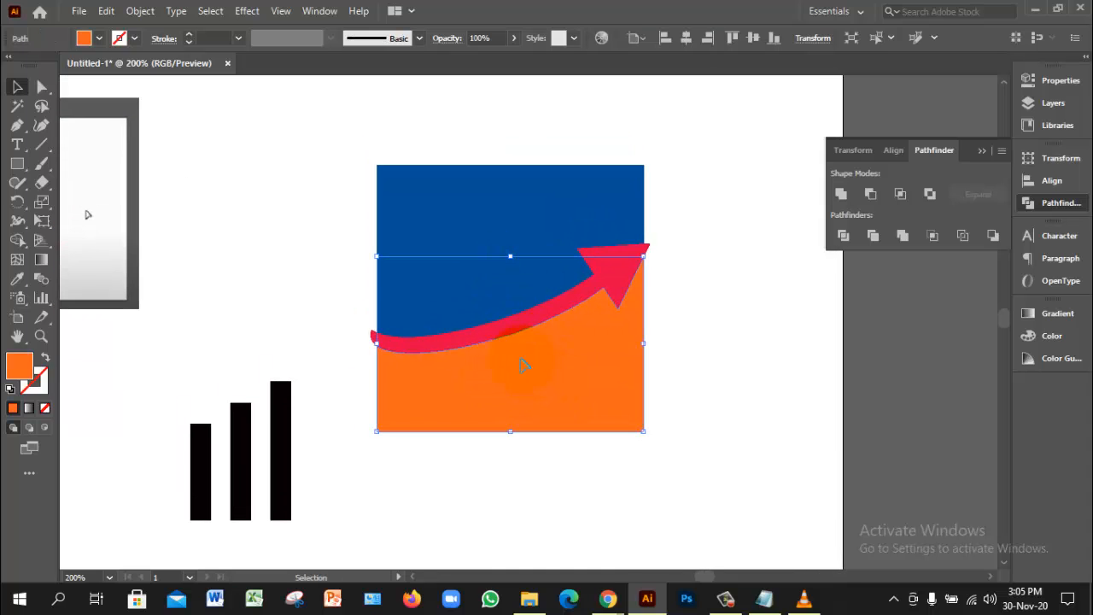
shift+click(478, 214)
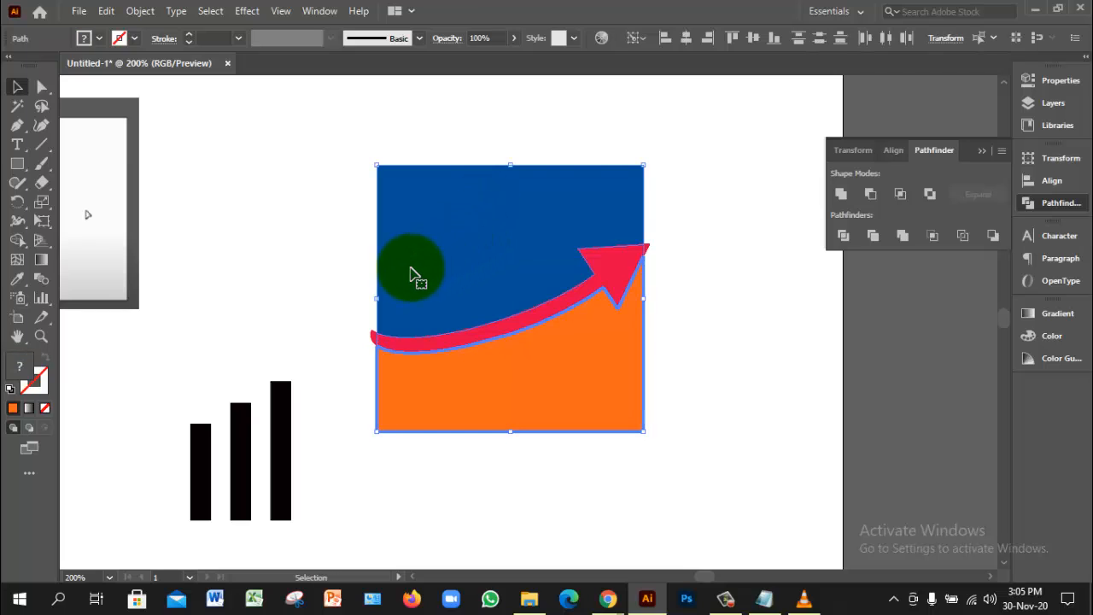
drag(380, 301, 367, 305)
drag(370, 306, 373, 306)
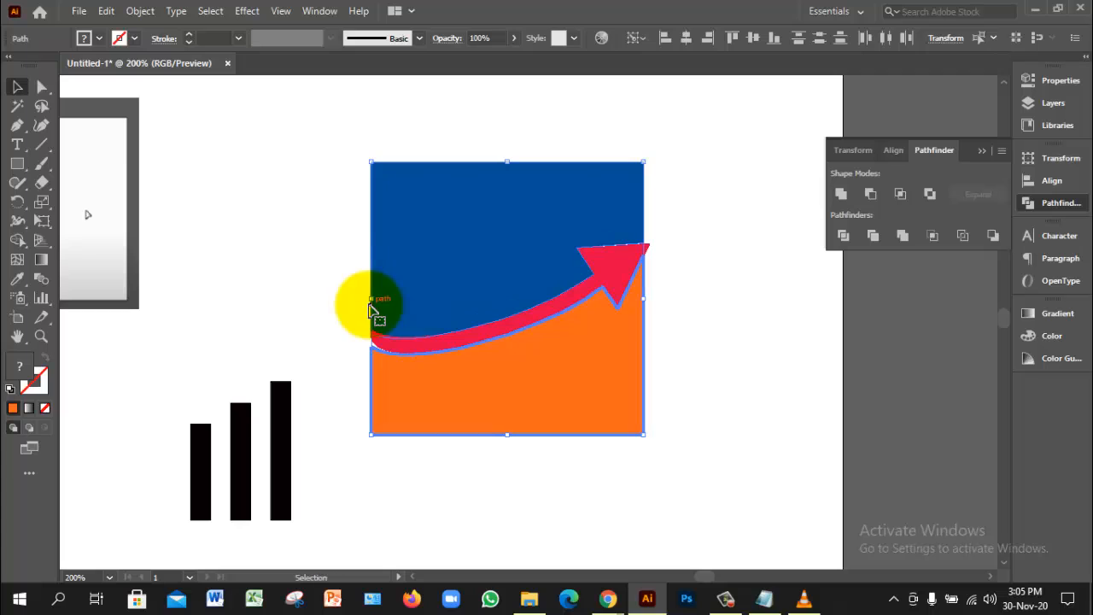
Undo the last enlargement of the blue and orange pieces and leave everything deselected
click(751, 367)
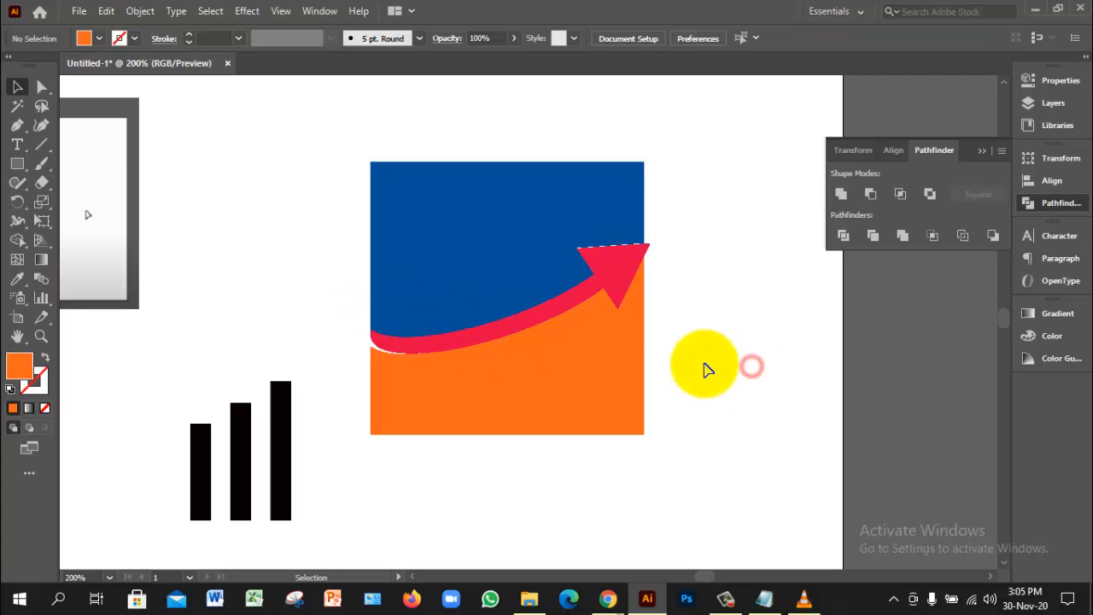
ctrl+click(523, 353)
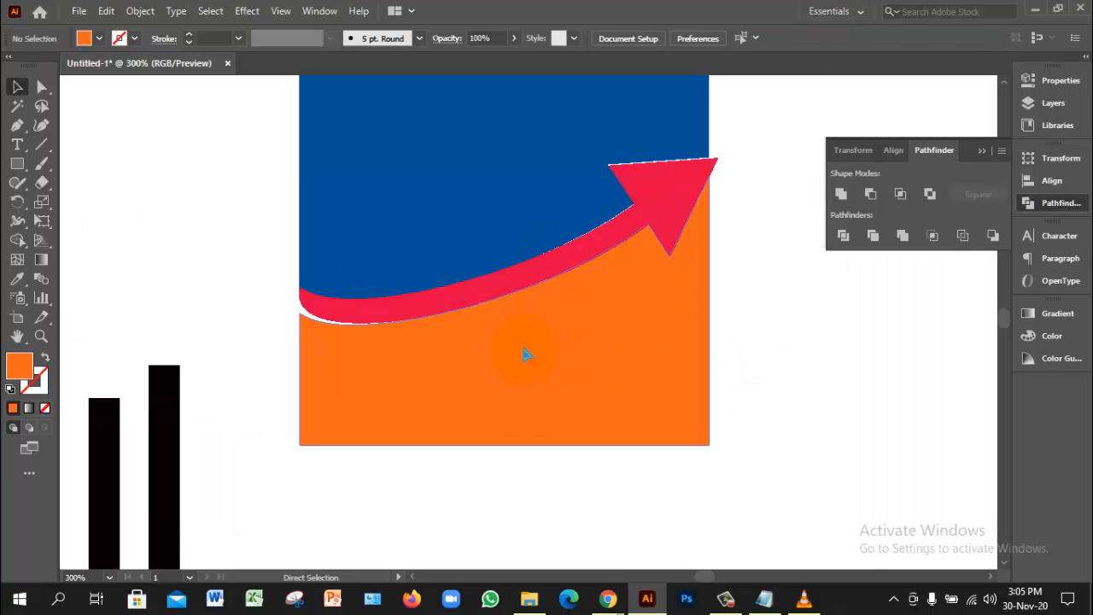
click(523, 349)
click(798, 368)
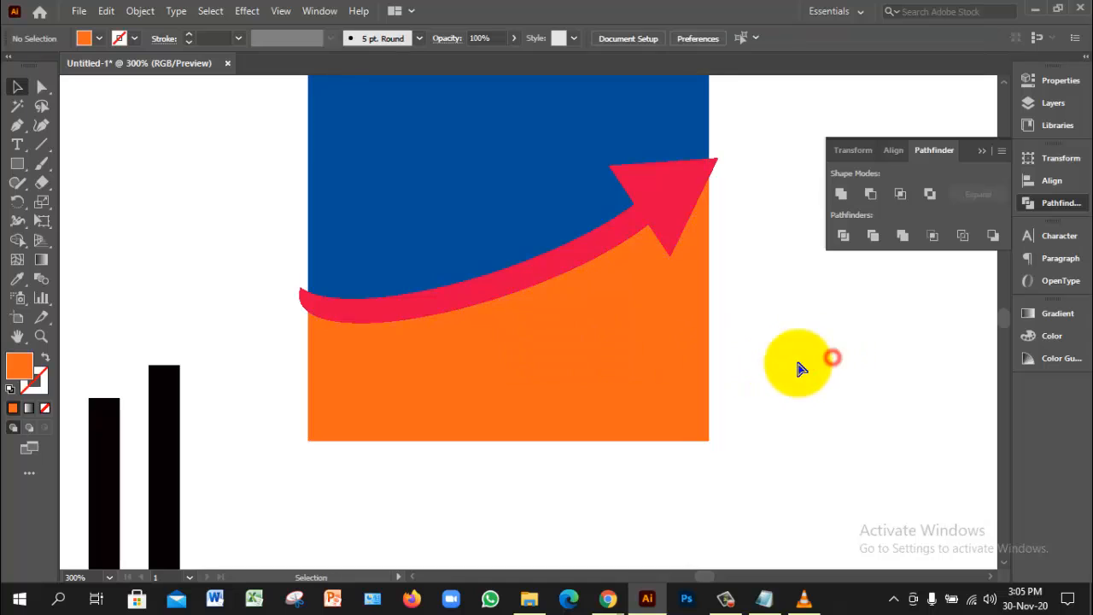
Give the red arrow an off-white stroke with colour F7F5F6
ctrl+alt+click(610, 321)
ctrl+alt+click(610, 322)
drag(474, 263, 528, 273)
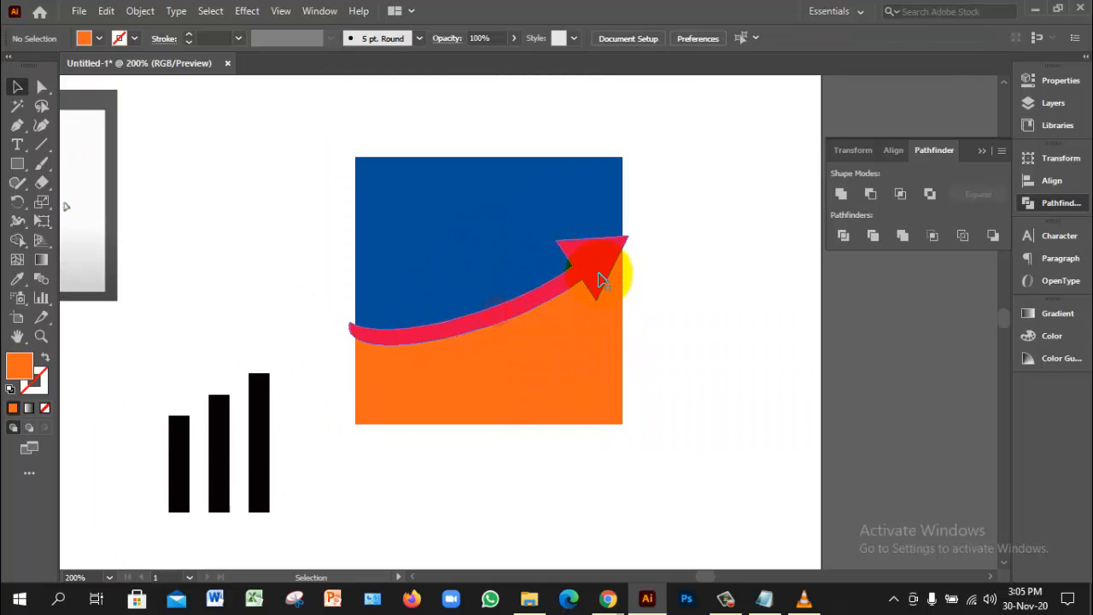
click(621, 271)
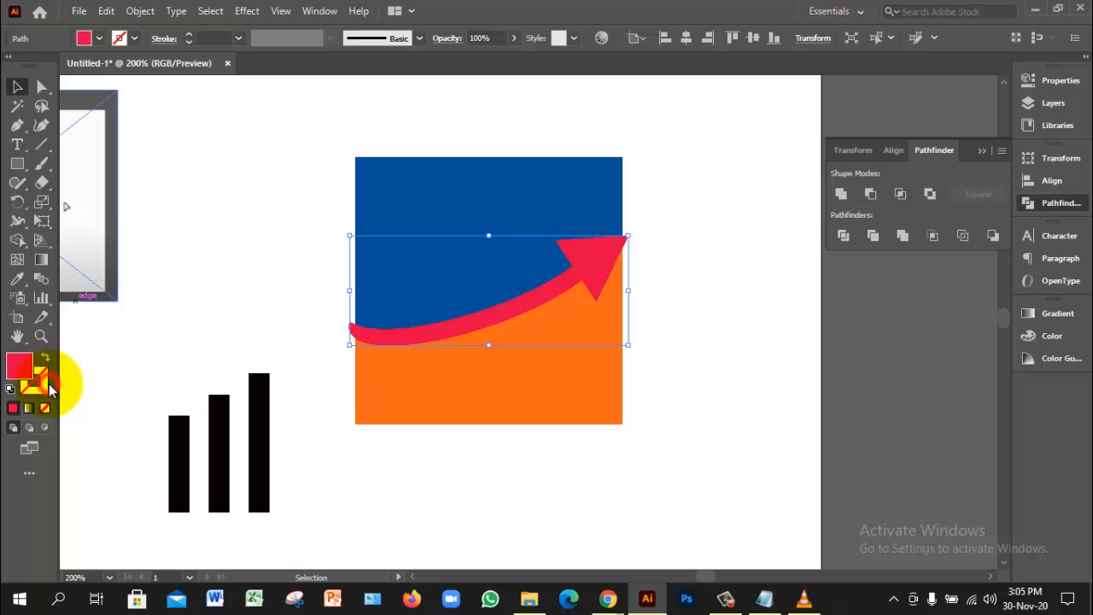
click(46, 391)
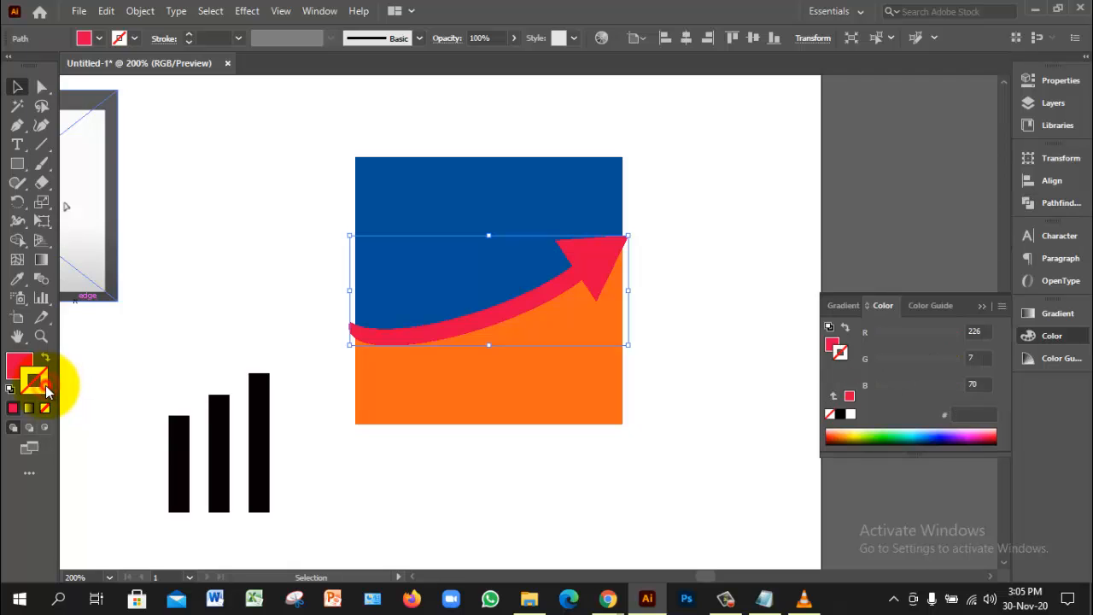
double_click(46, 391)
click(661, 136)
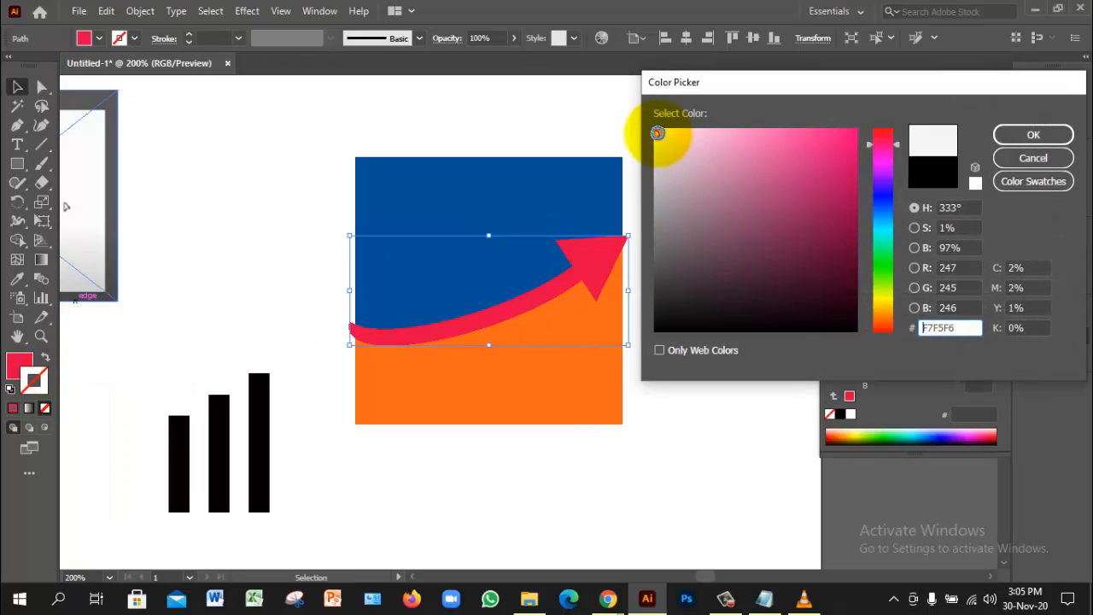
click(1030, 135)
Set the arrow's stroke weight to 3 pt after trying 5 pt, and deselect it
click(238, 38)
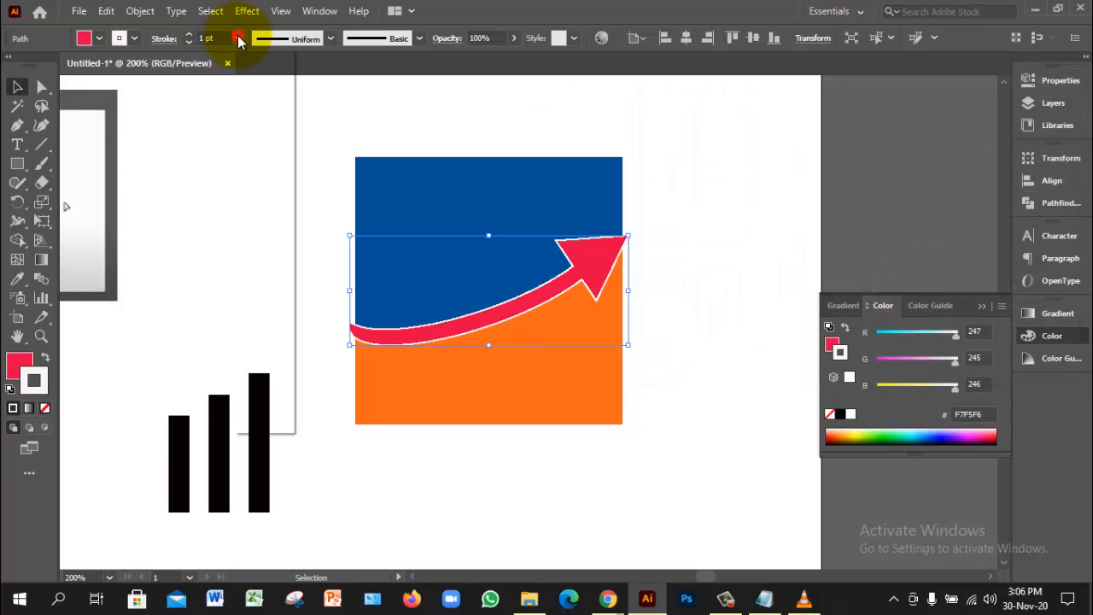
click(256, 176)
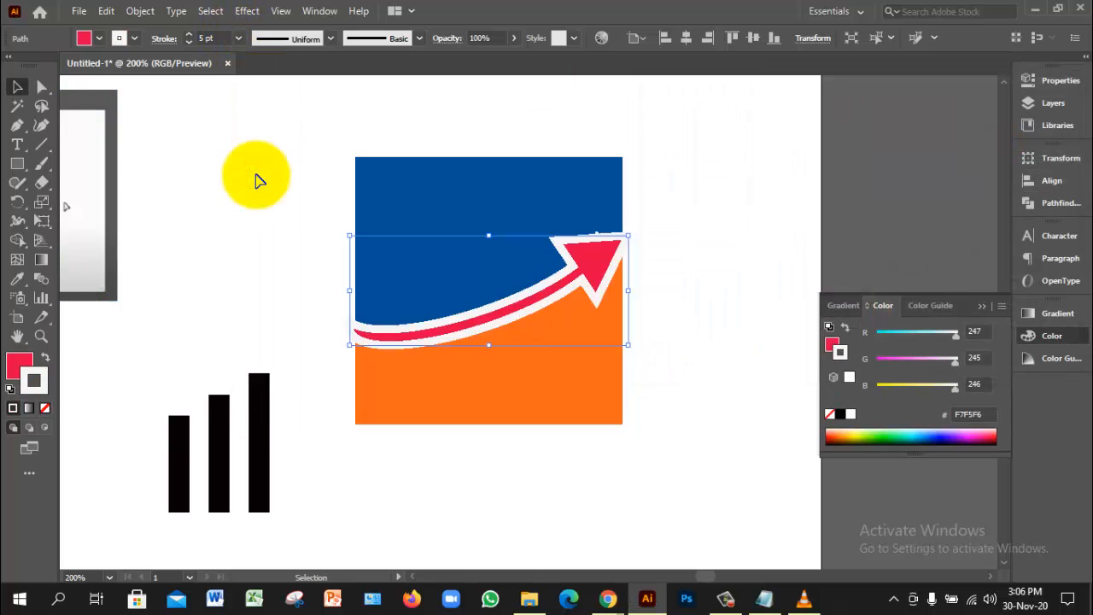
click(238, 38)
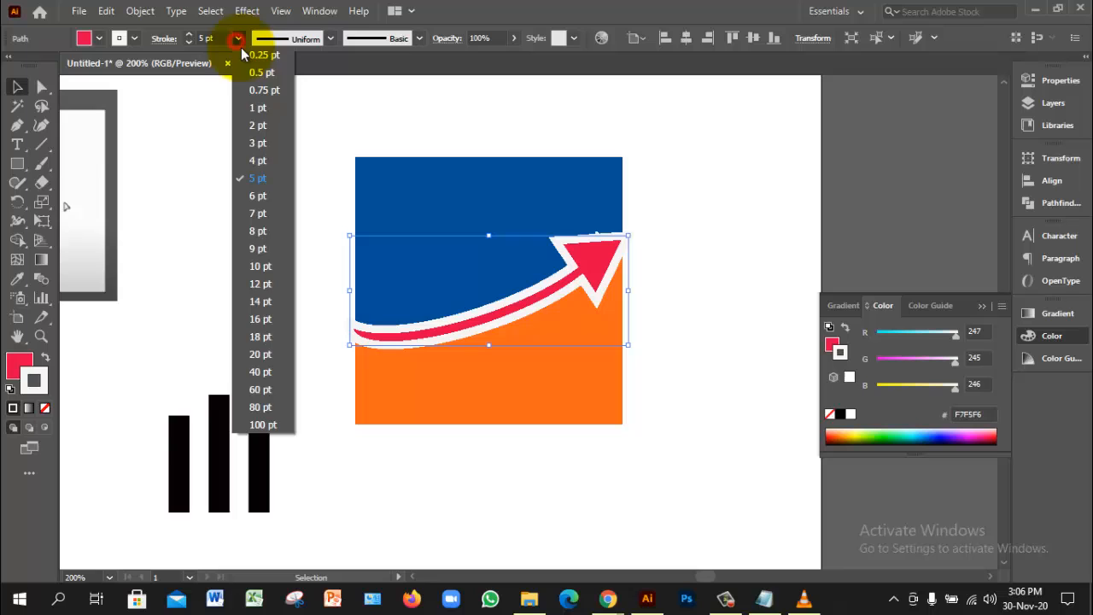
click(257, 143)
click(293, 249)
click(668, 230)
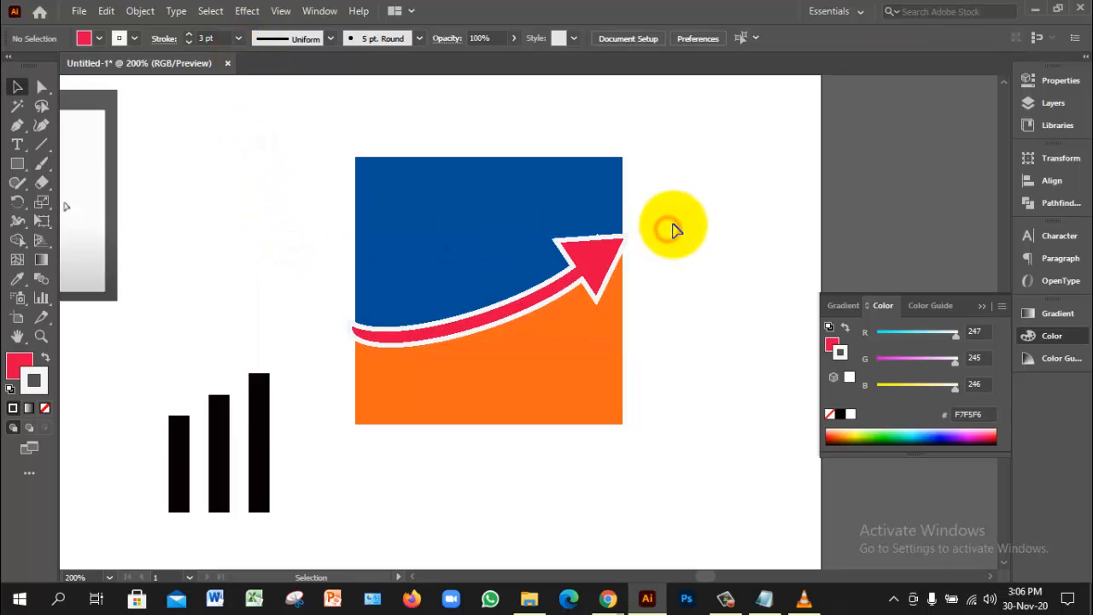
Move the group of three black bars onto the blue piece and bring it to the front
ctrl+alt+click(521, 342)
drag(502, 281, 567, 291)
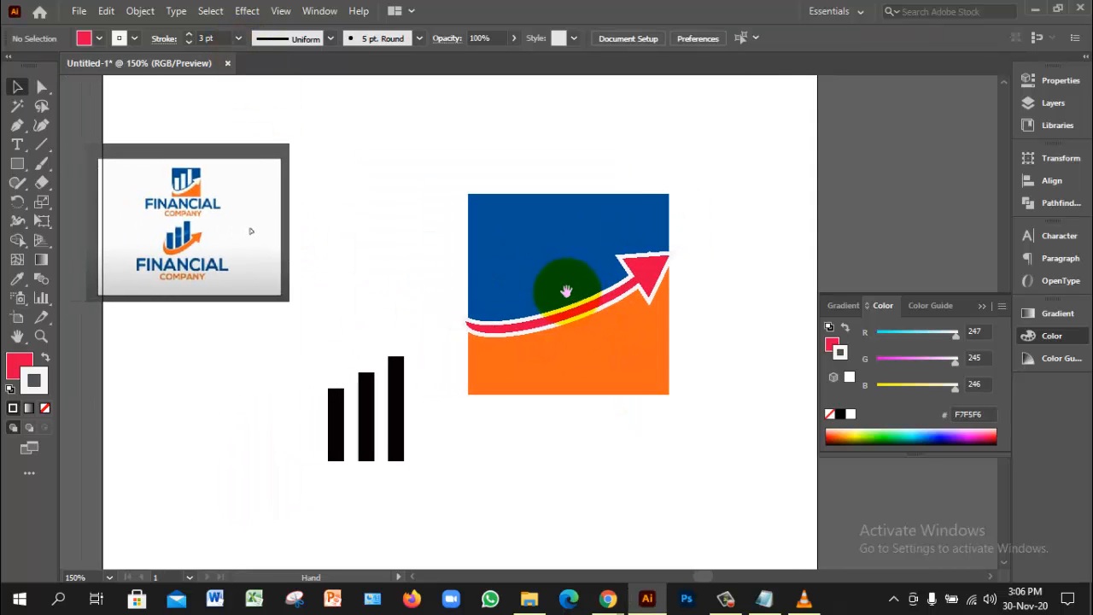
click(364, 262)
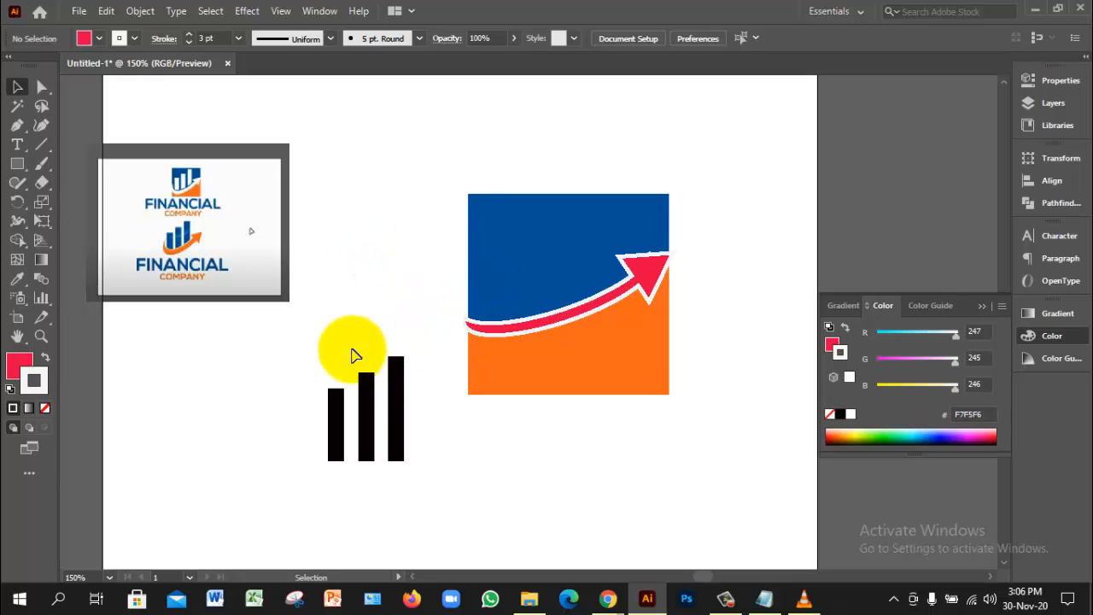
click(341, 324)
drag(287, 373, 579, 308)
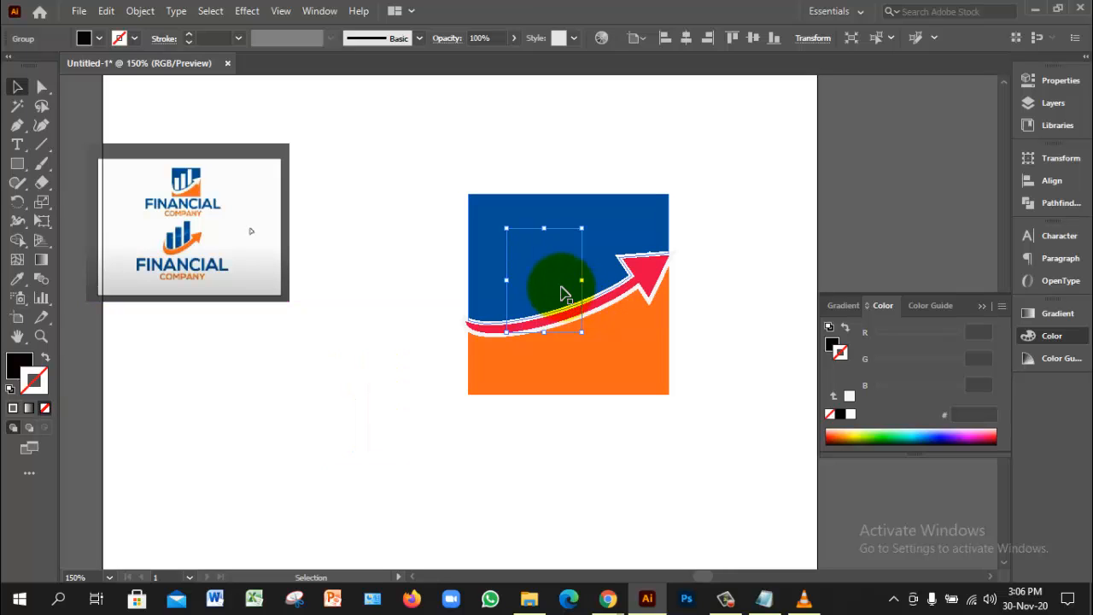
right_click(563, 279)
mouse_move(620, 479)
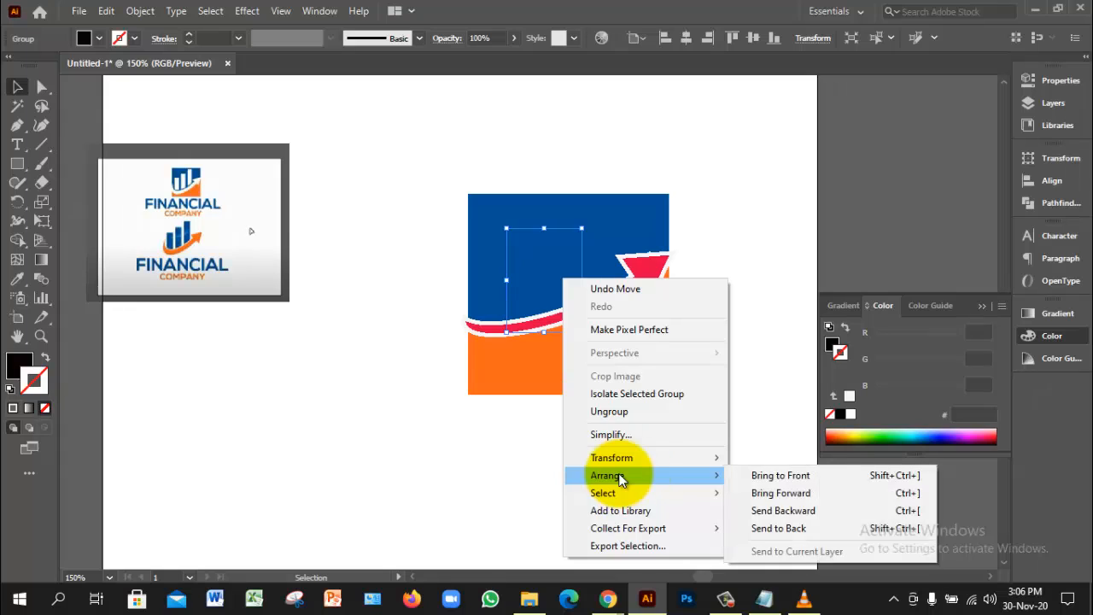
click(804, 479)
click(745, 463)
Try centring the blue piece horizontally on the black bars as the key object, and undo the alignment
ctrl+click(586, 351)
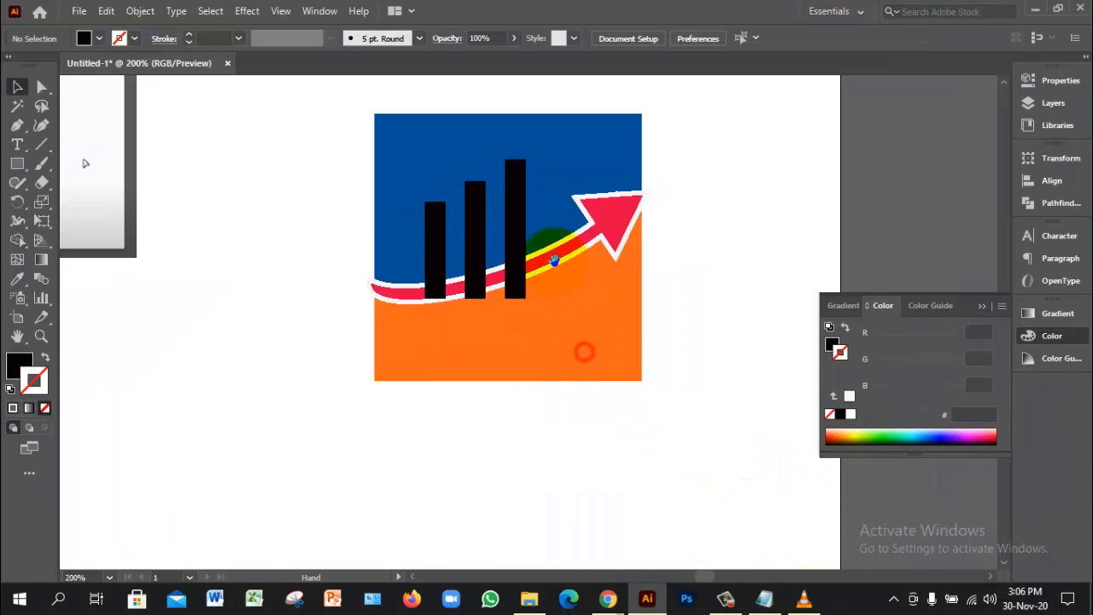
drag(532, 197, 554, 262)
click(530, 277)
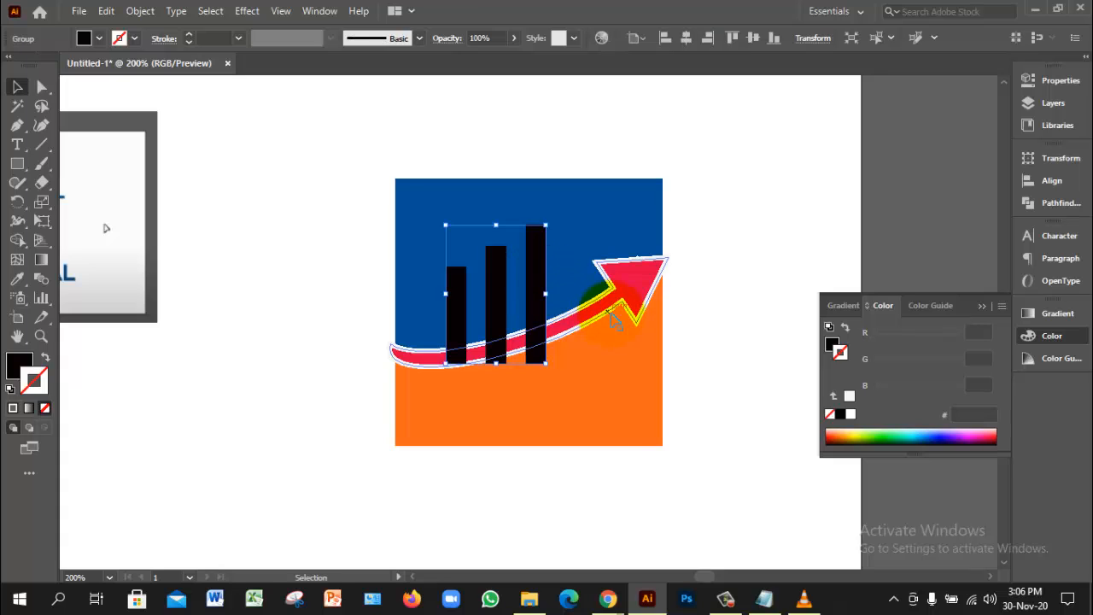
shift+click(600, 213)
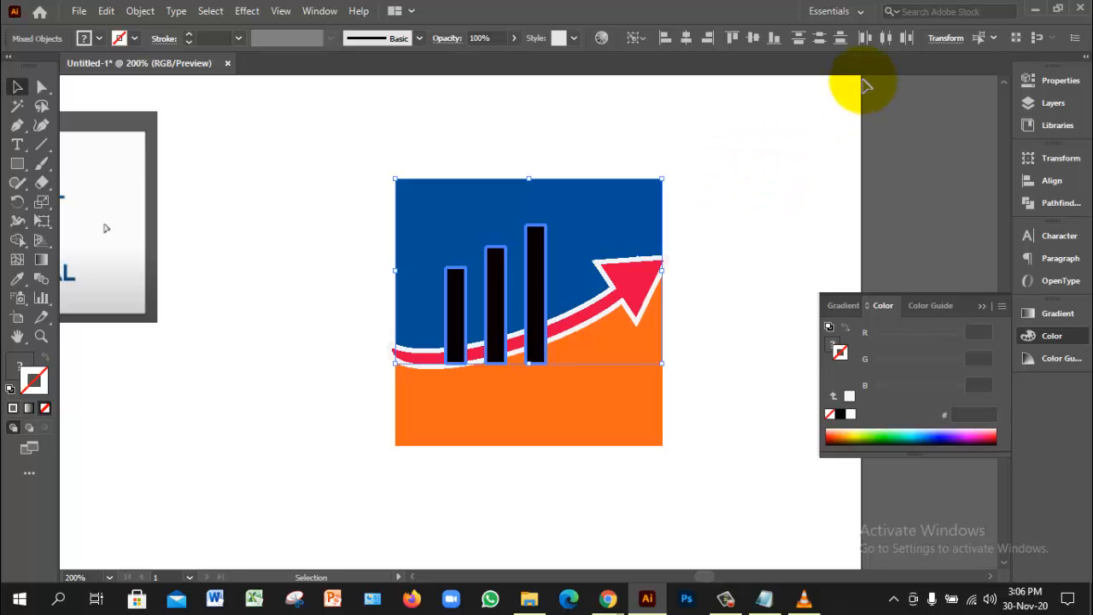
click(690, 39)
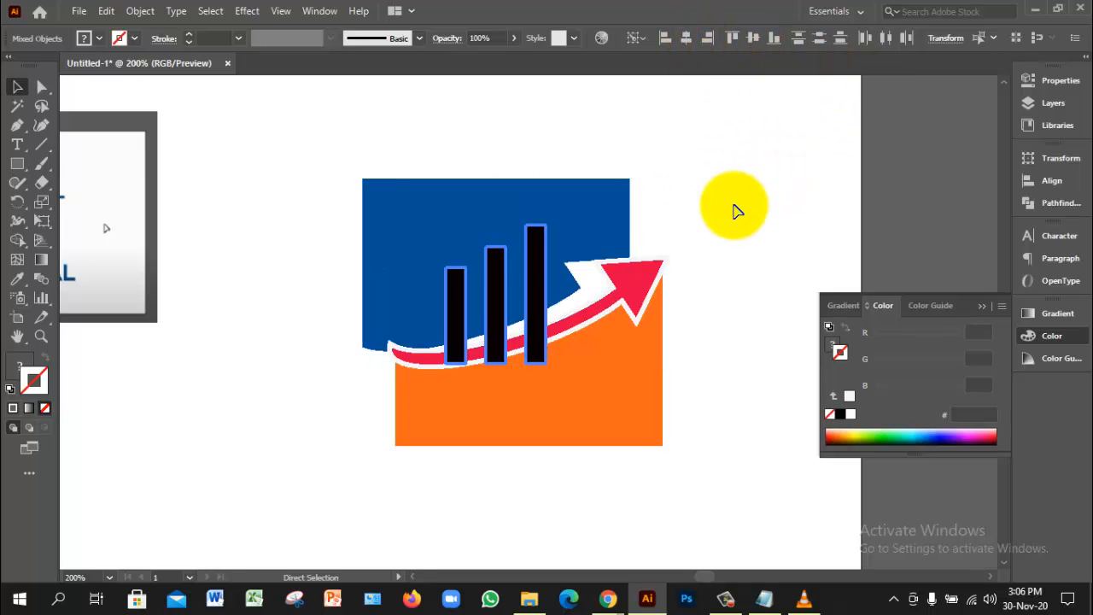
key(ctrl+z)
Centre the black bars horizontally and vertically on the blue piece, using the blue piece as the key object
click(607, 217)
click(686, 37)
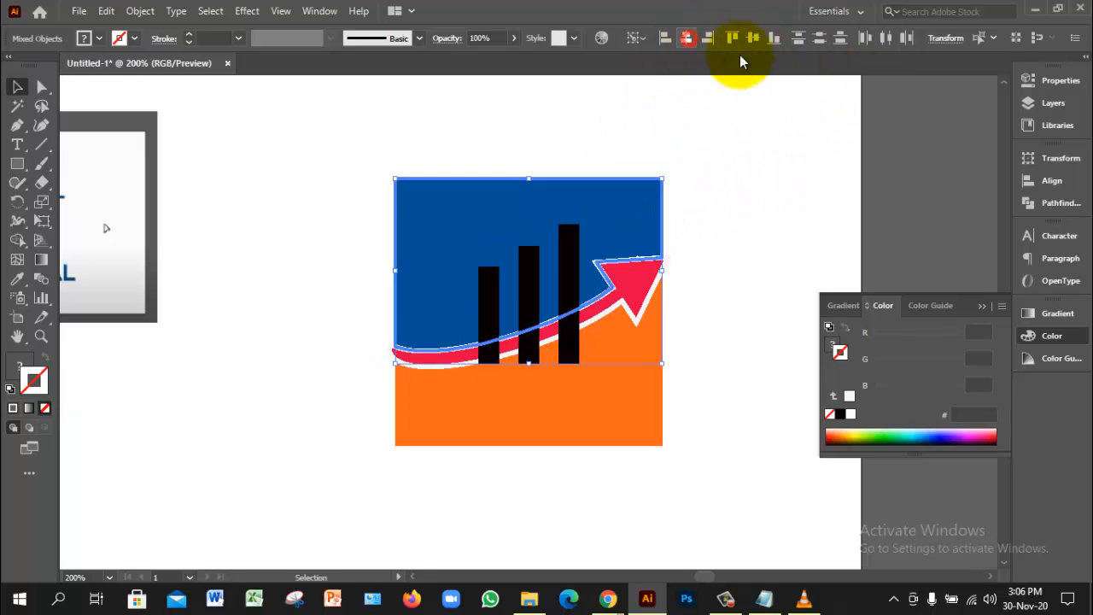
click(755, 39)
click(756, 228)
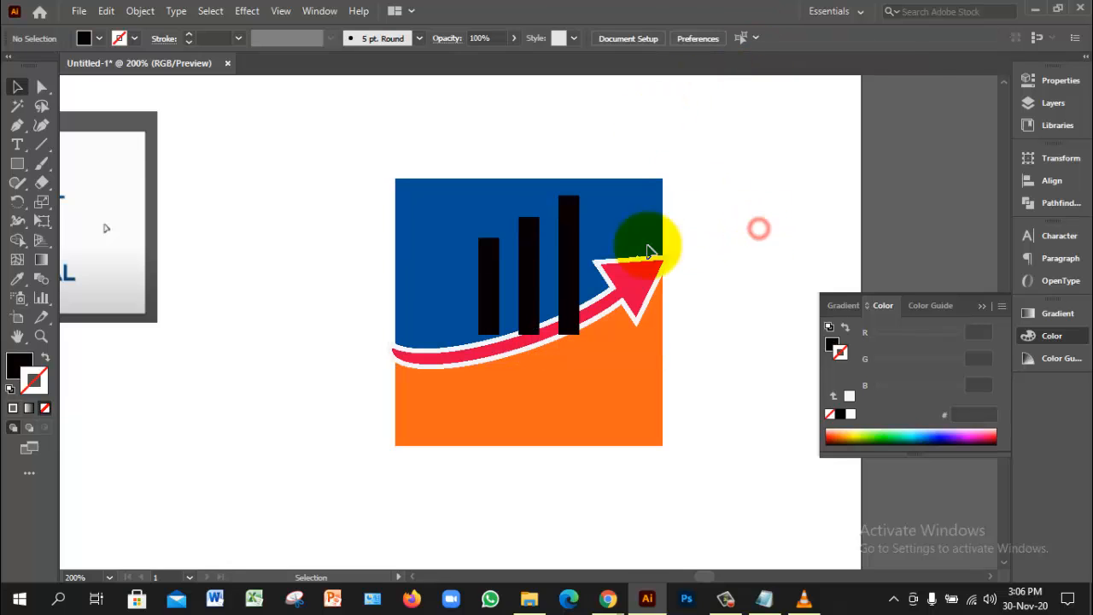
Move the black bars down until their bases overlap the arrow, and bring the arrow in front of them
click(572, 283)
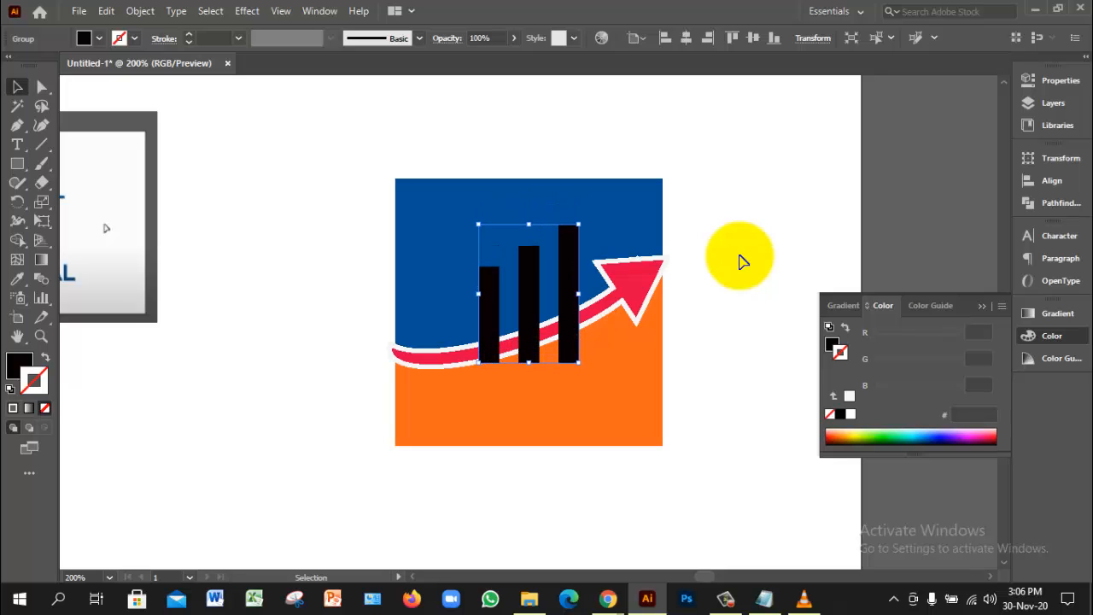
click(741, 261)
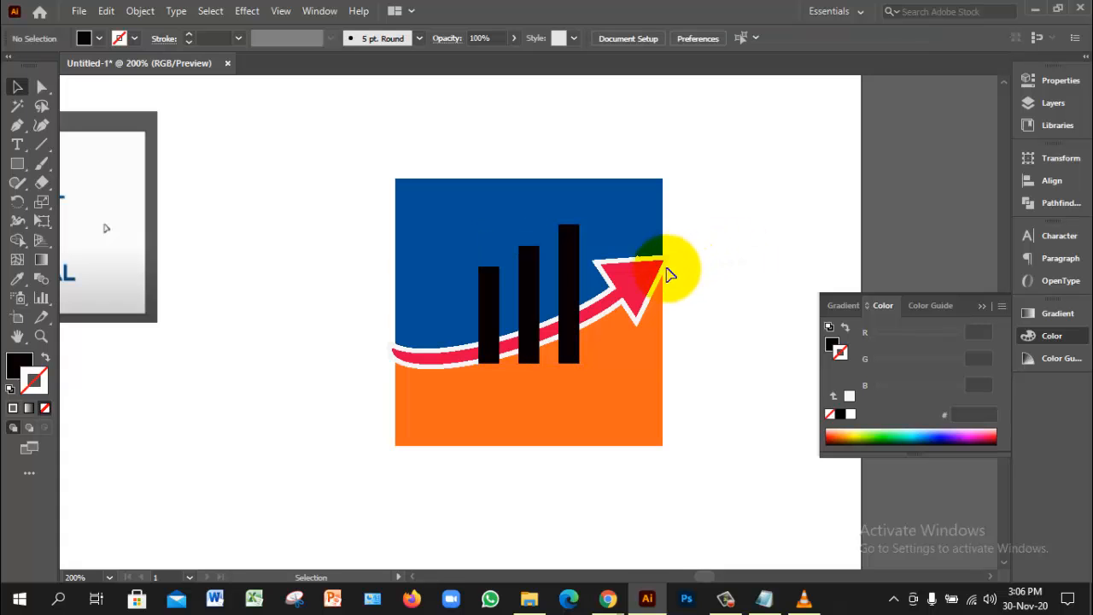
click(649, 275)
right_click(639, 277)
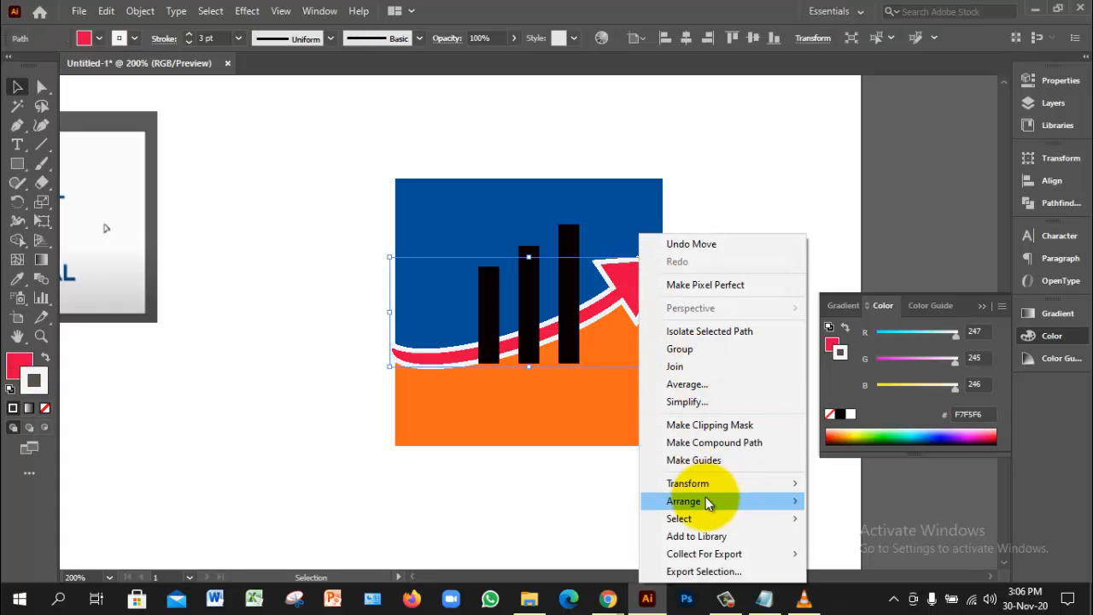
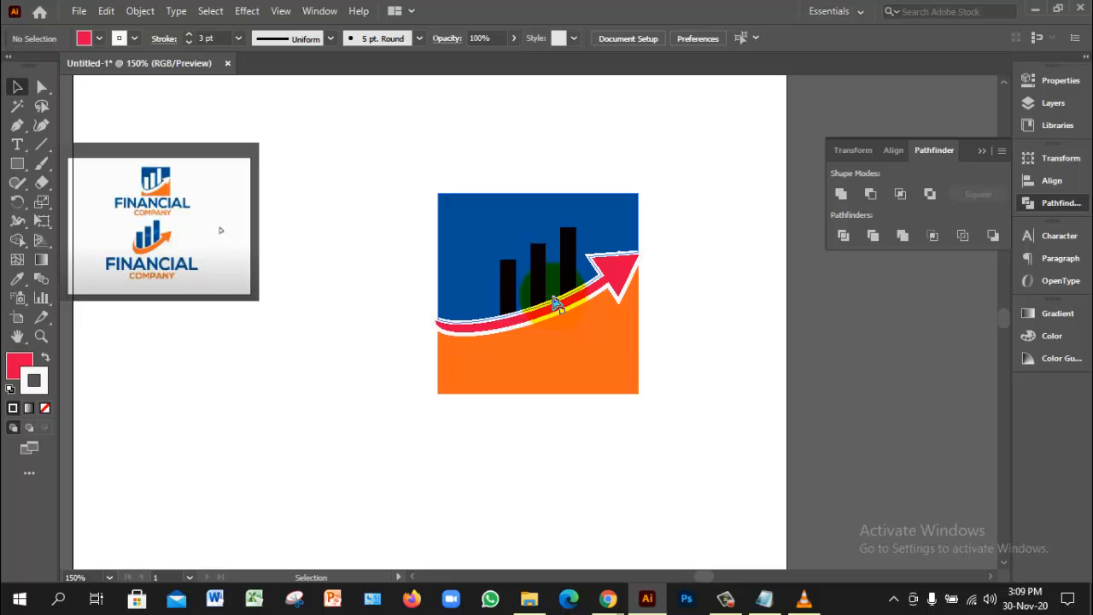
Change the red arrow's fill to off-white F9F7F8 to match its stroke
ctrl+click(540, 289)
drag(554, 388, 542, 334)
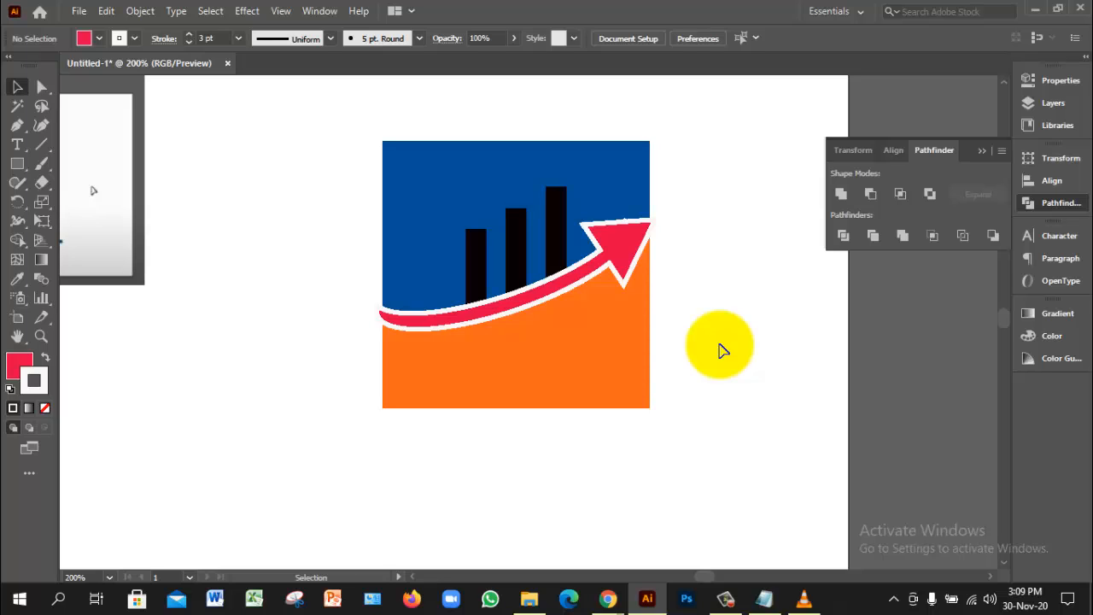
click(628, 252)
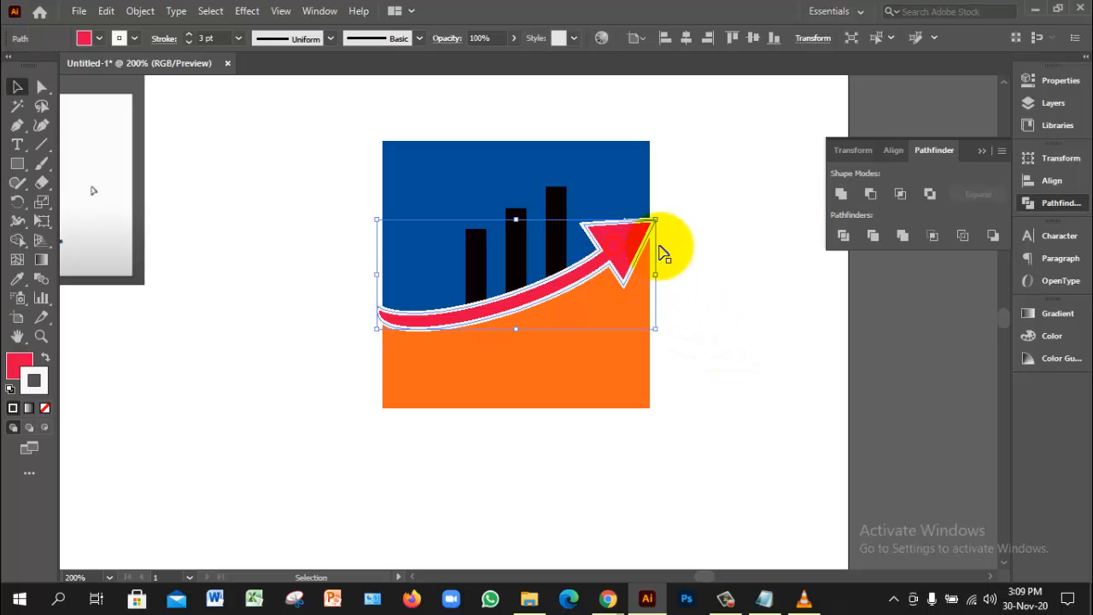
double_click(21, 366)
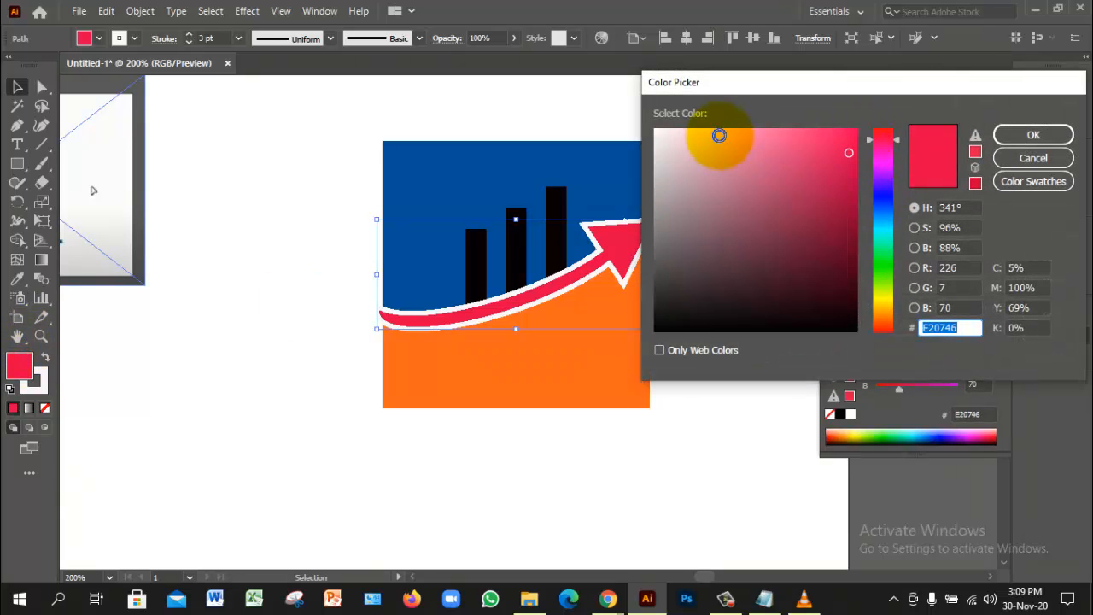
click(656, 130)
click(1004, 135)
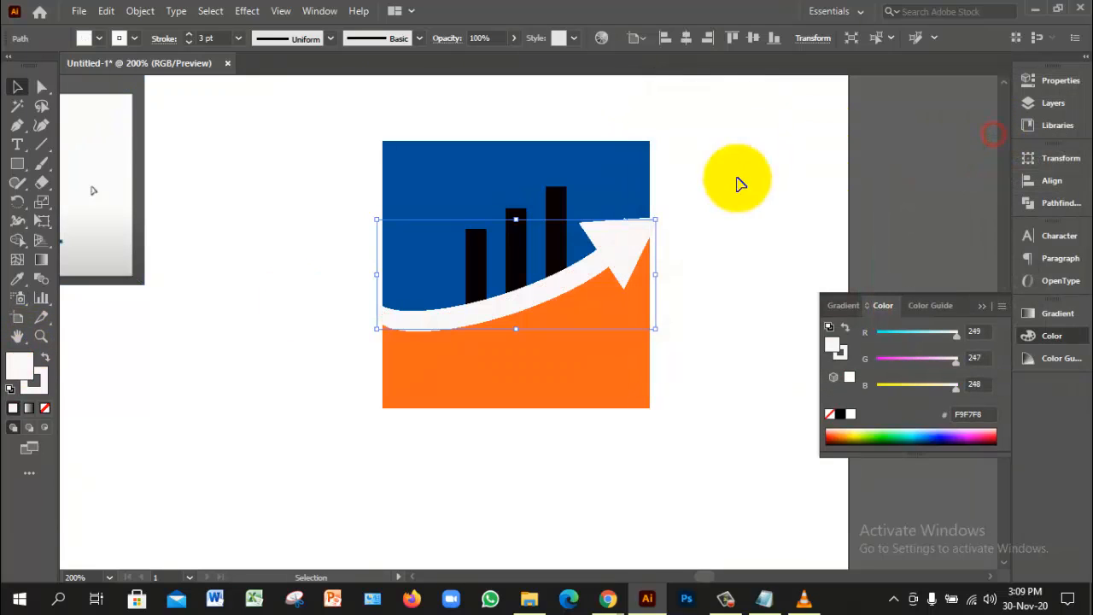
click(753, 277)
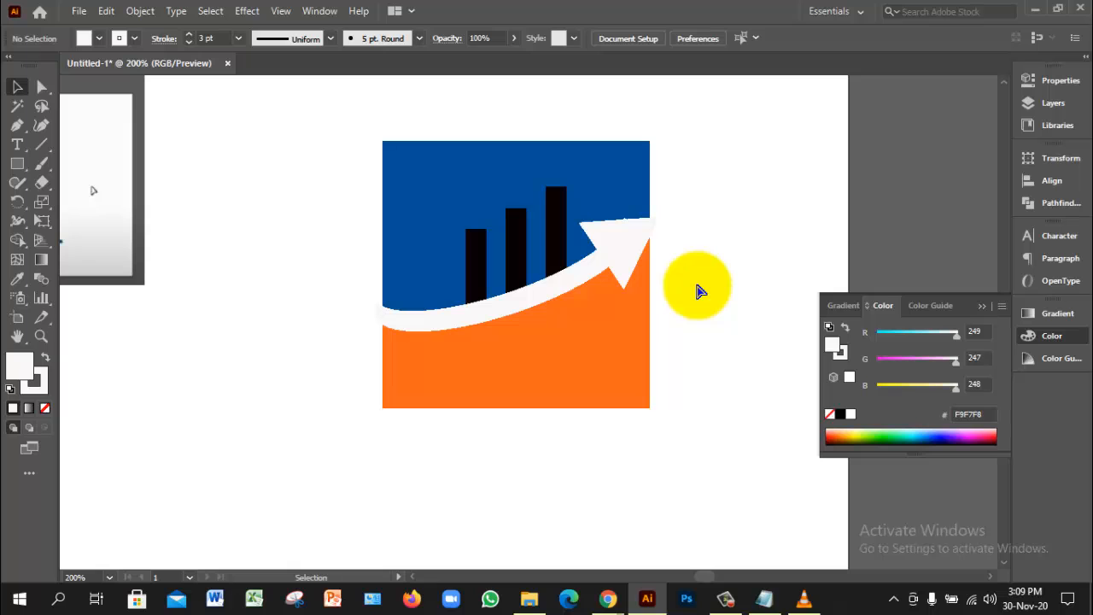
ctrl+alt+click(638, 286)
ctrl+alt+click(638, 286)
drag(464, 302, 570, 301)
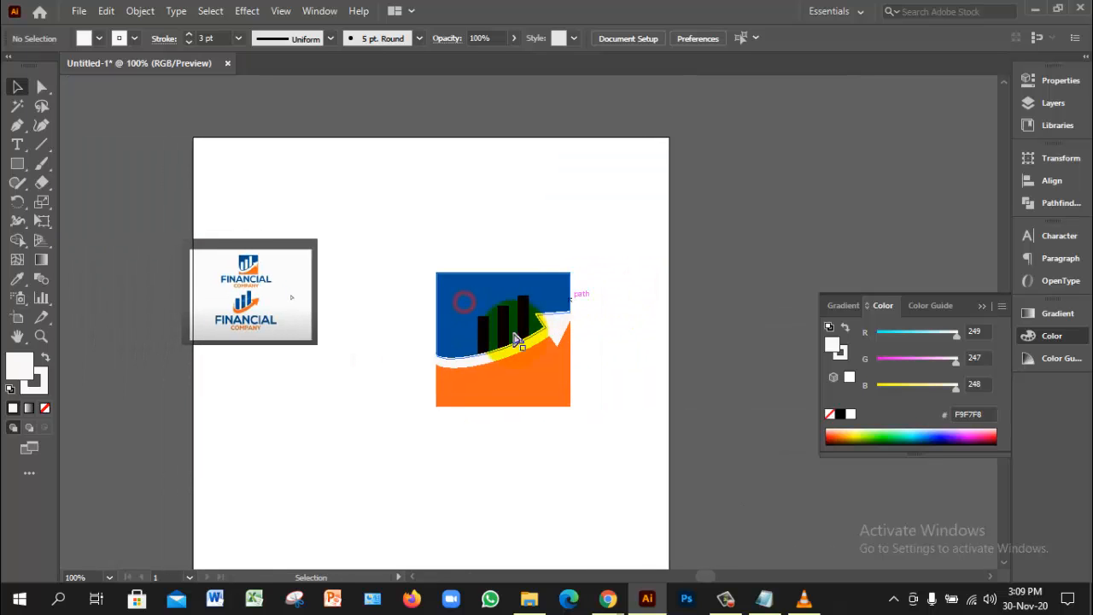
ctrl+click(518, 347)
ctrl+click(518, 348)
click(717, 275)
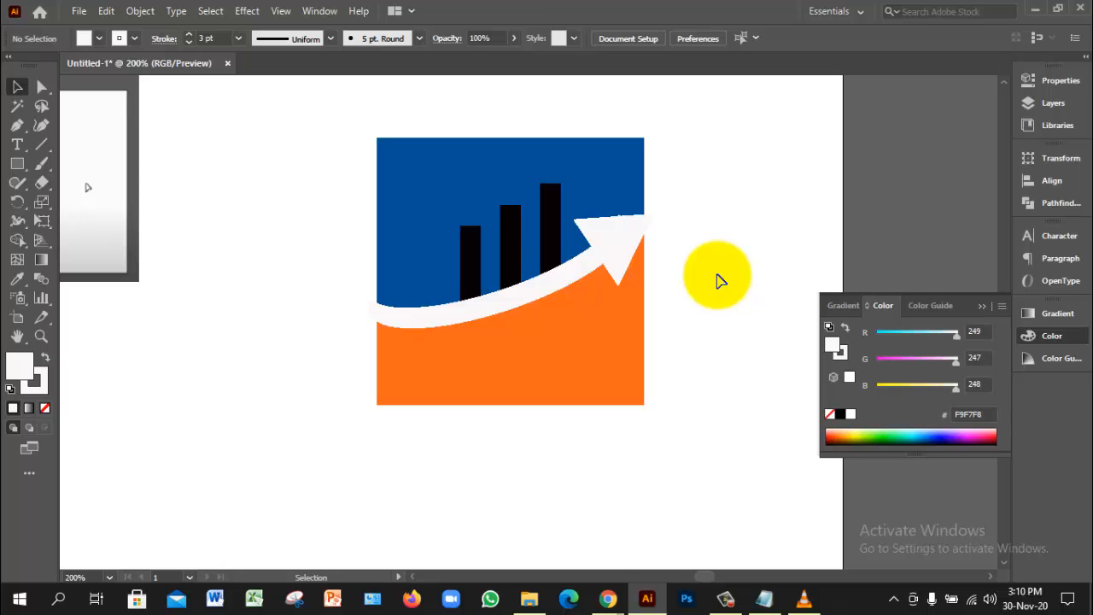
click(726, 599)
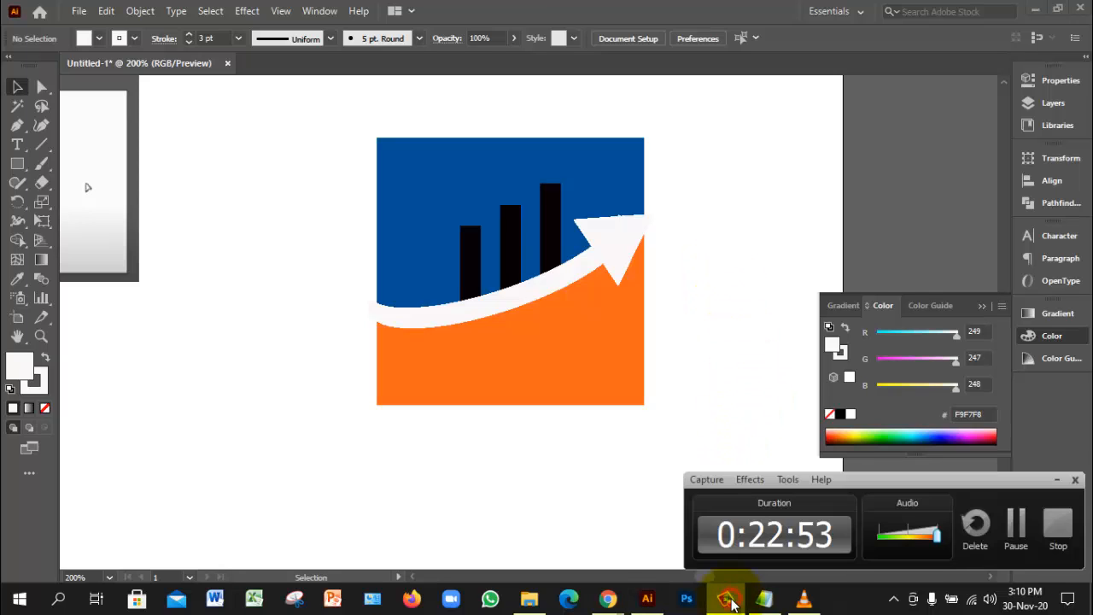
click(727, 599)
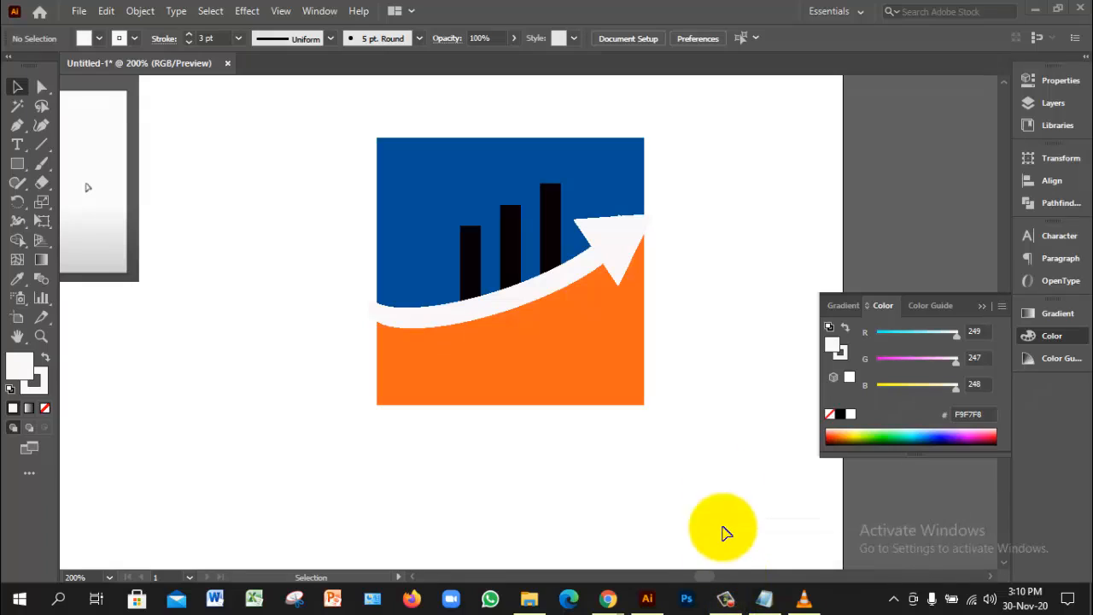
click(715, 376)
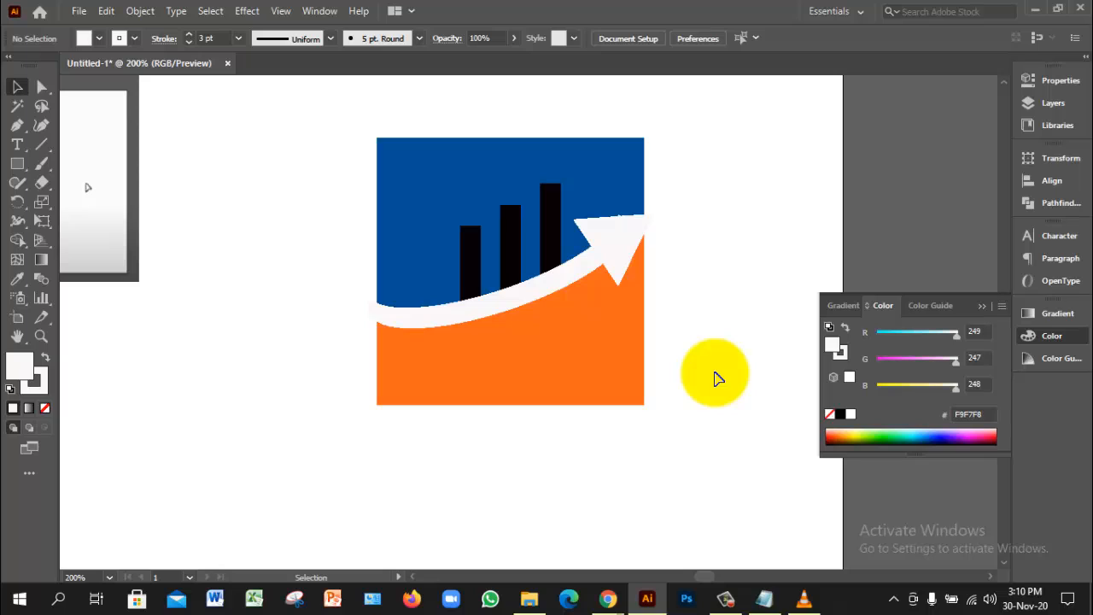
Undo the arrow's off-white fill and stroke, and the removal of the bar parts below the arrow
key(ctrl+z)
key(ctrl+z)
key(ctrl+z)
key(ctrl+z)
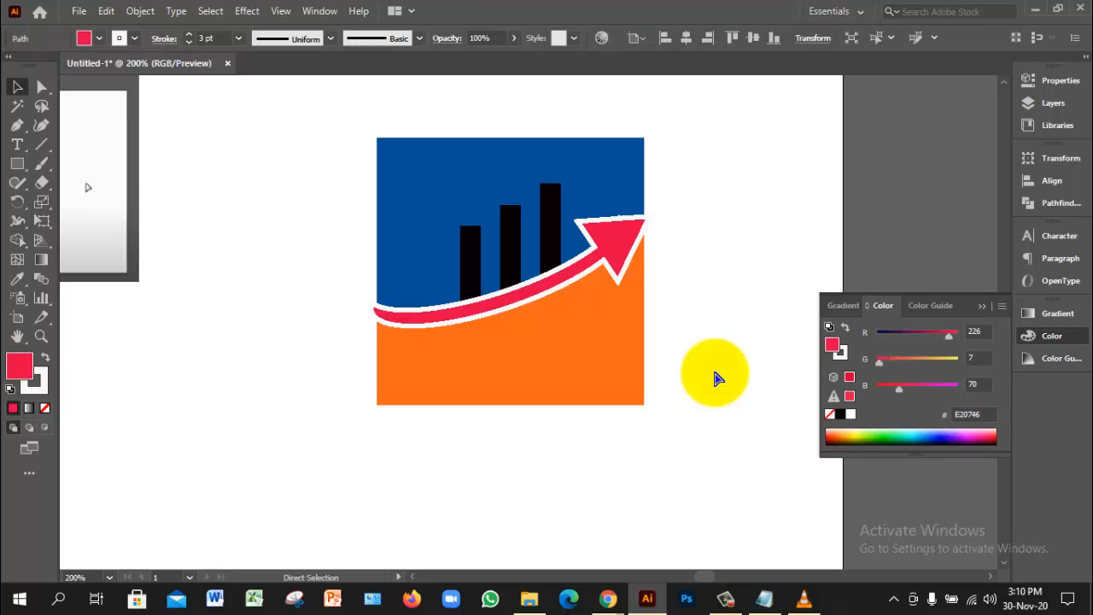
key(ctrl+z)
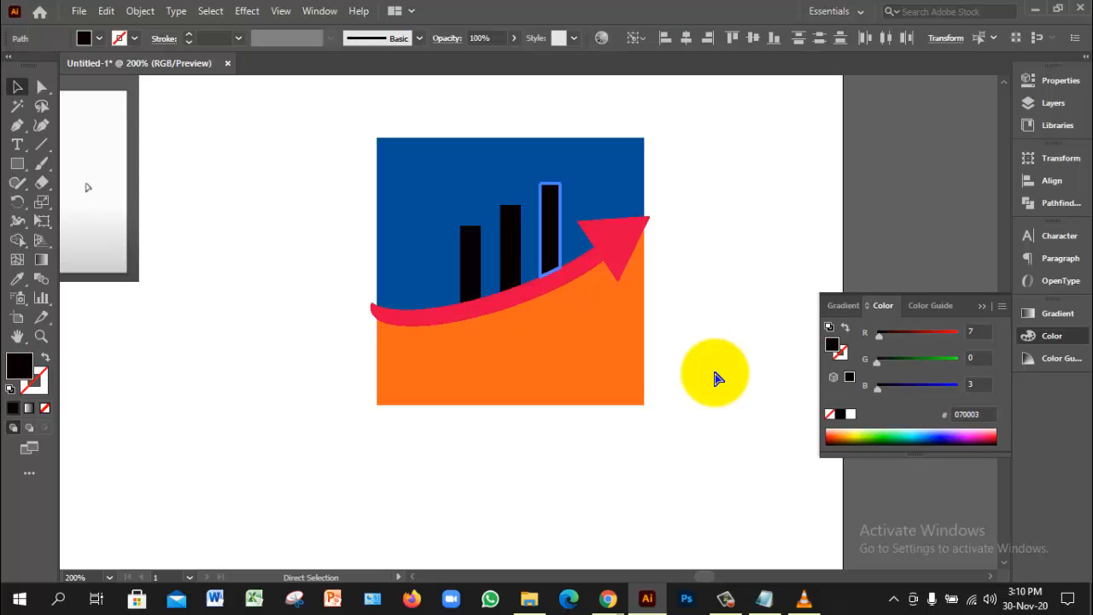
key(ctrl+z)
key(ctrl+z)
key(ctrl+z)
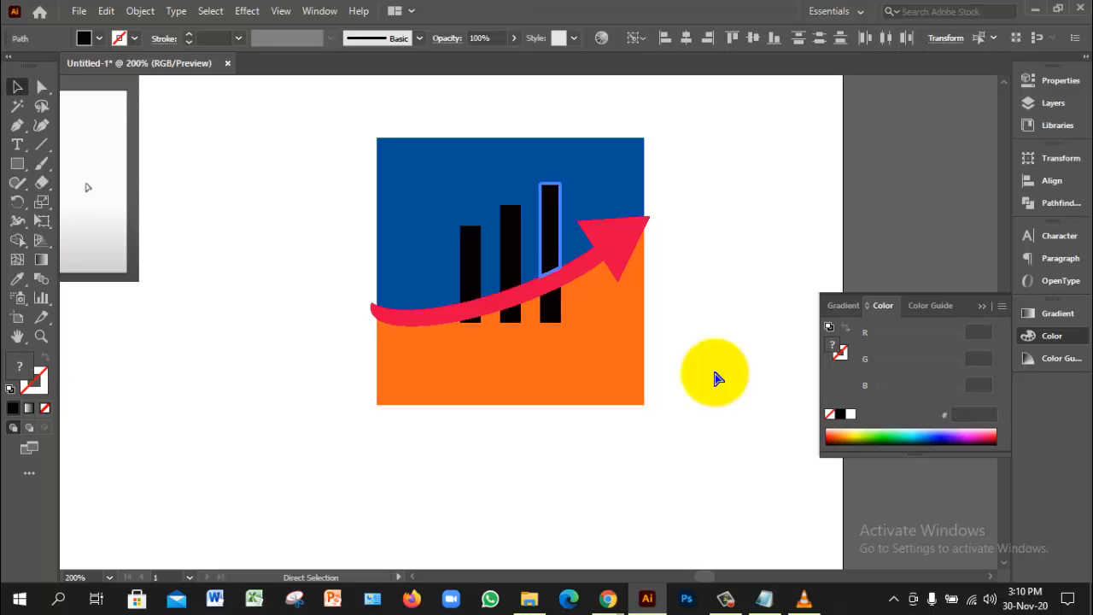
Remove the parts of the three black bars below the red arrow with the Shape Builder tool, and deselect everything
click(687, 285)
click(618, 249)
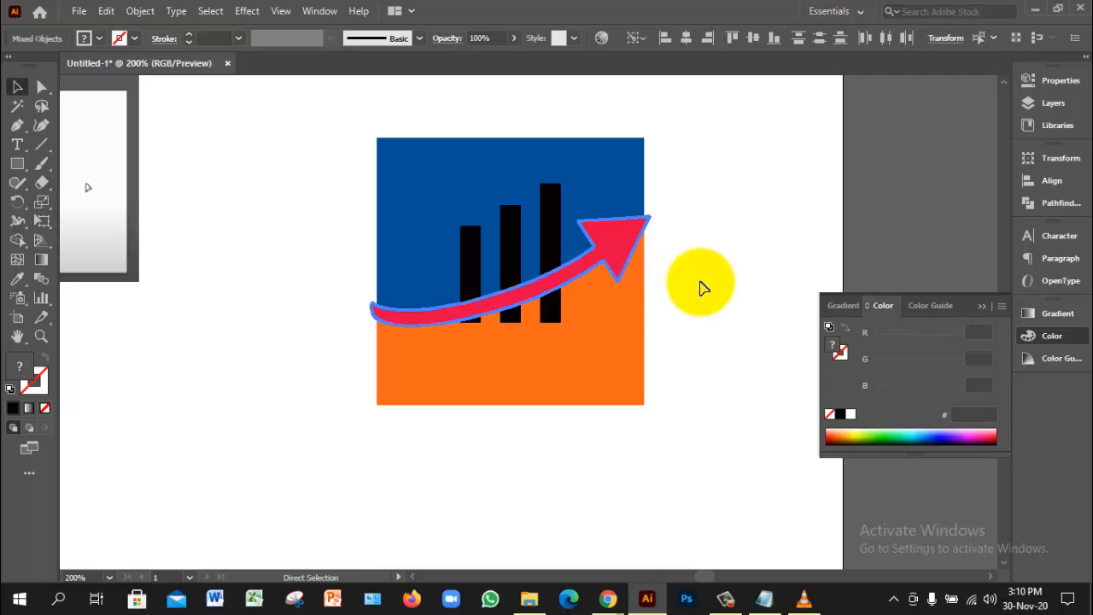
click(724, 285)
click(507, 292)
click(553, 246)
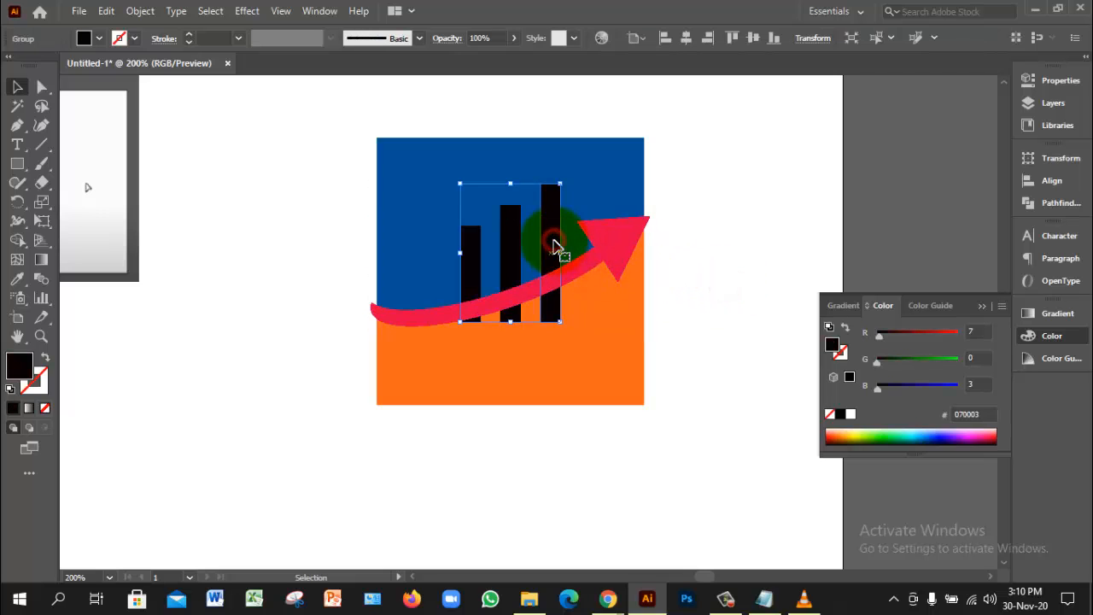
shift+click(616, 248)
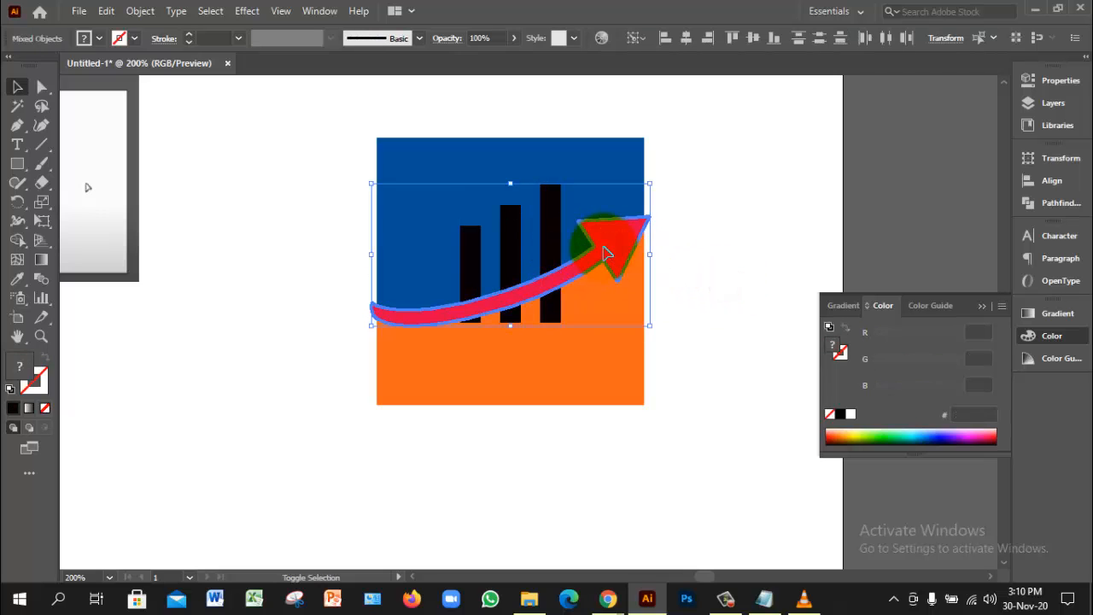
click(17, 240)
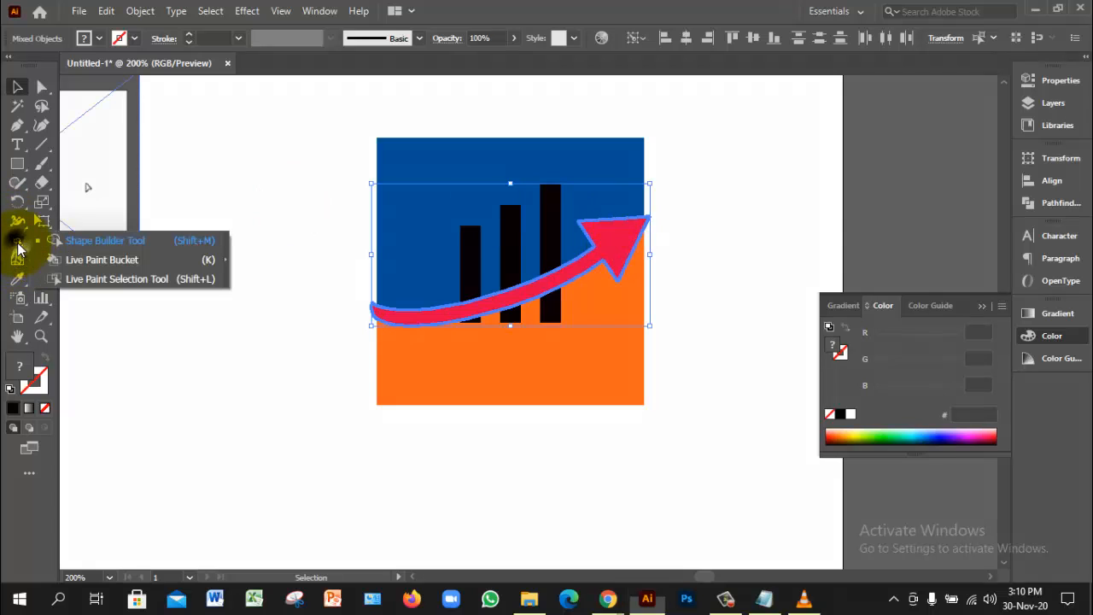
click(52, 242)
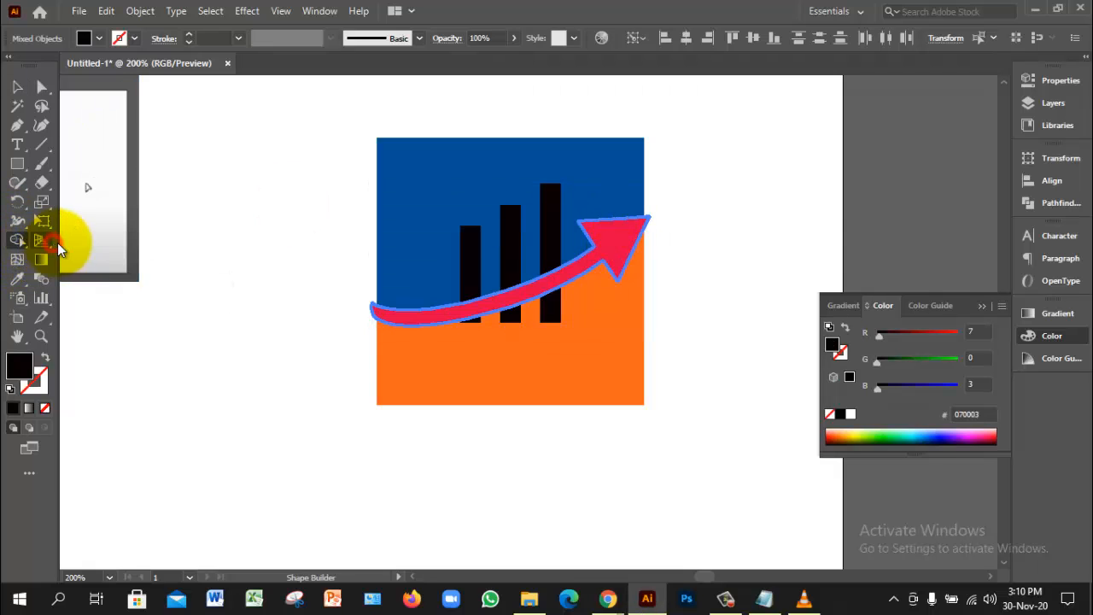
alt+click(552, 316)
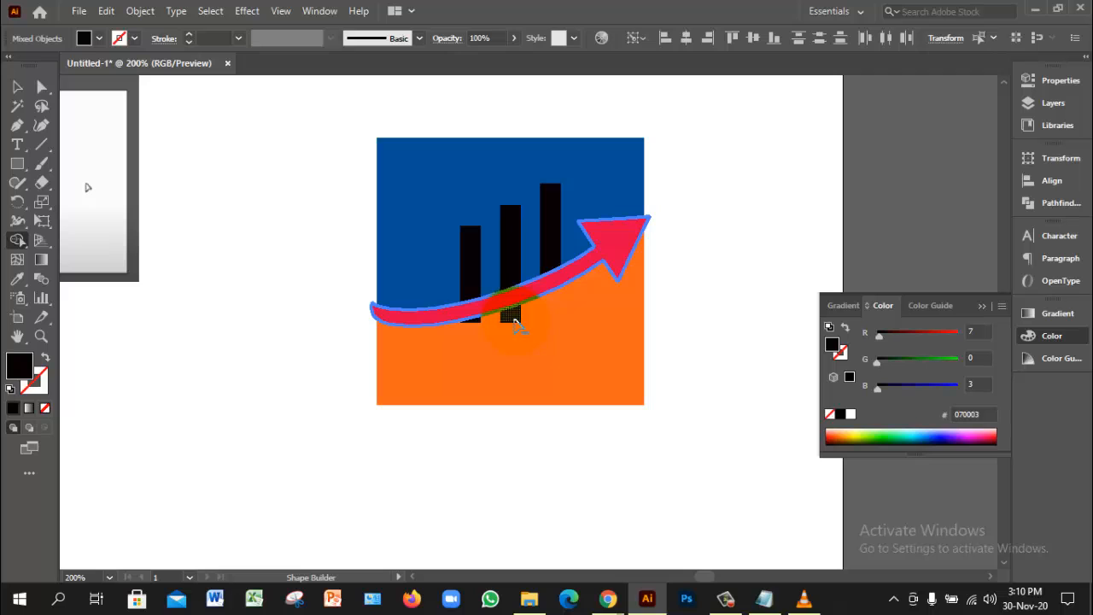
alt+click(512, 320)
alt+click(476, 325)
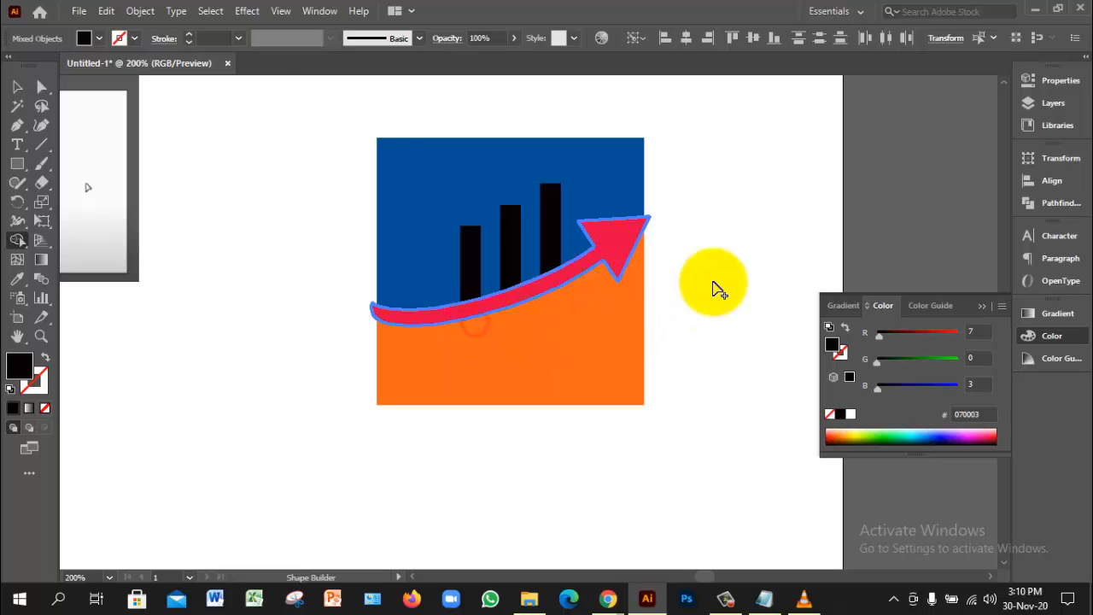
click(17, 86)
click(240, 199)
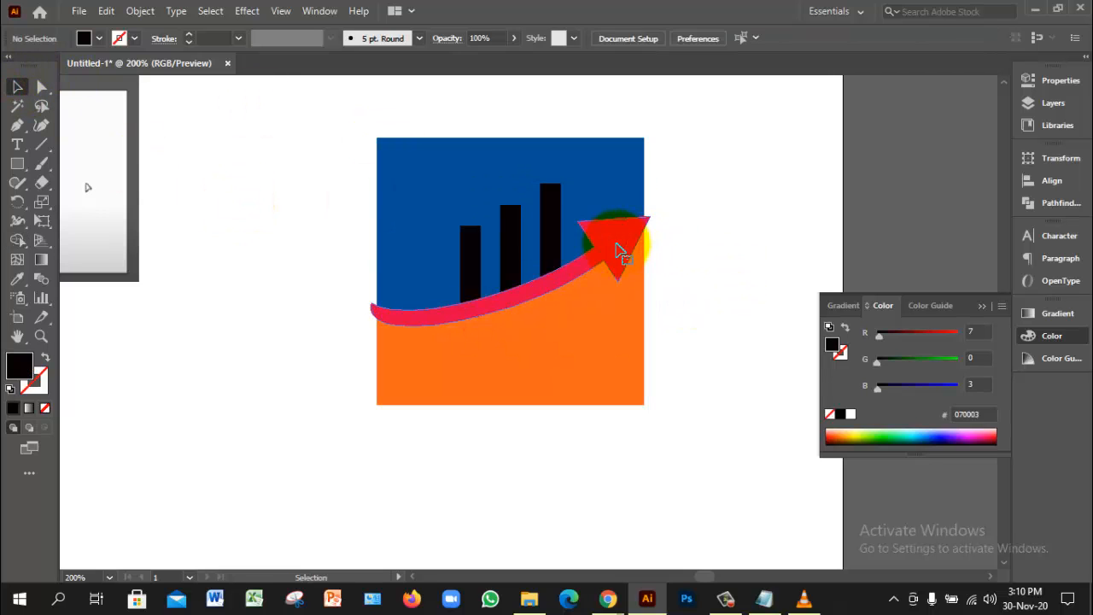
click(642, 248)
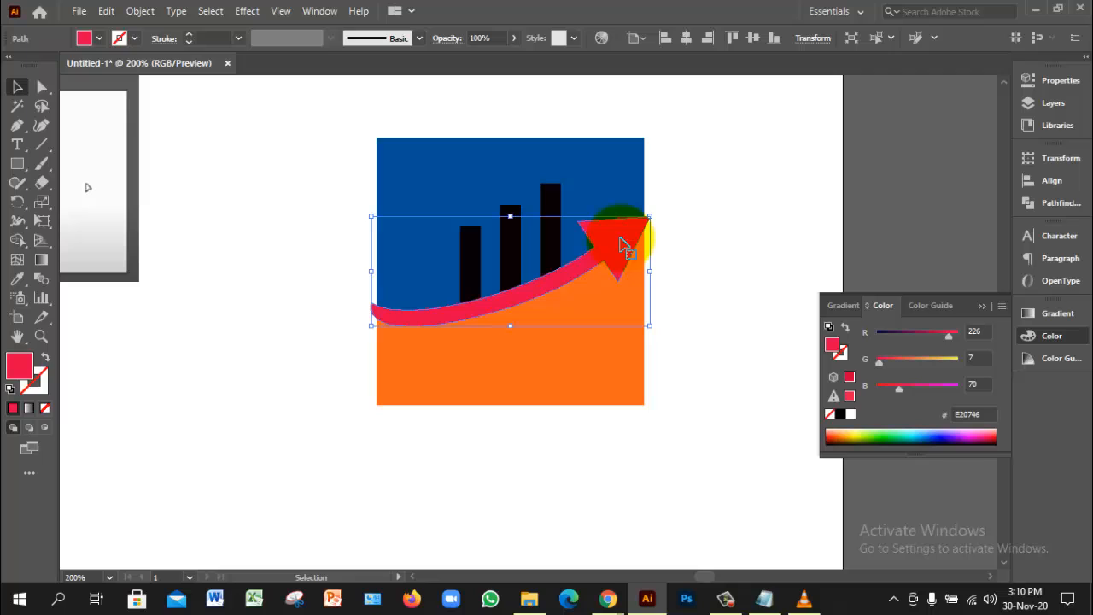
click(740, 233)
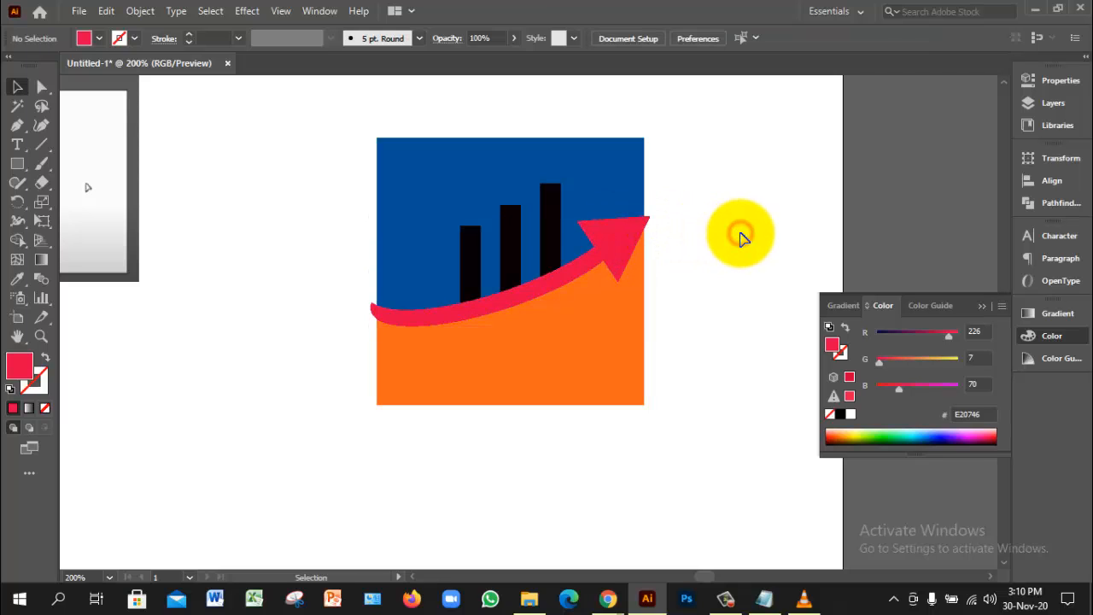
Delete the finished logo artwork and the reference image to leave the artboard empty
ctrl+alt+click(691, 318)
ctrl+alt+click(690, 318)
ctrl+alt+click(691, 318)
drag(423, 275, 535, 266)
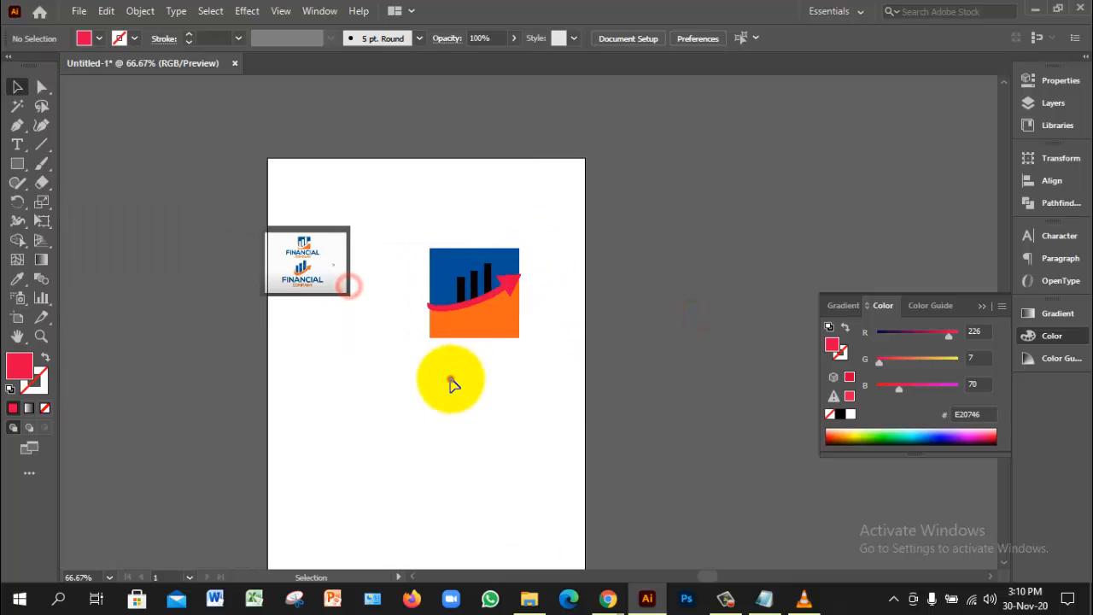
click(451, 378)
drag(286, 193, 585, 407)
key(Delete)
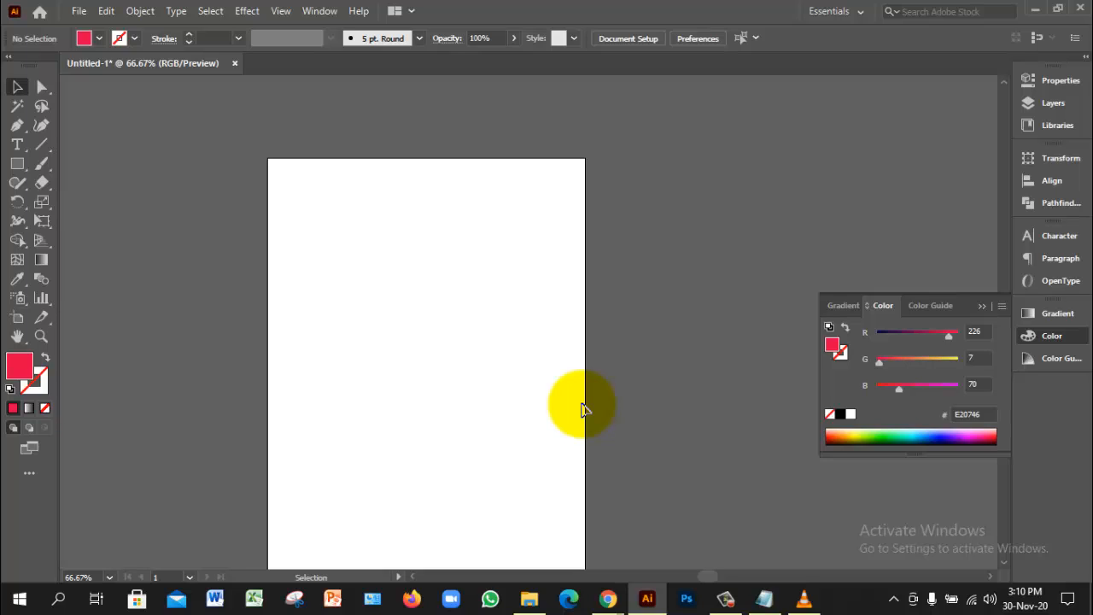
scroll(537, 313, down, 2)
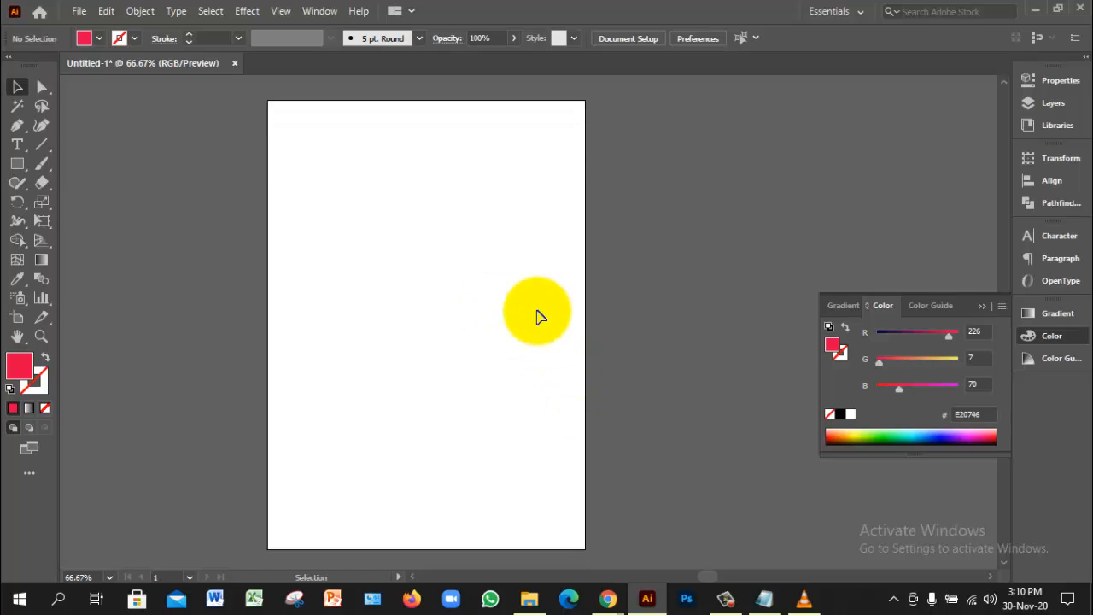
Start placing an image and browse to the class-33 folder inside Tangail GD-9 on the Desktop
click(79, 11)
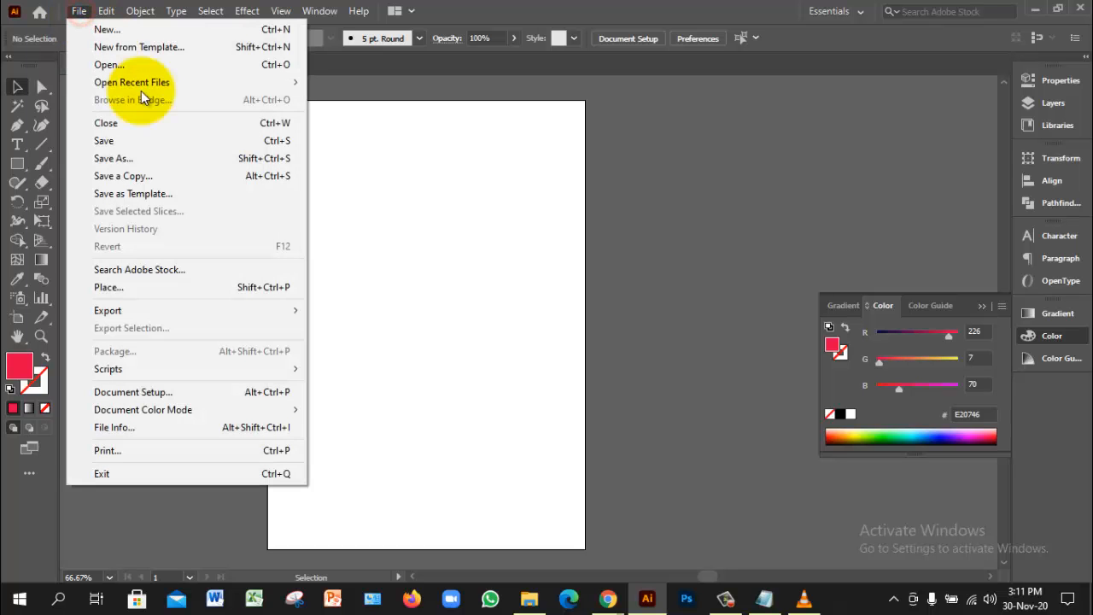
click(126, 294)
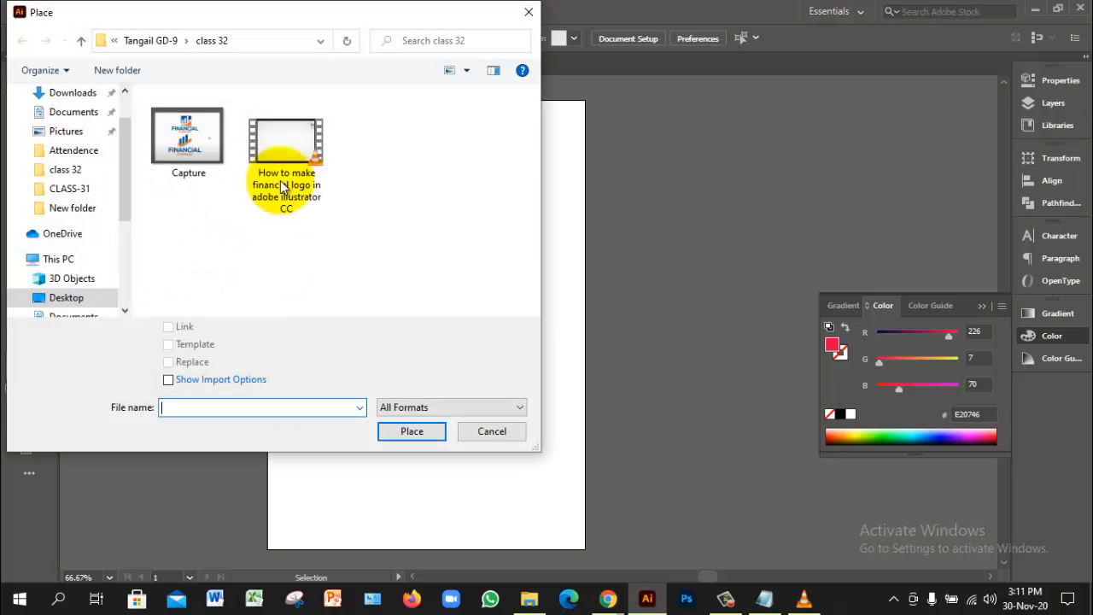
drag(120, 171, 122, 121)
click(73, 143)
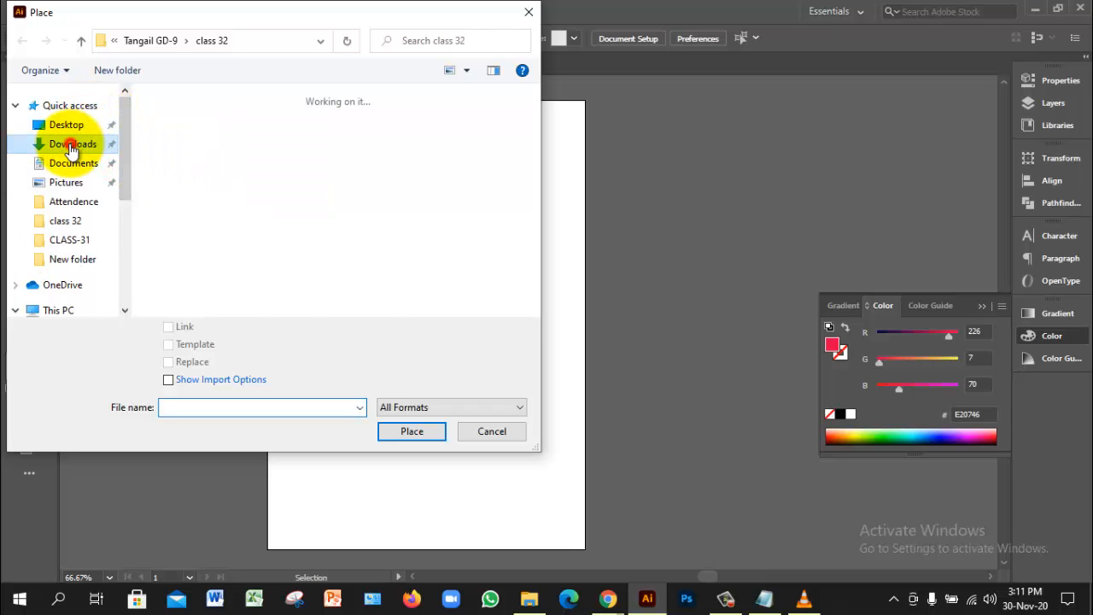
scroll(303, 199, down, 1)
scroll(310, 195, down, 5)
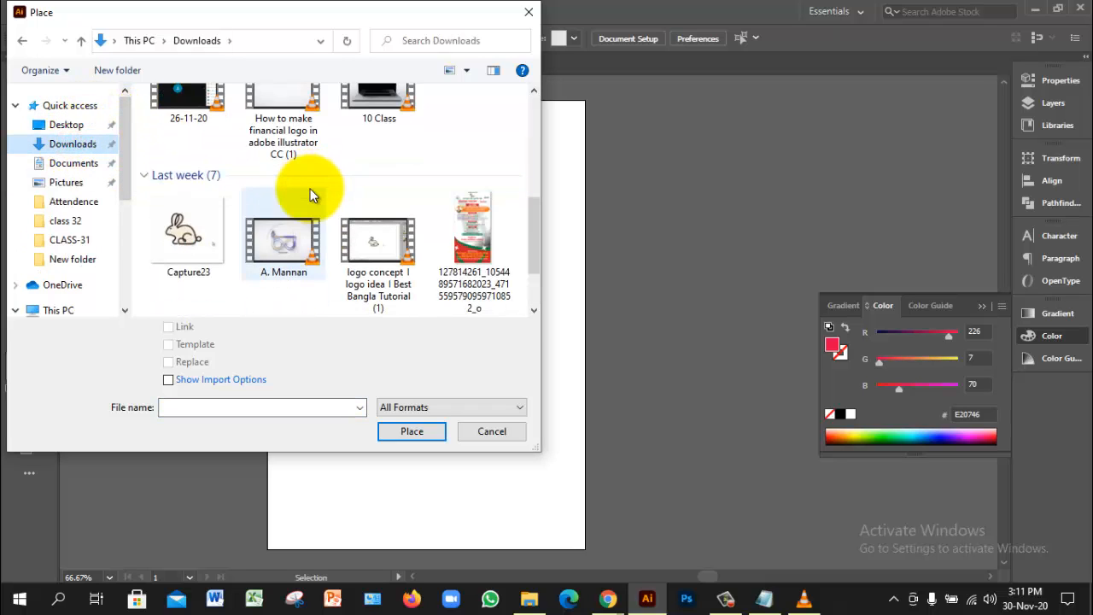
scroll(307, 196, up, 6)
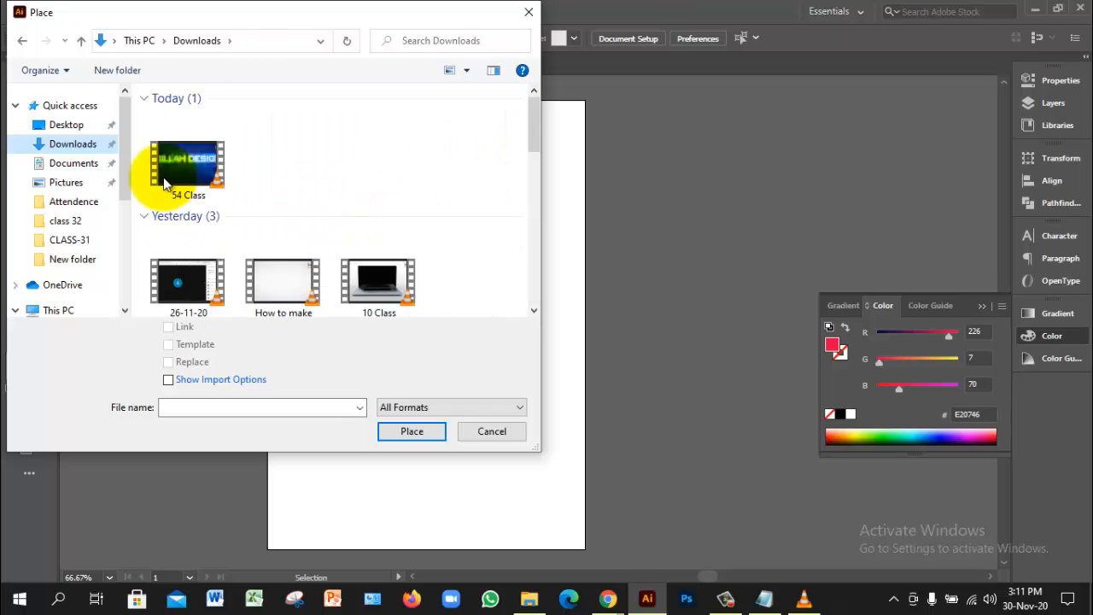
click(49, 127)
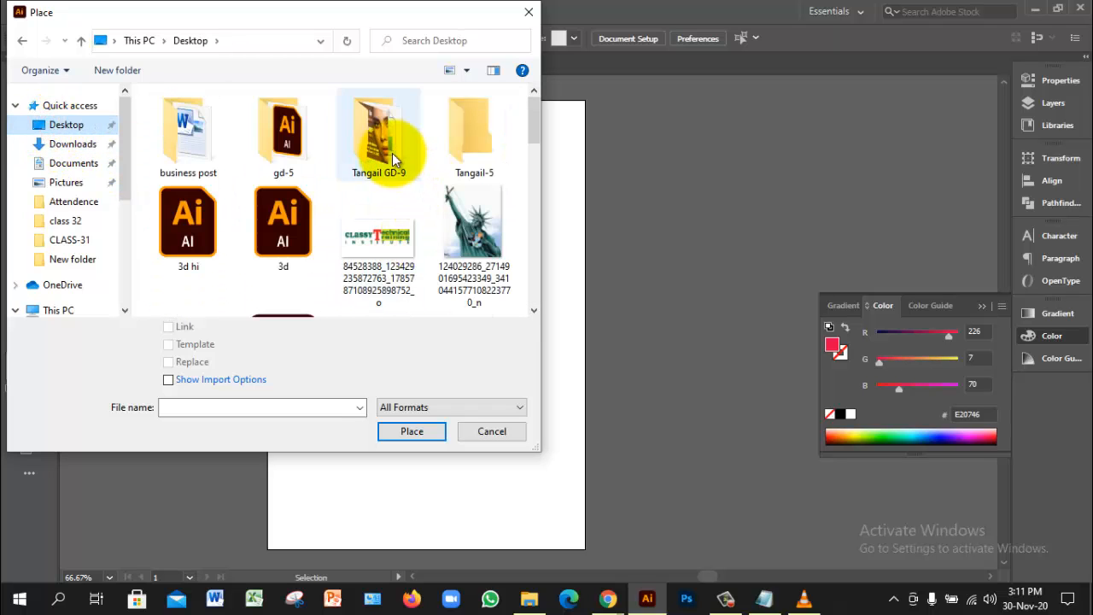
double_click(394, 144)
click(393, 226)
scroll(389, 232, down, 1)
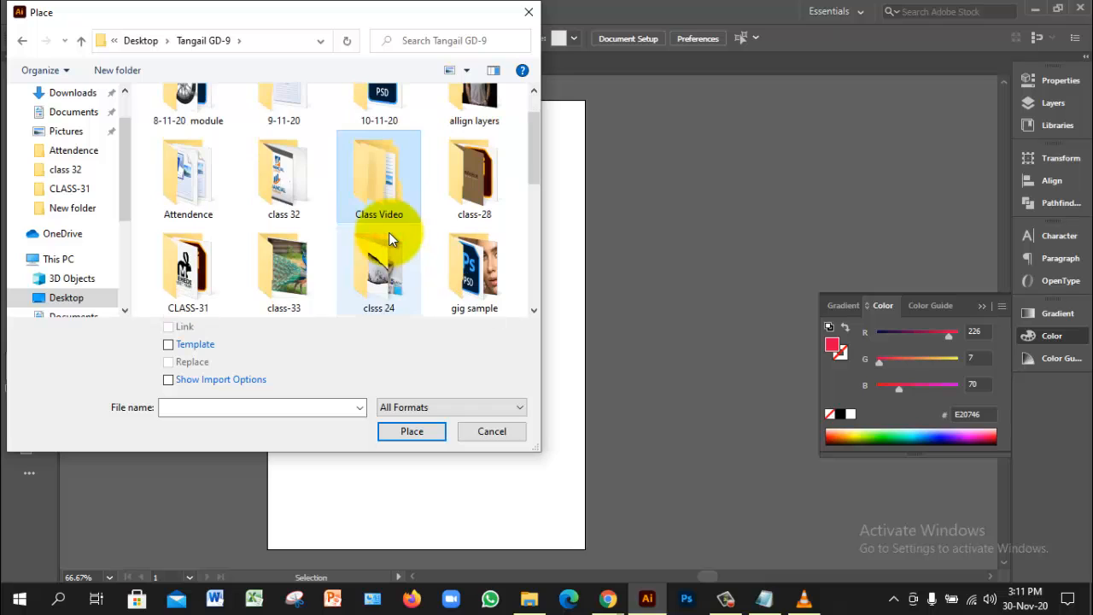
double_click(297, 272)
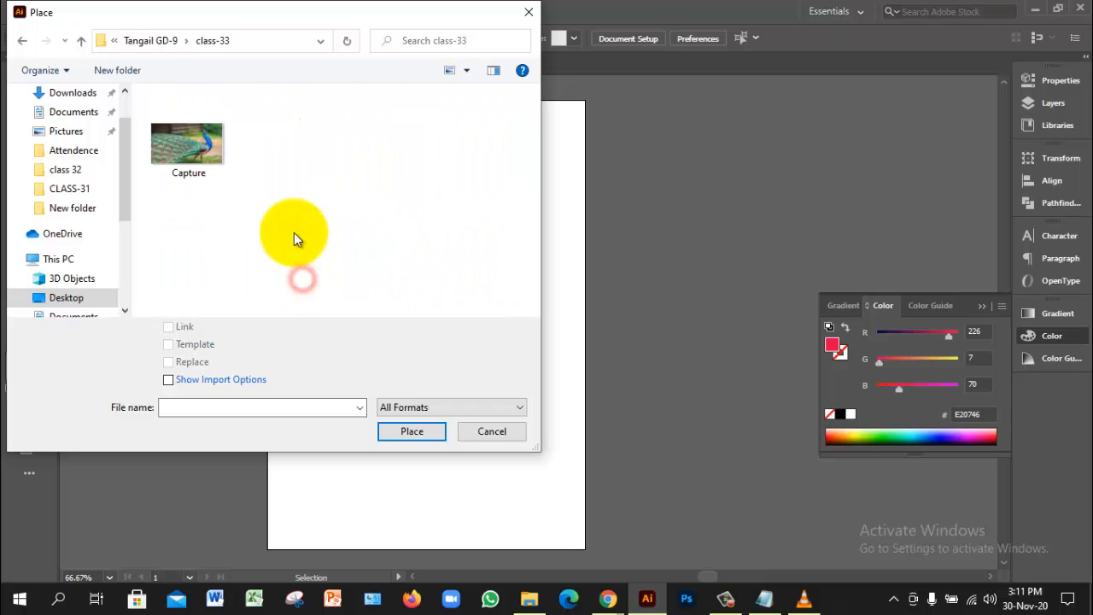
Place the Capture image as a linked file across the upper half of the artboard, nearly filling its width
click(224, 156)
click(429, 439)
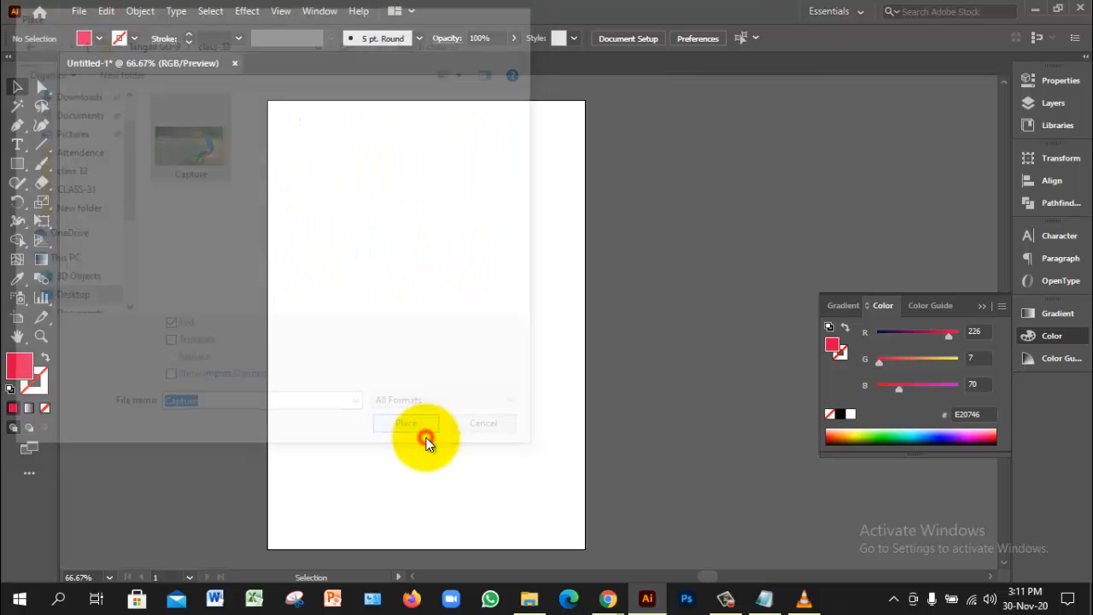
drag(280, 160, 542, 434)
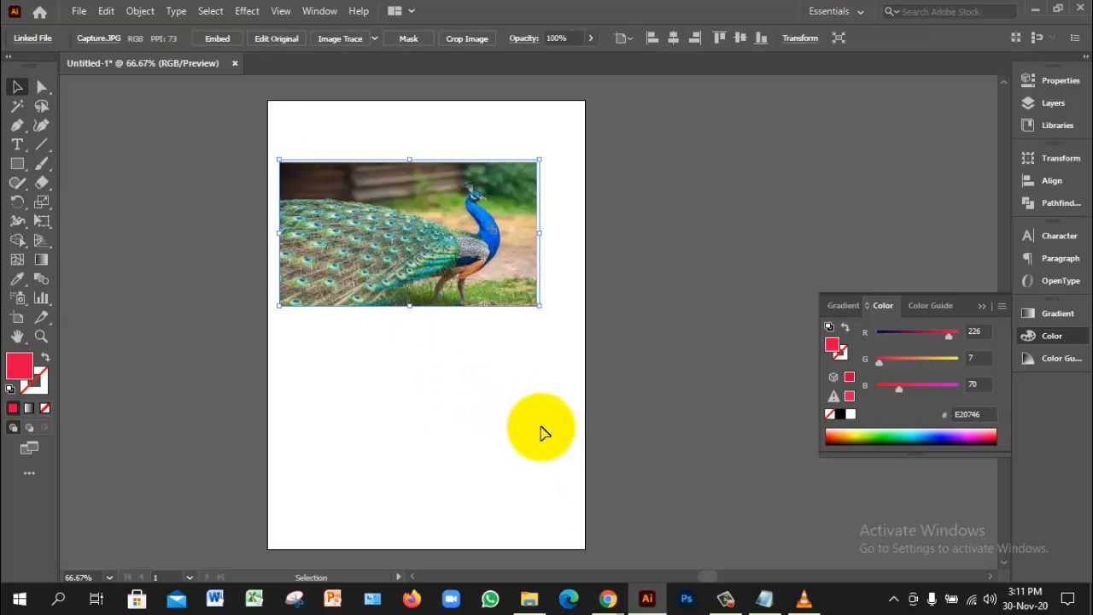
Reflect the placed peacock image across the vertical axis, with the preview turned on
click(224, 159)
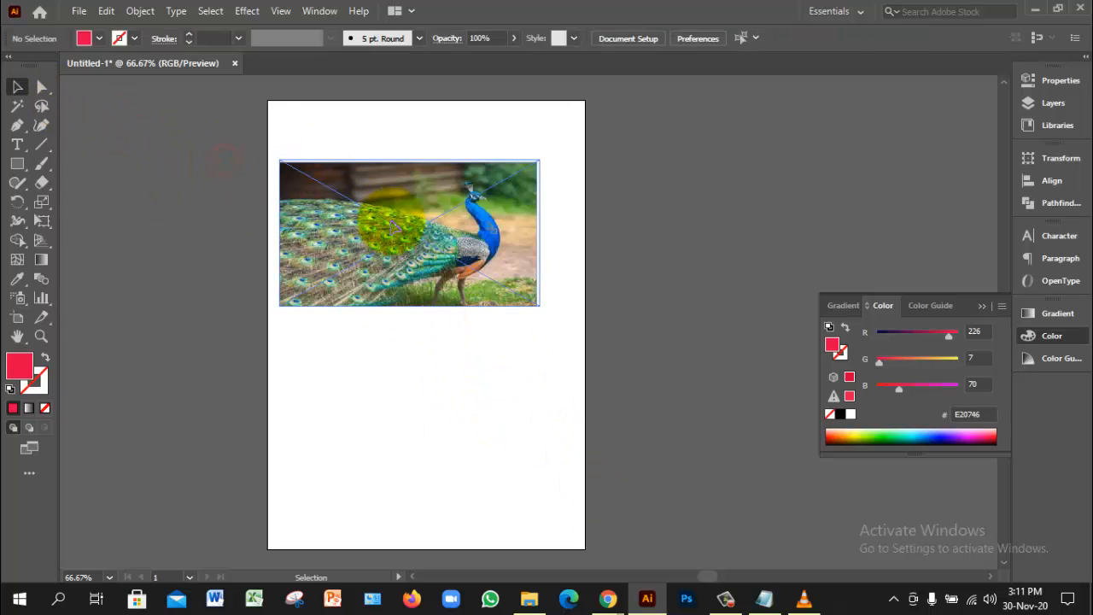
click(396, 226)
ctrl+click(476, 248)
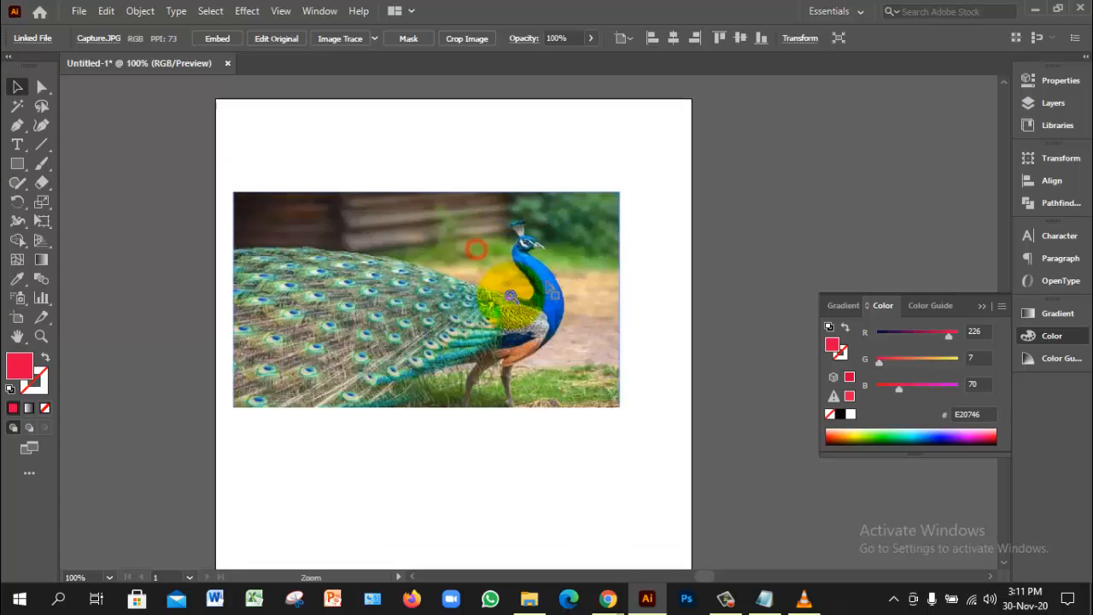
ctrl+click(512, 299)
ctrl+click(512, 299)
ctrl+click(660, 300)
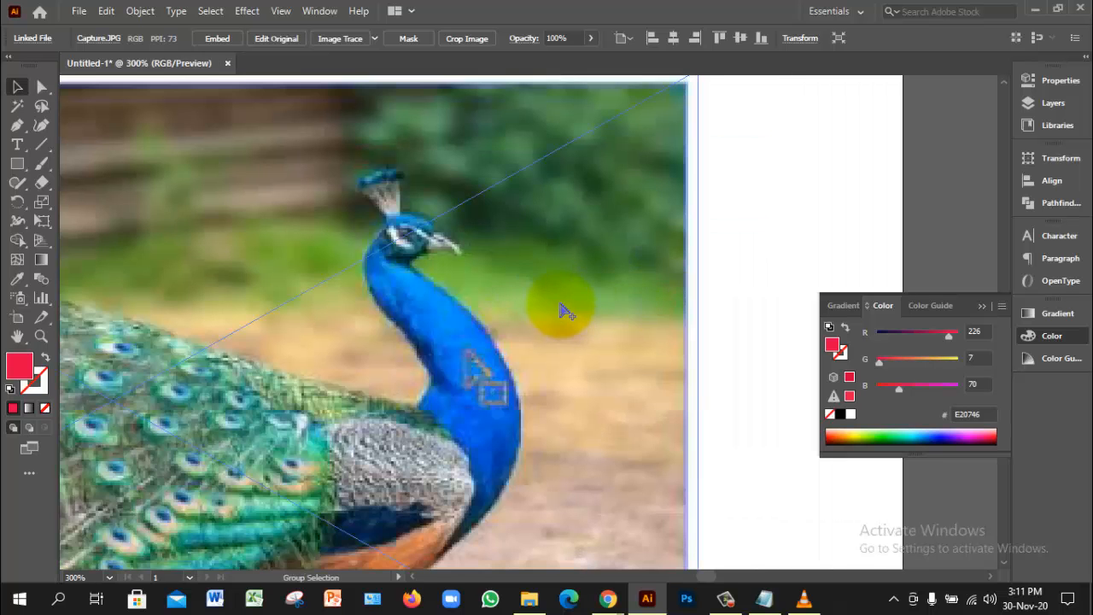
ctrl+alt+click(562, 305)
ctrl+alt+click(559, 303)
drag(407, 305, 551, 240)
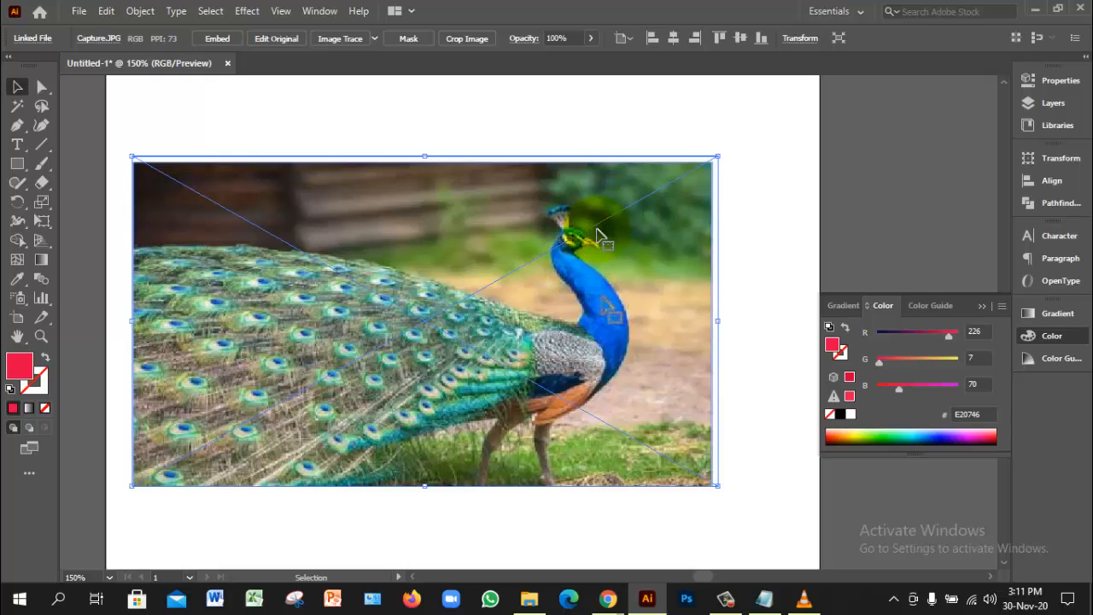
right_click(624, 256)
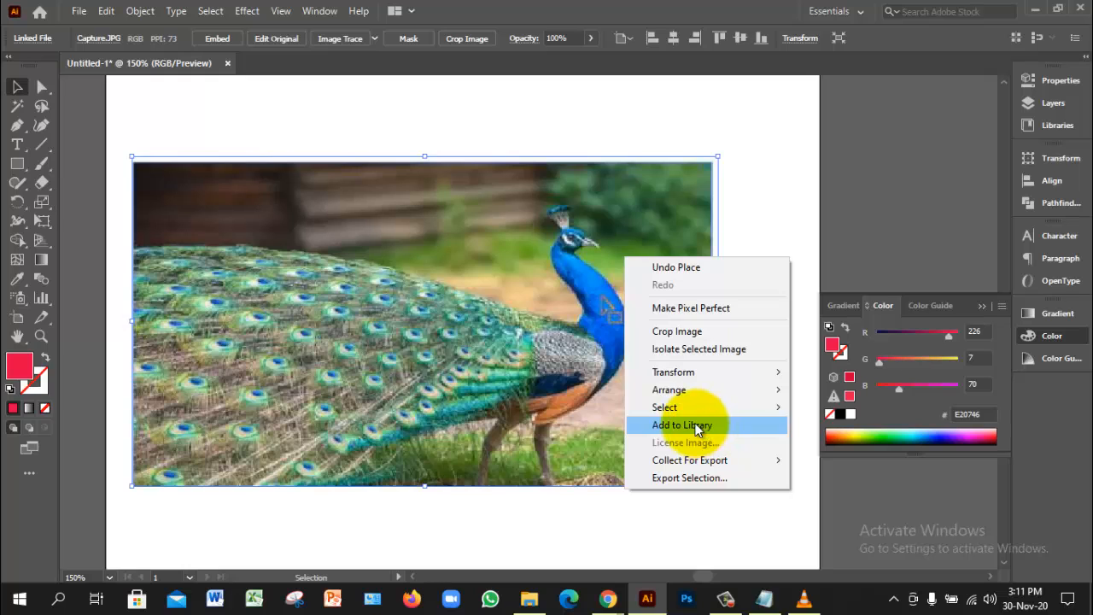
mouse_move(692, 374)
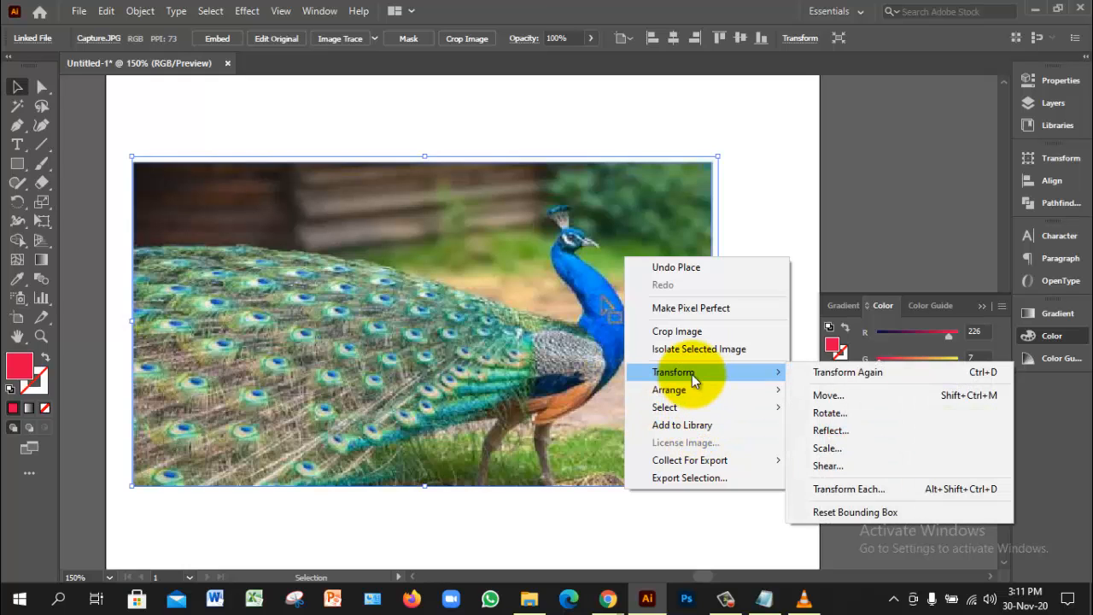
click(836, 430)
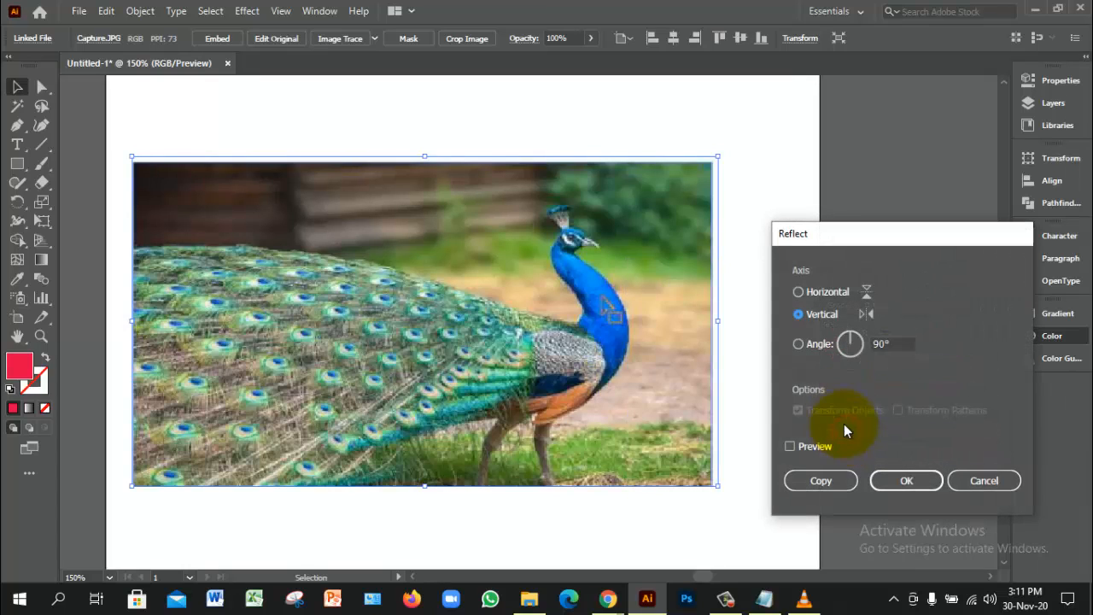
click(814, 445)
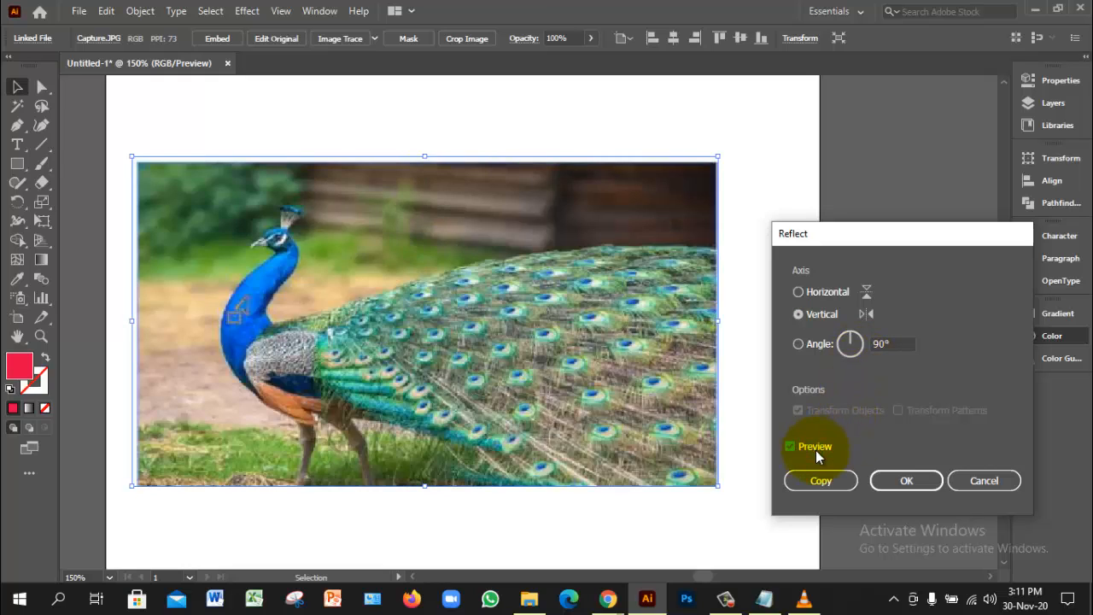
click(891, 480)
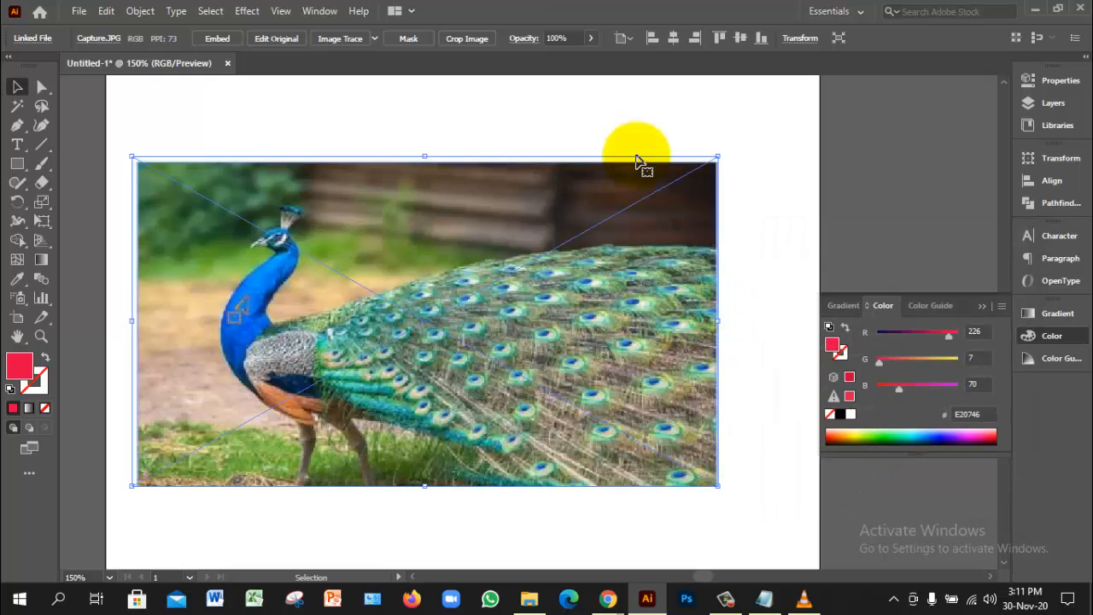
Center the peacock image horizontally and vertically on the artboard
click(630, 39)
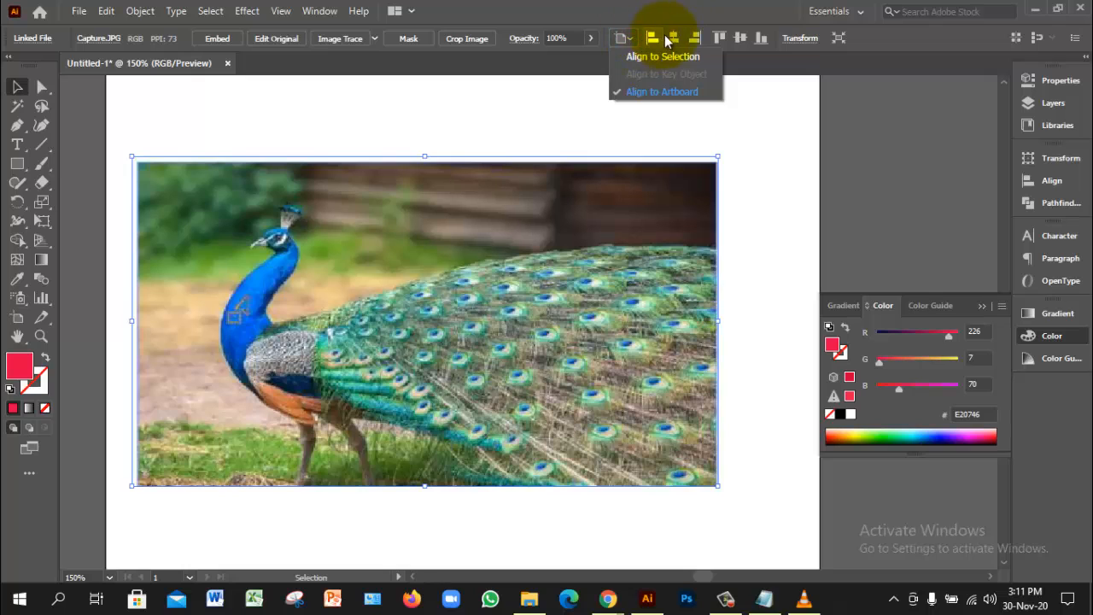
click(673, 37)
click(735, 40)
click(735, 40)
click(658, 195)
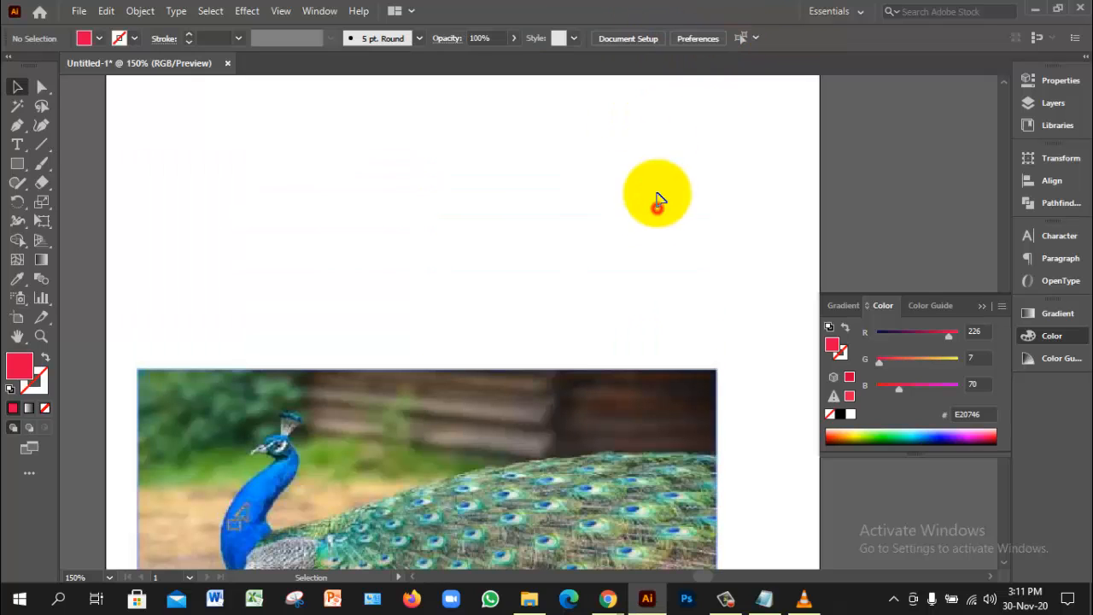
click(575, 391)
click(673, 37)
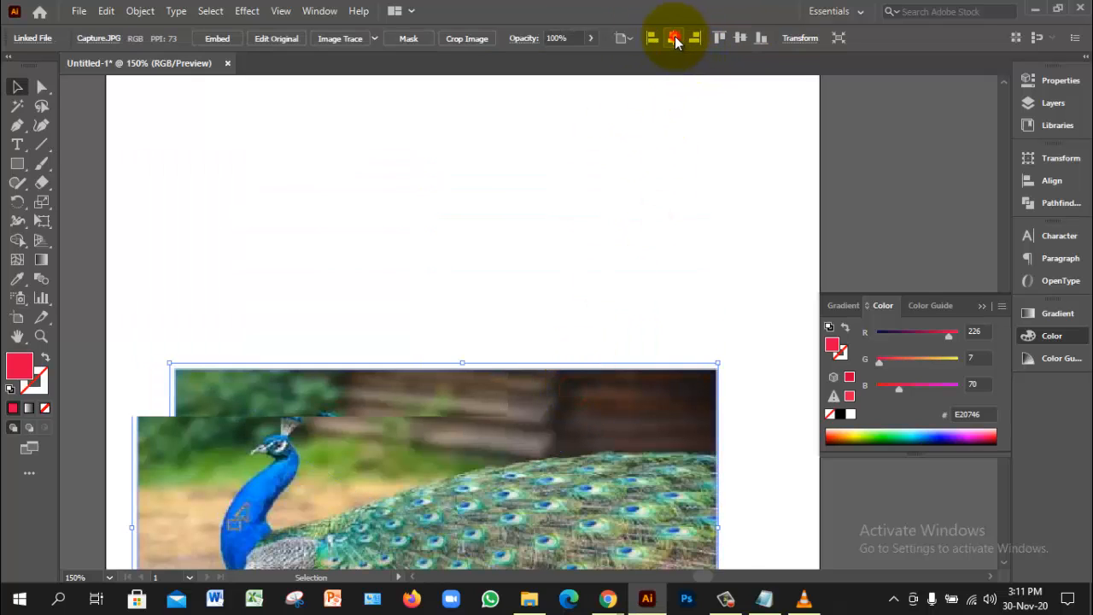
click(552, 237)
Reduce the opacity of the peacock image to 60%
ctrl+alt+click(438, 281)
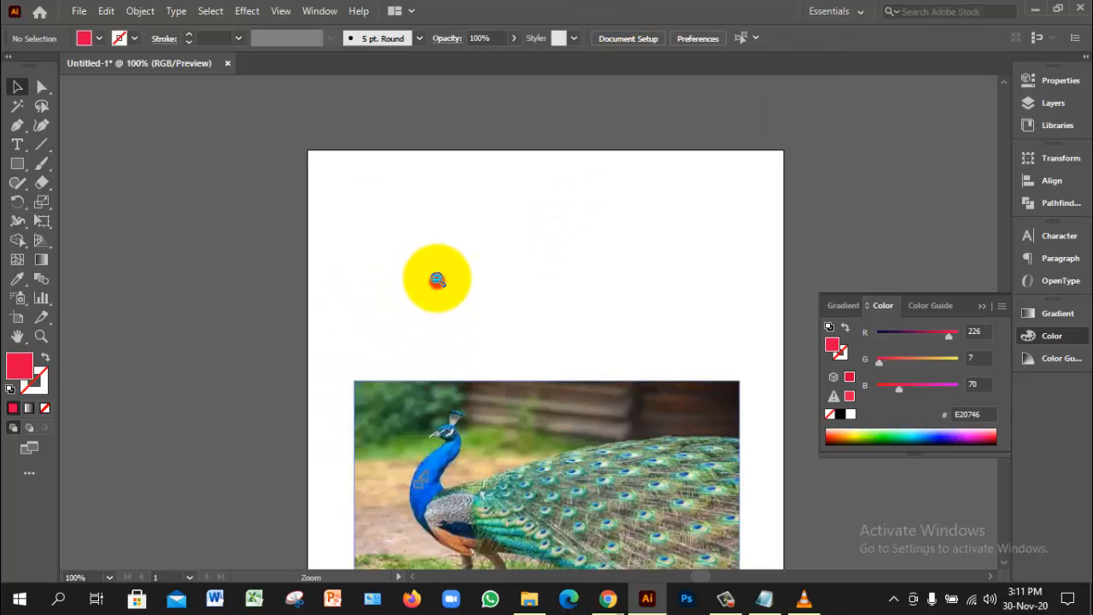
ctrl+alt+click(440, 383)
ctrl+click(585, 368)
ctrl+click(585, 367)
ctrl+click(535, 334)
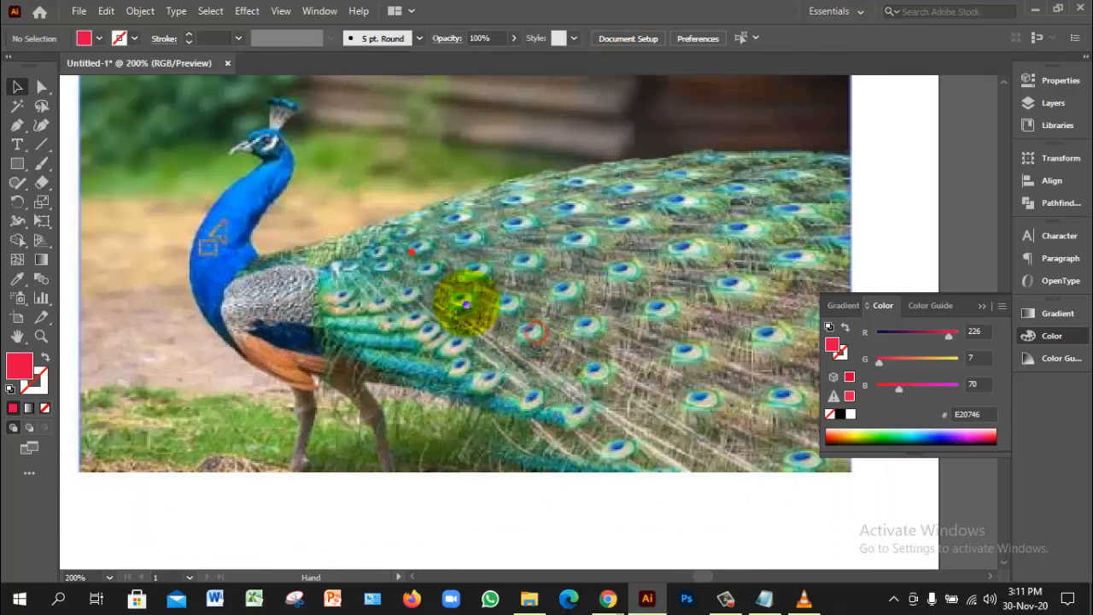
drag(410, 253, 571, 364)
click(446, 305)
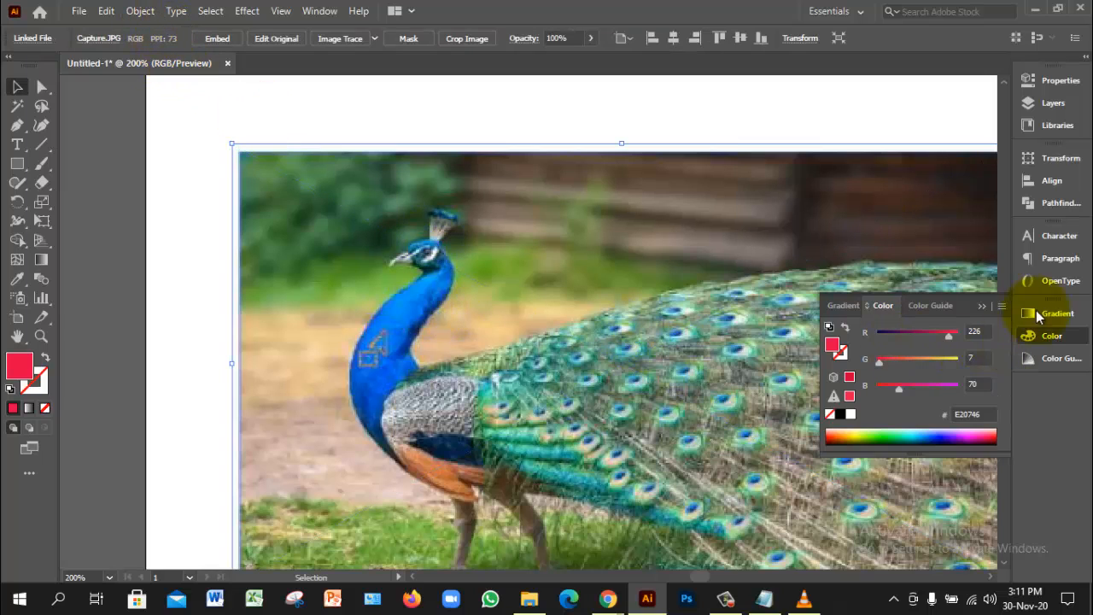
click(1052, 86)
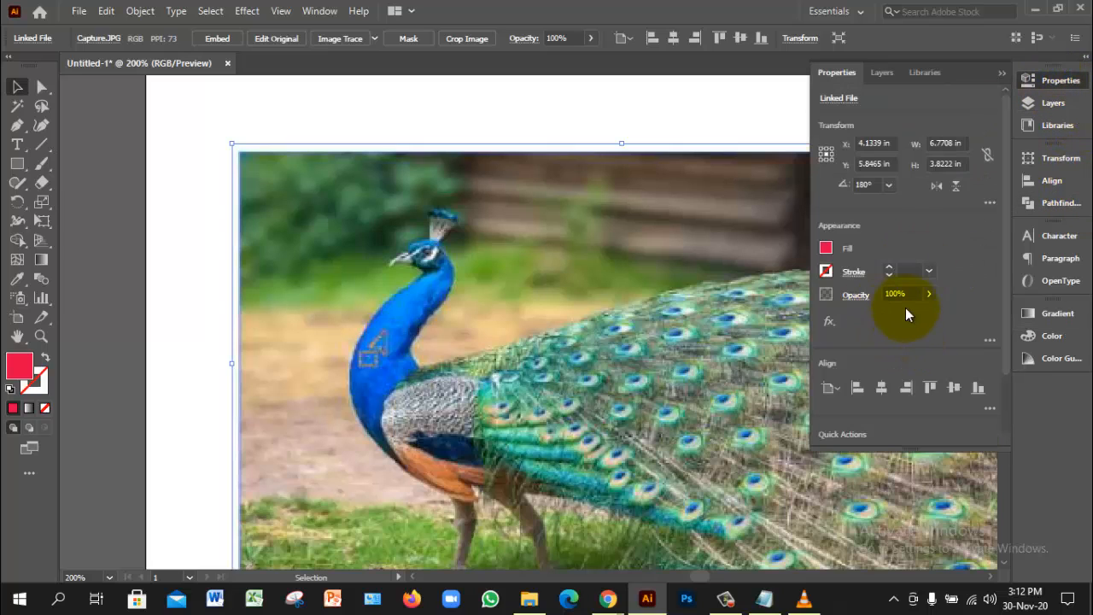
drag(926, 314, 903, 317)
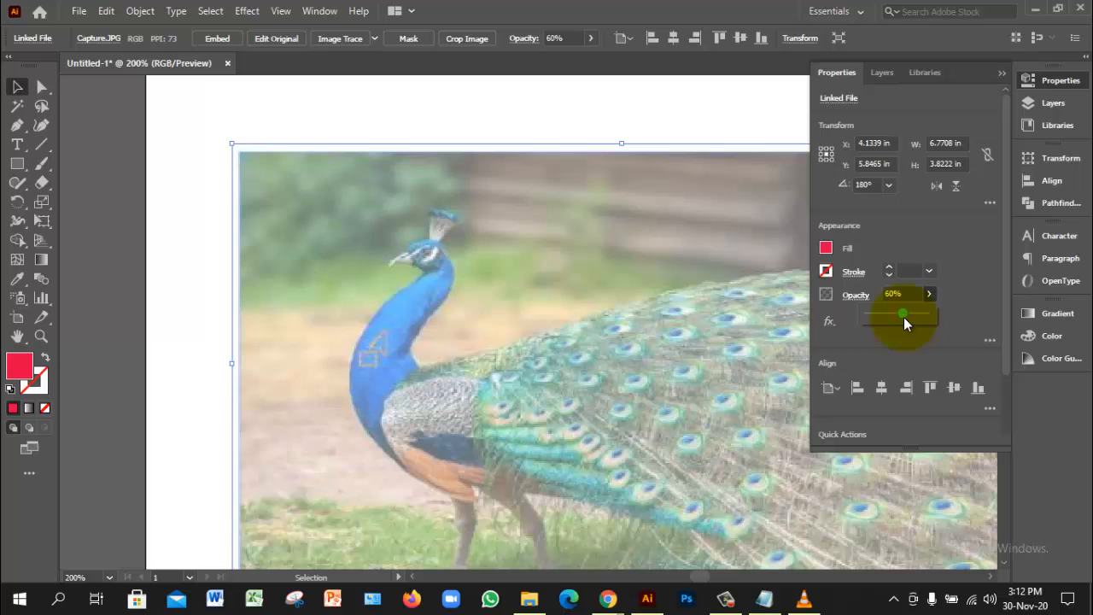
click(542, 116)
Lock the faded peacock image in place on the artboard
click(539, 216)
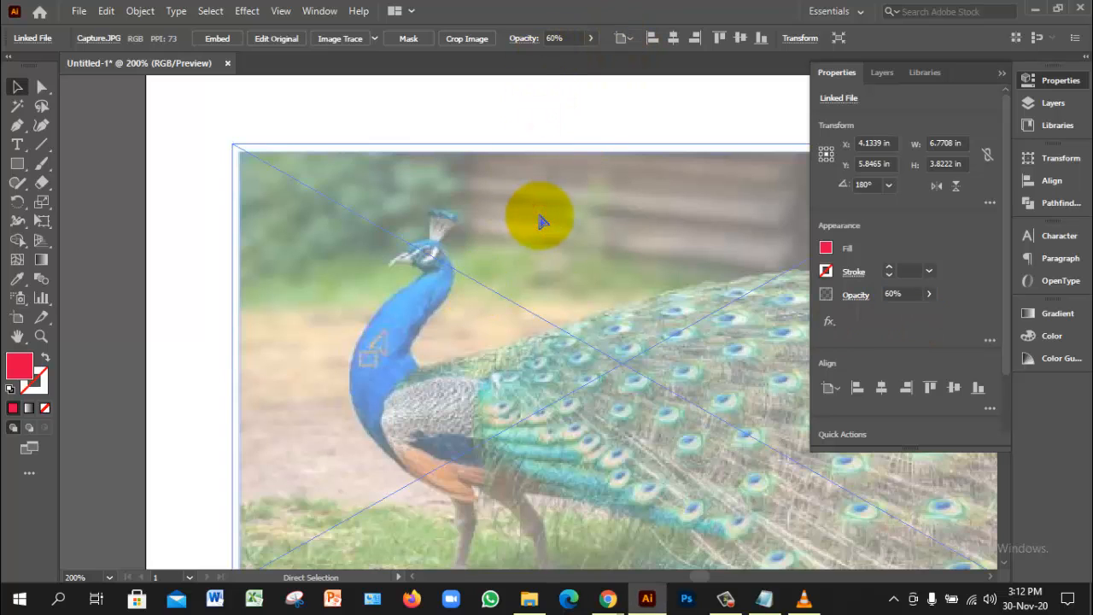
key(ctrl+2)
click(540, 144)
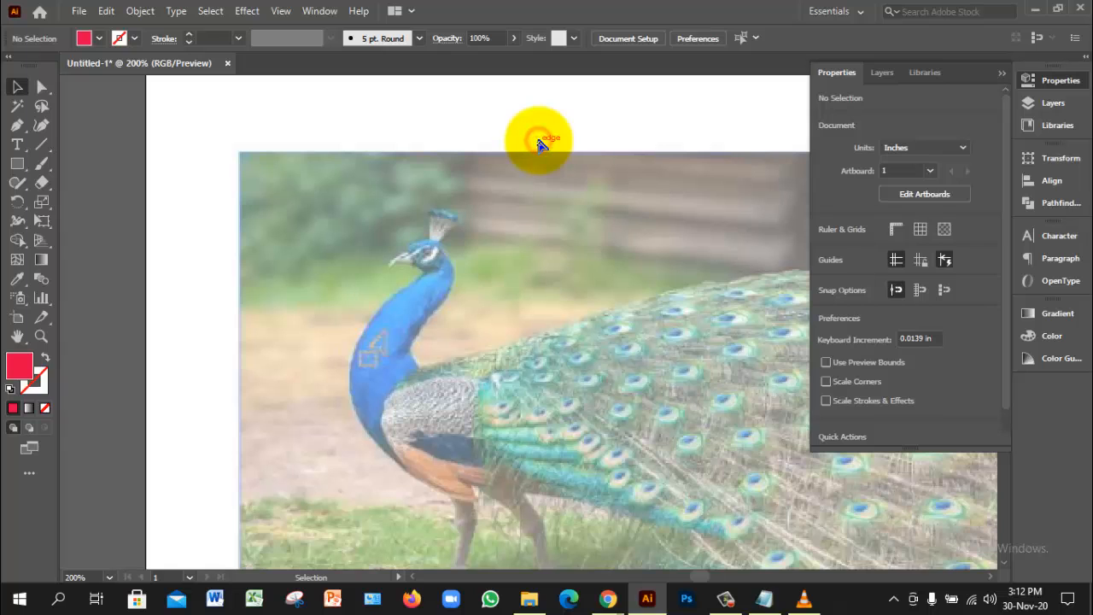
Save the document as Untitled-1 in the class-33 folder in Adobe Illustrator format, version Illustrator 2020
key(ctrl+s)
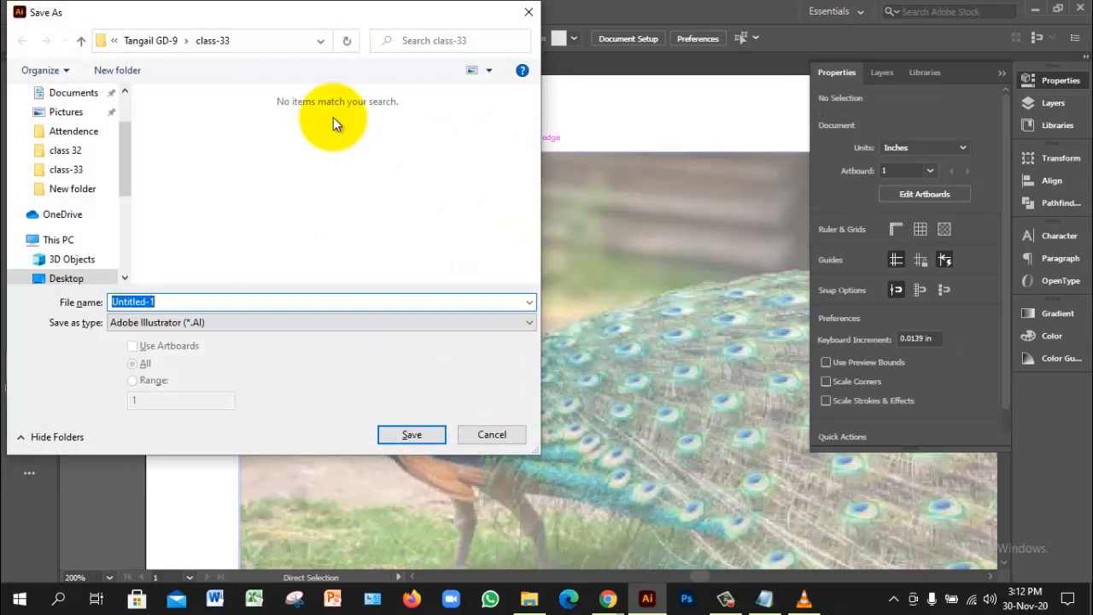
click(425, 437)
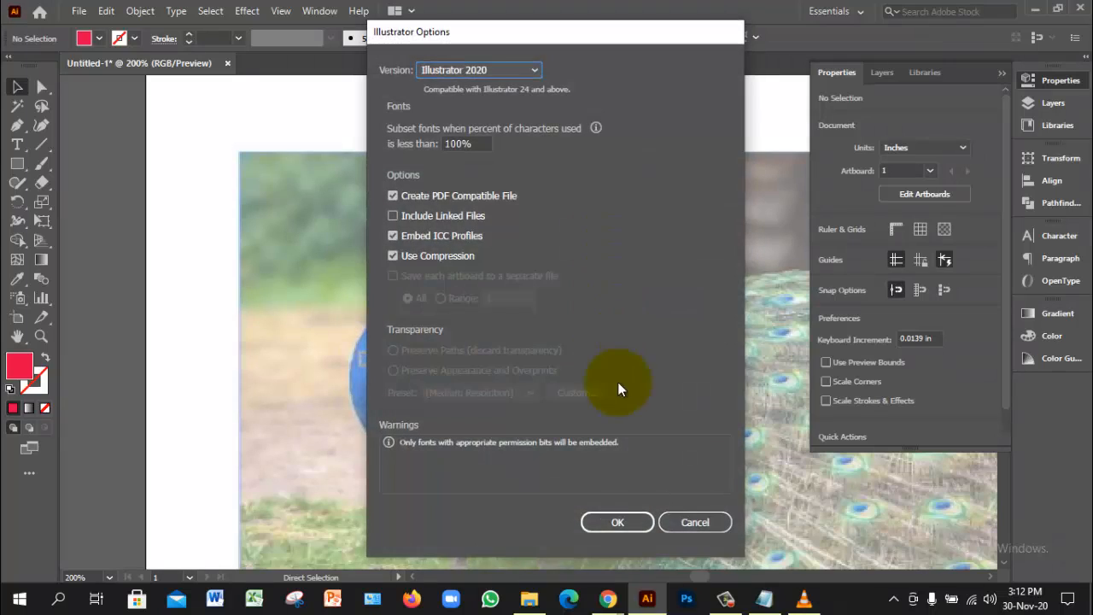
click(634, 524)
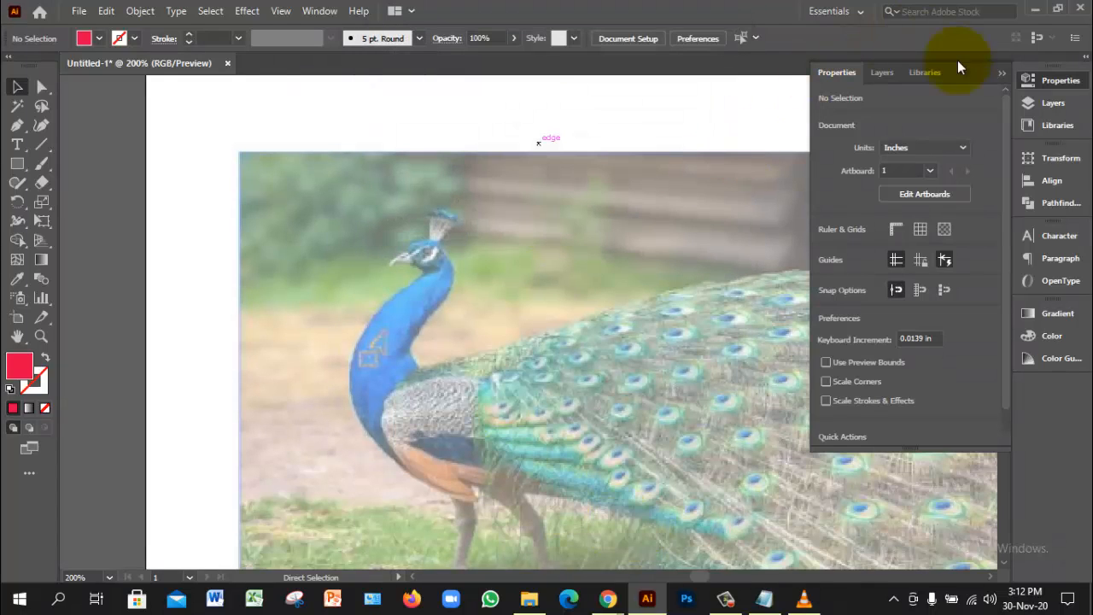
Ready the Pen tool for tracing the peacock's head, with no fill and the stroke colour set to near-black 020202
click(1002, 75)
key(ctrl+space)
click(429, 321)
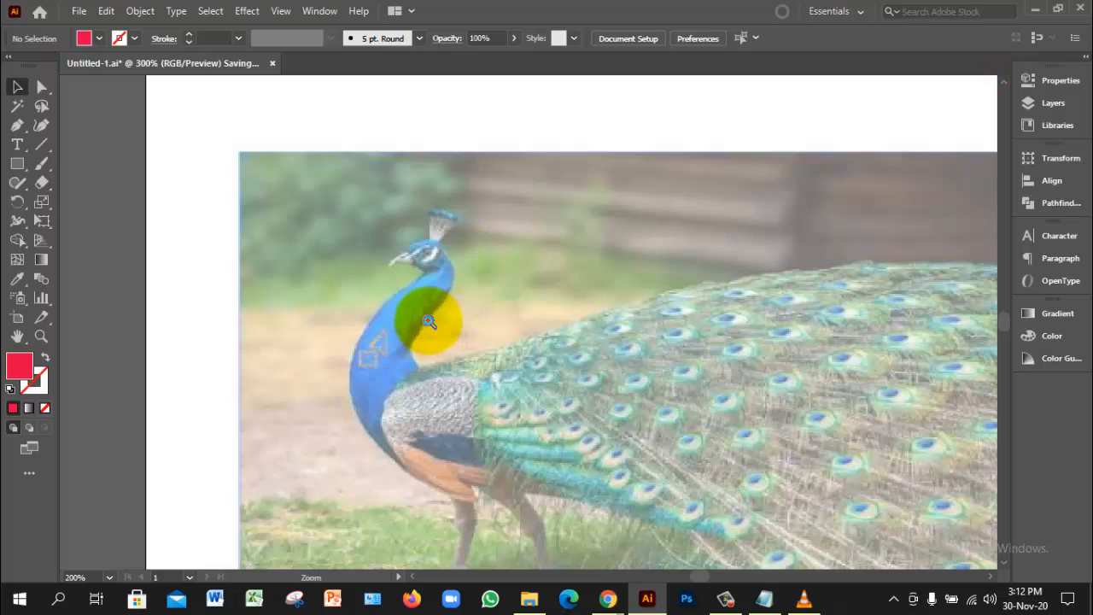
click(526, 270)
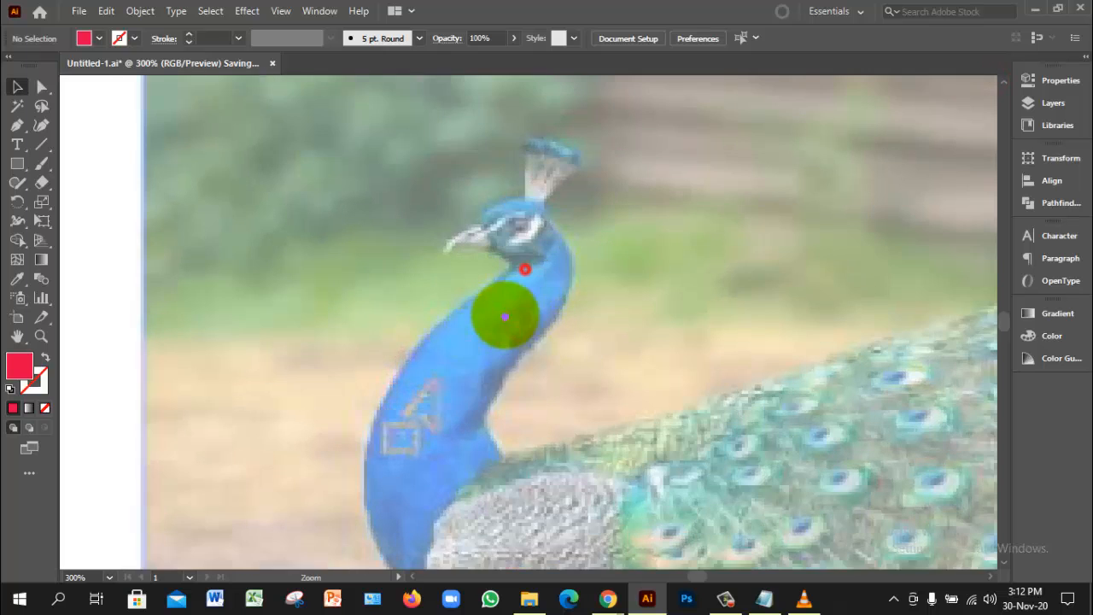
key(space)
drag(510, 328, 564, 303)
drag(578, 254, 578, 301)
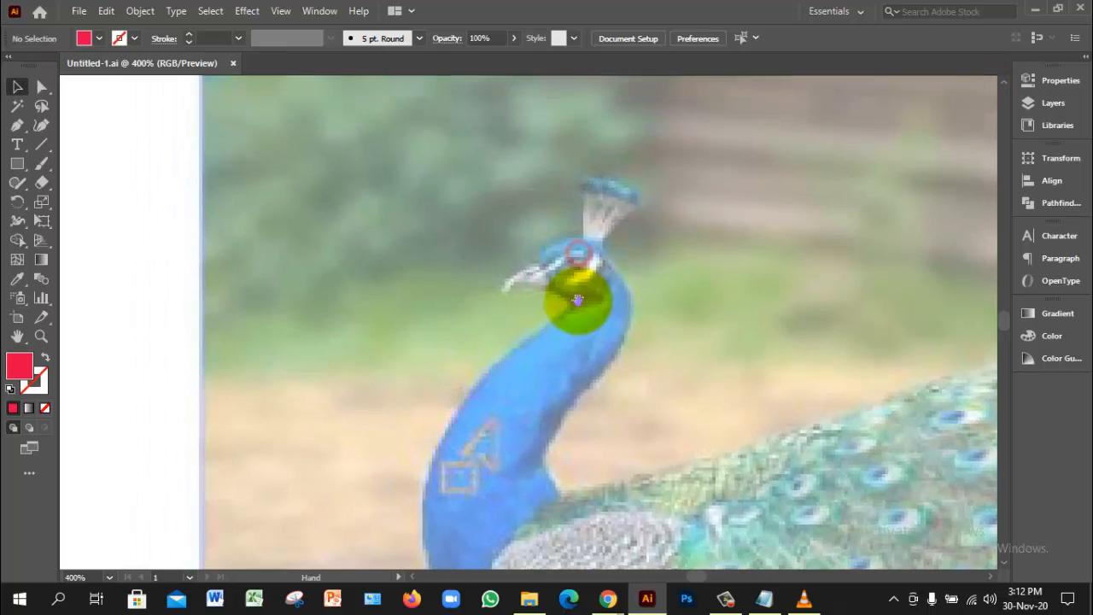
key(p)
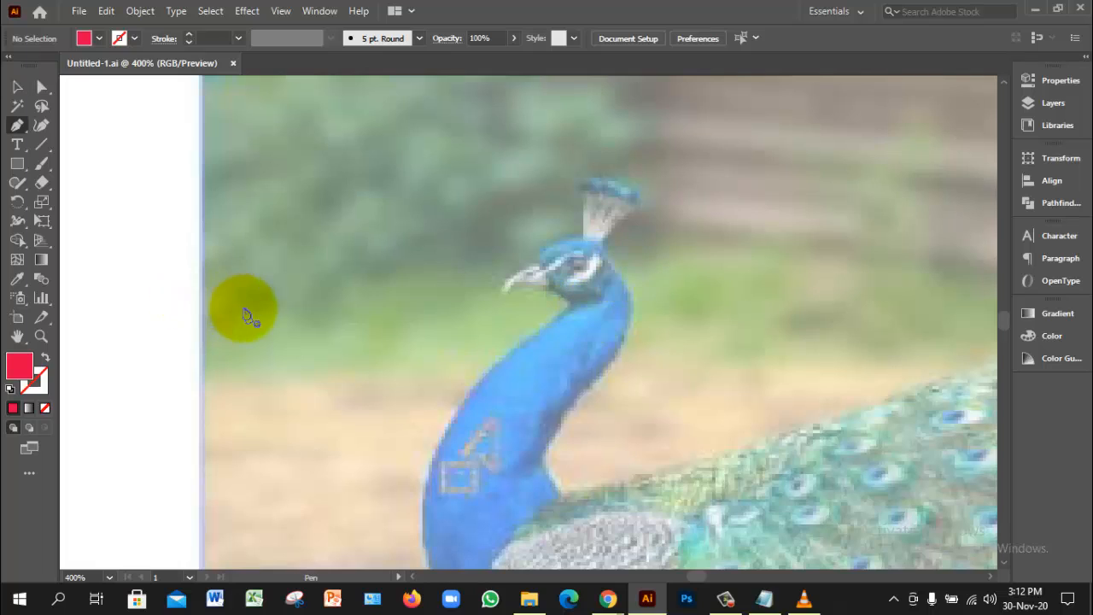
click(44, 358)
click(40, 385)
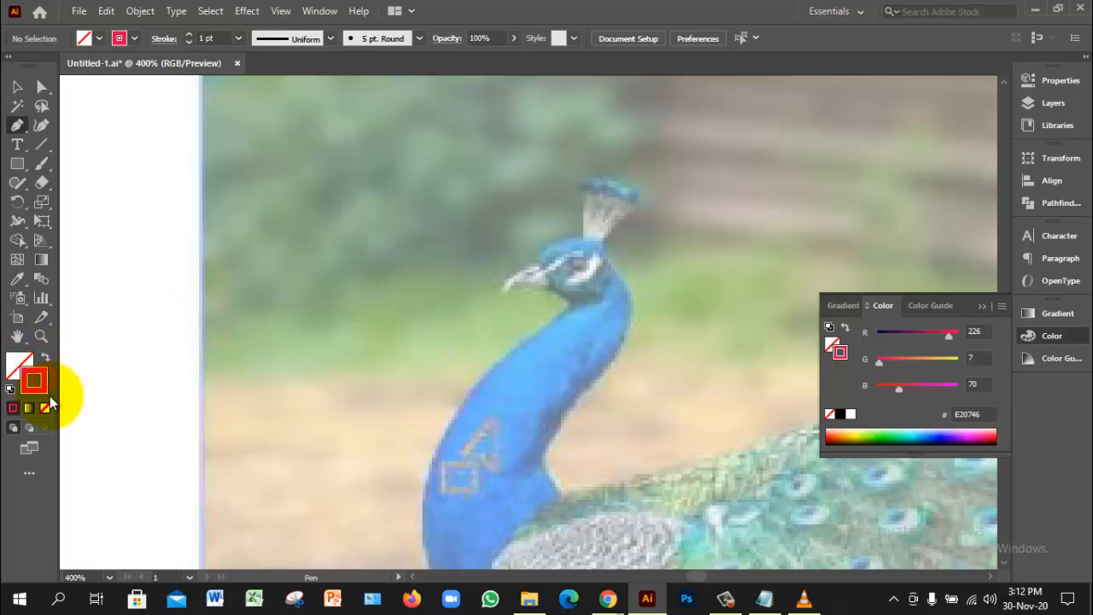
double_click(43, 375)
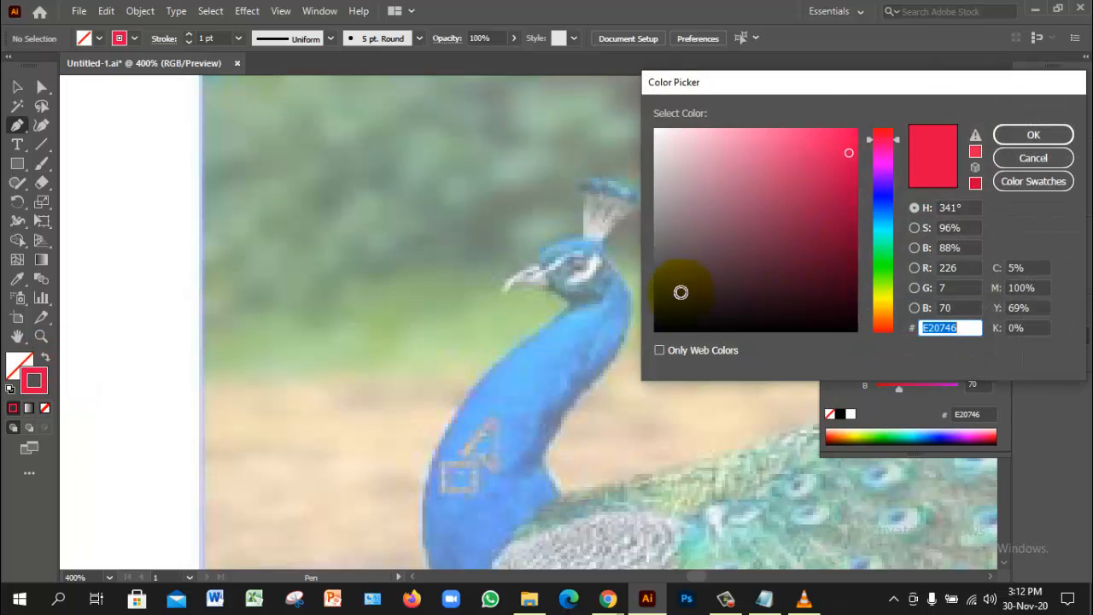
click(659, 330)
click(1035, 137)
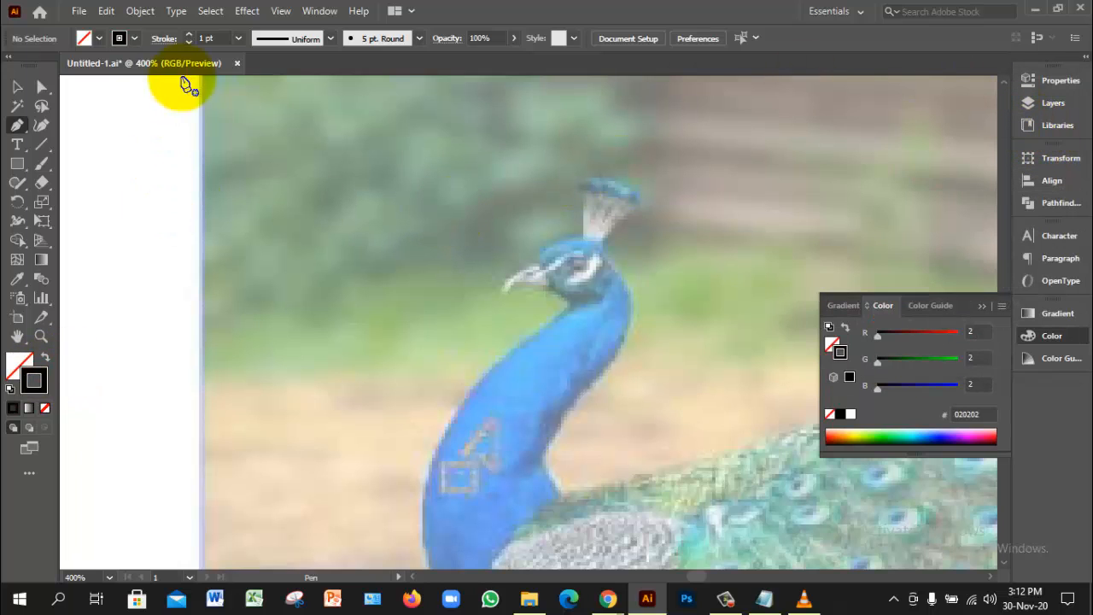
Try tracing the crown of the peacock's head as one curve with a 2 pt stroke, and undo that curve
click(240, 40)
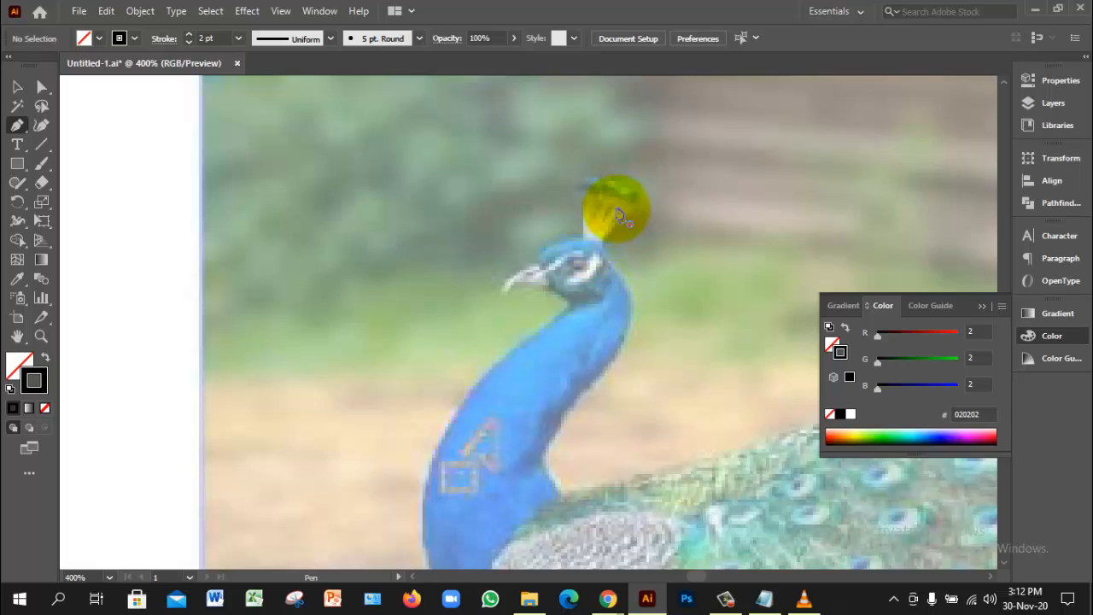
click(538, 260)
mouse_move(539, 260)
mouse_down()
mouse_move(609, 254)
mouse_move(610, 215)
mouse_move(606, 258)
mouse_move(626, 319)
mouse_move(639, 316)
mouse_up()
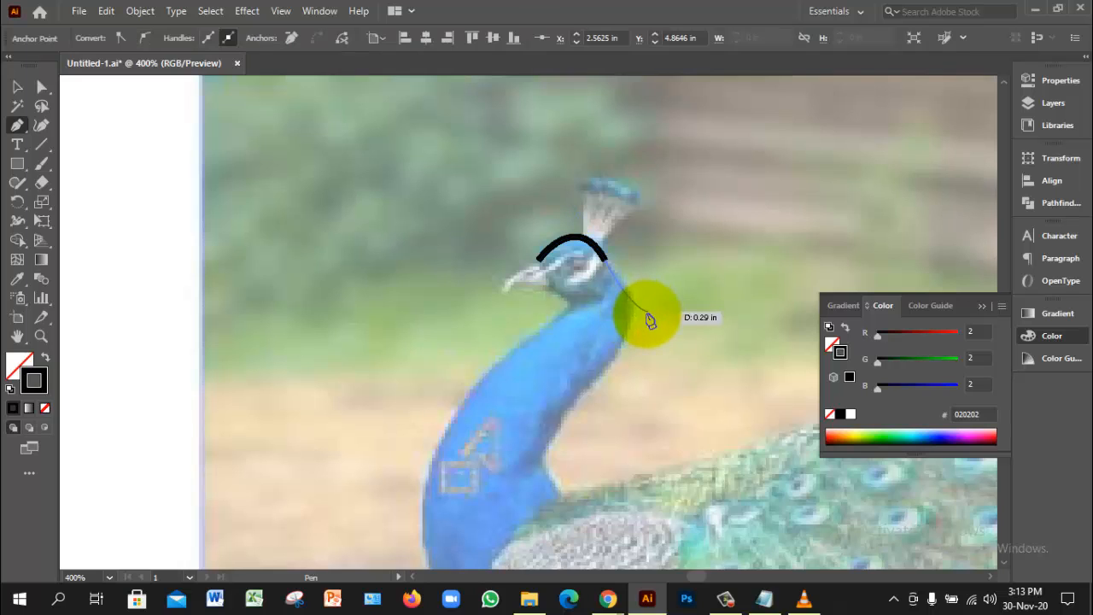
key(ctrl+plus)
key(ctrl+z)
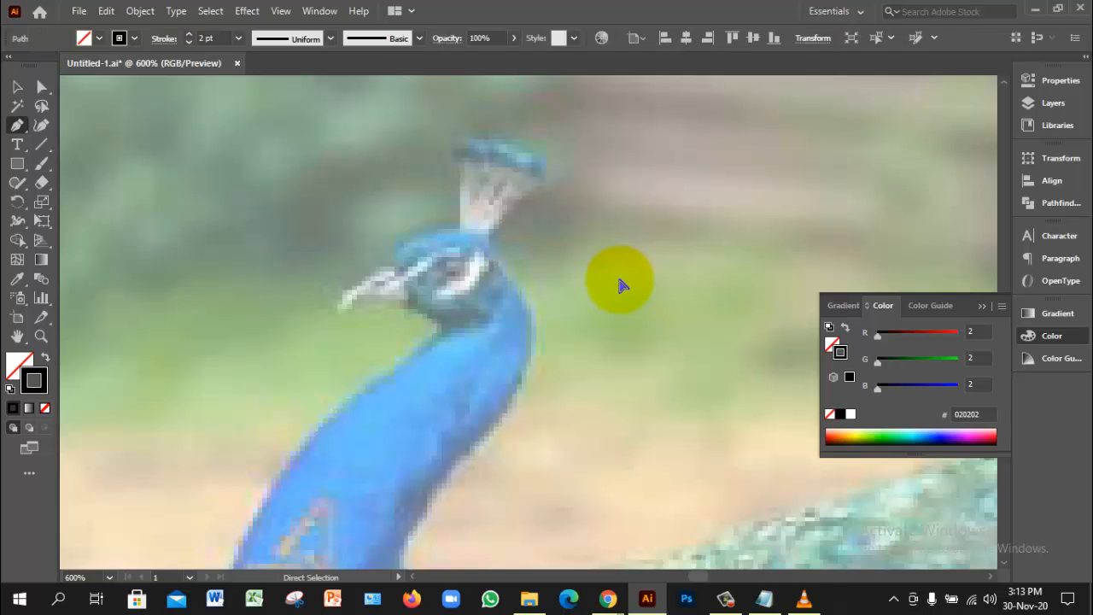
Set the stroke weight to 1 pt, try tracing the crown and the back of the neck as curves, and undo both segments
click(238, 38)
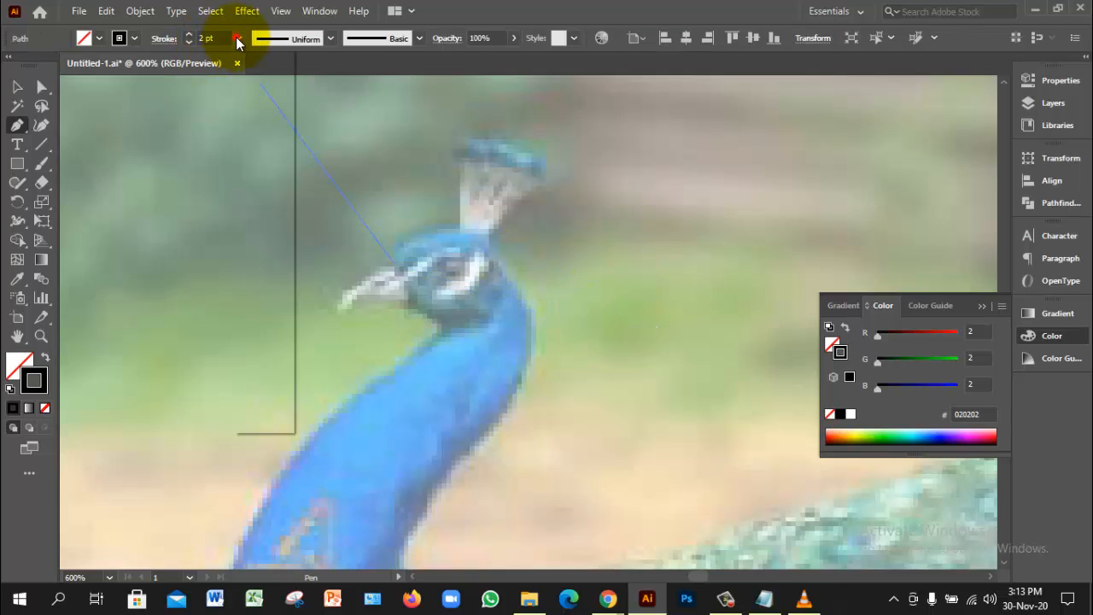
click(258, 107)
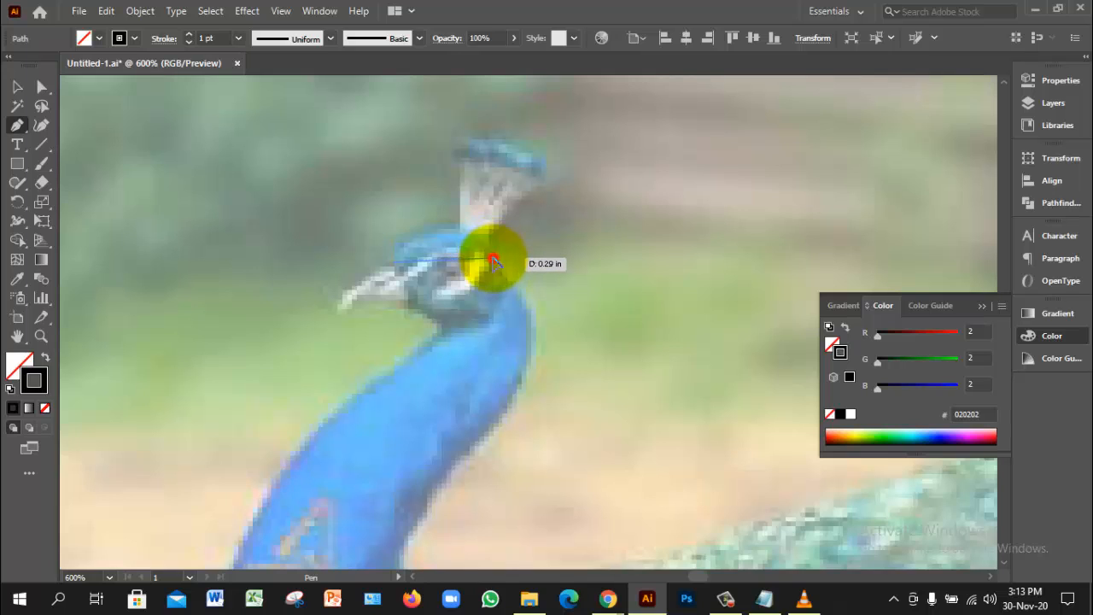
drag(493, 257, 547, 329)
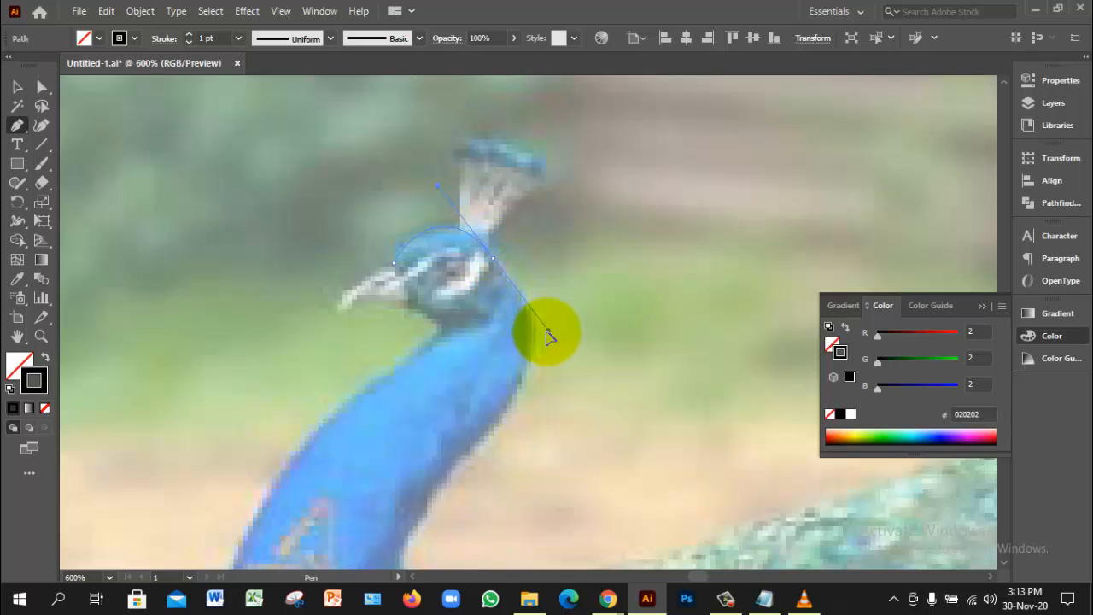
drag(549, 337, 555, 326)
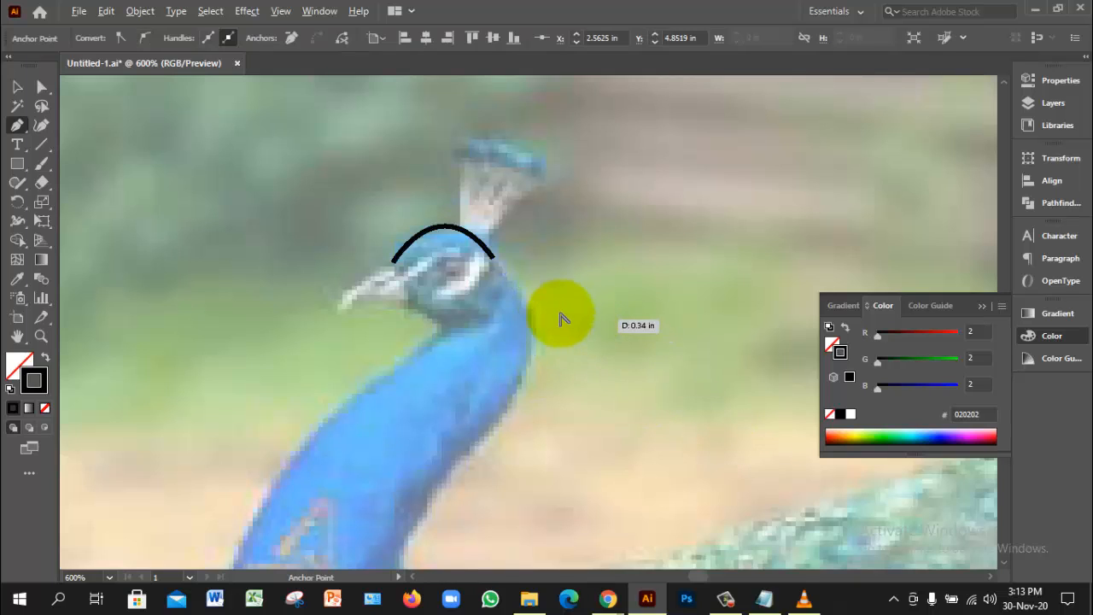
mouse_move(577, 311)
mouse_down()
mouse_move(642, 348)
mouse_move(576, 295)
mouse_move(586, 309)
mouse_move(558, 312)
mouse_move(494, 258)
mouse_move(501, 281)
mouse_move(549, 318)
mouse_move(545, 329)
mouse_move(556, 300)
mouse_move(588, 312)
mouse_move(585, 348)
mouse_move(529, 407)
mouse_move(492, 470)
mouse_move(479, 438)
mouse_move(491, 439)
mouse_up()
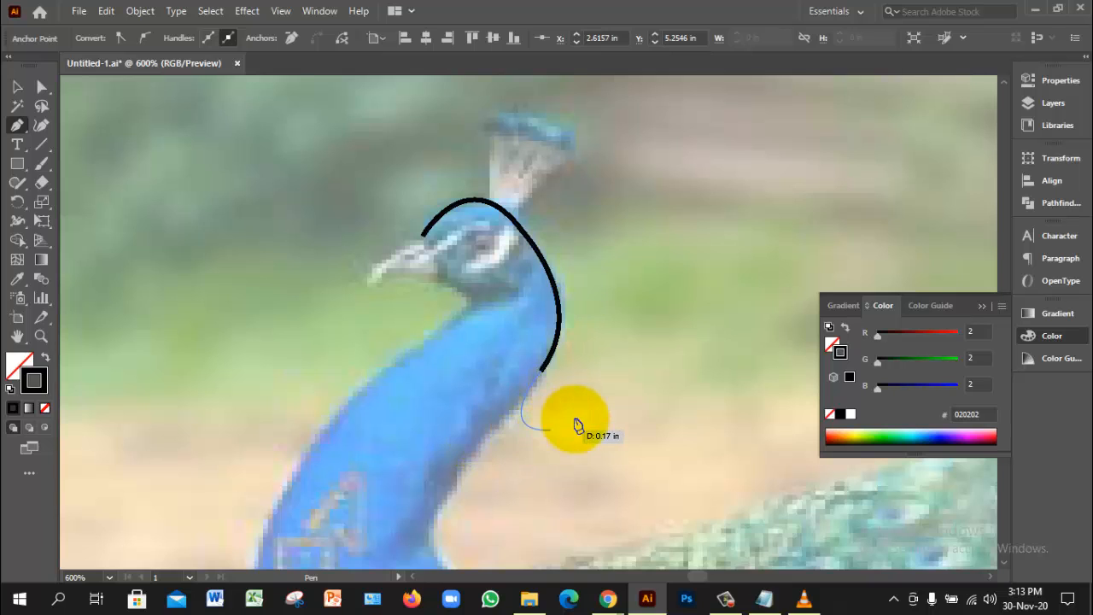
drag(577, 425, 605, 408)
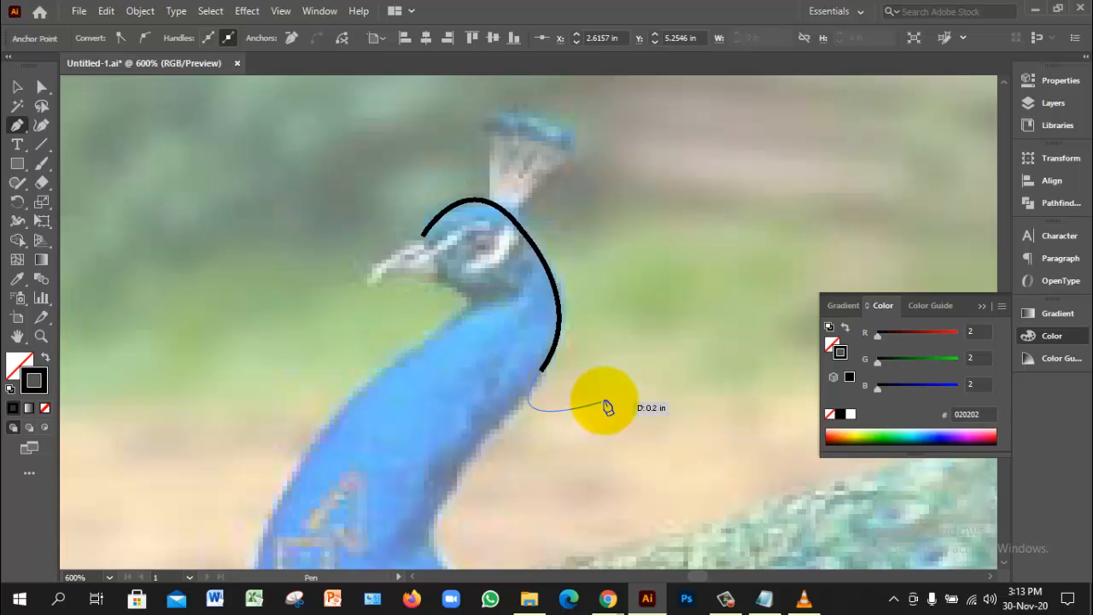
key(ctrl+z)
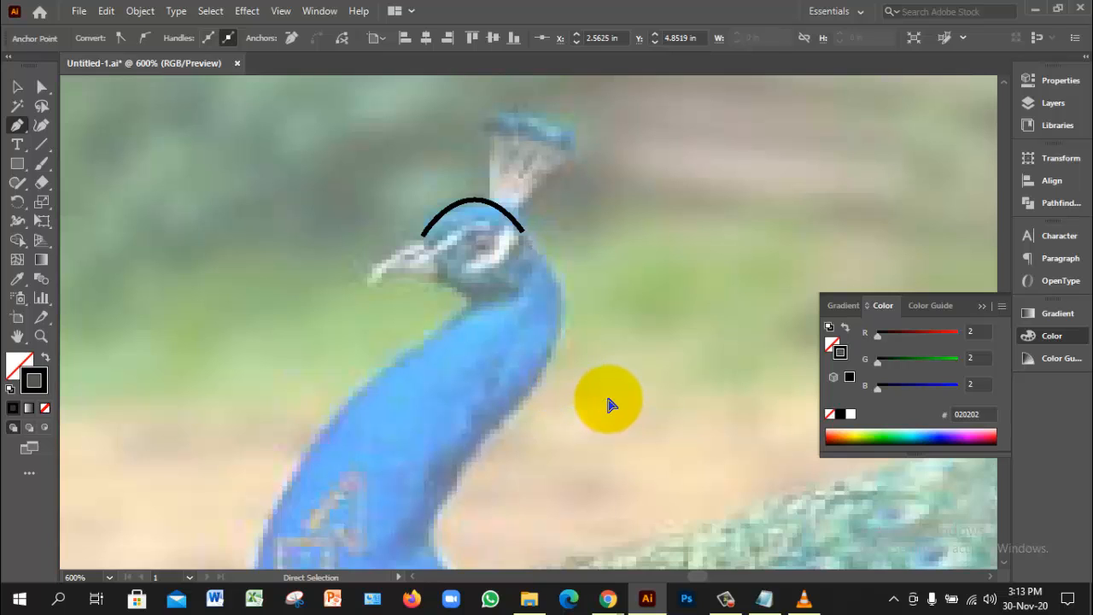
key(ctrl+z)
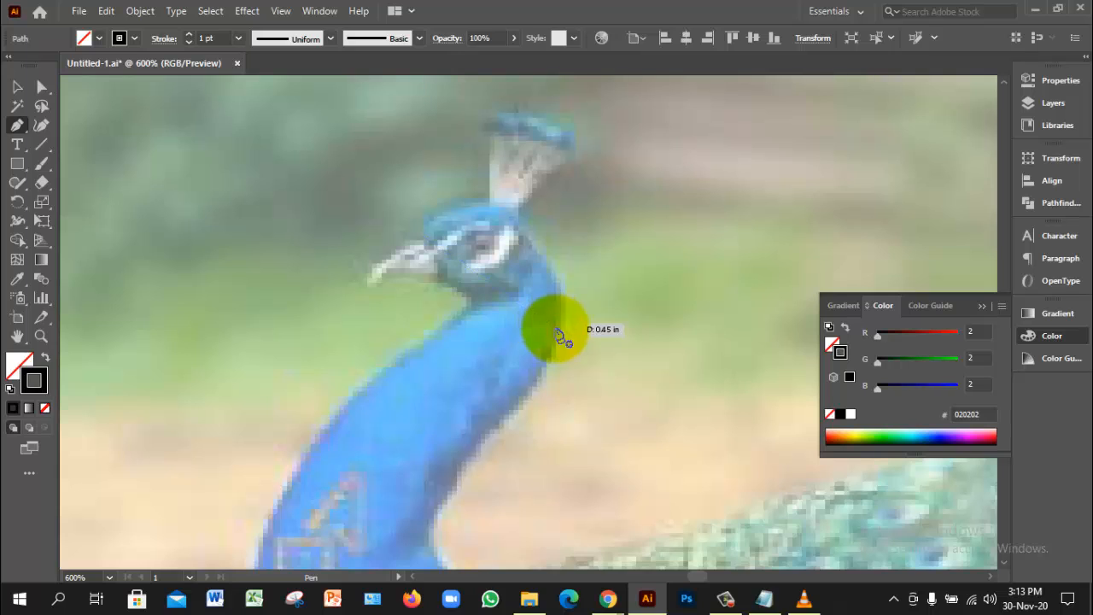
Delete the leftover anchor point at the peacock's forehead
drag(17, 125, 93, 125)
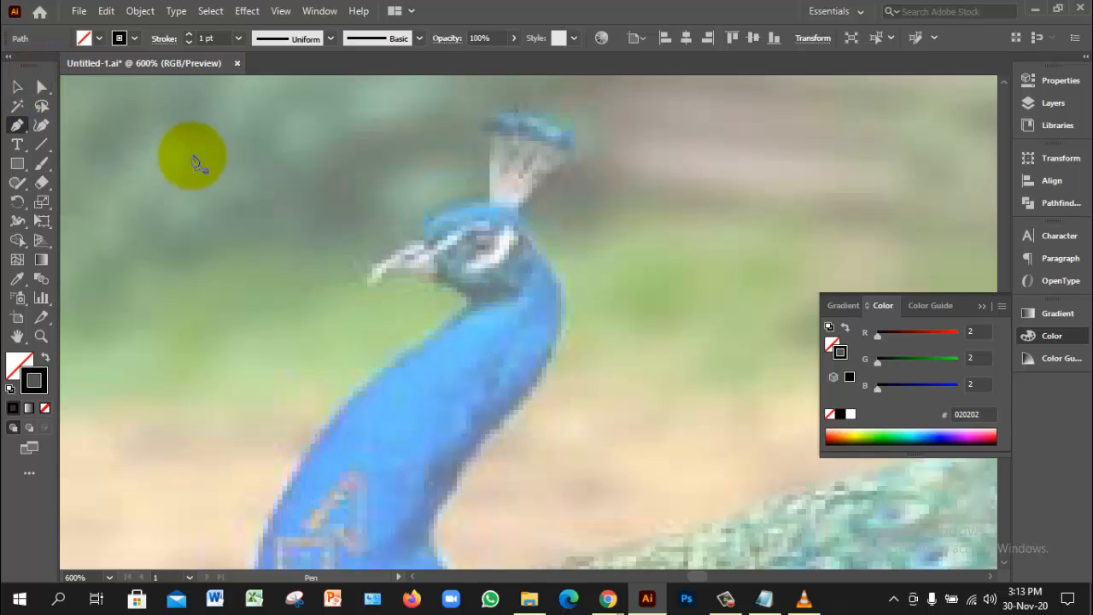
click(18, 86)
click(270, 202)
drag(344, 181, 502, 276)
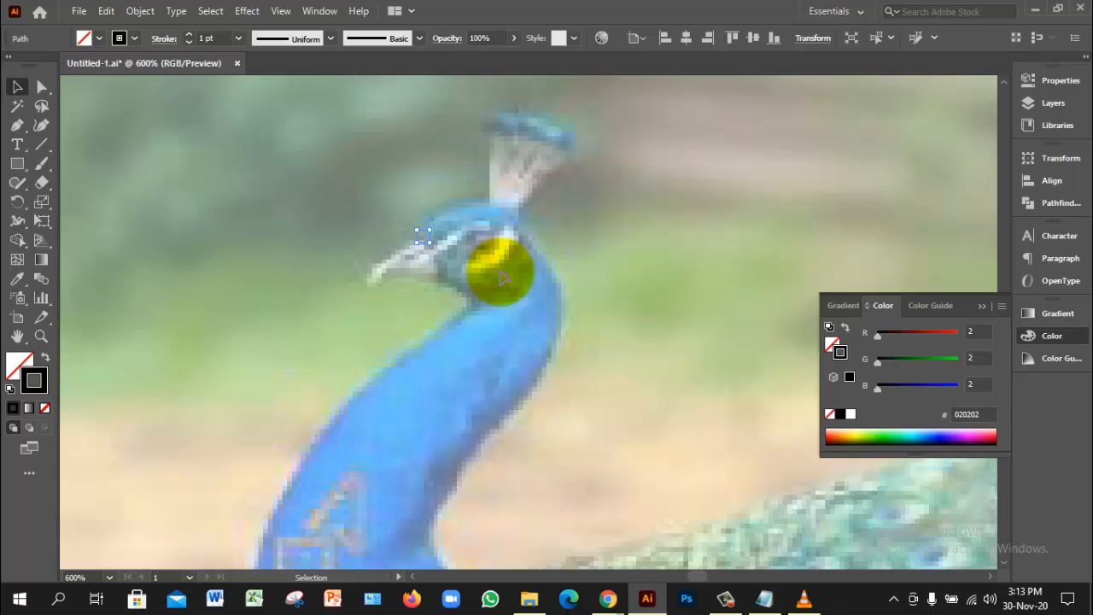
key(Delete)
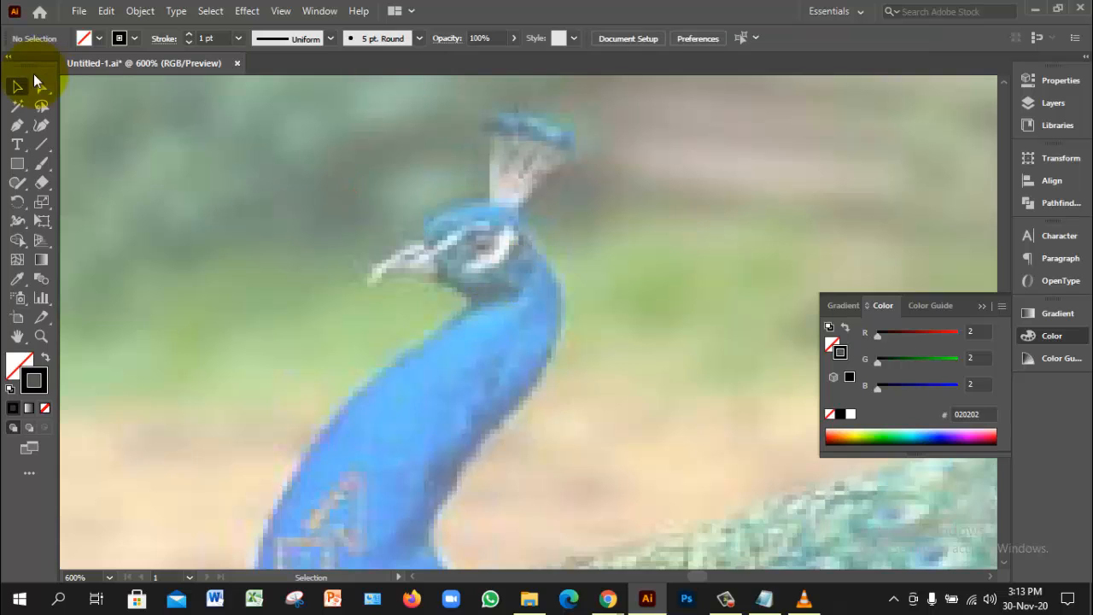
Try a new Pen curve from the forehead over the crown to the back of the head, and undo it
click(25, 127)
click(102, 127)
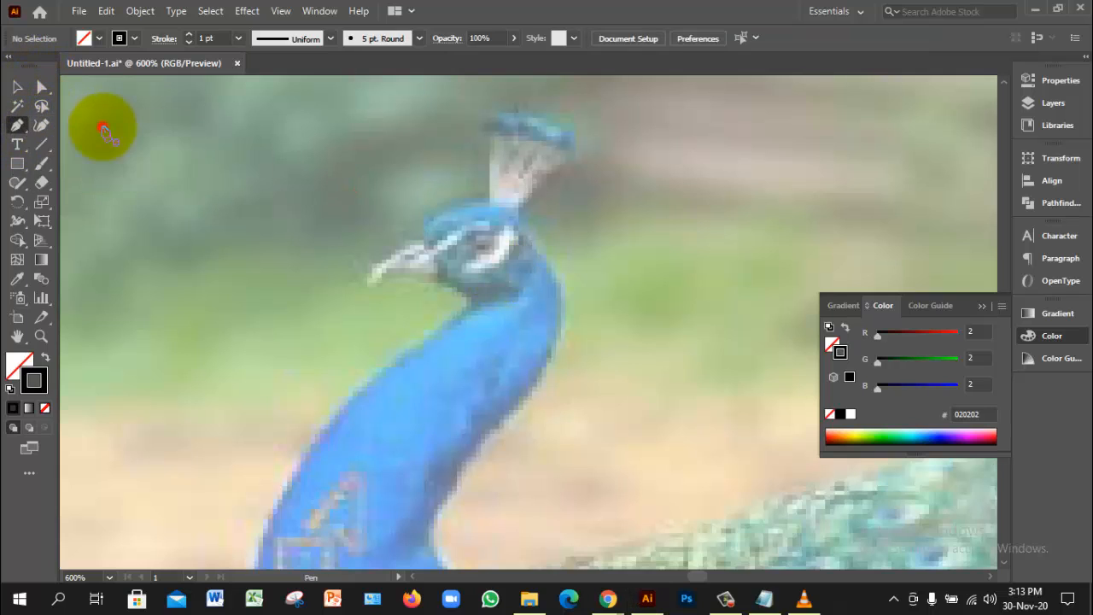
click(420, 230)
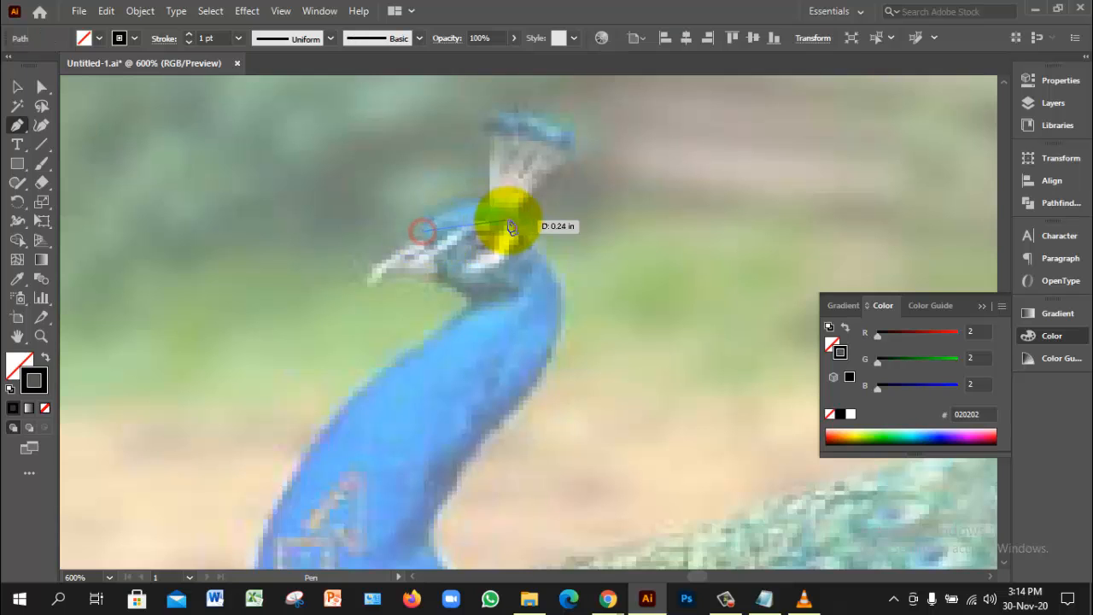
mouse_move(520, 230)
mouse_down()
mouse_move(597, 289)
mouse_move(564, 298)
mouse_up()
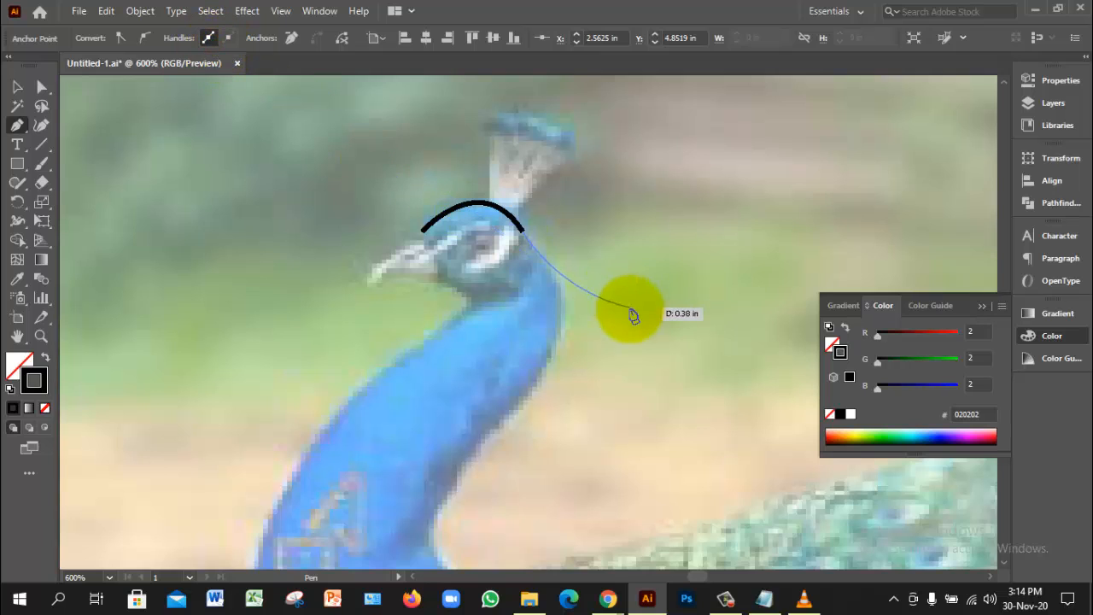
key(ctrl)
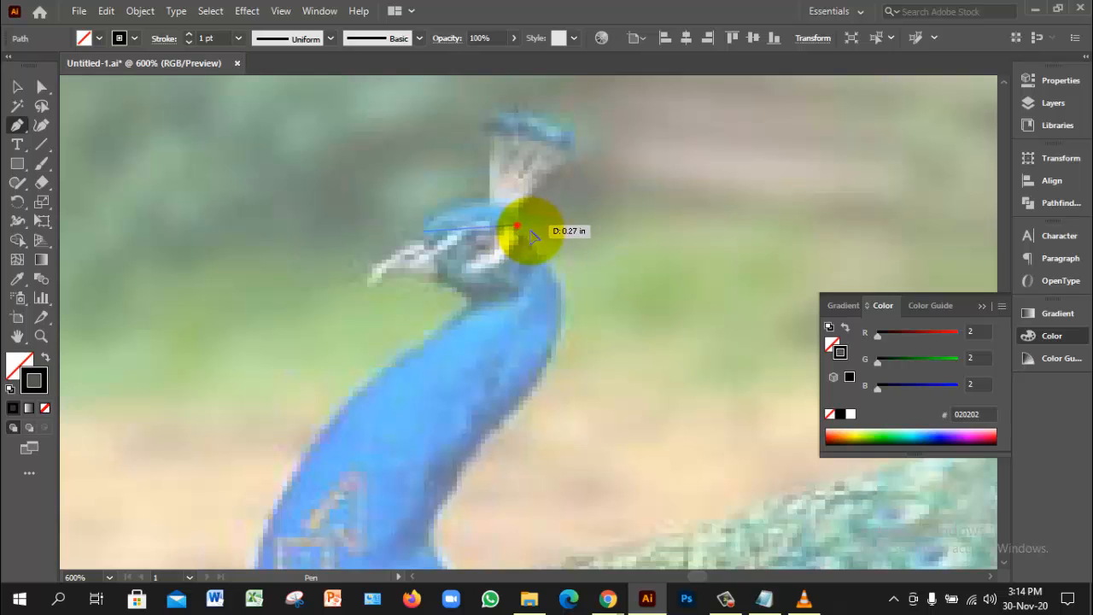
drag(517, 226, 574, 292)
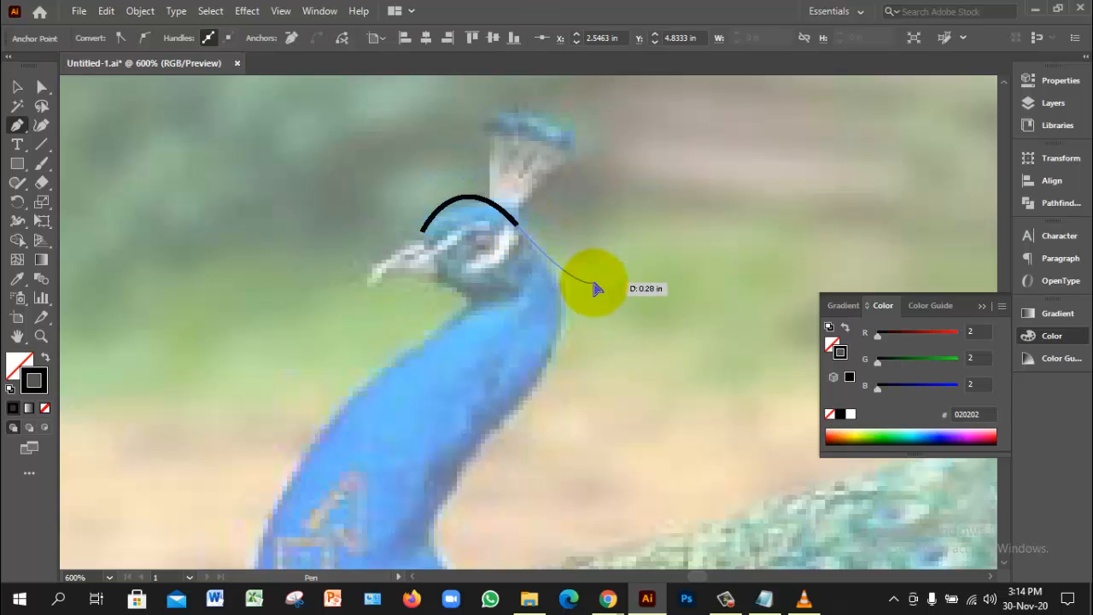
key(ctrl+z)
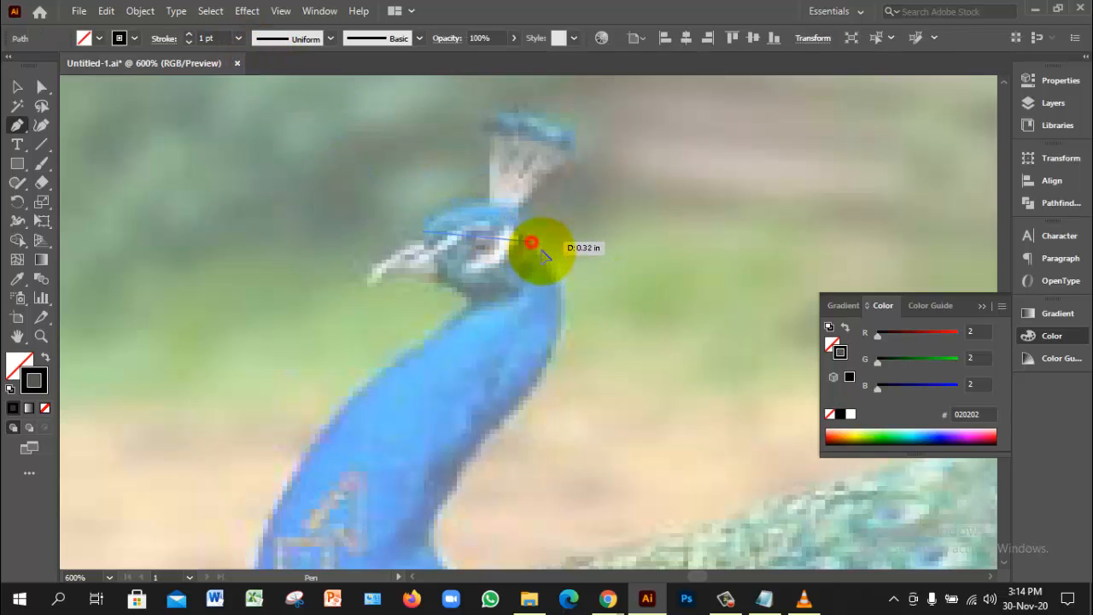
Try reshaping the crown curve with its end point lower on the back of the head, and undo the attempts
mouse_move(531, 243)
mouse_down()
mouse_move(572, 322)
mouse_move(237, 43)
mouse_up()
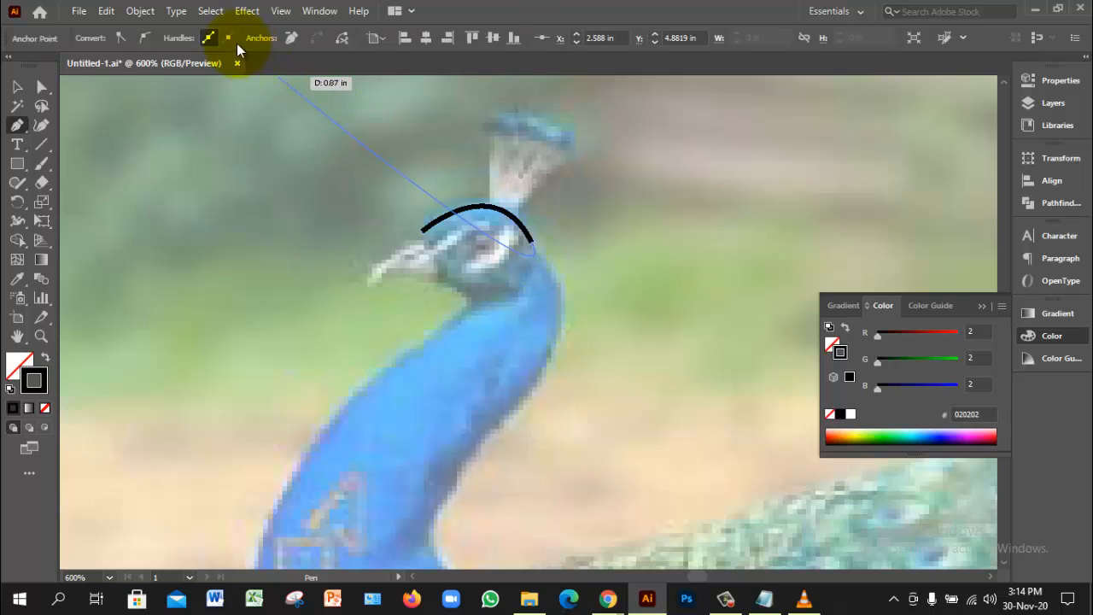
click(289, 37)
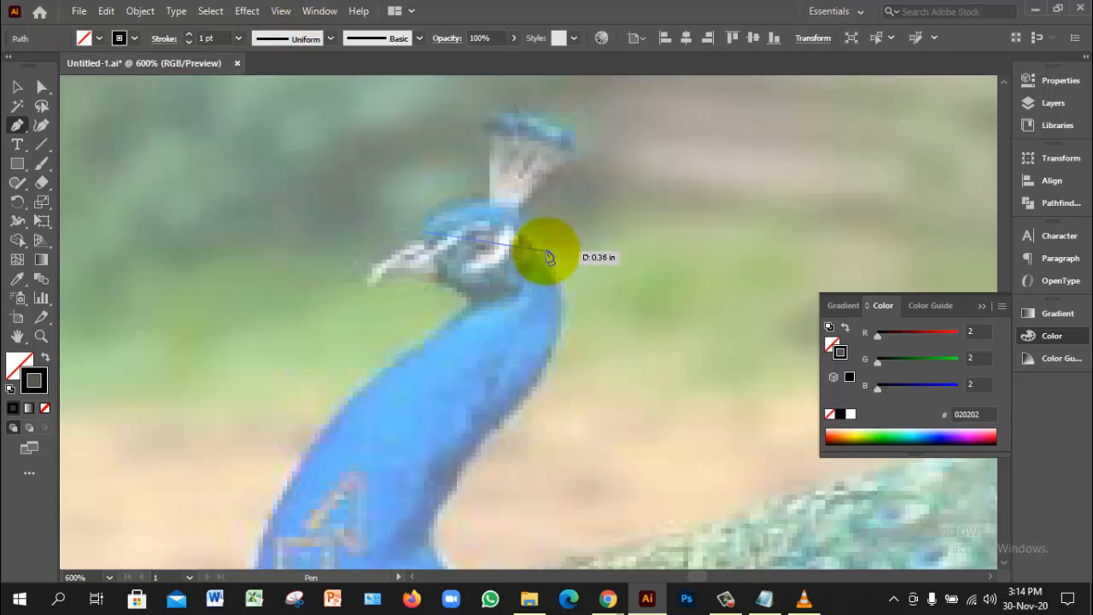
drag(534, 245, 597, 334)
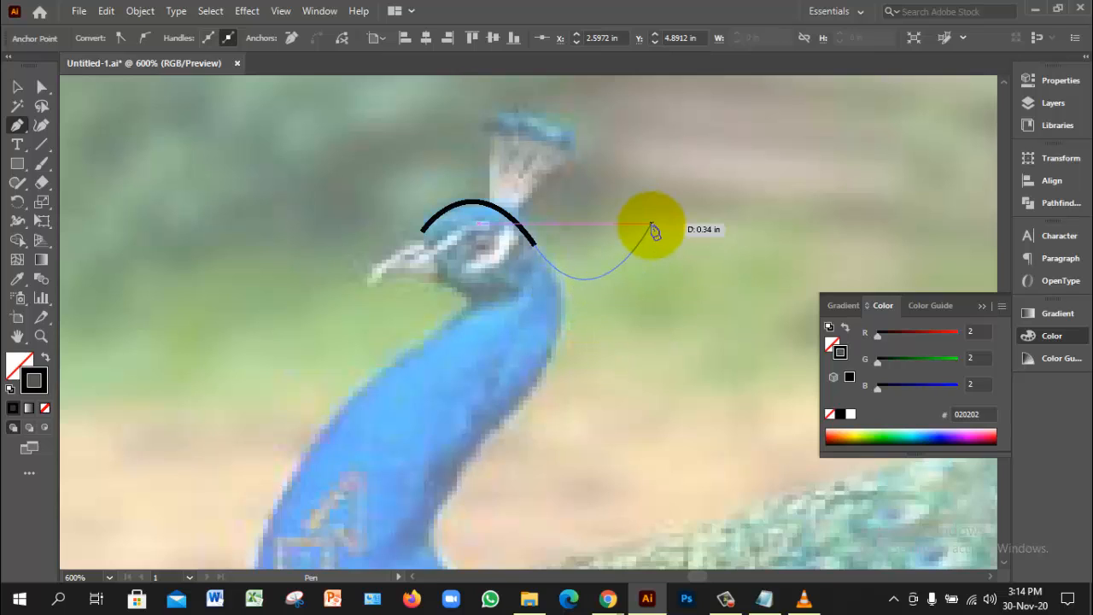
ctrl+click(584, 286)
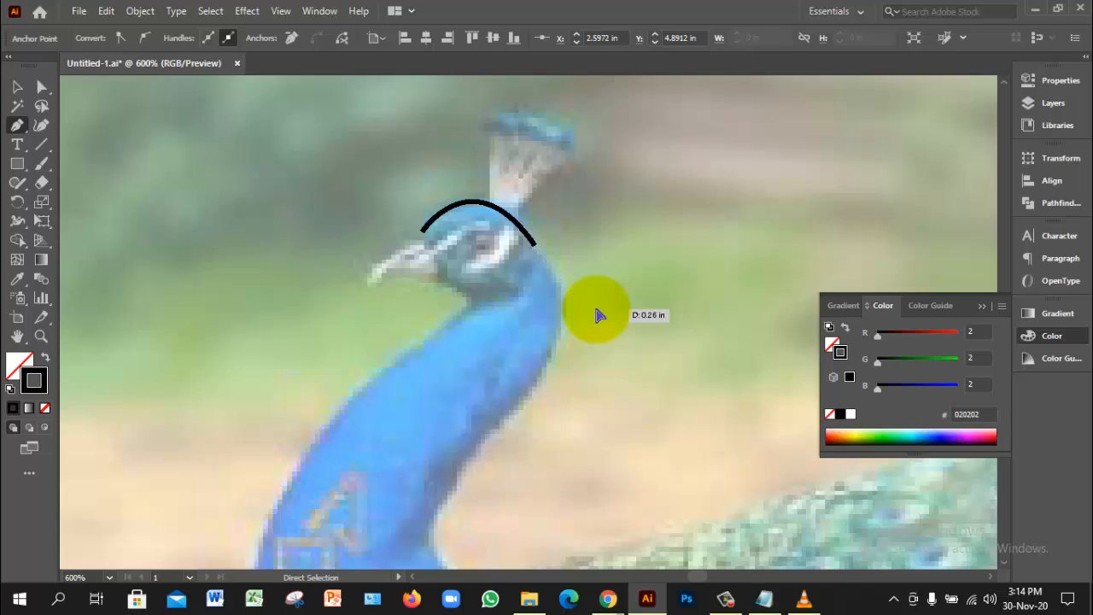
key(ctrl+z)
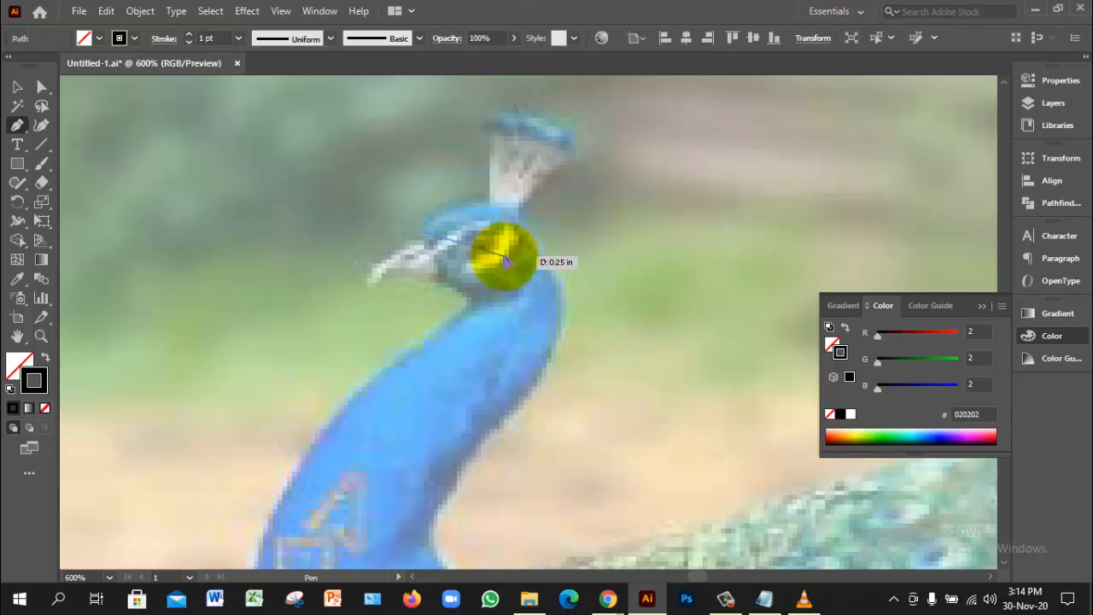
ctrl+click(505, 259)
drag(505, 259, 447, 245)
key(ctrl+z)
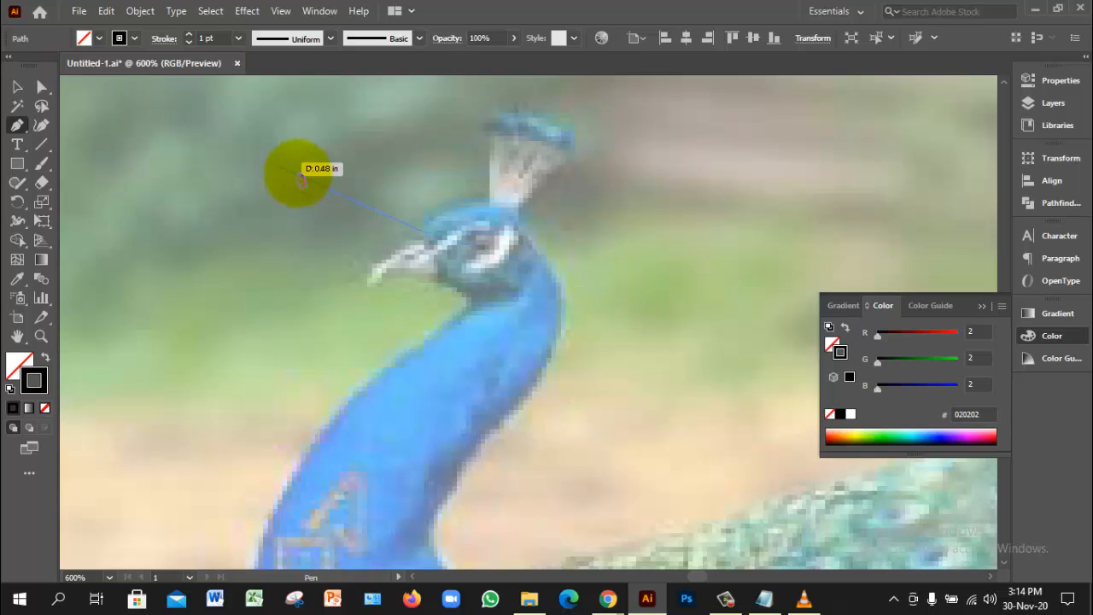
Select and delete the remaining start point of the crown path above the beak
click(16, 86)
drag(292, 176, 475, 298)
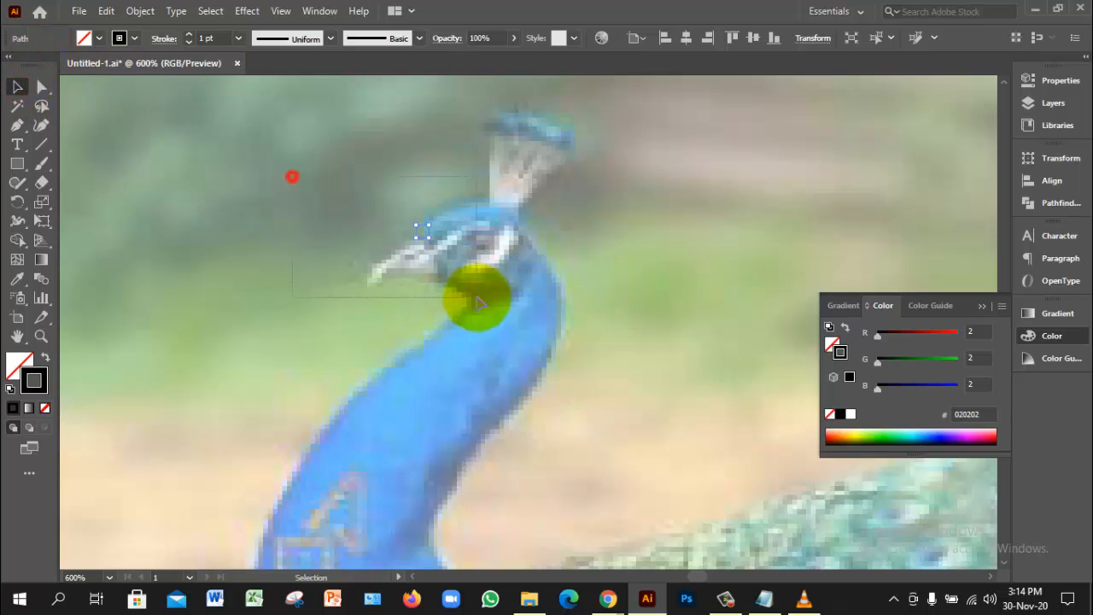
key(Delete)
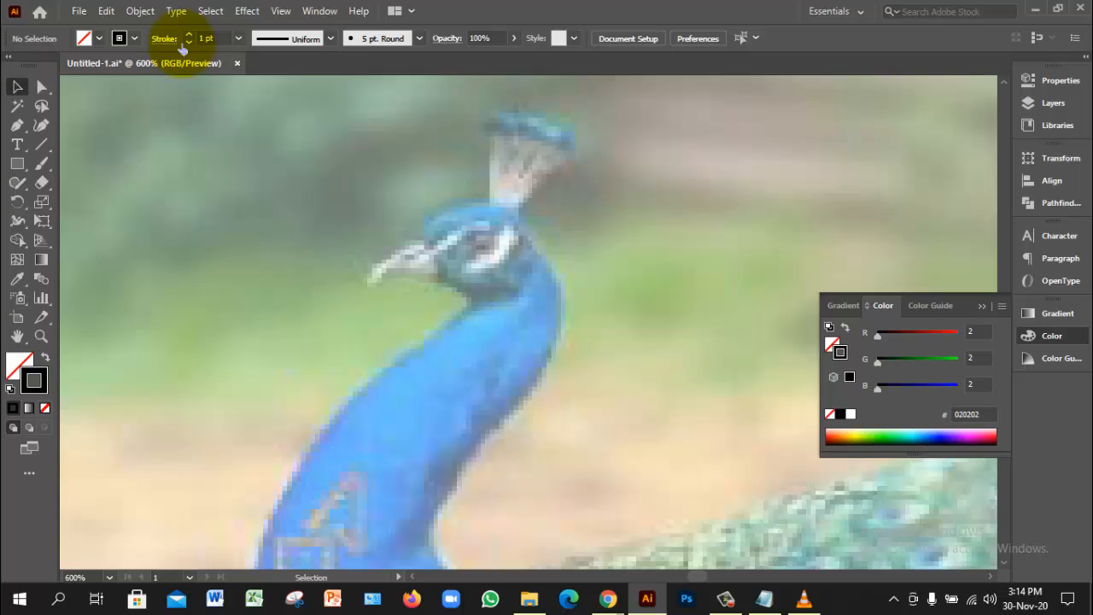
Enable showing anchor points in the Selection and Shape tools and showing handles when multiple anchors are selected in the preferences
click(105, 11)
mouse_move(208, 519)
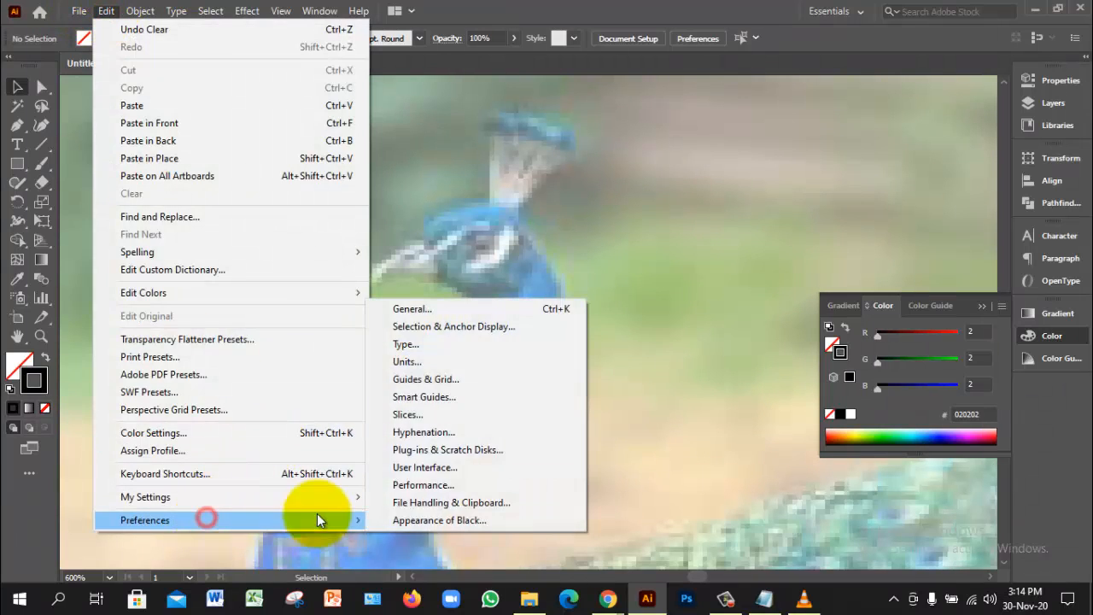
click(444, 308)
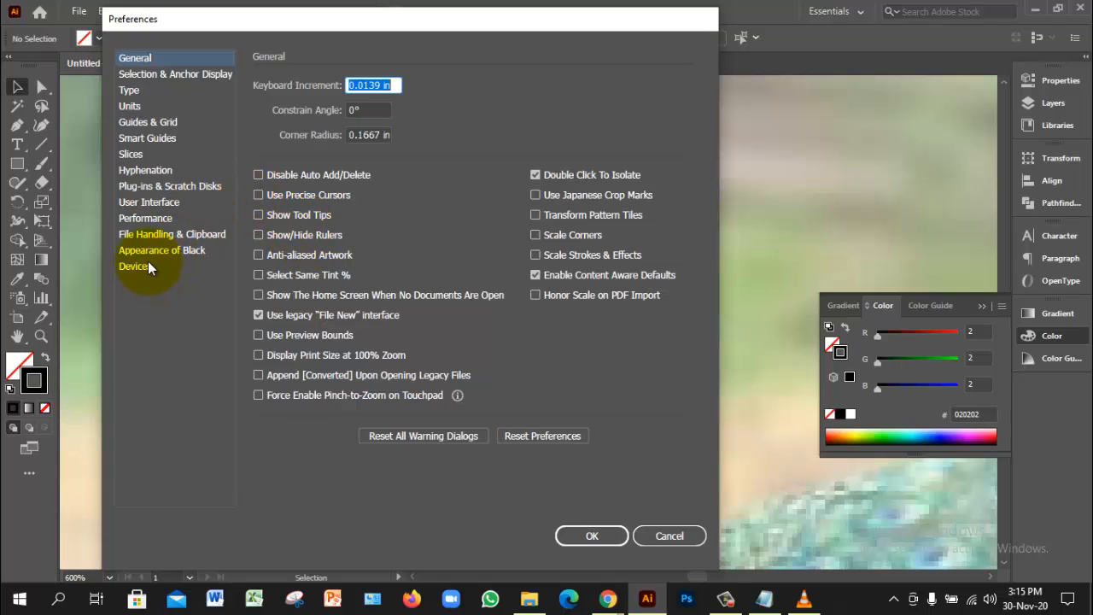
click(156, 77)
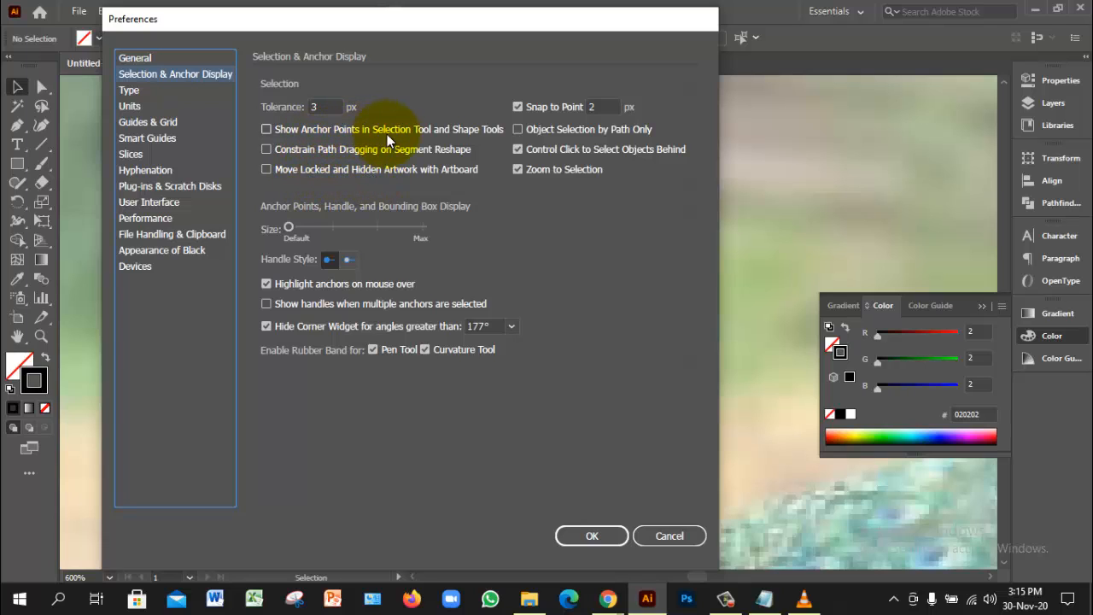
click(266, 129)
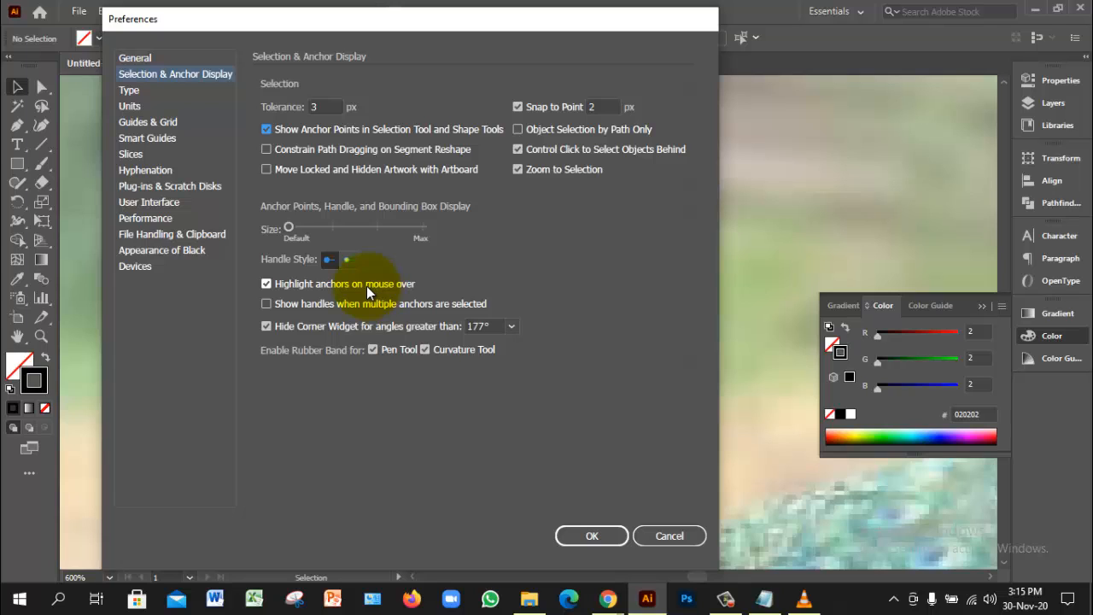
click(350, 261)
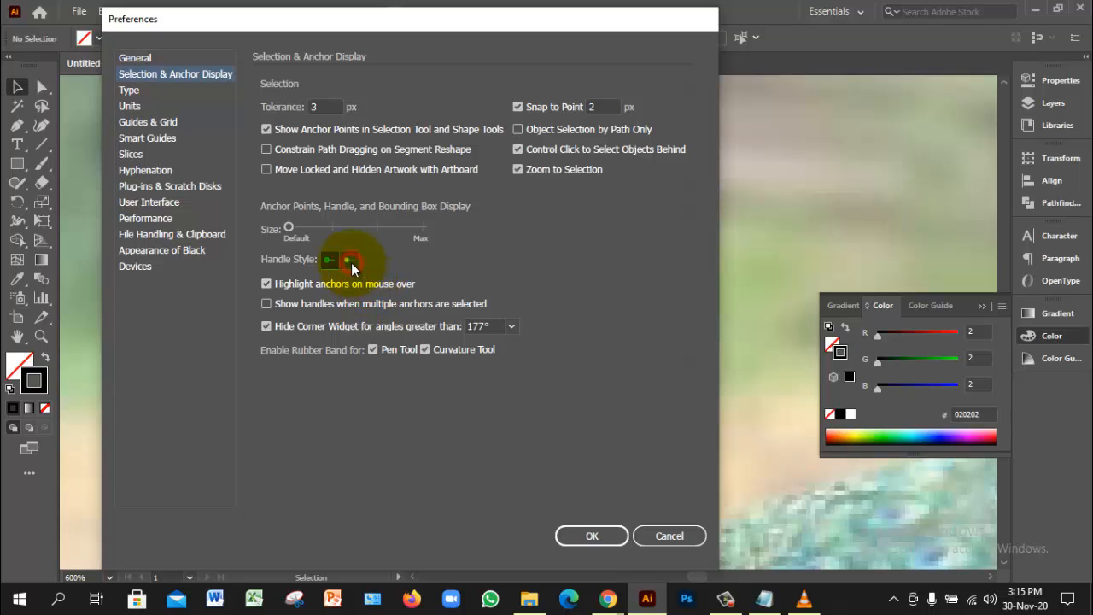
click(331, 265)
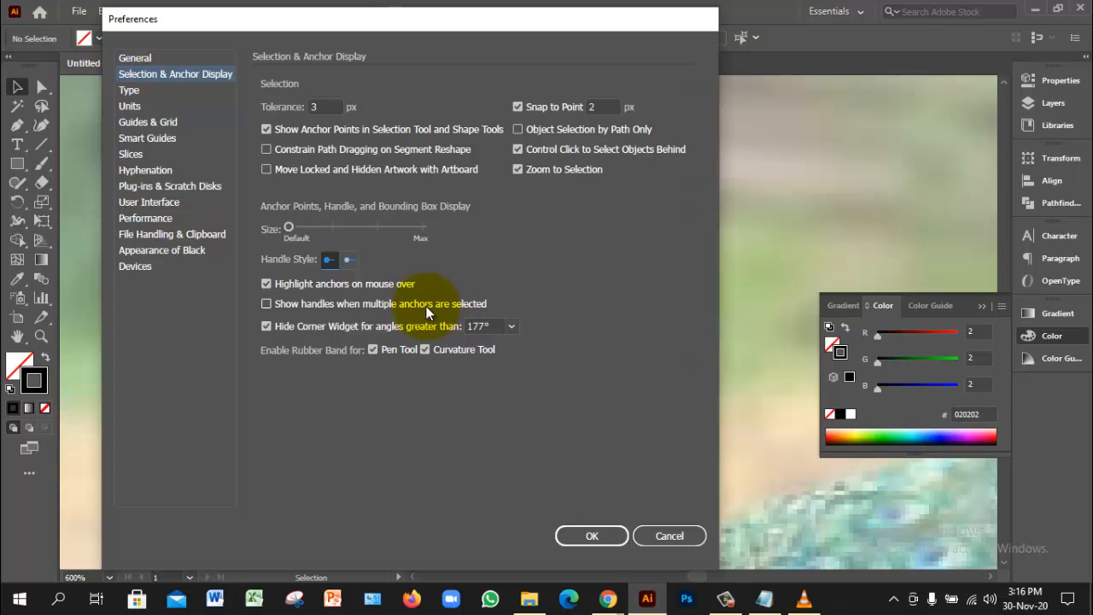
click(602, 535)
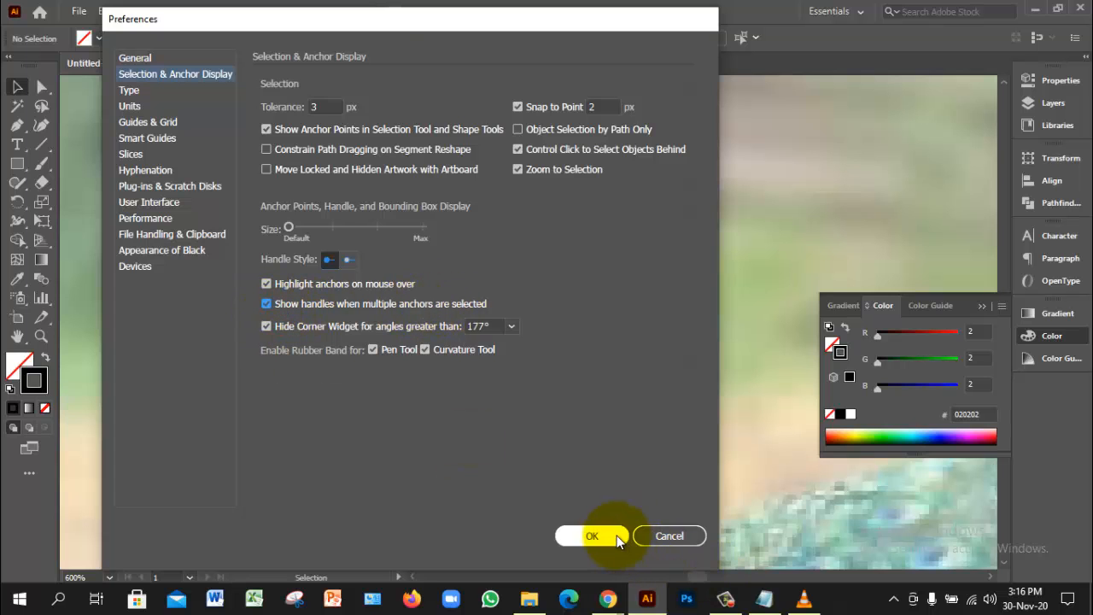
Try a Pen curve from the peacock's forehead over the crown to the back of the head
click(16, 126)
click(417, 236)
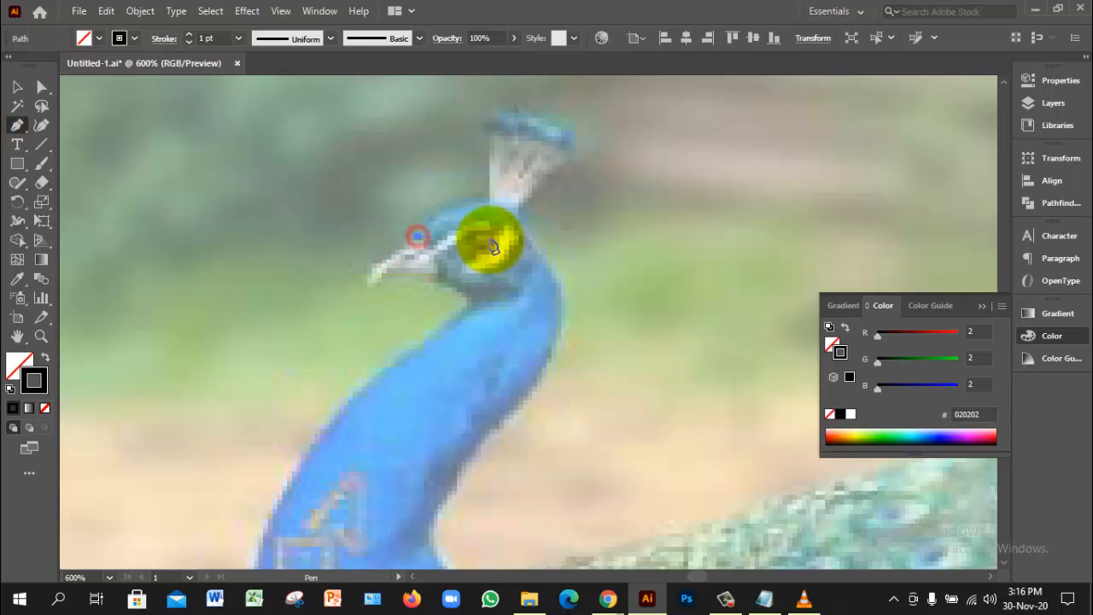
drag(522, 232, 573, 291)
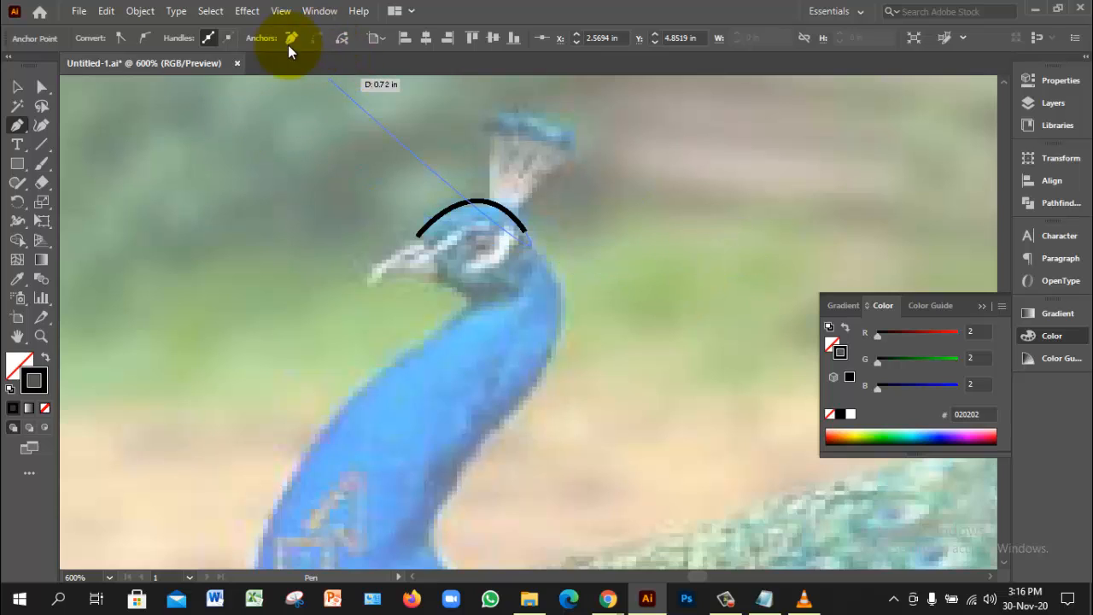
click(383, 43)
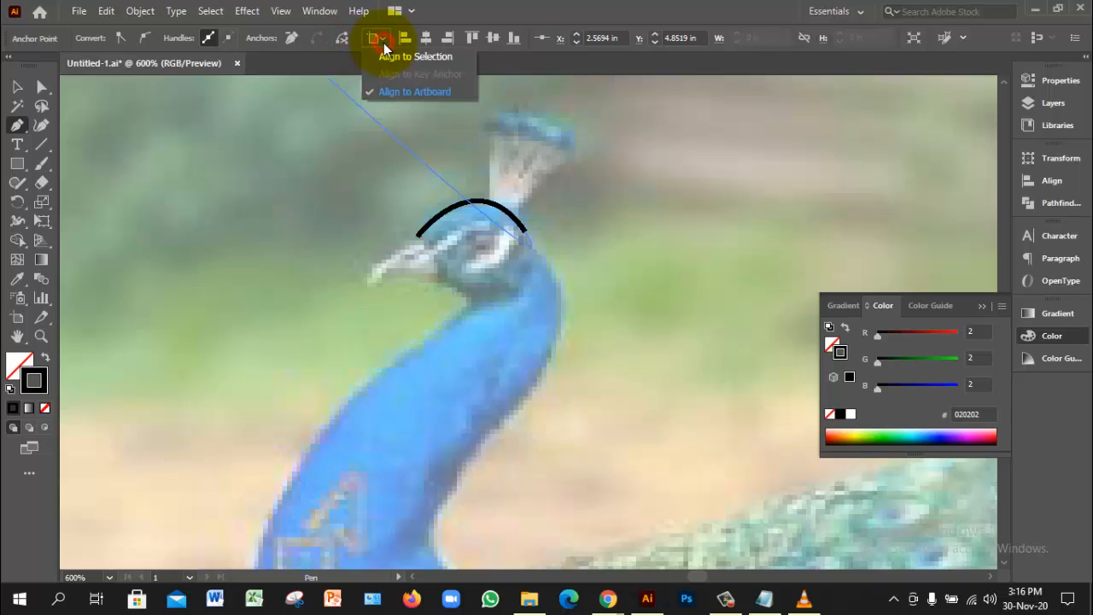
click(473, 7)
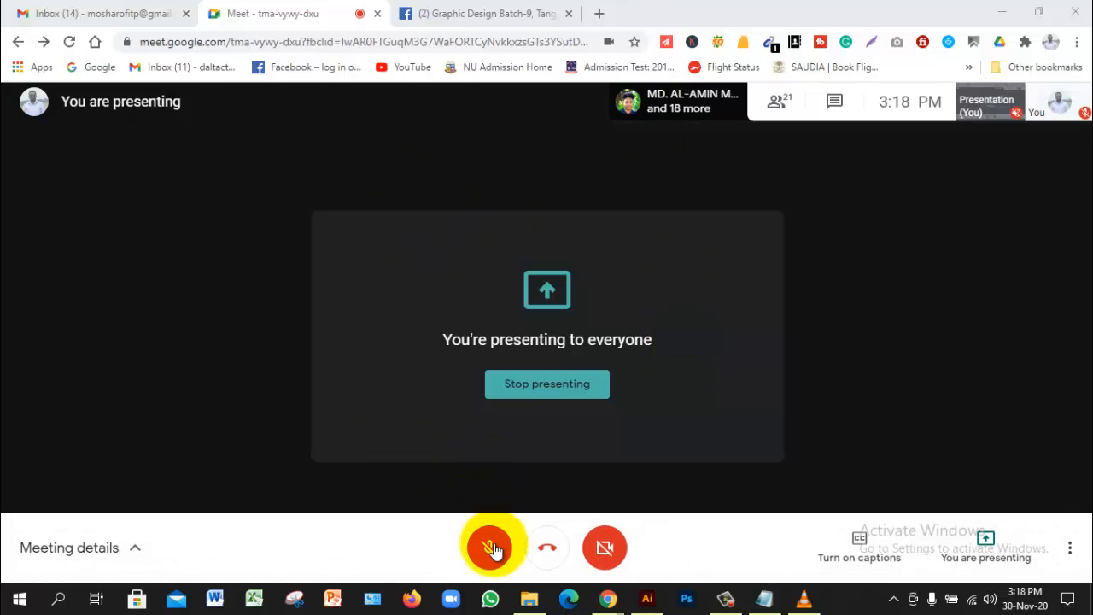
Unmute the microphone in the Google Meet call, and quit Illustrator without saving Untitled-1.ai
click(488, 545)
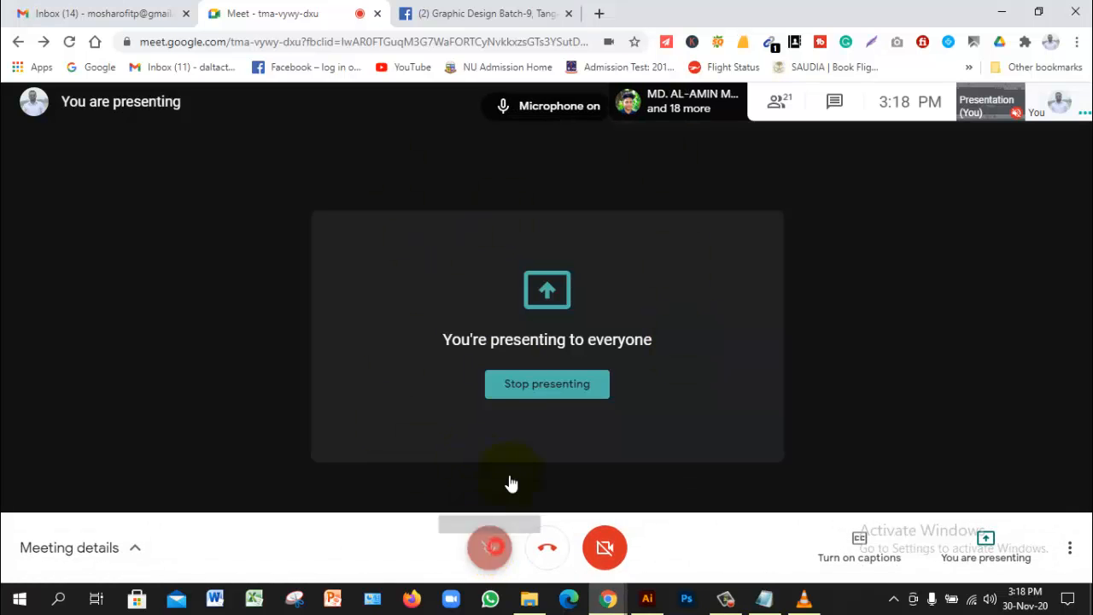
click(647, 599)
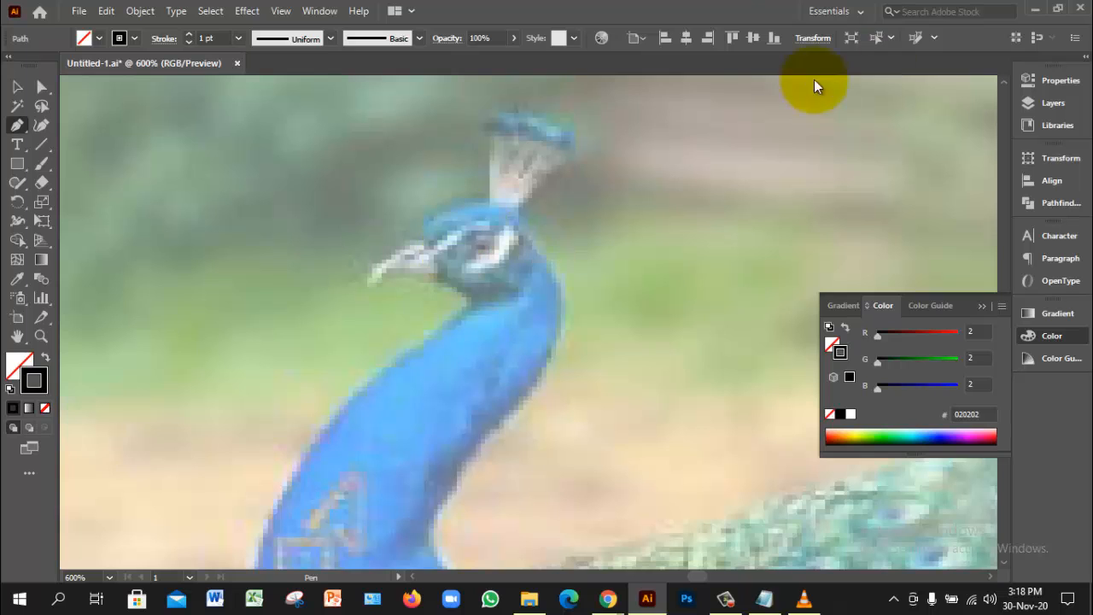
click(1078, 7)
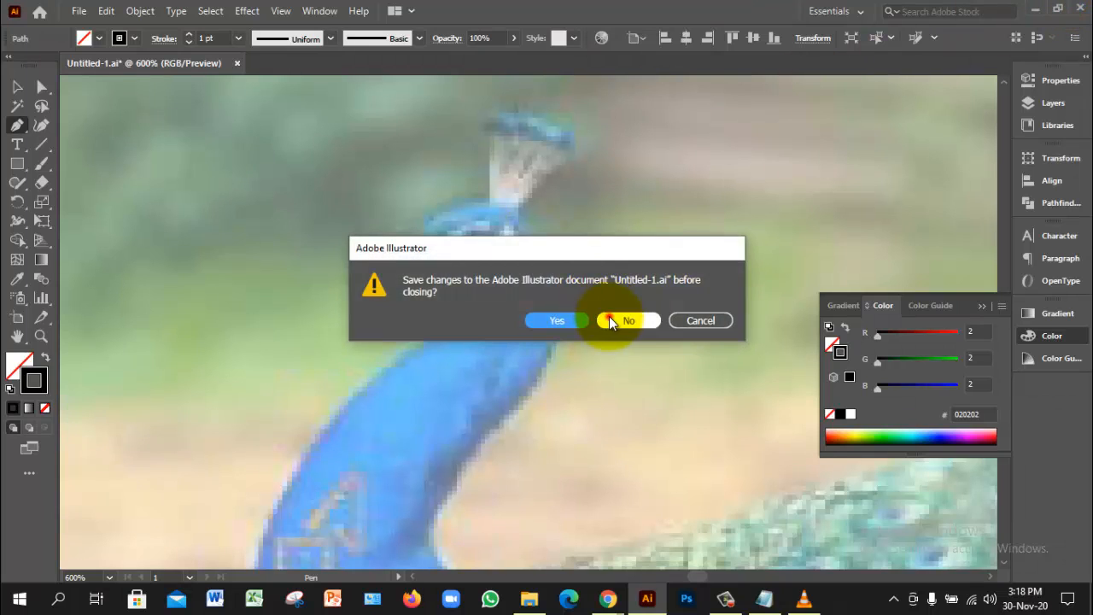
click(615, 318)
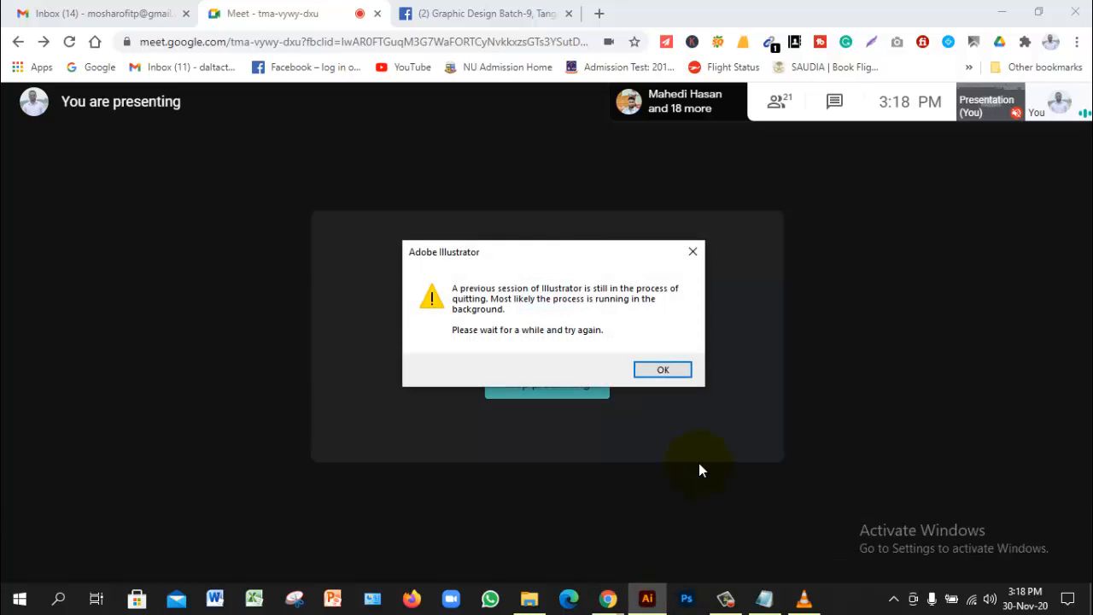
click(660, 373)
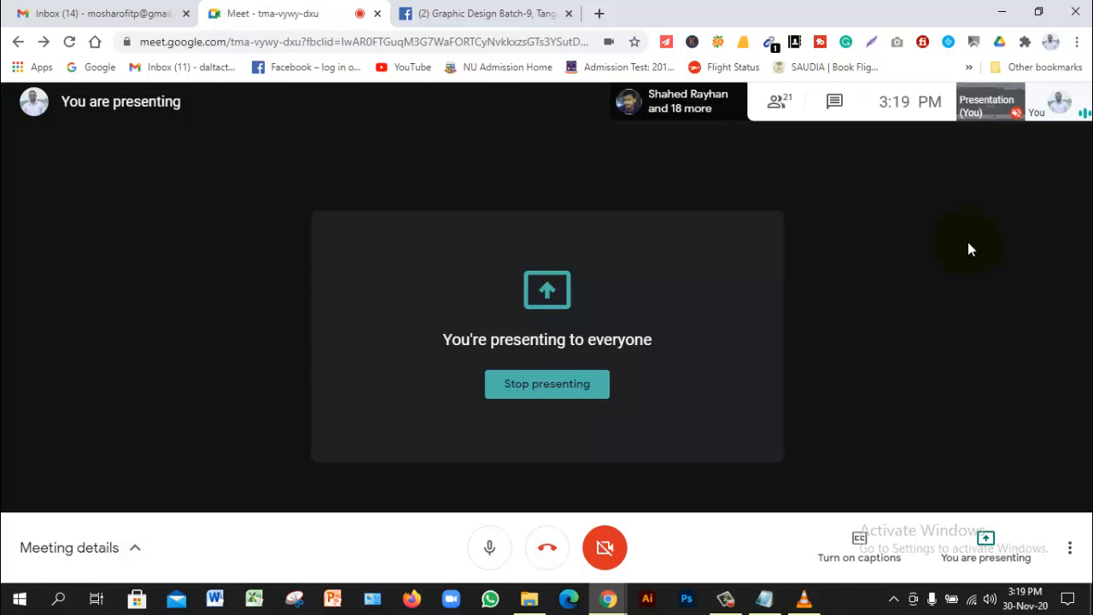
Raise the computer's speaker volume
click(990, 598)
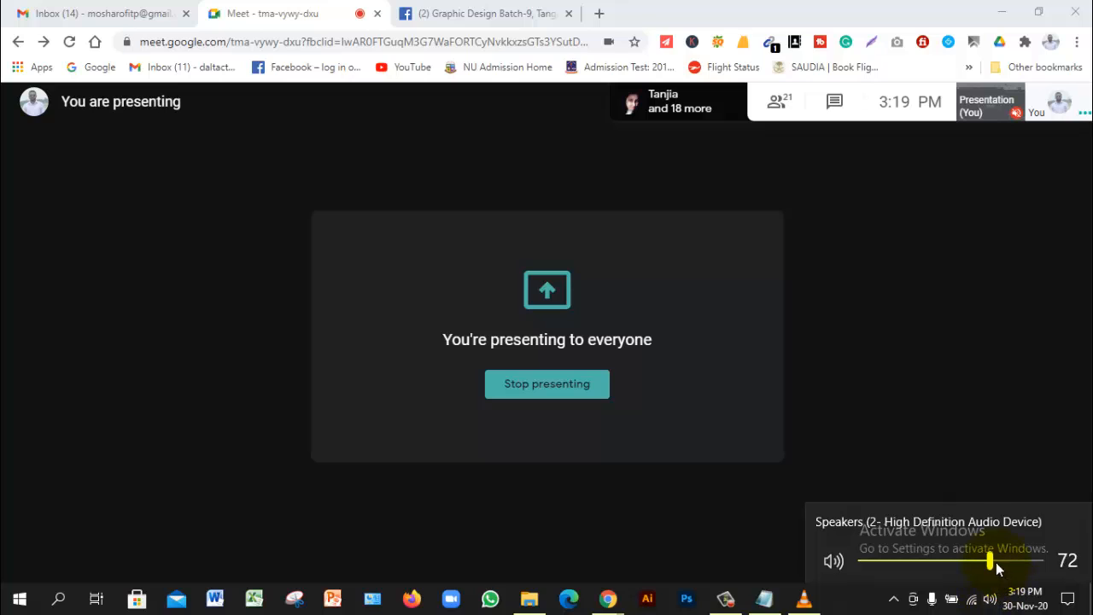
drag(992, 561, 1069, 560)
click(952, 369)
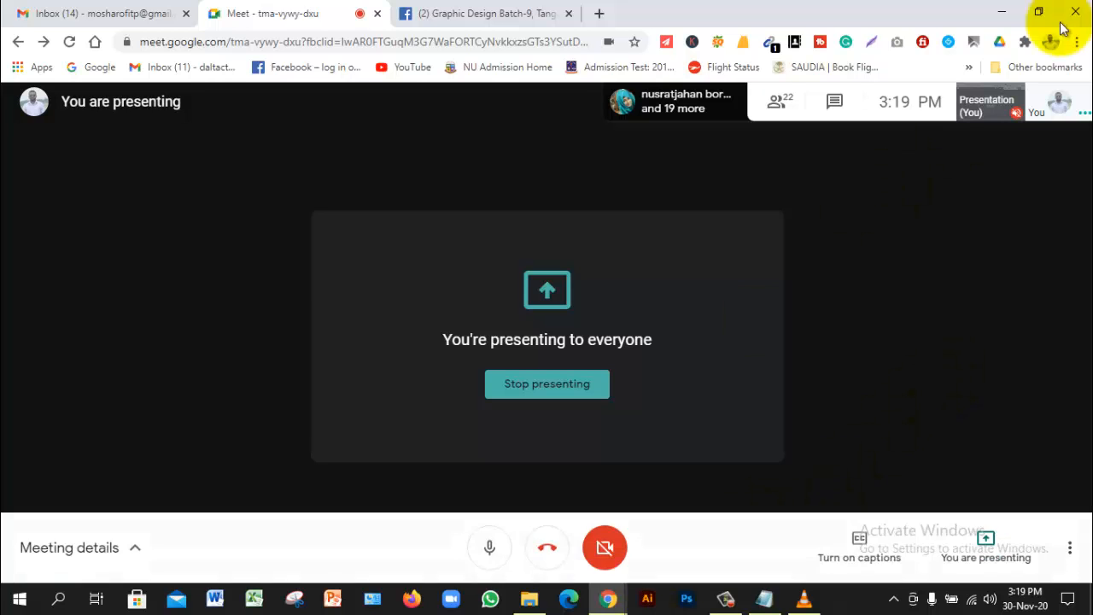
Minimize the browser, the Downloads folder and the Notepad window to clear the desktop
click(1003, 11)
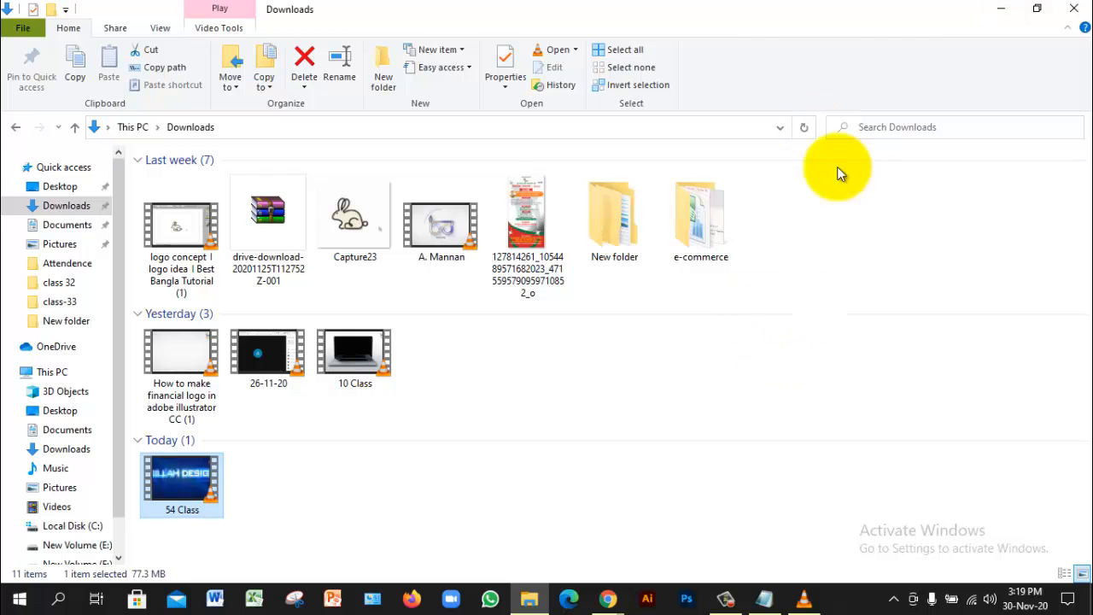
click(1007, 7)
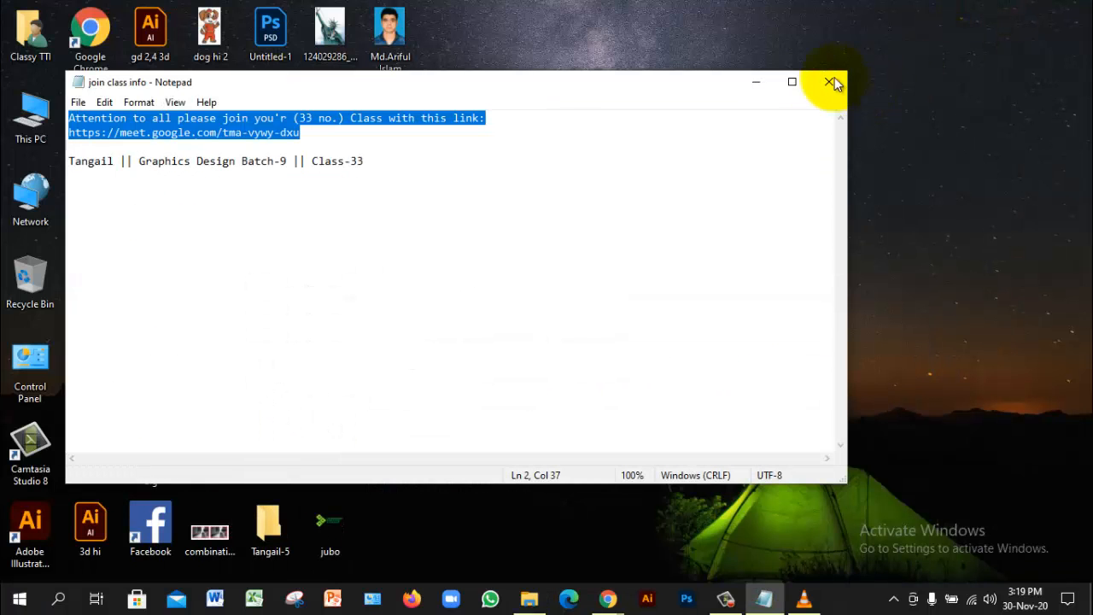
click(754, 84)
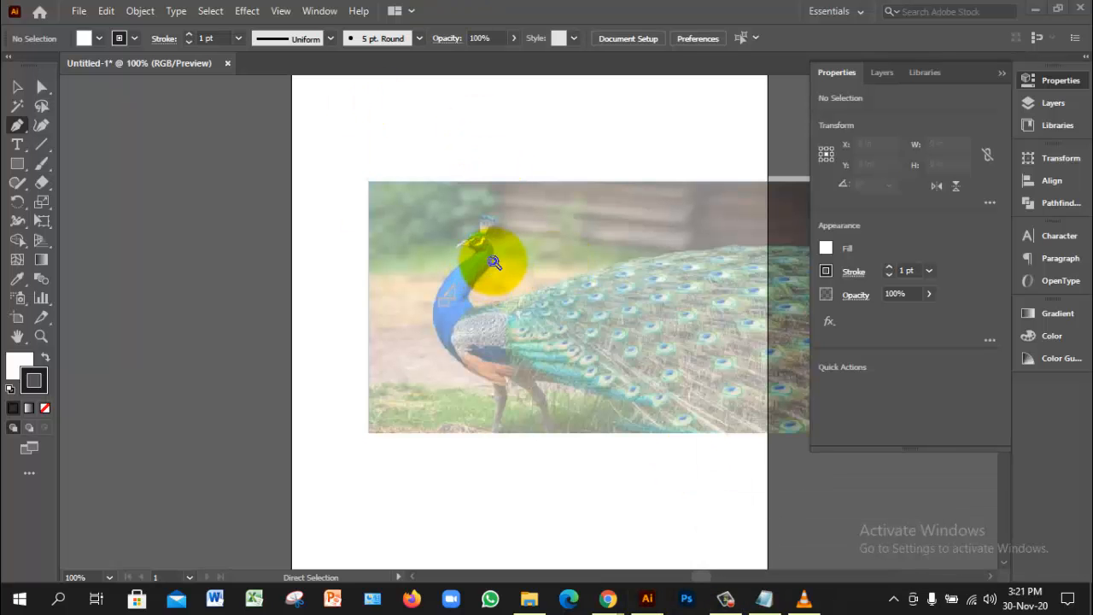
Set the fill to none and make the dark stroke the active color for tracing the peacock's head
click(488, 271)
click(533, 298)
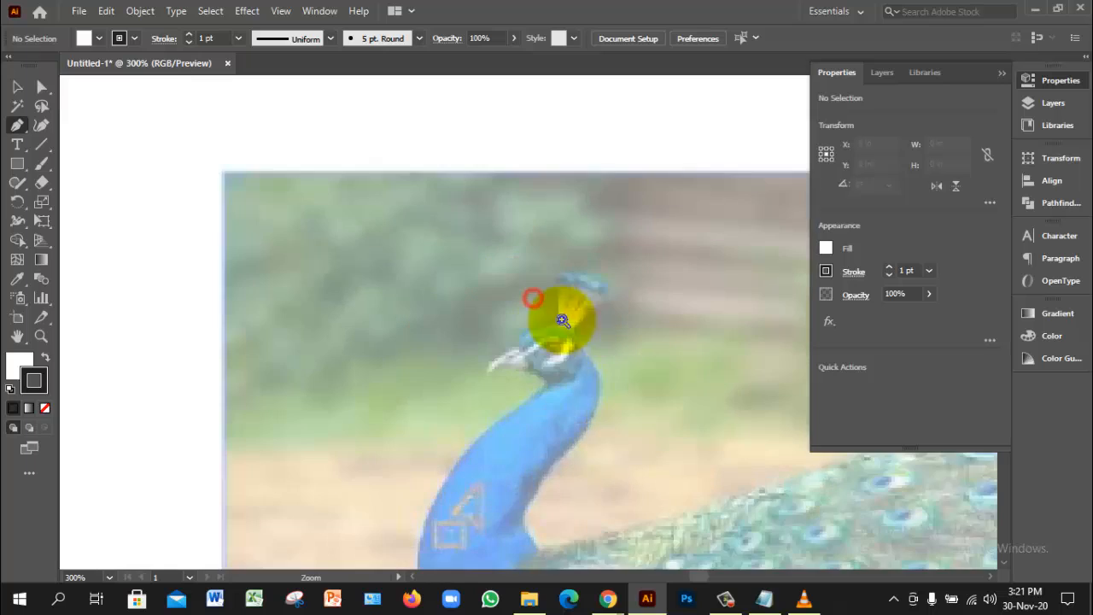
drag(589, 339, 532, 281)
click(536, 288)
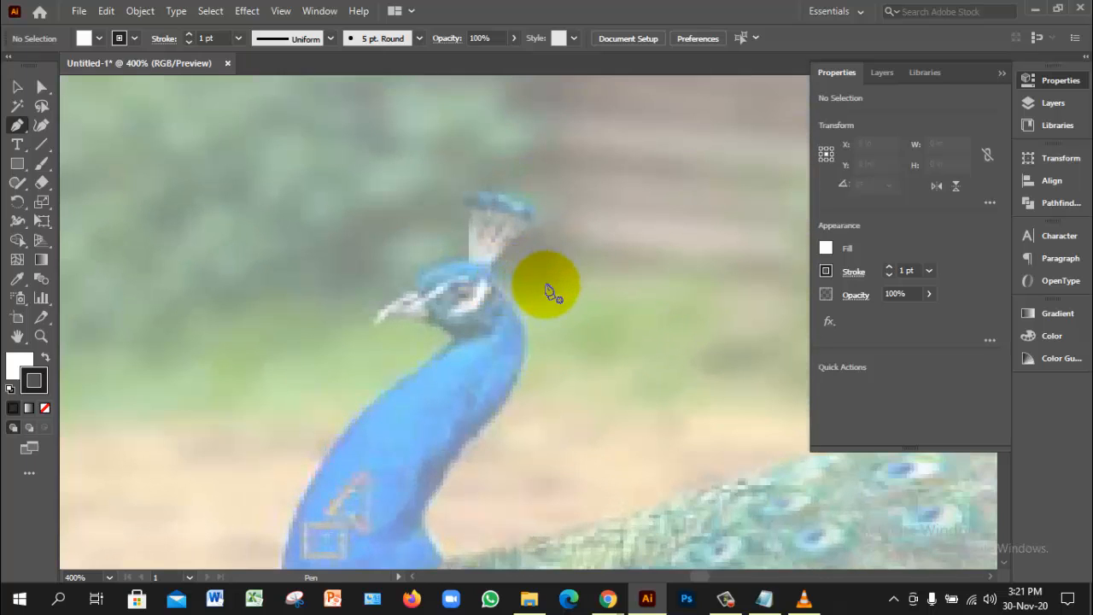
click(22, 365)
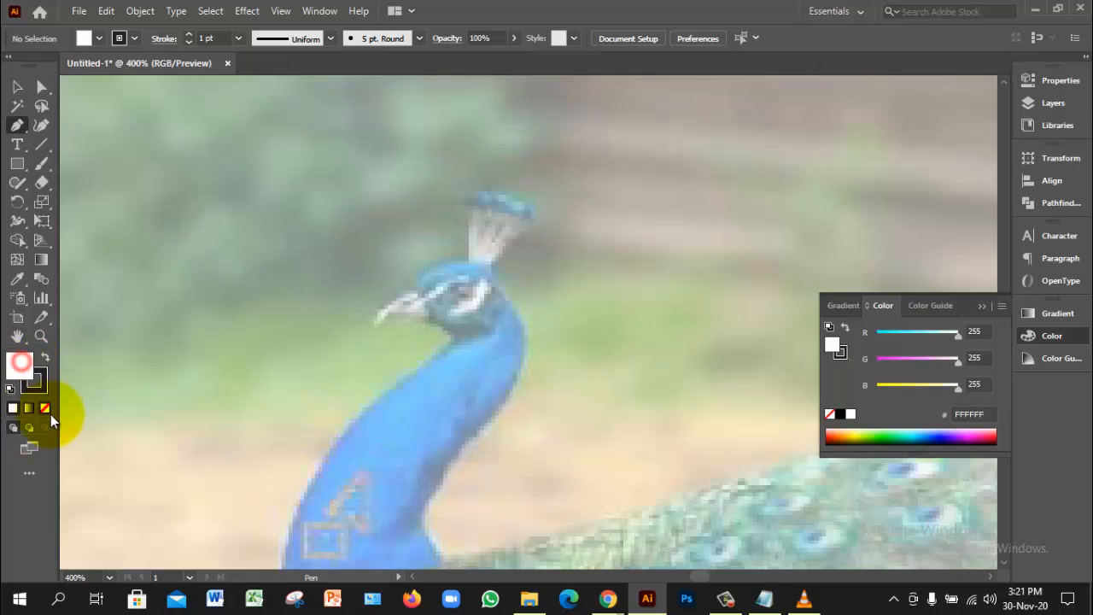
click(45, 409)
click(41, 383)
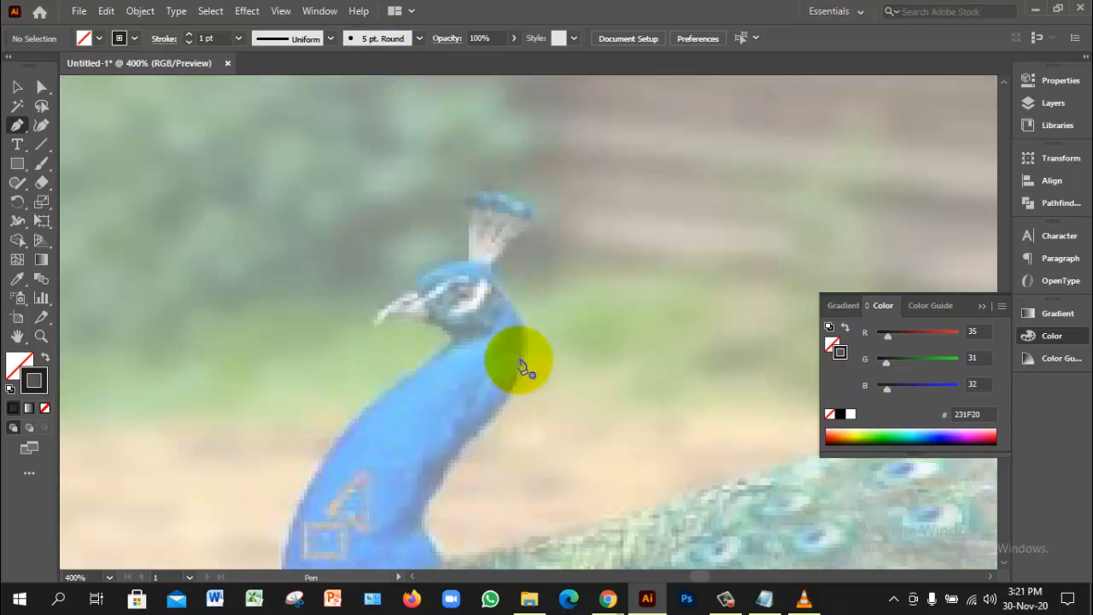
Trace a Pen path from the forehead over the crown and down the back of the neck to where it meets the body
click(417, 291)
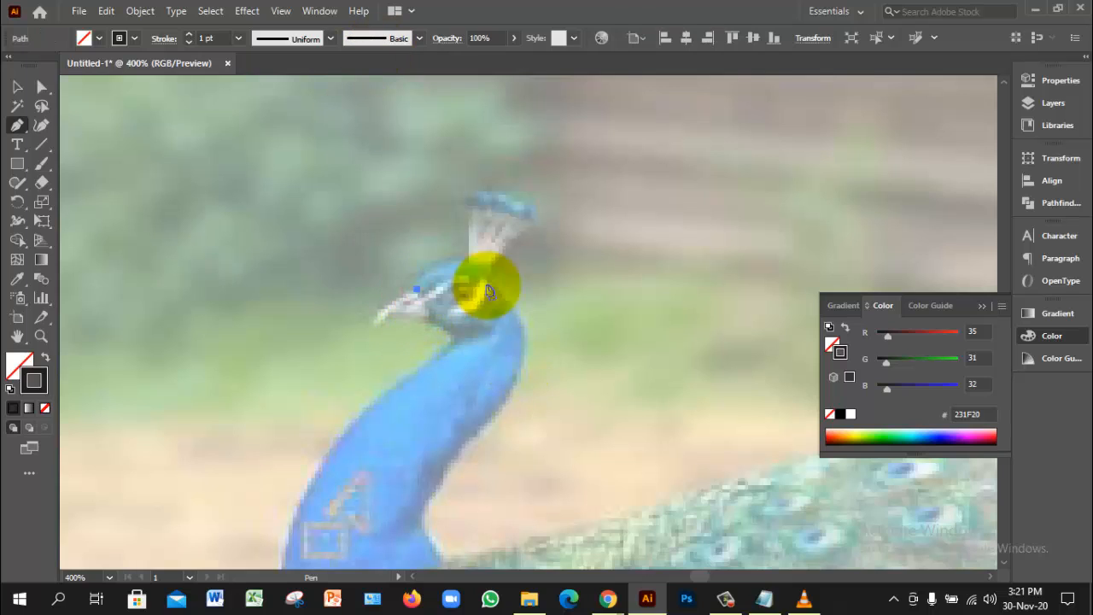
drag(493, 281, 538, 334)
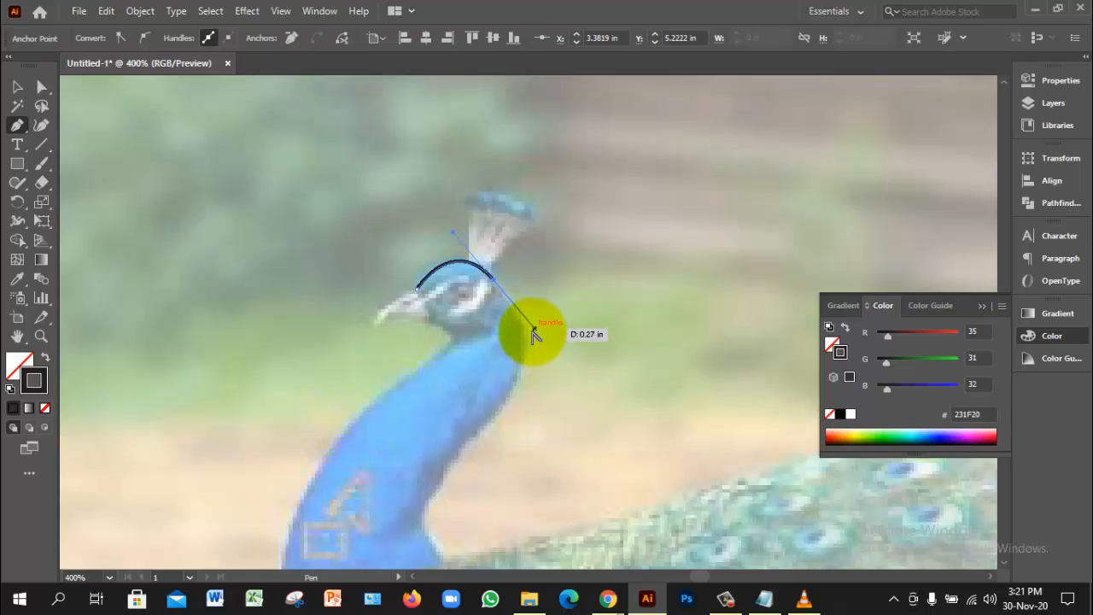
drag(537, 374, 581, 278)
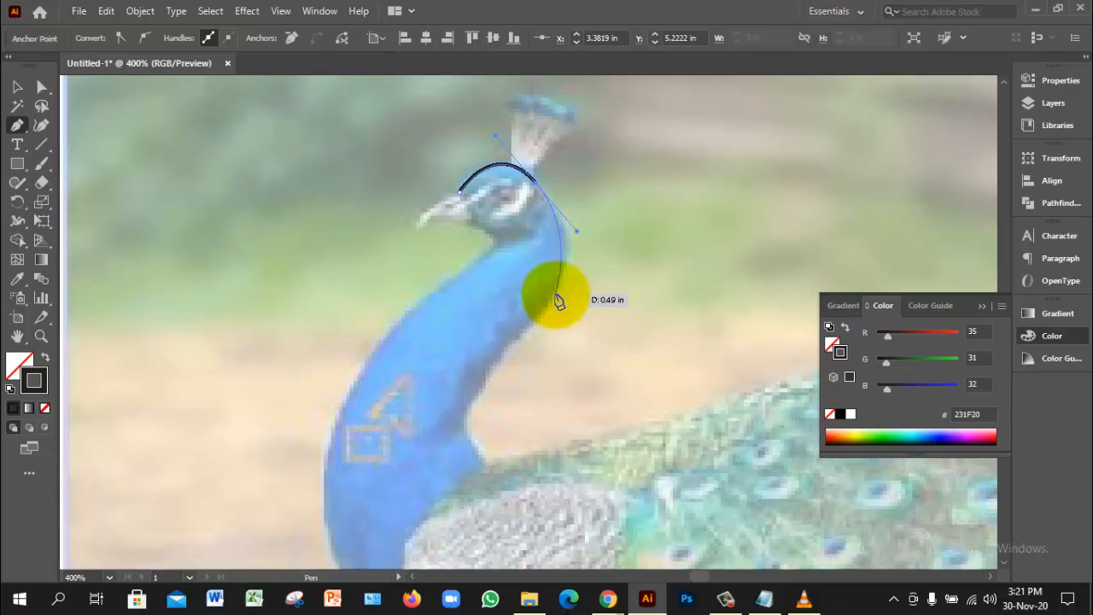
click(555, 296)
drag(553, 304, 535, 338)
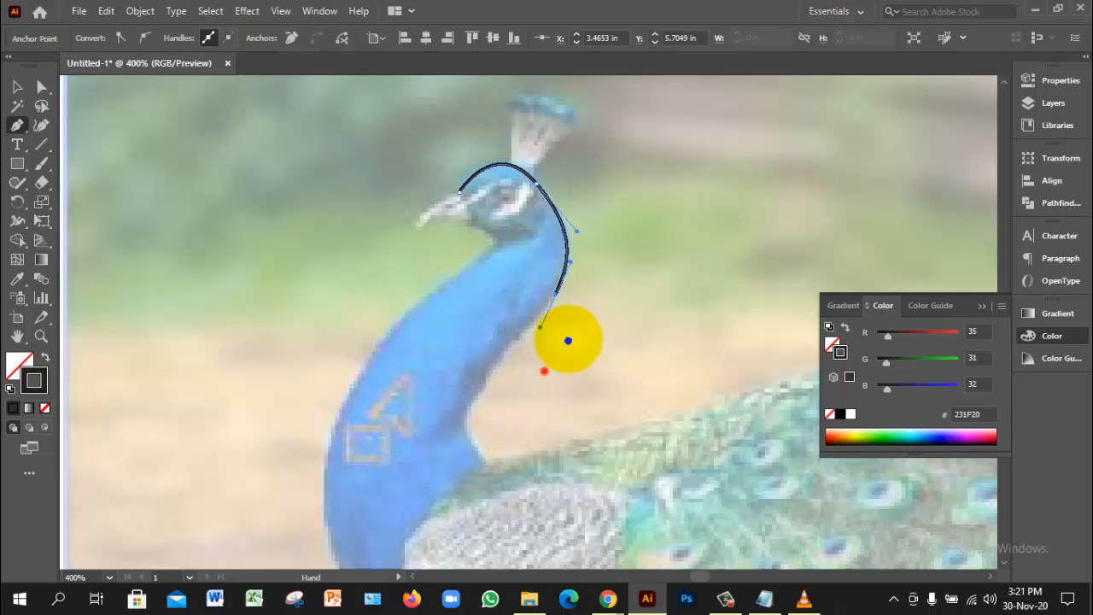
drag(544, 371, 598, 311)
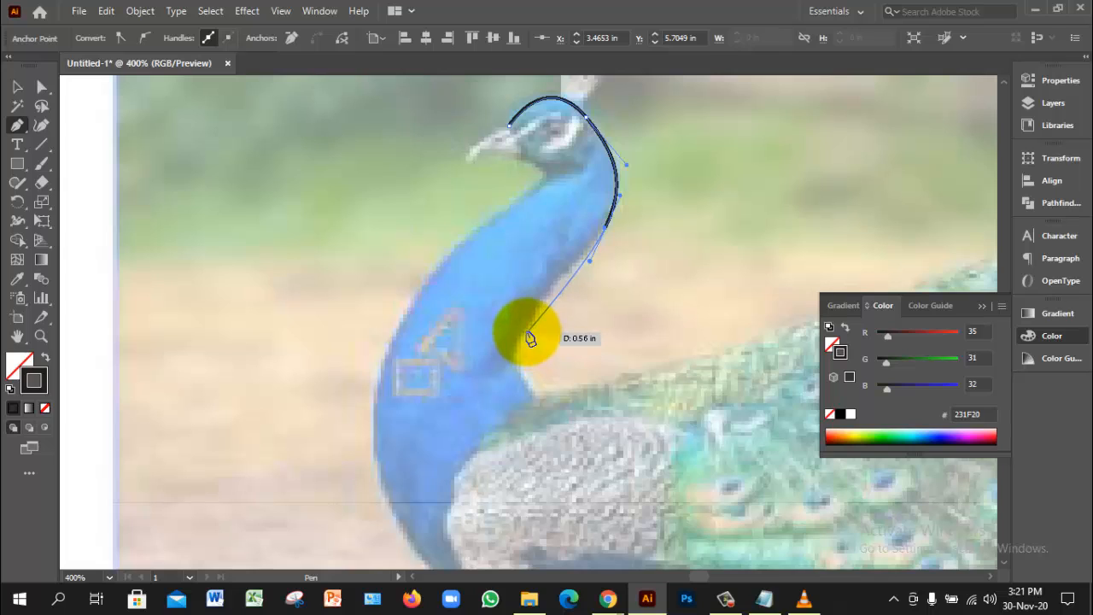
drag(520, 331, 585, 482)
key(space)
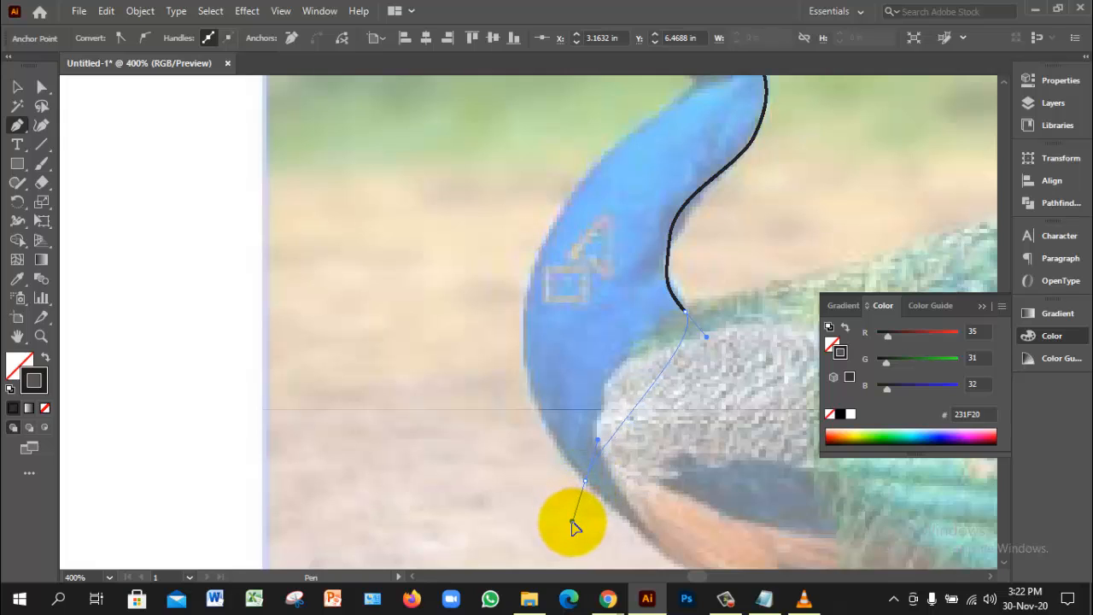
Try curving the path across the chest and up to the front of the neck, and undo both segments
drag(572, 520, 543, 503)
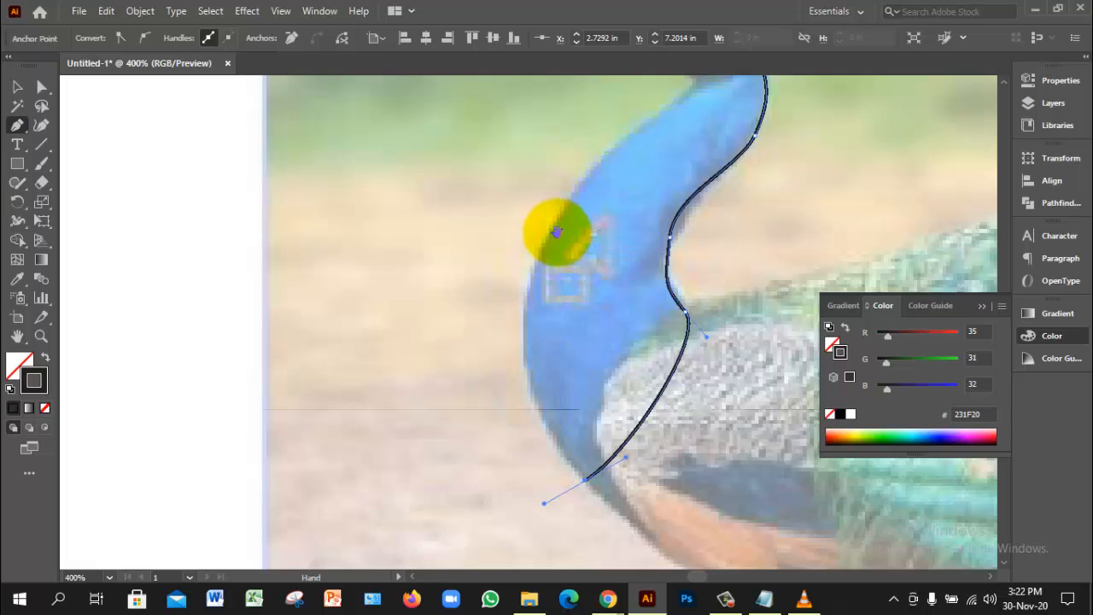
drag(556, 235, 629, 310)
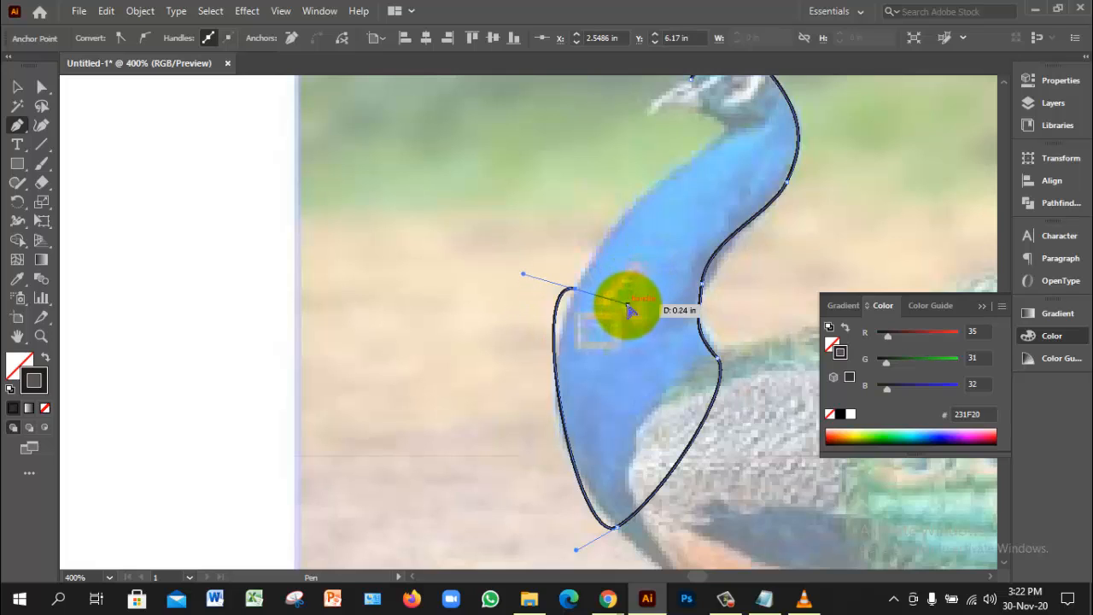
key(ctrl+z)
key(ctrl+z)
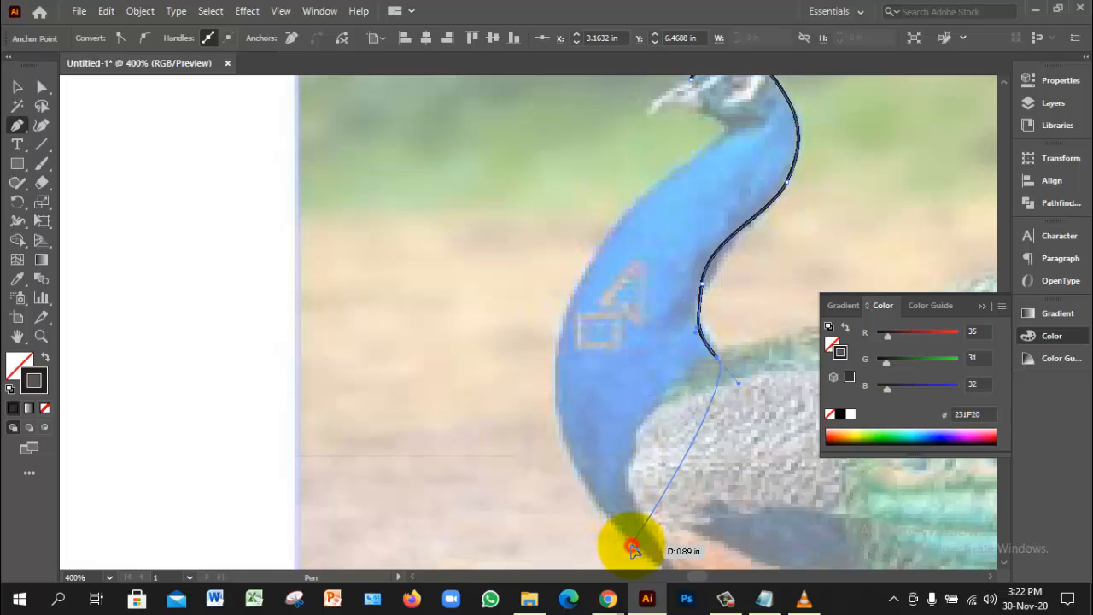
Continue the Pen path in a curve down to the base of the chest and up the front of the neck to the throat
drag(631, 546, 592, 533)
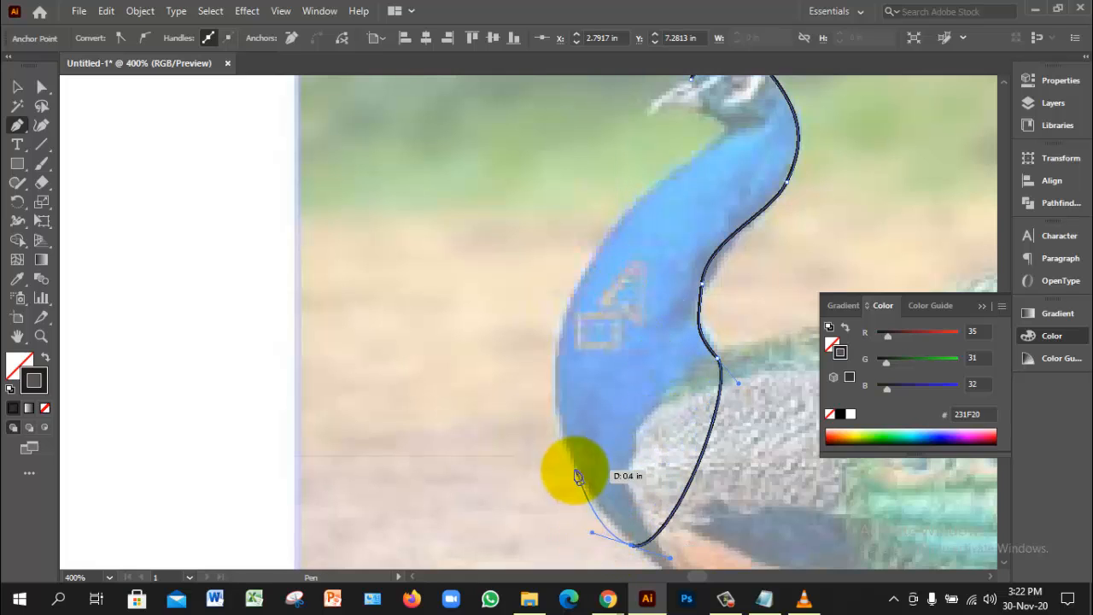
scroll(580, 478, down, 1)
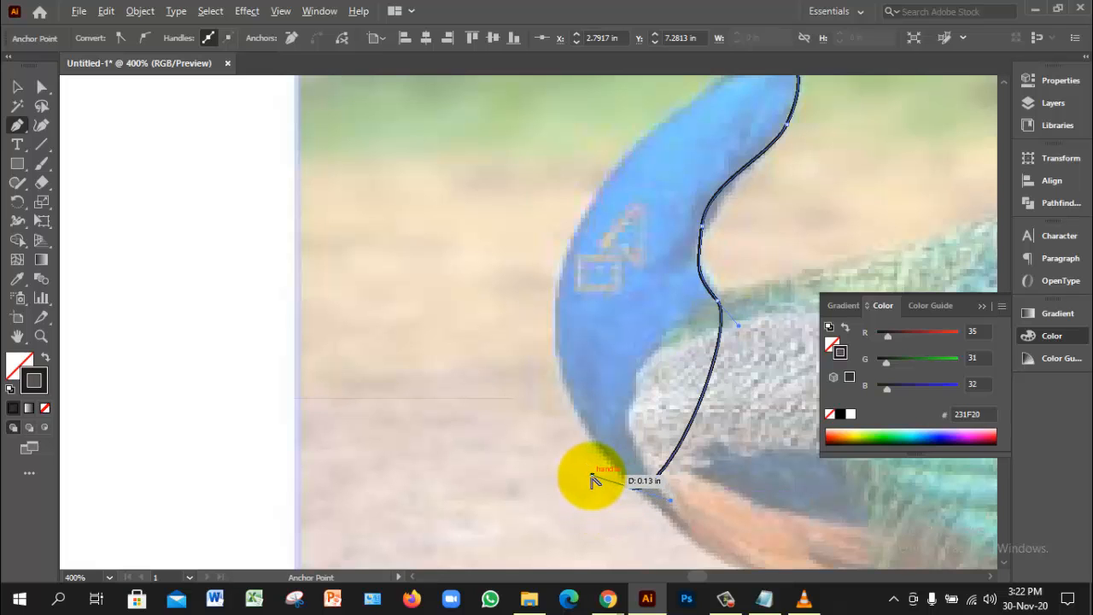
drag(592, 474, 632, 487)
scroll(615, 410, up, 1)
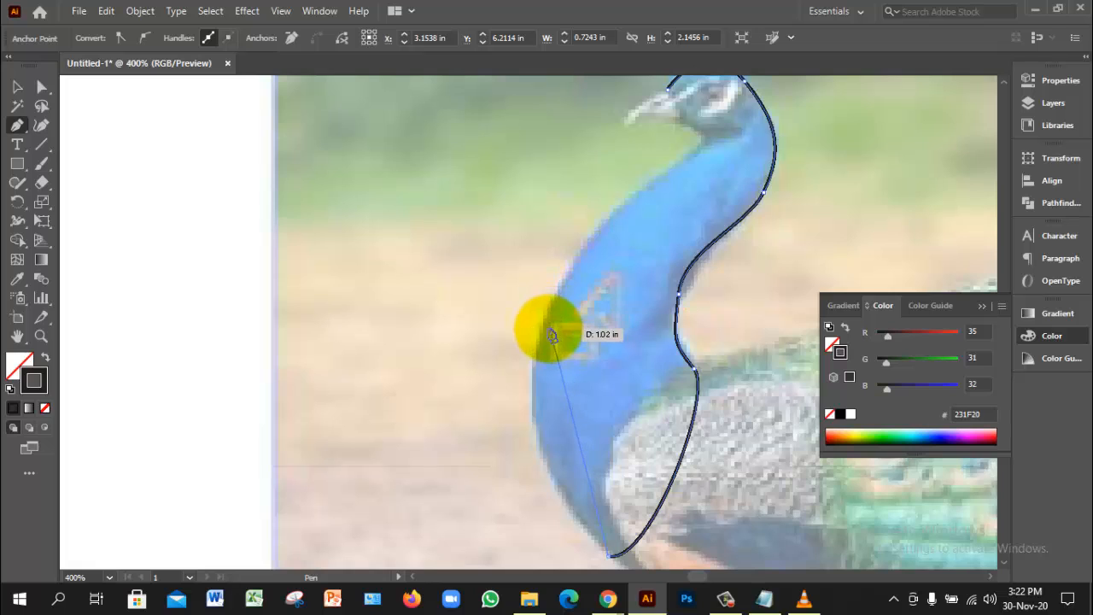
drag(541, 327, 589, 209)
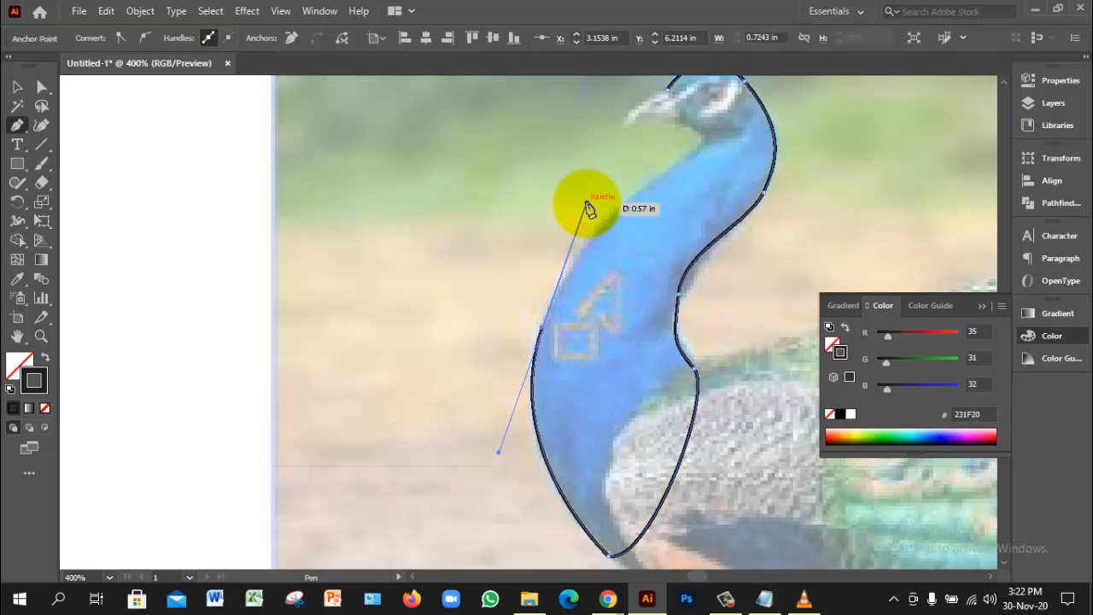
drag(641, 236, 622, 284)
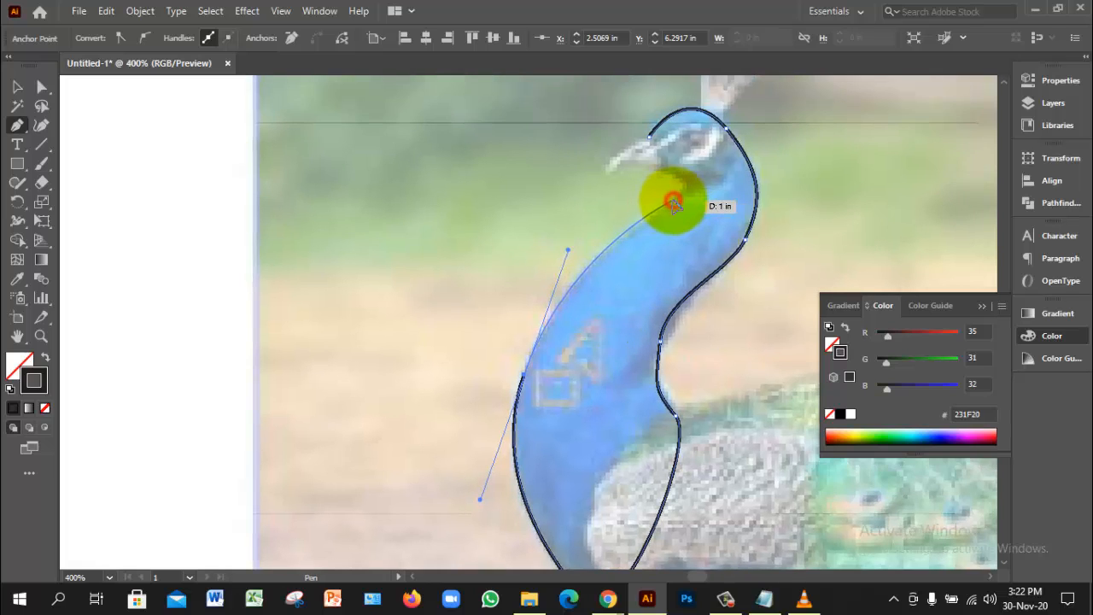
click(673, 203)
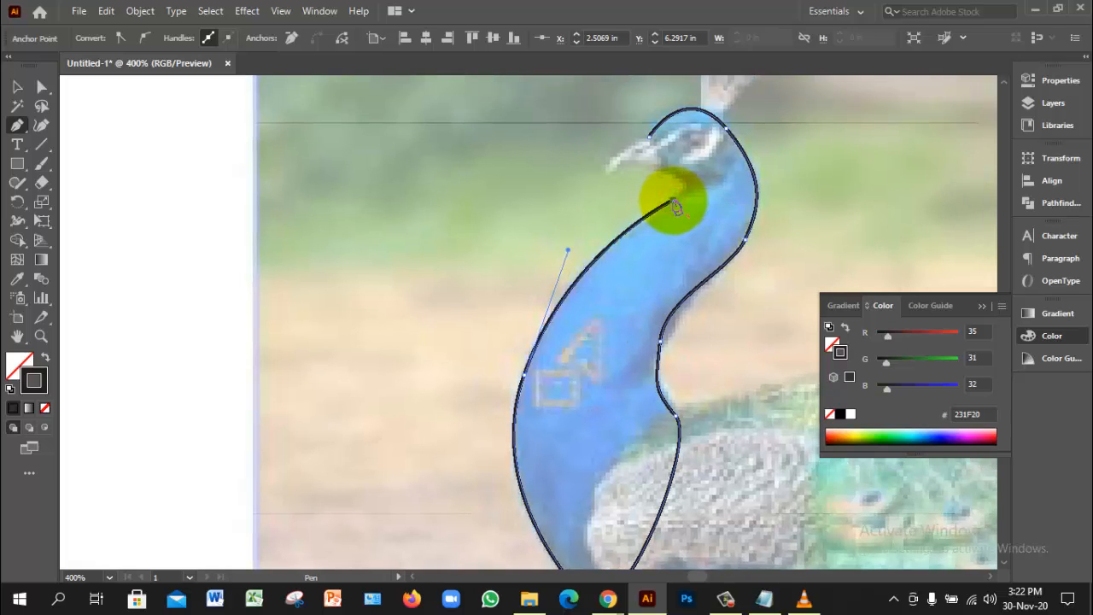
Extend the path with a curved segment from the throat under the chin to the lower edge of the beak
ctrl+click(677, 245)
ctrl+click(584, 258)
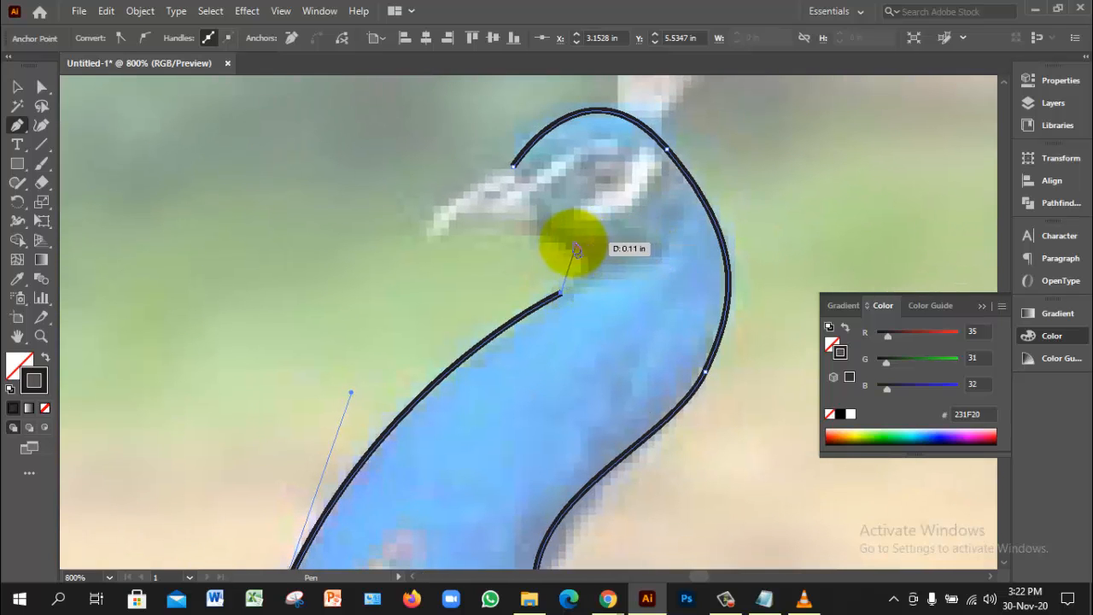
ctrl+alt+click(586, 331)
ctrl+alt+click(585, 334)
drag(449, 330, 653, 280)
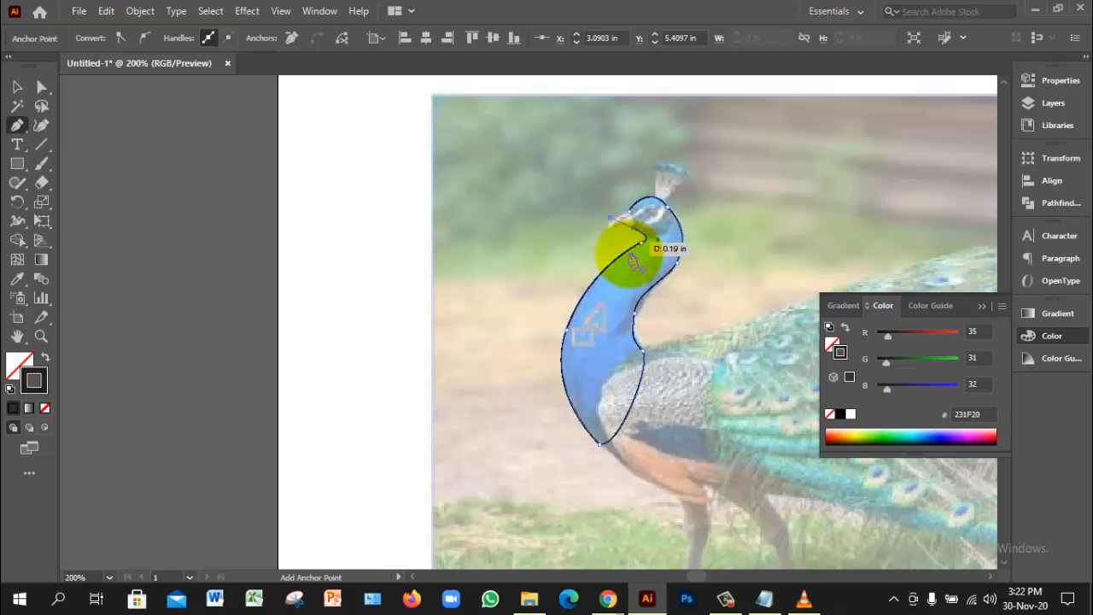
Trace the beak around its hooked tip and along its upper edge, and close the path at the forehead anchor
ctrl+click(626, 238)
ctrl+click(626, 238)
drag(431, 389, 654, 195)
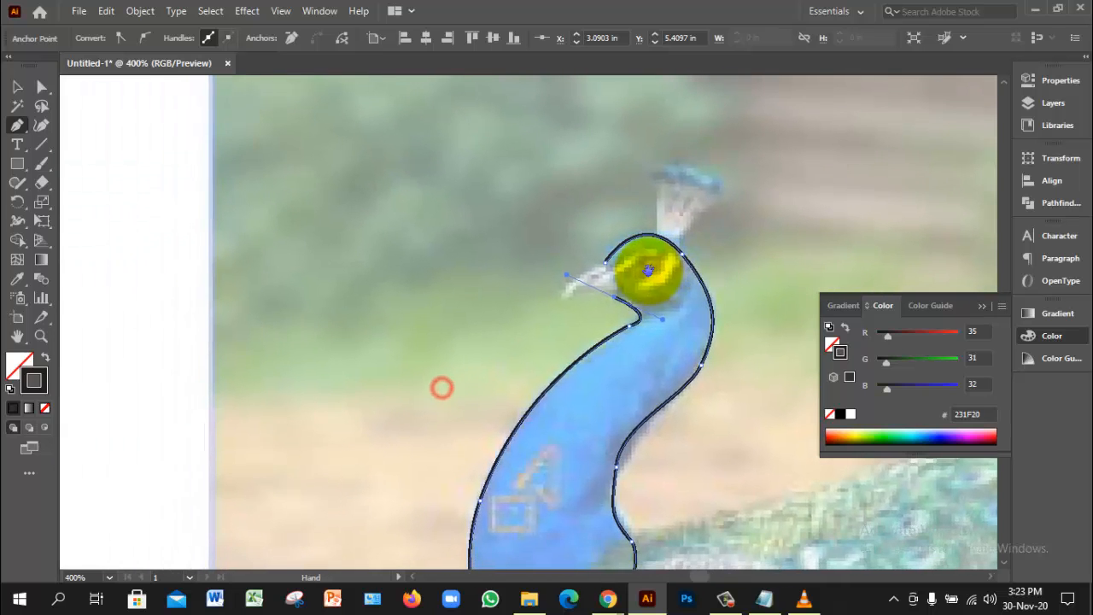
ctrl+alt+click(621, 355)
ctrl+alt+click(621, 354)
mouse_move(489, 311)
mouse_down()
mouse_move(646, 304)
mouse_move(601, 267)
mouse_move(557, 277)
mouse_move(586, 269)
mouse_move(585, 286)
mouse_move(588, 274)
mouse_move(552, 298)
mouse_move(583, 303)
mouse_move(518, 338)
mouse_move(566, 270)
mouse_move(564, 287)
mouse_move(589, 279)
mouse_move(599, 261)
mouse_move(602, 269)
mouse_up()
key(ctrl+plus)
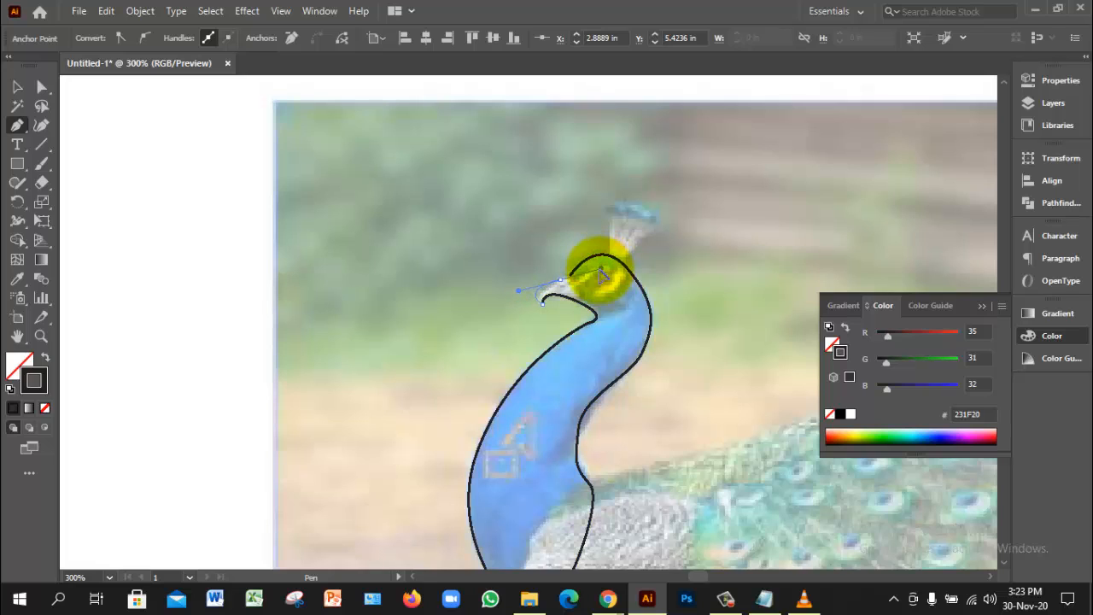
drag(600, 279, 600, 279)
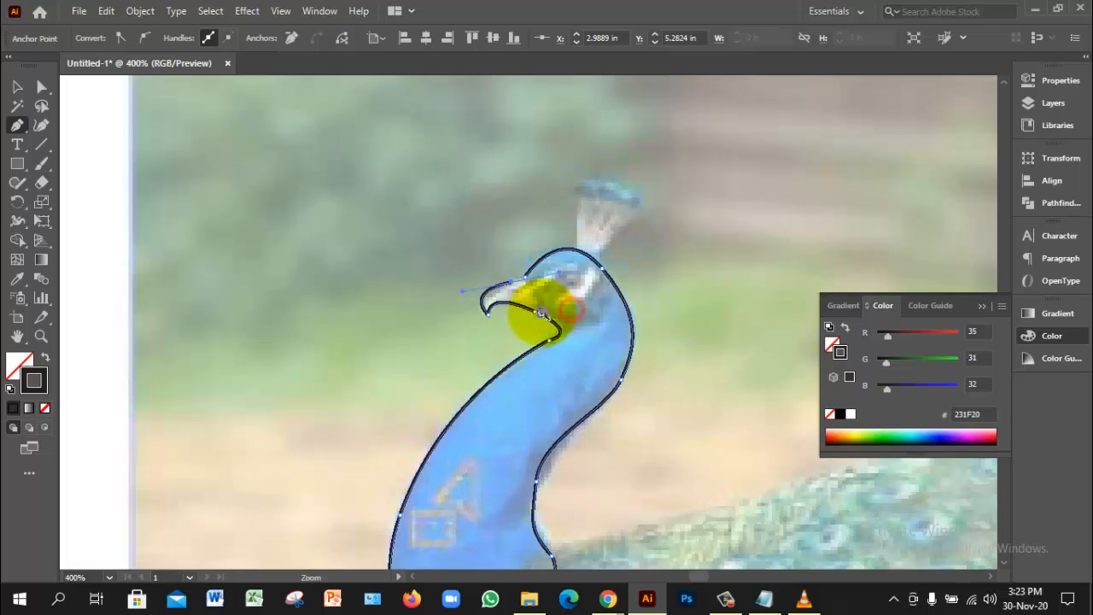
ctrl+click(531, 312)
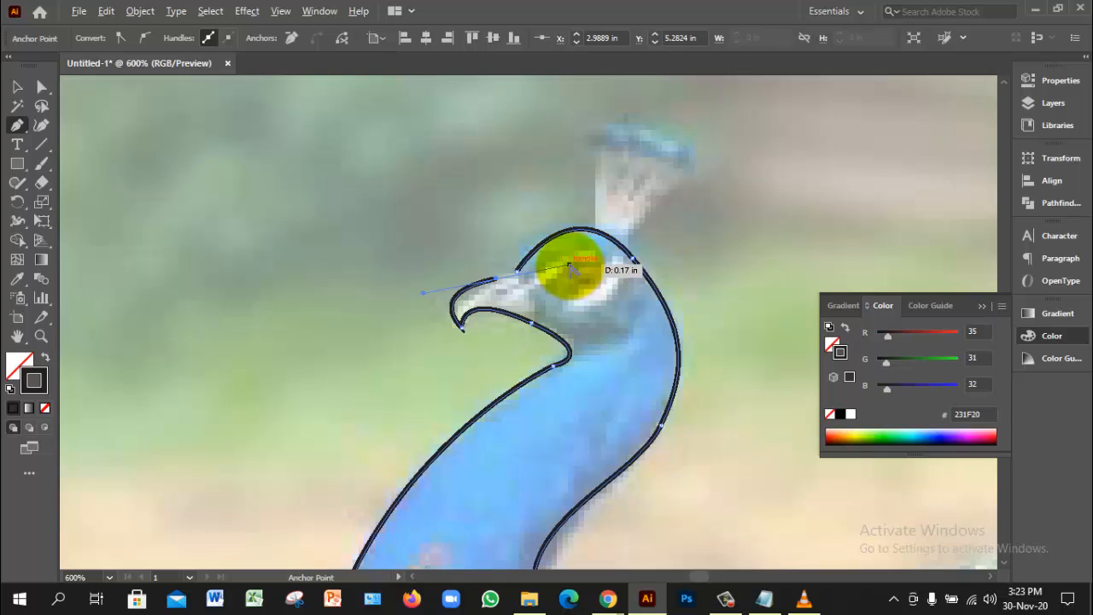
click(496, 279)
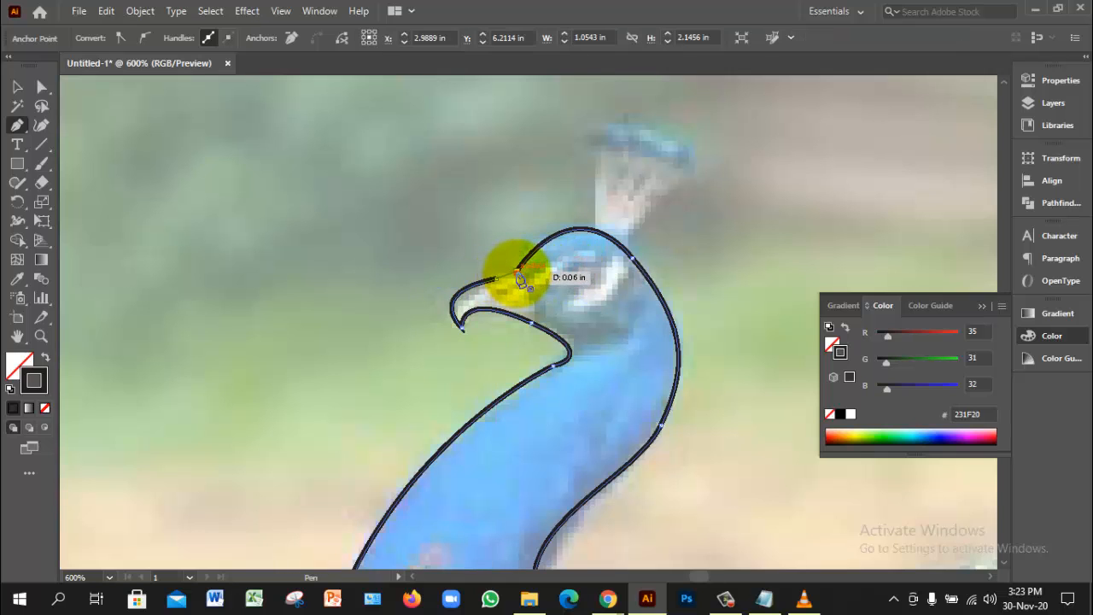
click(518, 275)
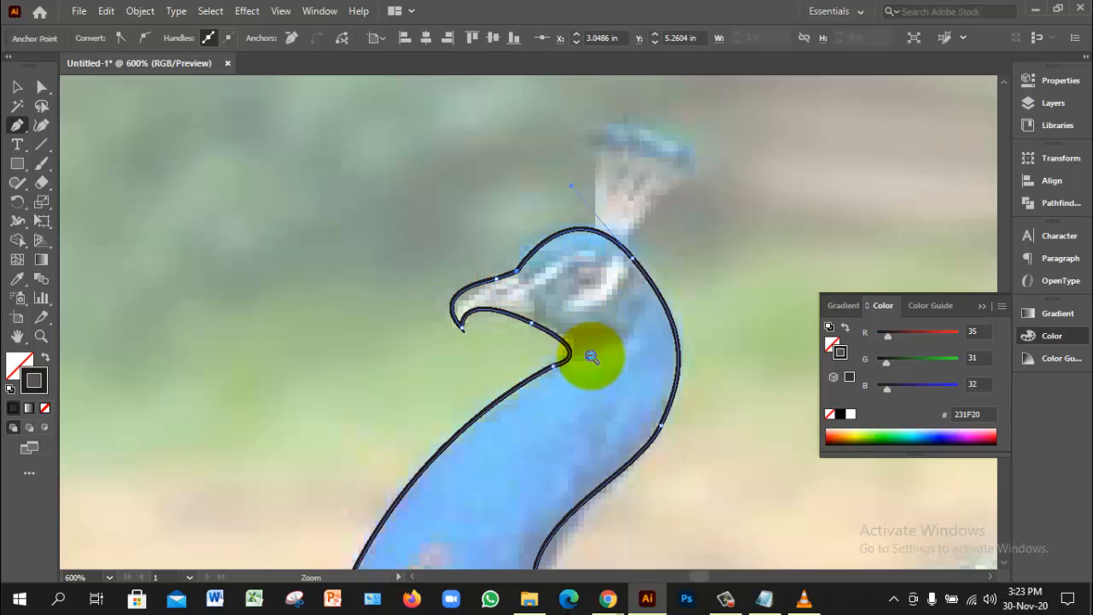
Try reshaping the crown curve by its upper direction handle with the Pen tool, and undo the change
key(ctrl+minus)
key(ctrl+minus)
key(ctrl+plus)
key(ctrl+plus)
key(ctrl+plus)
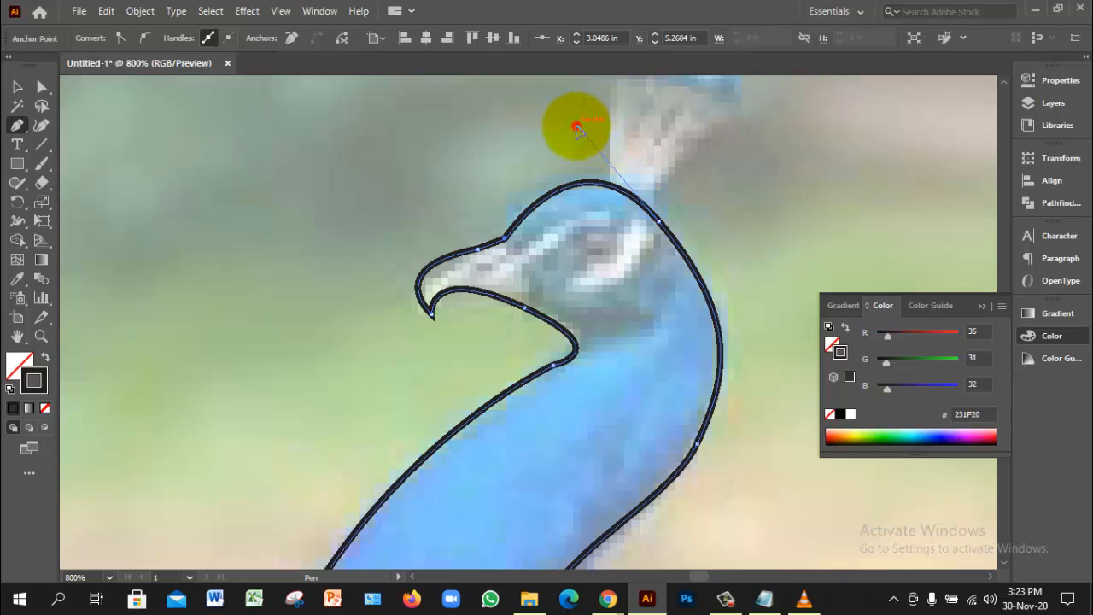
drag(576, 128, 595, 158)
key(ctrl+z)
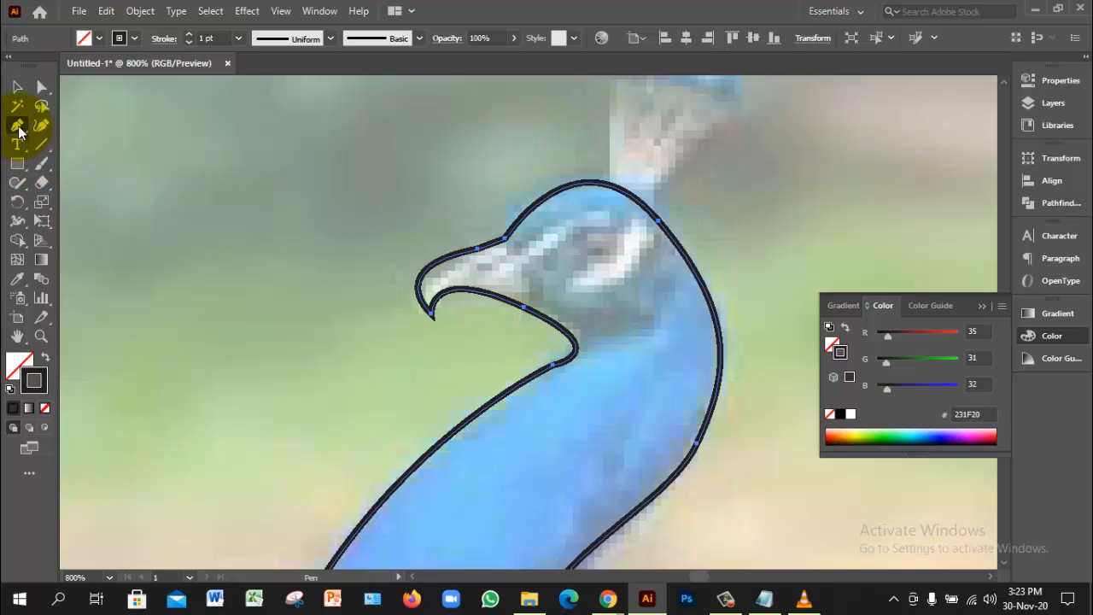
Tighten the crown and back-of-head curve by pulling in both direction handles of the rear crown anchor with the Anchor Point tool
drag(19, 128, 61, 182)
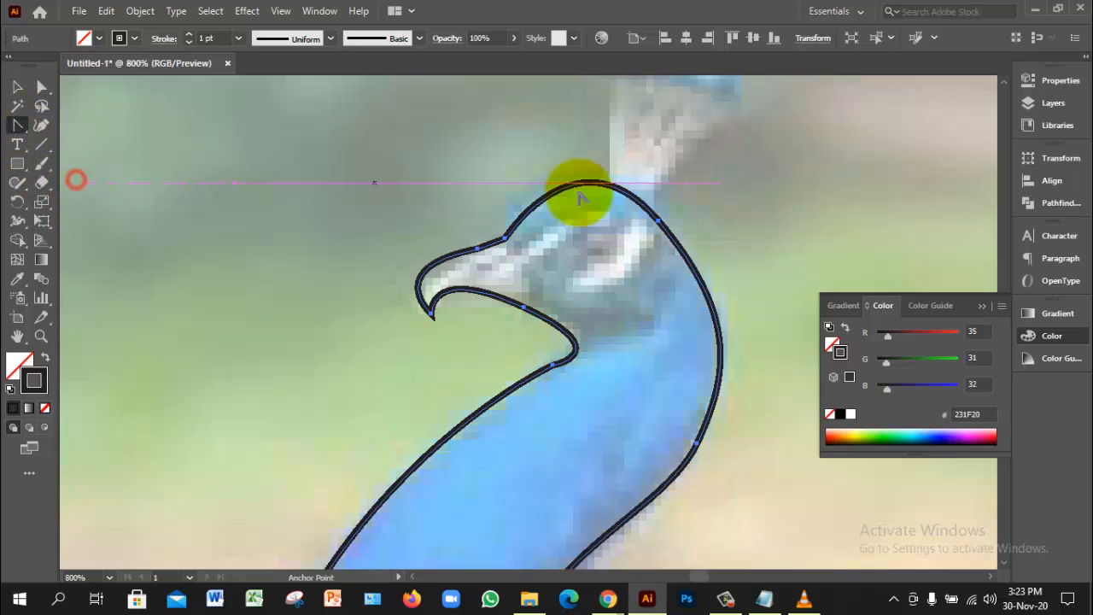
click(659, 222)
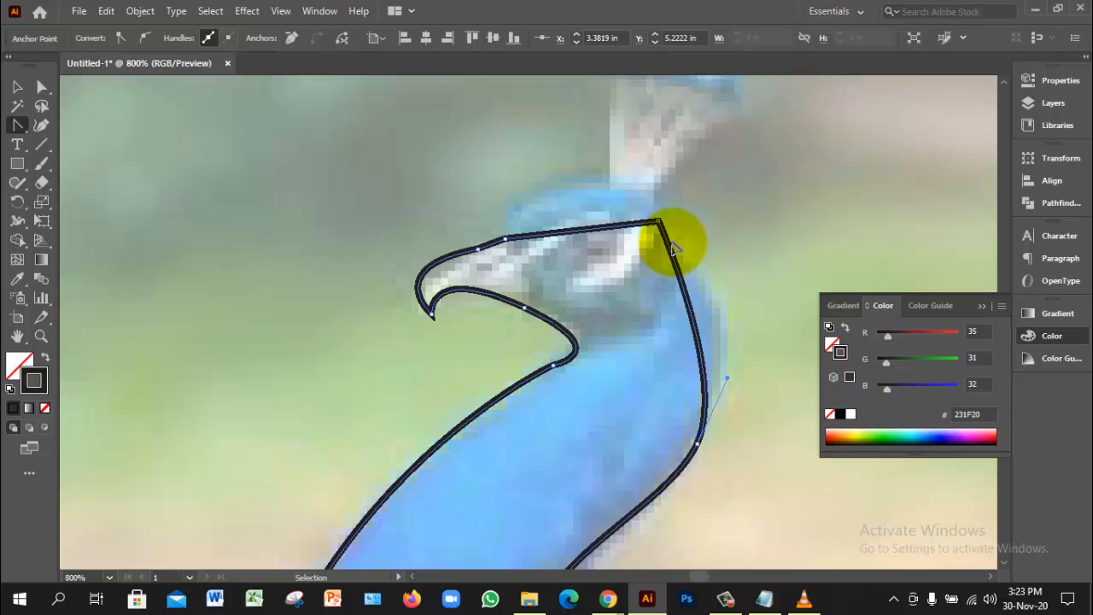
drag(673, 247, 679, 254)
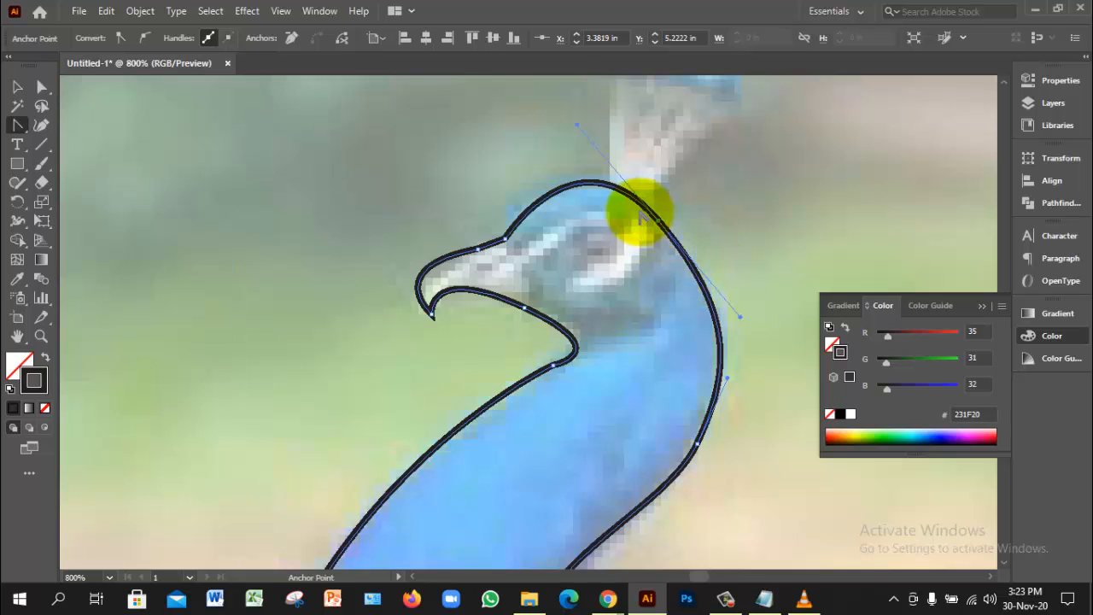
click(673, 239)
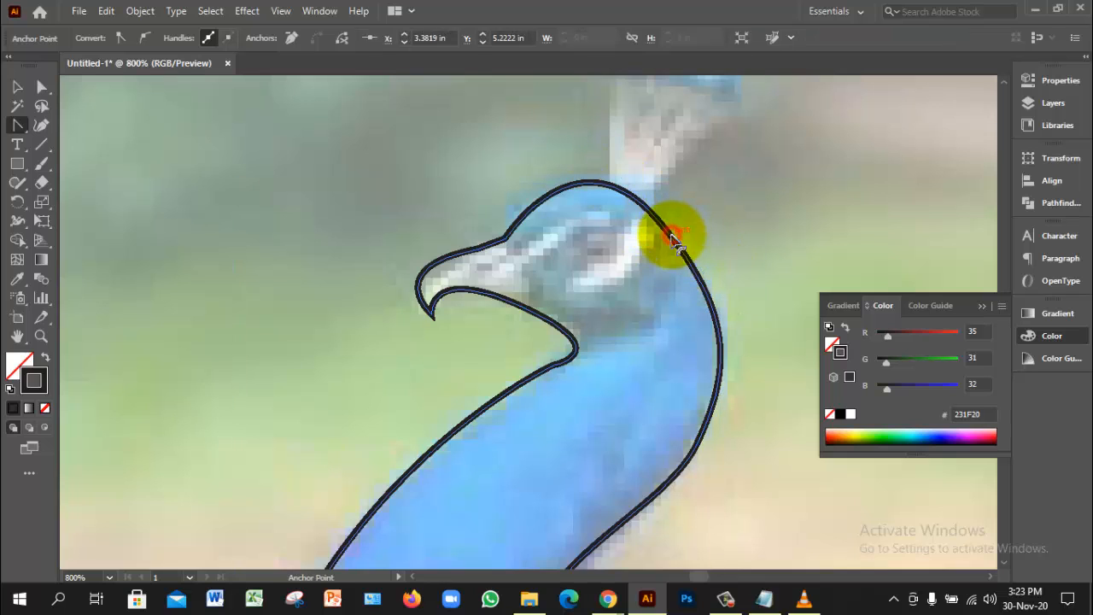
click(683, 250)
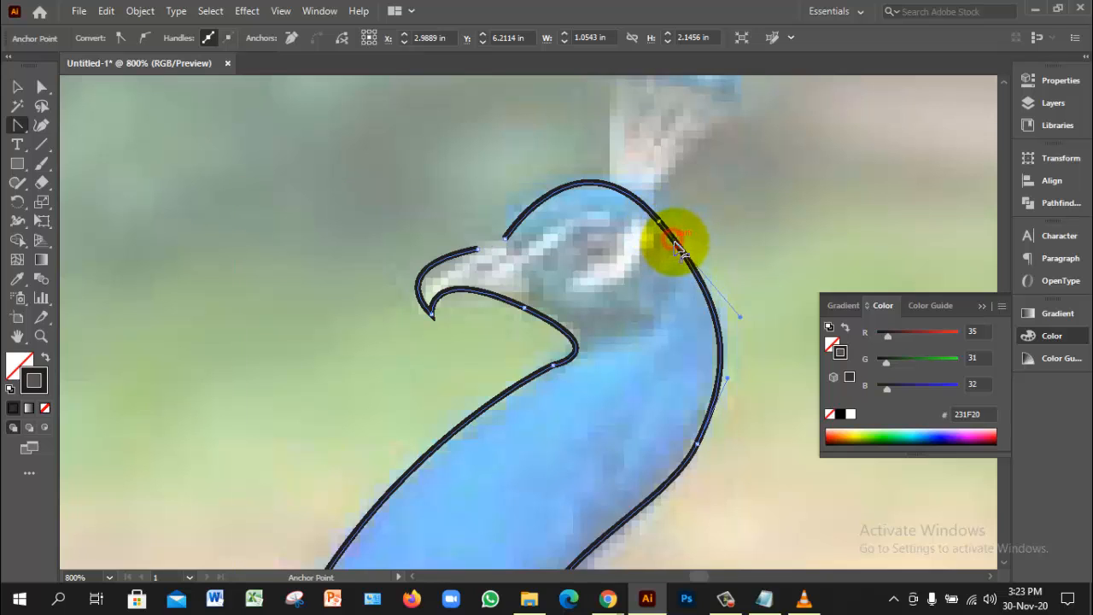
drag(739, 318, 752, 291)
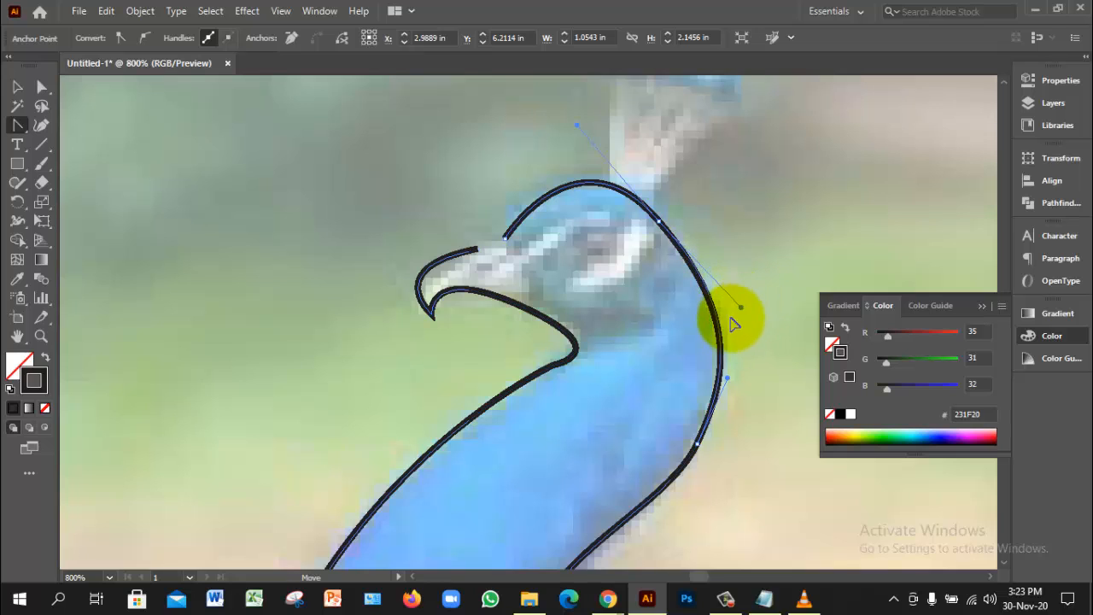
drag(739, 306, 728, 321)
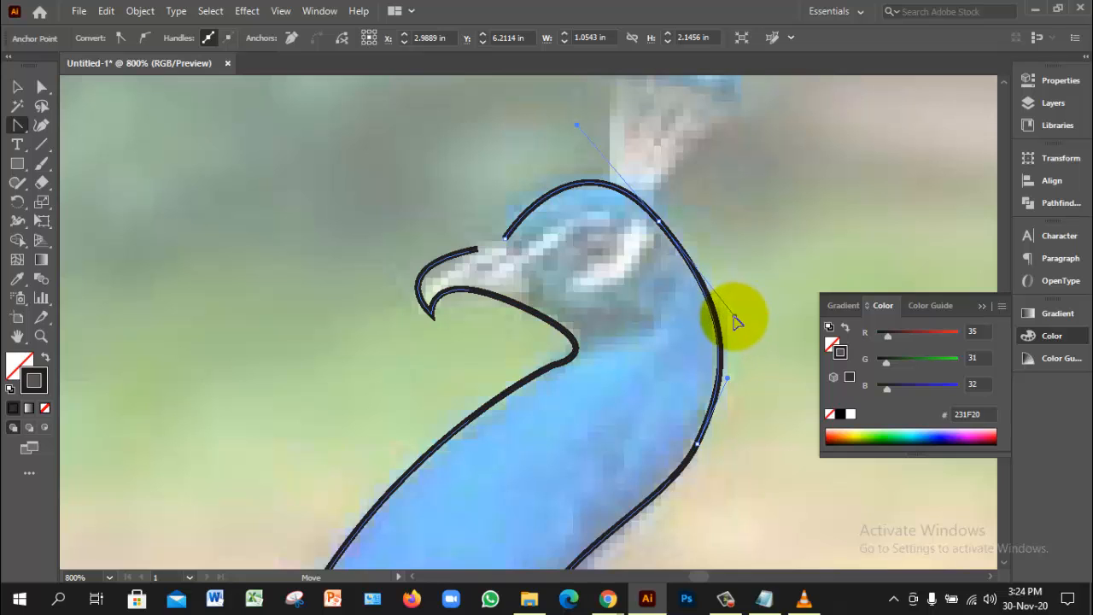
scroll(683, 312, up, 1)
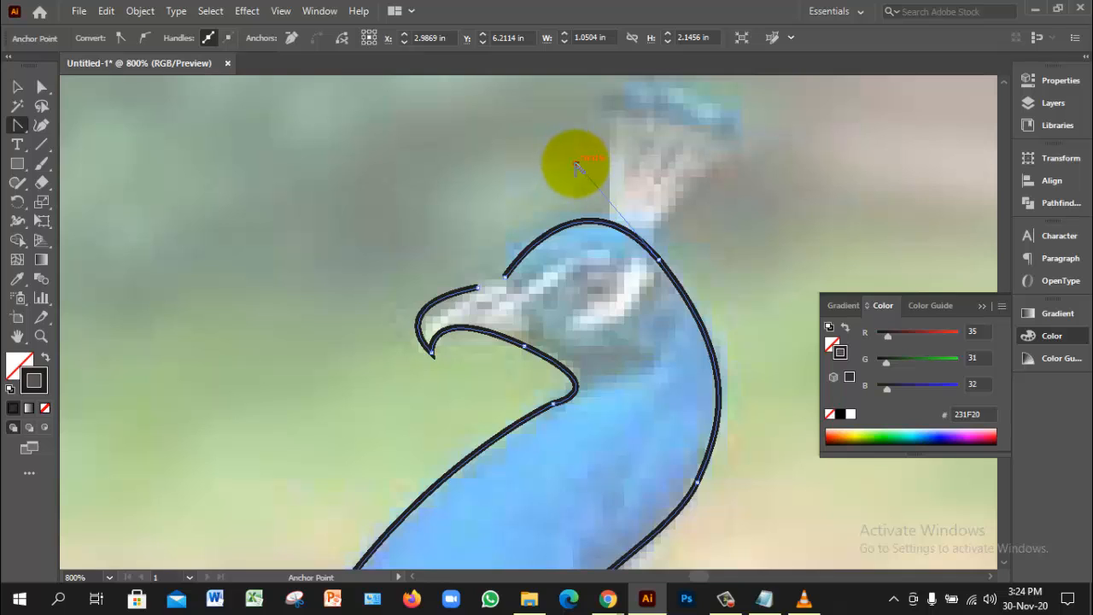
drag(577, 162, 566, 176)
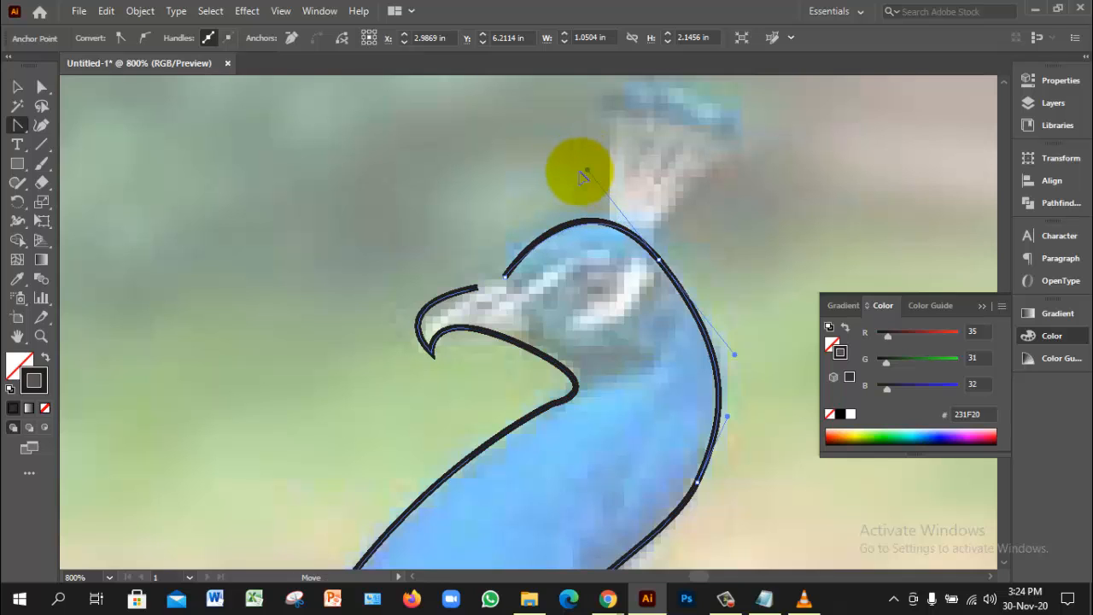
Step back through the recent handle and beak edits, and restore them up to the adjusted crown curve
key(ctrl+z)
key(ctrl+z)
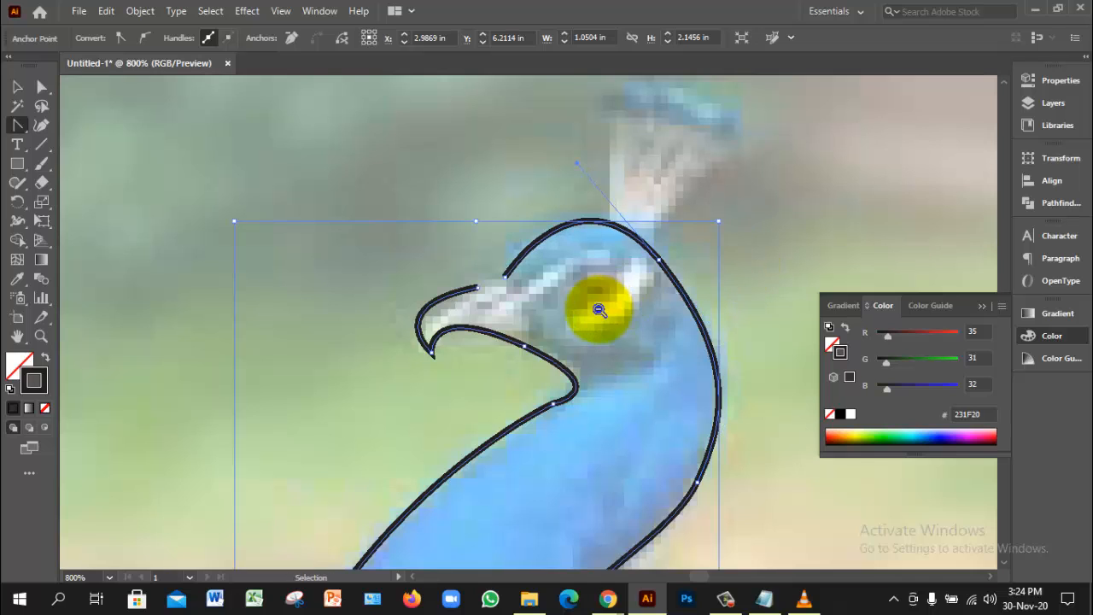
ctrl+alt+click(599, 309)
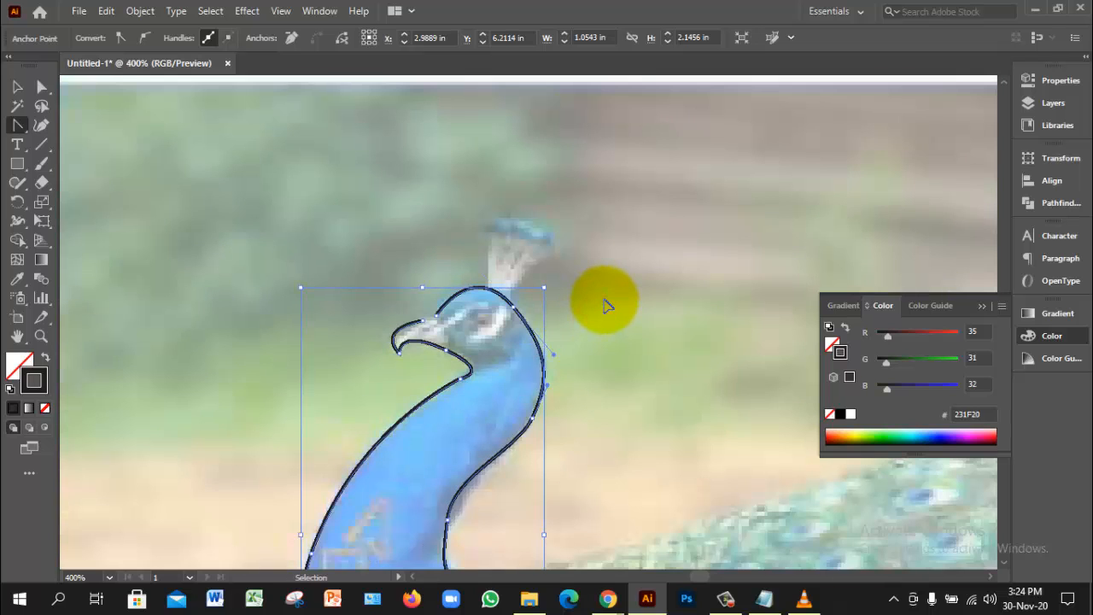
key(ctrl+z)
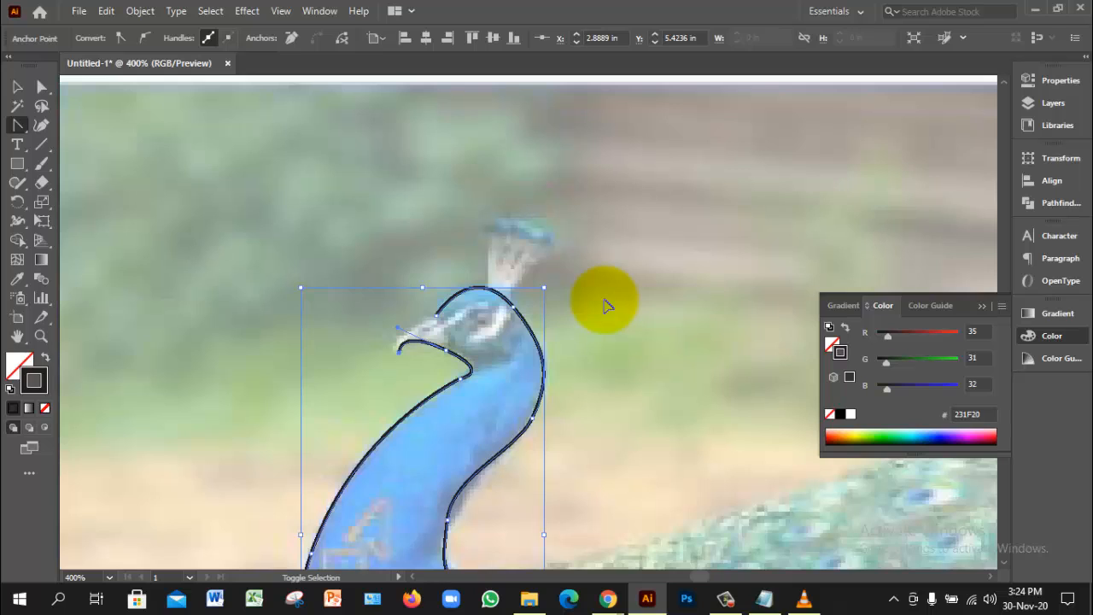
key(ctrl+z)
key(ctrl+z)
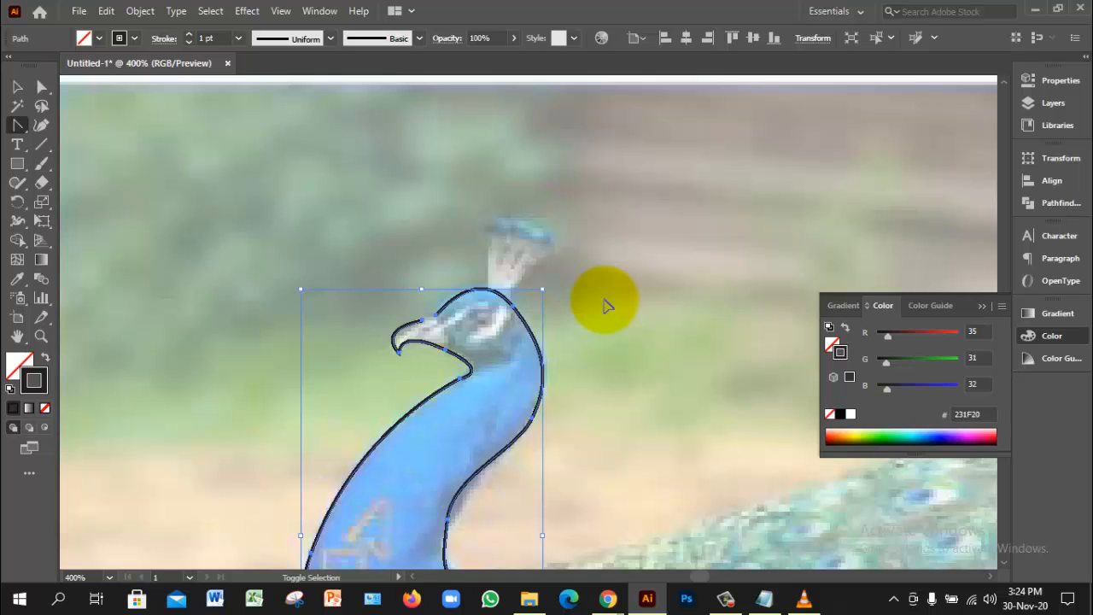
Resume the path with the Pen tool at the upper beak anchor and join it to the forehead to close the outline
drag(481, 402, 553, 266)
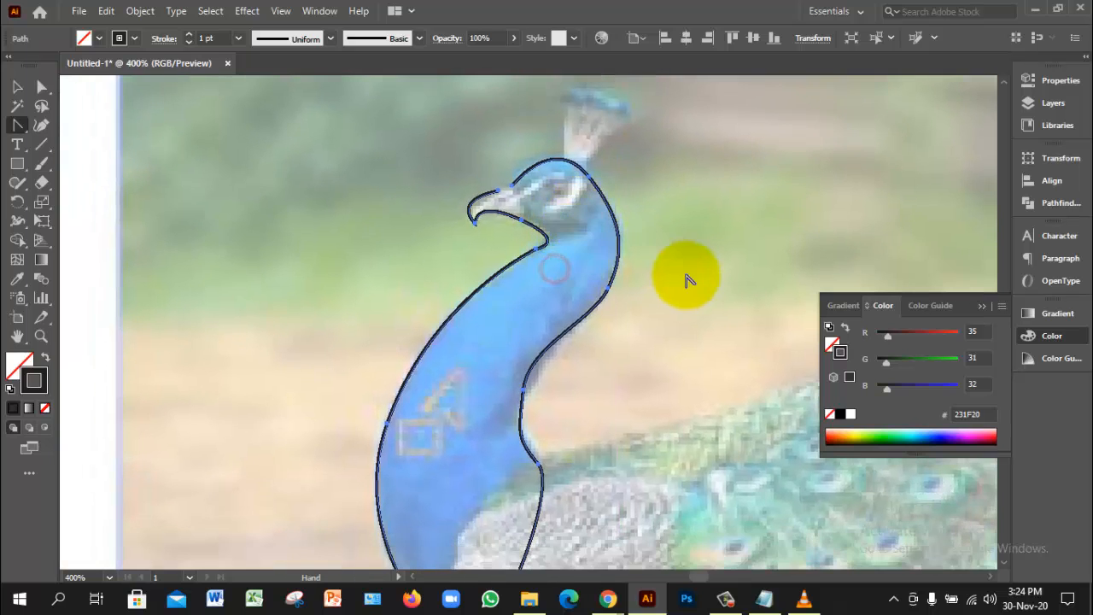
drag(18, 132, 63, 130)
scroll(510, 222, up, 1)
scroll(509, 222, up, 1)
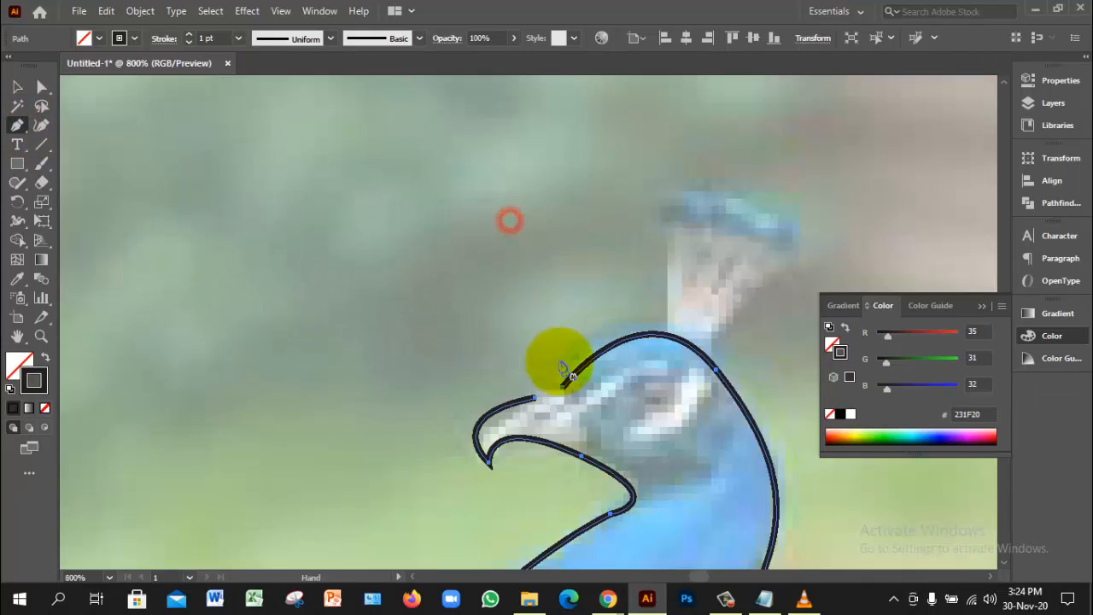
drag(532, 401, 561, 397)
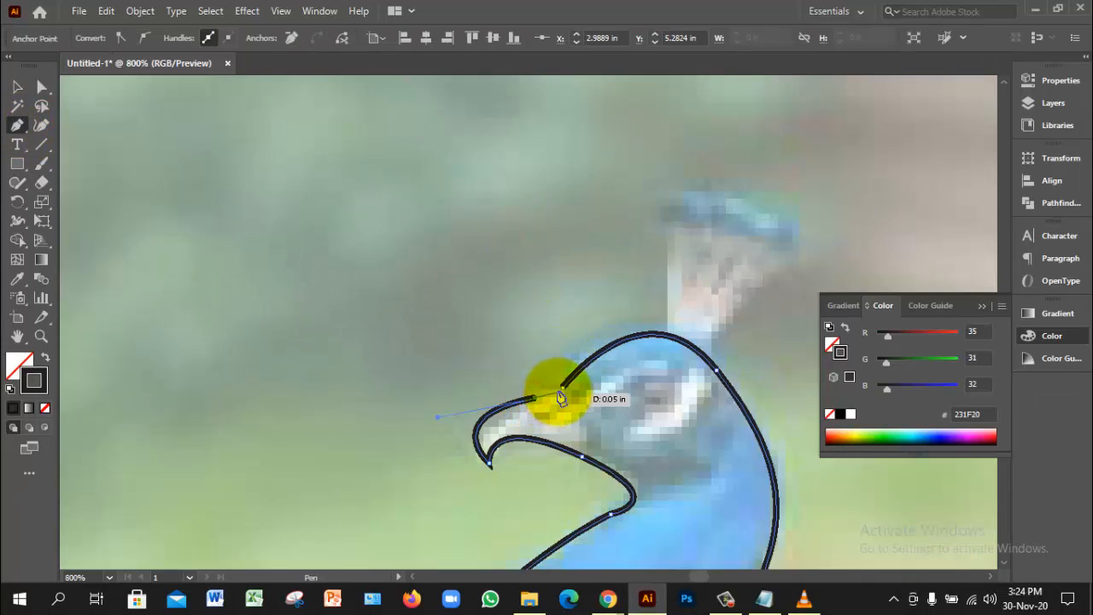
click(561, 388)
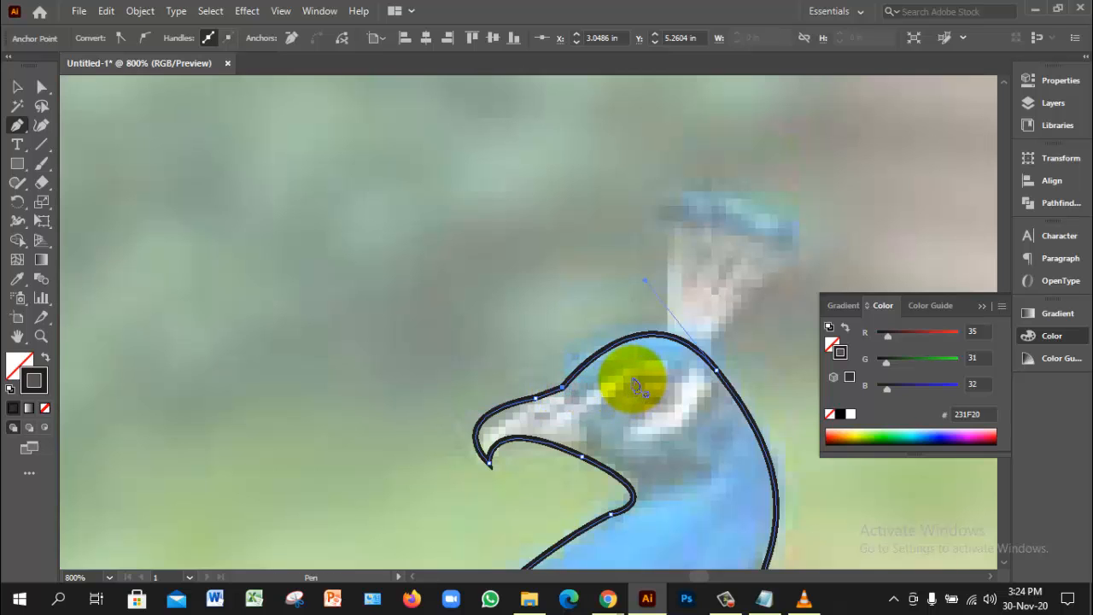
scroll(556, 288, down, 2)
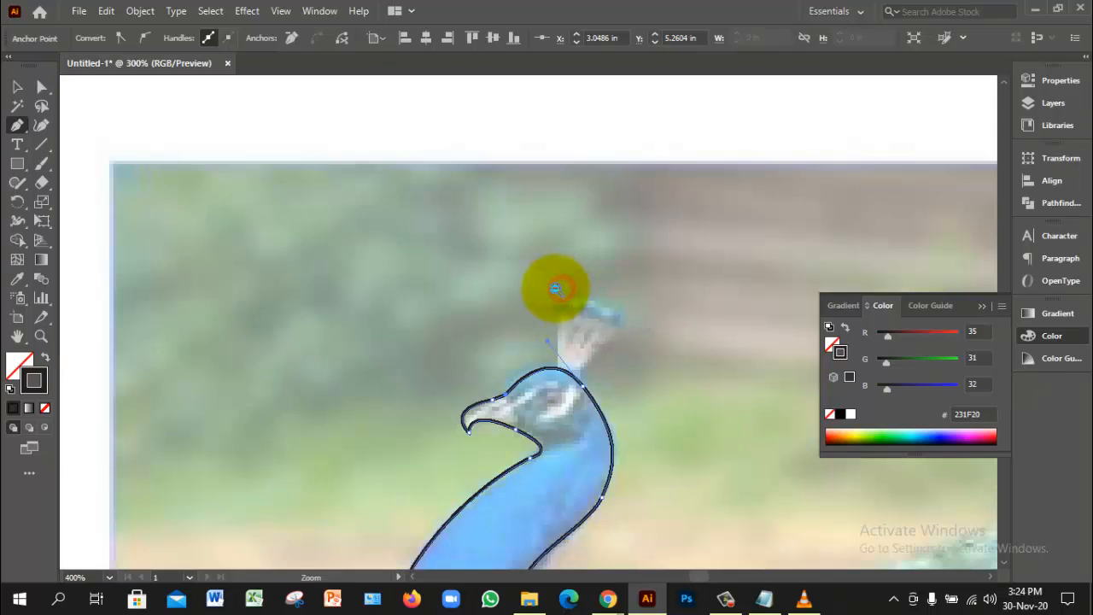
scroll(556, 288, down, 1)
scroll(552, 298, down, 3)
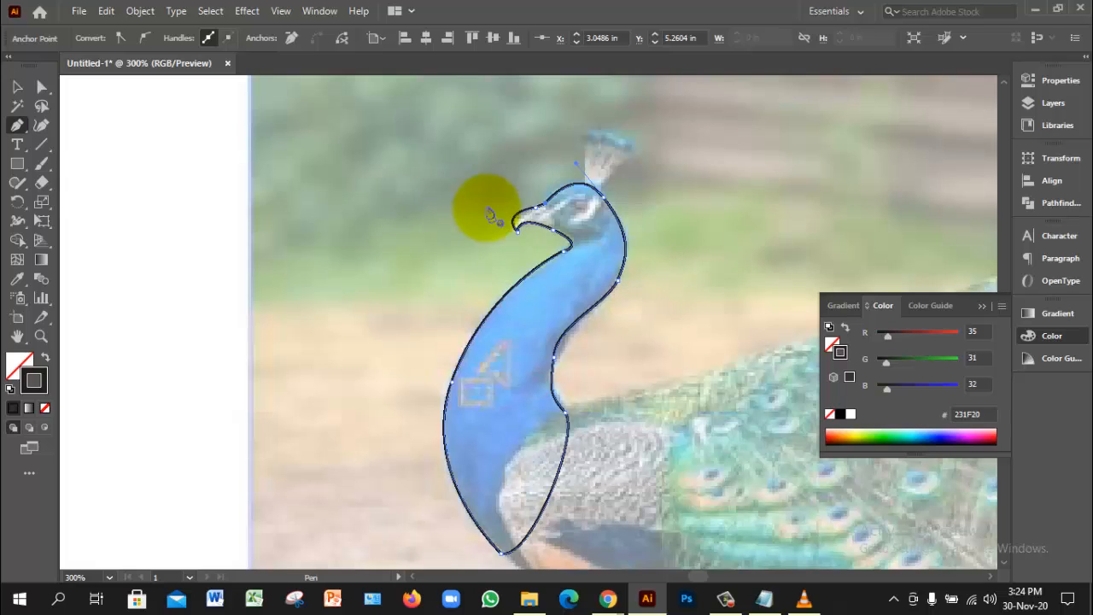
Smooth the outline's crown, back of the neck and lower back curve with the Smooth tool
click(21, 204)
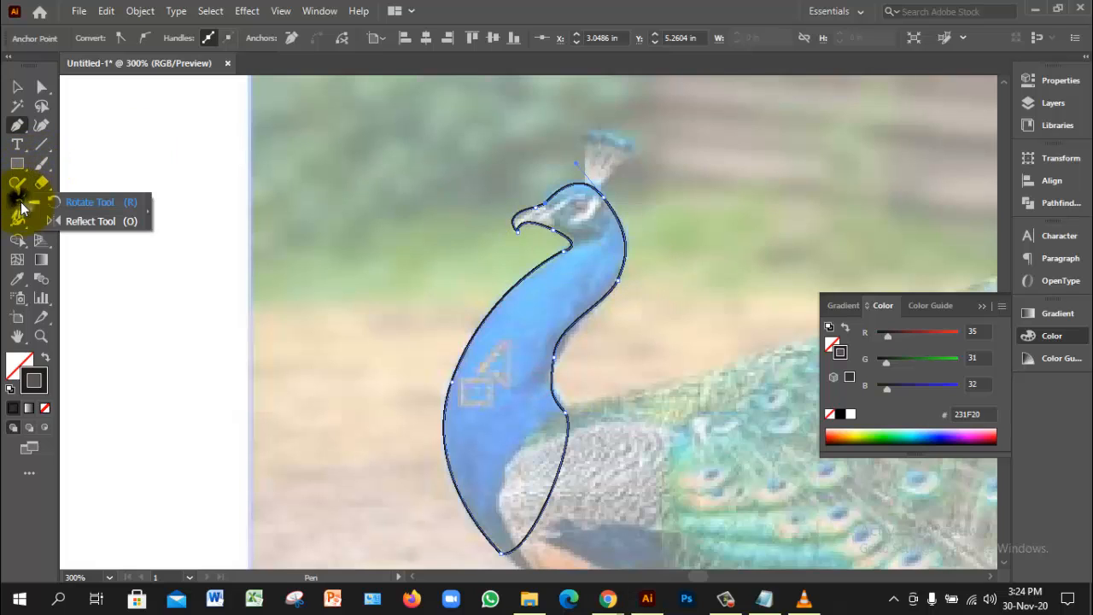
click(18, 182)
click(110, 213)
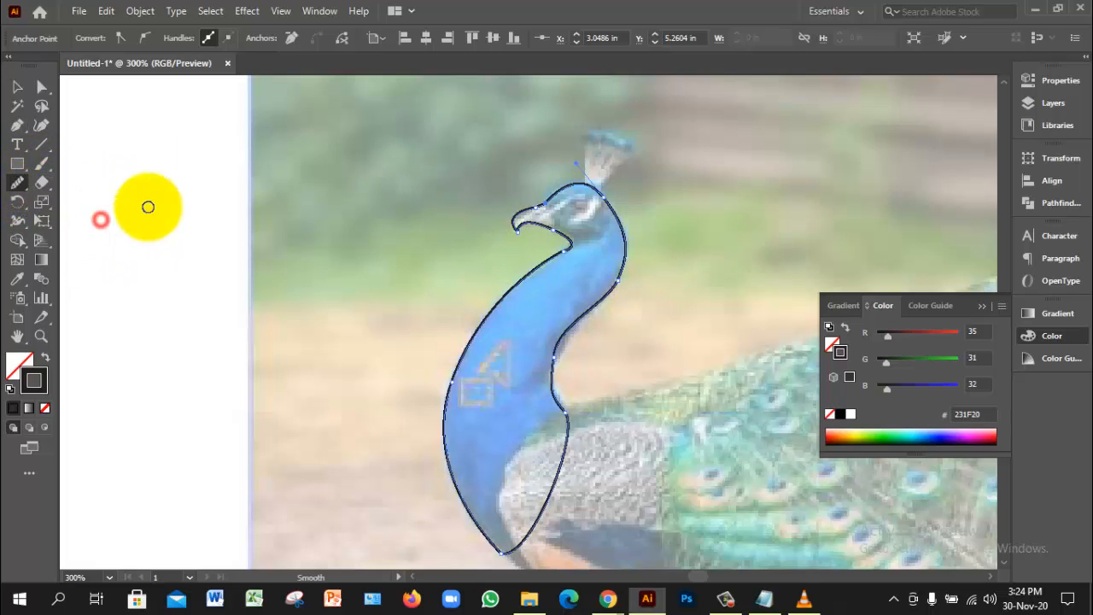
drag(573, 213, 614, 197)
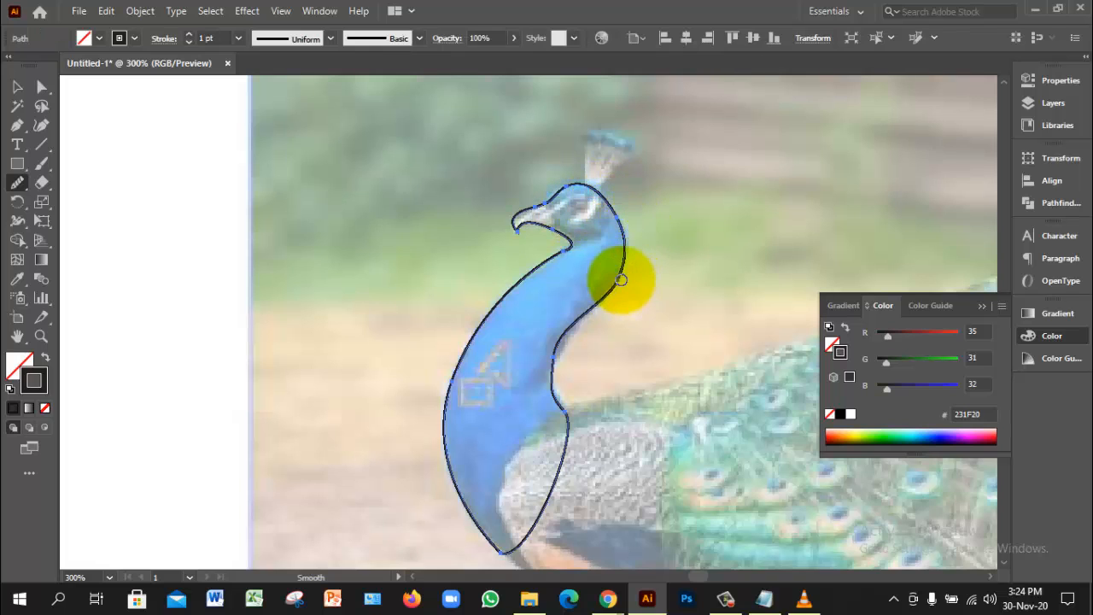
drag(621, 280, 620, 312)
drag(554, 355, 561, 407)
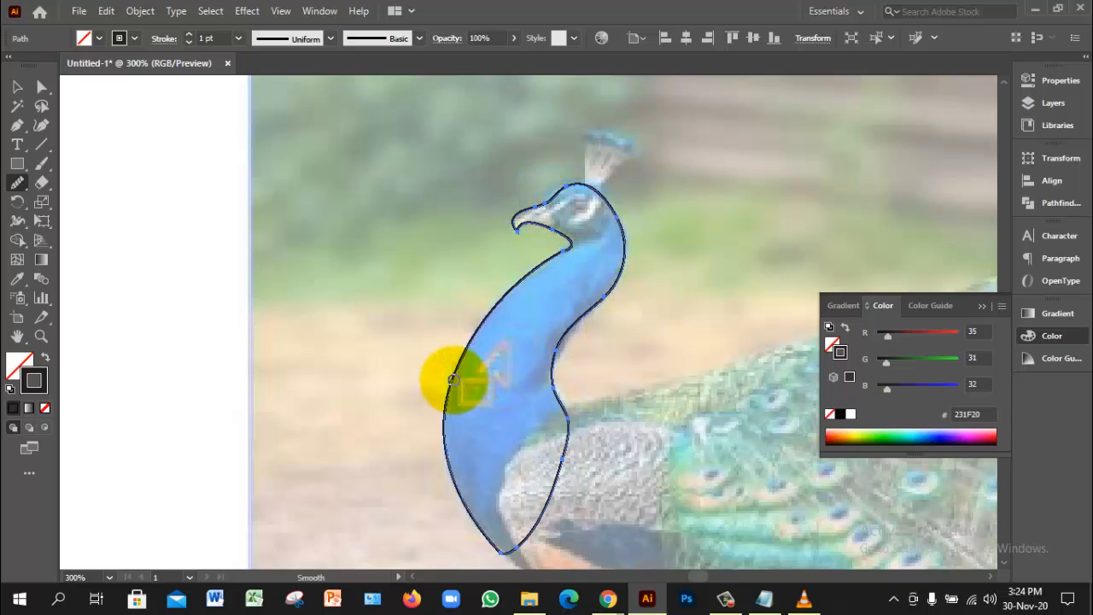
Smooth the outline along the beak, its hooked tip, the forehead and the throat with the Smooth tool
key(ctrl+space)
click(539, 278)
click(537, 293)
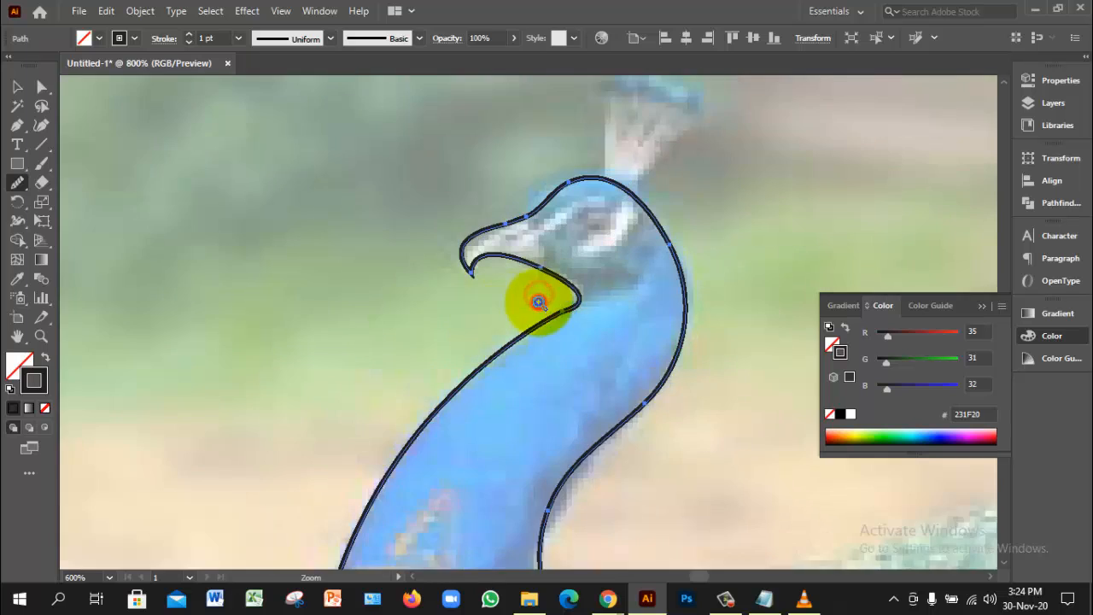
click(537, 300)
mouse_move(437, 275)
mouse_down()
mouse_move(458, 302)
mouse_move(434, 283)
mouse_move(495, 271)
mouse_up()
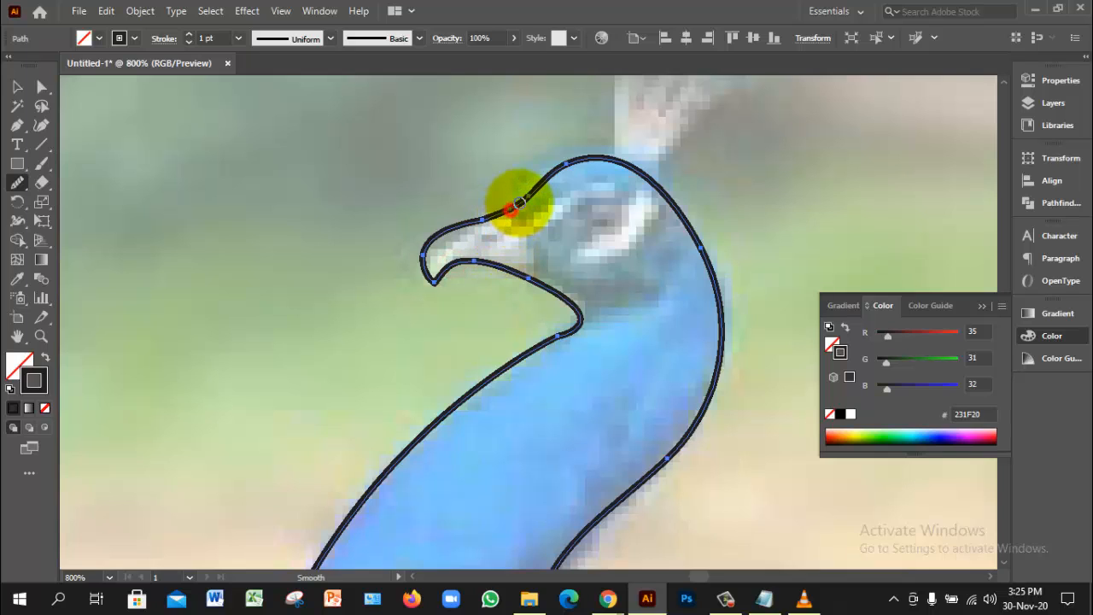
mouse_move(518, 202)
mouse_down()
mouse_move(557, 171)
mouse_move(464, 236)
mouse_up()
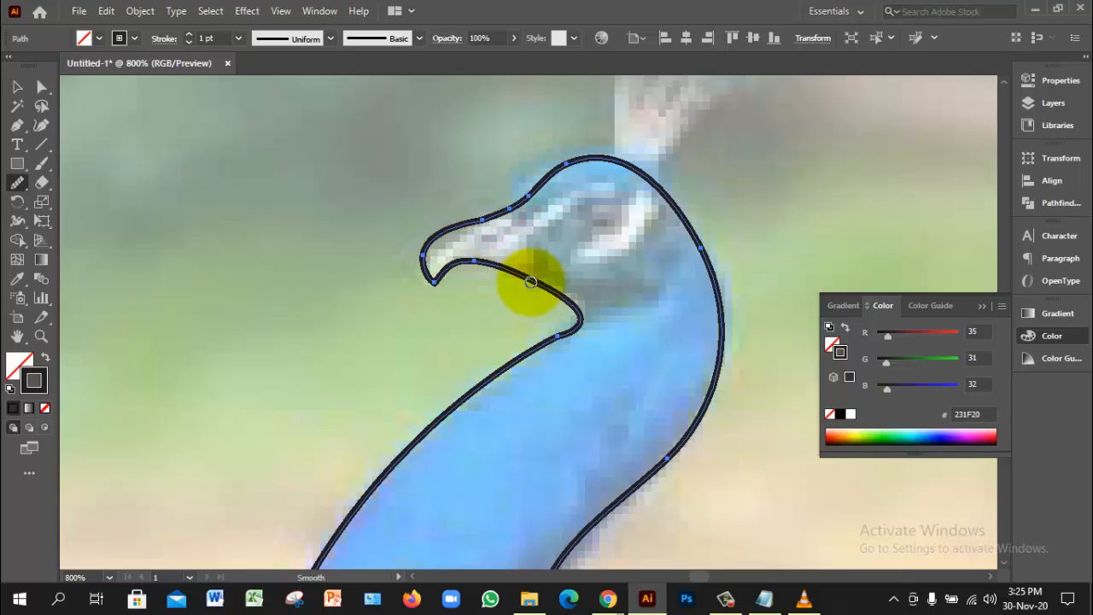
mouse_move(530, 282)
mouse_down()
mouse_move(588, 319)
mouse_move(575, 328)
mouse_move(580, 310)
mouse_move(571, 337)
mouse_move(556, 338)
mouse_move(579, 312)
mouse_move(576, 301)
mouse_move(458, 279)
mouse_up()
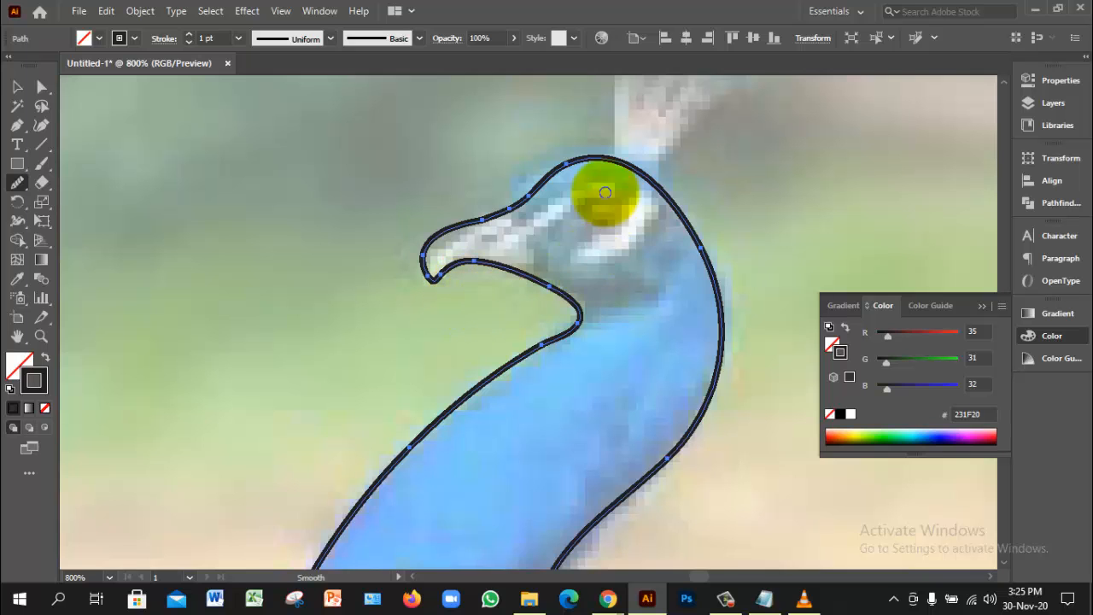
Swap the outline's stroke and fill to make the head and neck a solid dark silhouette without a stroke, and deselect it
ctrl+alt+click(571, 310)
ctrl+alt+click(571, 310)
ctrl+alt+click(571, 309)
ctrl+alt+click(572, 309)
ctrl+alt+click(571, 309)
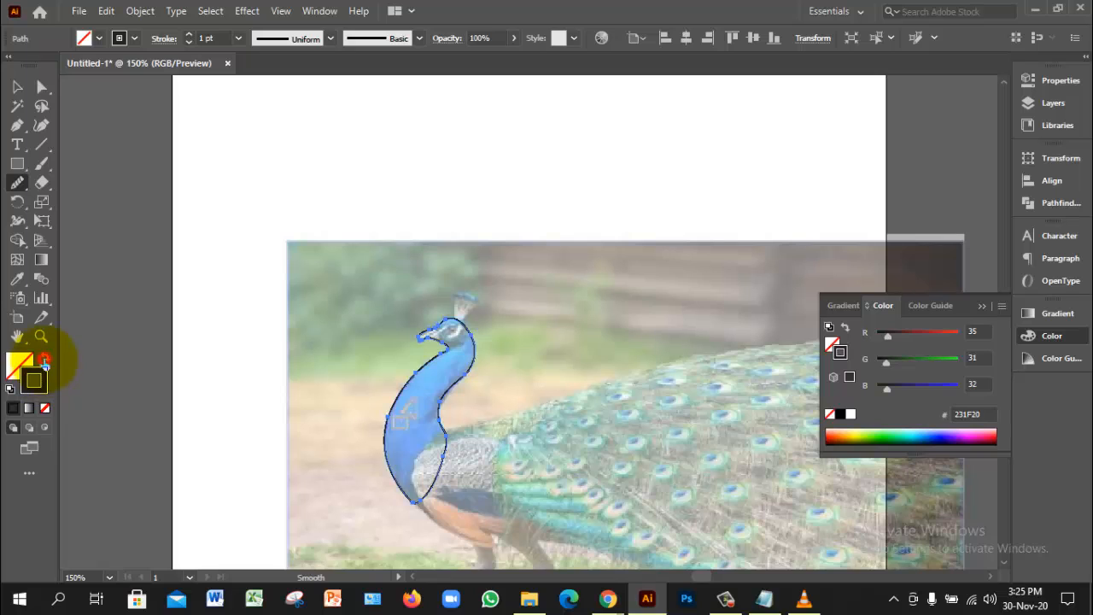
click(45, 358)
click(17, 86)
click(323, 141)
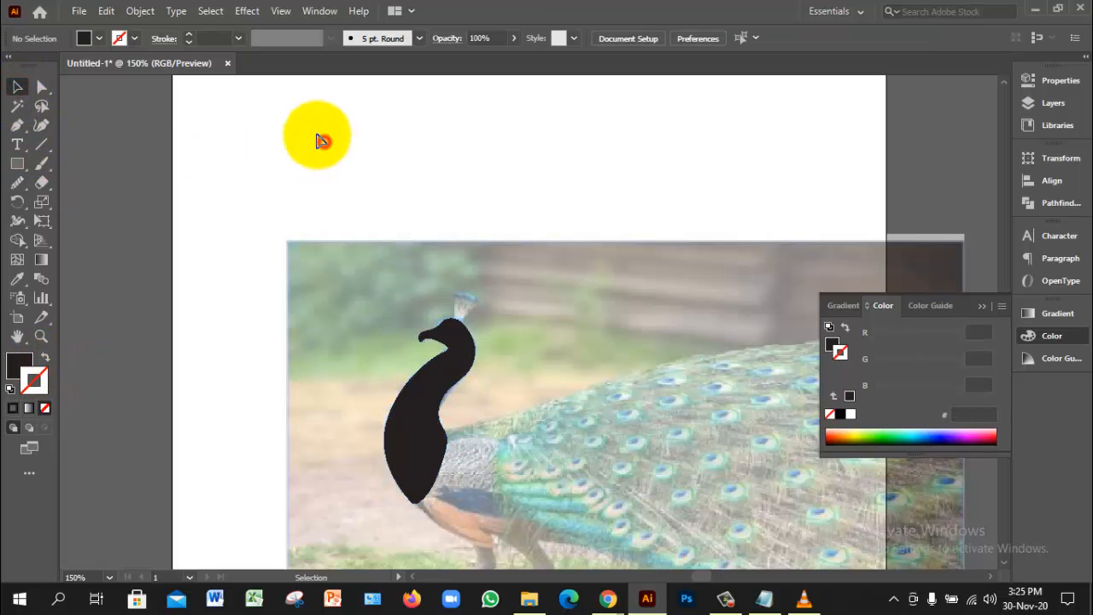
Unlock all objects and delete the faded peacock reference photo
click(471, 346)
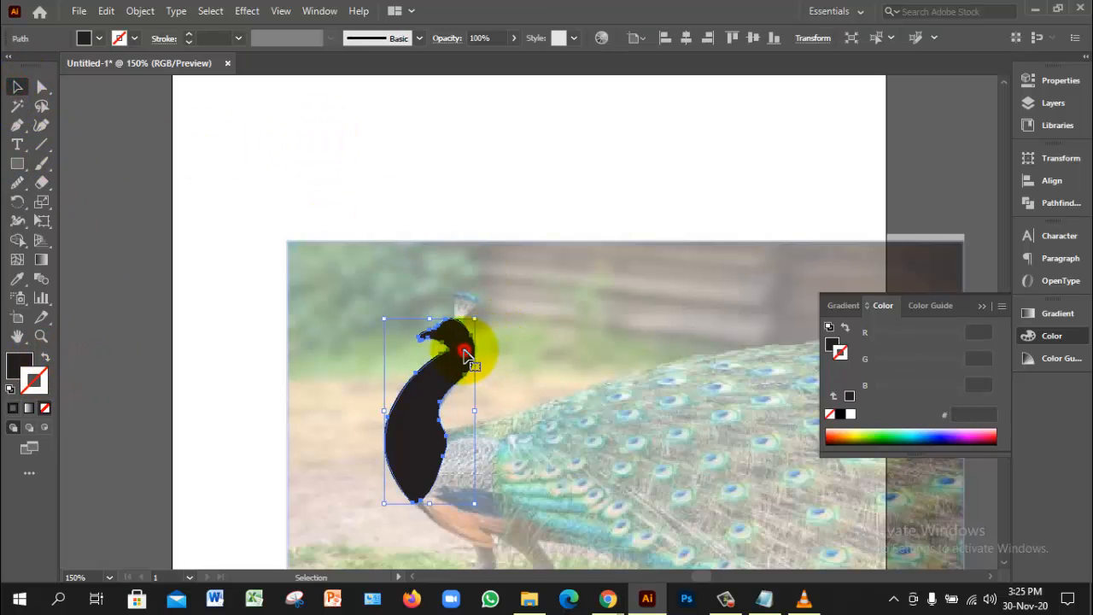
click(159, 12)
click(141, 14)
click(139, 13)
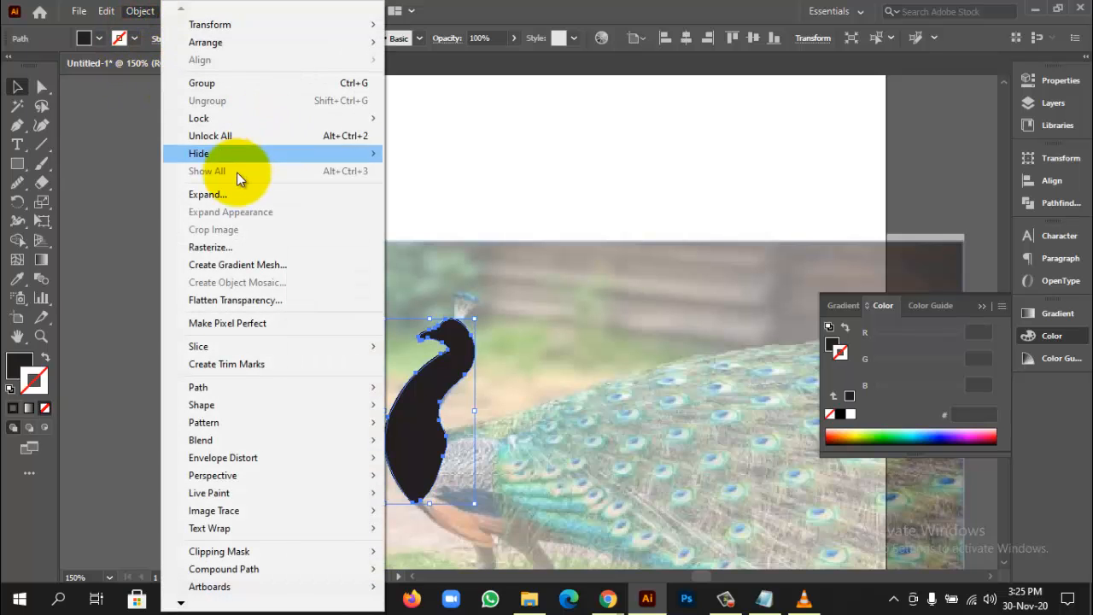
click(215, 137)
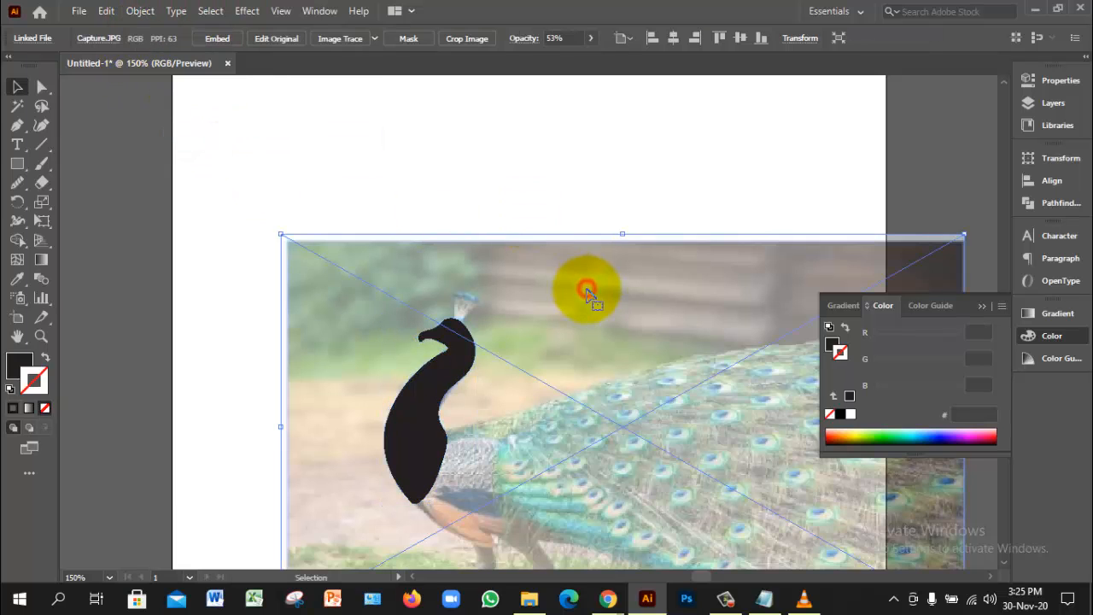
key(Delete)
Reflect the head-and-neck silhouette across the vertical axis so the beak faces right
drag(403, 277, 481, 386)
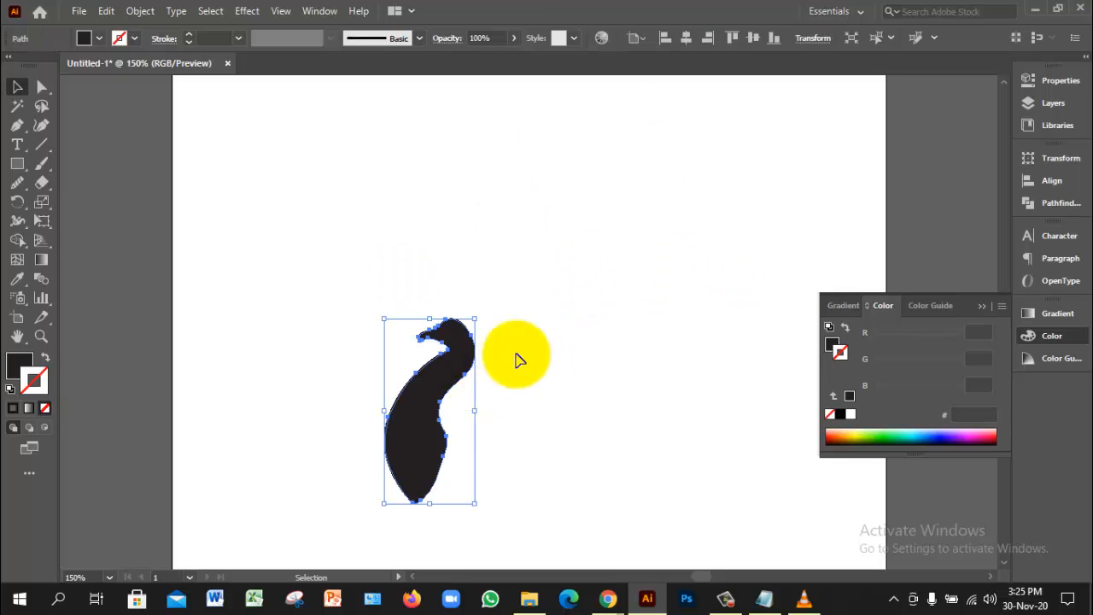
right_click(433, 394)
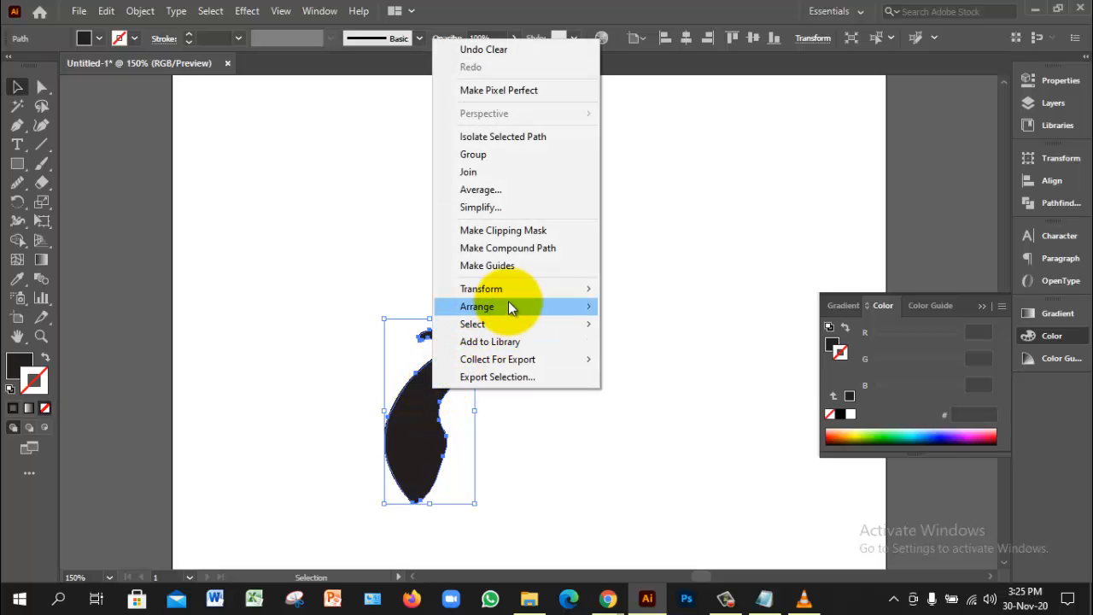
mouse_move(529, 288)
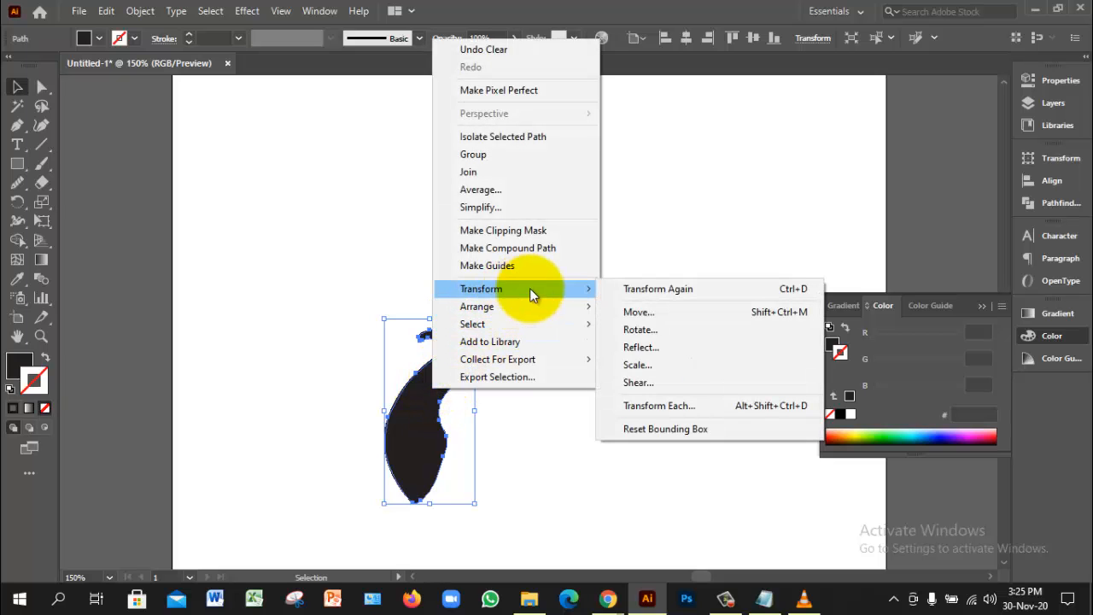
click(664, 347)
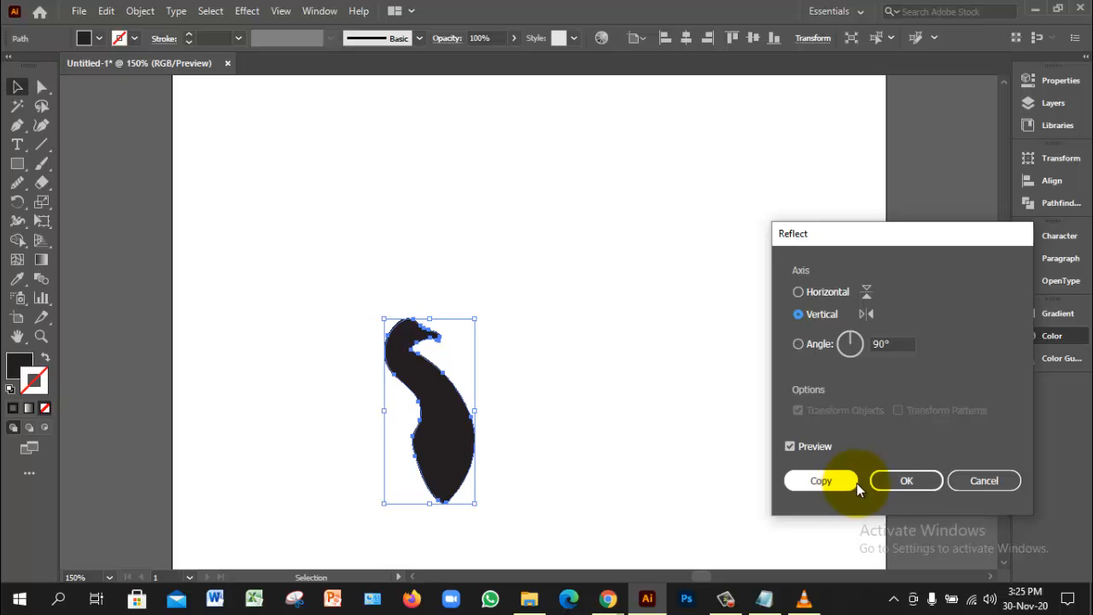
click(904, 479)
click(540, 302)
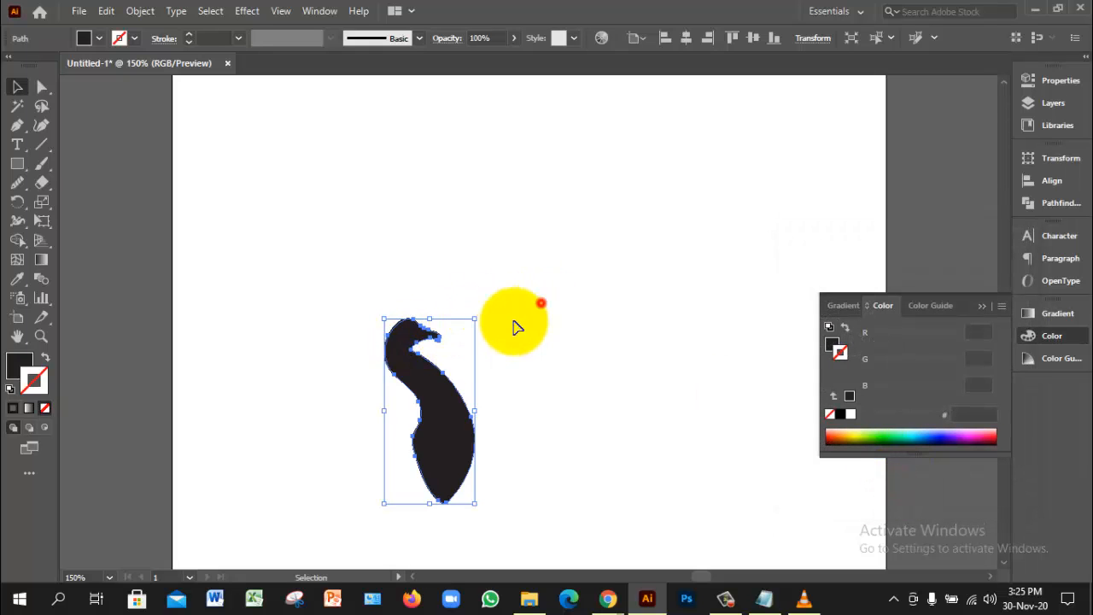
Rotate the mirrored silhouette clockwise so the head sits above the chest and the beak points down to the right, and deselect it
click(443, 391)
ctrl+alt+click(500, 390)
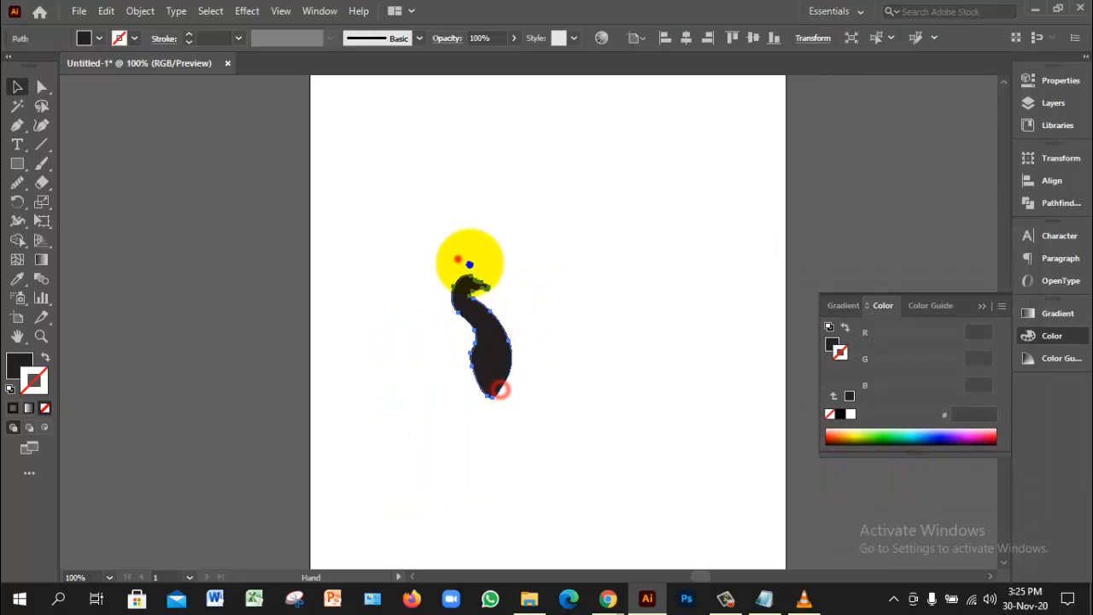
drag(457, 258, 473, 264)
ctrl+click(489, 349)
drag(637, 230, 516, 312)
click(574, 318)
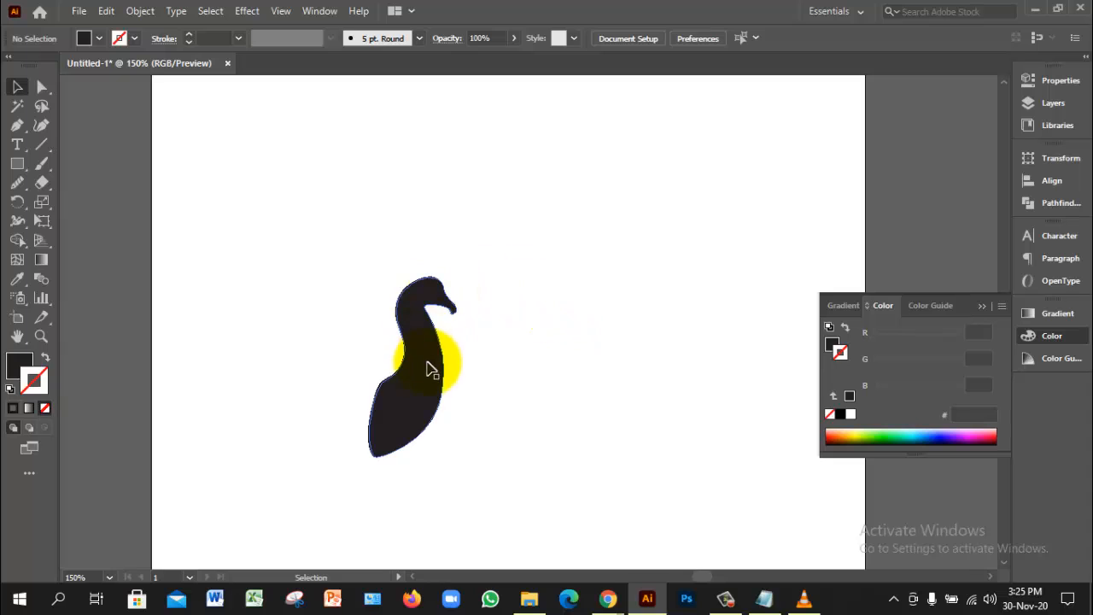
Examine the shape of the rotated silhouette's head, beak and neck at several zoom levels
ctrl+alt+click(482, 381)
ctrl+click(488, 318)
ctrl+click(488, 318)
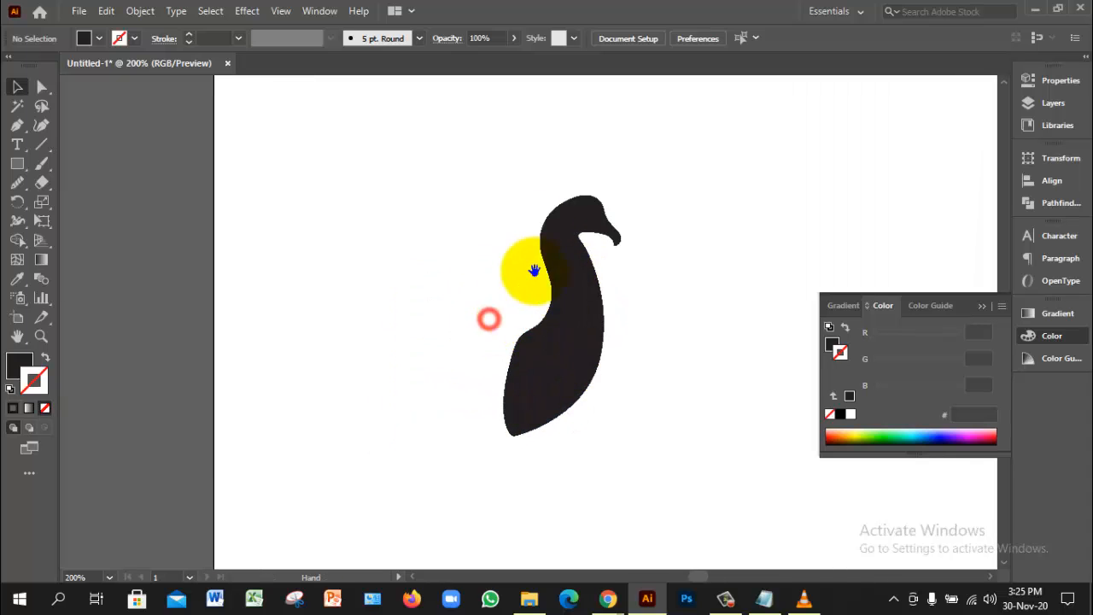
drag(535, 227, 525, 250)
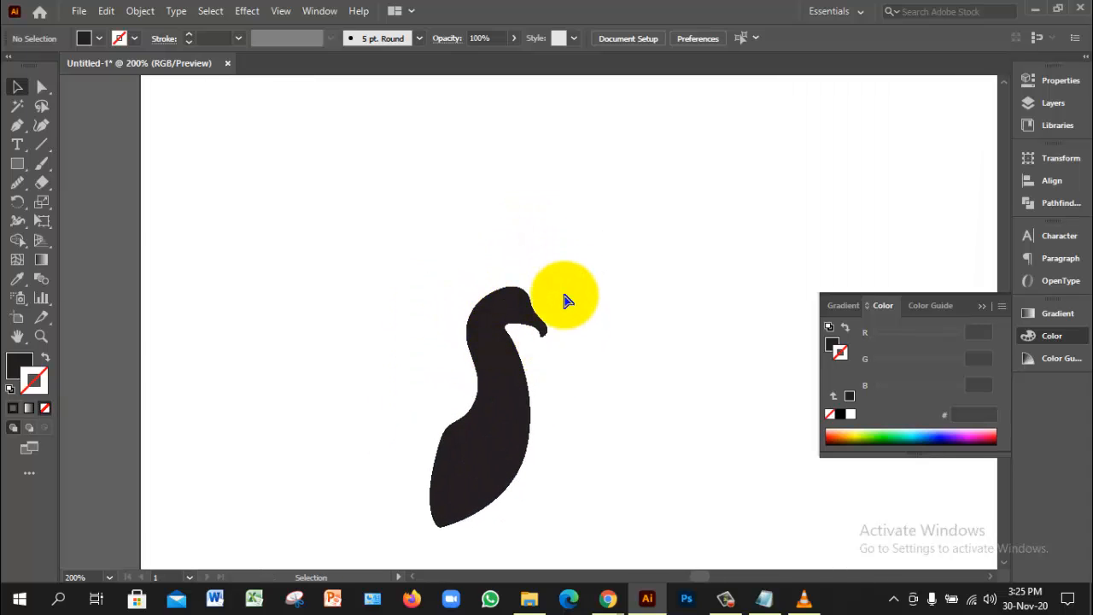
ctrl+alt+click(550, 340)
ctrl+click(485, 306)
ctrl+click(485, 306)
drag(586, 258, 542, 283)
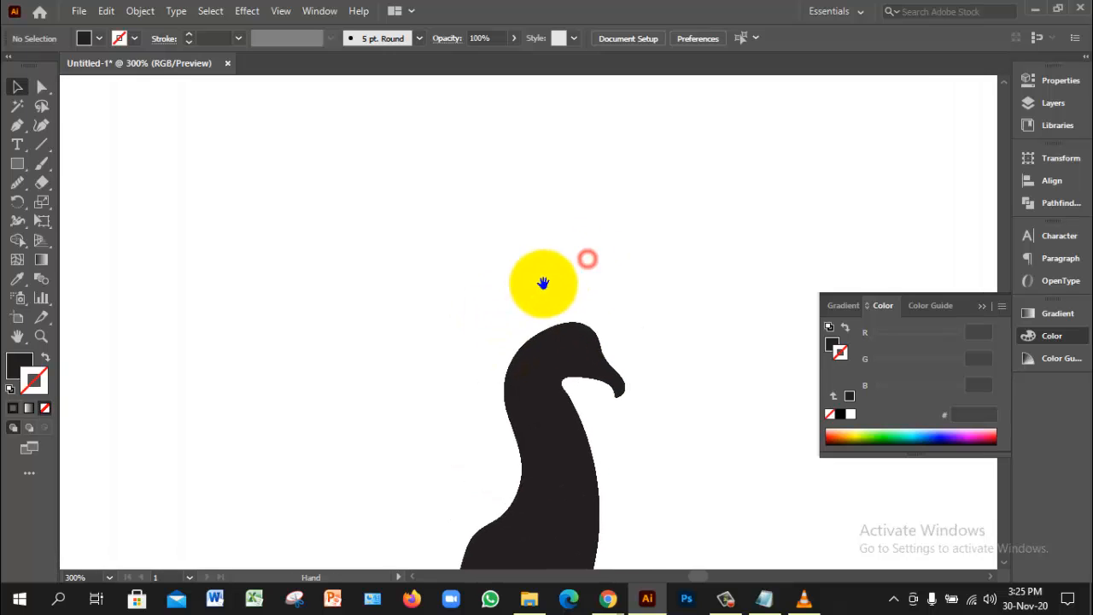
drag(603, 234, 532, 250)
ctrl+alt+click(551, 316)
ctrl+alt+click(551, 316)
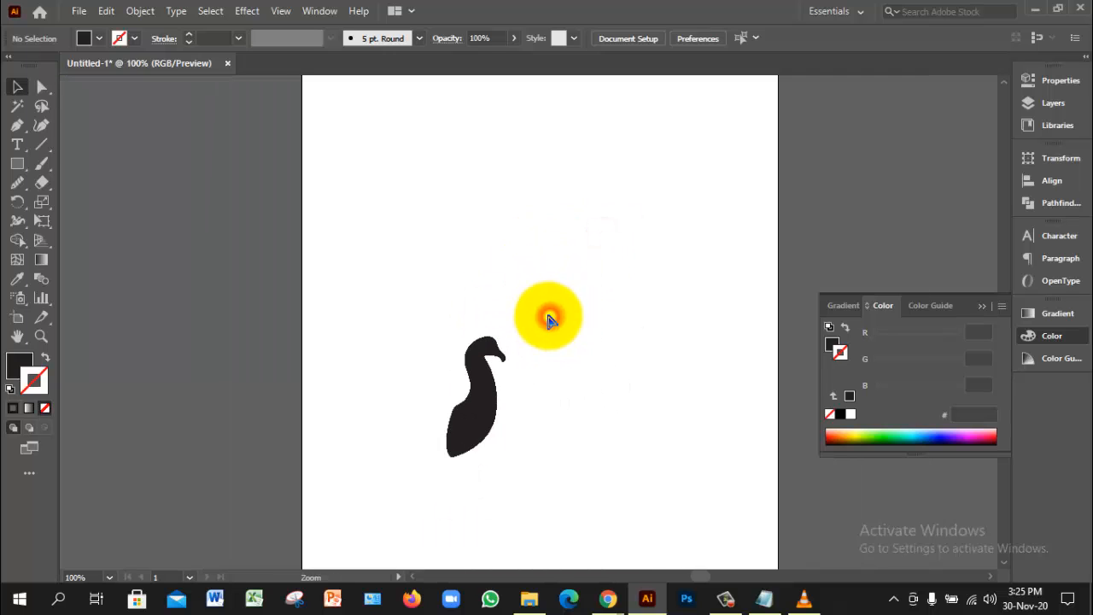
ctrl+click(499, 317)
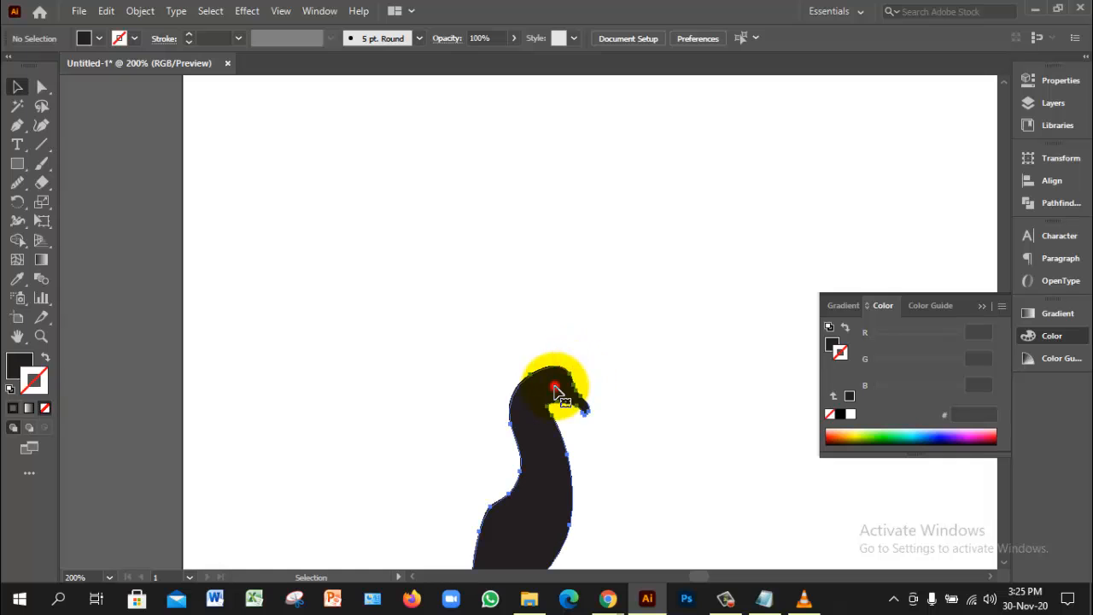
Place the linked Capture image as a small reference in the artboard's upper left area, above the silhouette
click(79, 11)
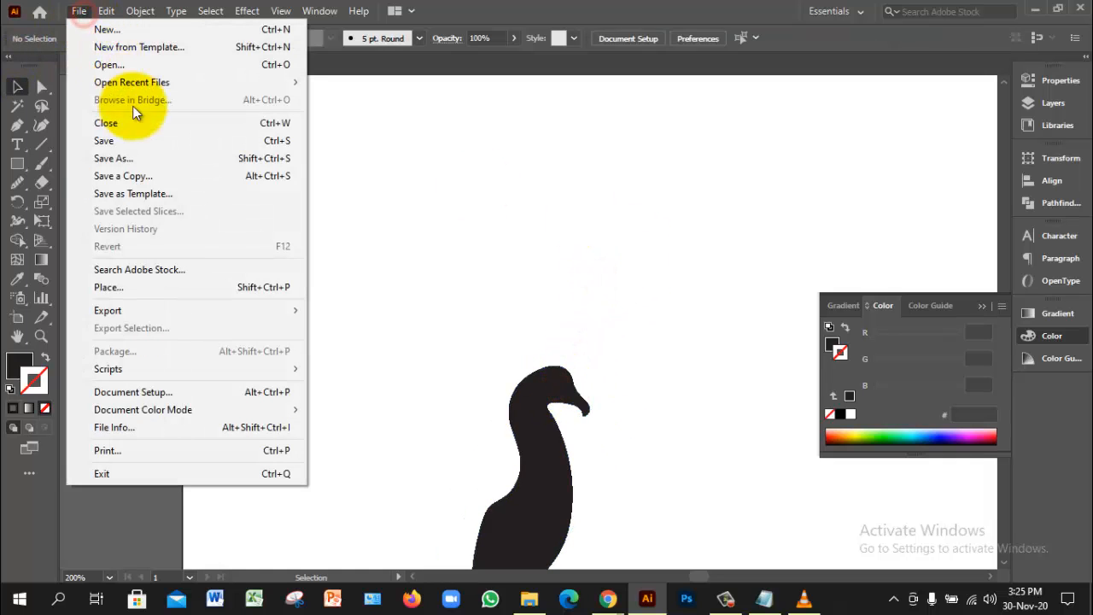
click(124, 287)
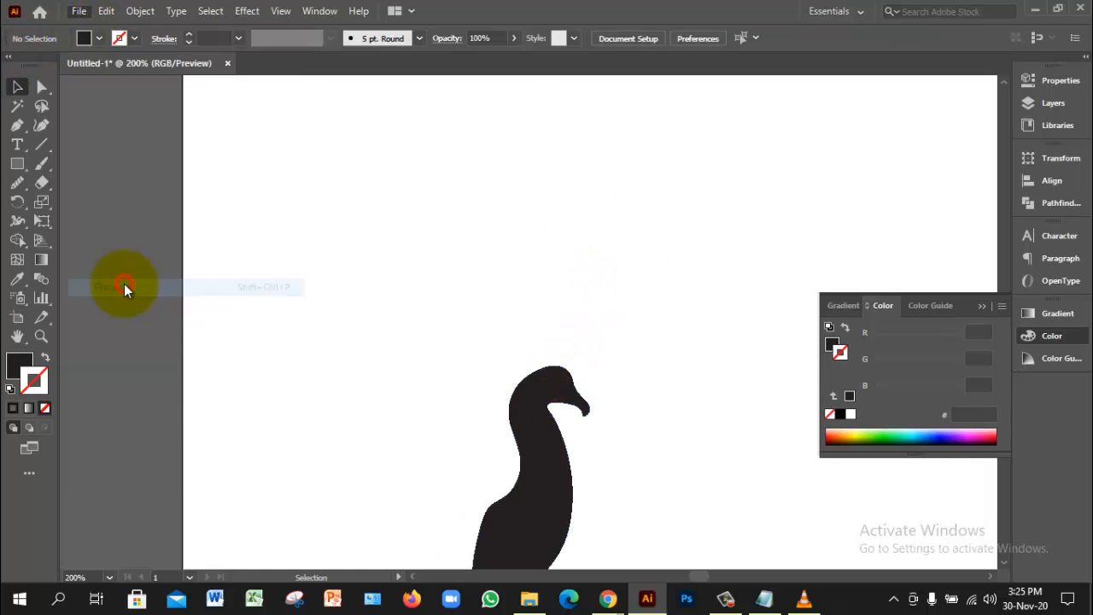
click(210, 175)
click(403, 432)
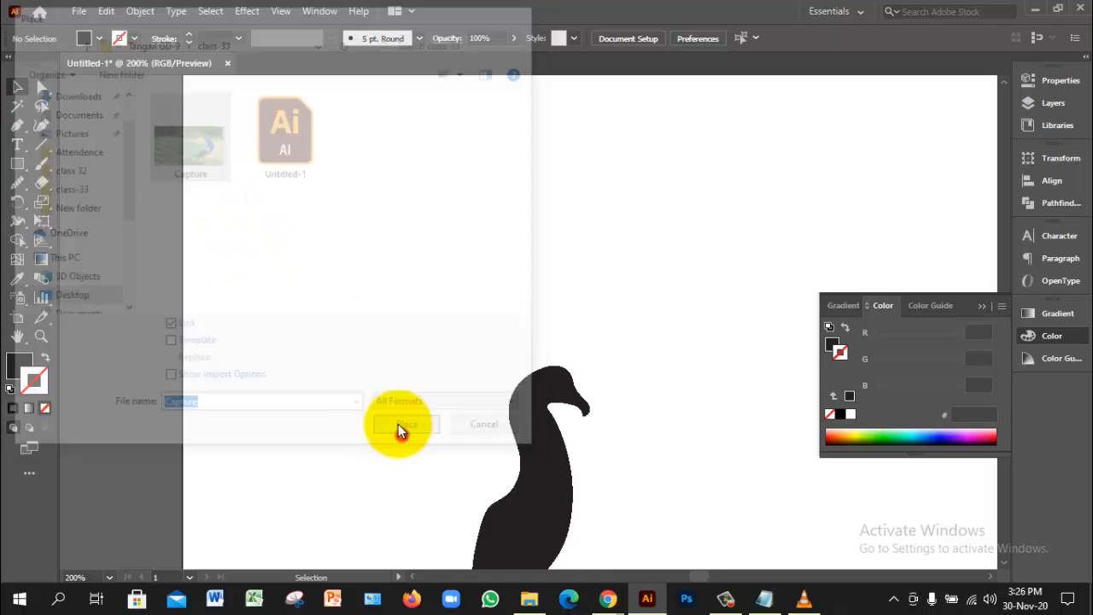
drag(197, 103, 435, 367)
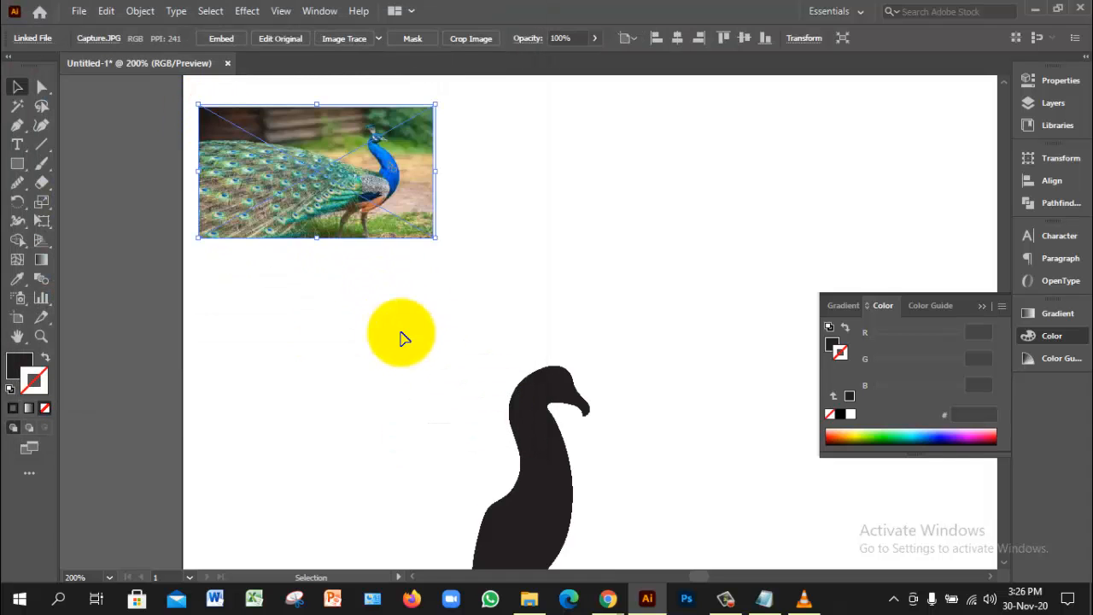
click(129, 145)
Draw a small circle above the silhouette's head with the Ellipse tool, using no fill and a dark stroke
click(621, 186)
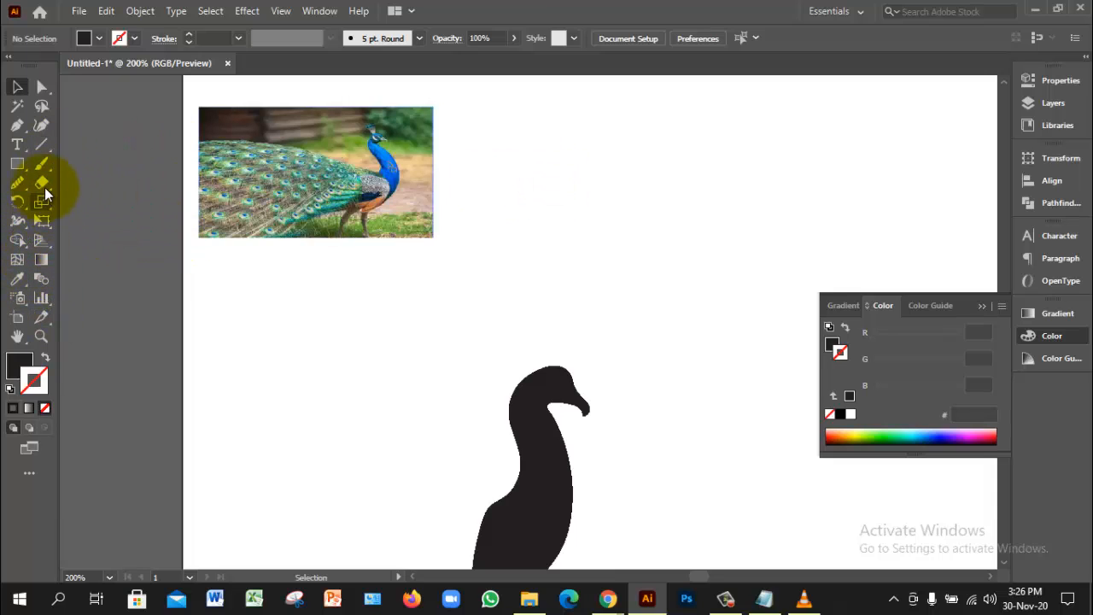
click(21, 167)
click(71, 202)
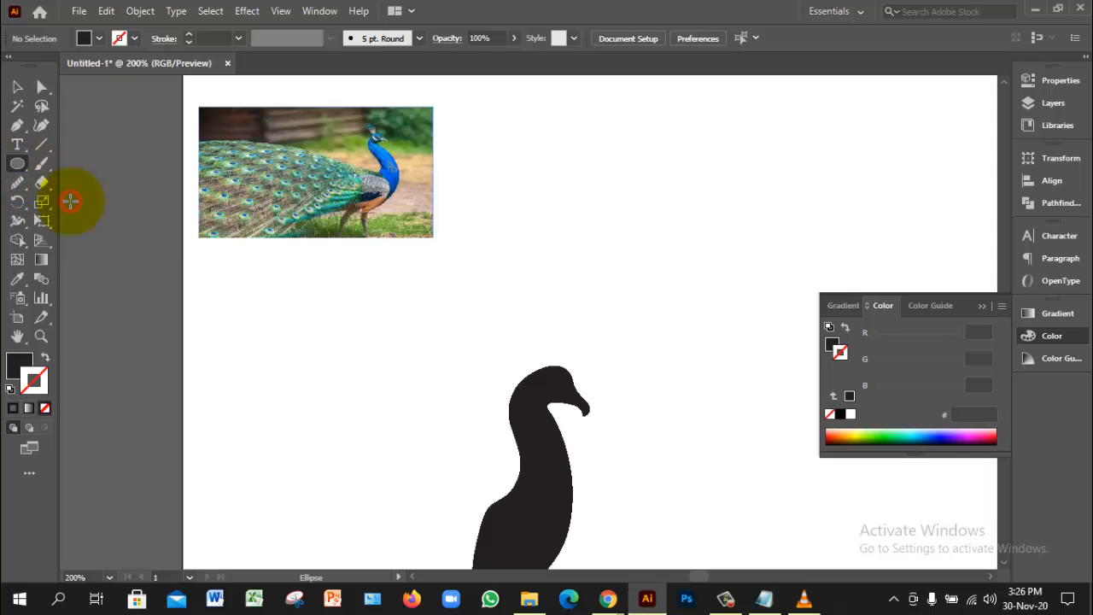
click(46, 362)
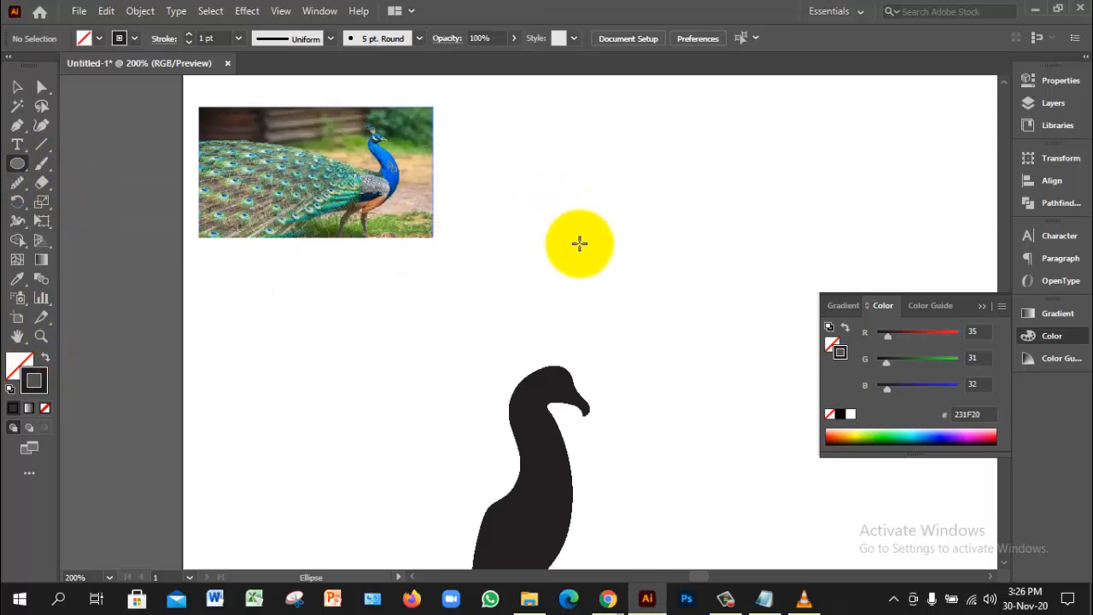
mouse_move(589, 246)
mouse_down()
mouse_move(617, 263)
mouse_move(593, 244)
mouse_move(609, 262)
mouse_move(603, 254)
mouse_up()
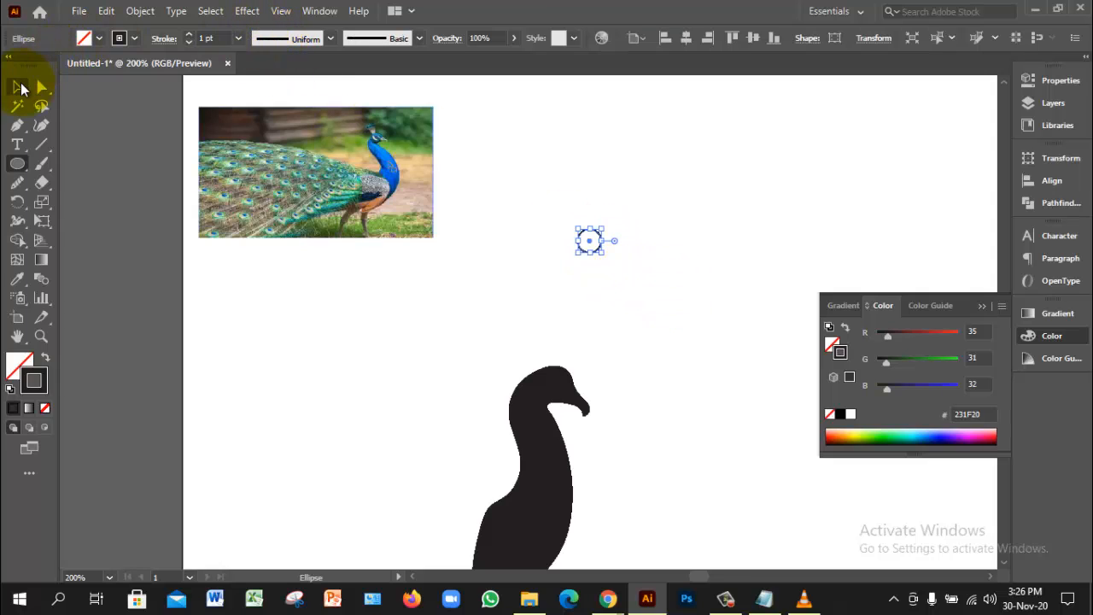
Set the small circle's stroke weight to 2 pt and deselect it
click(19, 87)
click(673, 234)
drag(544, 210, 620, 269)
click(239, 40)
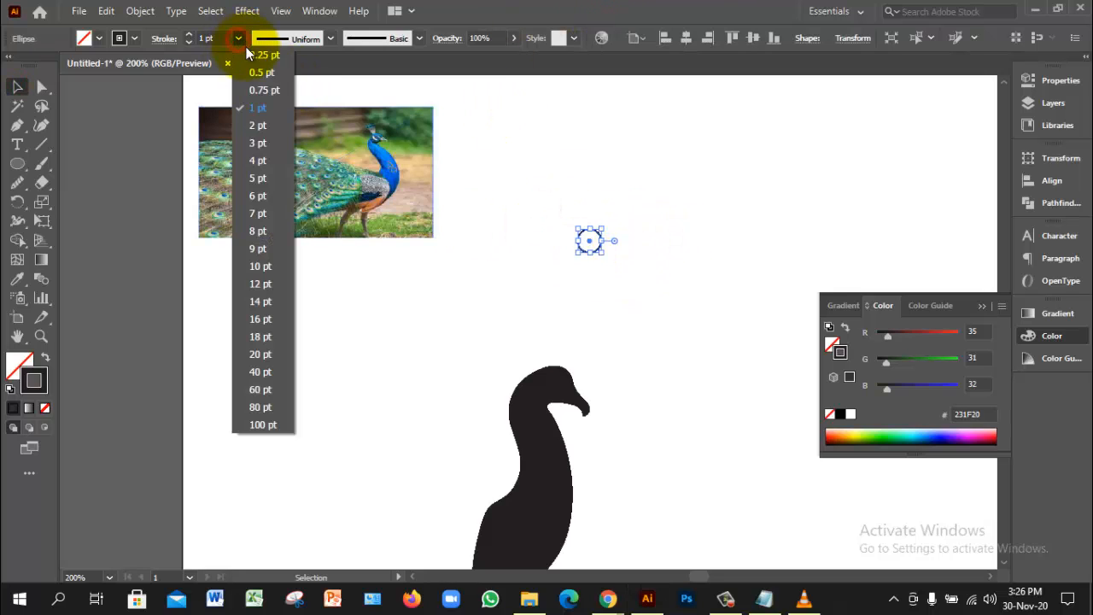
click(262, 127)
click(649, 287)
Expand the small circle above the head so its stroke becomes a filled ring, and deselect it
drag(531, 203, 647, 292)
click(139, 11)
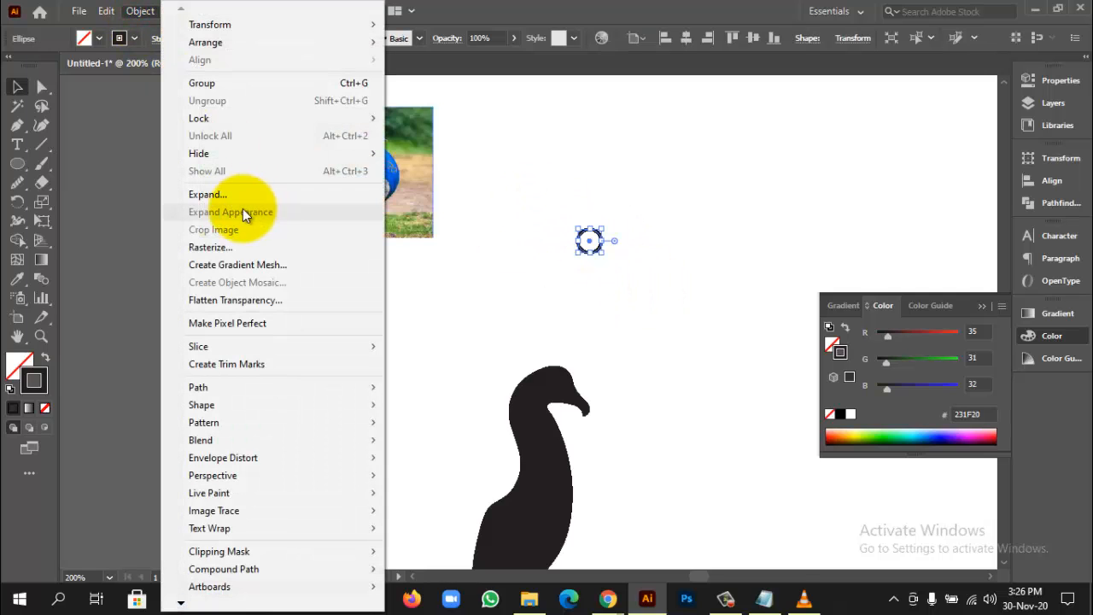
click(213, 194)
click(510, 390)
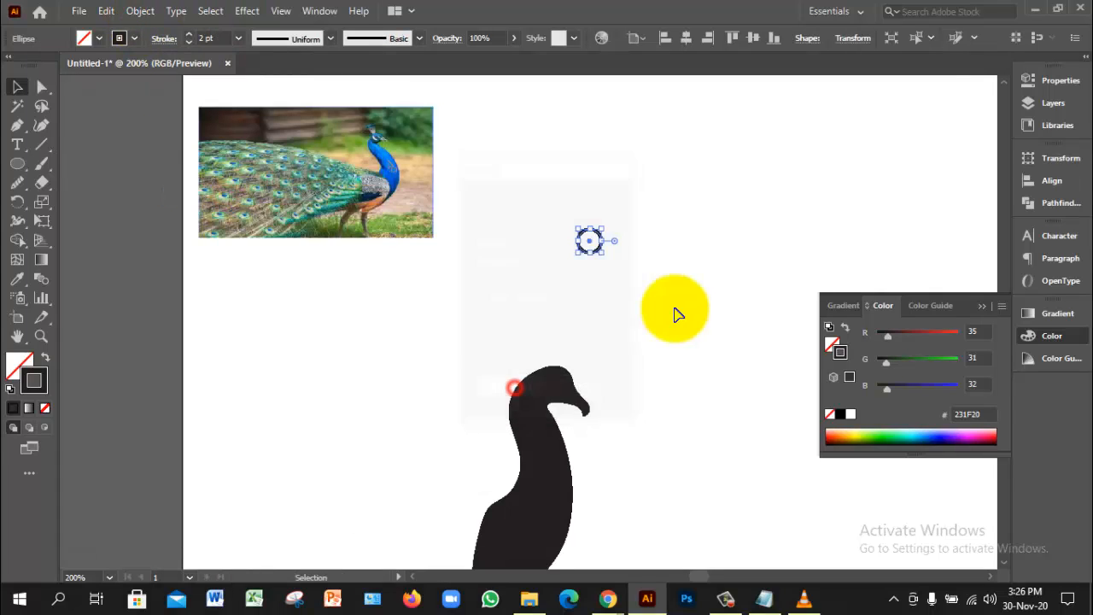
click(674, 308)
drag(561, 207, 634, 285)
click(650, 293)
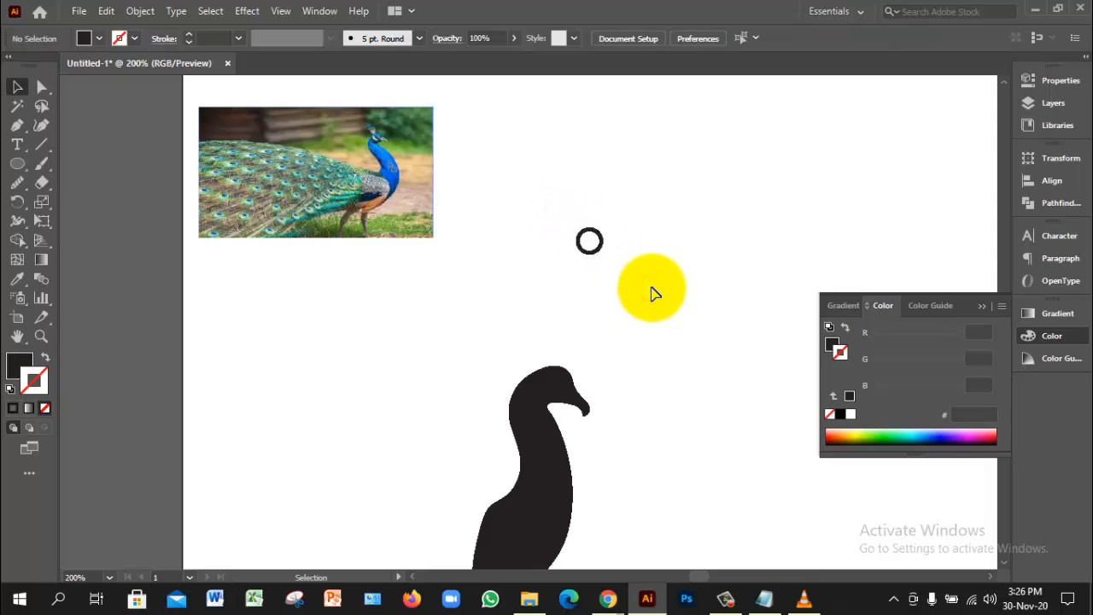
Scale the ring down slightly and move it closer to the top of the silhouette's head
ctrl+click(526, 324)
drag(591, 170, 547, 304)
click(630, 347)
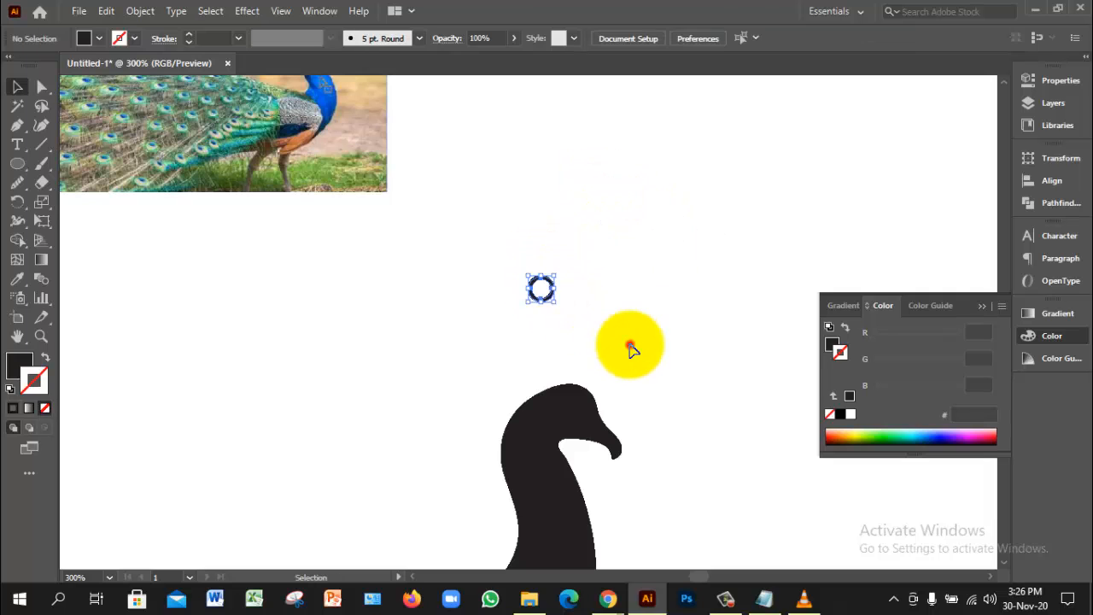
Move the ring further down so it sits just above the back of the silhouette's head
key(ctrl+space)
drag(491, 373, 527, 371)
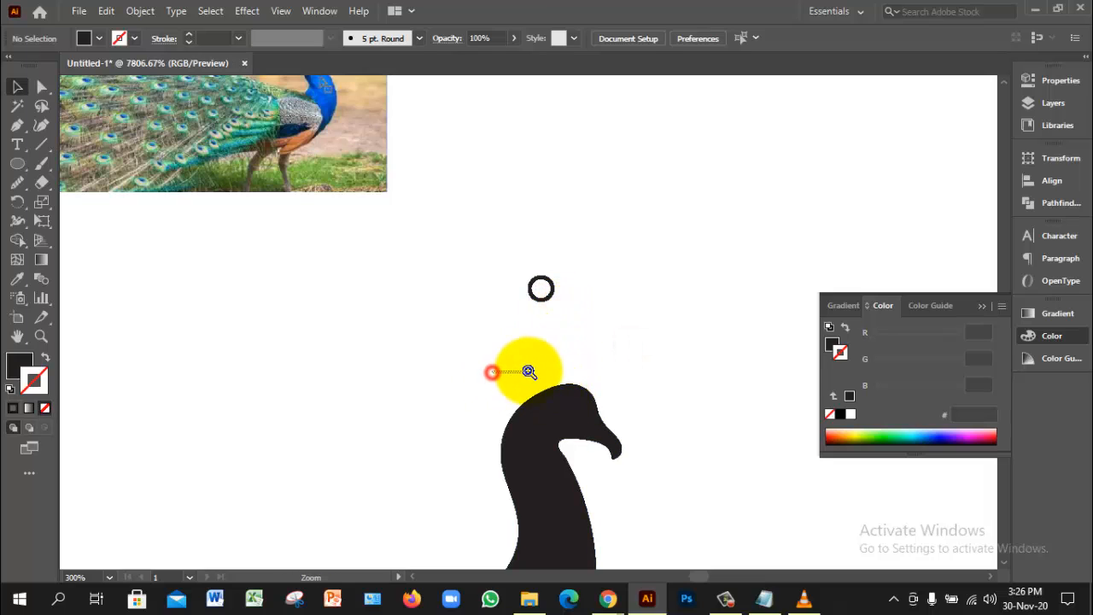
ctrl+alt+click(543, 378)
ctrl+alt+click(543, 378)
ctrl+alt+click(542, 379)
ctrl+alt+click(542, 378)
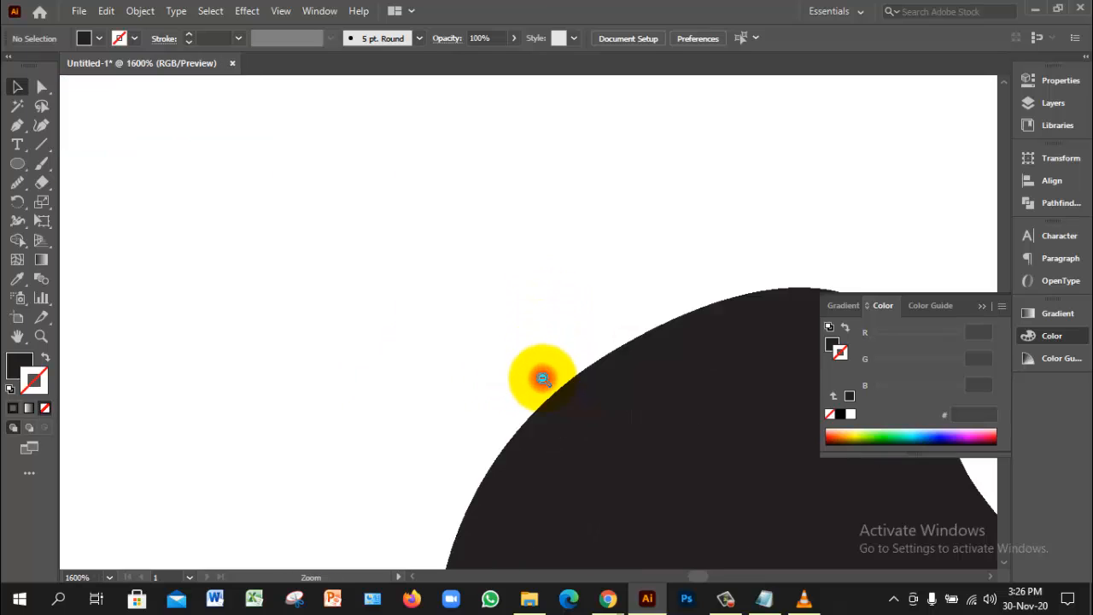
ctrl+alt+click(542, 378)
ctrl+alt+click(541, 378)
ctrl+alt+click(540, 378)
ctrl+alt+click(540, 377)
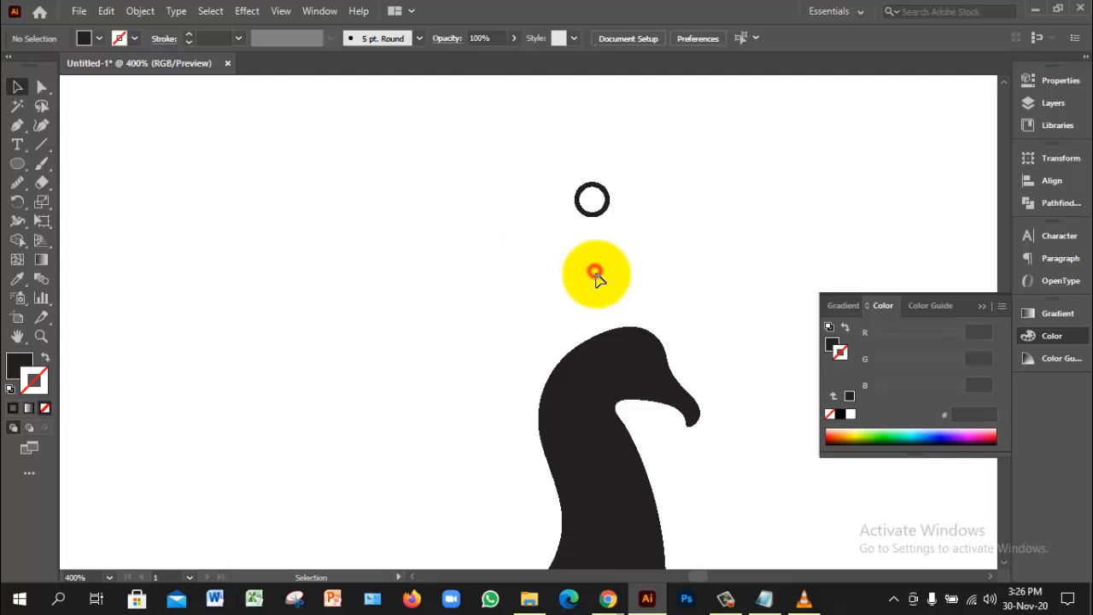
drag(564, 156, 594, 274)
click(658, 288)
drag(524, 236, 624, 288)
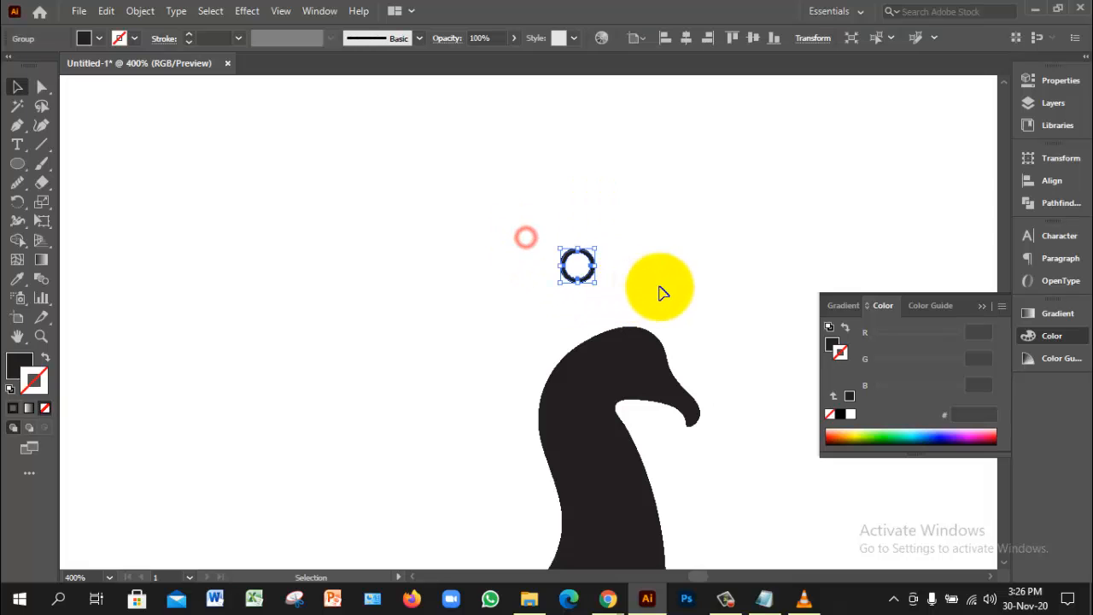
click(664, 286)
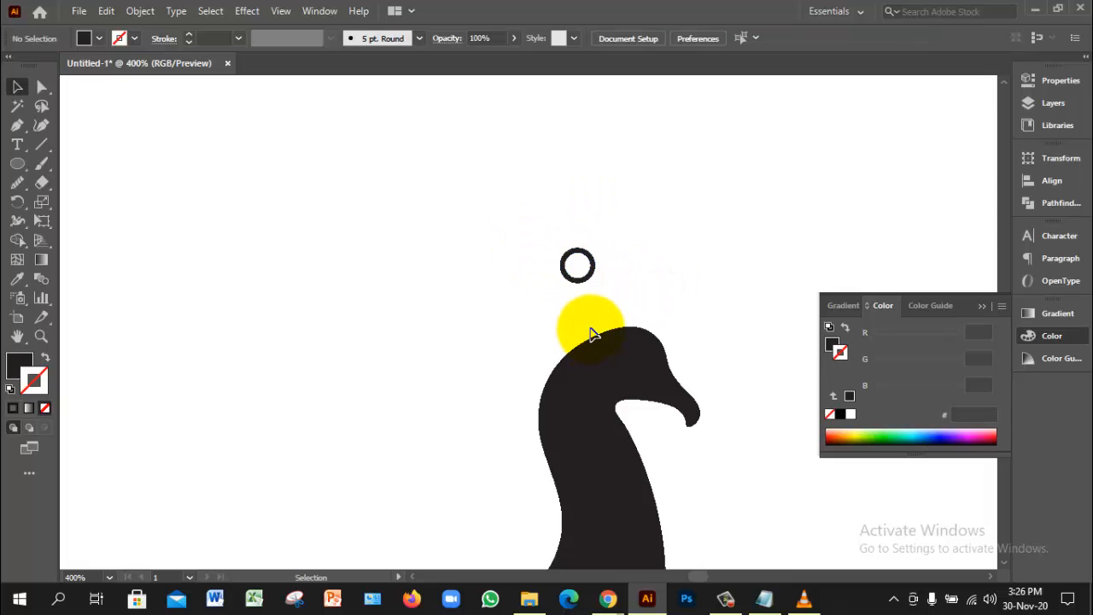
Scale the ring down proportionally around its centre to about 0.1 in wide and high, and deselect it
click(559, 250)
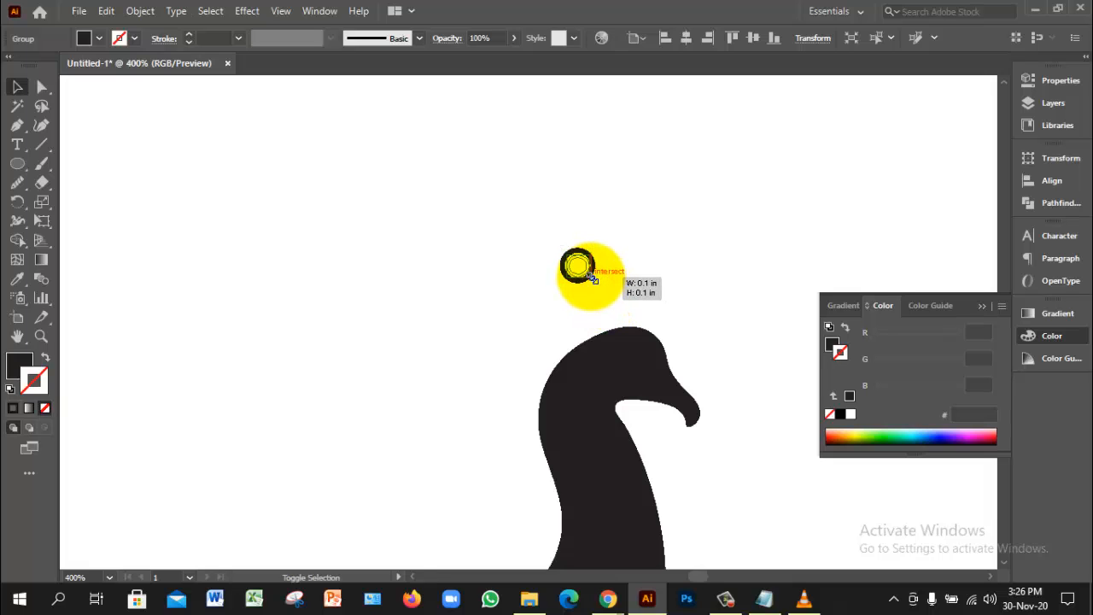
drag(590, 278, 589, 277)
click(626, 294)
drag(554, 236, 609, 283)
click(641, 289)
click(513, 324)
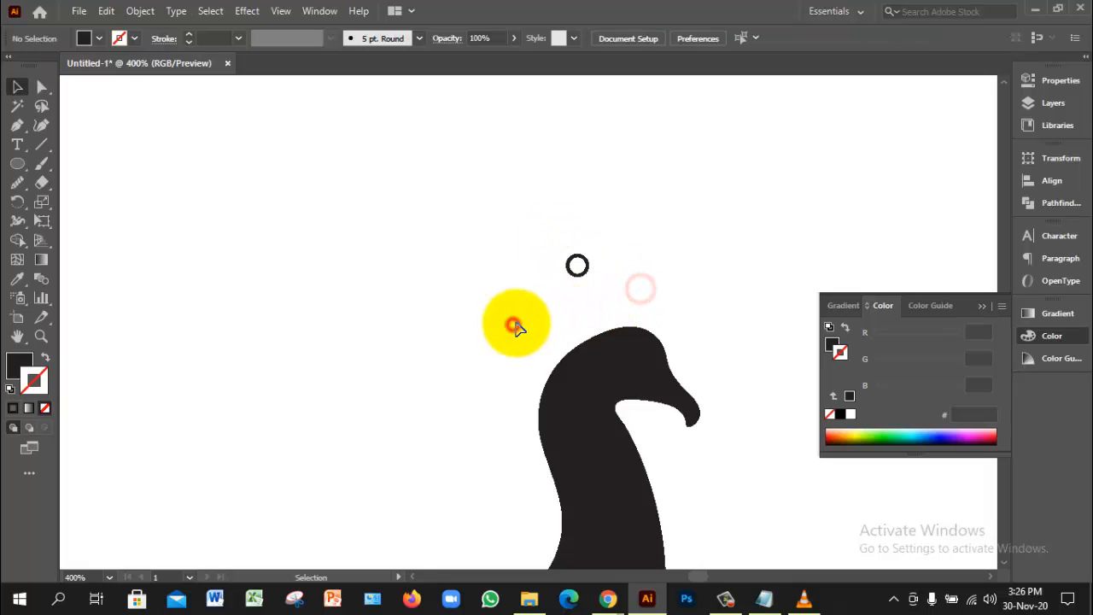
Draw a short crest line curving up from just above the head with the Pen tool, using no fill and a 1 pt dark stroke
click(615, 418)
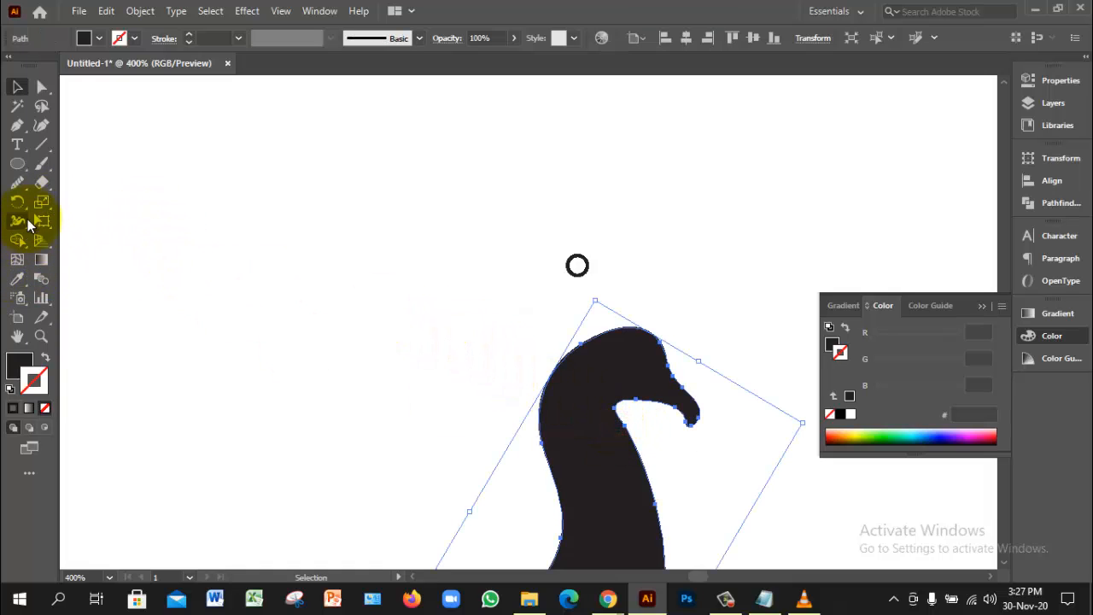
click(246, 314)
click(45, 358)
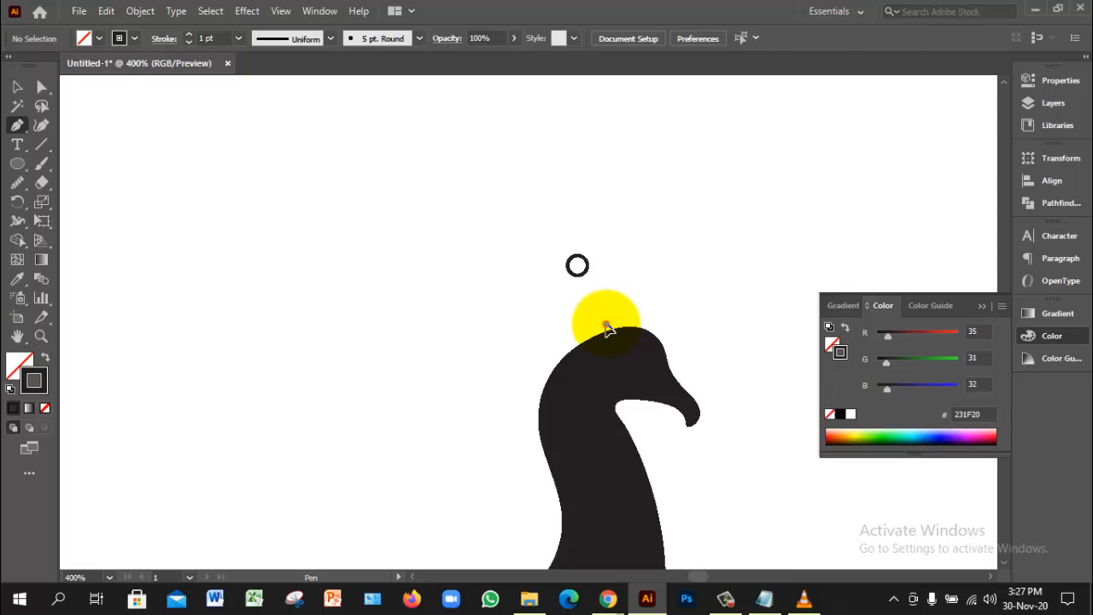
drag(605, 326, 674, 267)
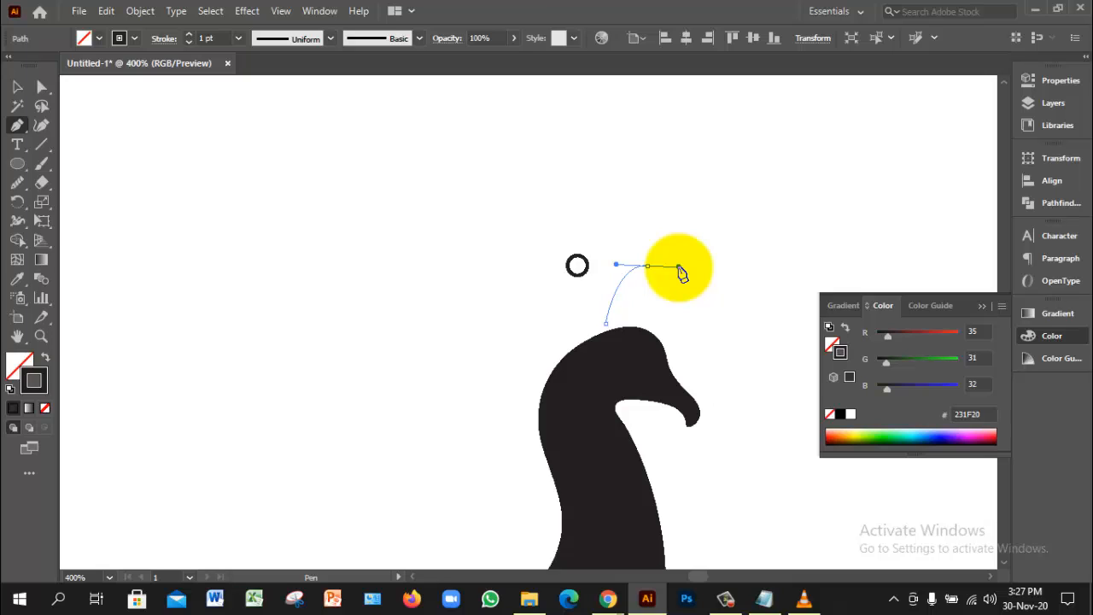
drag(680, 269, 681, 270)
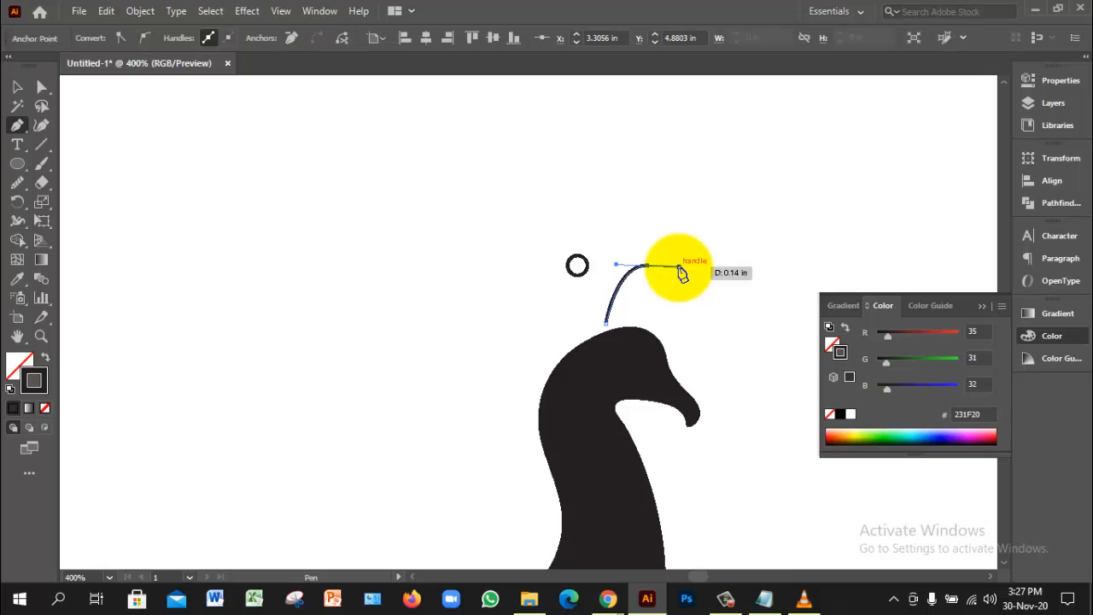
key(ctrl+z)
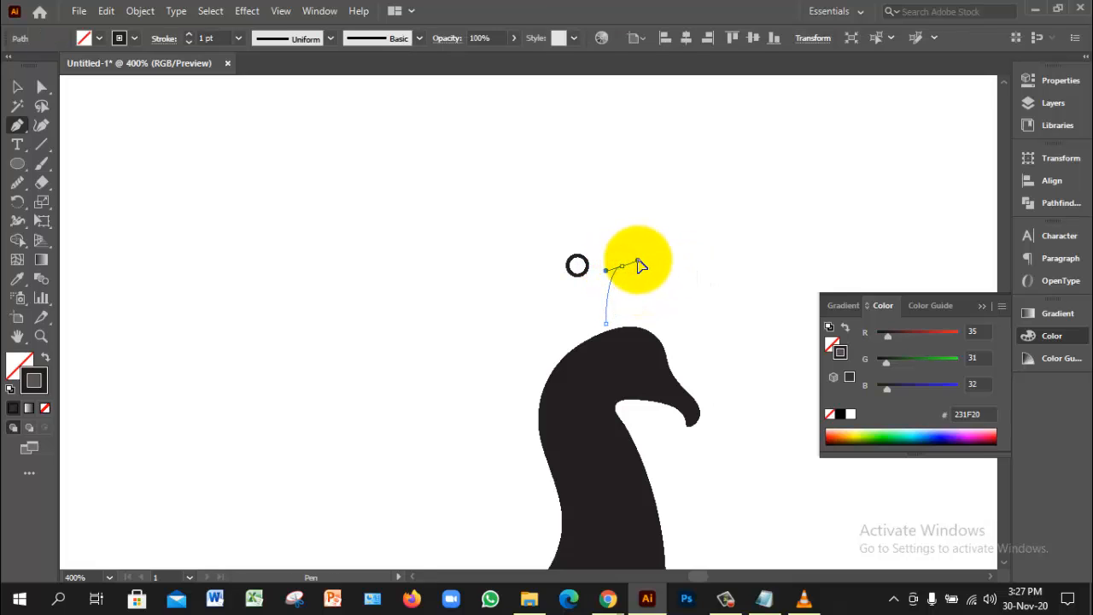
drag(639, 264, 642, 289)
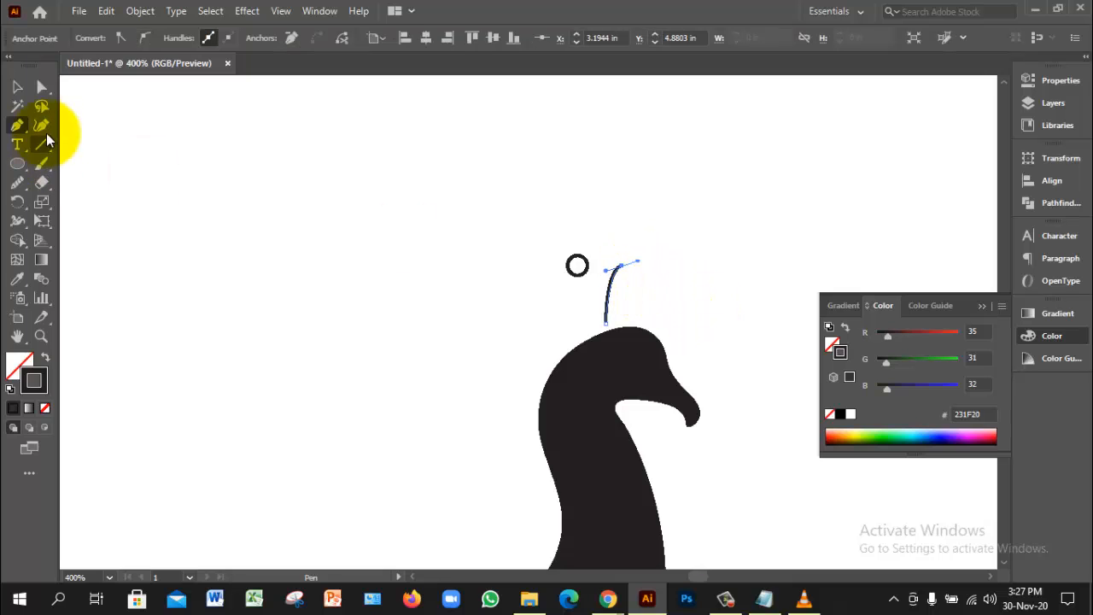
click(17, 86)
click(247, 281)
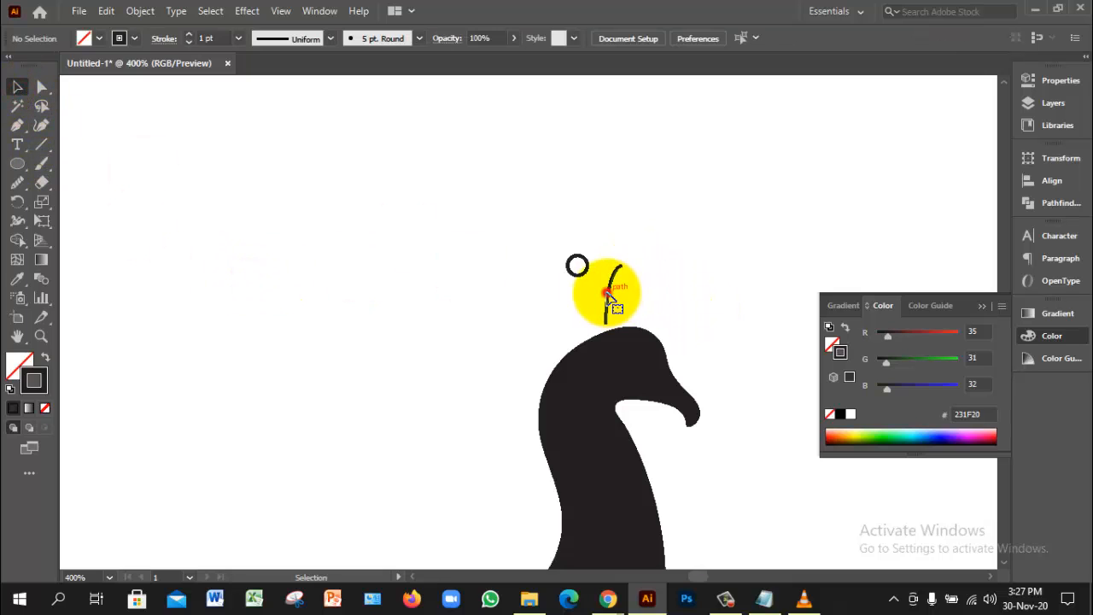
Stretch the curved crest line upward from its base so its tip stands higher above the head
click(608, 295)
click(514, 313)
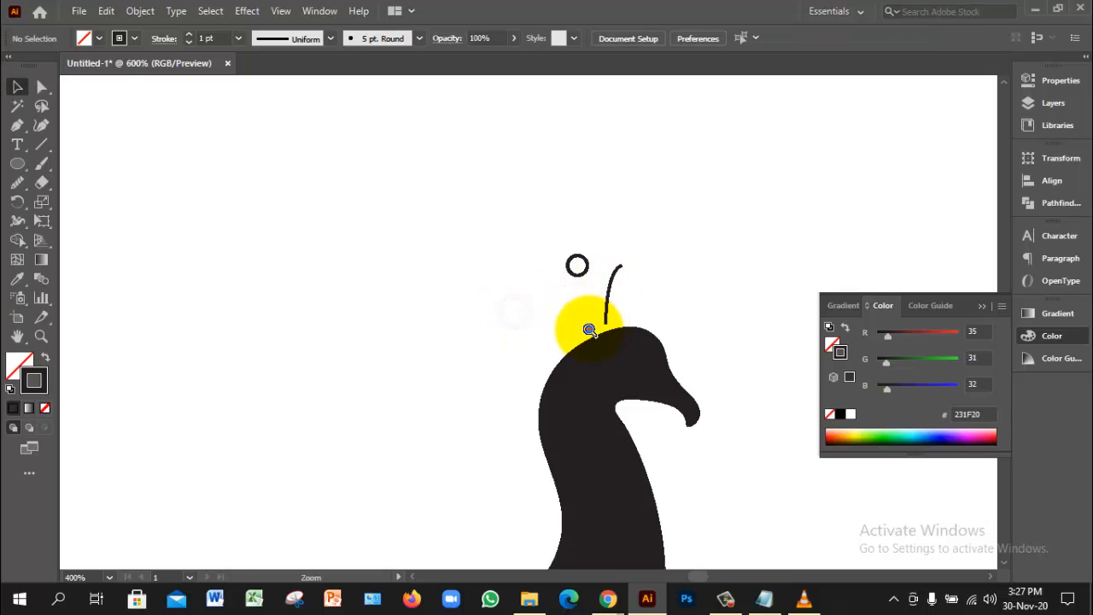
ctrl+click(589, 329)
drag(564, 263, 570, 291)
click(561, 299)
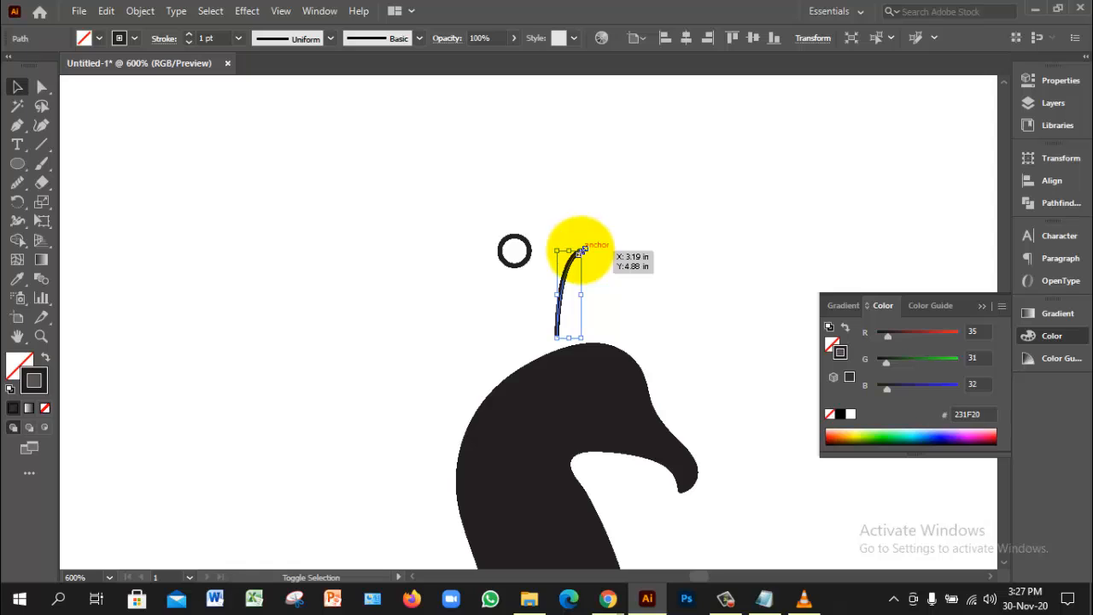
drag(581, 251, 588, 229)
click(627, 273)
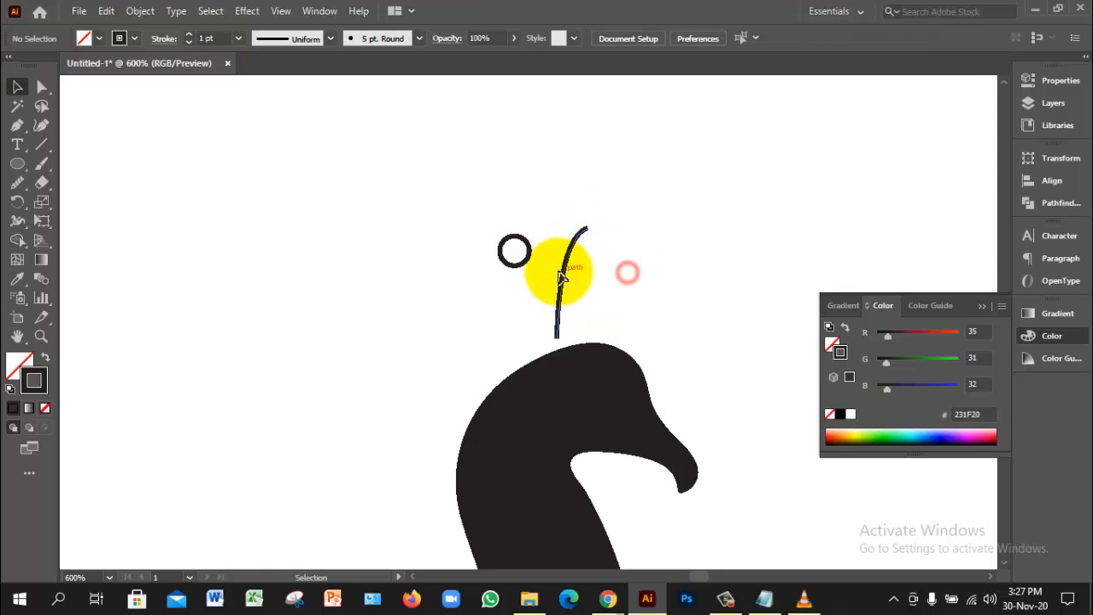
click(563, 272)
click(631, 280)
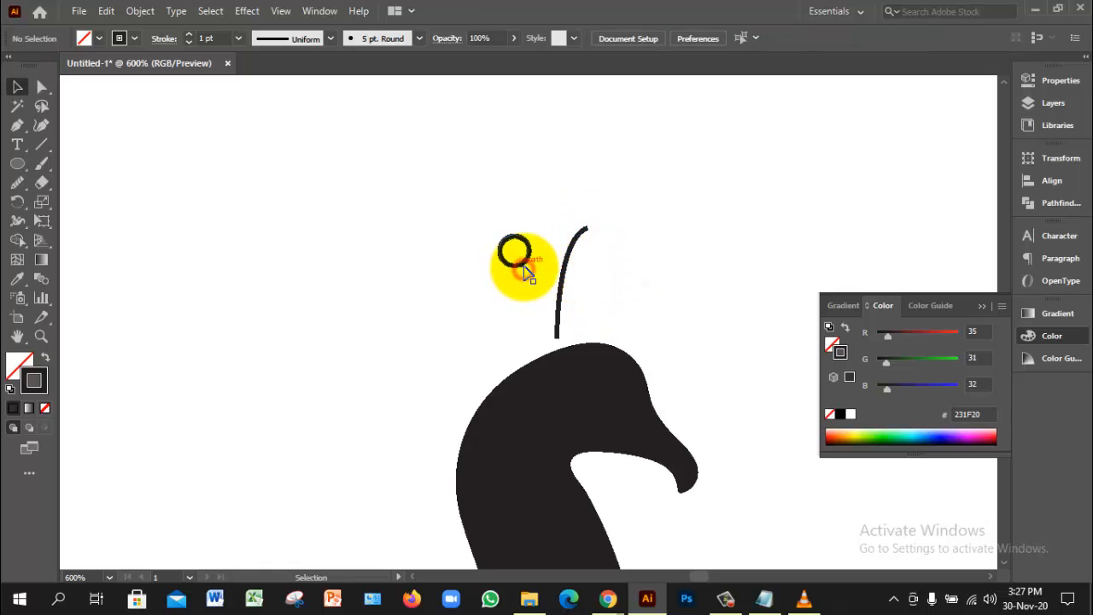
Move the ring onto the upper end of the curved crest line and deselect it
click(524, 265)
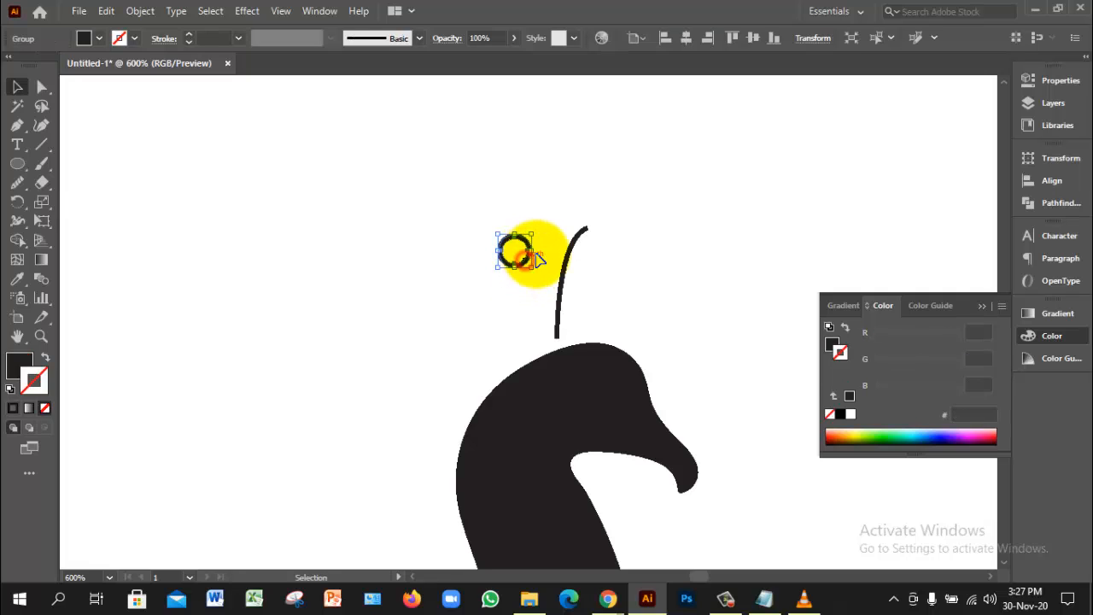
drag(535, 255, 600, 244)
click(629, 264)
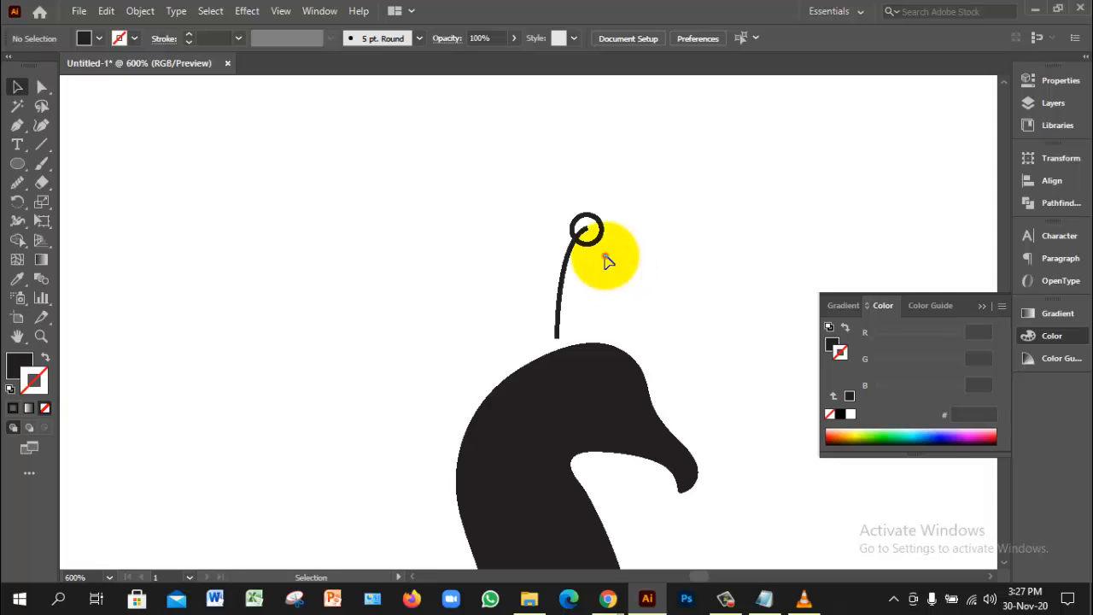
Try swapping the ring's fill and stroke colours
click(600, 241)
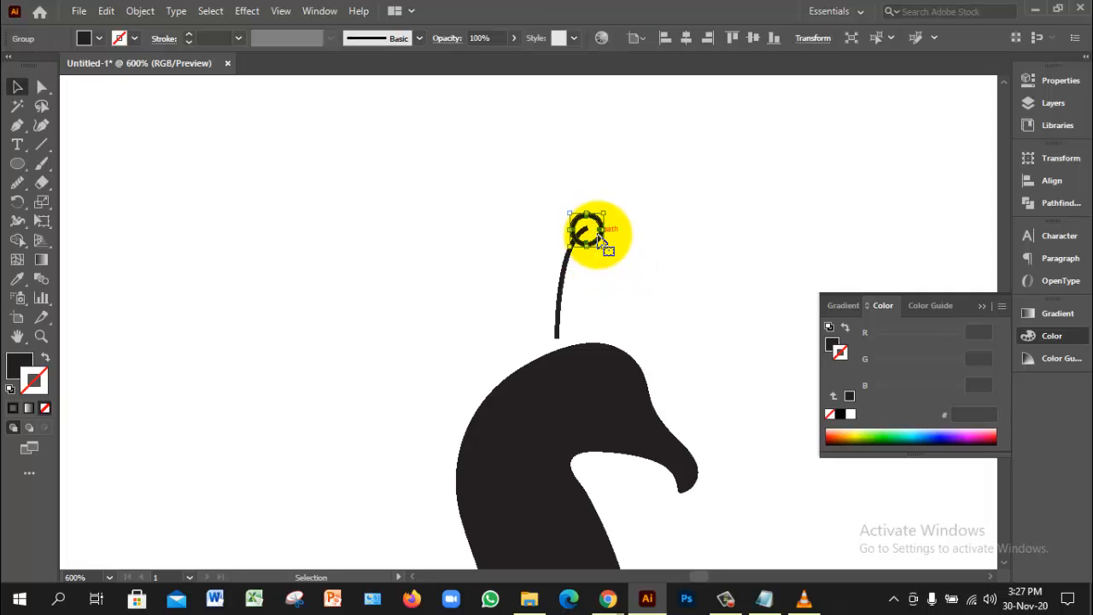
click(47, 357)
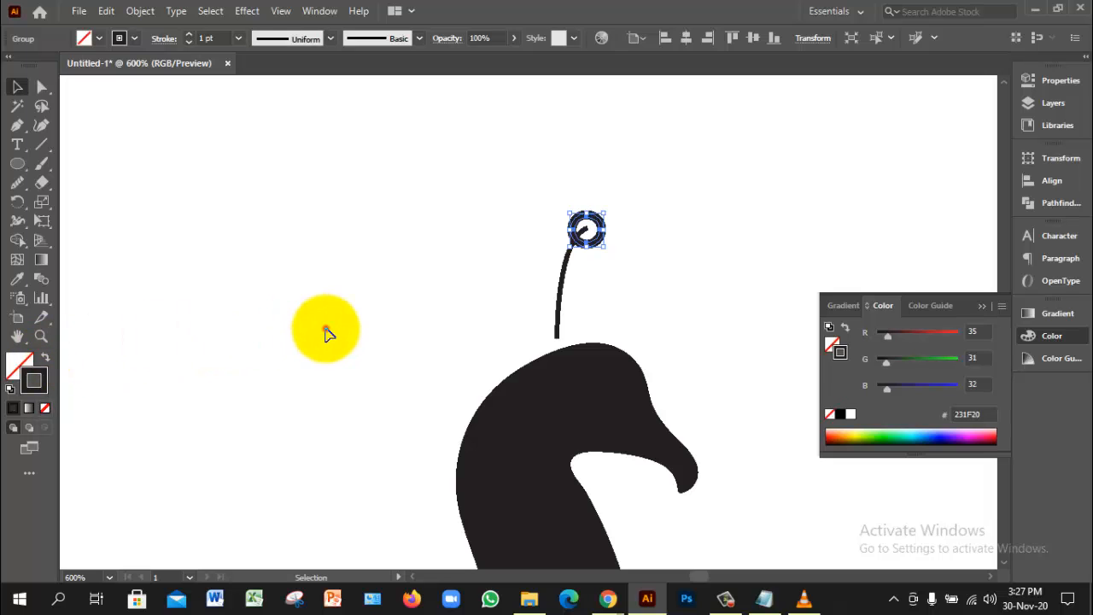
click(325, 328)
click(600, 242)
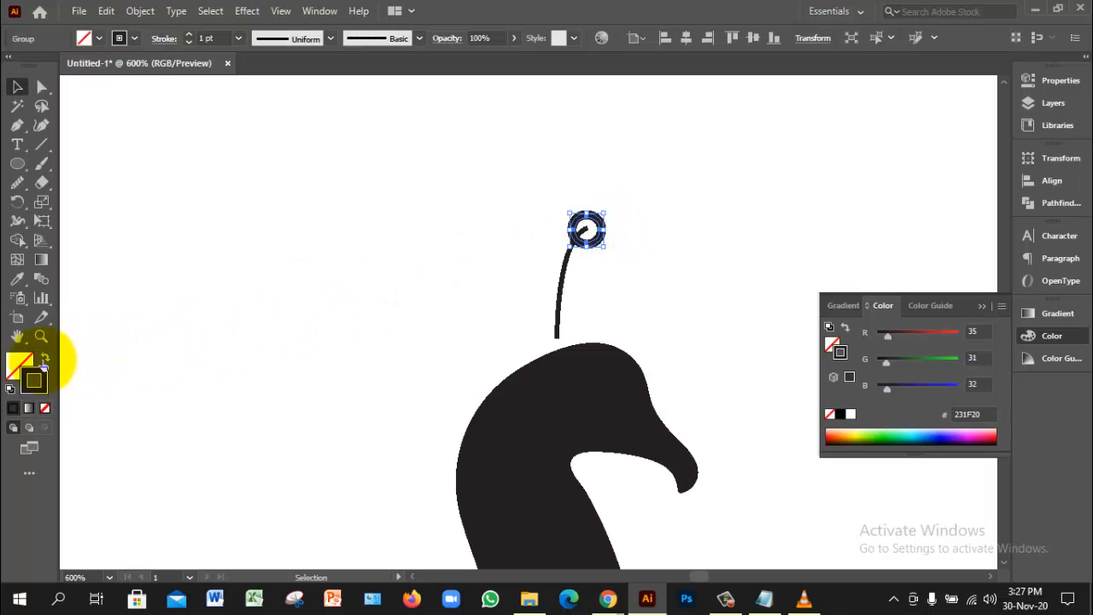
click(47, 357)
click(421, 289)
Smooth the upper part of the curved crest line with the Smooth tool and deselect it
drag(692, 273, 560, 199)
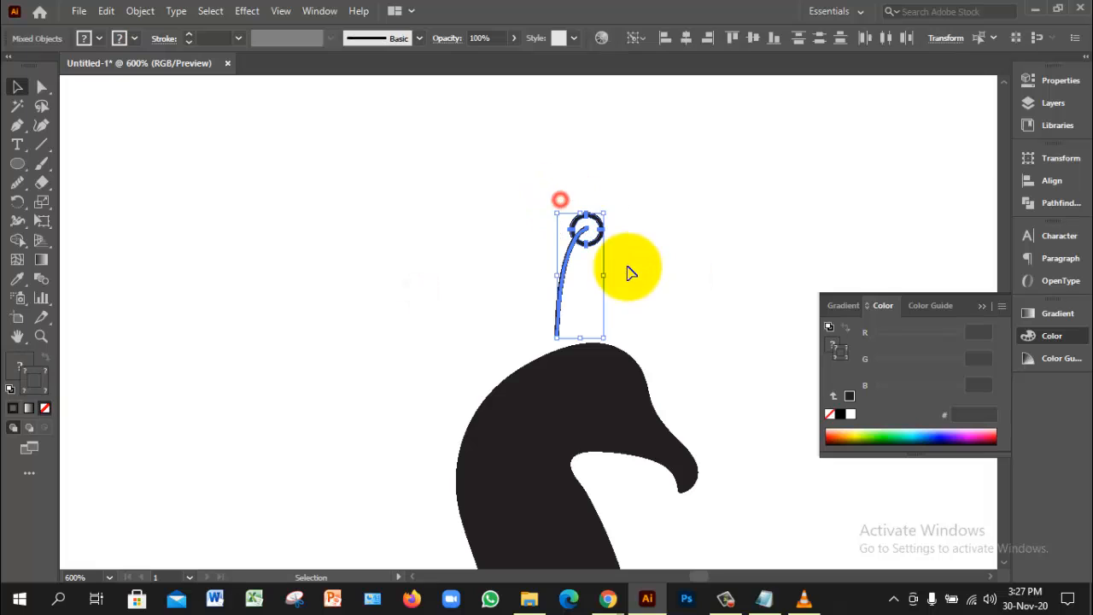
click(686, 288)
click(564, 292)
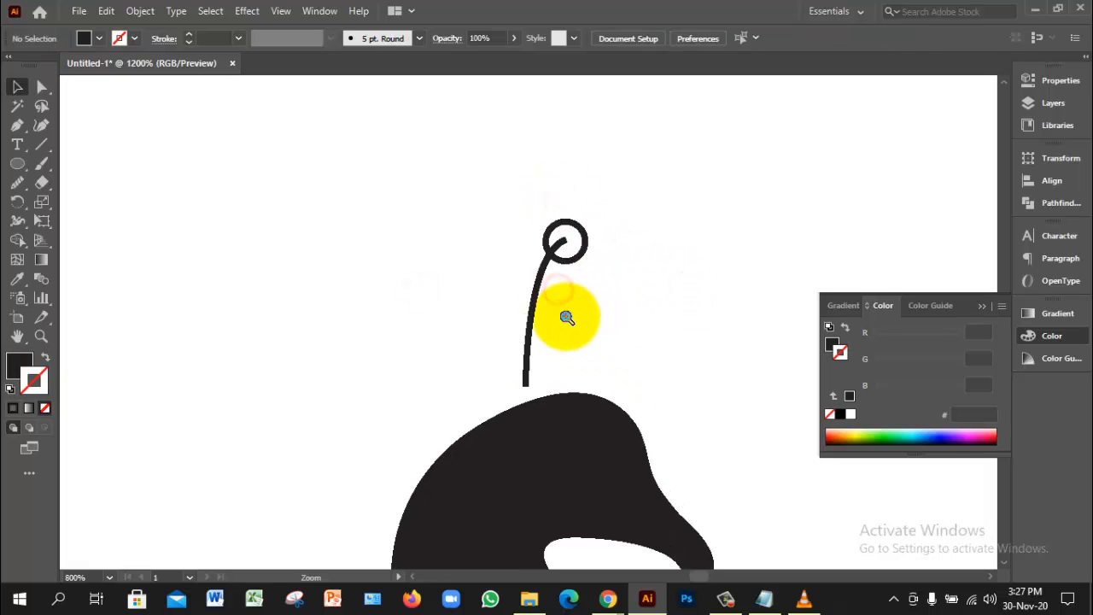
click(569, 301)
click(481, 320)
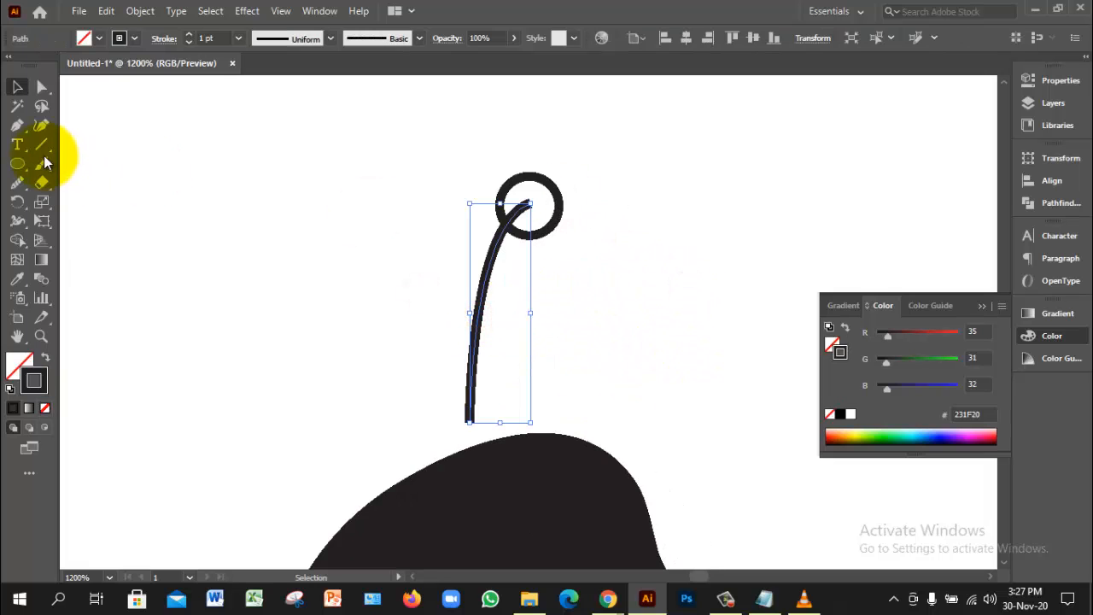
click(22, 185)
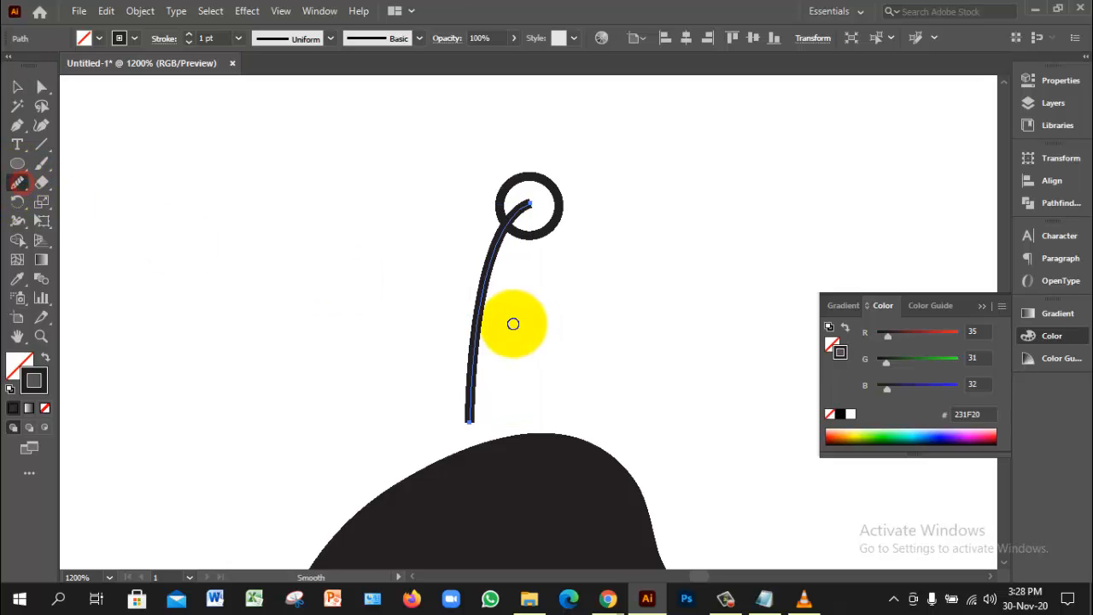
mouse_move(480, 320)
mouse_down()
mouse_move(472, 400)
mouse_move(510, 224)
mouse_move(530, 207)
mouse_up()
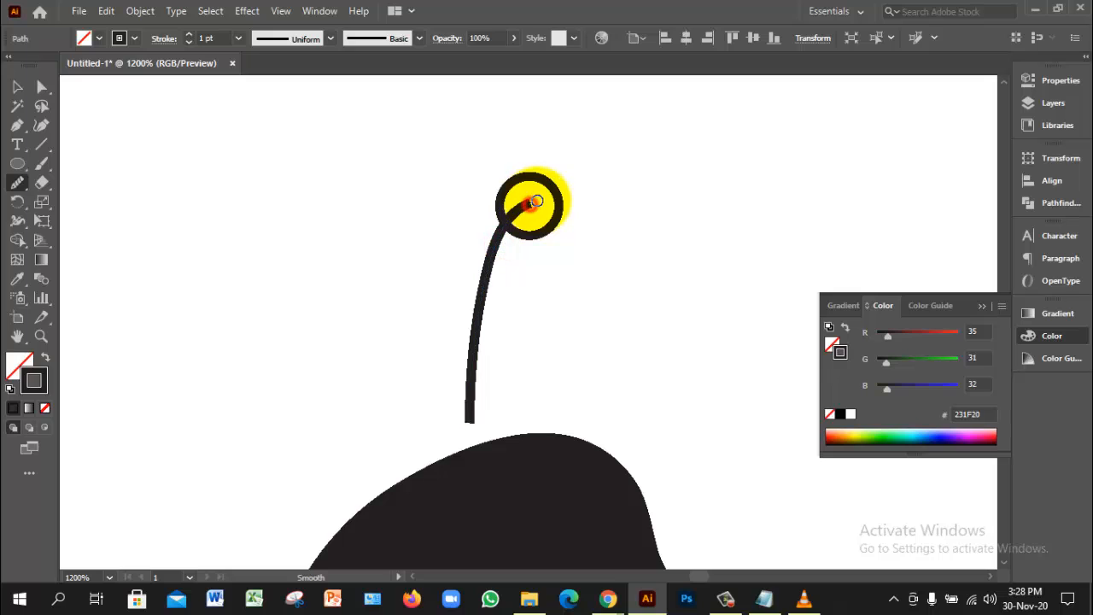
click(17, 86)
click(220, 219)
Scale the ring down and reposition it at the tip of the curved crest line
click(619, 245)
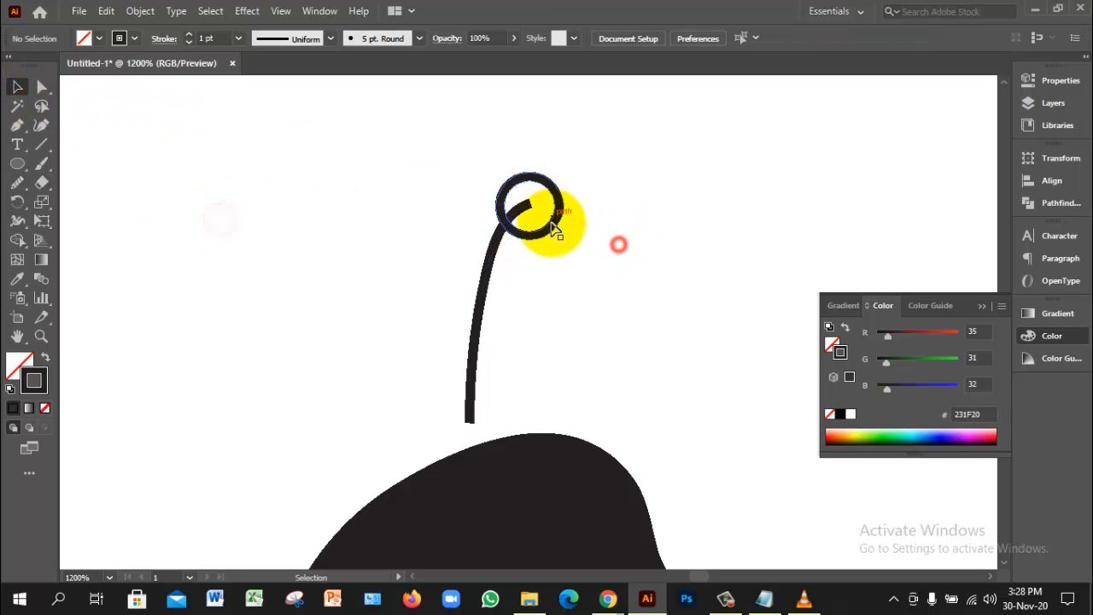
click(553, 227)
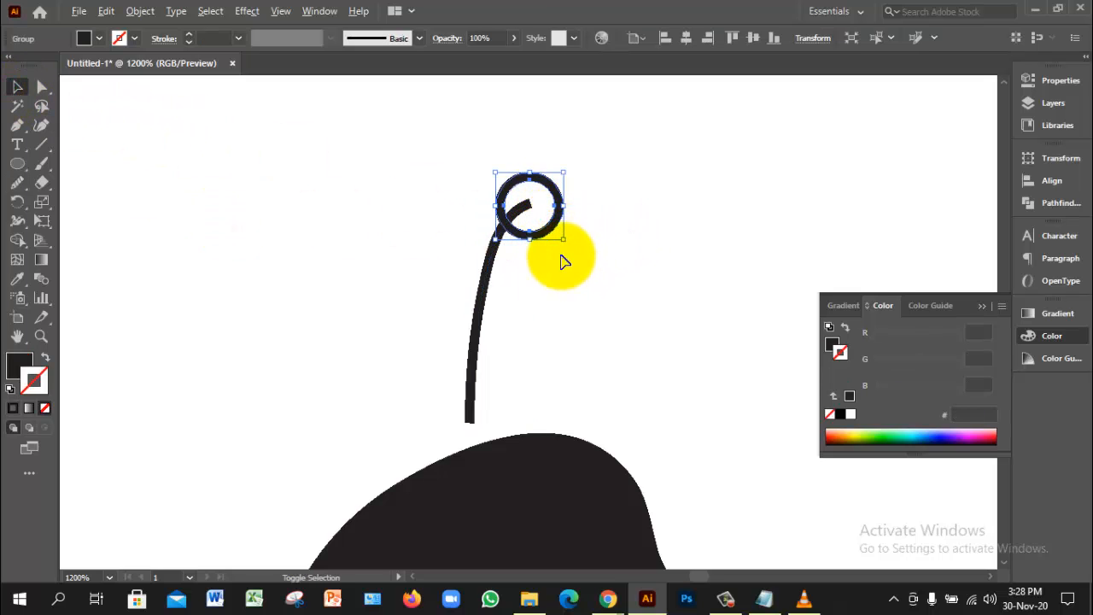
drag(562, 238, 557, 217)
click(569, 255)
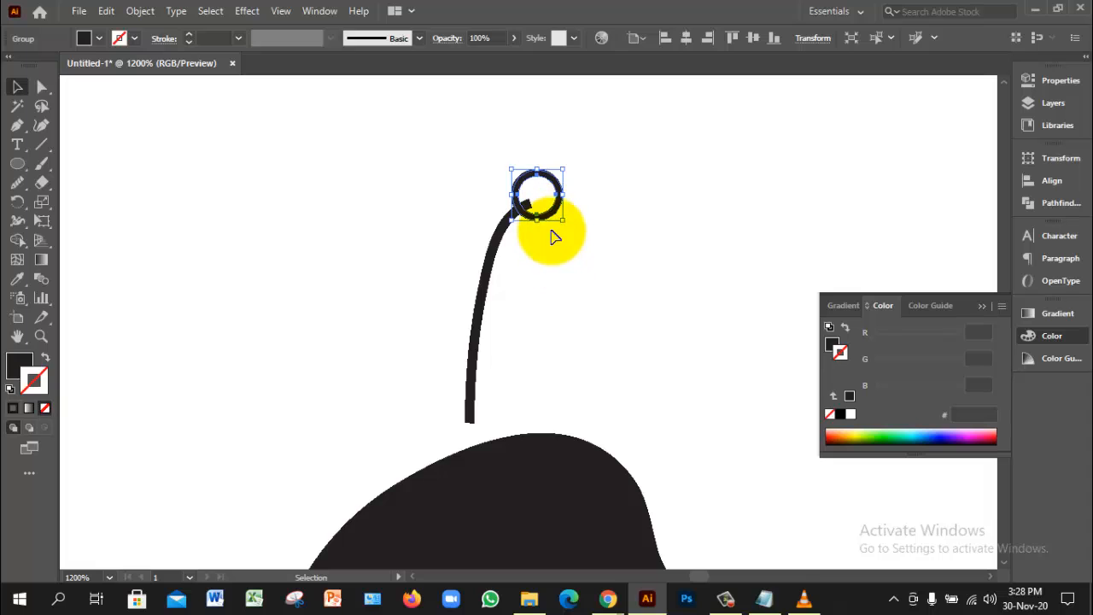
Select the curved crest line together with its ring and duplicate both beside the original
click(507, 268)
drag(495, 182, 556, 261)
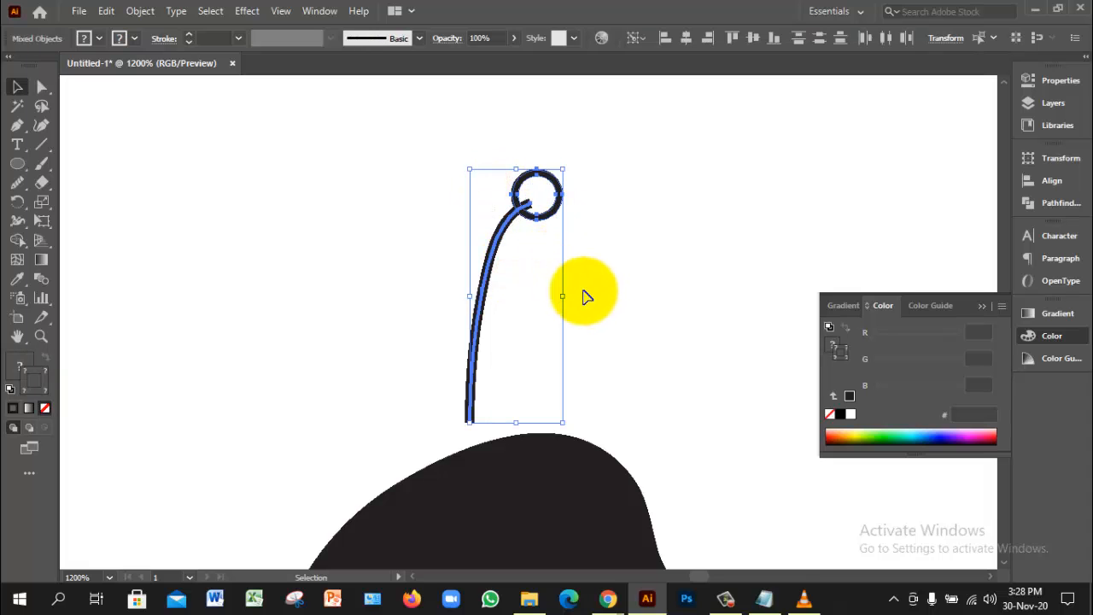
drag(538, 196, 721, 198)
Try to unite the copied crest line and ring with the Pathfinder, and undo it
click(1062, 203)
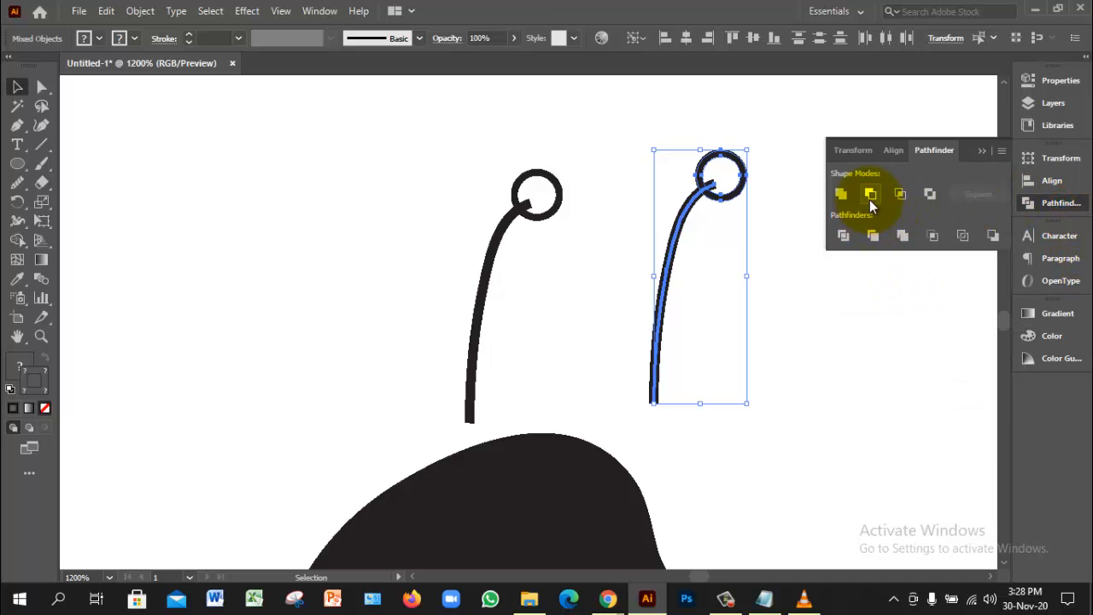
click(846, 200)
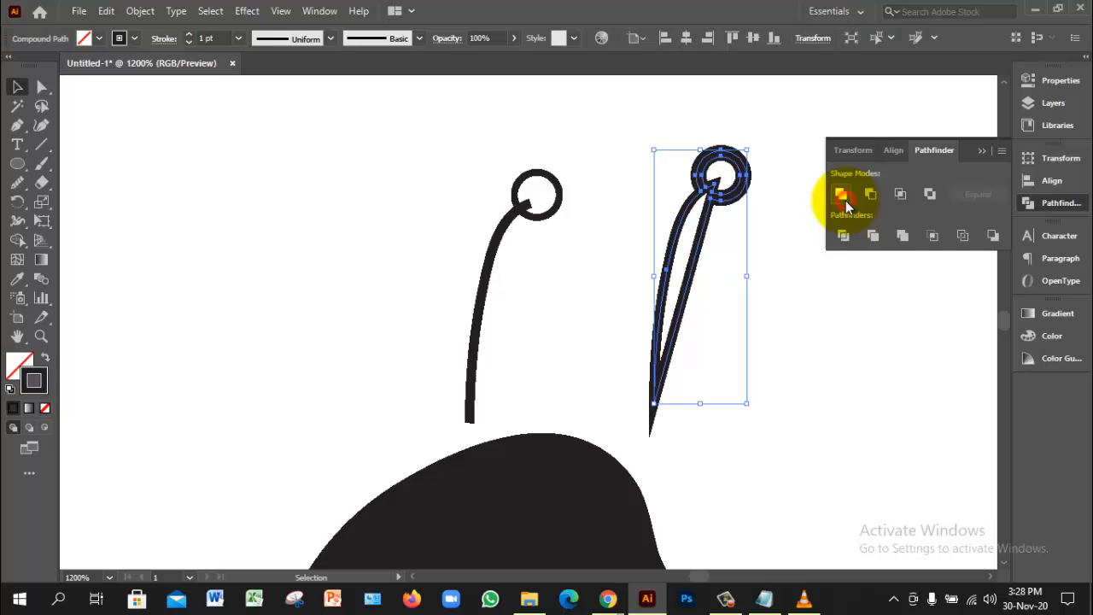
click(808, 299)
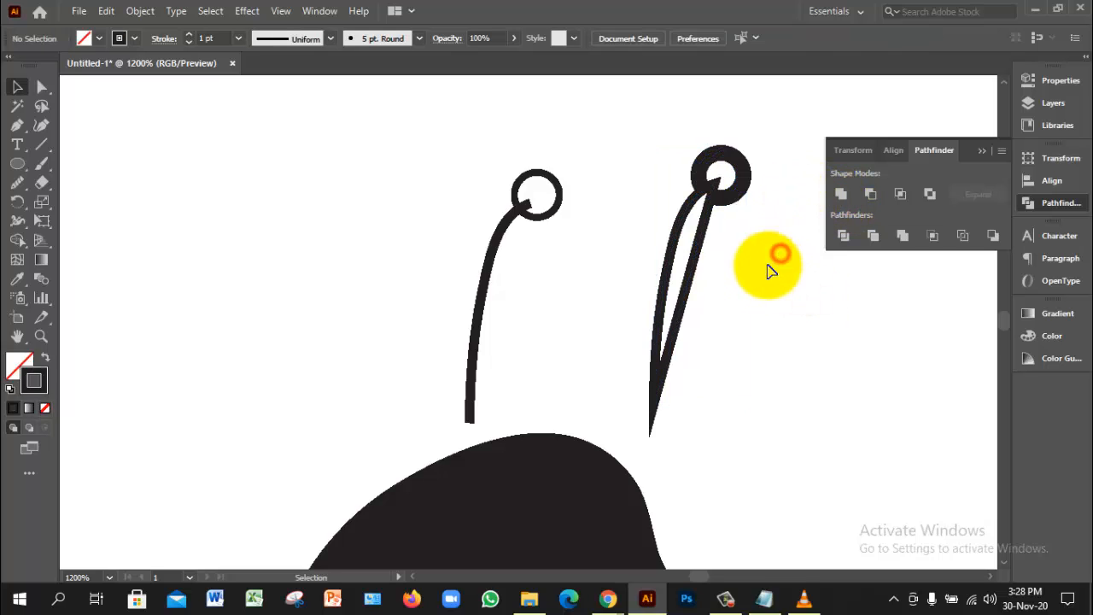
click(661, 260)
key(a)
key(shift+x)
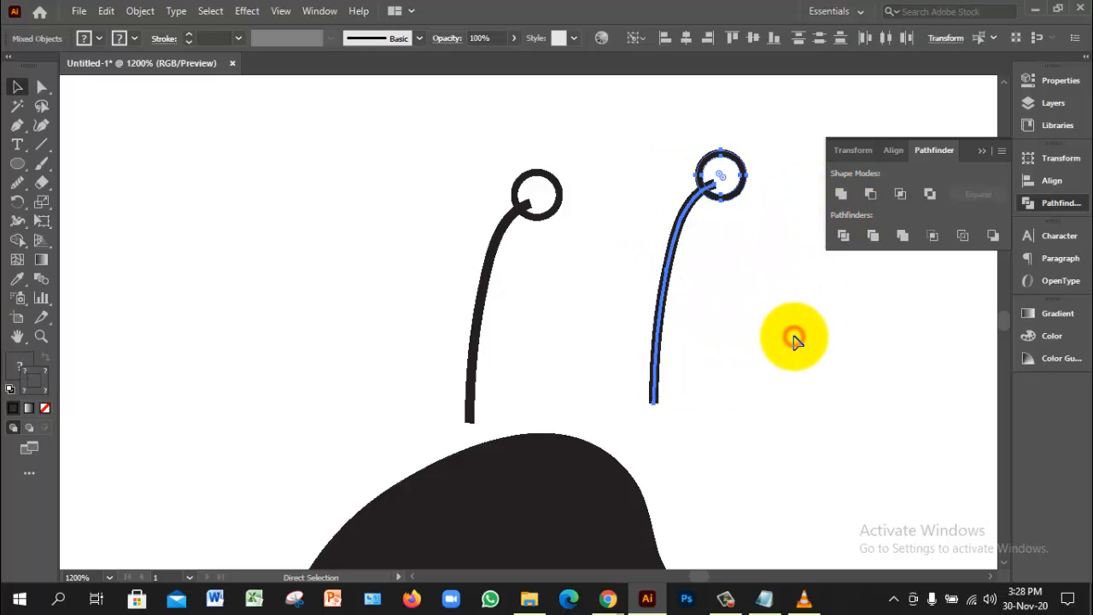
Delete the ring from the copied crest line, leaving only the curve
key(v)
click(756, 225)
click(743, 194)
drag(743, 194, 786, 282)
key(Delete)
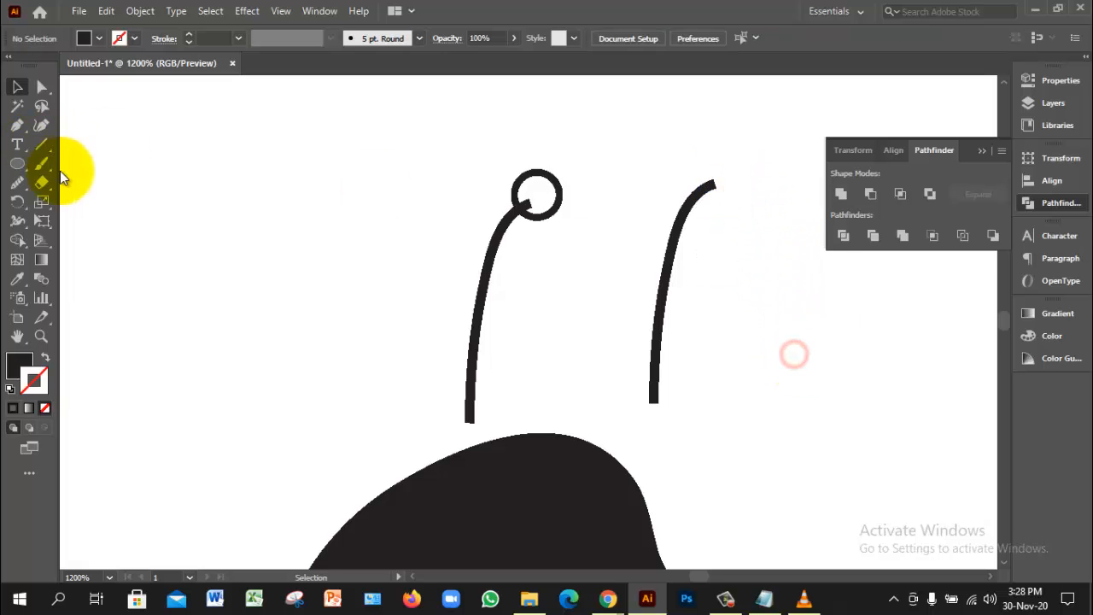
Draw a small circle beside the copied crest line and swap its fill and stroke to make it a black ring
click(17, 163)
drag(780, 363, 796, 378)
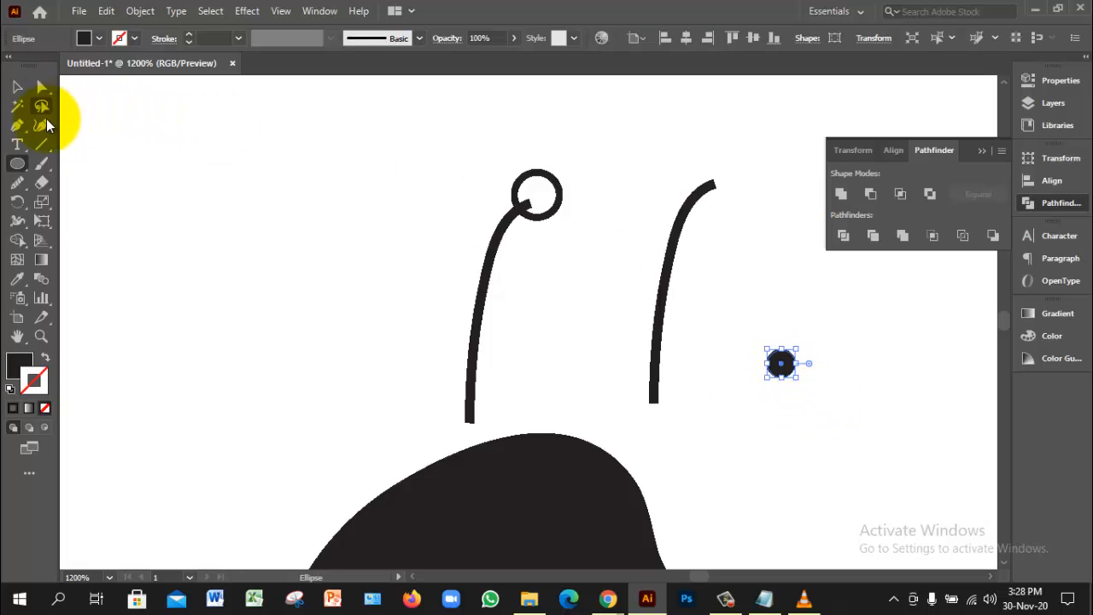
click(41, 353)
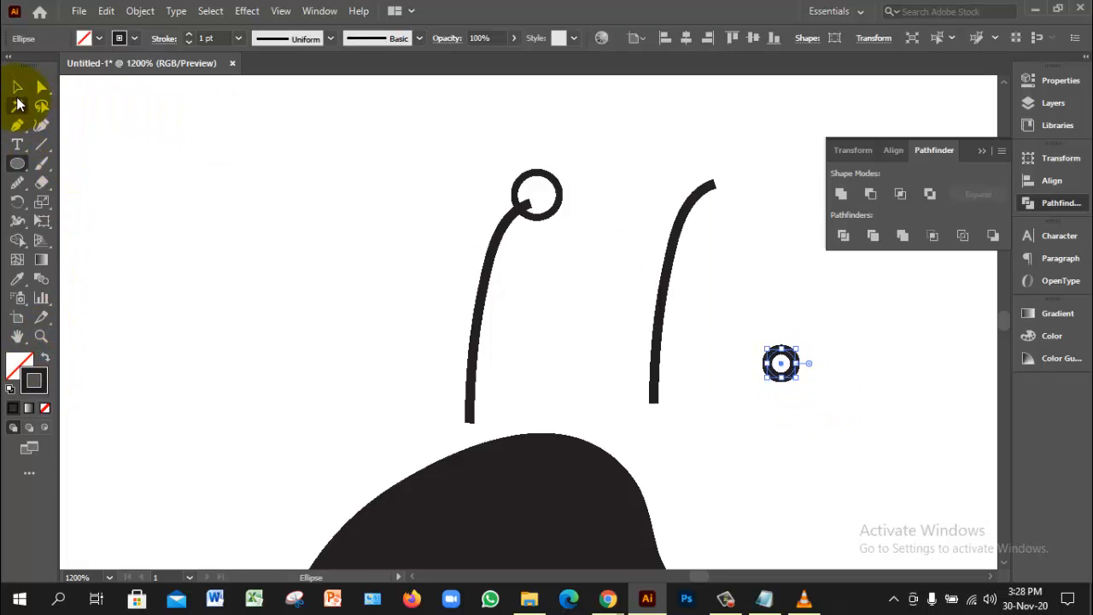
Move the new small ring onto the upper tip of the copied crest line
click(17, 86)
click(108, 193)
drag(759, 327, 720, 185)
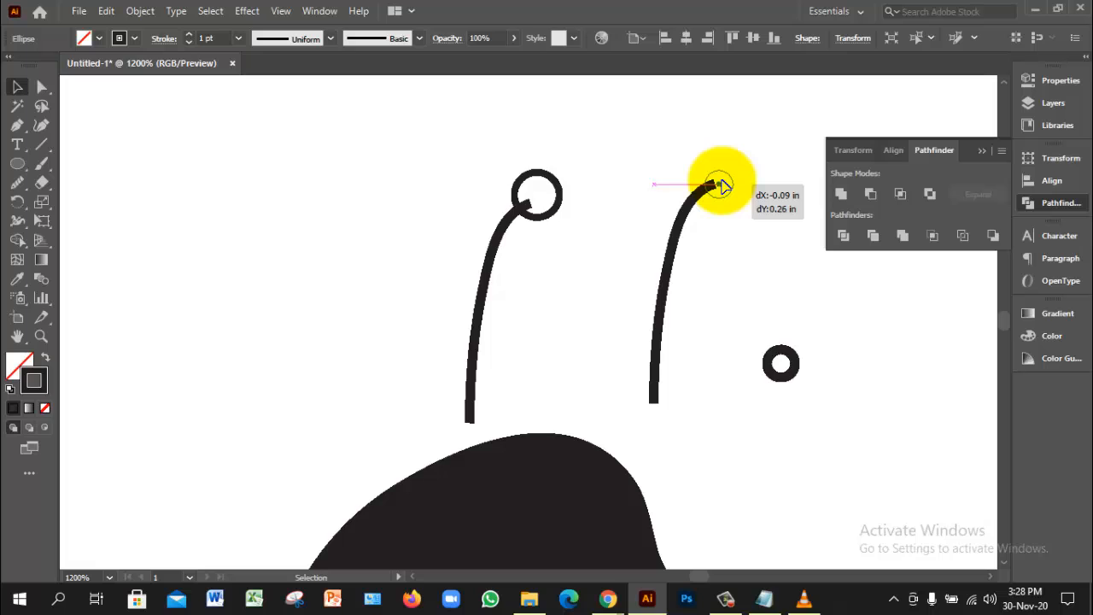
Try to unite the small ring and the copied line with the Pathfinder, and undo it
drag(721, 185, 763, 232)
click(744, 248)
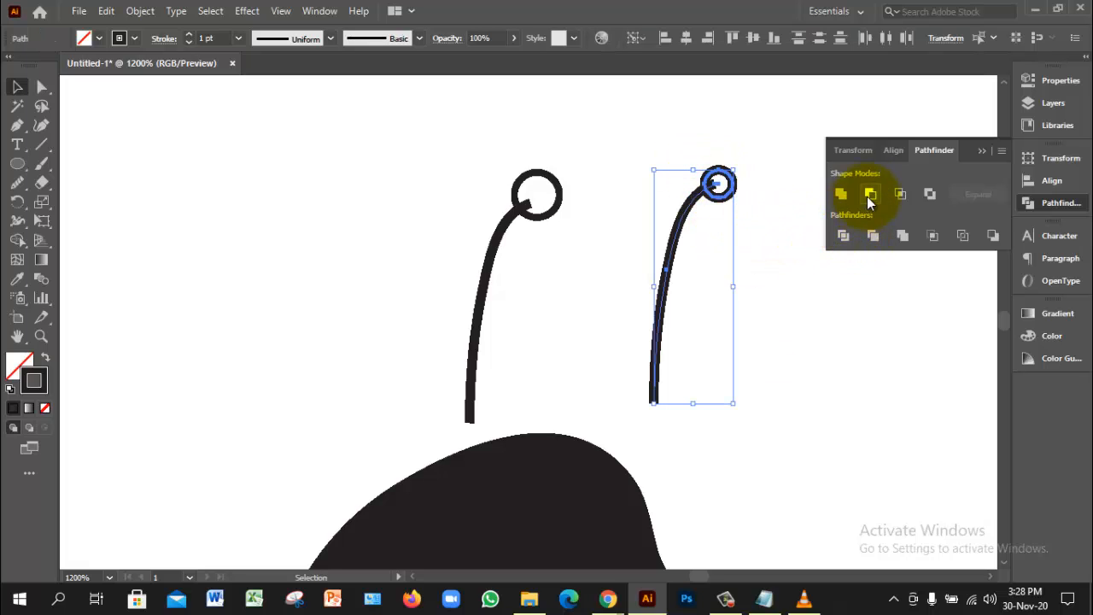
click(836, 197)
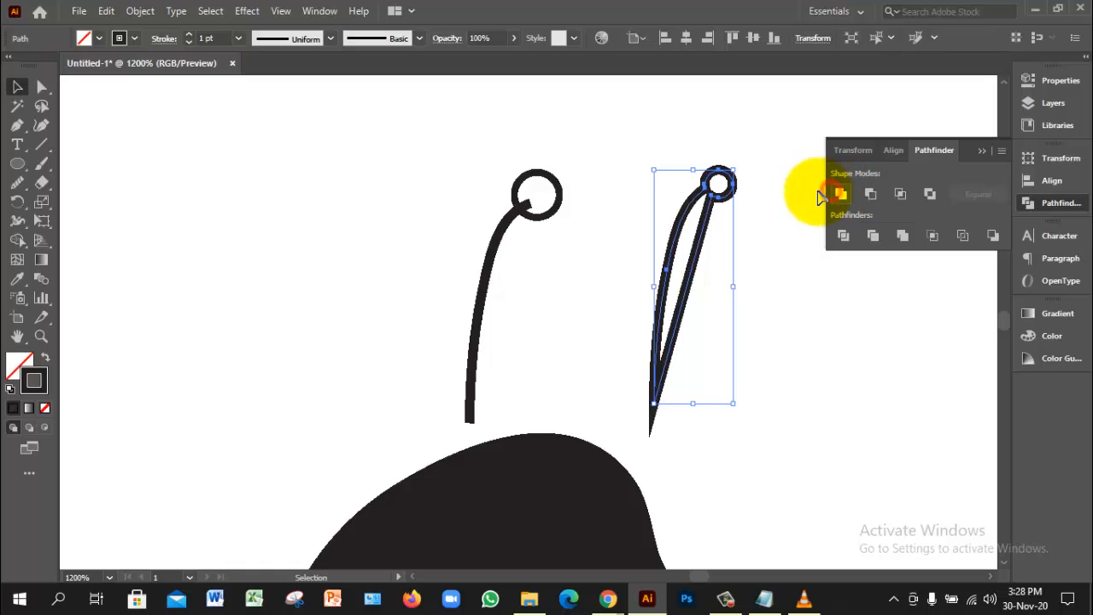
click(786, 301)
key(ctrl+z)
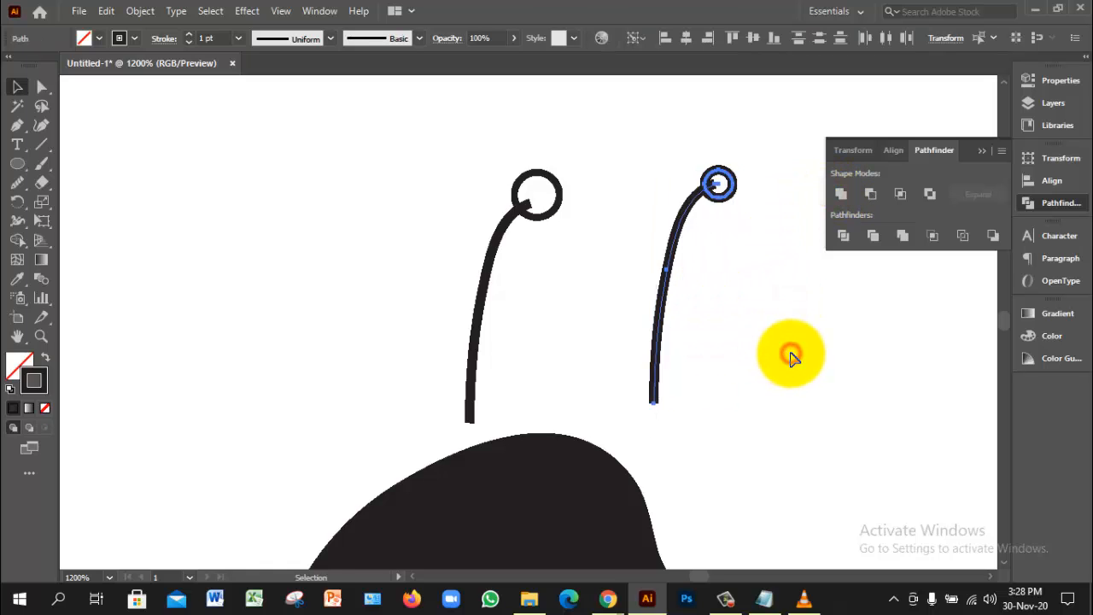
Reposition the small ring so the copied line ends at its outer edge without entering the hole, and deselect it
click(790, 357)
key(ctrl+plus)
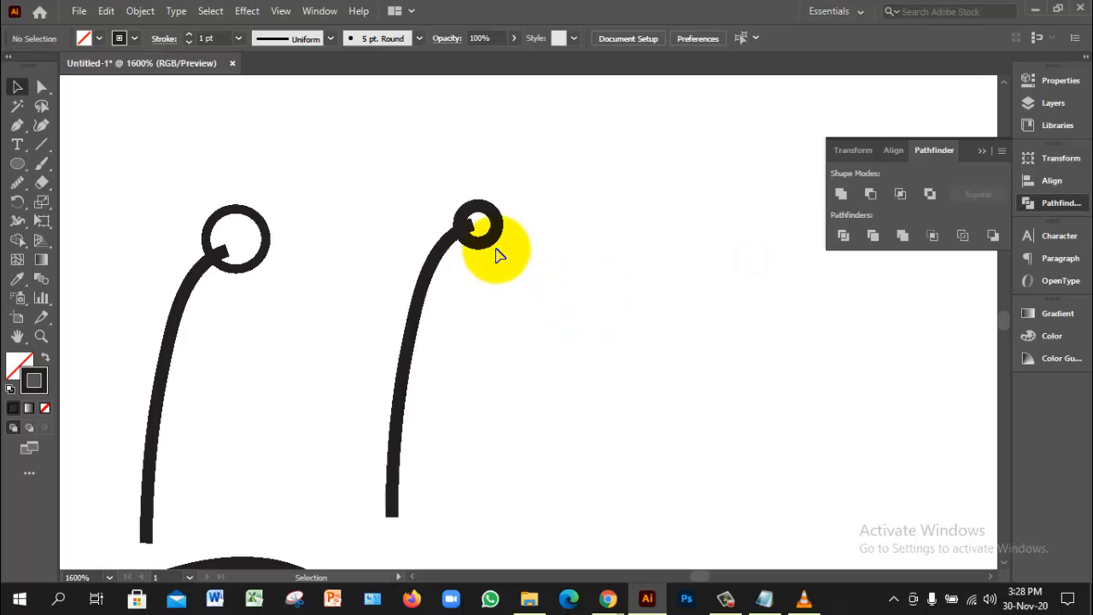
click(494, 245)
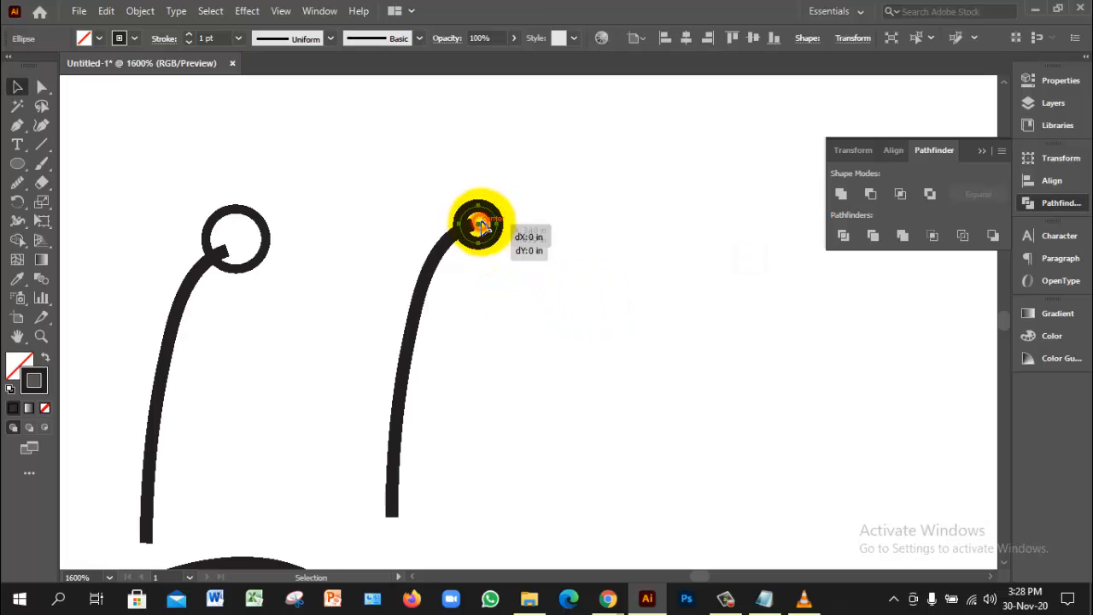
drag(482, 226, 485, 216)
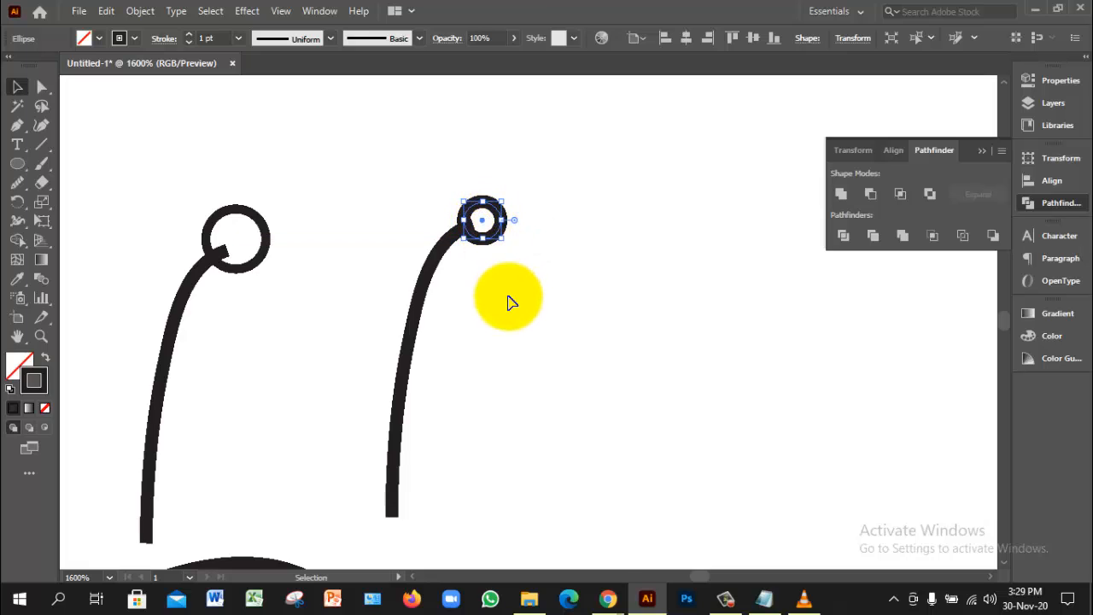
click(530, 323)
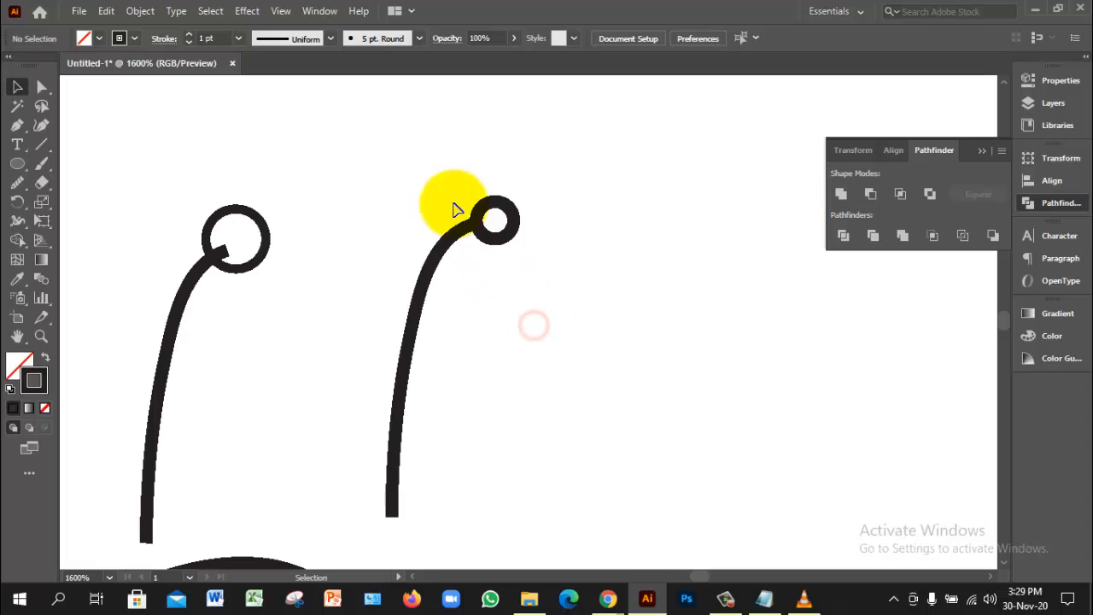
Try uniting the repositioned ring with the copied line, undo the result and deselect
drag(454, 202, 559, 244)
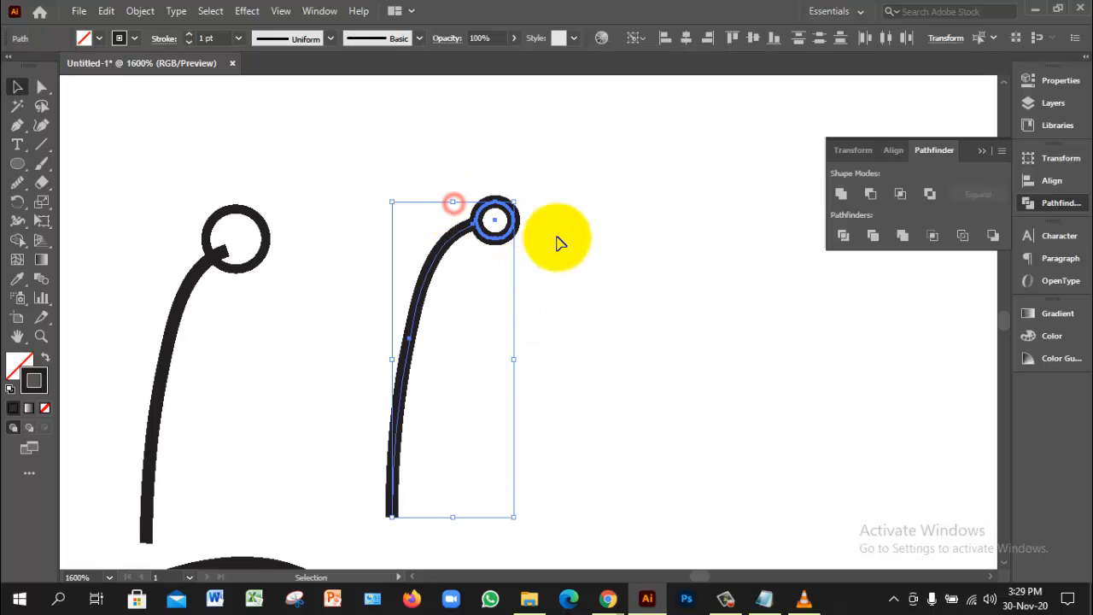
click(840, 193)
click(638, 349)
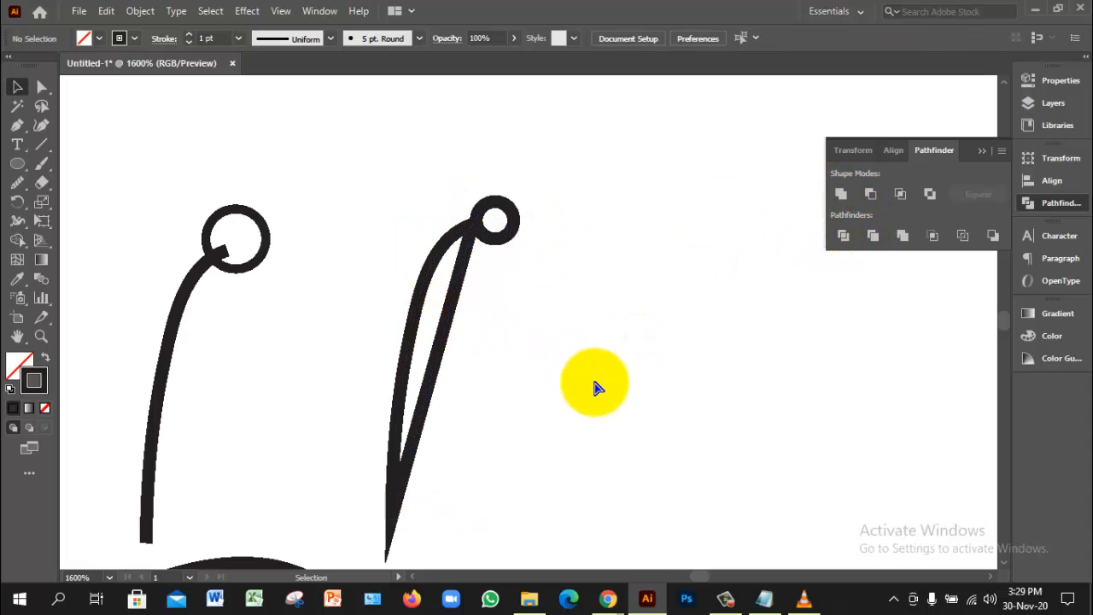
key(ctrl+z)
click(617, 403)
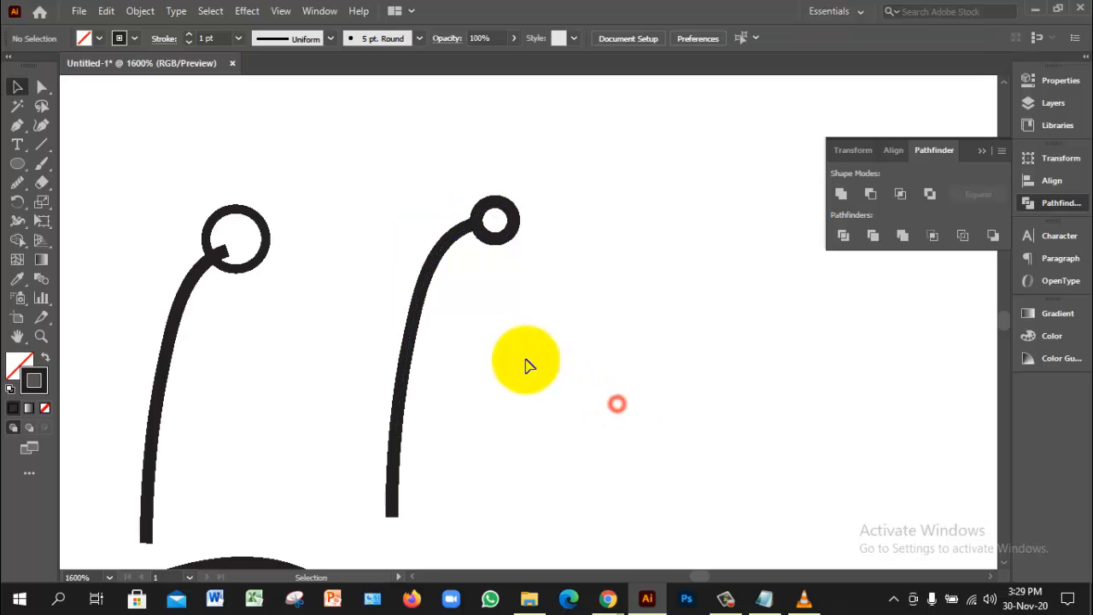
Expand the copied crest line with the Fill and Stroke options on, and deselect it
click(406, 388)
click(140, 11)
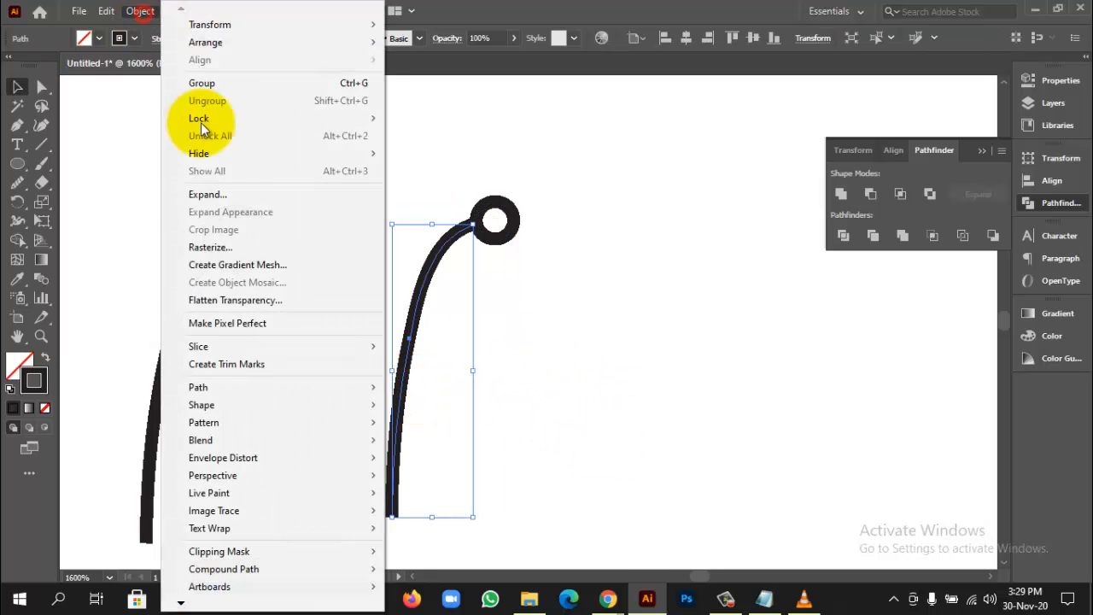
click(231, 196)
click(521, 390)
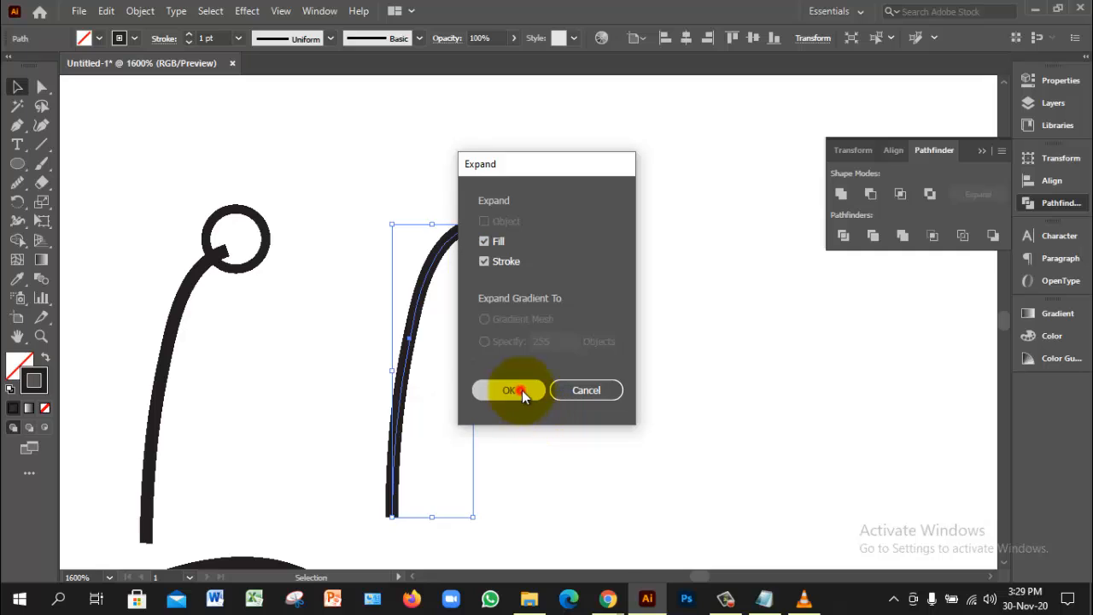
click(618, 390)
Unite the expanded crest line with the small ring using the Pathfinder and check the resulting shape
drag(420, 178, 546, 239)
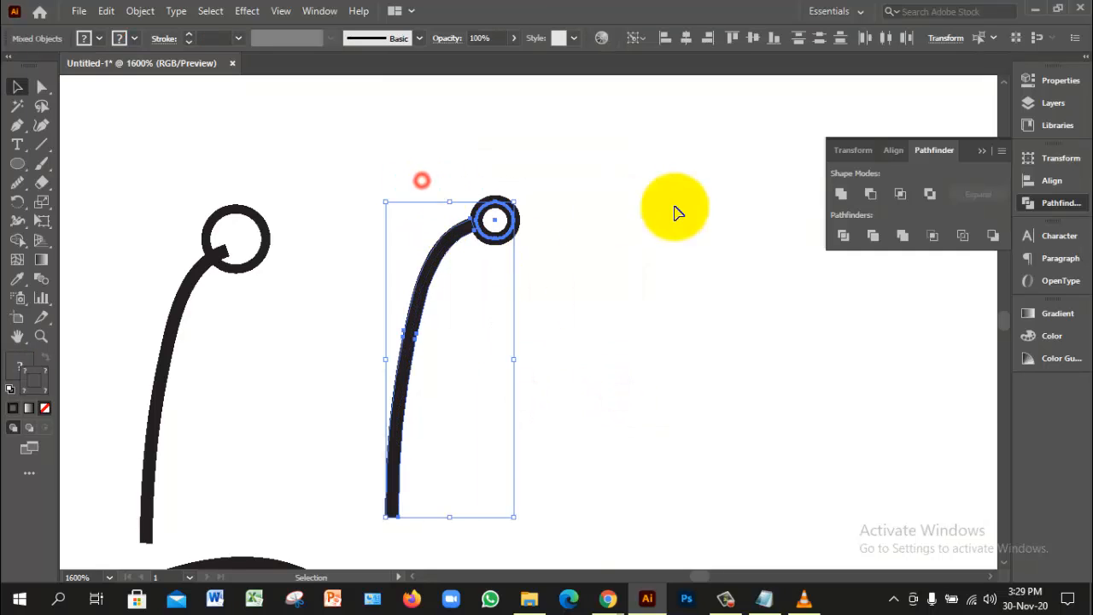
click(841, 195)
click(629, 273)
drag(400, 220, 493, 279)
click(561, 300)
click(504, 241)
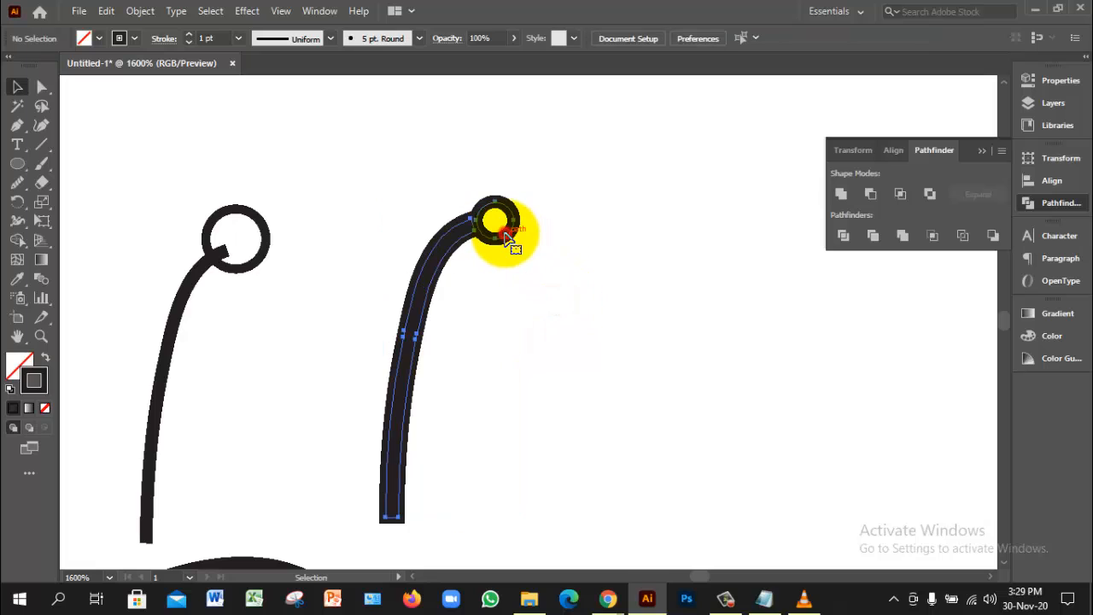
click(575, 270)
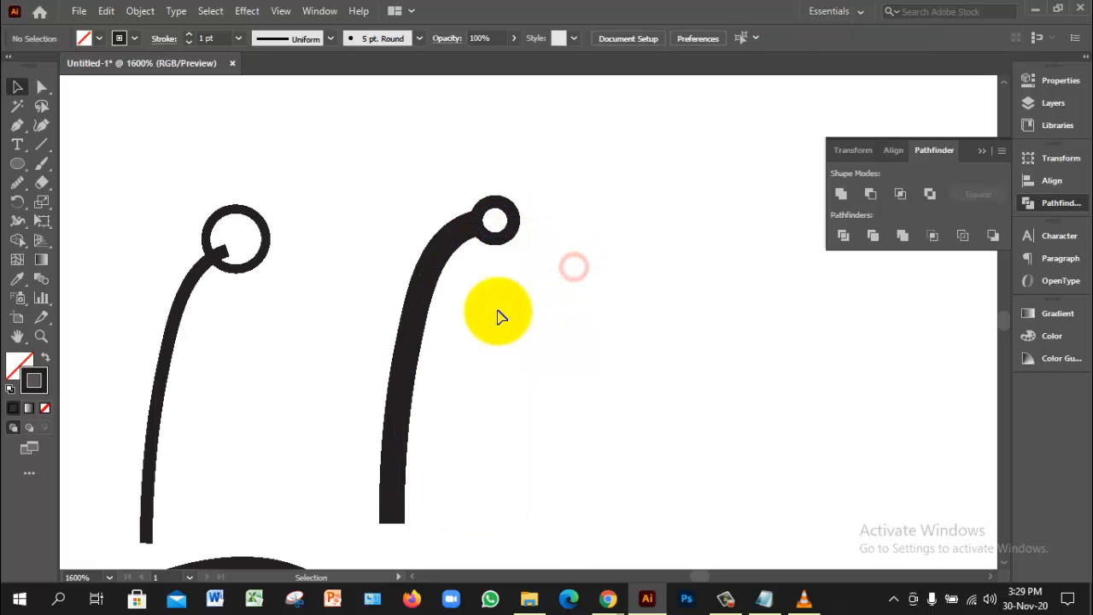
click(433, 289)
click(618, 280)
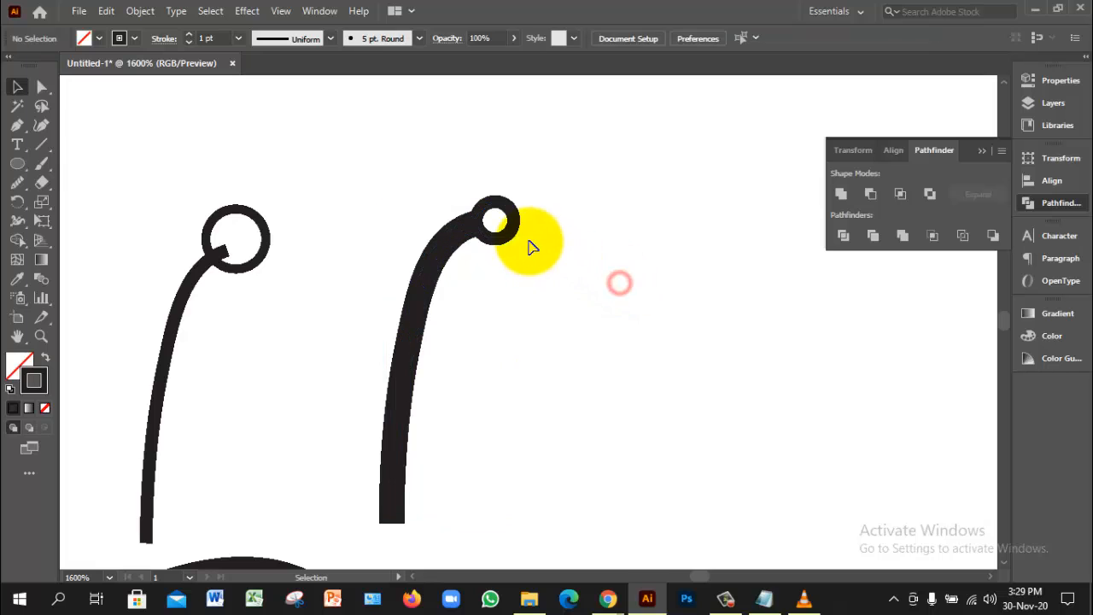
Ungroup the thickened crest line and its ring, and deselect them
click(510, 235)
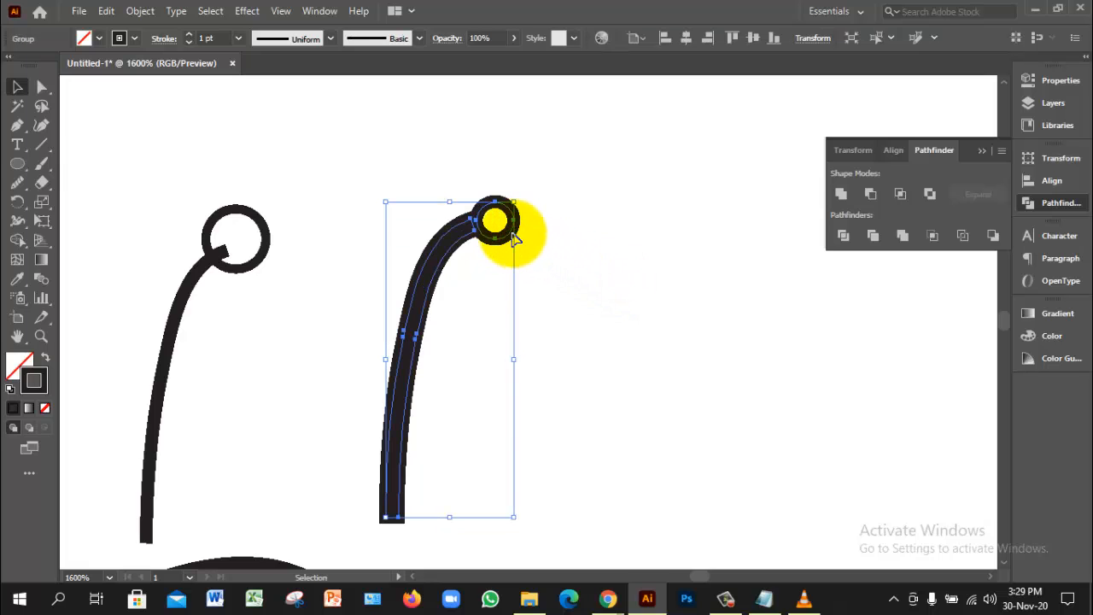
right_click(505, 231)
click(550, 361)
click(604, 294)
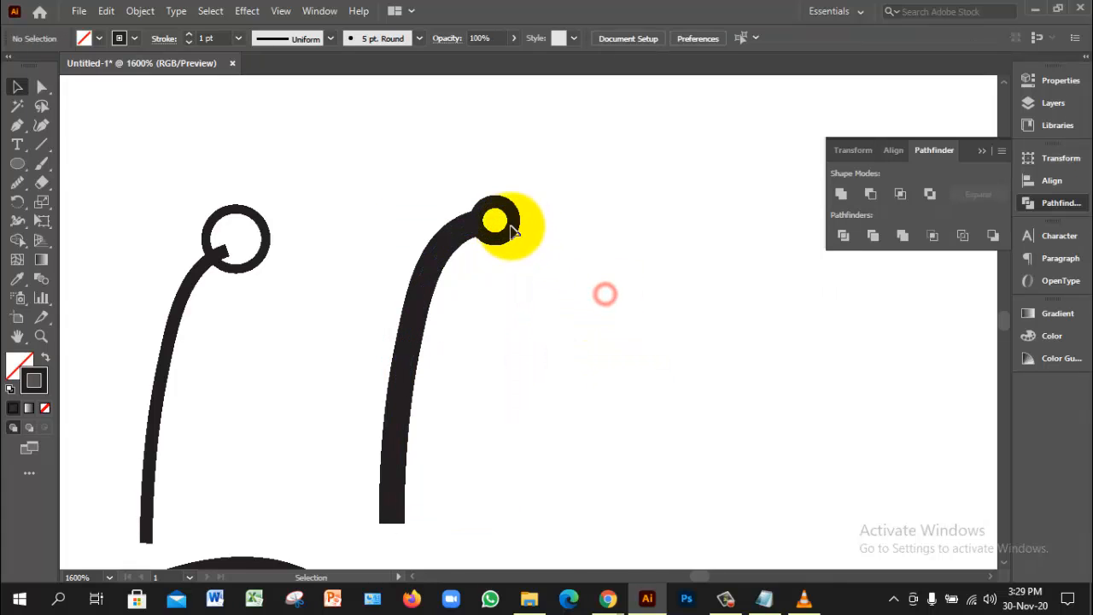
Try deleting the small ring at the tip of the thick line, and undo the deletion
click(513, 232)
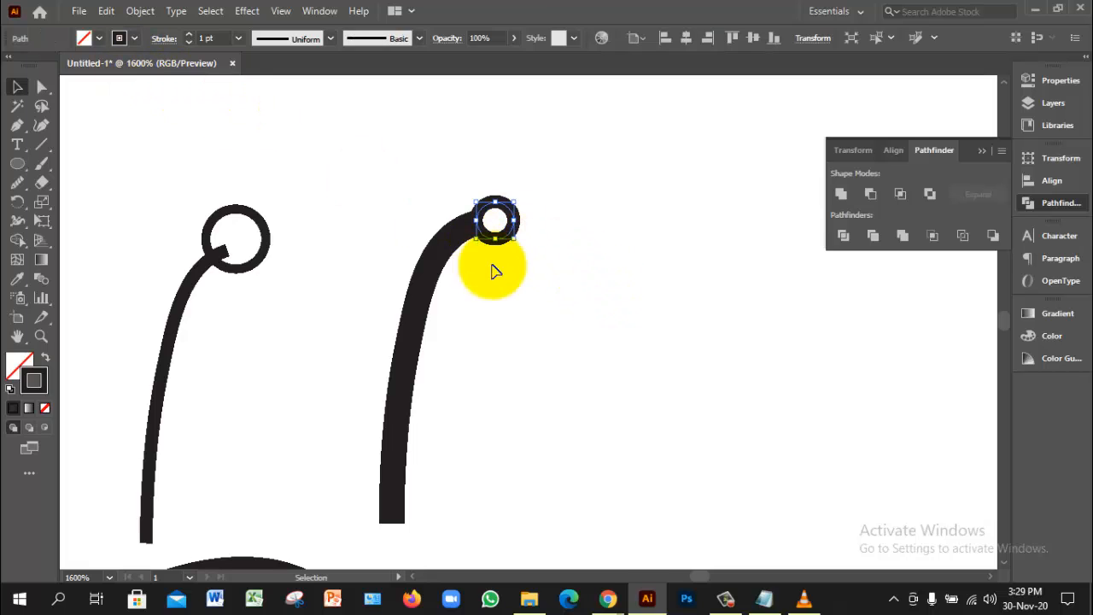
key(Delete)
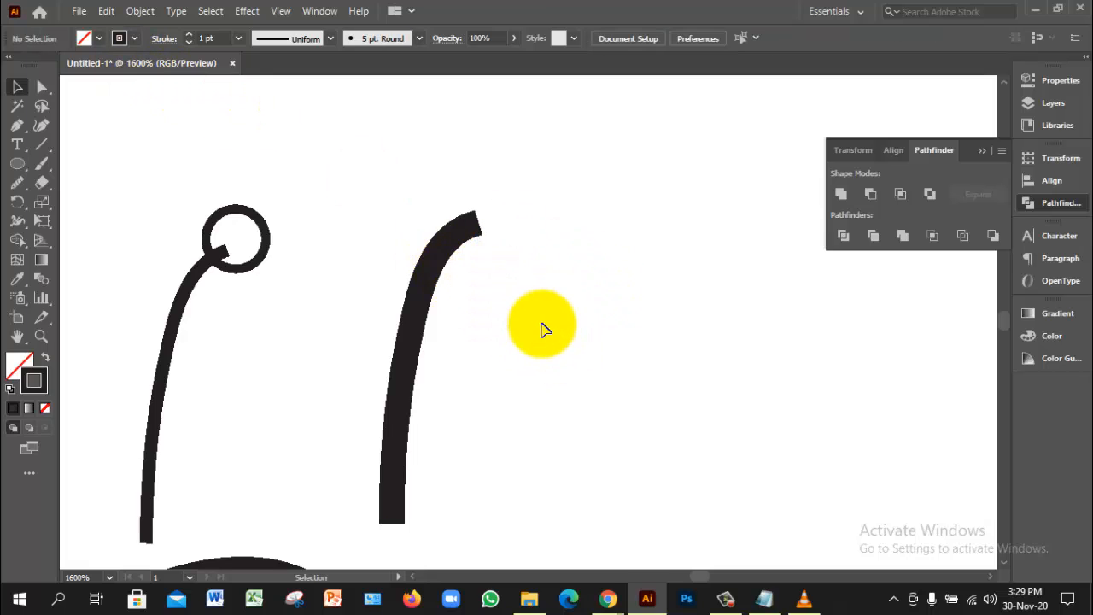
key(ctrl+z)
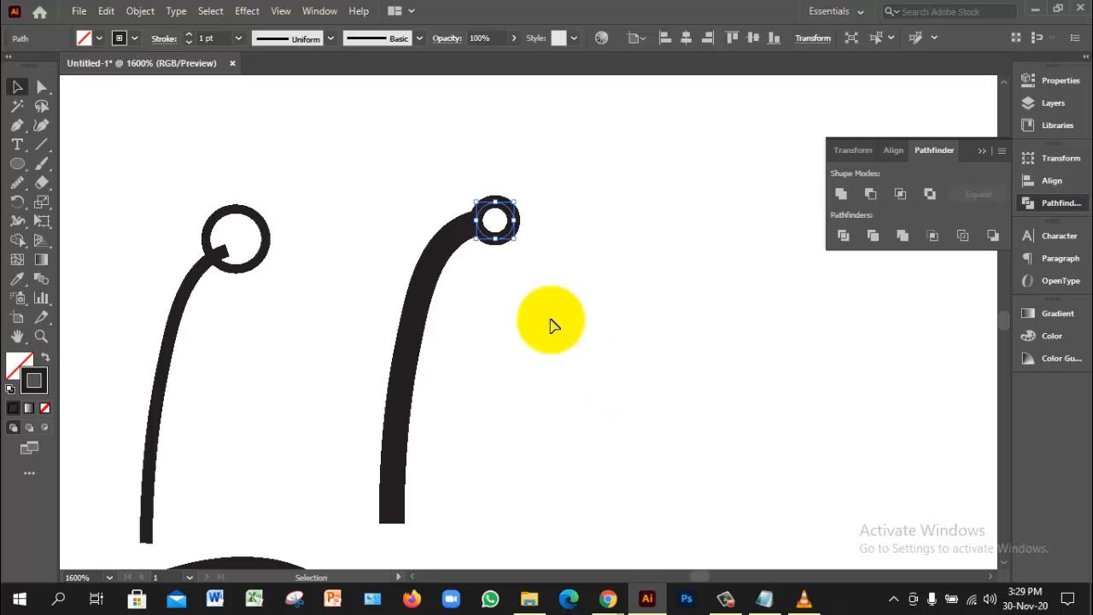
Expand the small ring at the tip of the copied line to convert its stroke into a filled shape
click(140, 10)
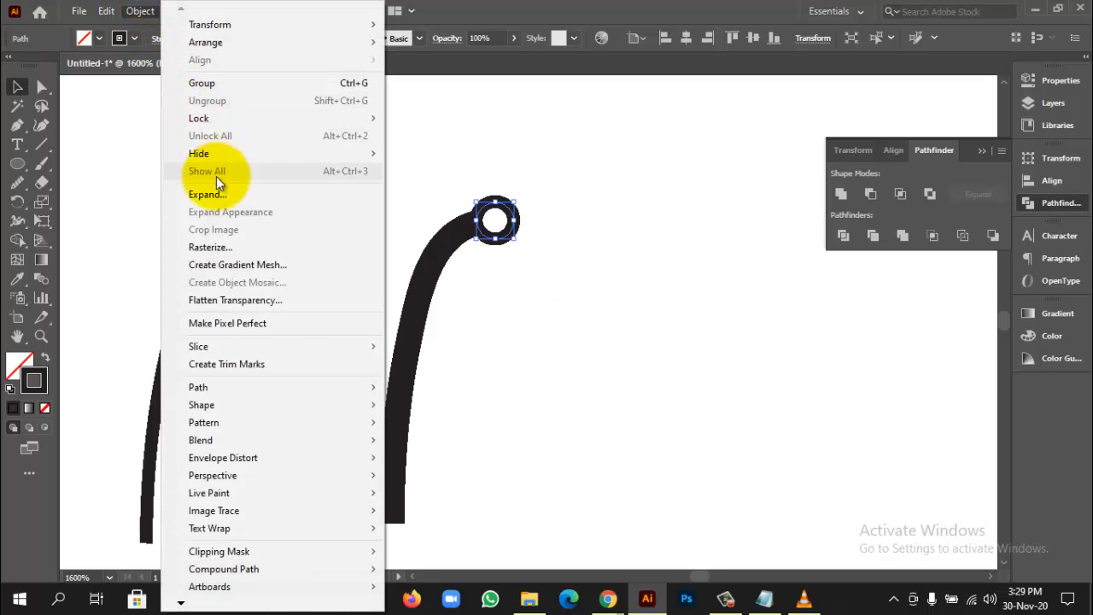
click(214, 194)
click(512, 391)
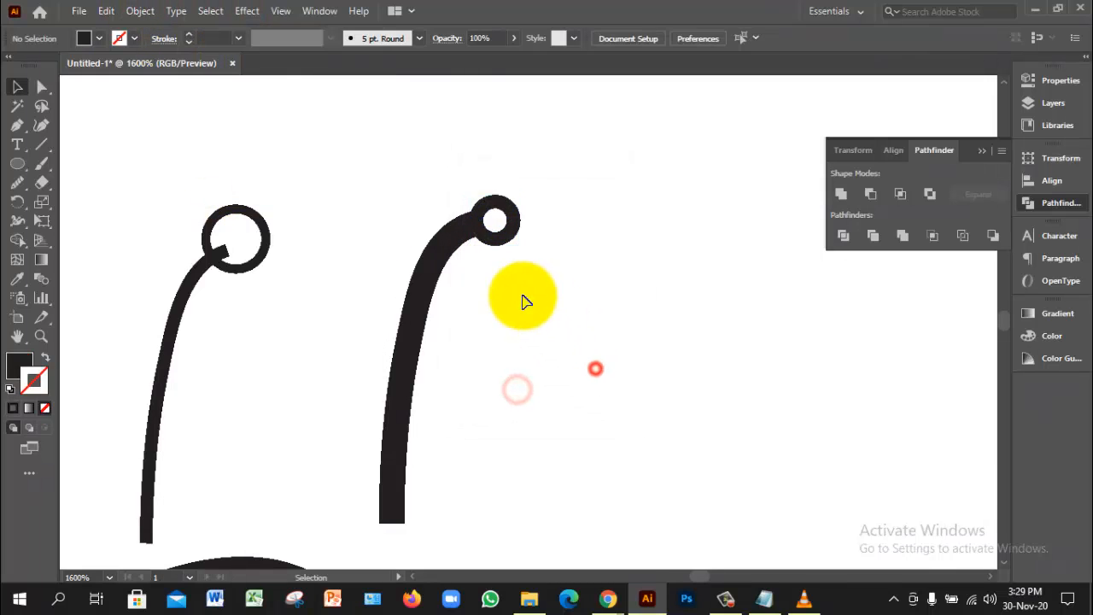
Unite the expanded ring and the expanded crest line into one shape with the Pathfinder, and deselect it
drag(438, 171, 500, 224)
click(848, 198)
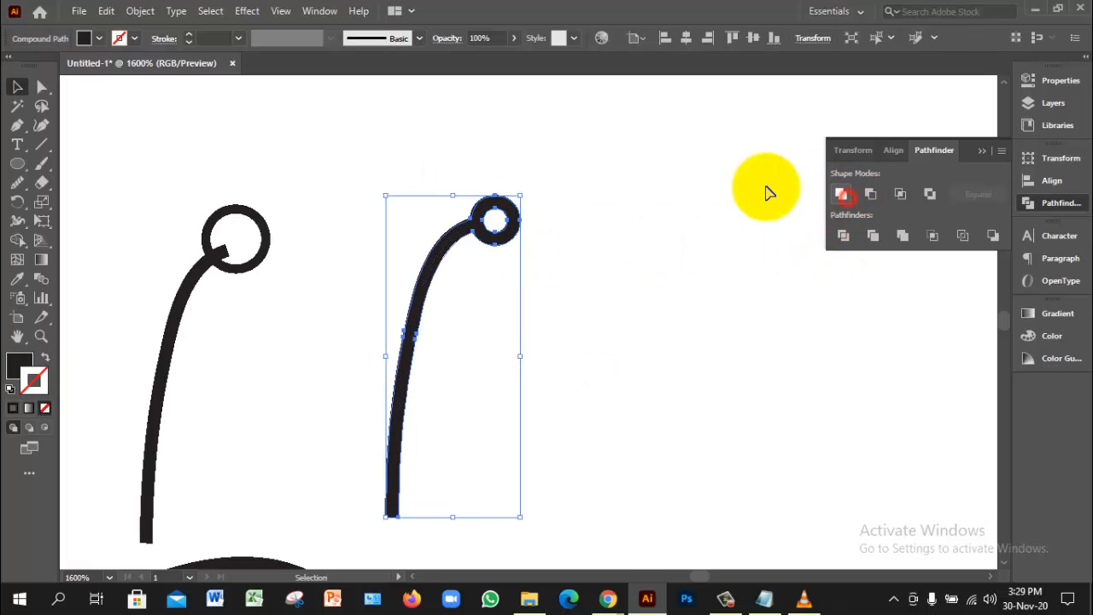
click(663, 313)
drag(429, 176, 613, 333)
click(613, 330)
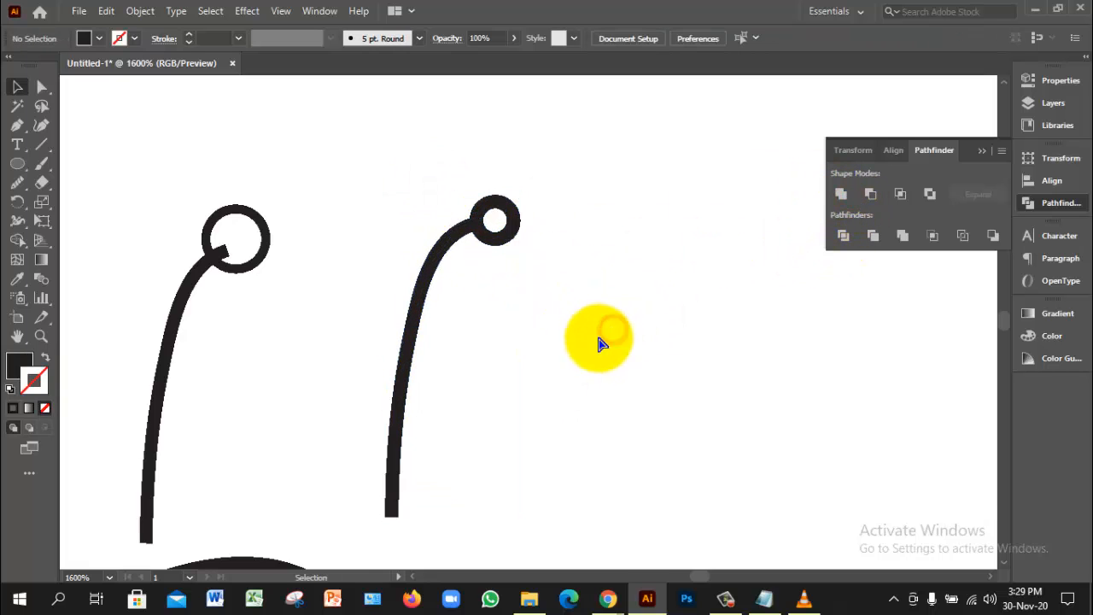
ctrl+alt+click(604, 374)
ctrl+alt+click(604, 374)
ctrl+click(461, 257)
drag(418, 256, 538, 255)
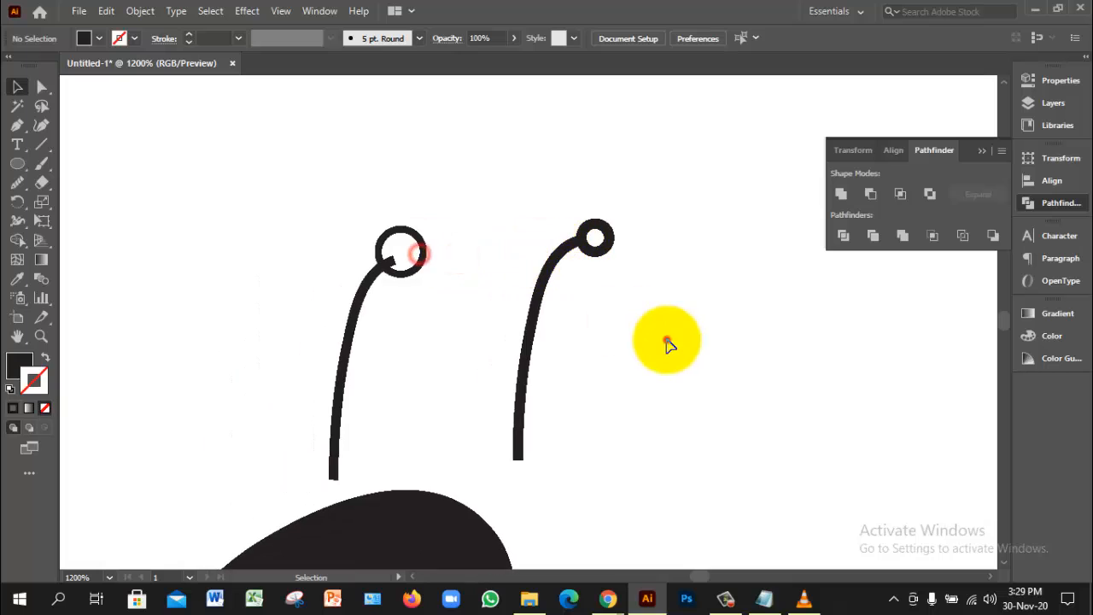
Delete the old unmerged crest line and its large ring, keeping only the united crest shape
drag(578, 207, 630, 271)
click(703, 330)
drag(368, 179, 412, 257)
drag(364, 210, 439, 324)
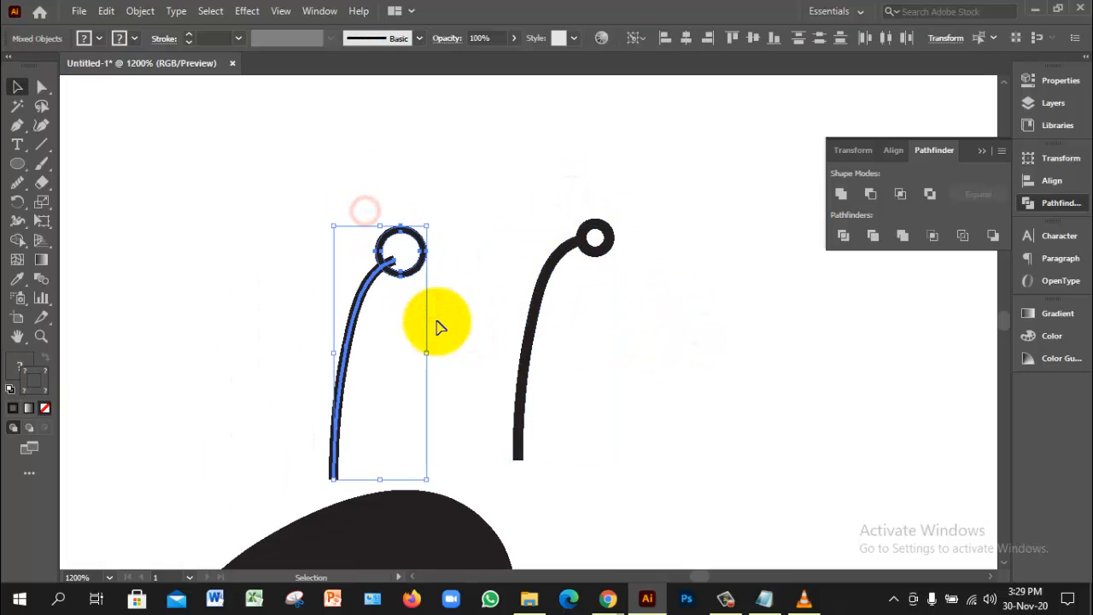
key(Delete)
click(581, 330)
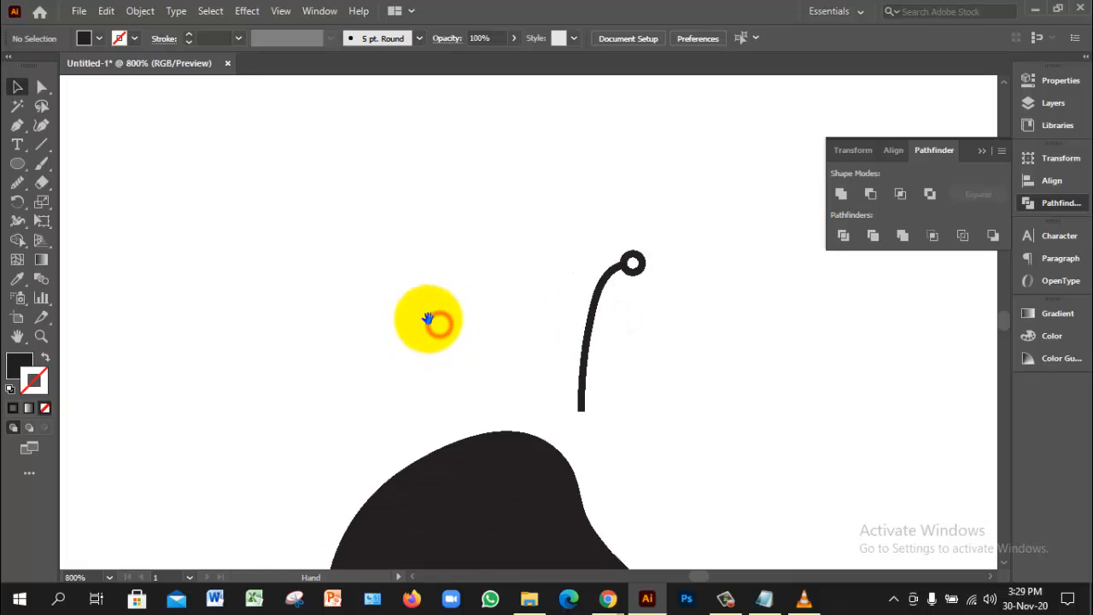
Move the united crest shape so its base sits on the crown of the head, and deselect it
alt+click(439, 323)
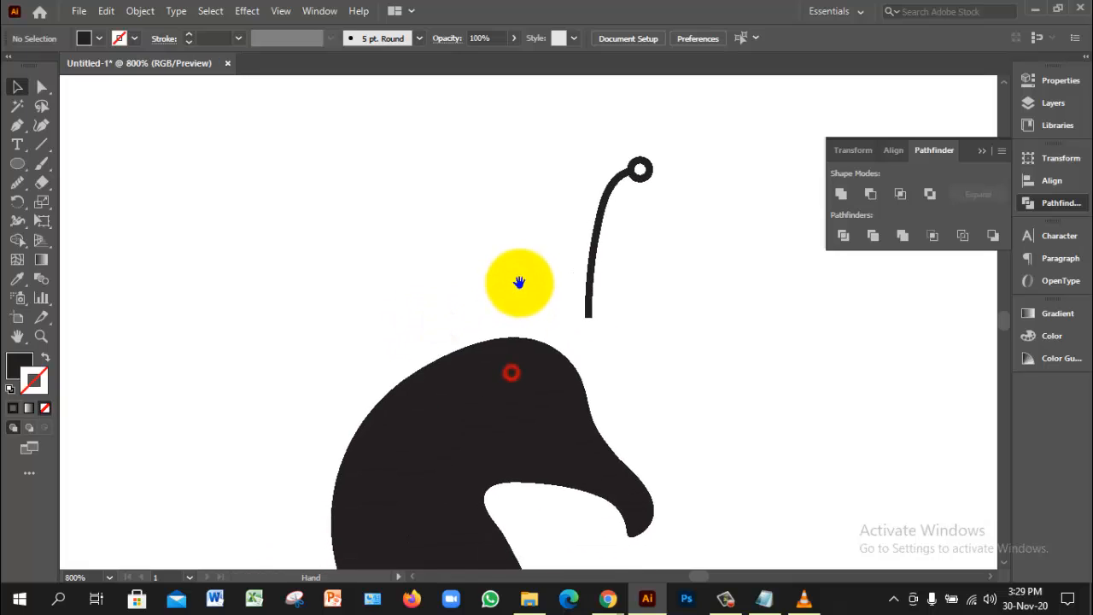
click(599, 249)
drag(598, 273, 523, 306)
click(602, 312)
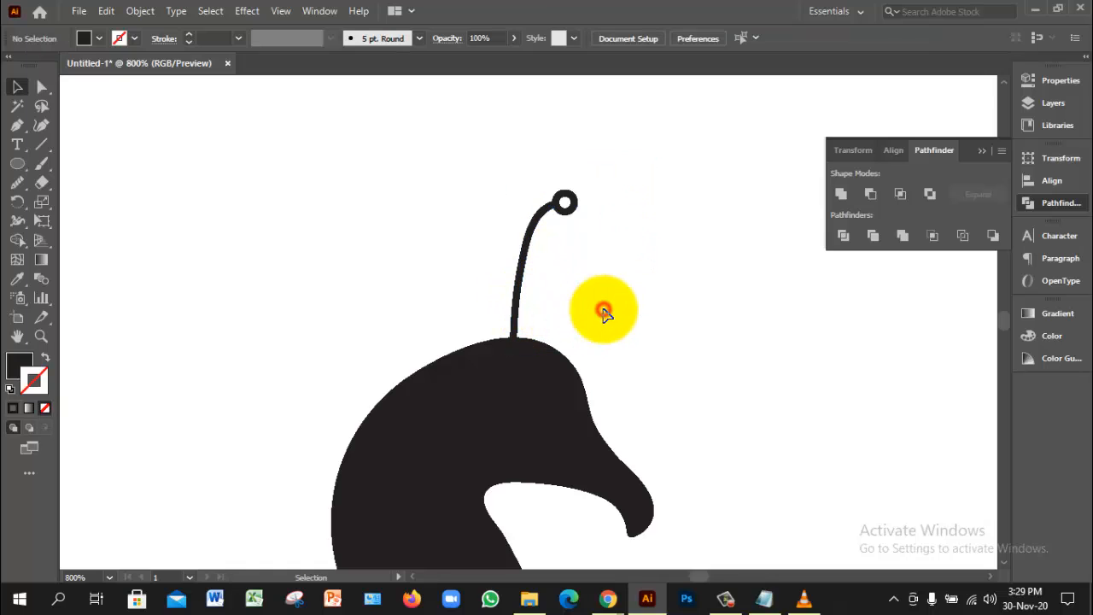
Duplicate the crest shape and place the copy close beside the original on the head, facing the beak
click(523, 269)
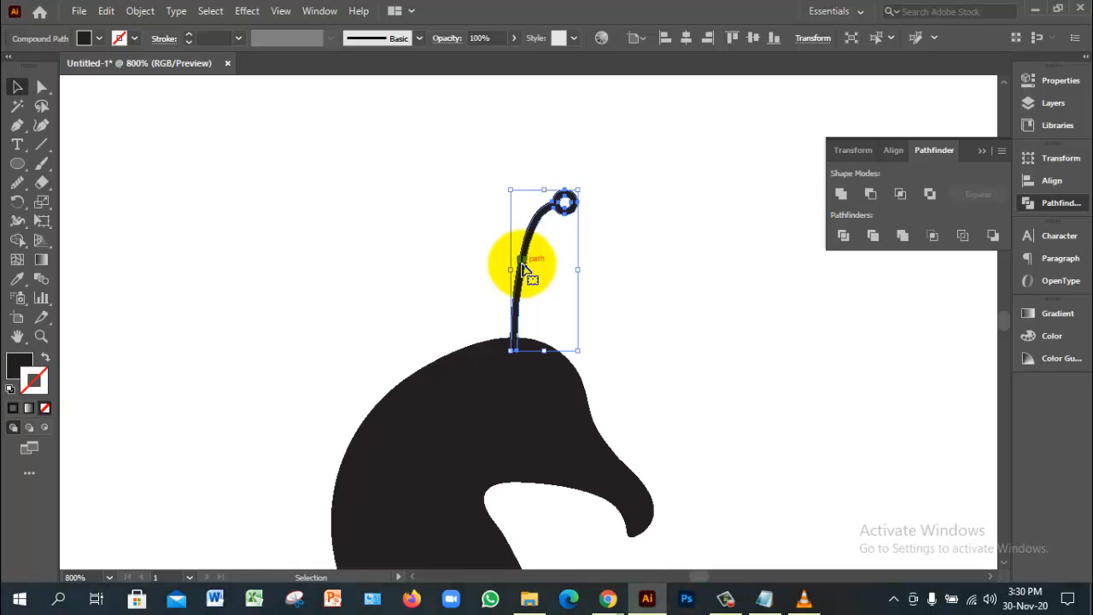
drag(524, 269, 633, 292)
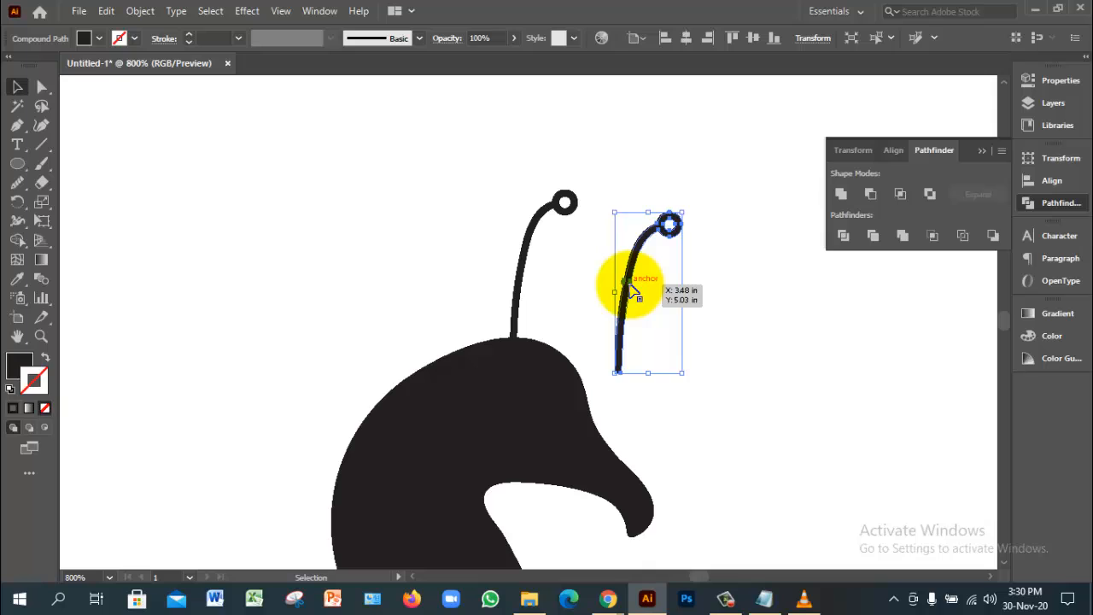
key(ctrl+z)
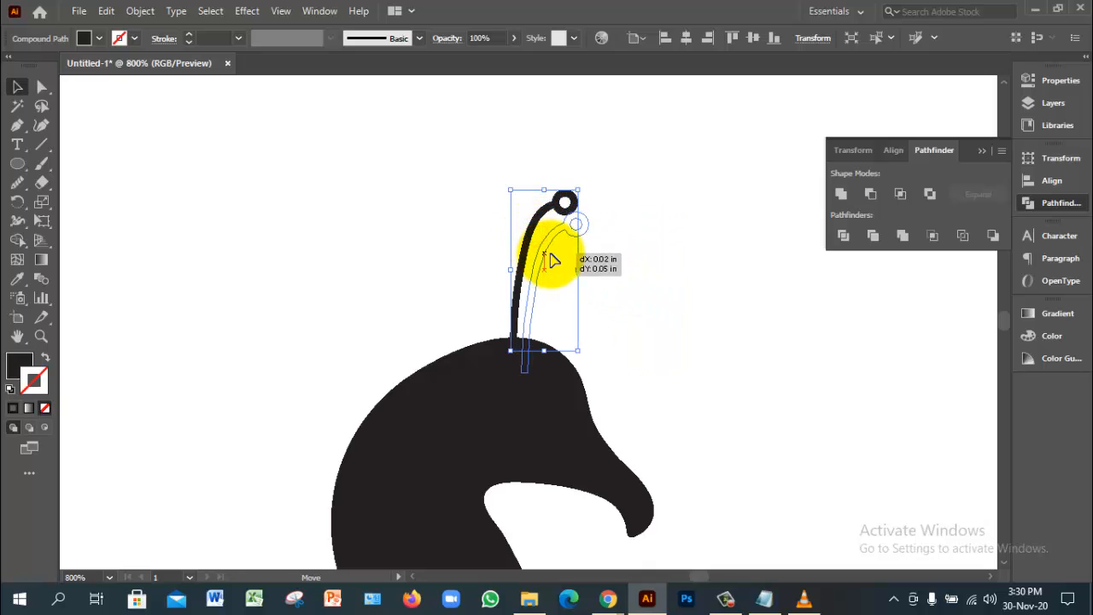
drag(554, 254, 555, 256)
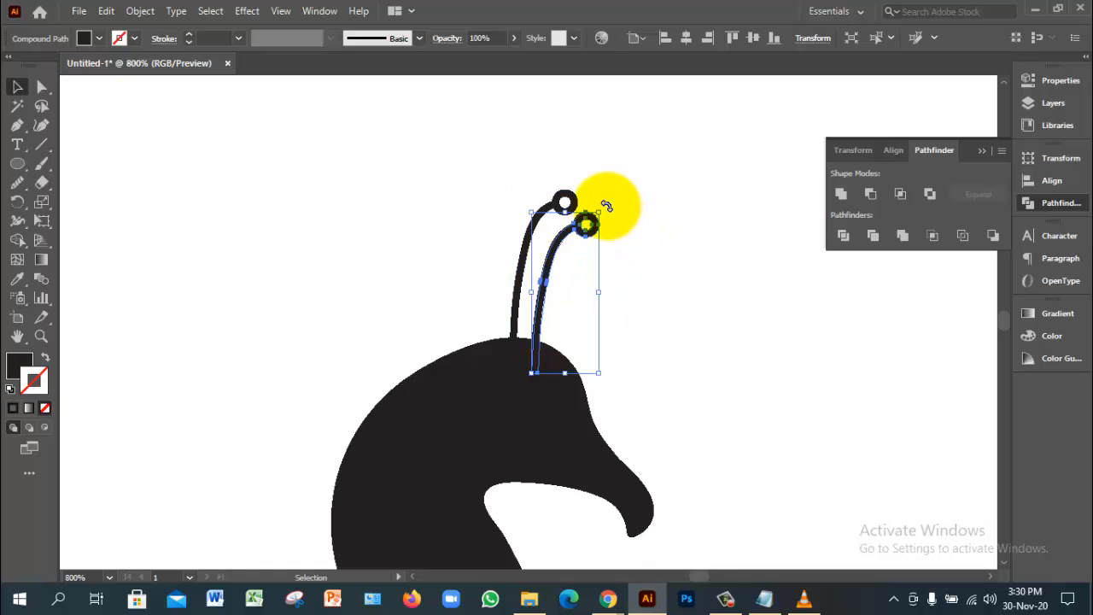
Rotate the copied crest shape outward toward the beak, shrink it slightly, and fit its base against the original's on the head
mouse_move(617, 212)
mouse_down()
mouse_move(629, 227)
mouse_move(622, 219)
mouse_up()
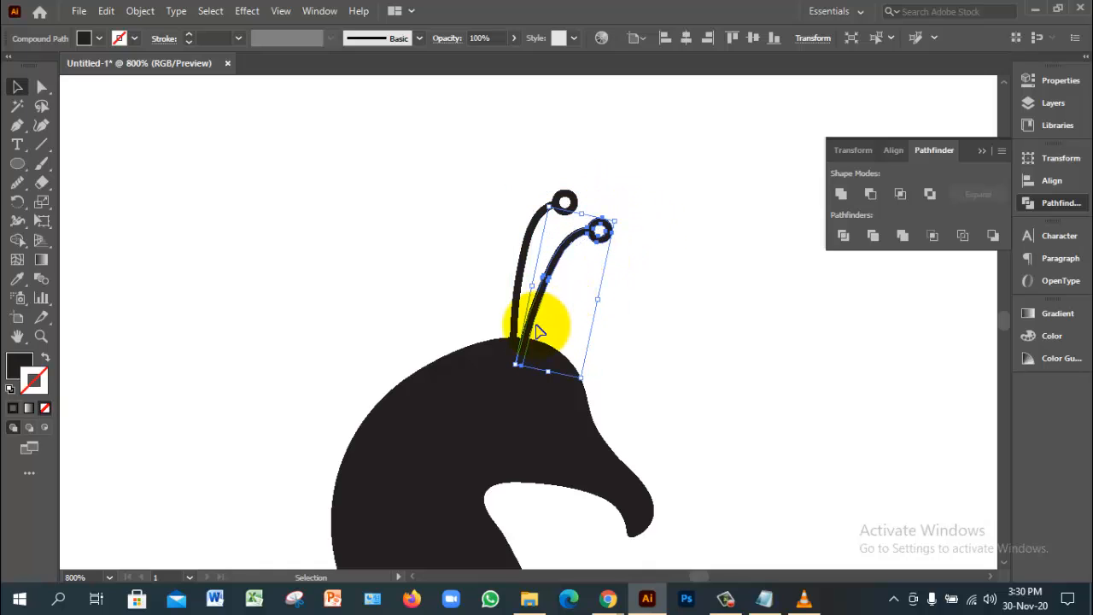
drag(530, 327, 533, 333)
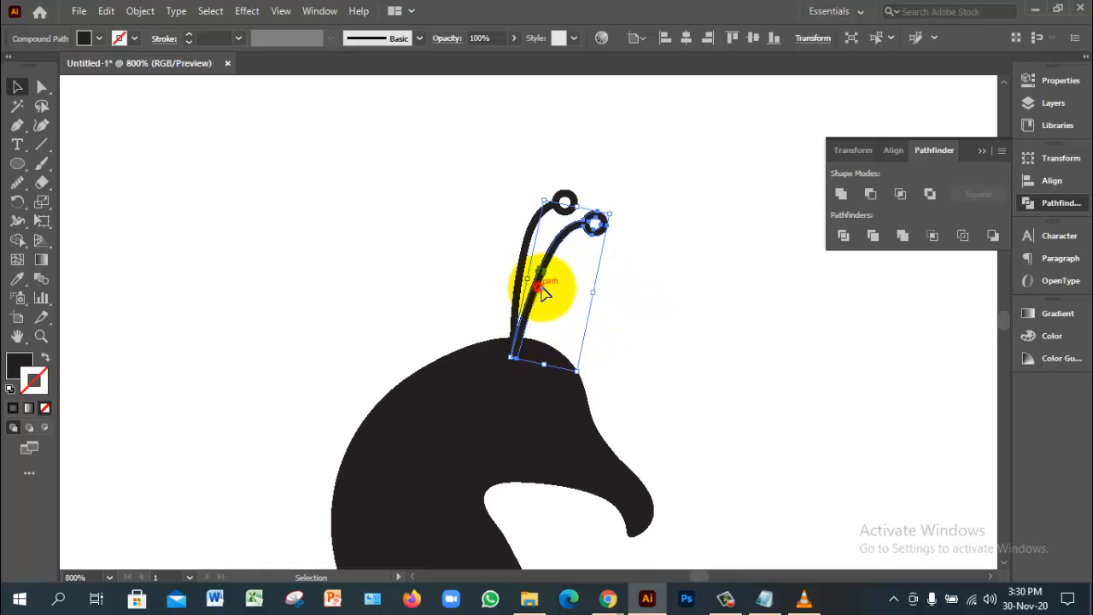
drag(543, 292, 547, 289)
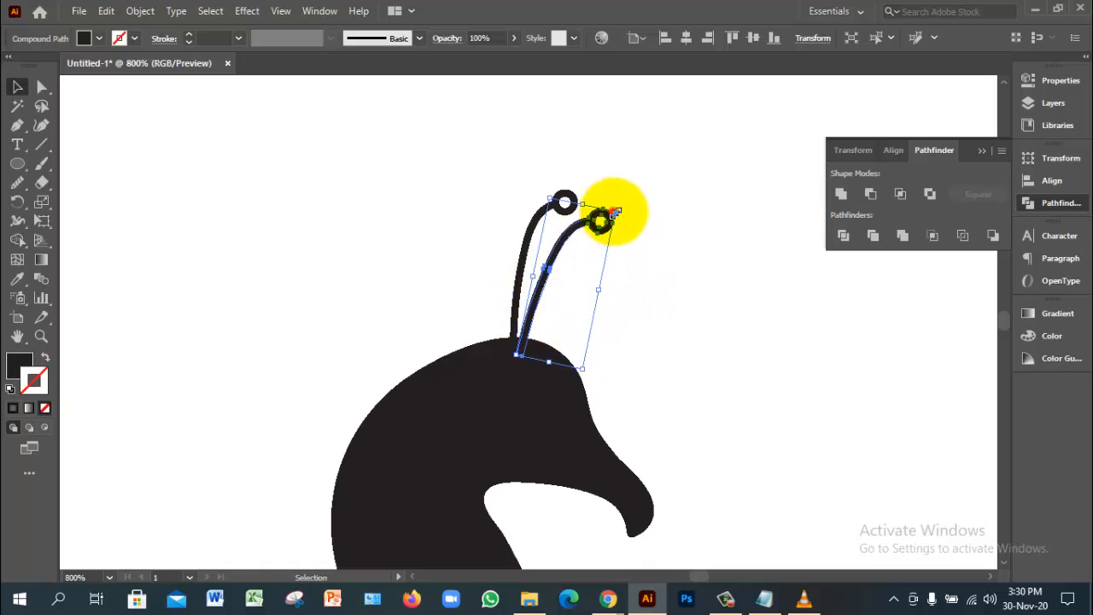
drag(616, 211, 614, 246)
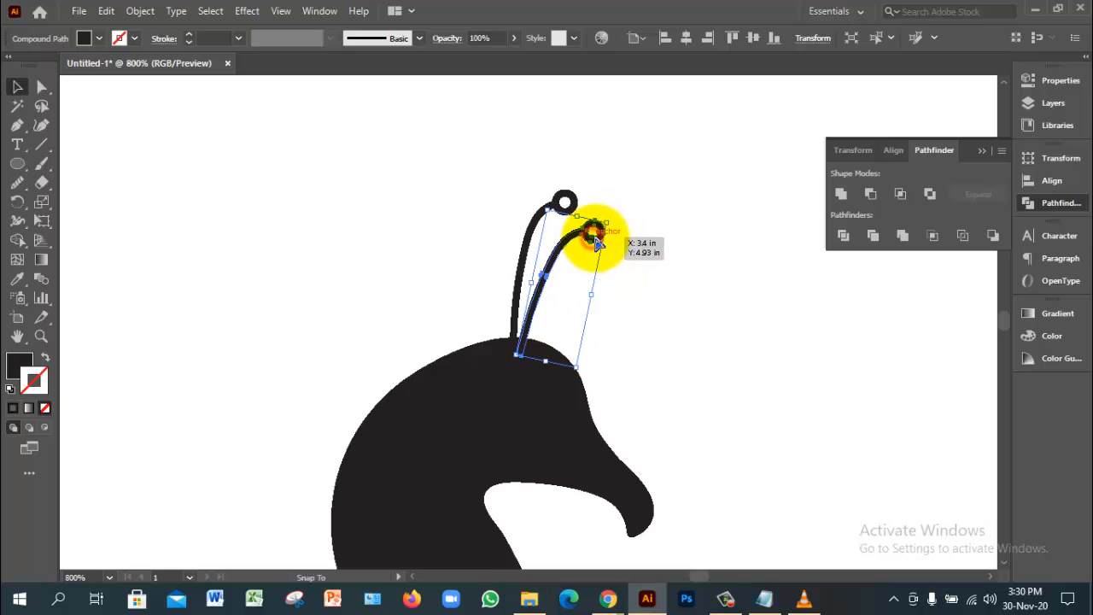
click(658, 281)
Duplicate both crest shapes, reflect the copies across the vertical axis, and place them on the crown beside the originals
drag(525, 191, 414, 215)
right_click(413, 215)
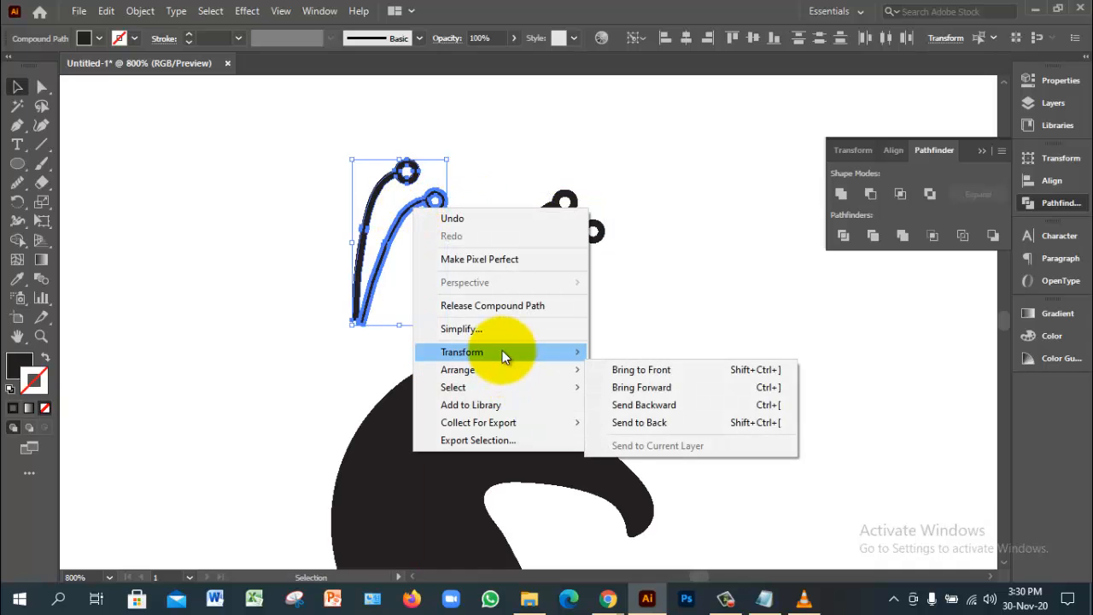
mouse_move(503, 350)
click(619, 409)
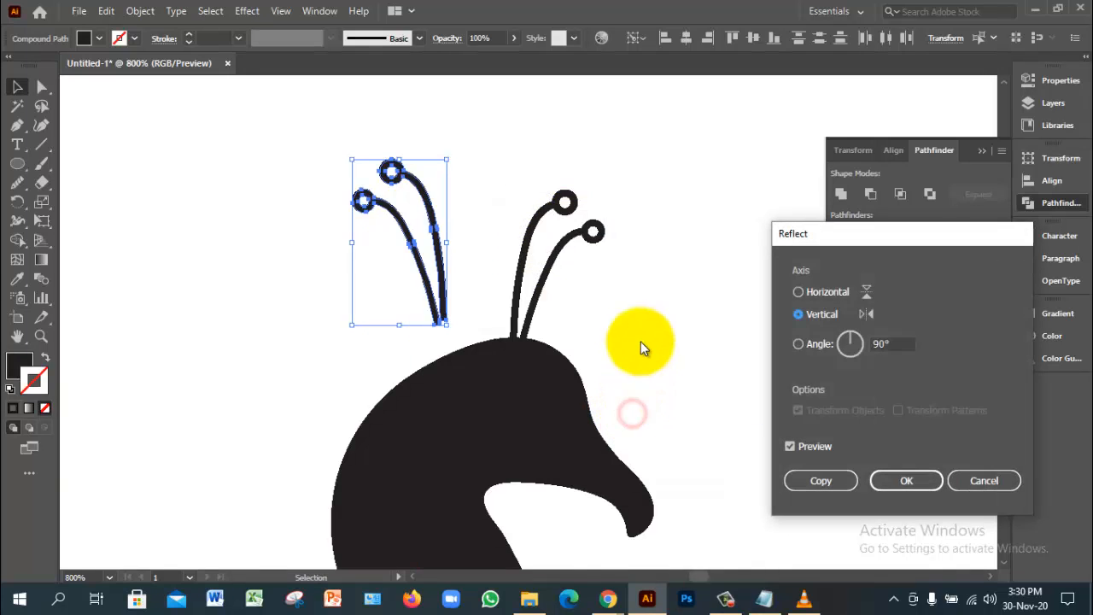
click(894, 479)
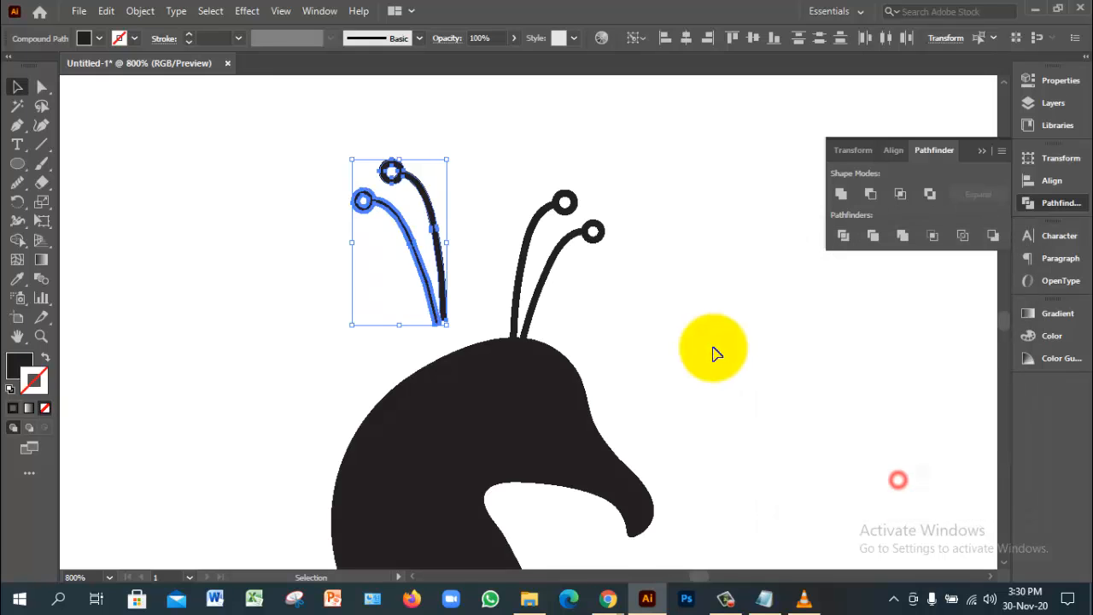
drag(442, 319, 505, 347)
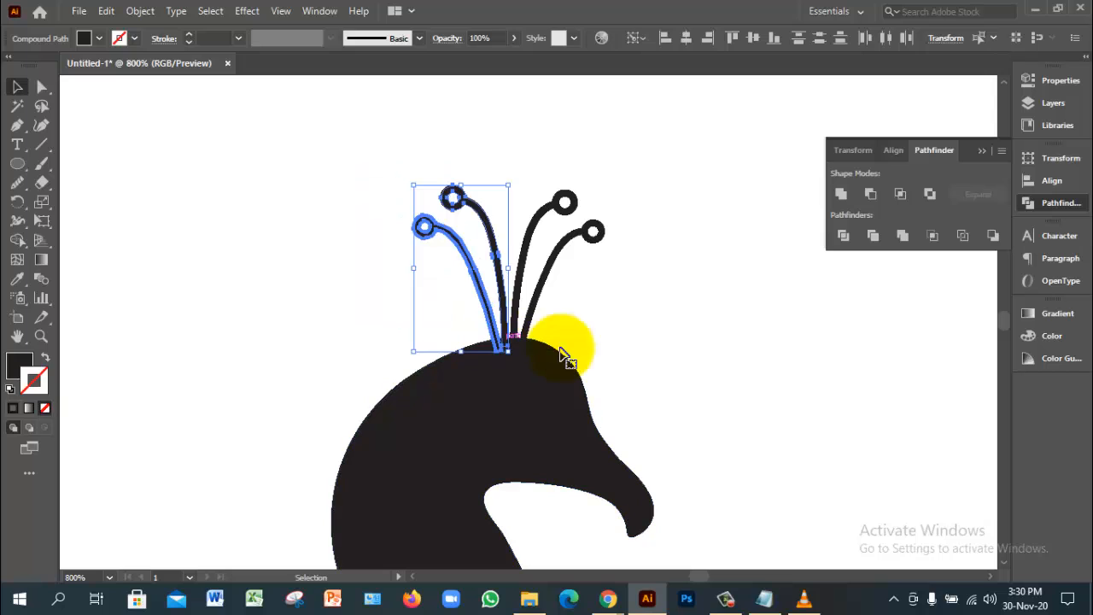
click(681, 361)
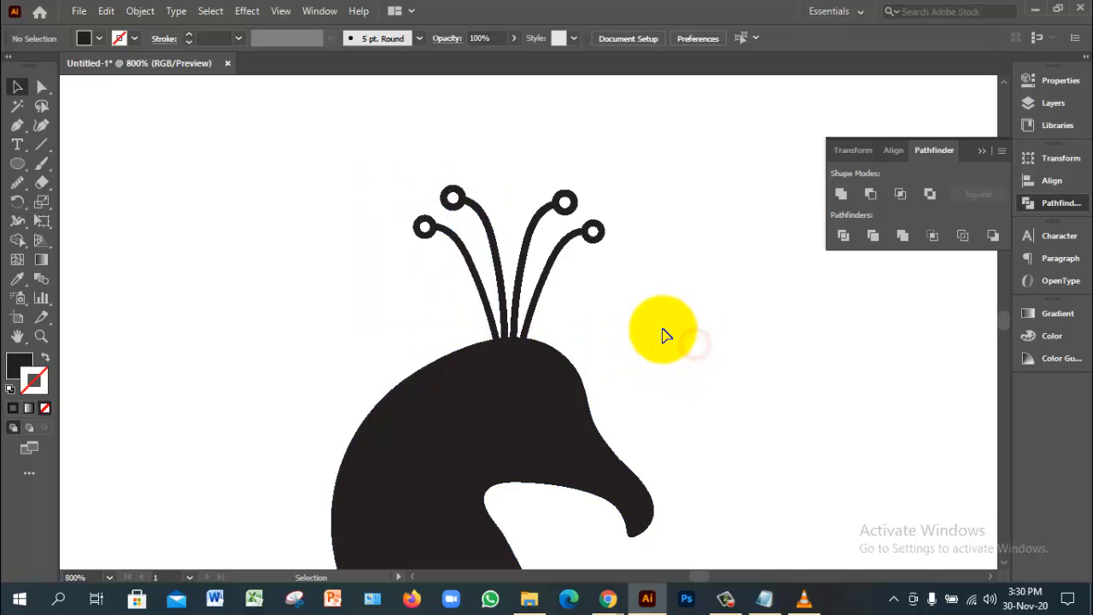
Swap the fill and stroke of the head and neck shape so it has only an outline, and deselect it
ctrl+alt+click(672, 355)
ctrl+alt+click(672, 355)
ctrl+alt+click(536, 334)
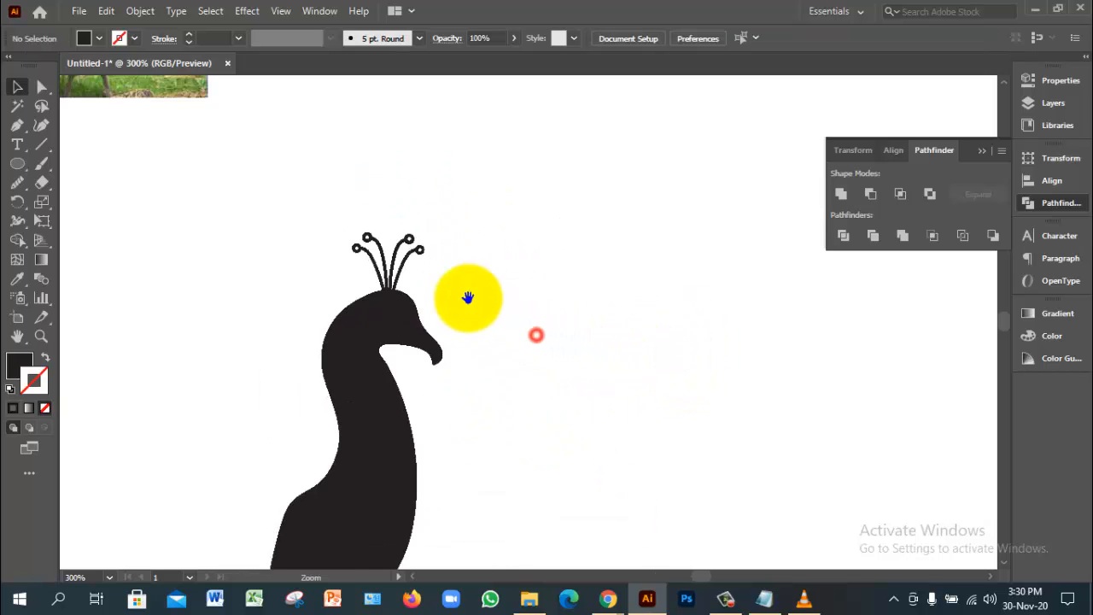
drag(470, 298, 577, 296)
ctrl+alt+click(555, 323)
drag(568, 363, 575, 340)
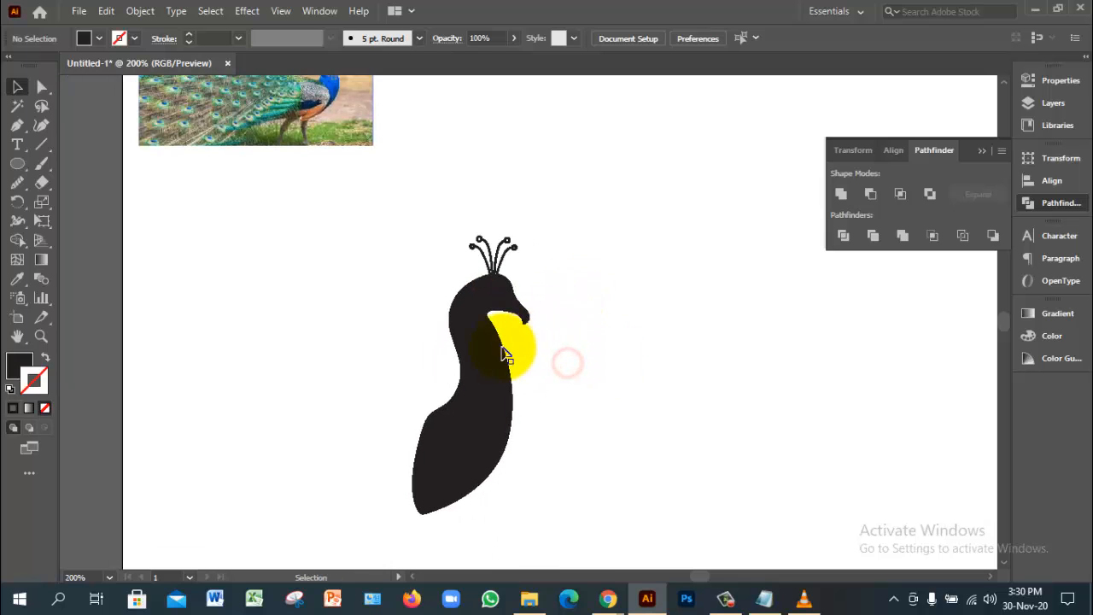
click(493, 348)
click(46, 359)
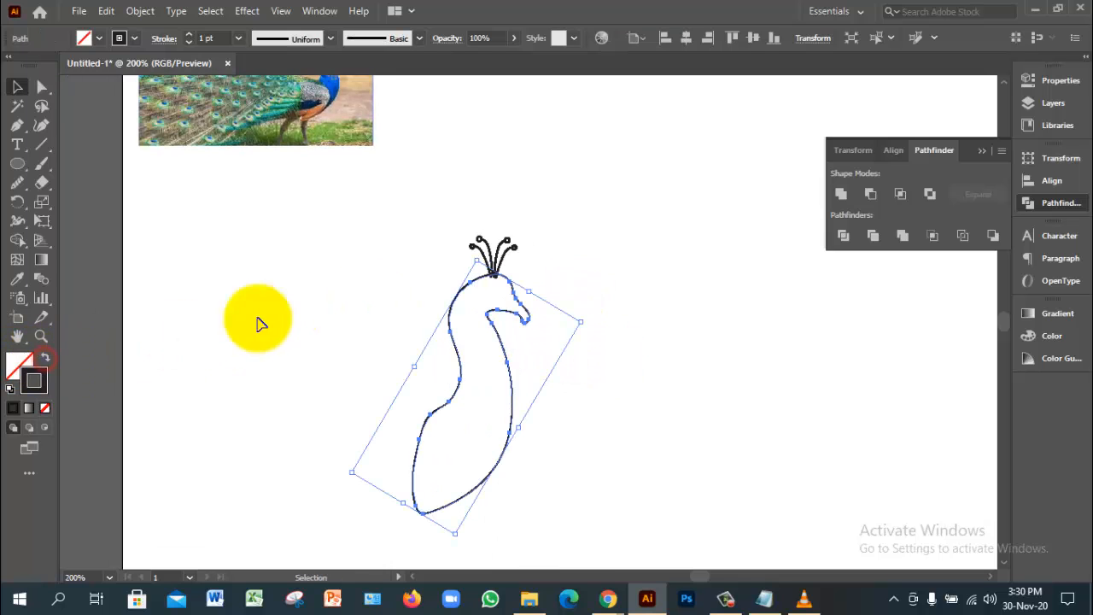
click(285, 302)
click(680, 268)
Examine how the bases of the four crest shapes overlap the head outline
key(z)
click(467, 305)
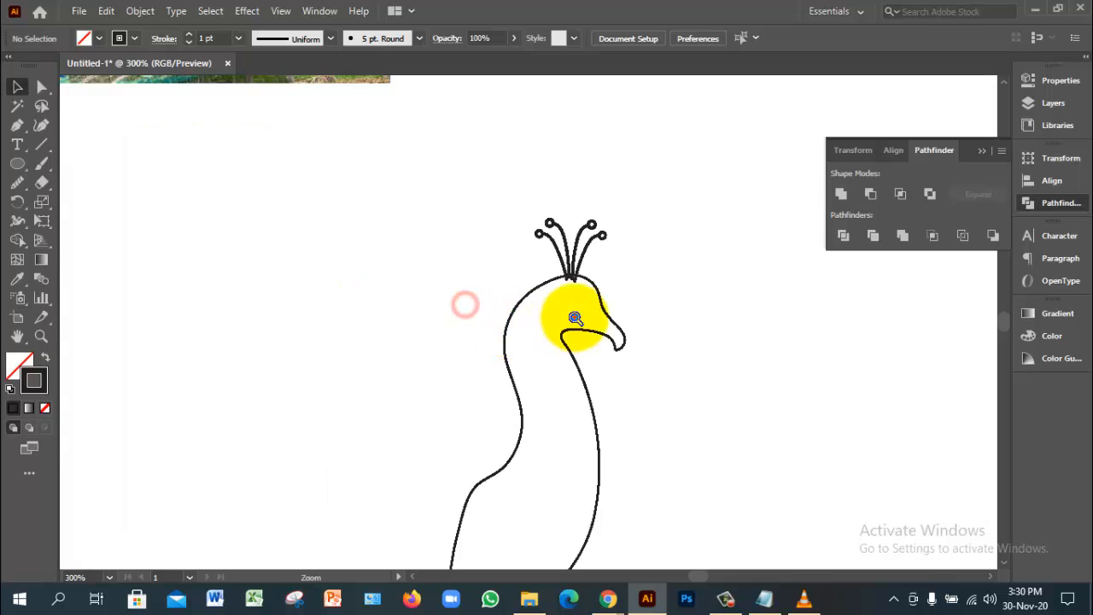
click(578, 315)
click(617, 295)
drag(494, 253, 556, 299)
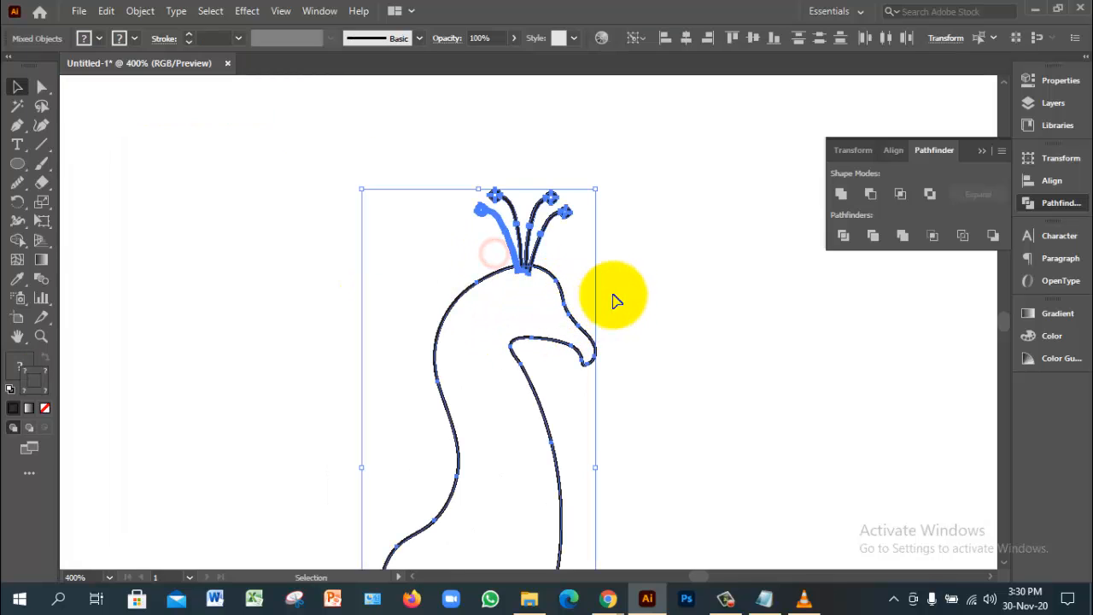
click(652, 294)
drag(458, 174, 551, 238)
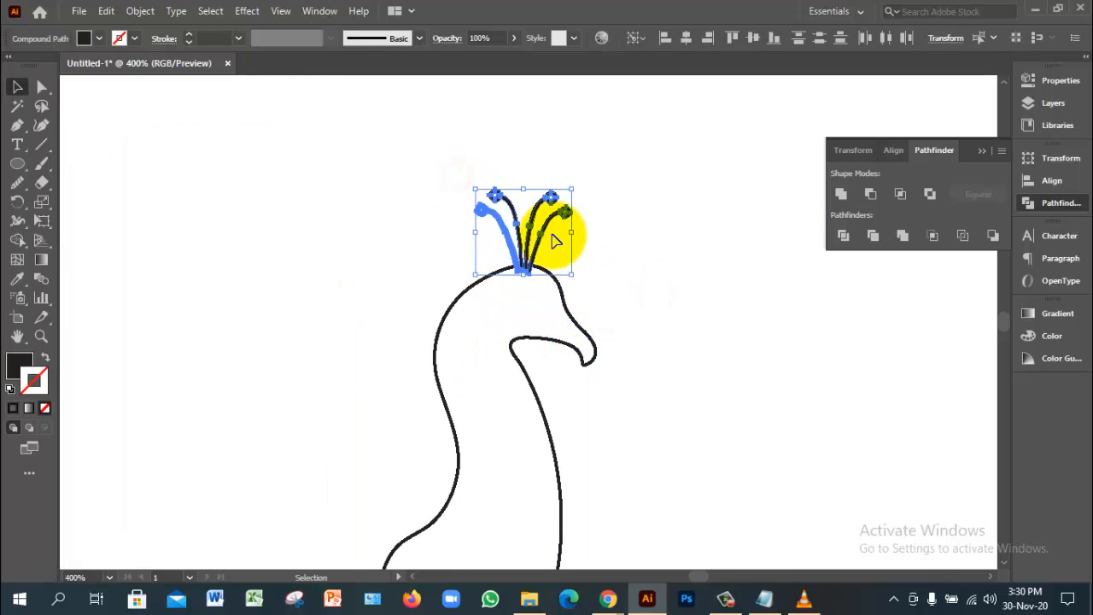
click(607, 276)
Duplicate the whole peacock head, neck and crest beside the original as a spare copy
ctrl+alt+click(529, 394)
ctrl+alt+click(529, 395)
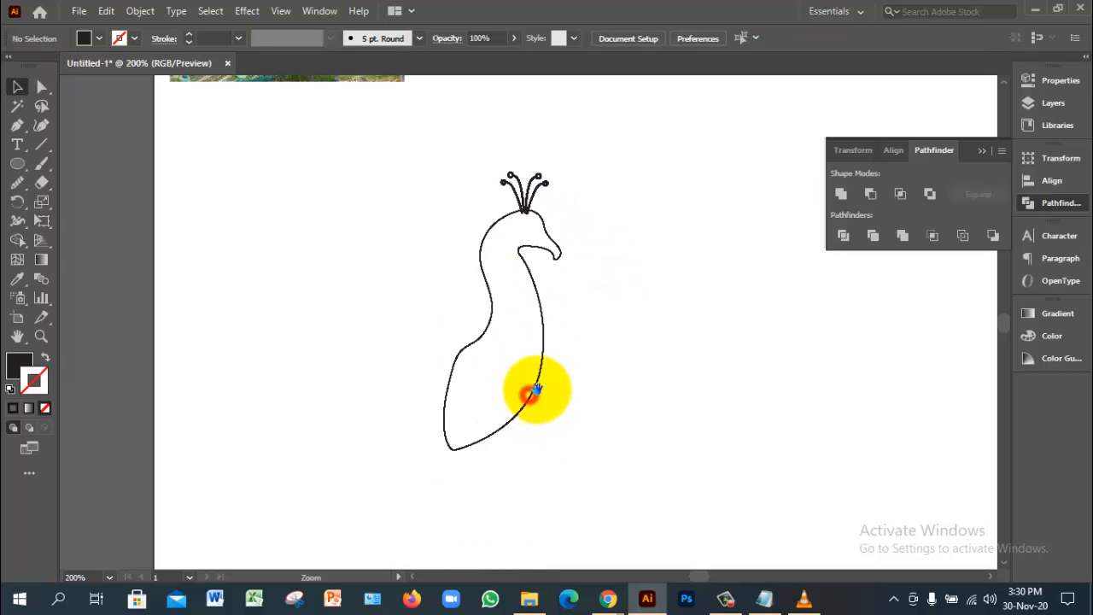
drag(464, 176, 345, 247)
click(671, 275)
Unite the original's crest shapes with its head and neck using the Pathfinder, and deselect the result
drag(481, 154, 585, 231)
click(840, 196)
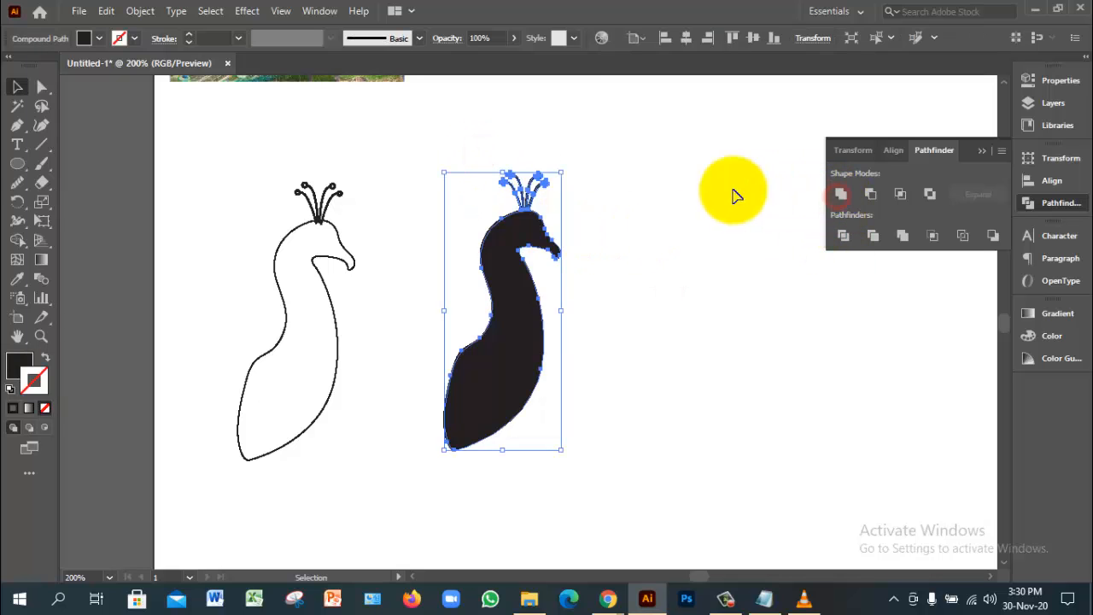
click(630, 289)
Swap the fill and stroke of the united peacock shape so it has only an outline, and deselect it
click(522, 242)
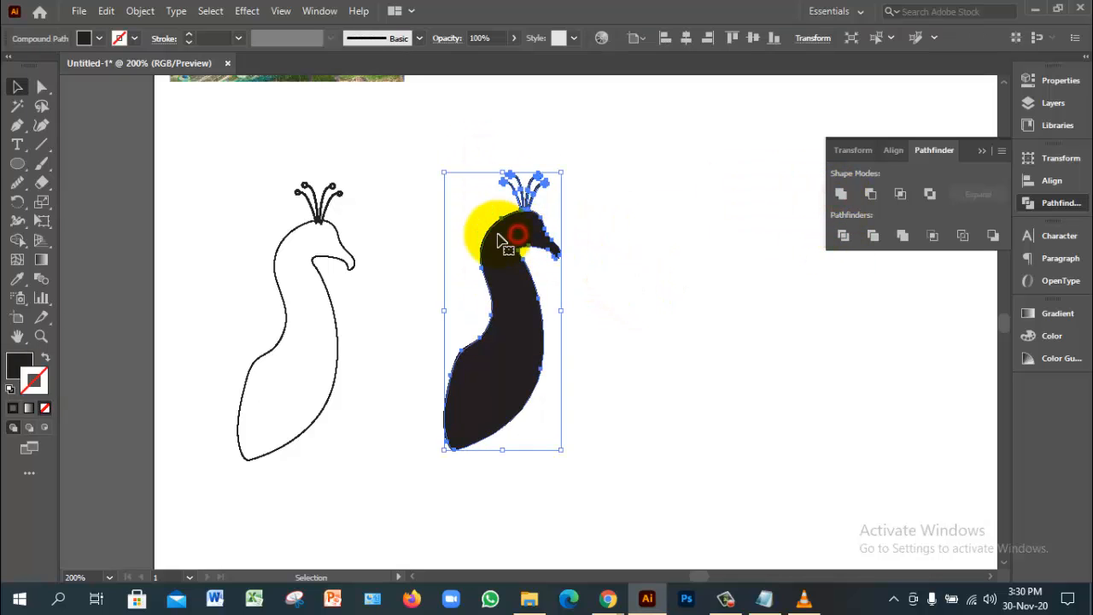
click(44, 356)
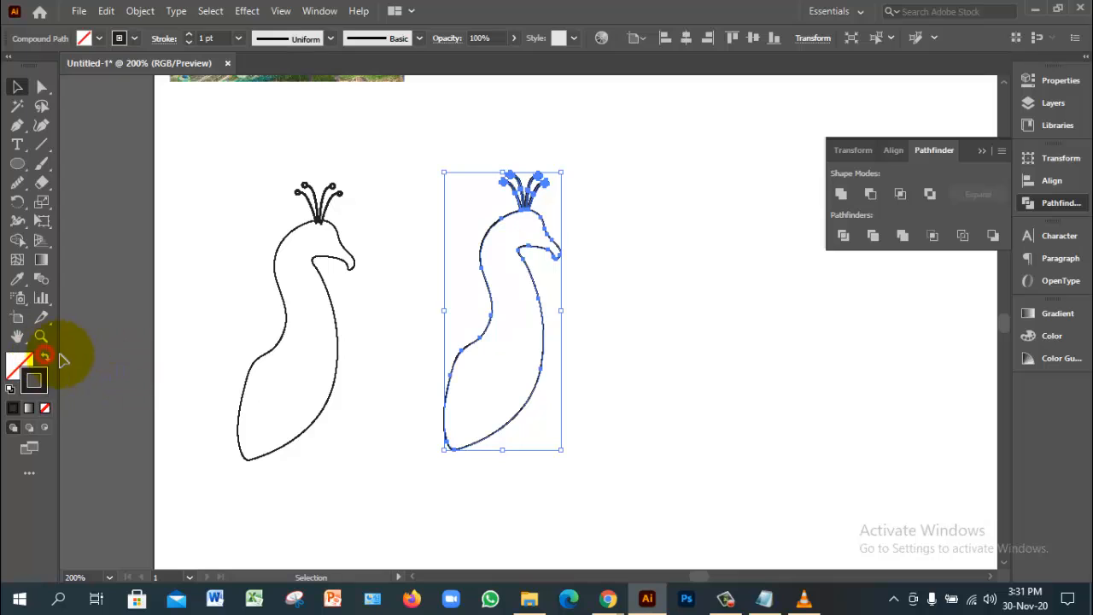
click(628, 328)
Inspect the united peacock outline where the crest joins the head, comparing it with the spare copy
click(555, 288)
ctrl+click(501, 259)
ctrl+click(498, 257)
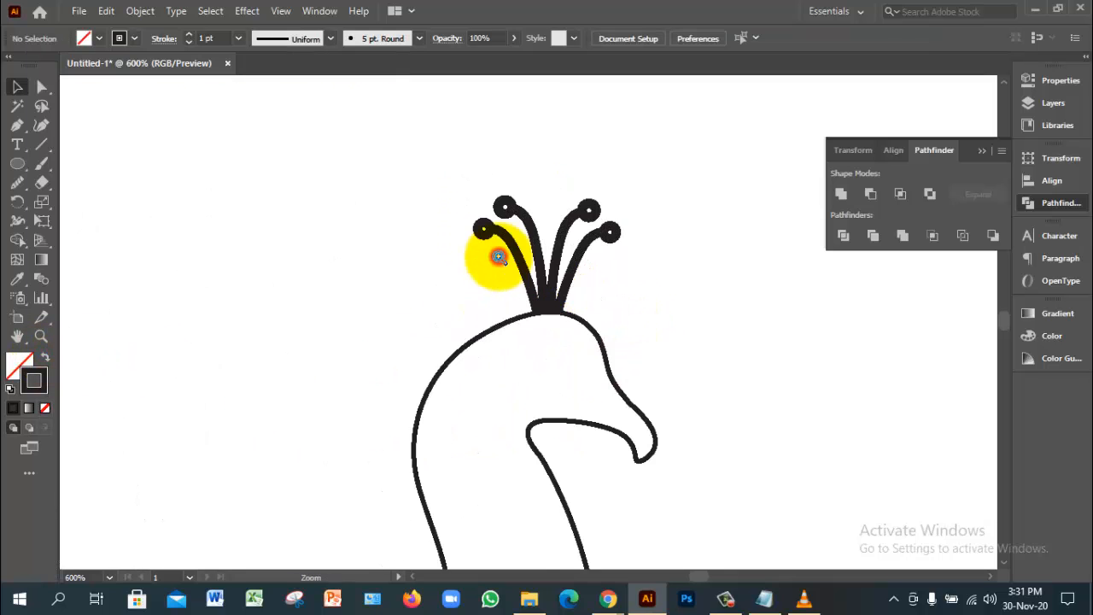
click(695, 307)
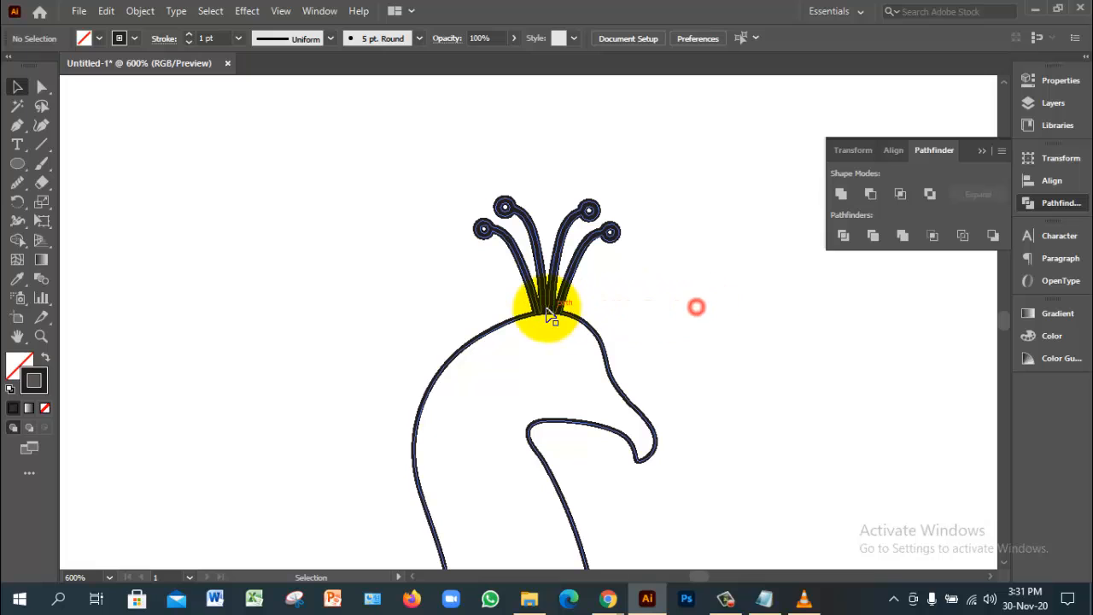
ctrl+alt+click(599, 416)
ctrl+alt+click(599, 417)
ctrl+alt+click(600, 417)
ctrl+alt+click(600, 417)
drag(394, 255, 503, 318)
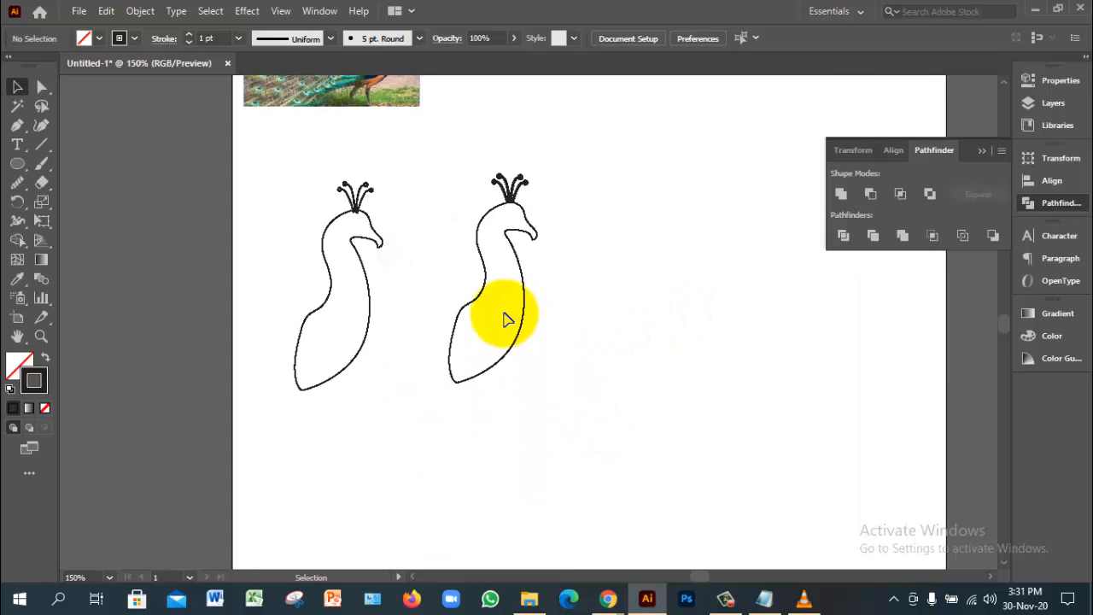
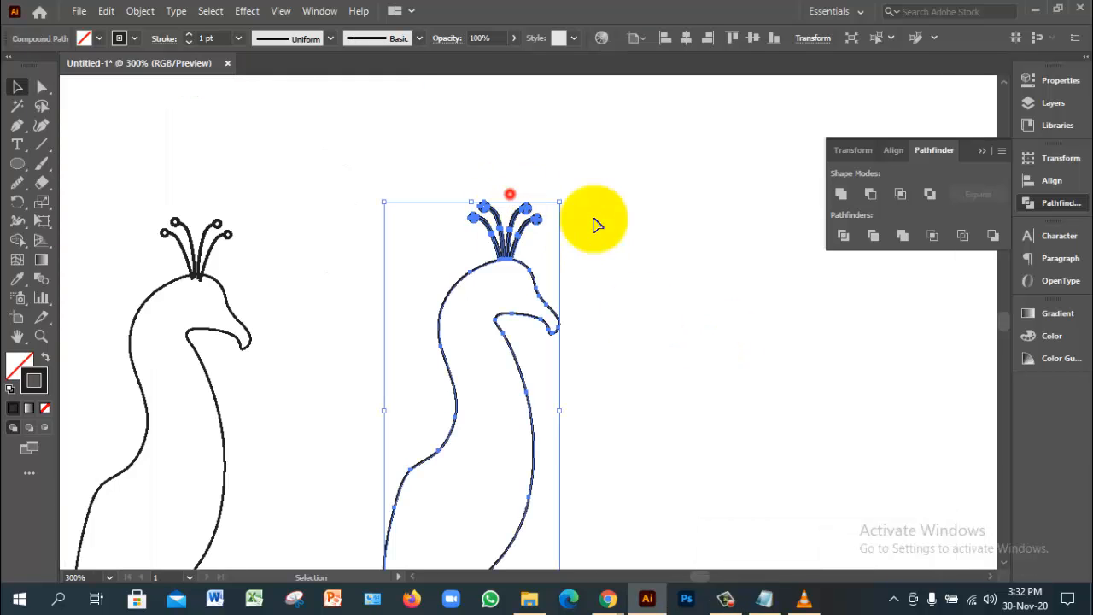
click(654, 236)
drag(437, 168, 519, 273)
click(663, 341)
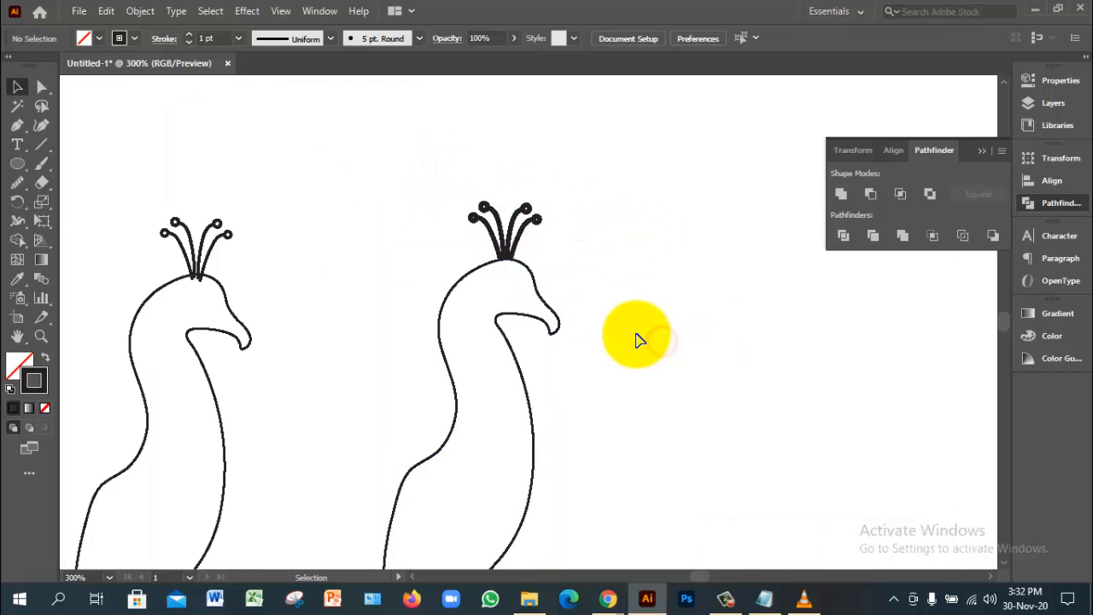
Draw a circle with the Ellipse tool around the united peacock's head and crest, and deselect it
key(ctrl+minus)
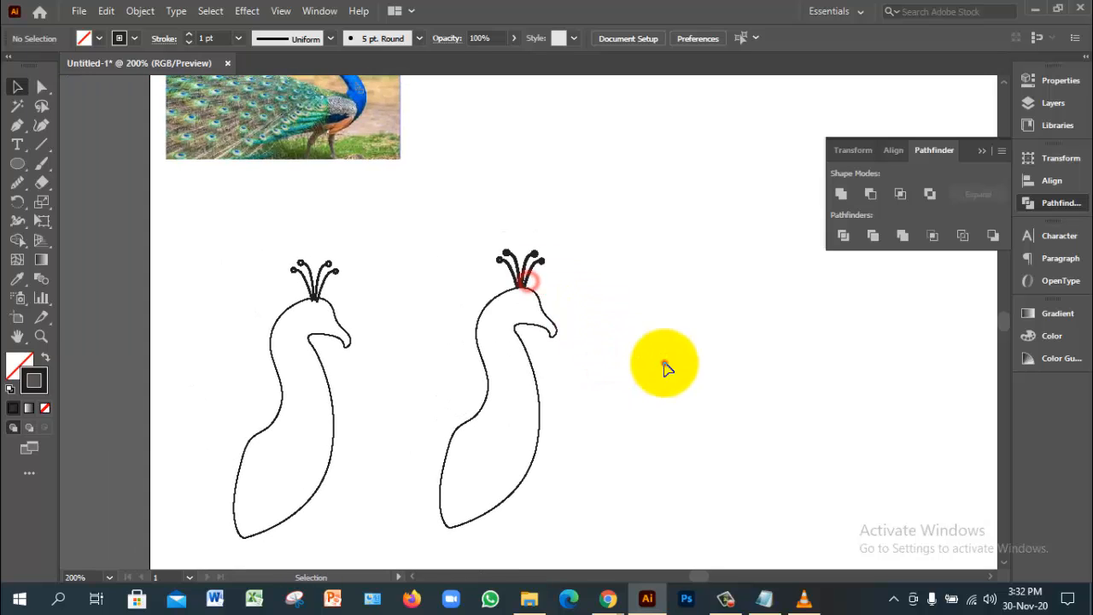
click(19, 164)
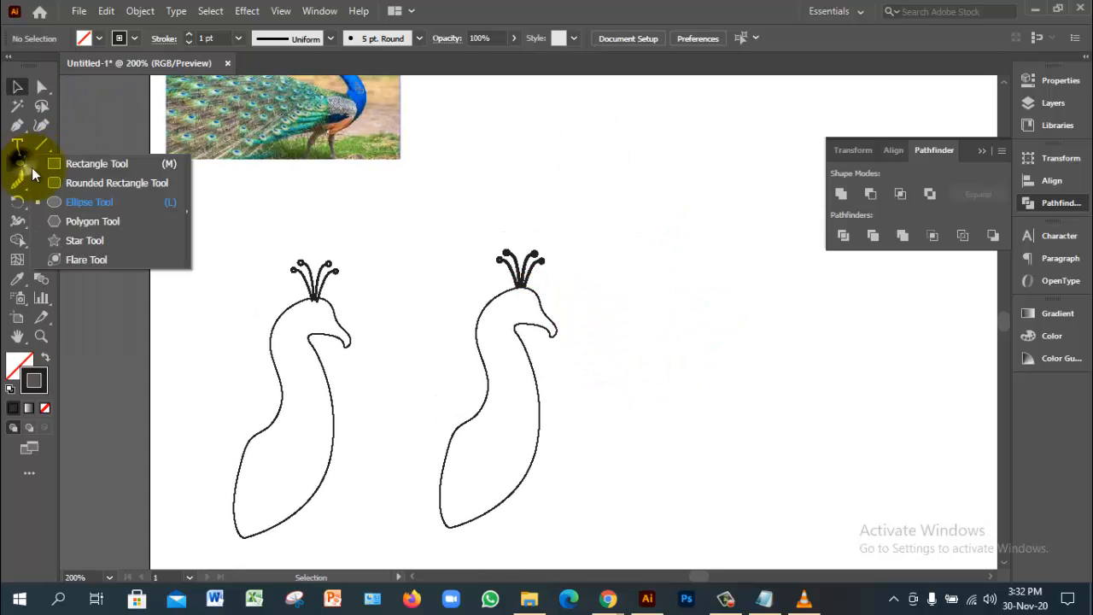
click(91, 201)
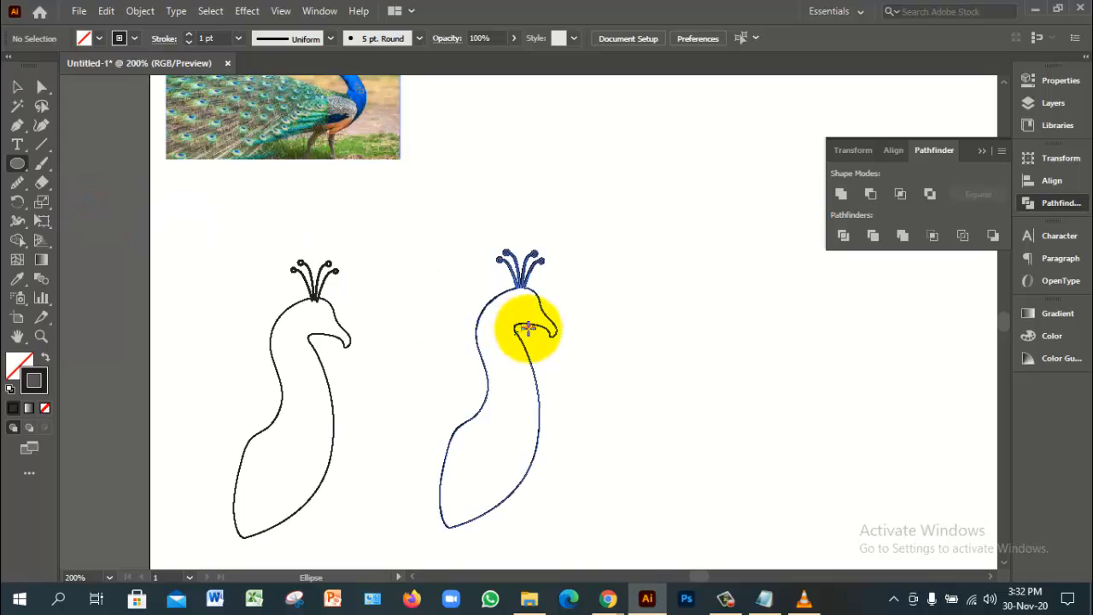
drag(518, 313, 581, 402)
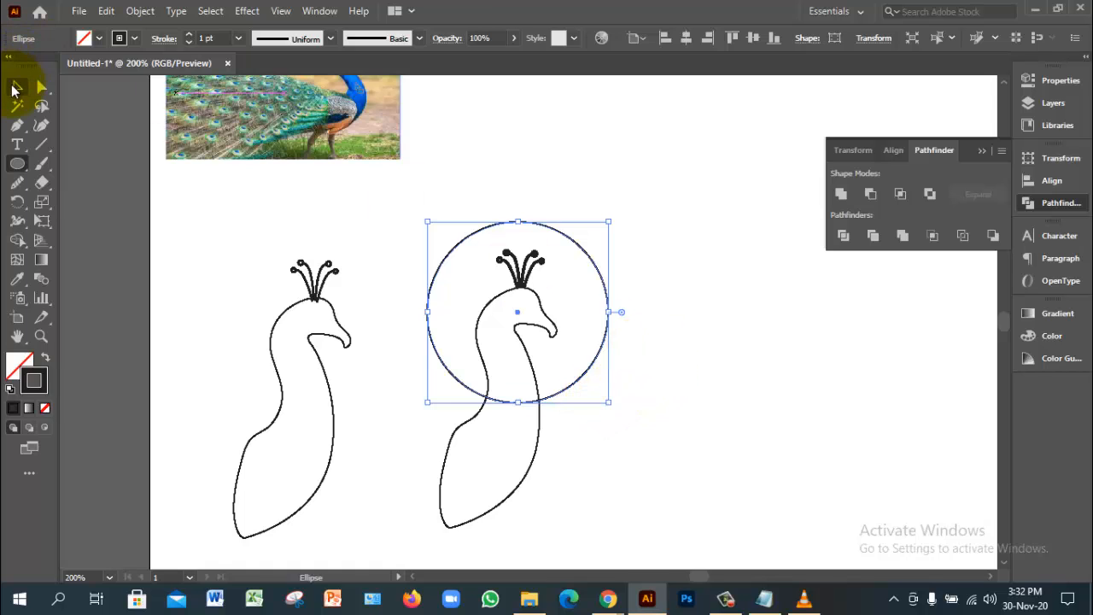
click(12, 89)
click(749, 326)
Align the circle and the united peacock outline to each other's horizontal and vertical centres, and deselect them
drag(468, 188, 616, 376)
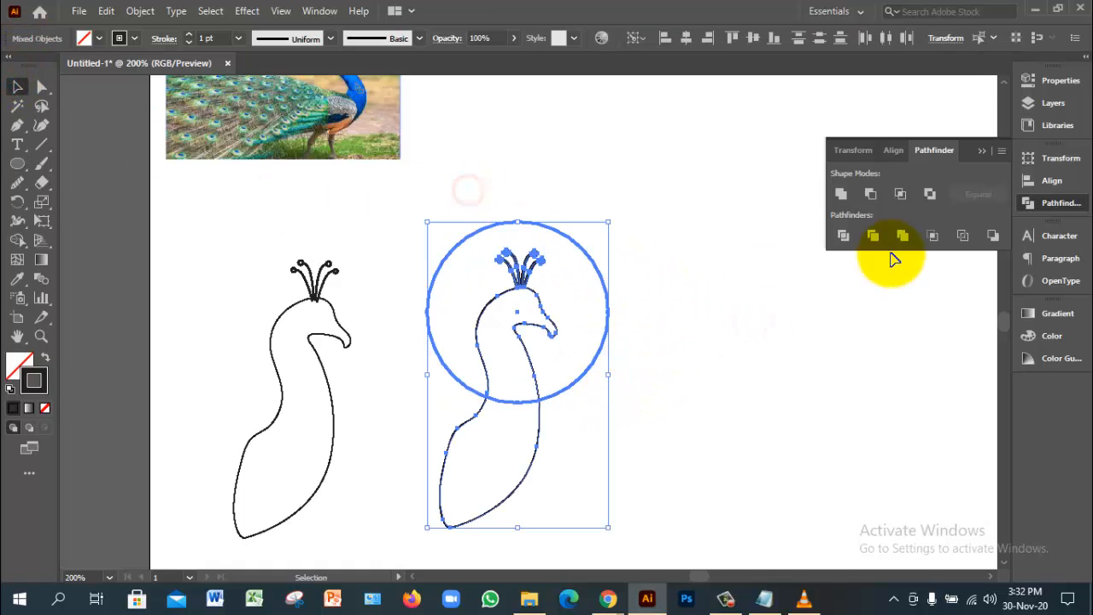
click(894, 151)
click(967, 194)
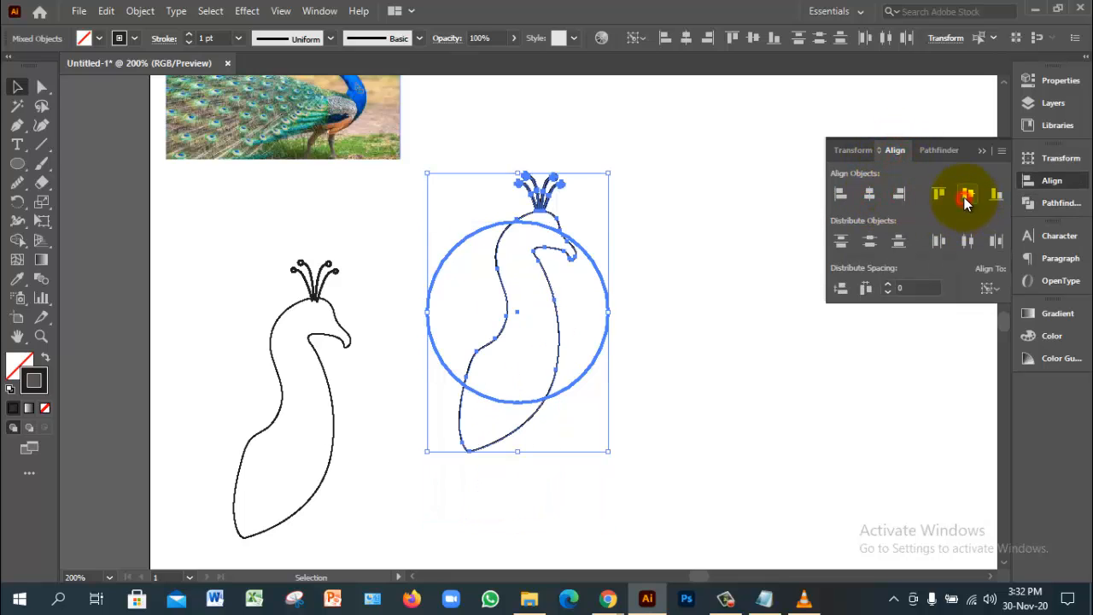
click(715, 301)
Move the circle up so it encloses the peacock's head, crest and upper neck
click(601, 275)
scroll(615, 294, up, 2)
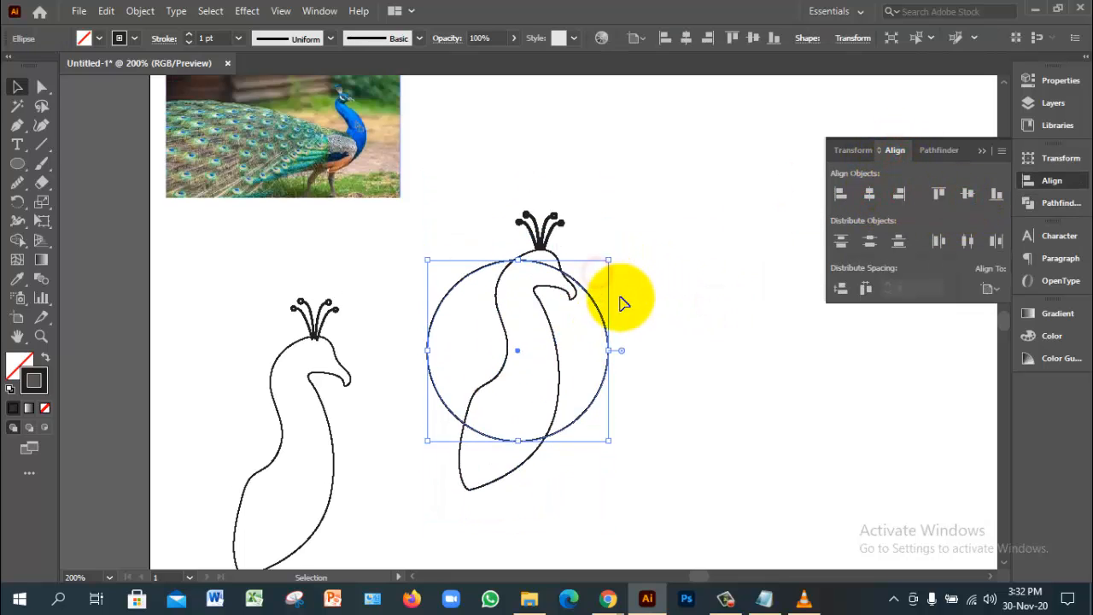
click(601, 350)
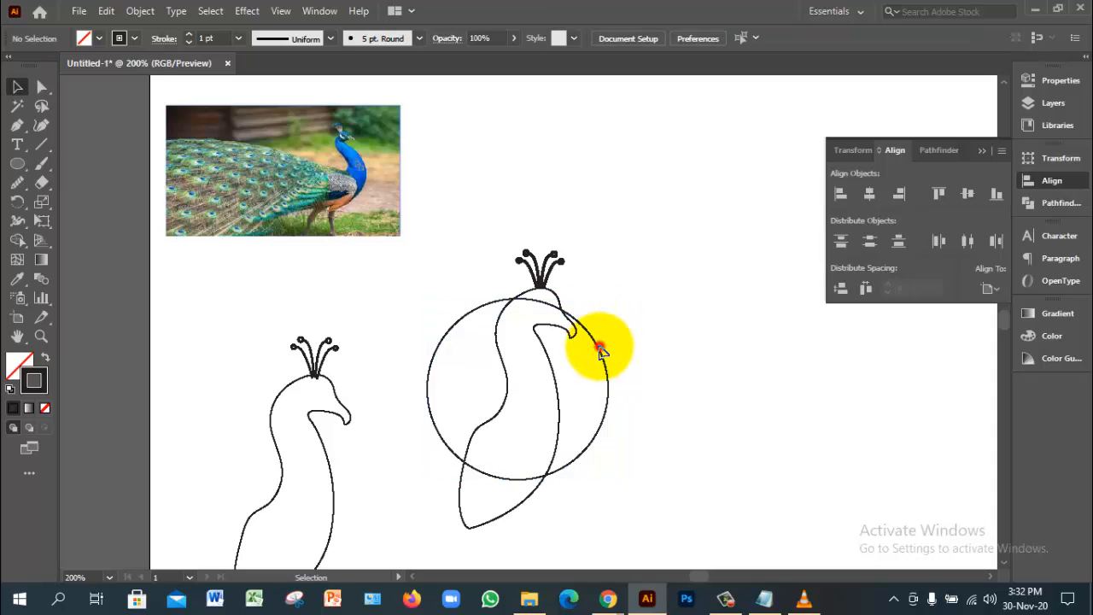
click(596, 346)
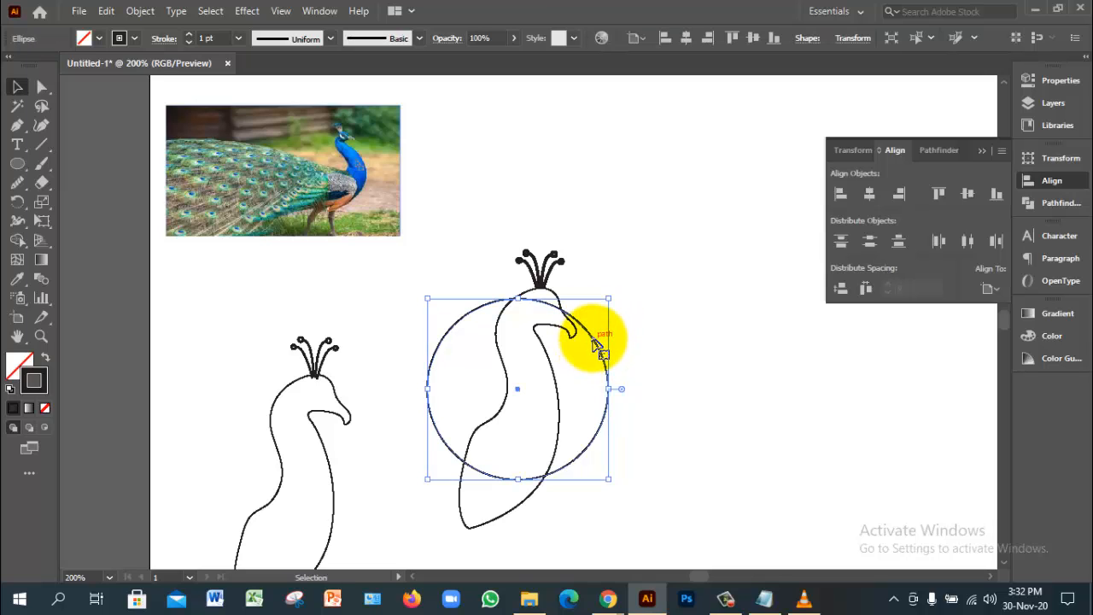
drag(598, 347, 599, 246)
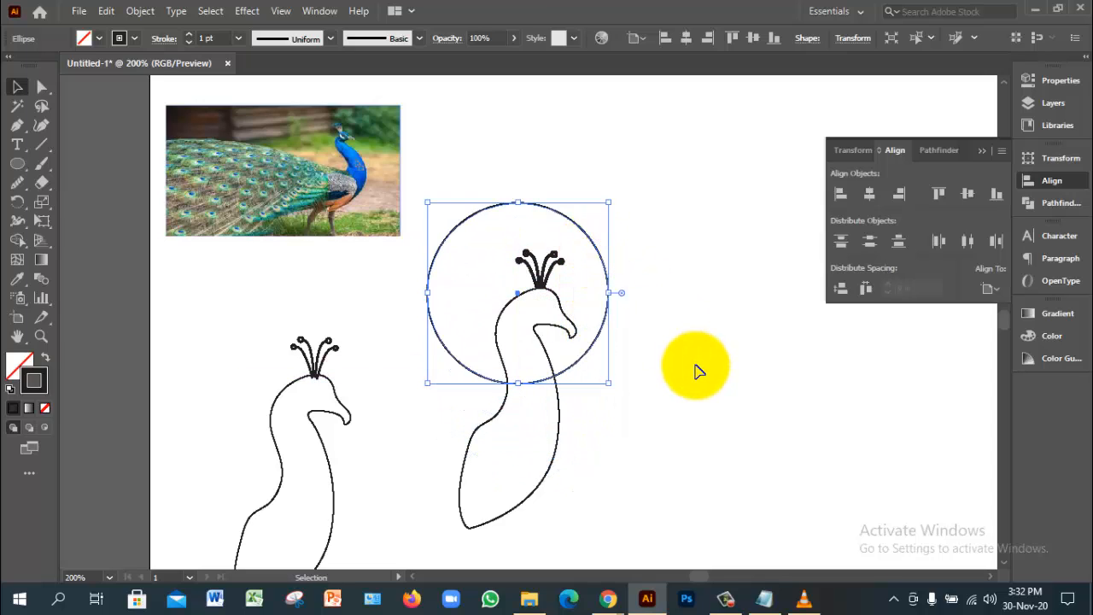
Nudge the circle to the right and slightly down so it is centred around the peacock's head, and deselect it
key(Right)
key(Right)
key(Right)
key(Right)
key(Right)
key(Right)
key(Right)
key(Right)
key(Right)
key(Right)
key(Right)
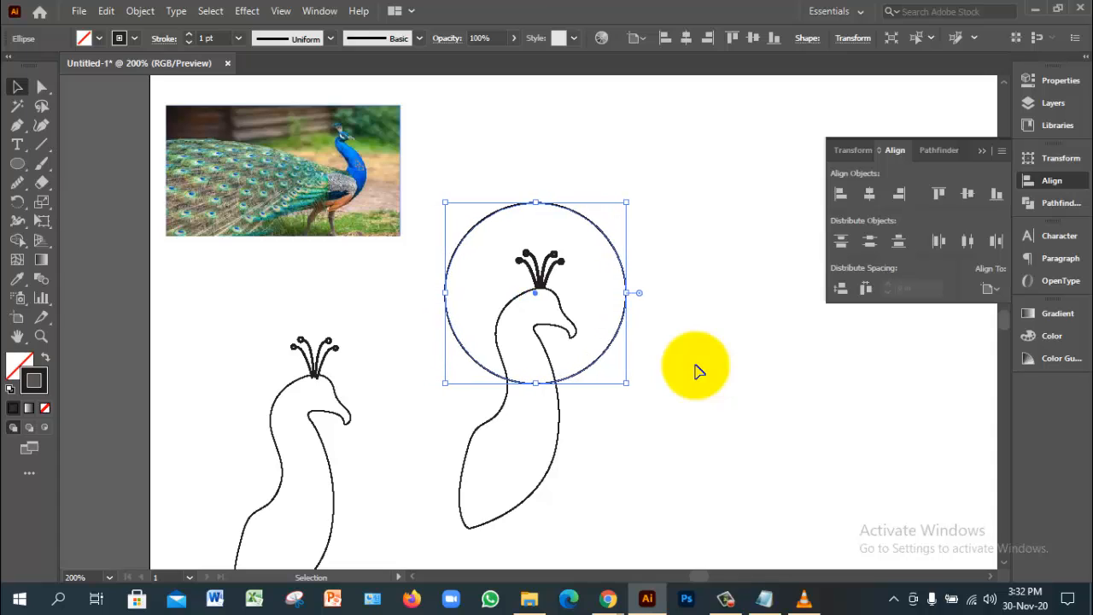
key(Down)
key(Down)
key(Down)
key(Down)
key(Down)
key(Down)
key(Down)
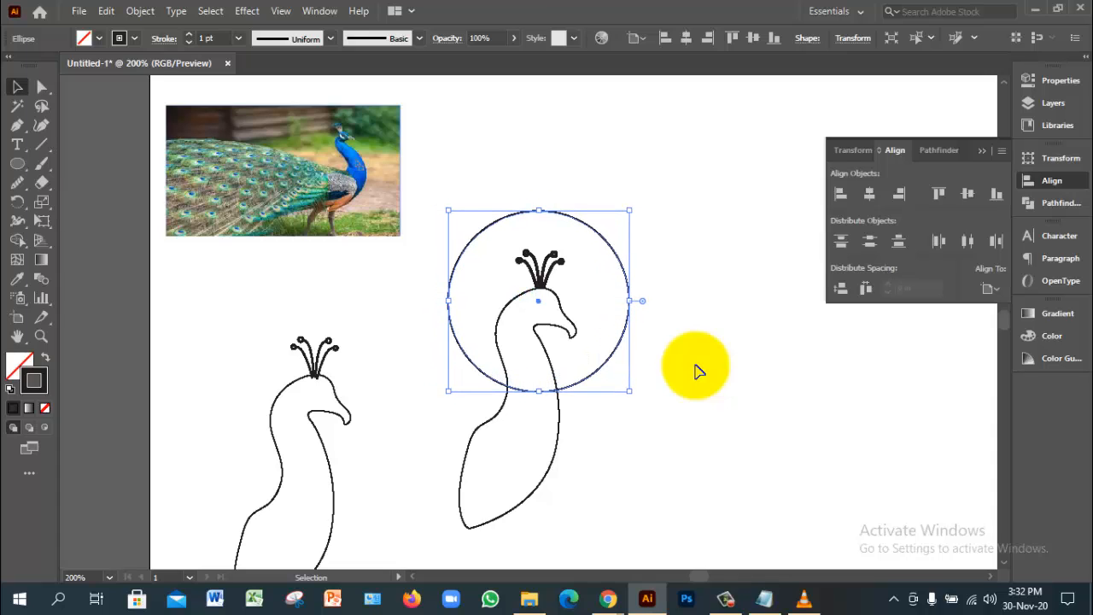
key(Up)
key(Up)
key(Up)
click(698, 373)
Cut the peacock's head, crest and neck out of the circle and remove the body below it using Shape Builder, and deselect
drag(492, 186, 620, 391)
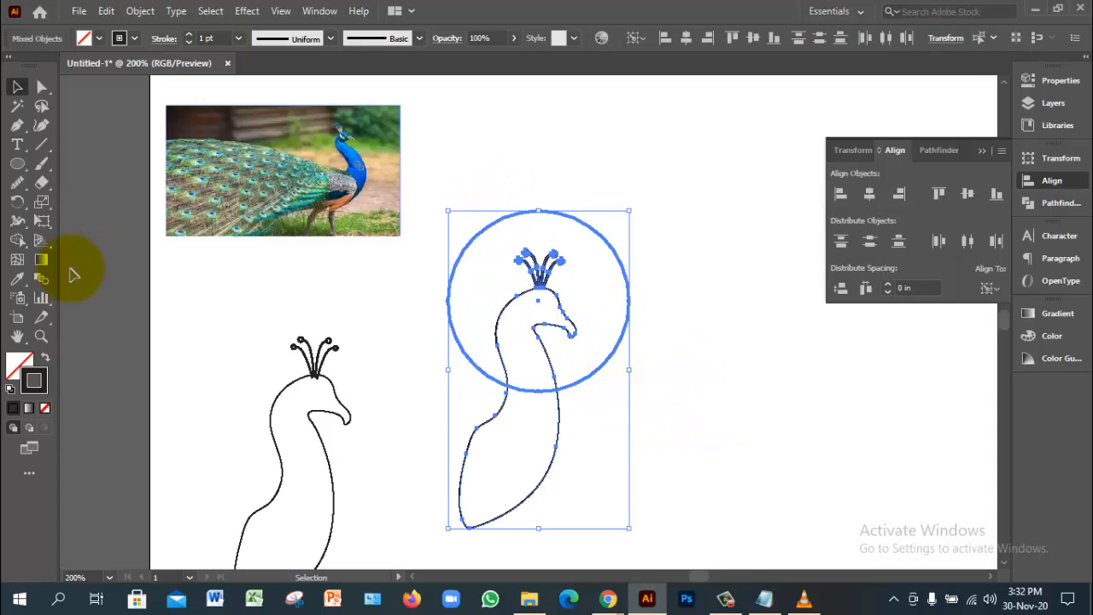
click(19, 242)
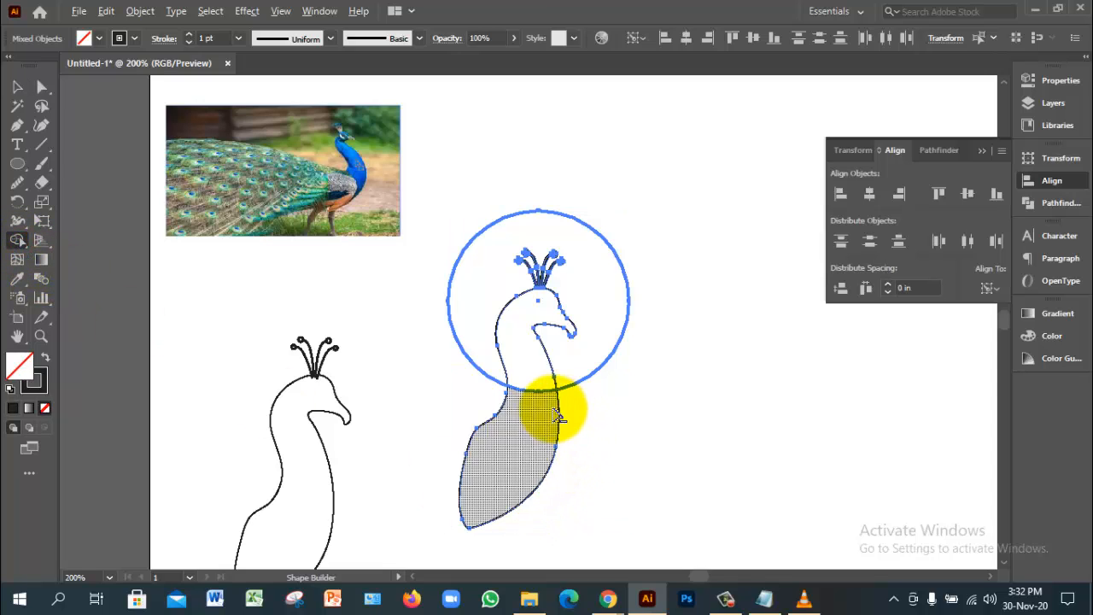
mouse_move(466, 418)
mouse_down()
mouse_move(525, 393)
mouse_move(532, 402)
mouse_up()
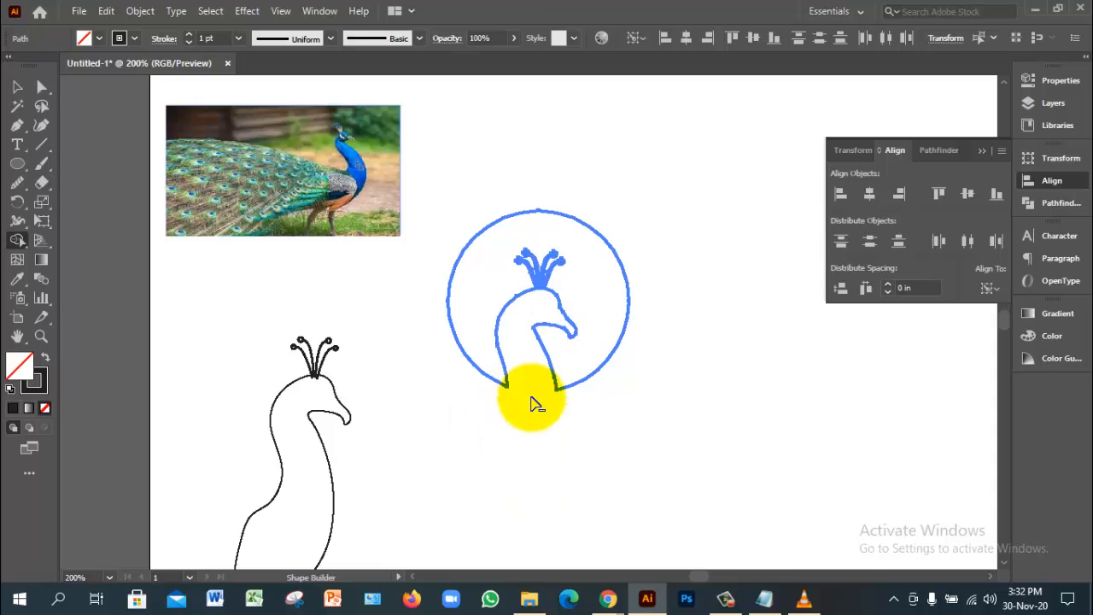
click(14, 88)
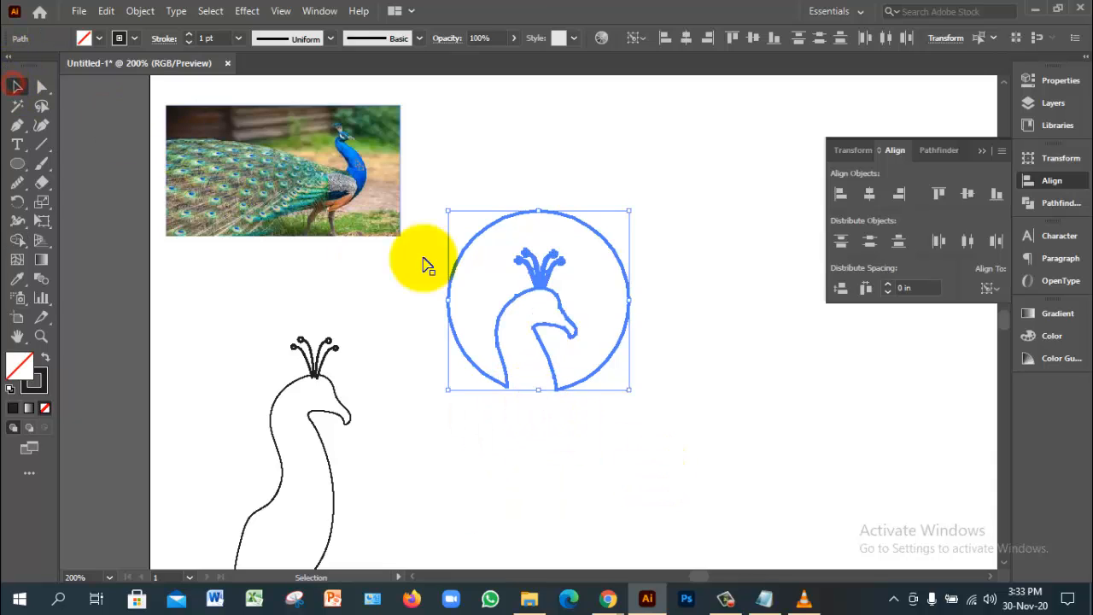
click(705, 441)
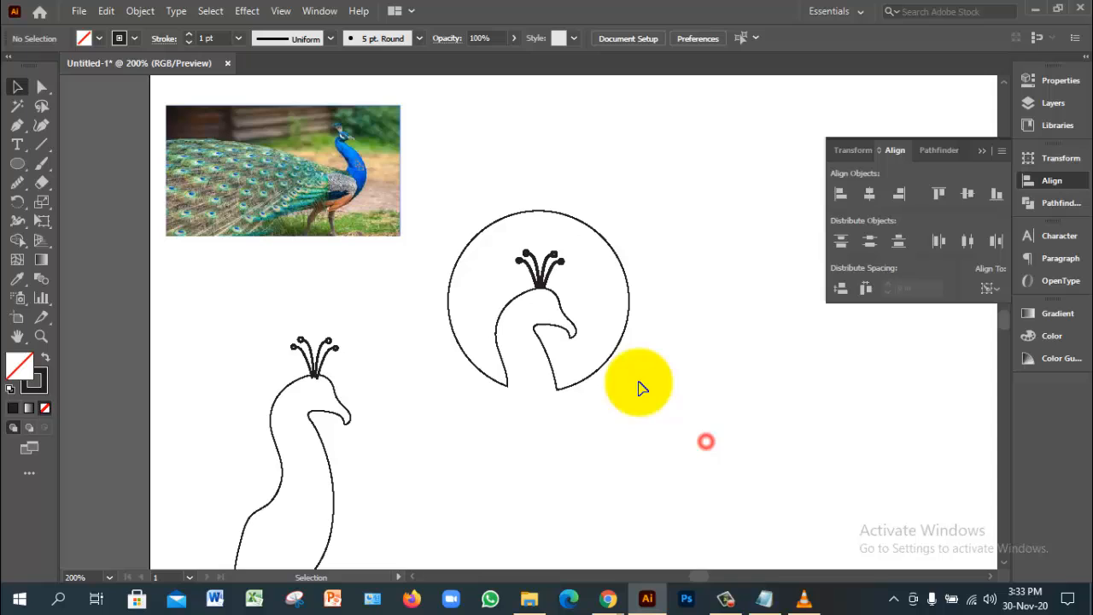
Swap the fill and stroke of the cut-out circle so it is solid black without an outline, and deselect it
click(630, 317)
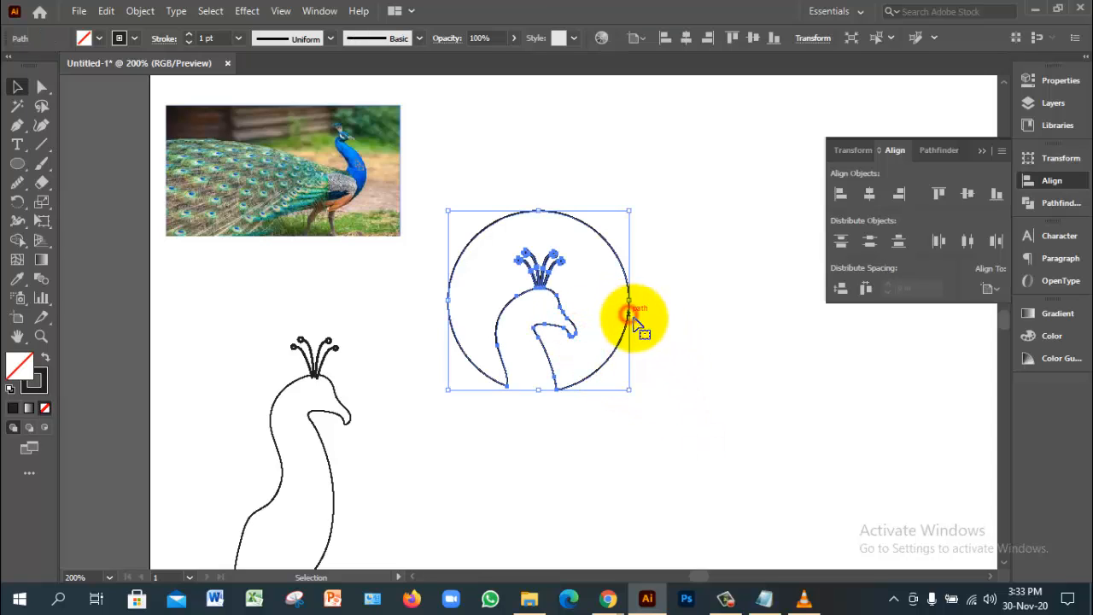
click(47, 357)
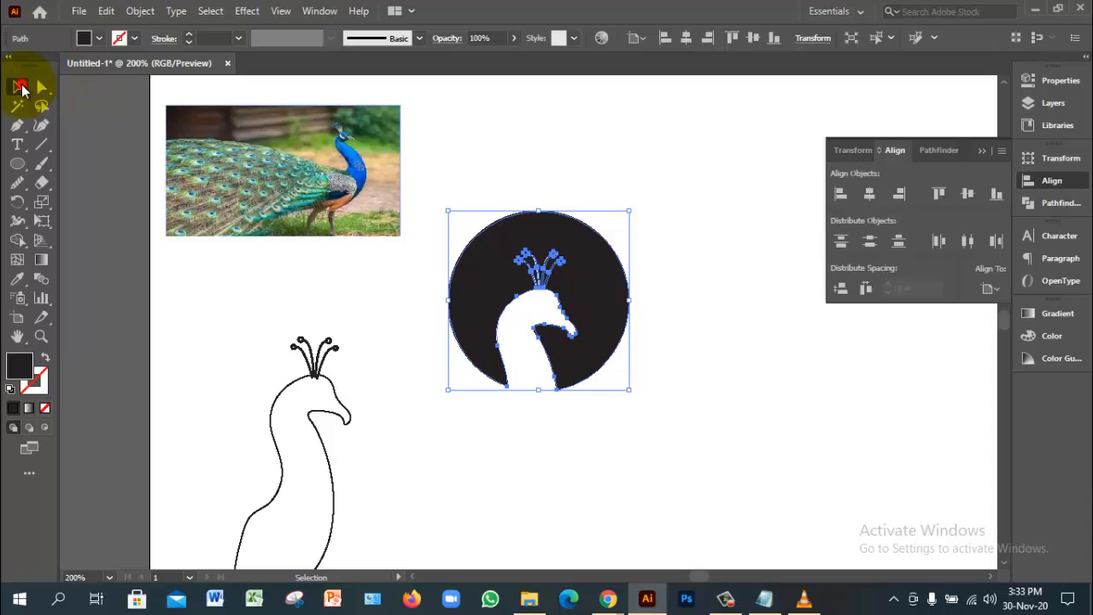
click(778, 495)
click(773, 381)
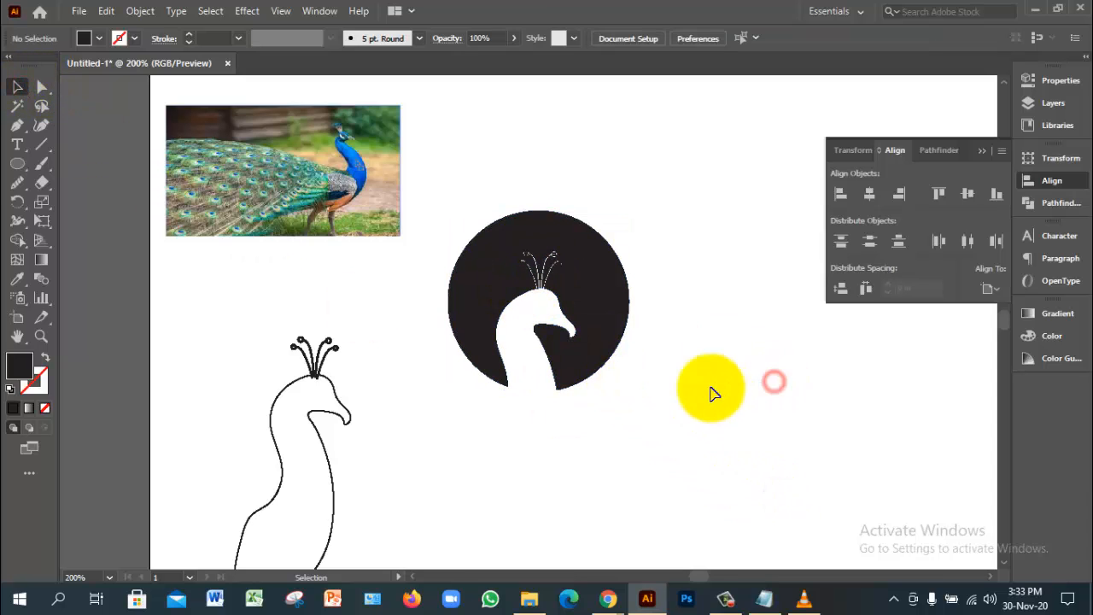
click(675, 441)
Inspect the peacock cut-out in the black circle up close, especially the ringed crest feathers and the head
click(566, 306)
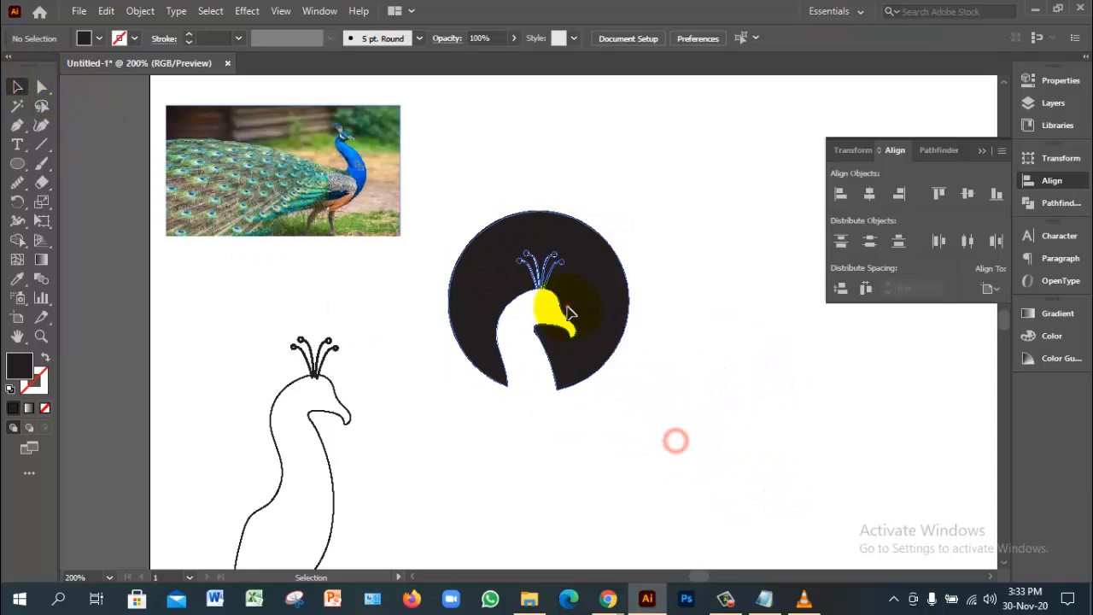
click(713, 378)
key(z)
click(571, 361)
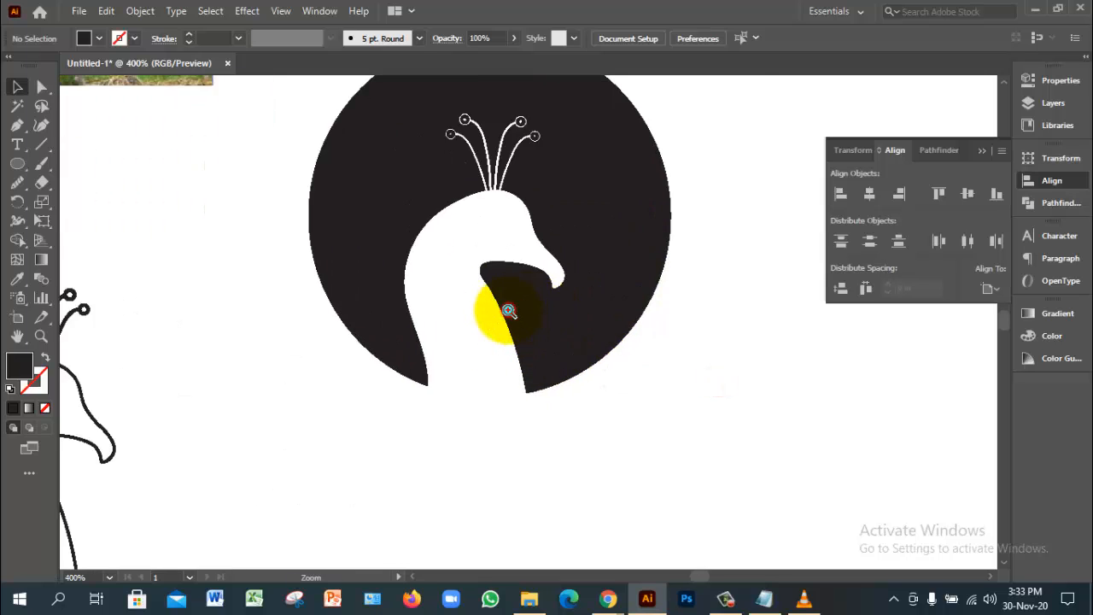
click(508, 311)
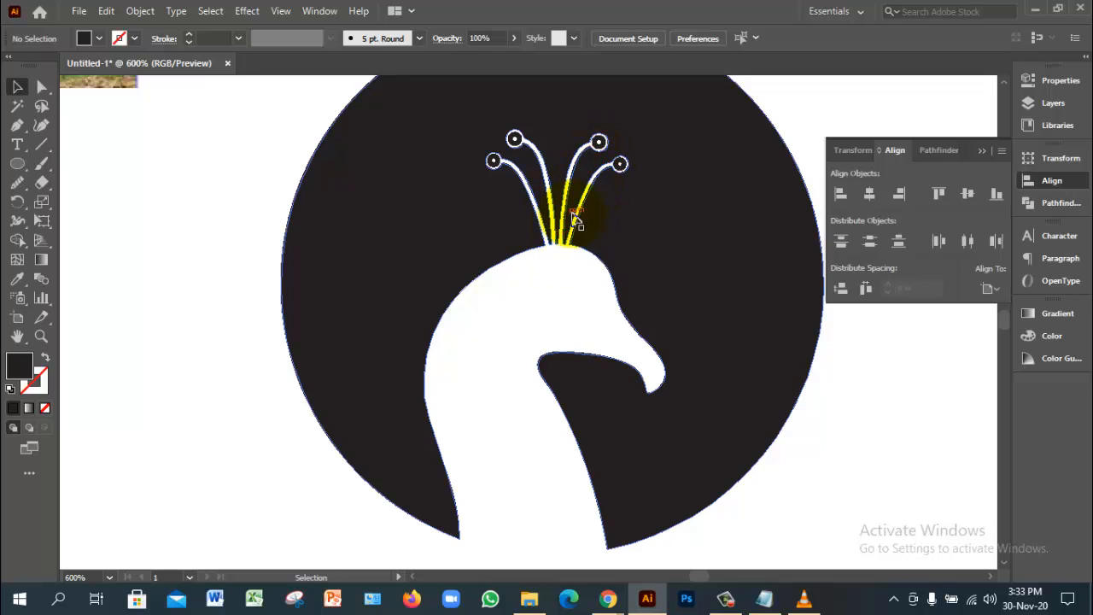
click(835, 417)
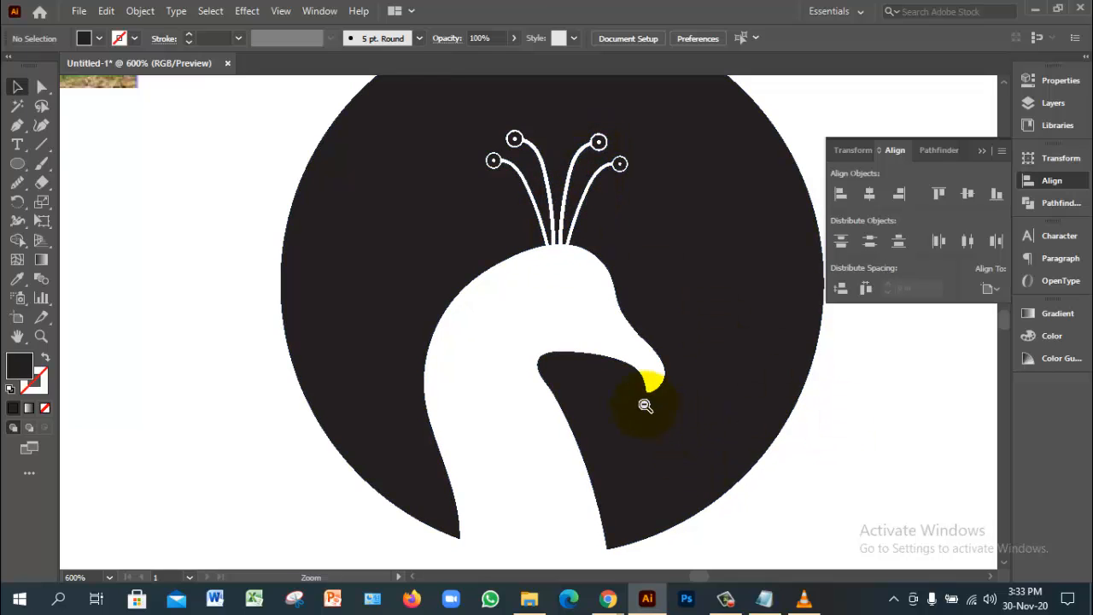
Inspect the peacock head cut-out in the dark circle and its anchor points at several magnifications
ctrl+alt+click(645, 405)
ctrl+alt+click(654, 400)
drag(415, 236, 582, 356)
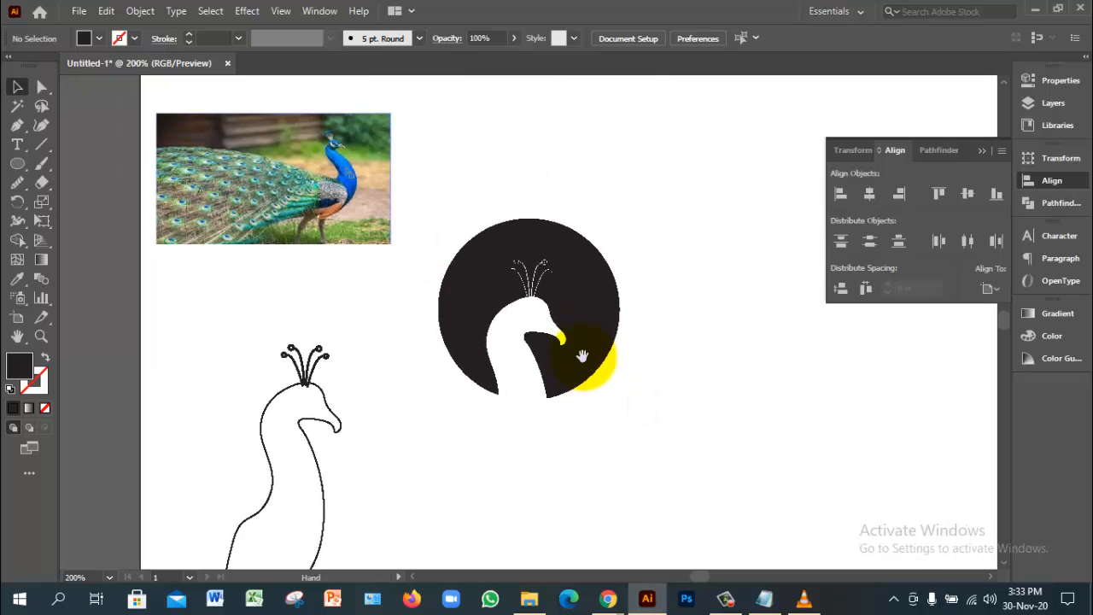
click(719, 415)
click(656, 423)
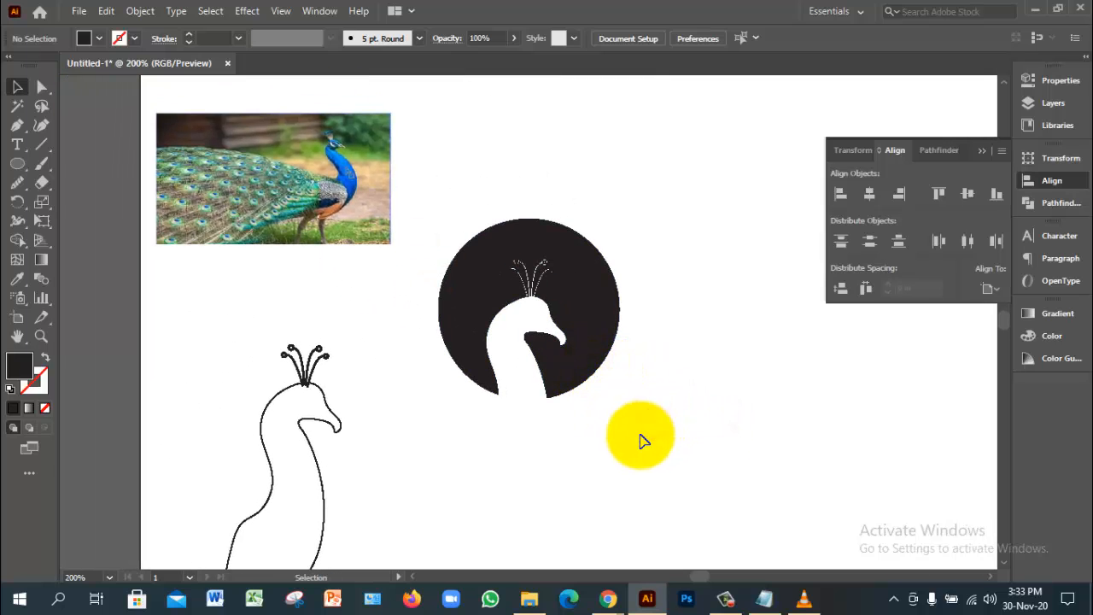
ctrl+click(552, 358)
drag(509, 300, 640, 387)
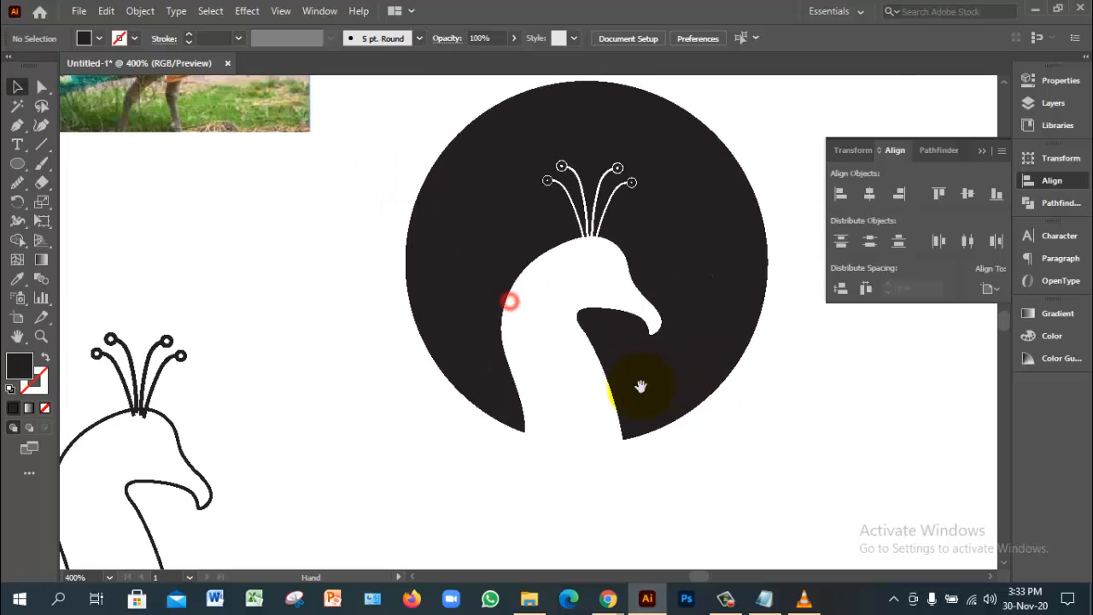
click(634, 296)
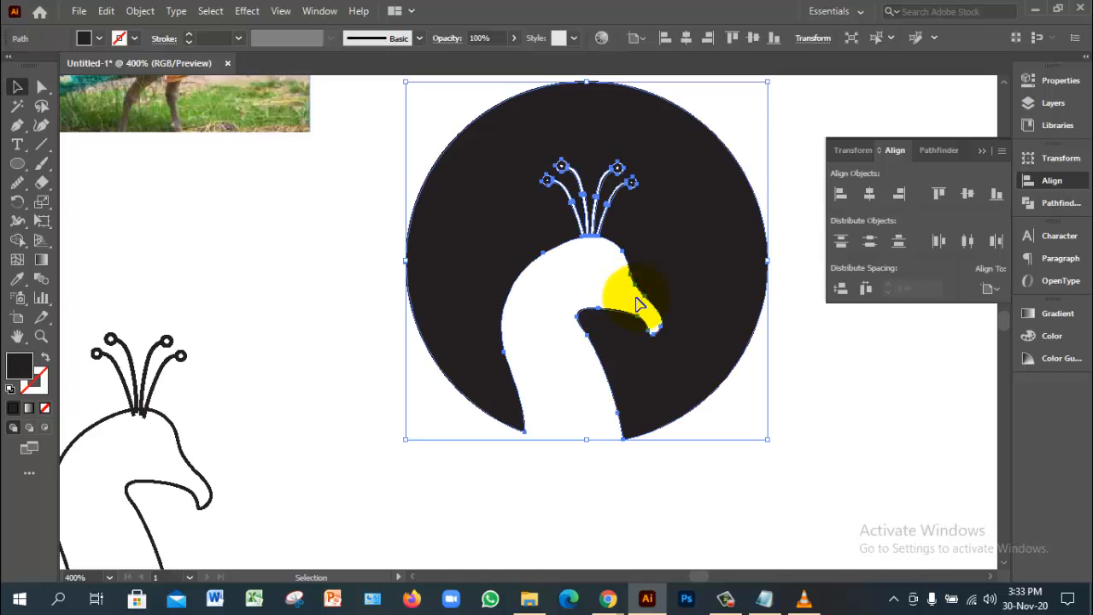
click(845, 431)
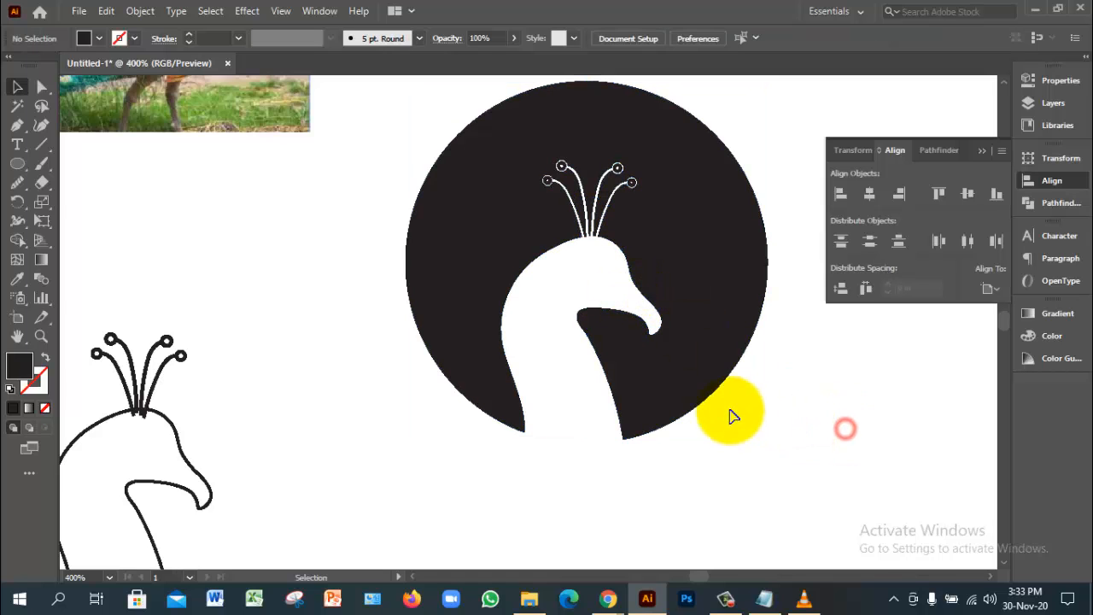
ctrl+alt+click(605, 405)
ctrl+alt+click(604, 405)
drag(490, 228, 600, 321)
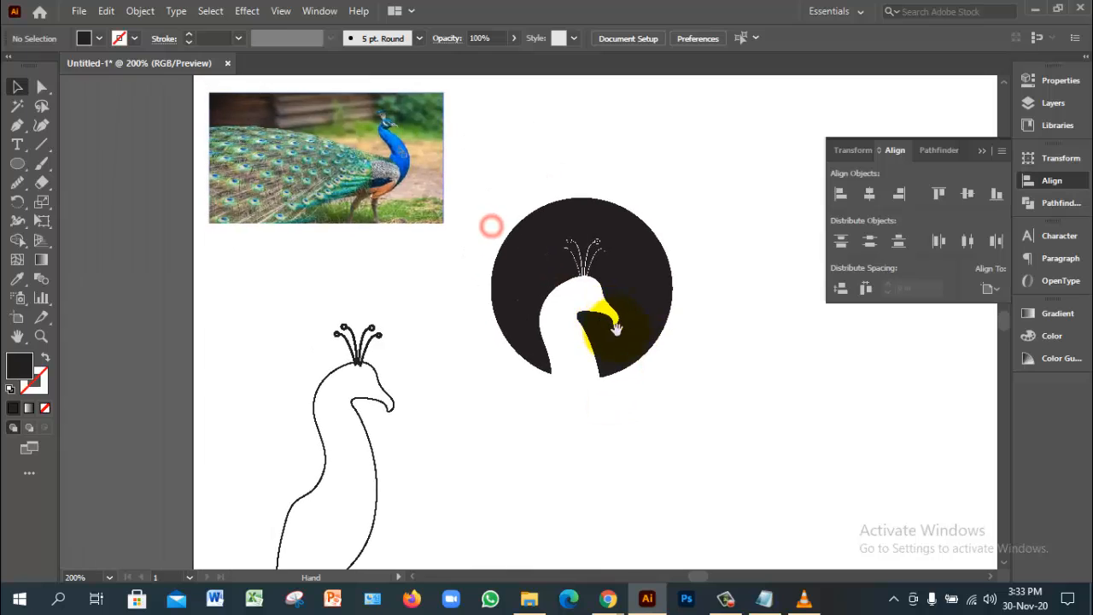
ctrl+click(584, 309)
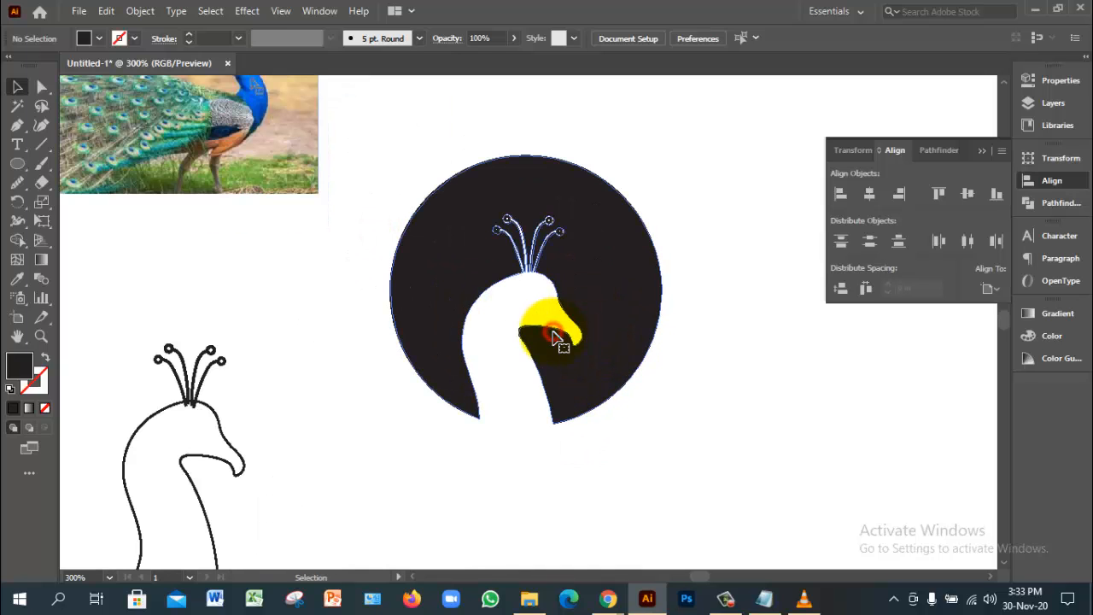
click(553, 338)
key(a)
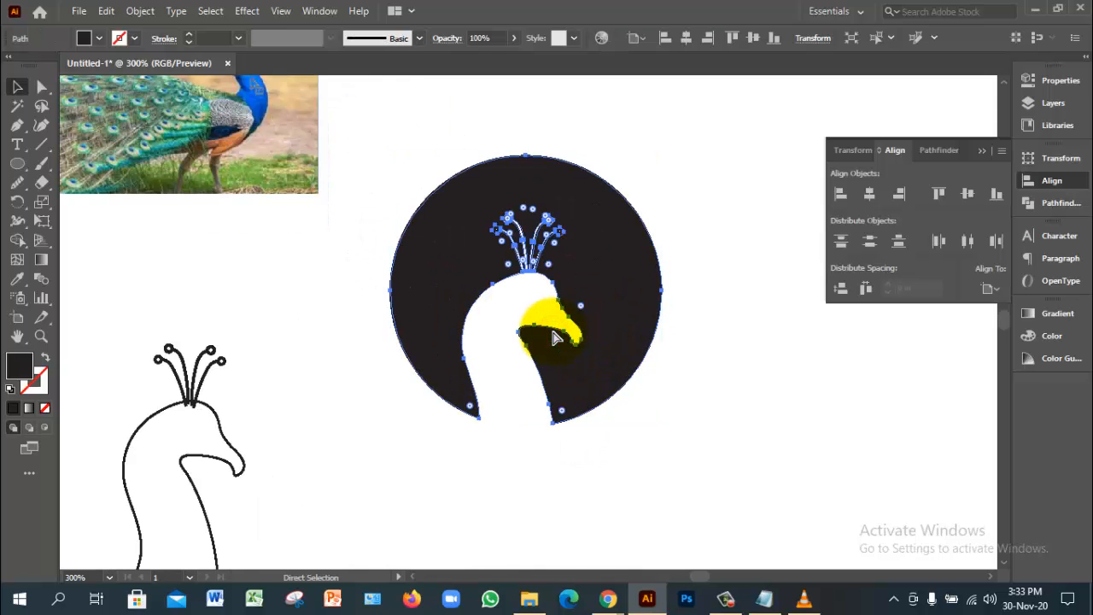
key(v)
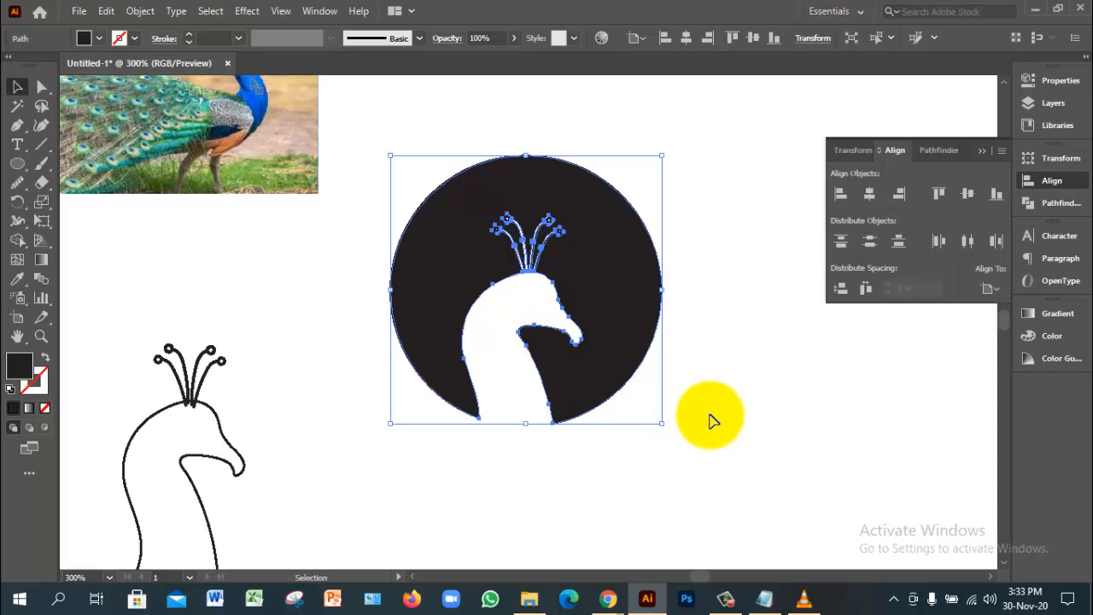
click(724, 419)
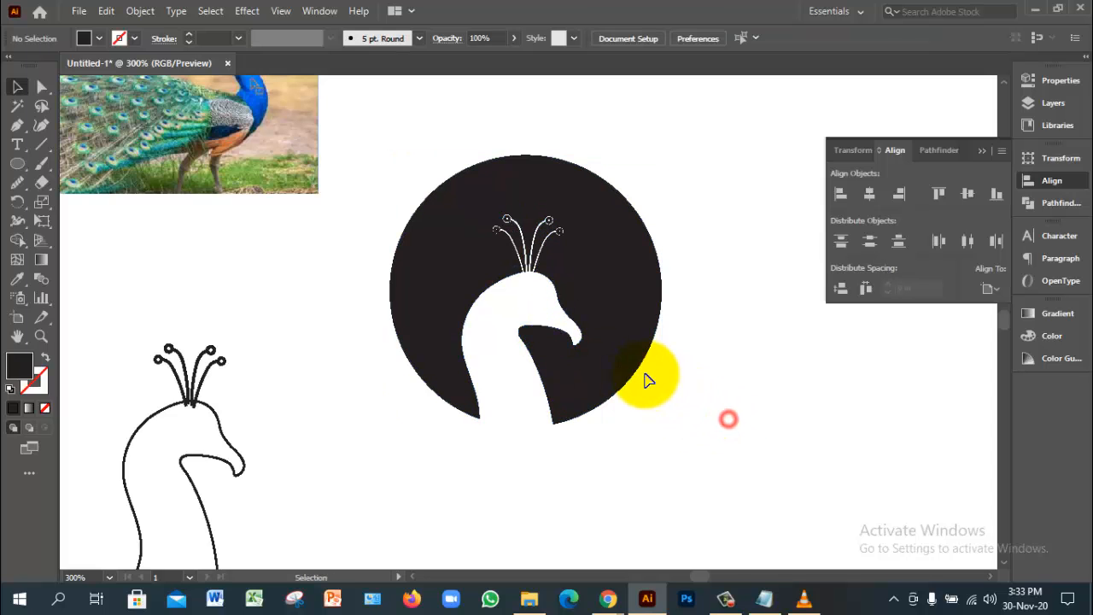
Draw a small dark filled circle in the empty area beside the outlined peacock's crest
click(17, 165)
click(87, 205)
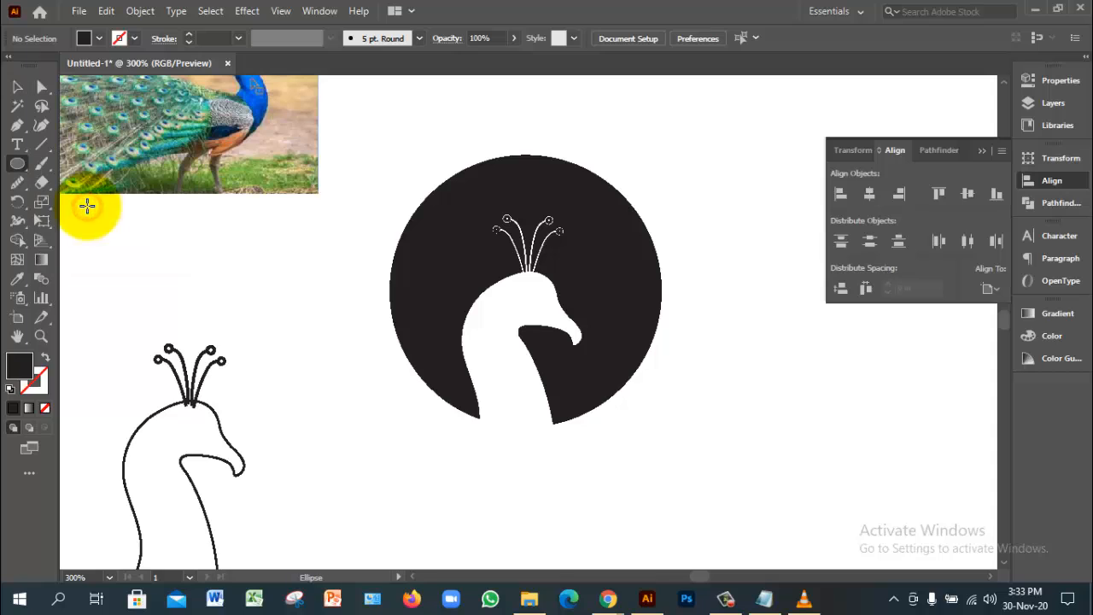
drag(316, 367, 322, 376)
click(16, 89)
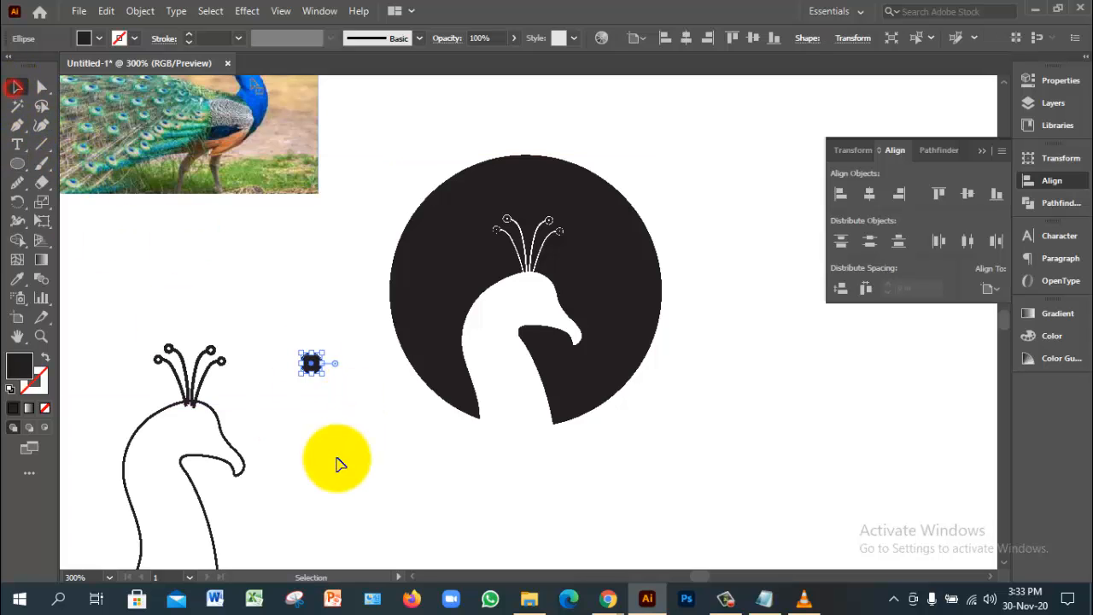
click(142, 11)
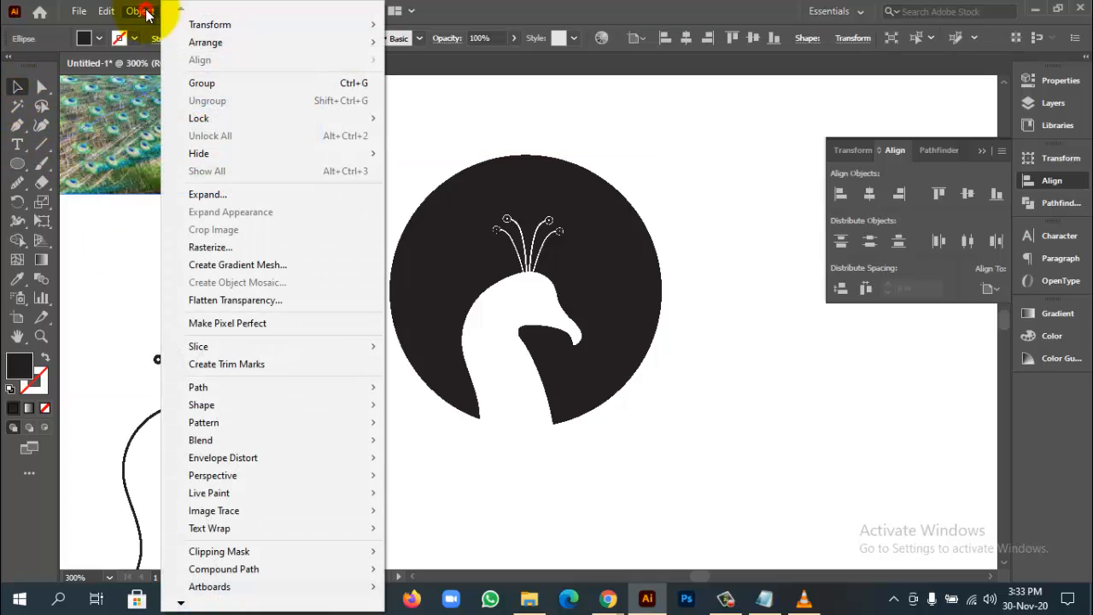
click(248, 194)
click(327, 395)
Place the small dark circle on the white peacock head as its eye and scale it down slightly
drag(313, 364, 545, 305)
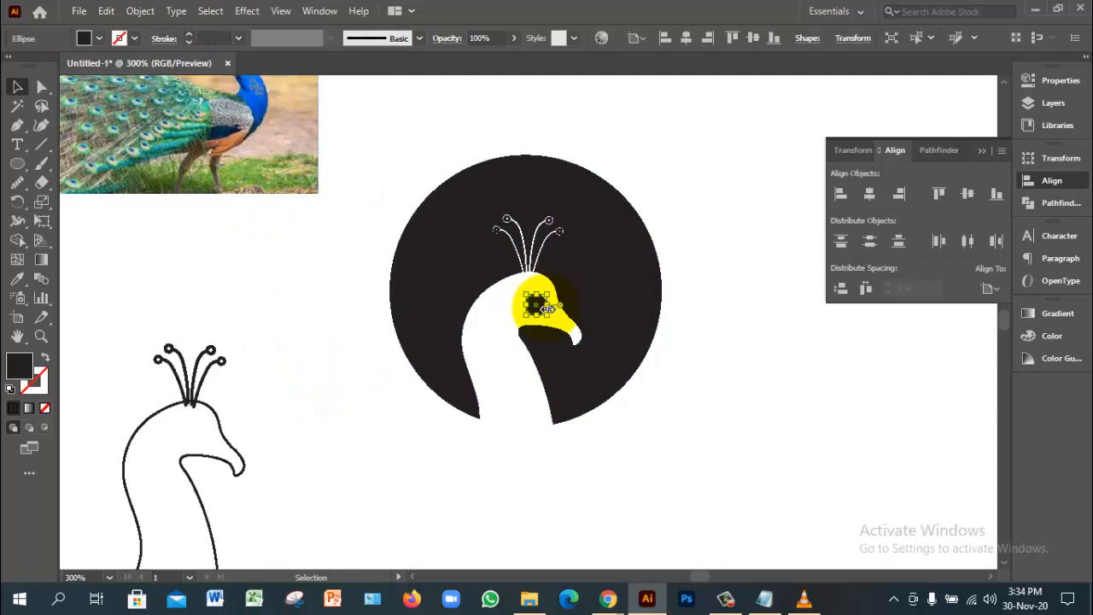
click(707, 402)
scroll(546, 357, up, 2)
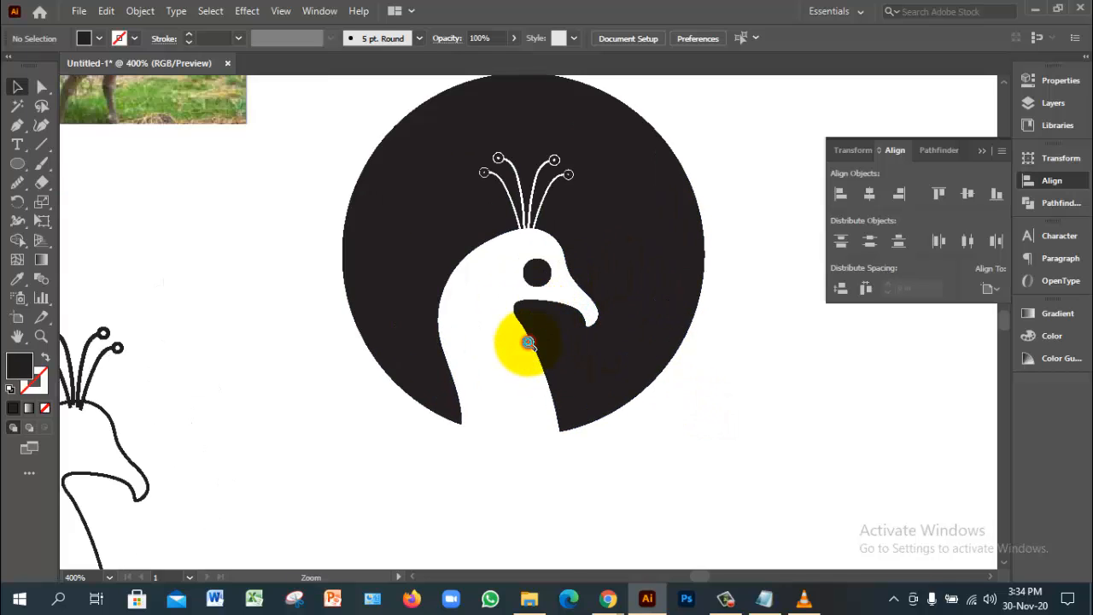
click(541, 224)
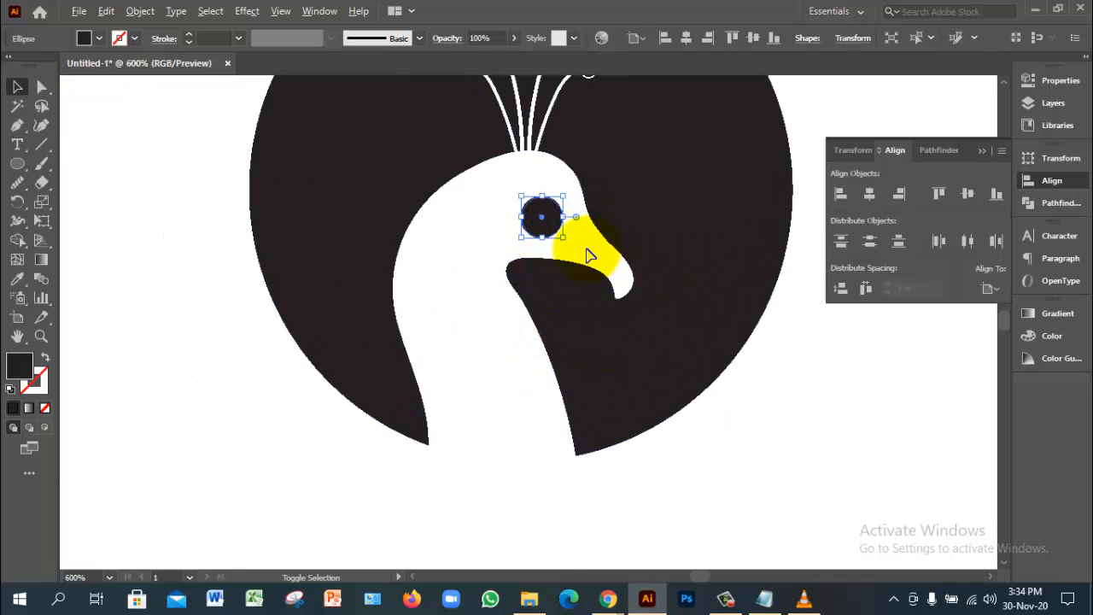
drag(565, 238, 544, 212)
click(789, 392)
Unite the eye with the dark circular peacock emblem into one shape and check that they select together
ctrl+alt+click(648, 345)
ctrl+alt+click(648, 346)
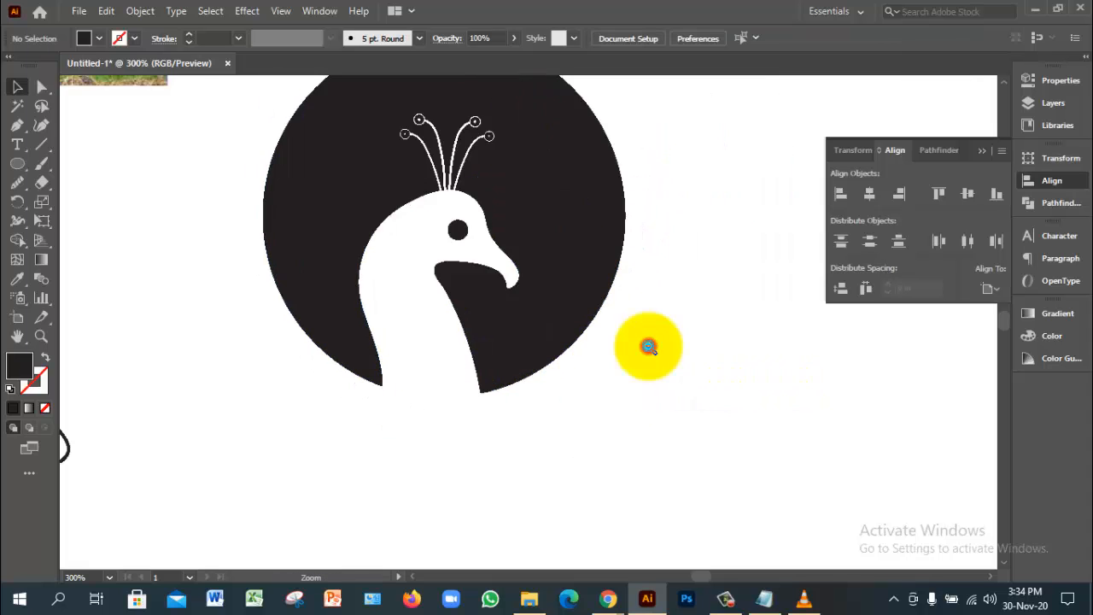
ctrl+alt+click(648, 345)
ctrl+alt+click(648, 345)
drag(371, 251, 725, 391)
drag(395, 211, 546, 386)
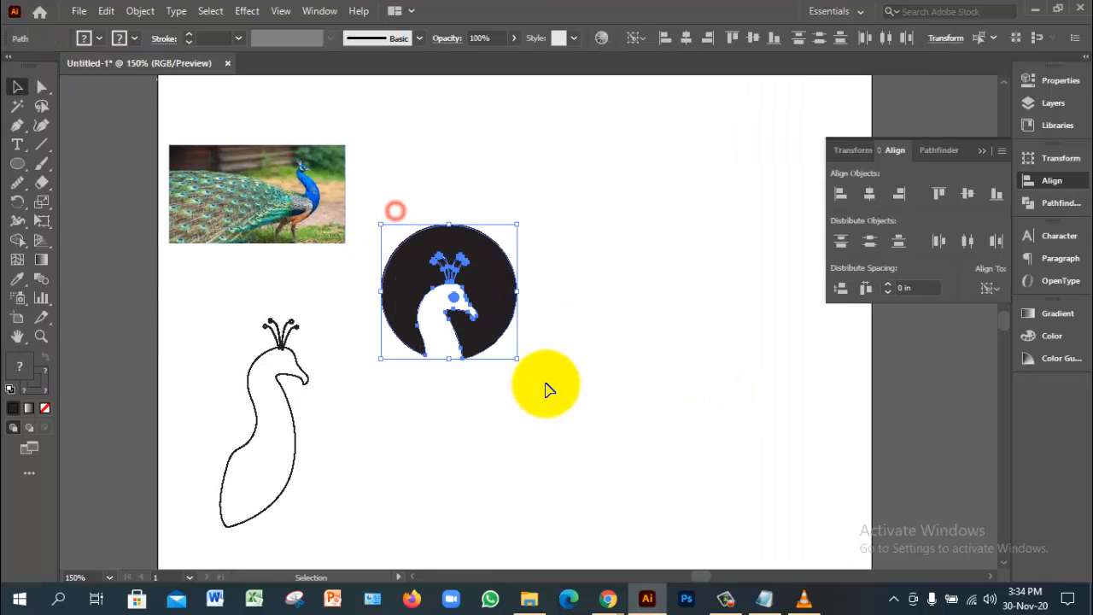
click(938, 157)
click(656, 301)
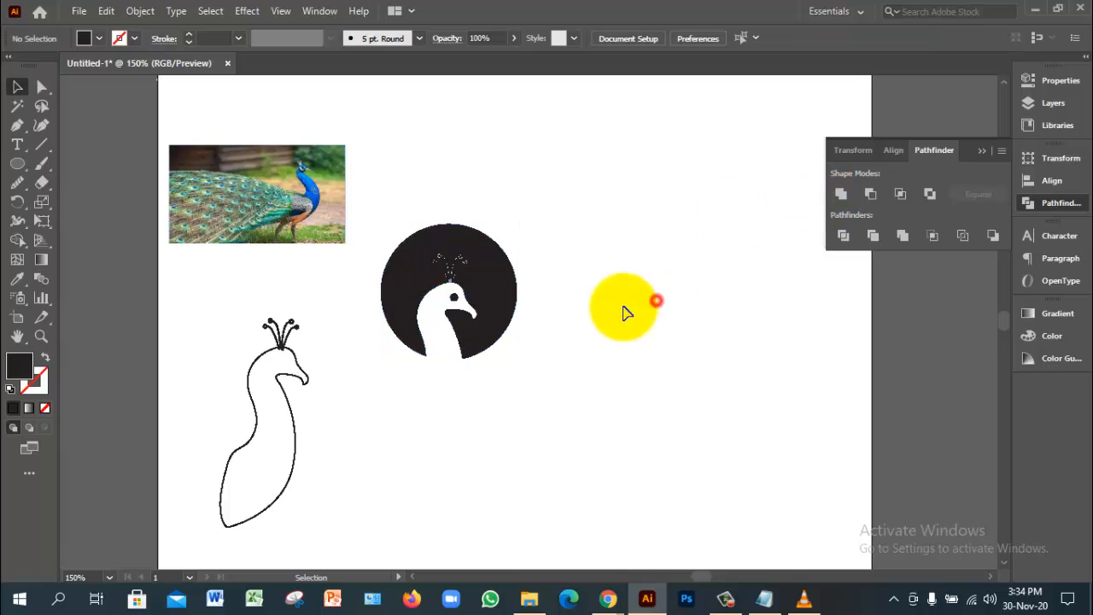
click(454, 299)
click(586, 321)
click(512, 290)
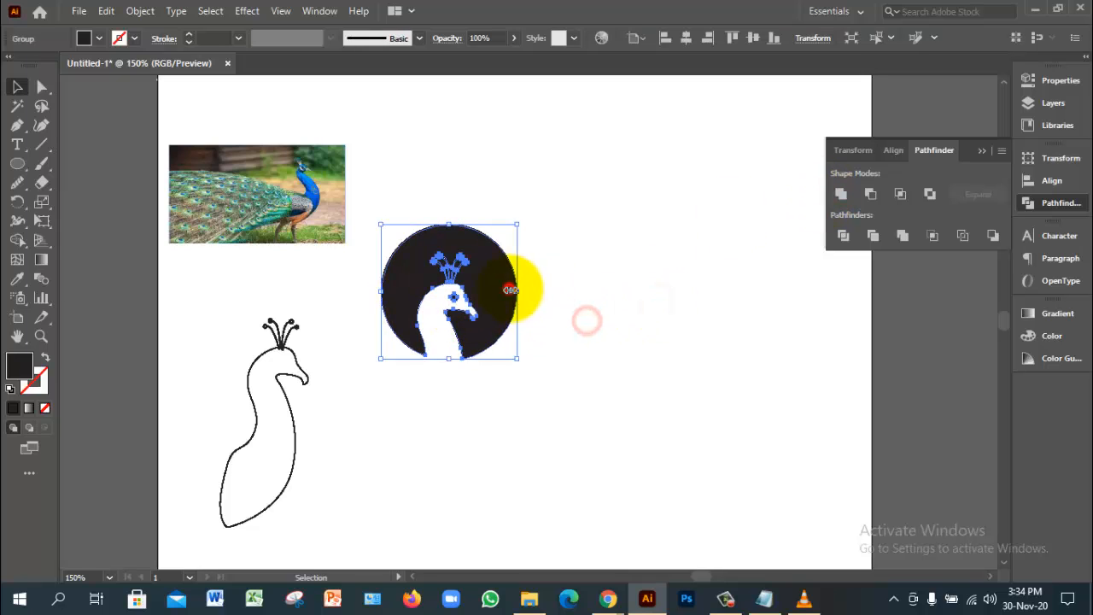
click(641, 305)
click(507, 295)
click(627, 321)
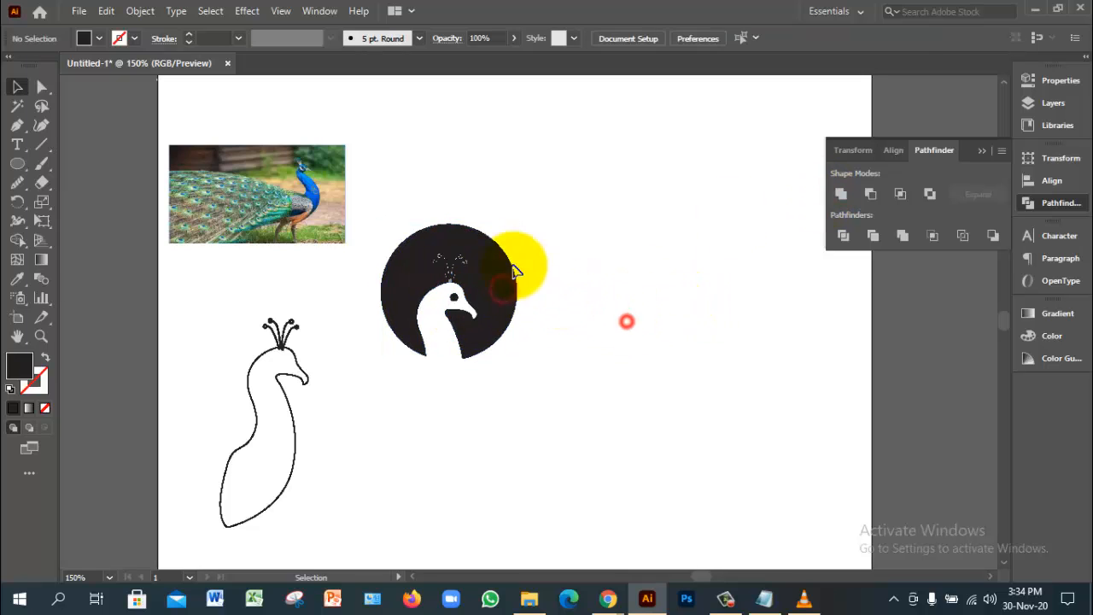
Reflect the united emblem so the peacock faces left, and move it to the right and slightly up on the artboard
drag(432, 191, 578, 370)
right_click(496, 300)
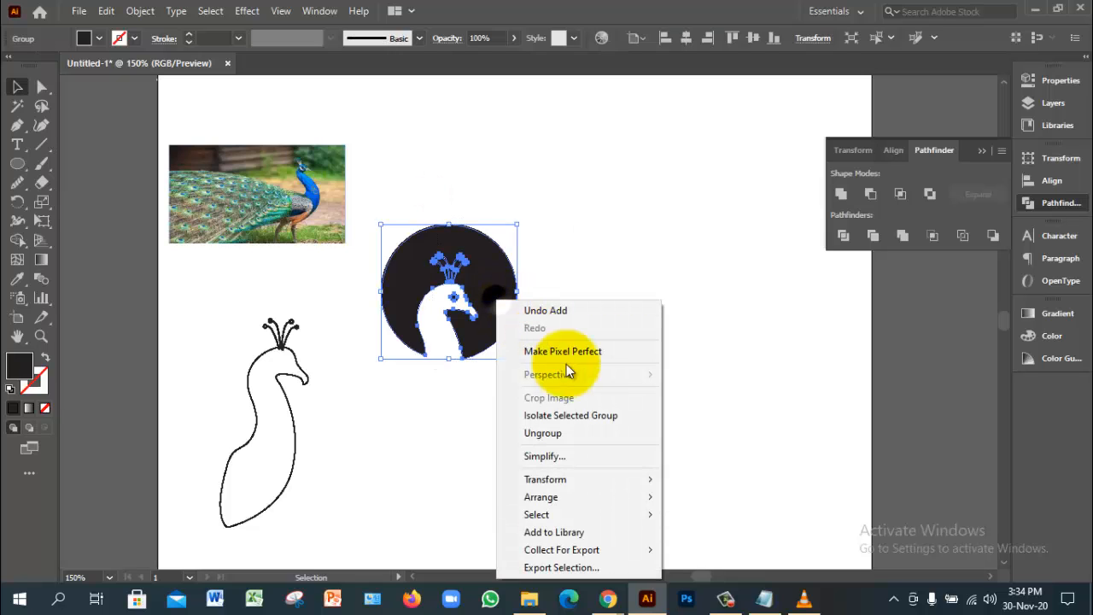
mouse_move(608, 500)
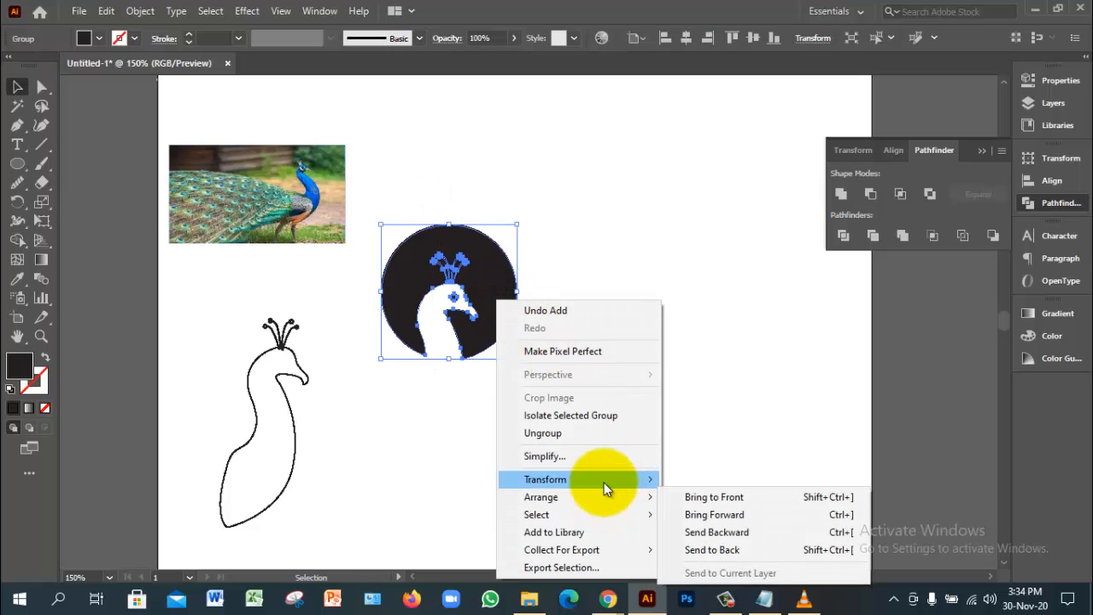
mouse_move(603, 480)
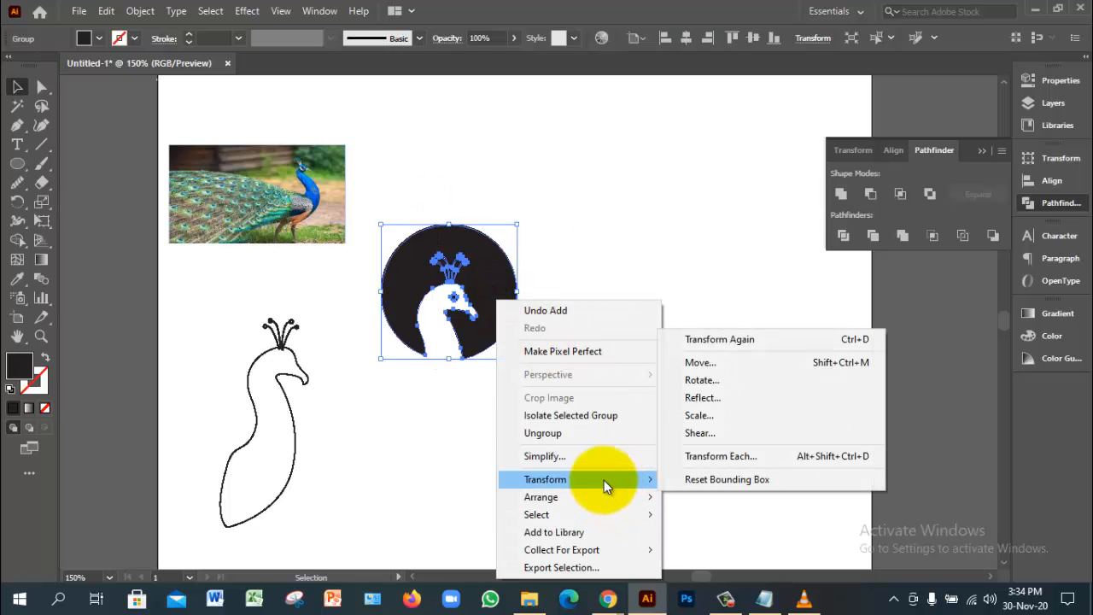
click(731, 397)
click(906, 480)
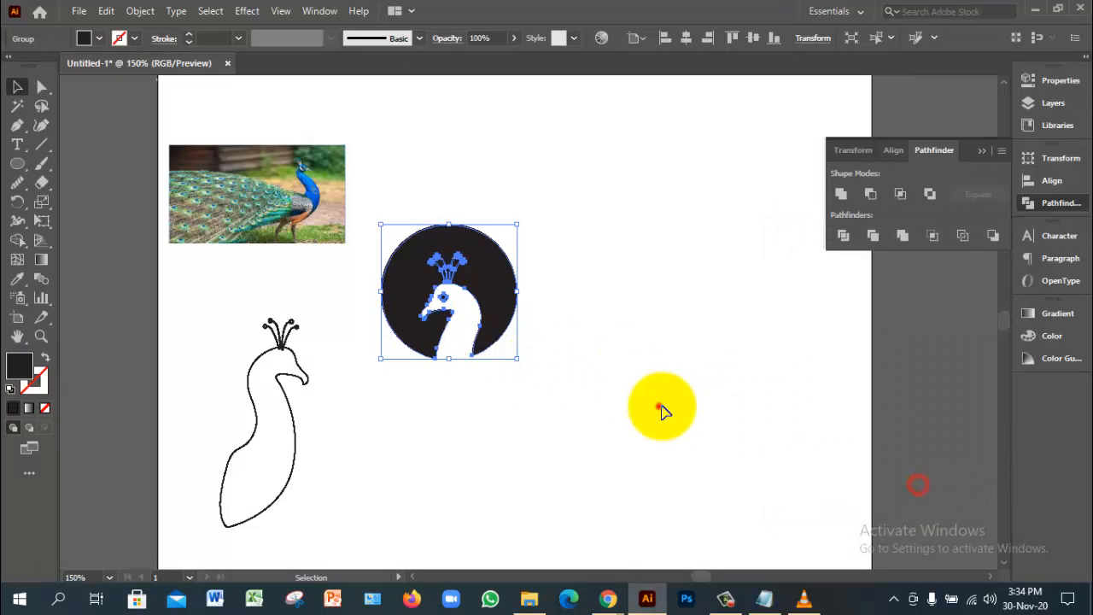
click(658, 402)
drag(484, 291, 604, 259)
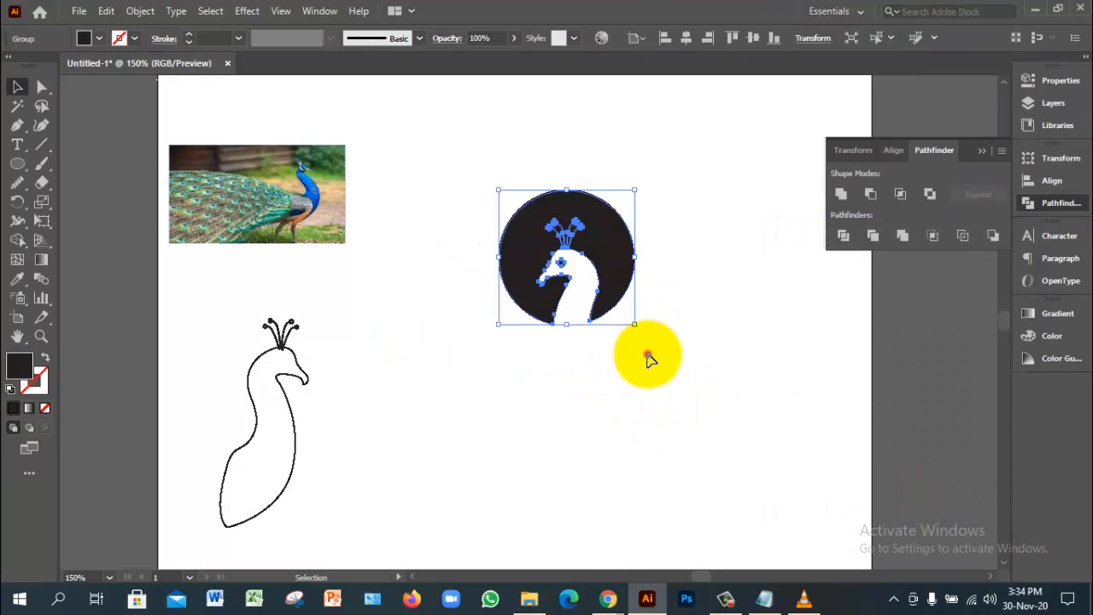
click(646, 356)
Try a light warm grey and a light greenish-grey suggested tint as the emblem's fill
click(597, 244)
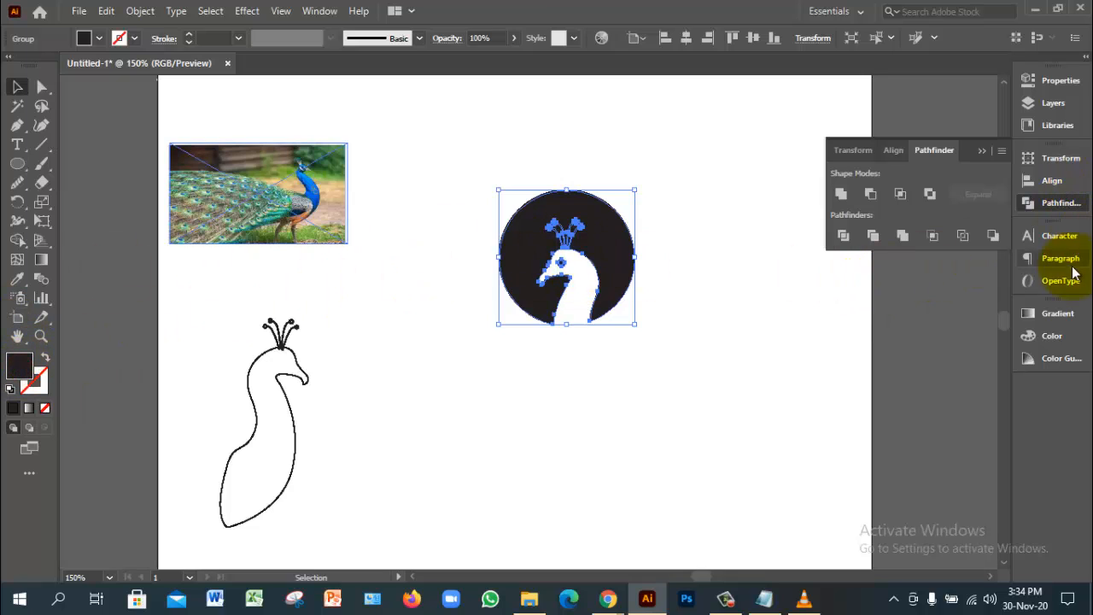
click(1052, 336)
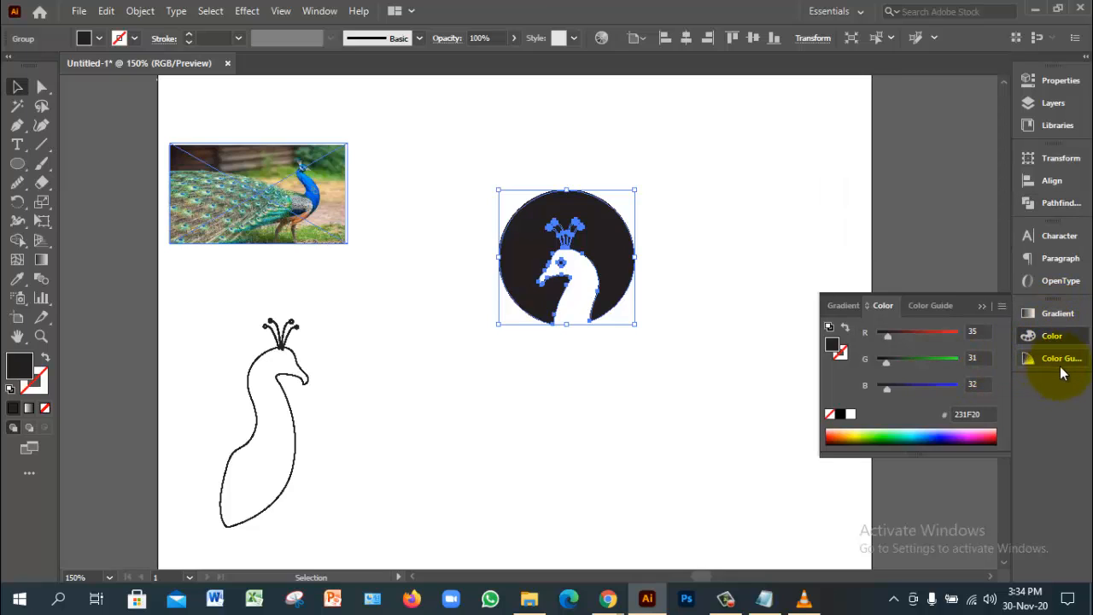
click(1062, 363)
click(976, 383)
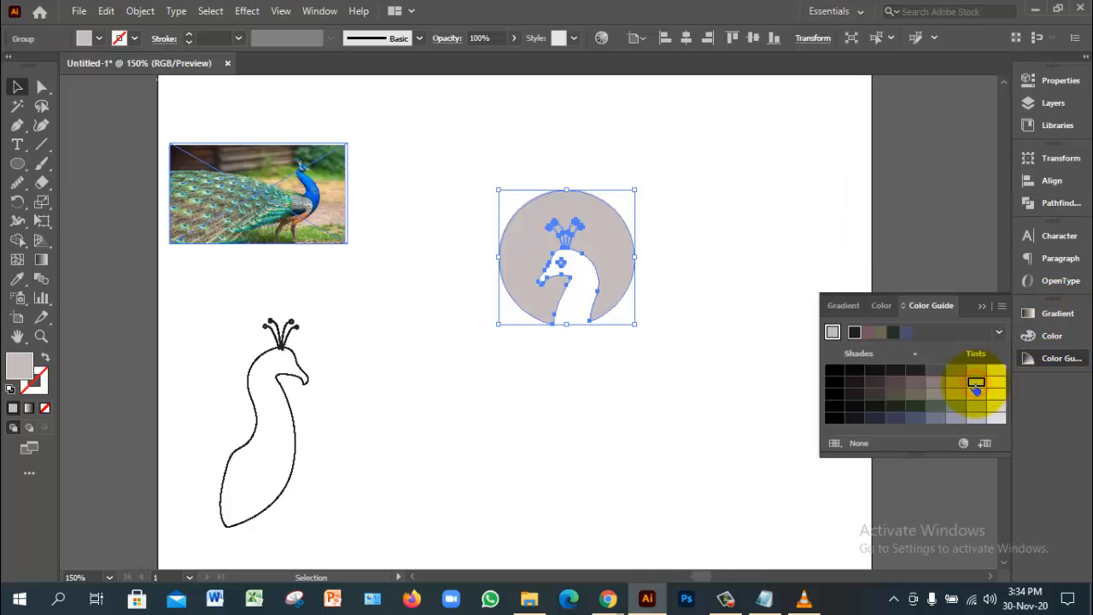
click(769, 246)
click(635, 272)
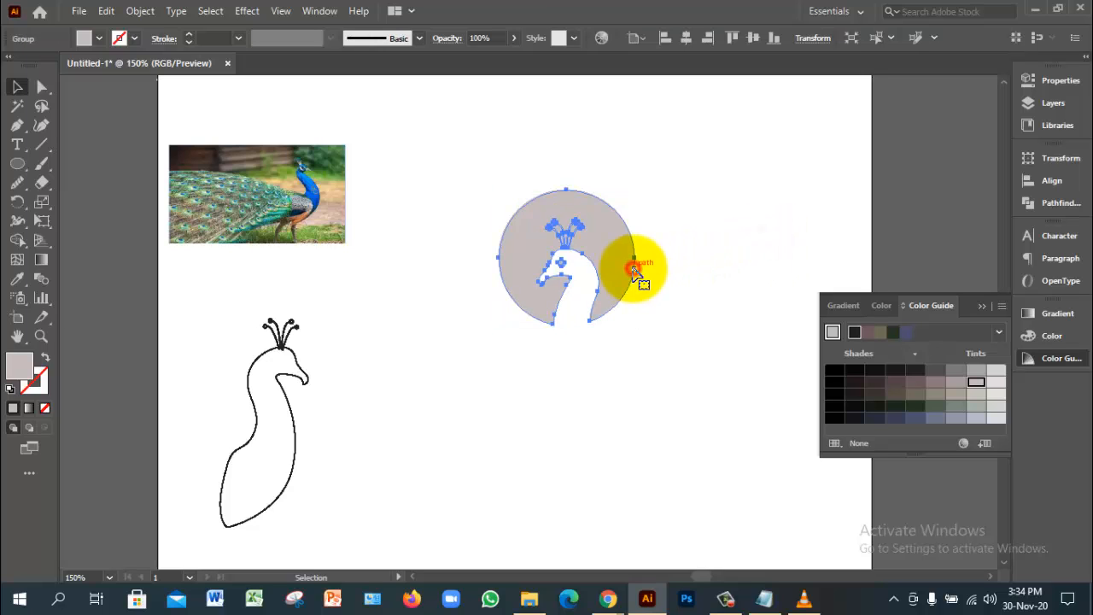
click(976, 406)
click(805, 298)
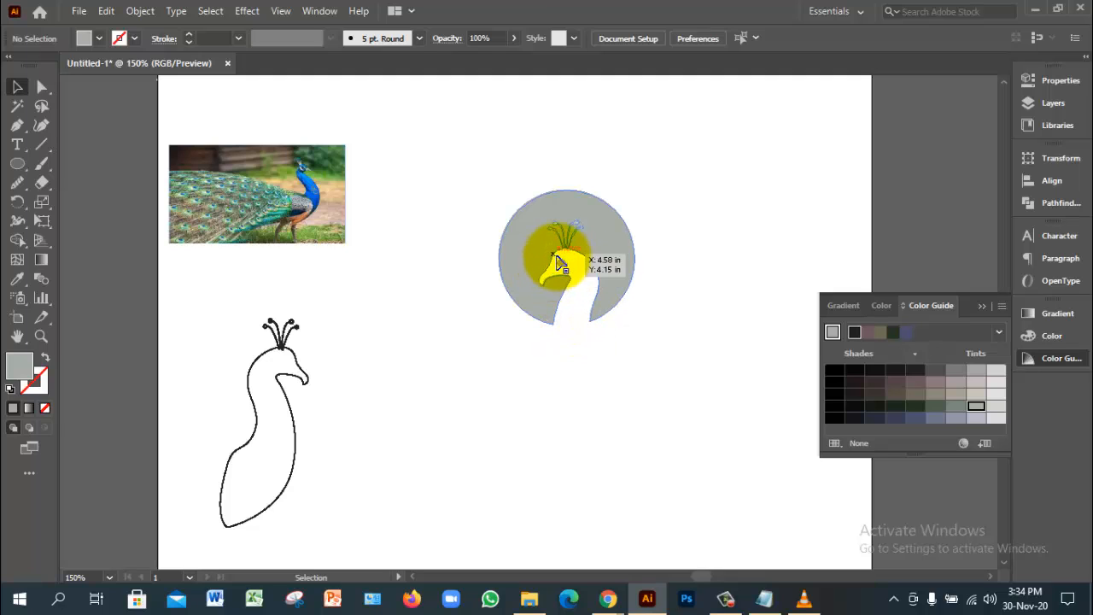
Fill the circular peacock emblem with a neutral medium-grey tint from the suggested colors
click(749, 248)
click(632, 260)
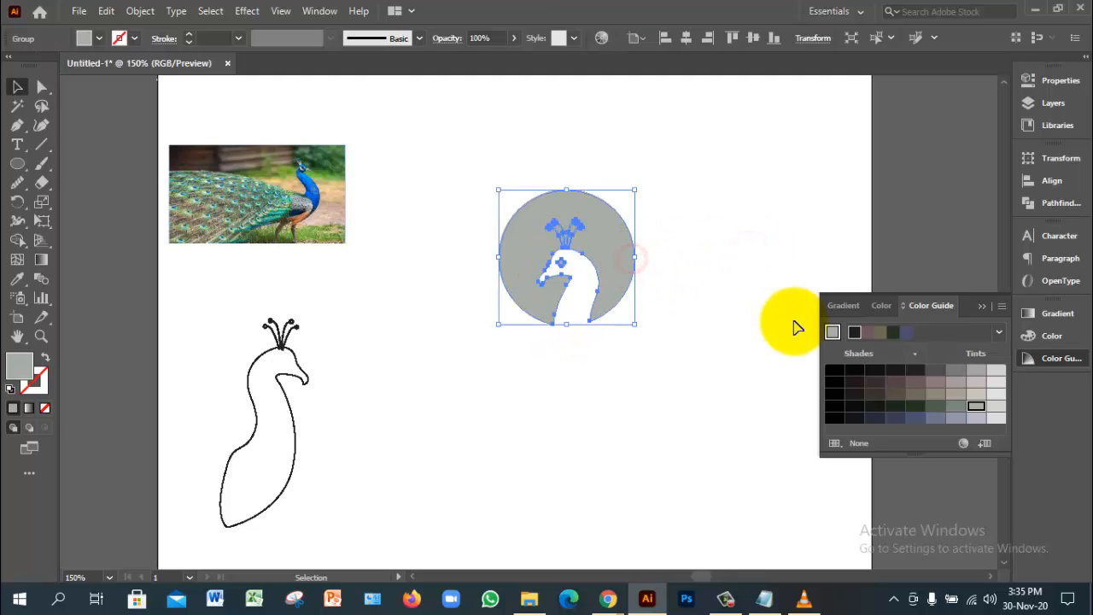
click(958, 373)
click(783, 262)
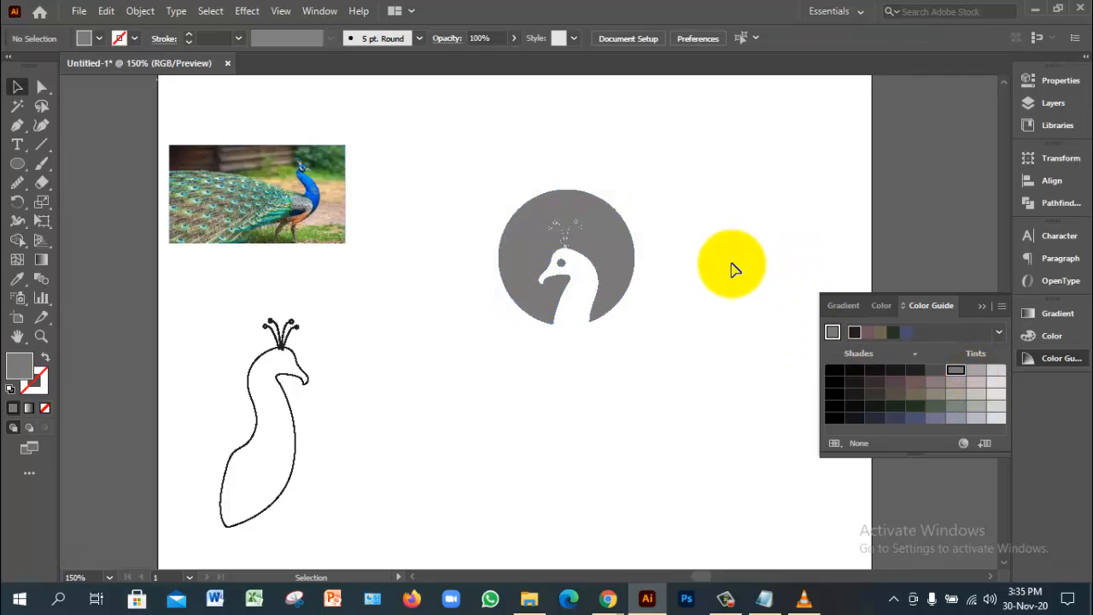
ctrl+click(572, 313)
drag(573, 241, 566, 261)
click(638, 287)
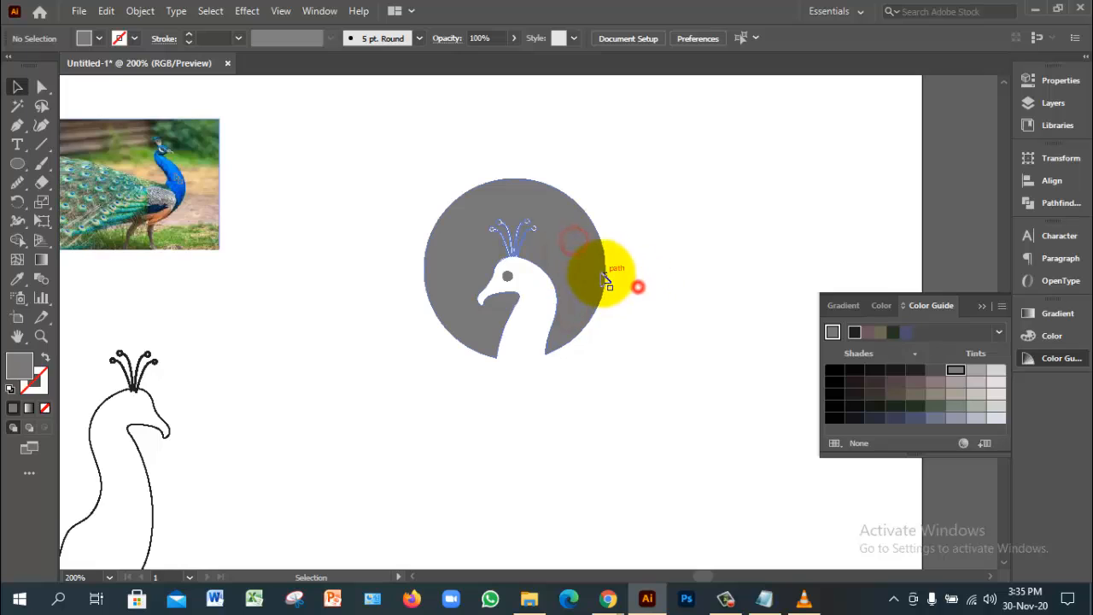
click(602, 275)
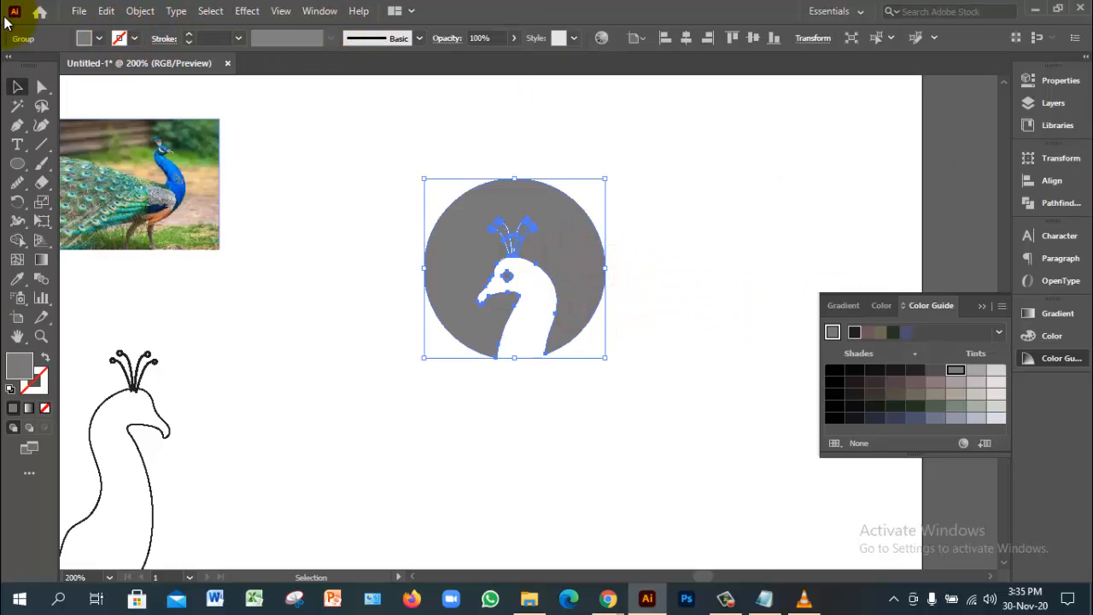
Open the Illustrator file Untitled-1 from the class-28 folder inside Tangail GD-9 on the Desktop
click(76, 17)
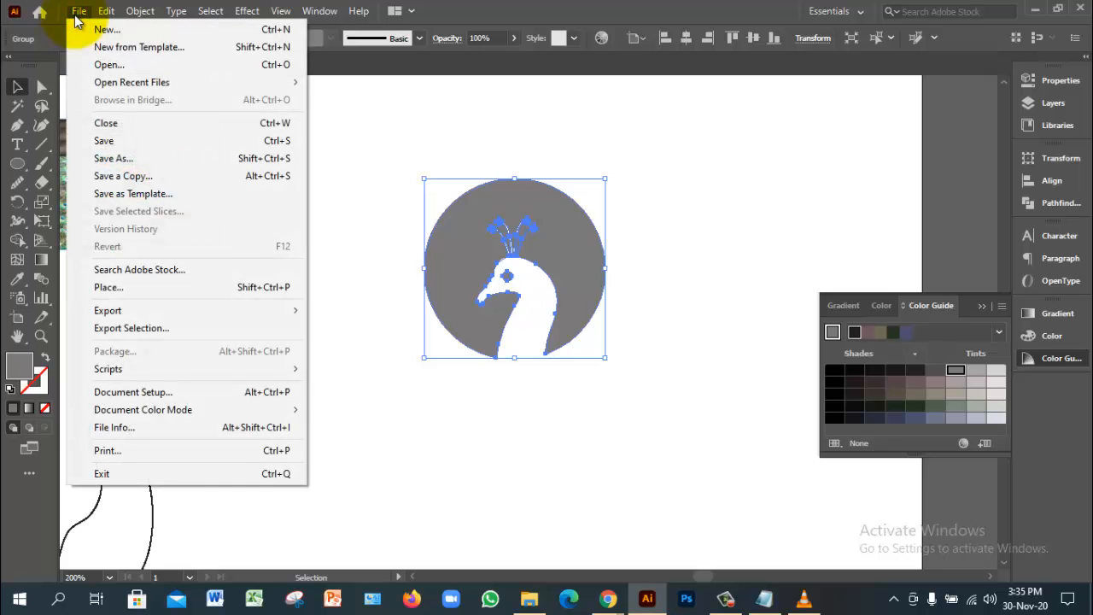
click(86, 64)
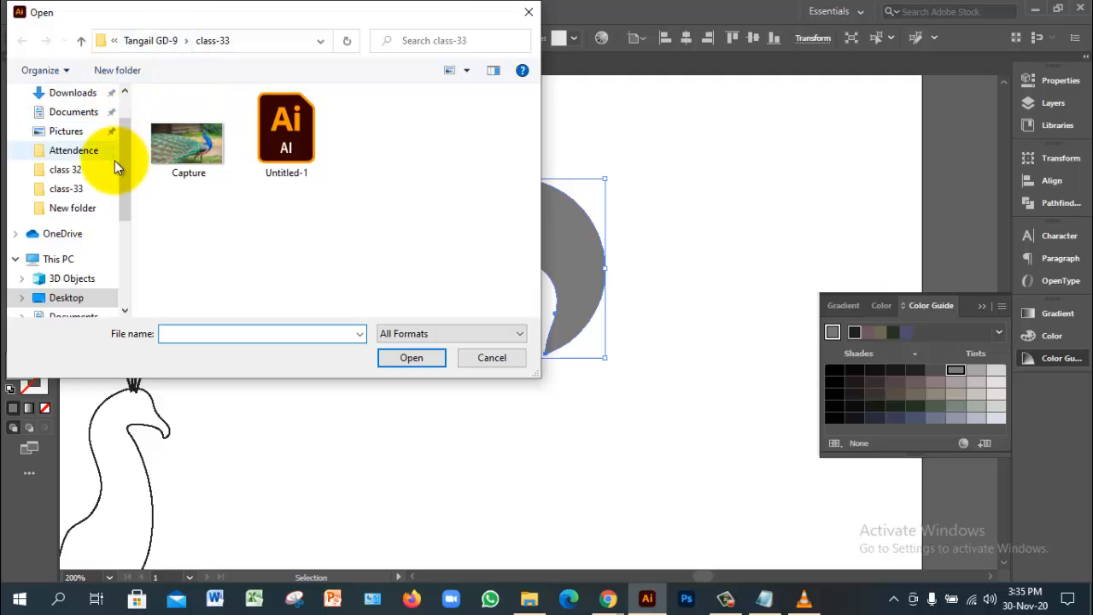
scroll(127, 167, up, 3)
click(82, 130)
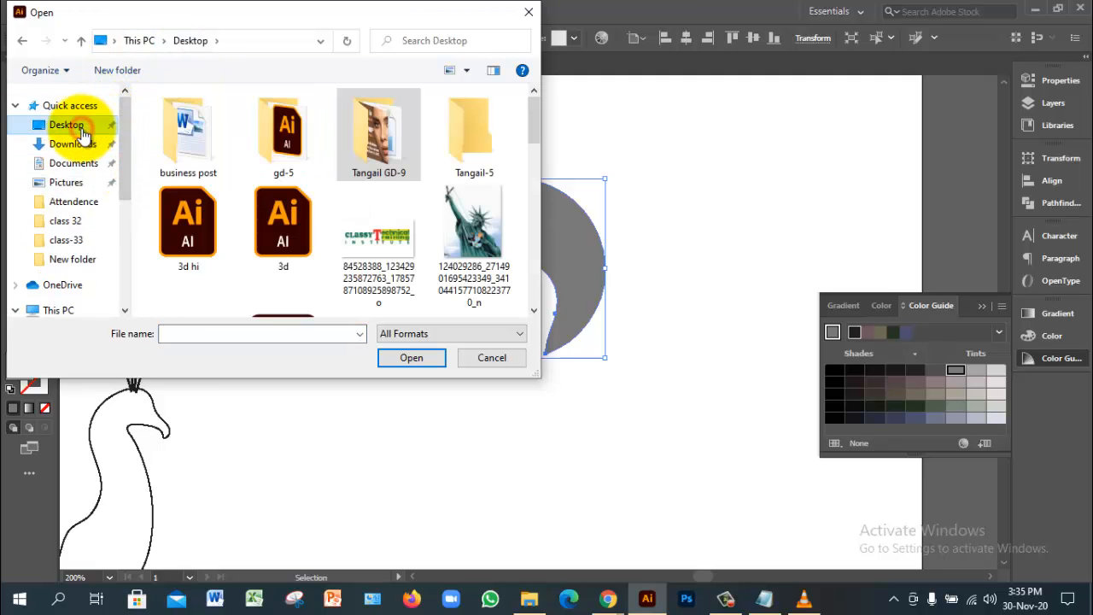
double_click(401, 140)
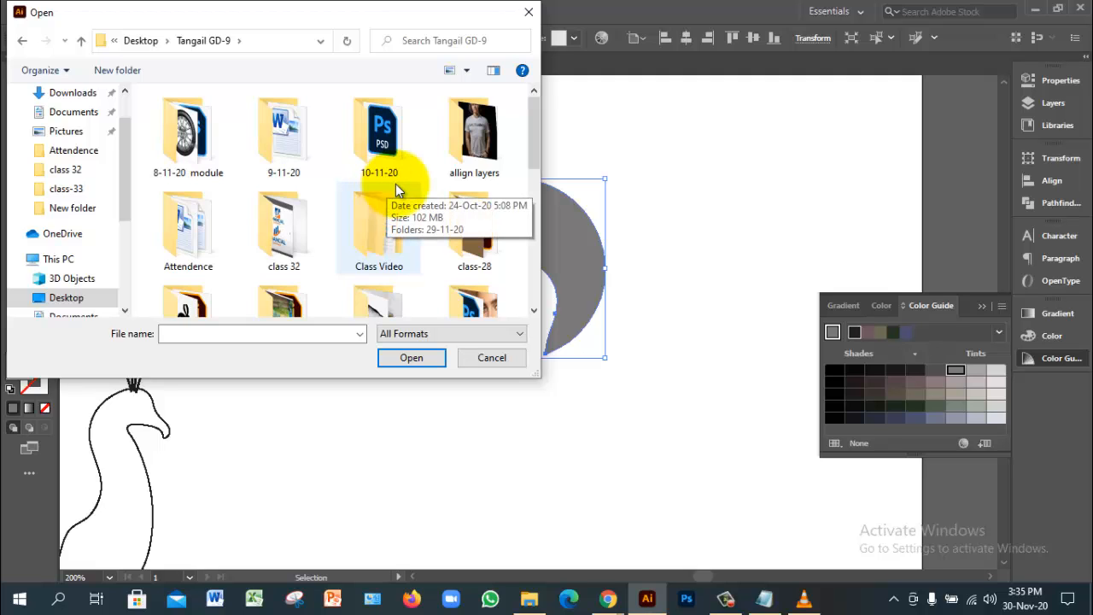
scroll(534, 159, down, 1)
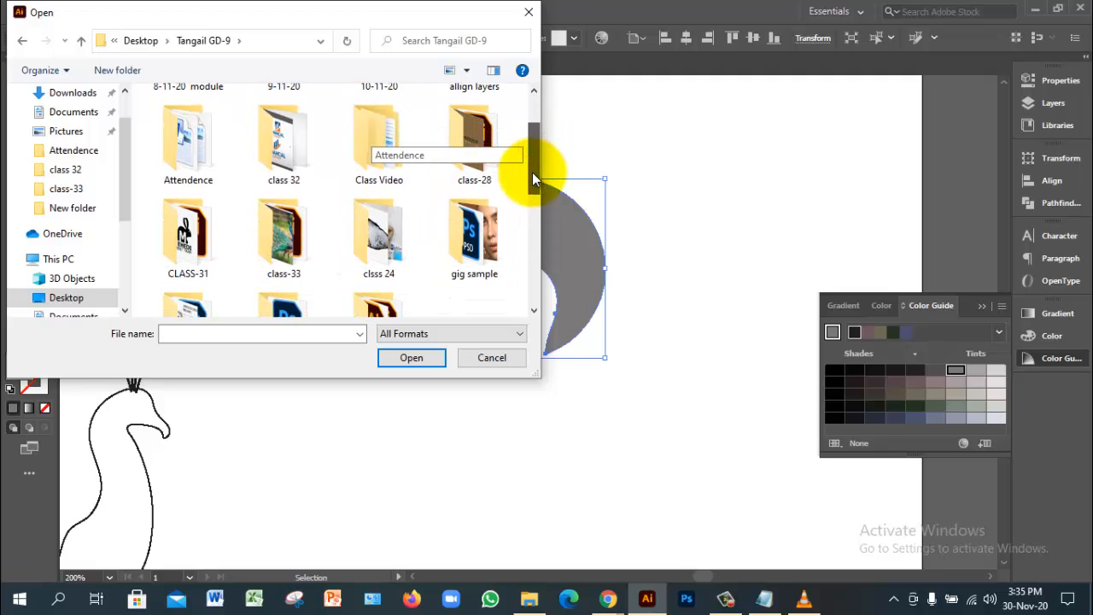
scroll(504, 171, down, 3)
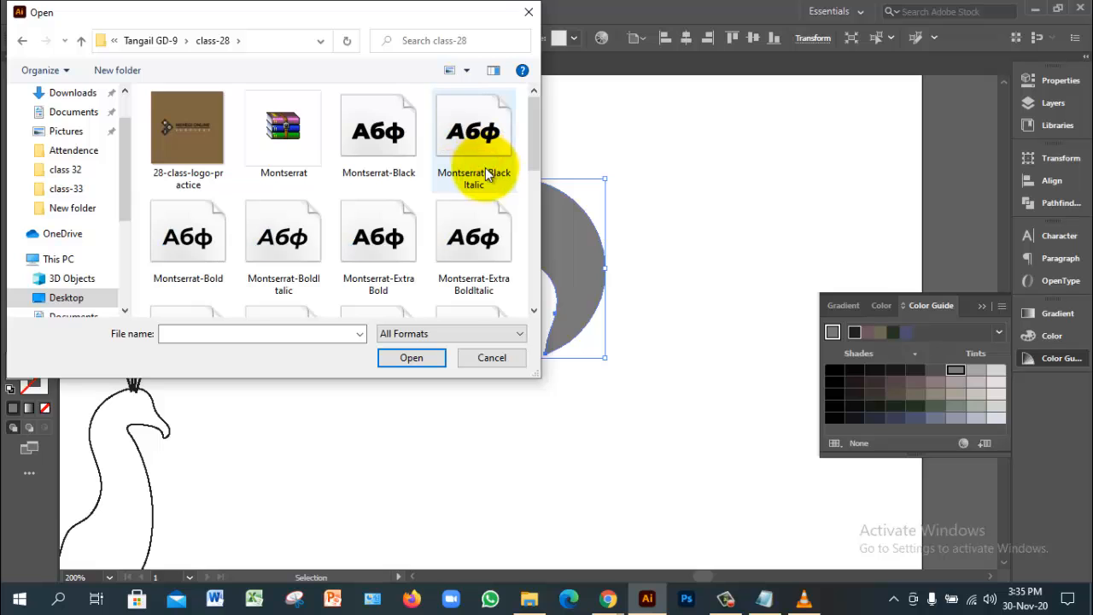
drag(531, 149, 530, 299)
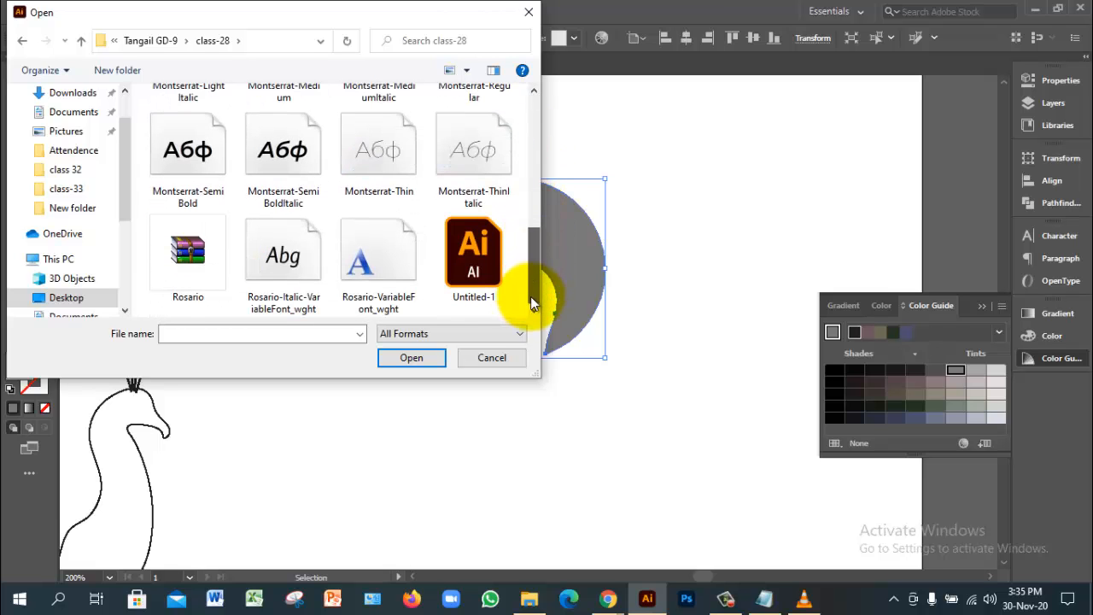
click(465, 282)
click(417, 358)
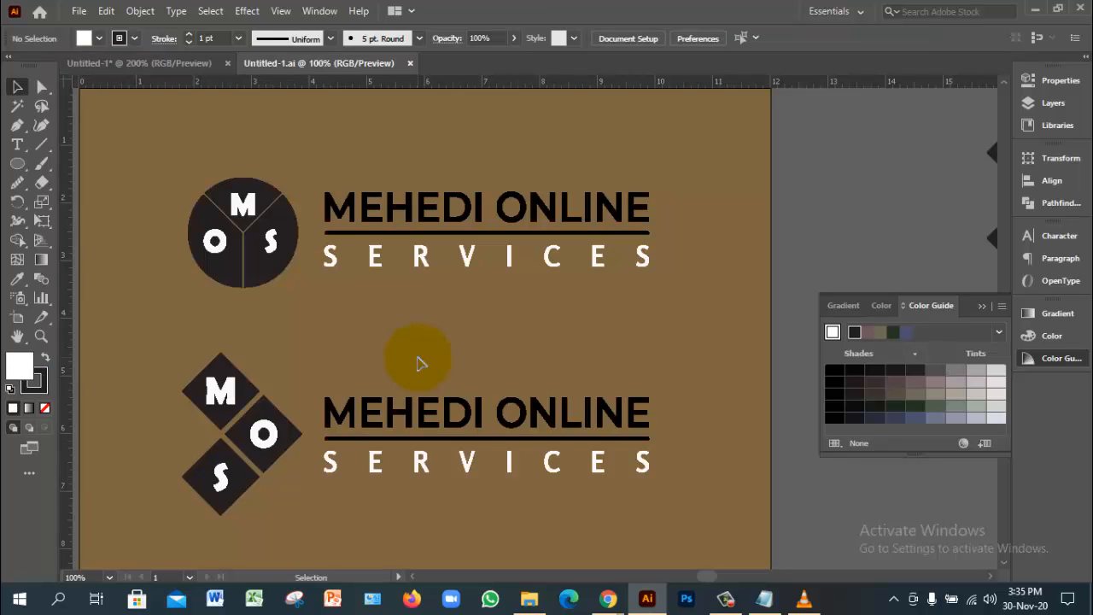
Ungroup the upper MEHEDI ONLINE SERVICES logo with the round M-O-S badge
click(481, 215)
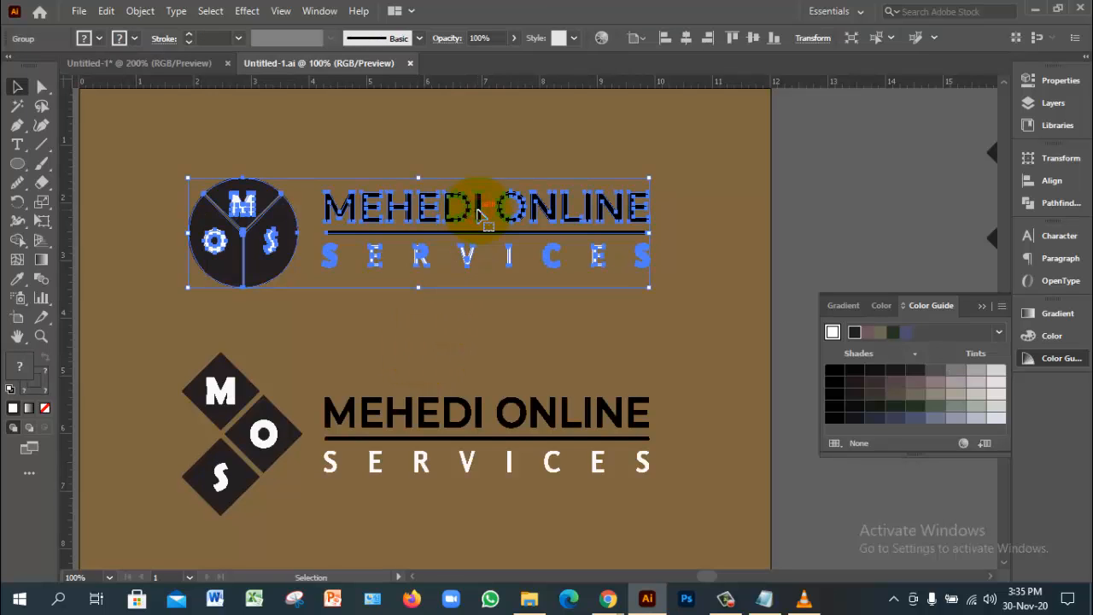
right_click(479, 215)
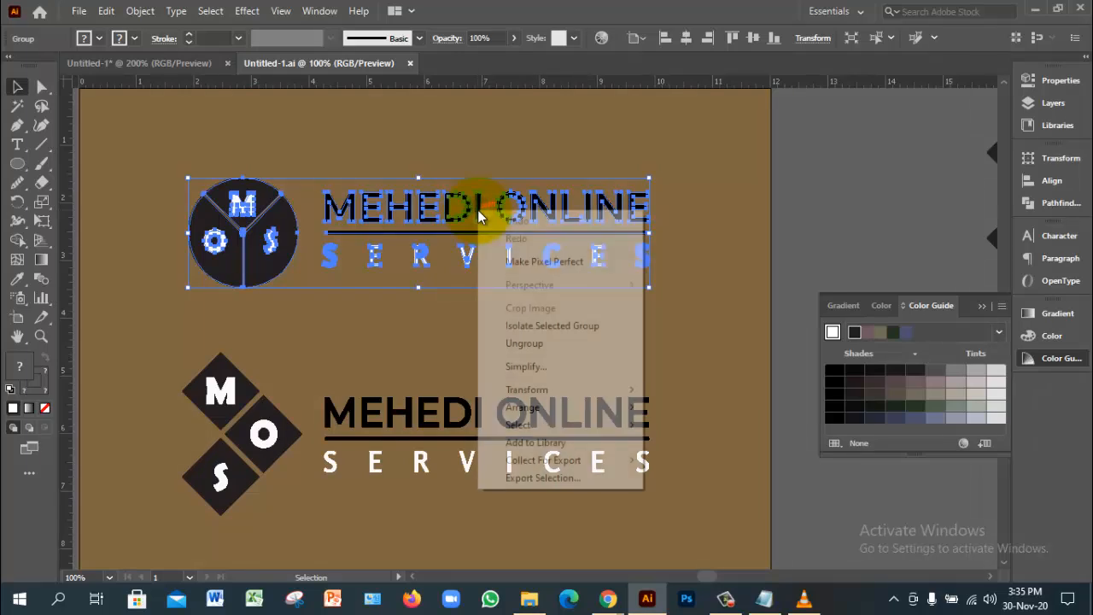
click(527, 342)
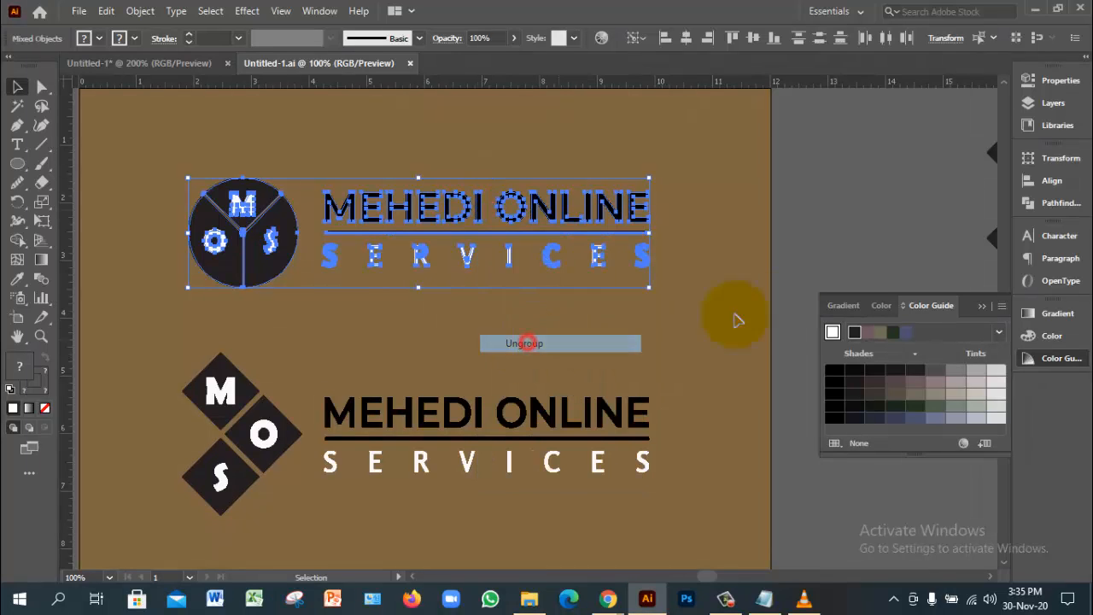
click(805, 192)
Bring the upper logo's MEHEDI ONLINE lettering, underline and SERVICES lettering, without the round badge, into the peacock emblem document
click(623, 219)
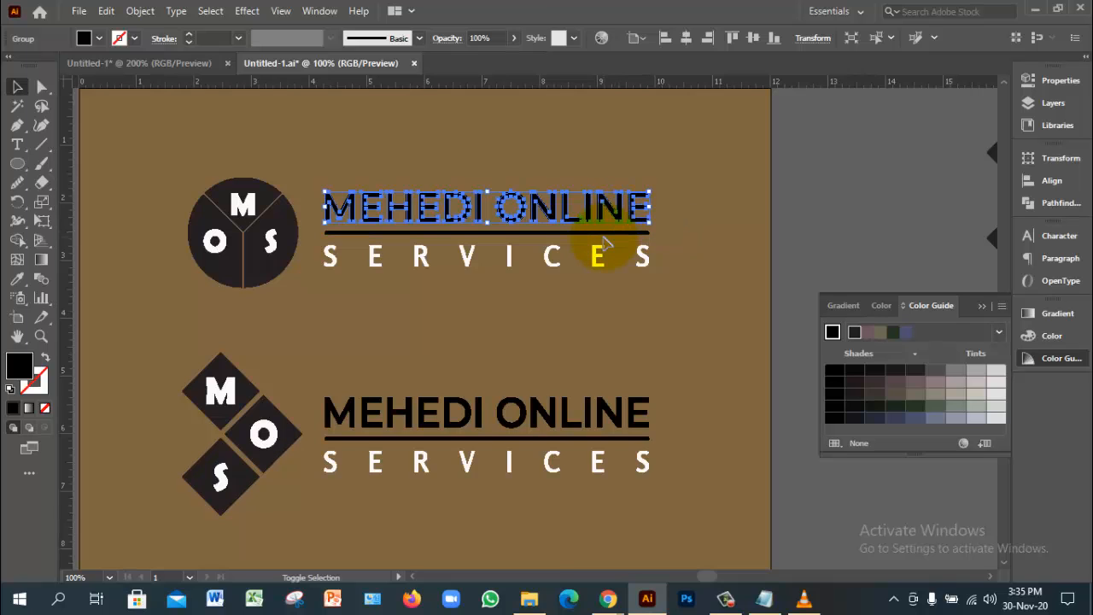
shift+click(601, 233)
shift+click(596, 257)
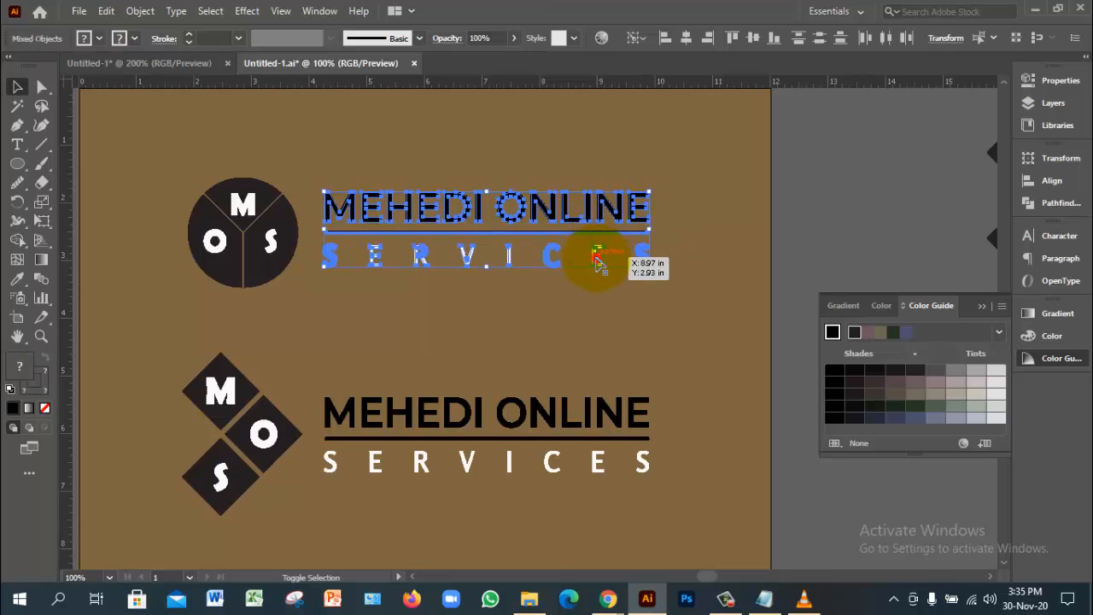
drag(596, 256, 551, 422)
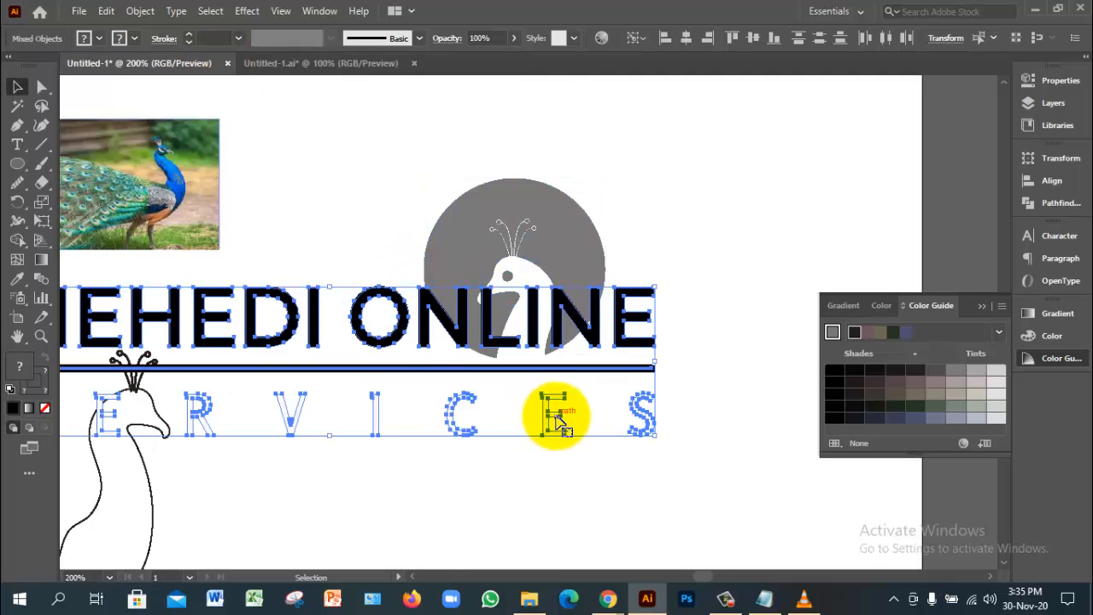
drag(657, 437, 433, 381)
key(ctrl+z)
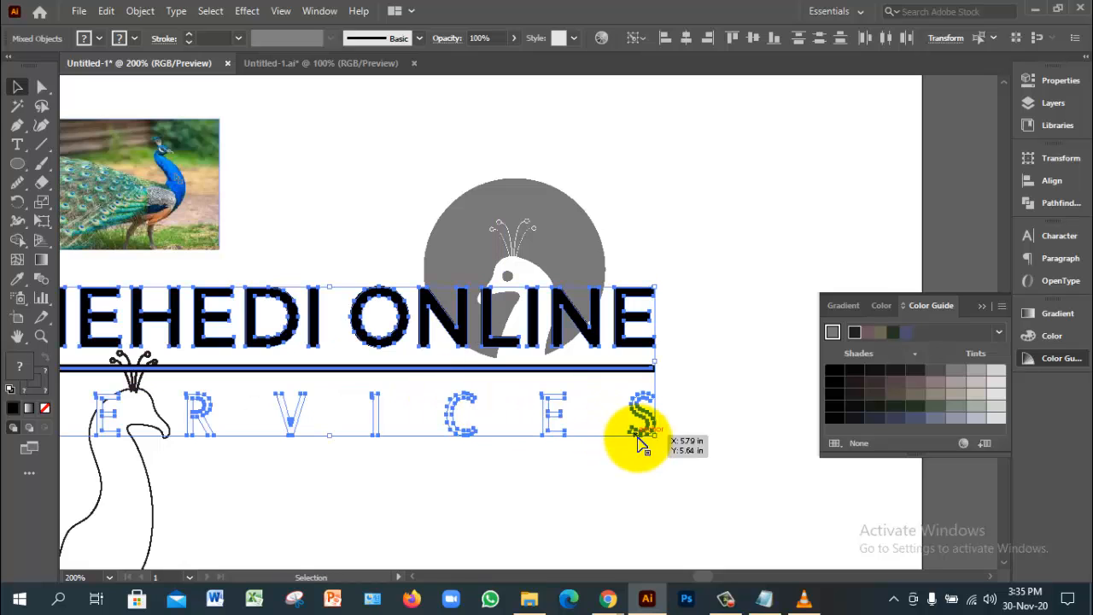
drag(655, 437, 390, 371)
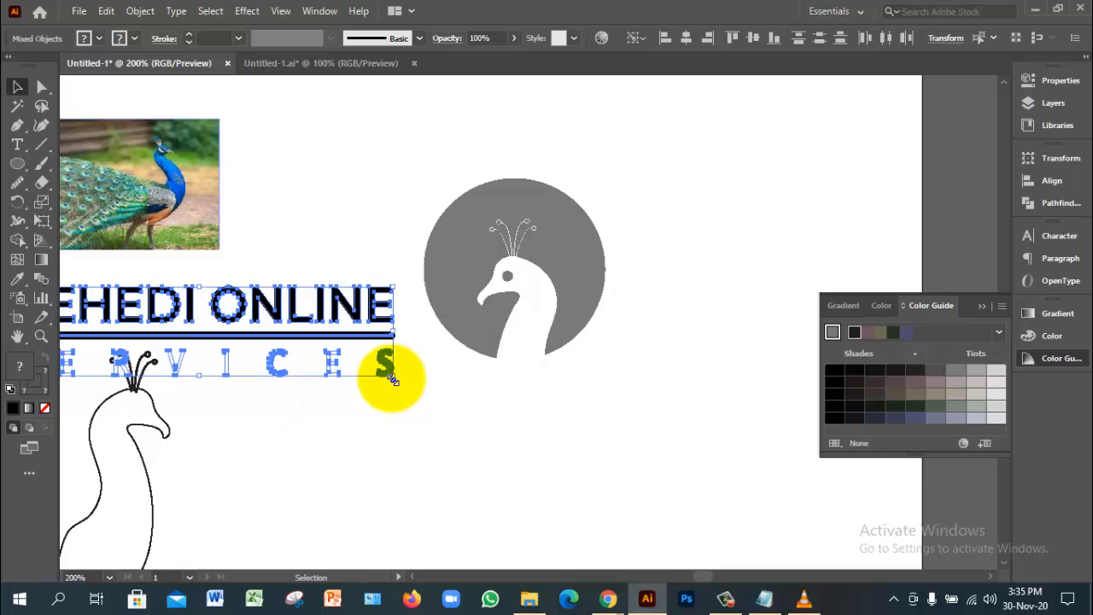
key(ctrl+z)
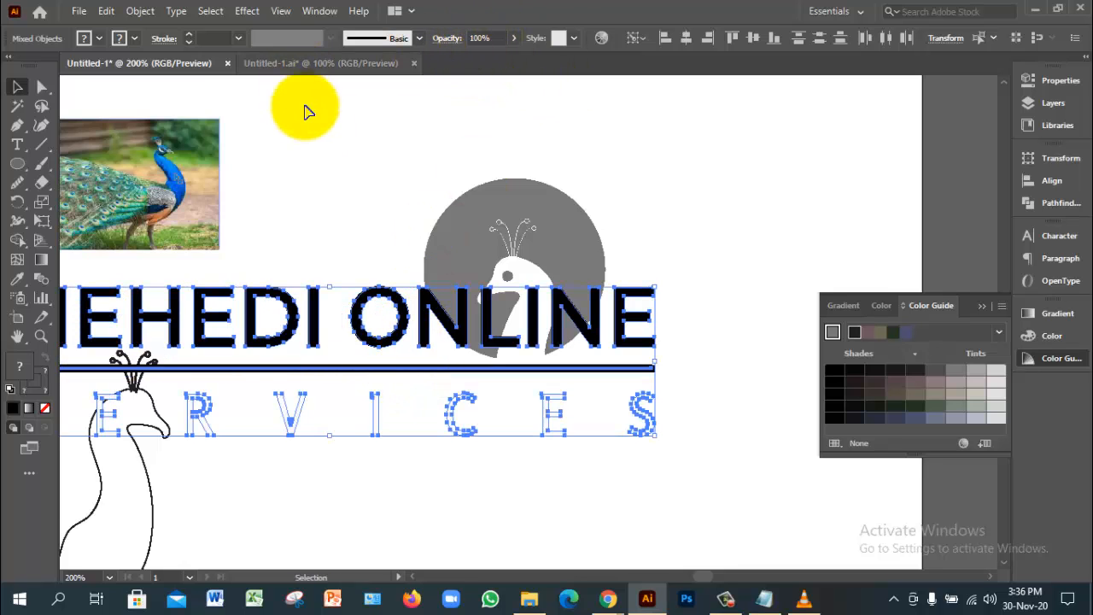
Move the MEHEDI ONLINE SERVICES wordmark below the peacock emblem and scale it down proportionally to a bit under half its size
drag(404, 320, 629, 447)
key(ctrl+1)
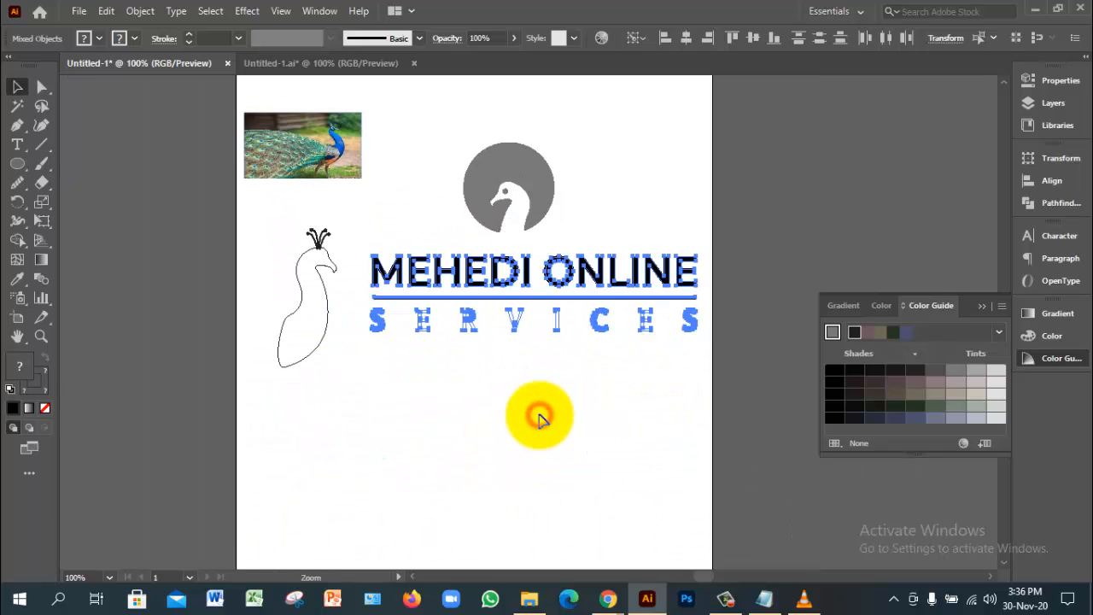
drag(698, 333, 608, 311)
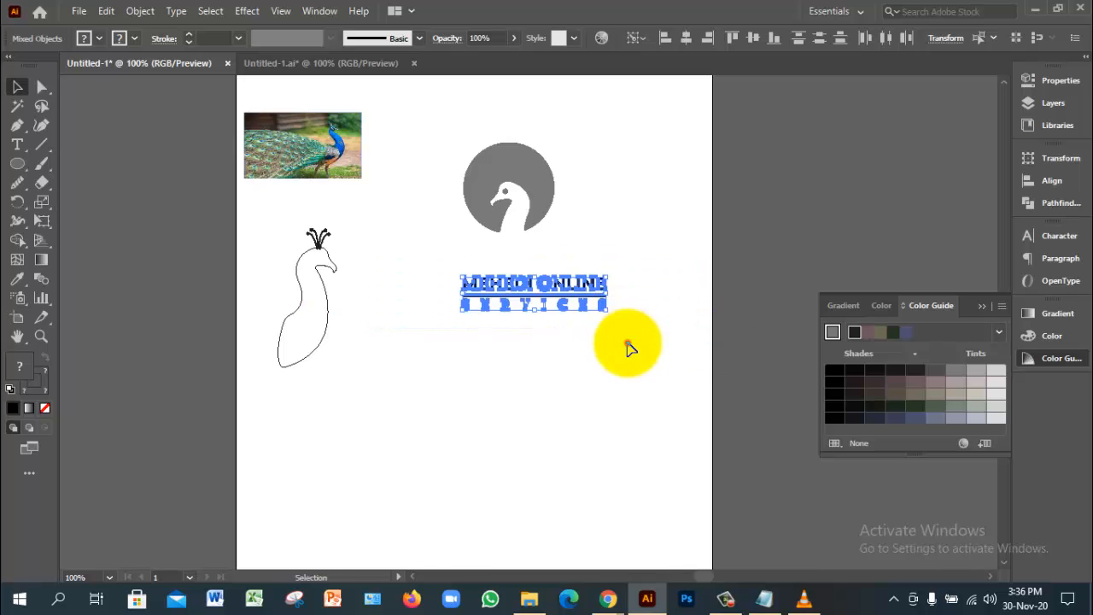
click(628, 343)
Select the complete wordmark with its underline and place it directly beneath the circular peacock emblem, roughly centred on it
ctrl+click(535, 284)
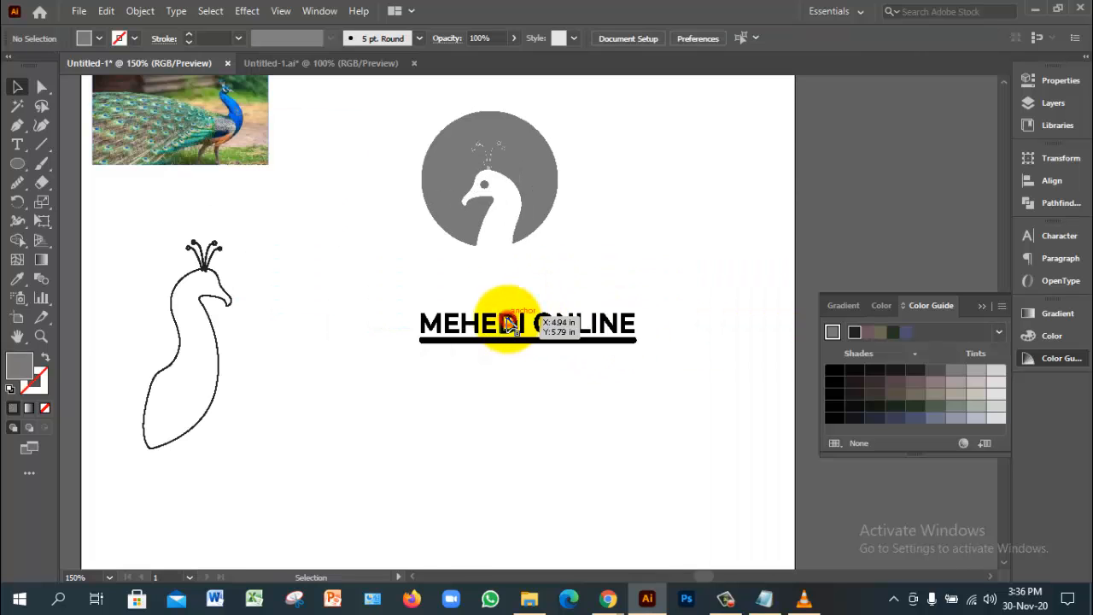
click(500, 320)
click(539, 376)
drag(405, 303, 683, 422)
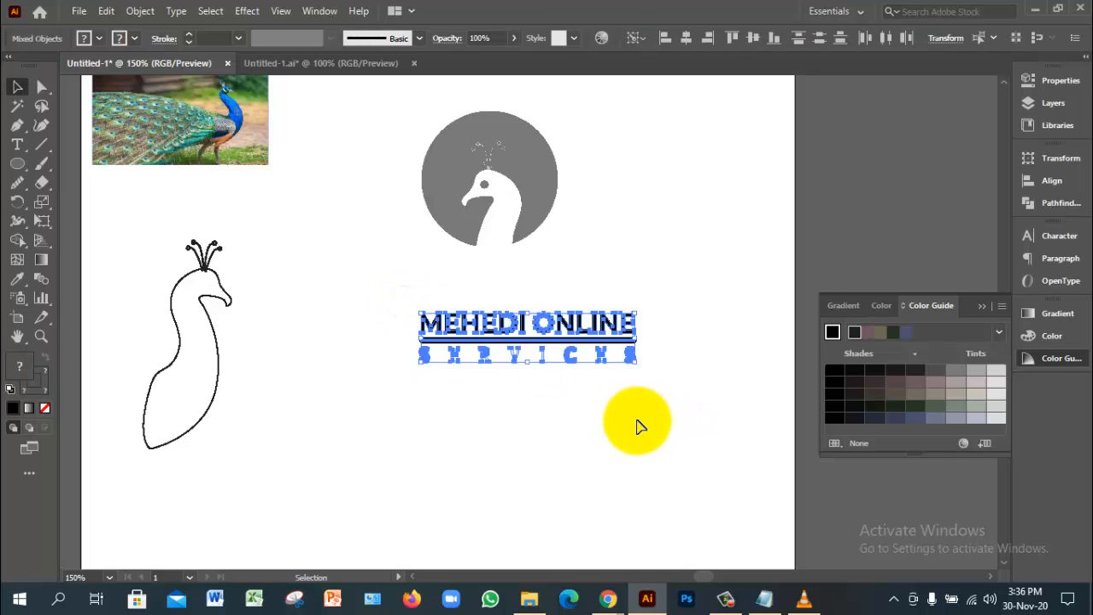
ctrl+click(549, 376)
ctrl+click(529, 342)
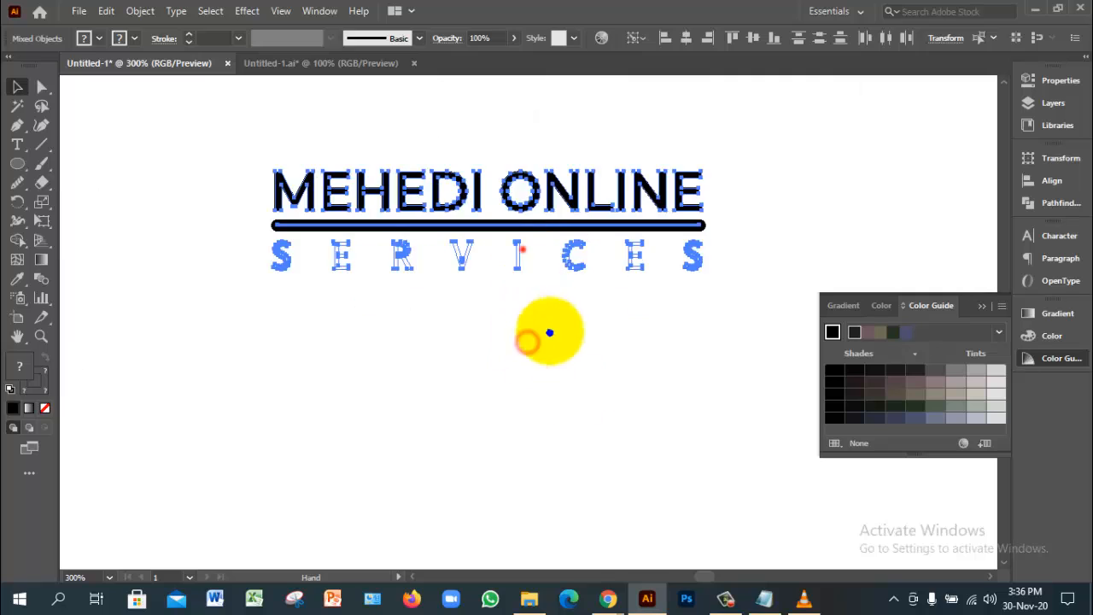
scroll(623, 330, up, 3)
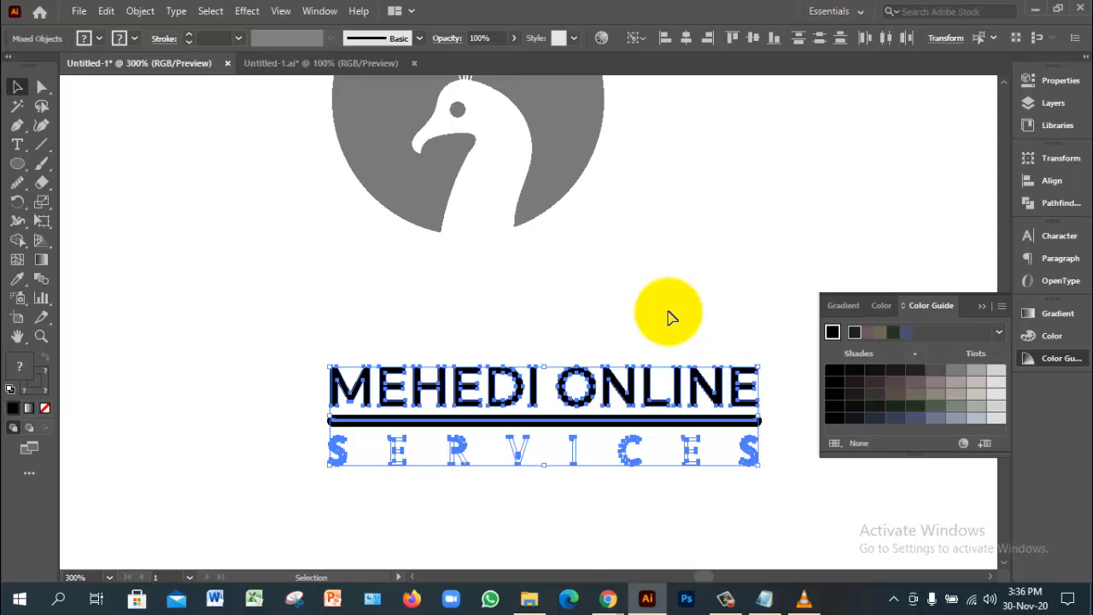
scroll(670, 317, up, 1)
scroll(669, 320, up, 1)
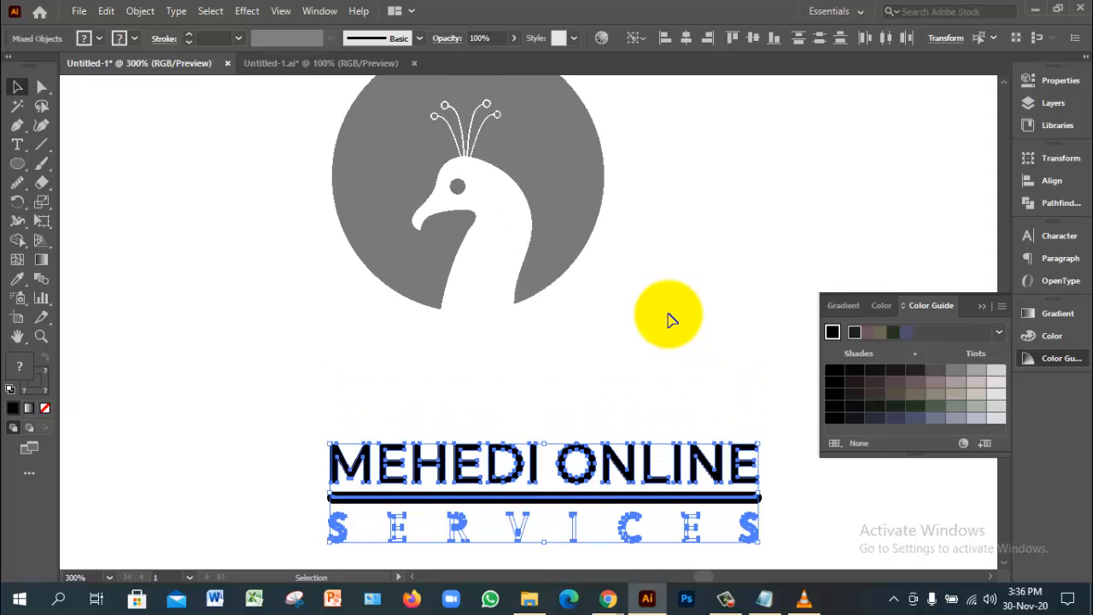
scroll(672, 321, down, 1)
key(ctrl+minus)
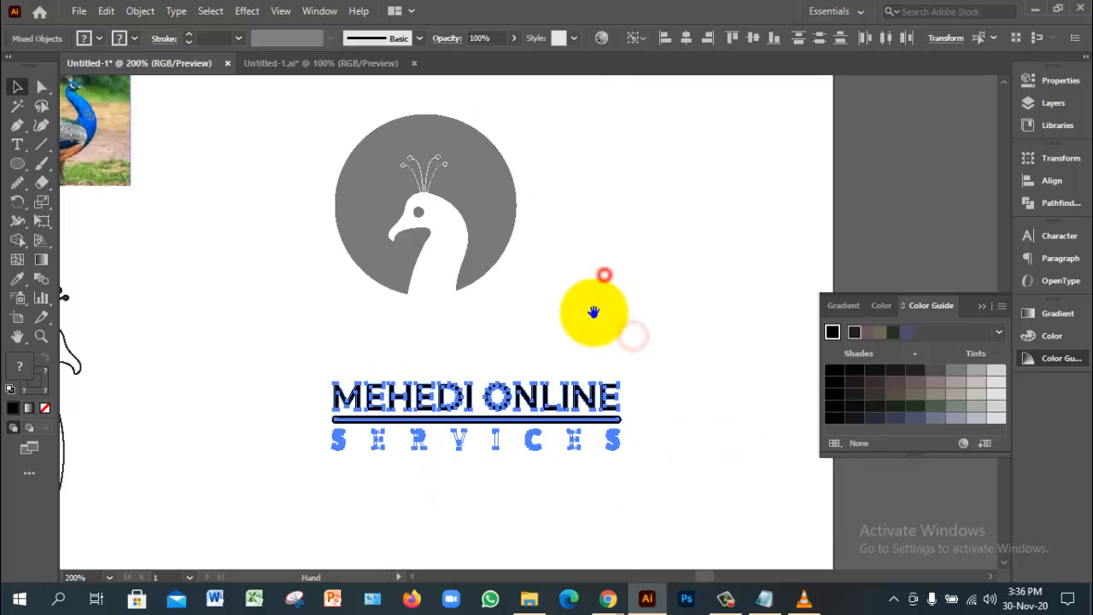
drag(577, 395, 536, 321)
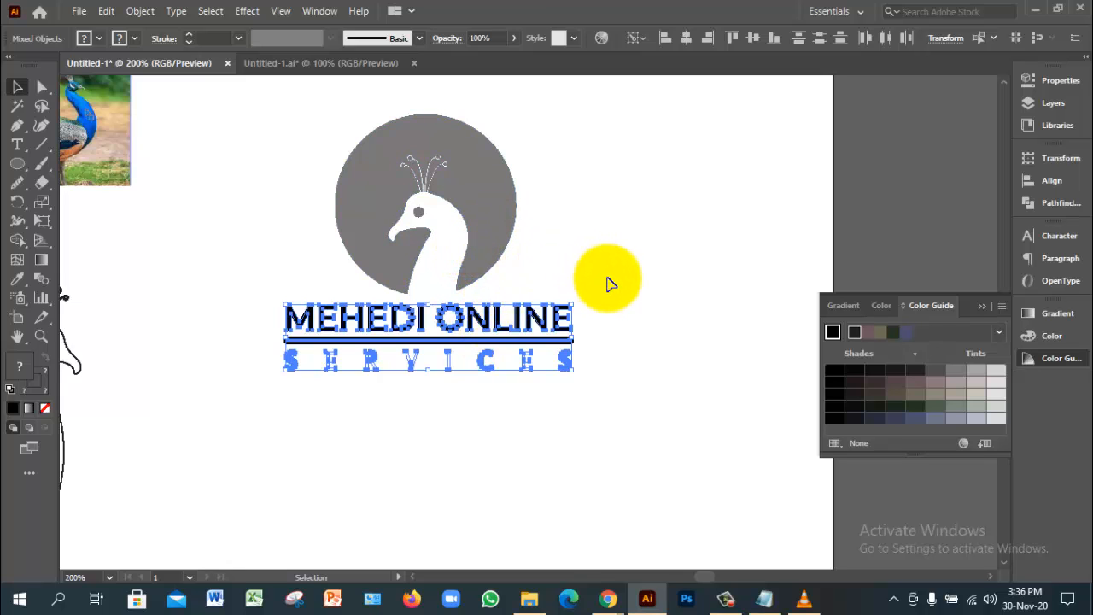
click(683, 305)
Recolor the white SERVICES lettering with the emblem's medium grey using the Eyedropper, then deselect it
click(526, 369)
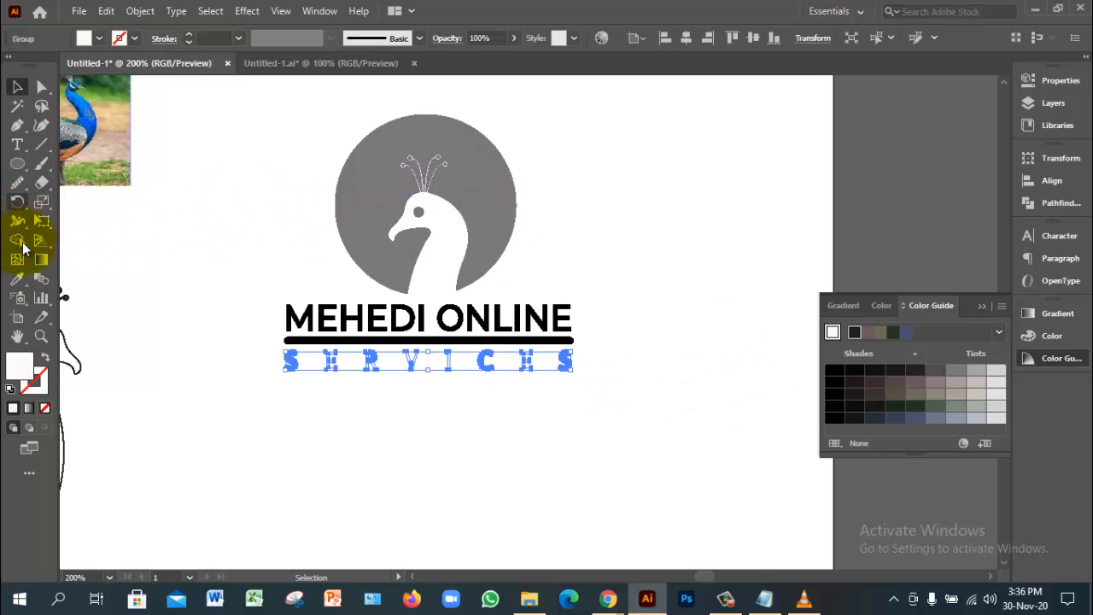
click(19, 280)
click(482, 180)
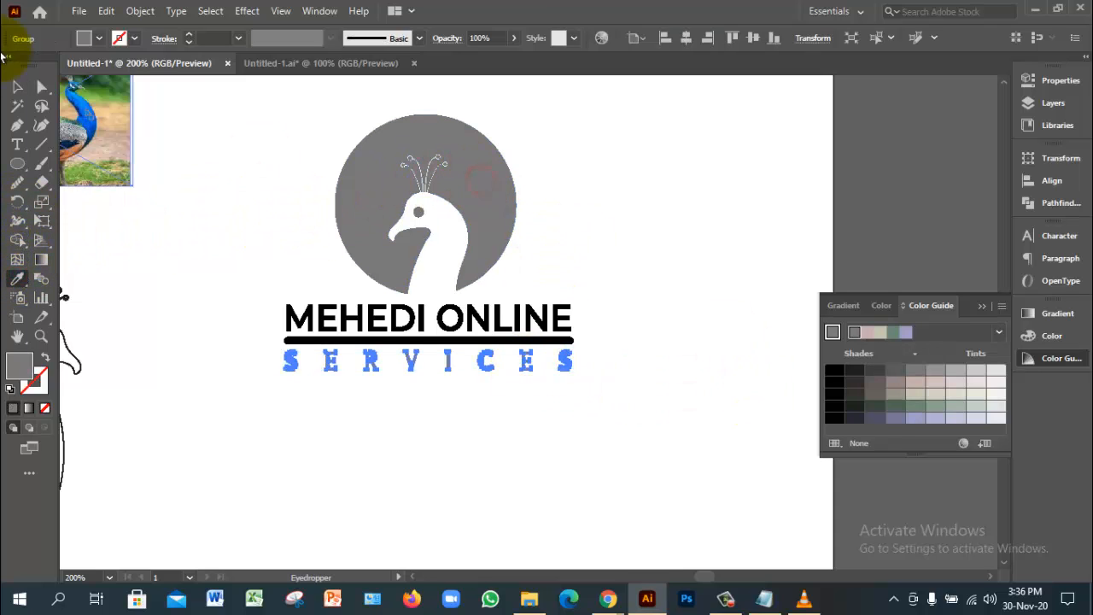
click(19, 86)
click(569, 426)
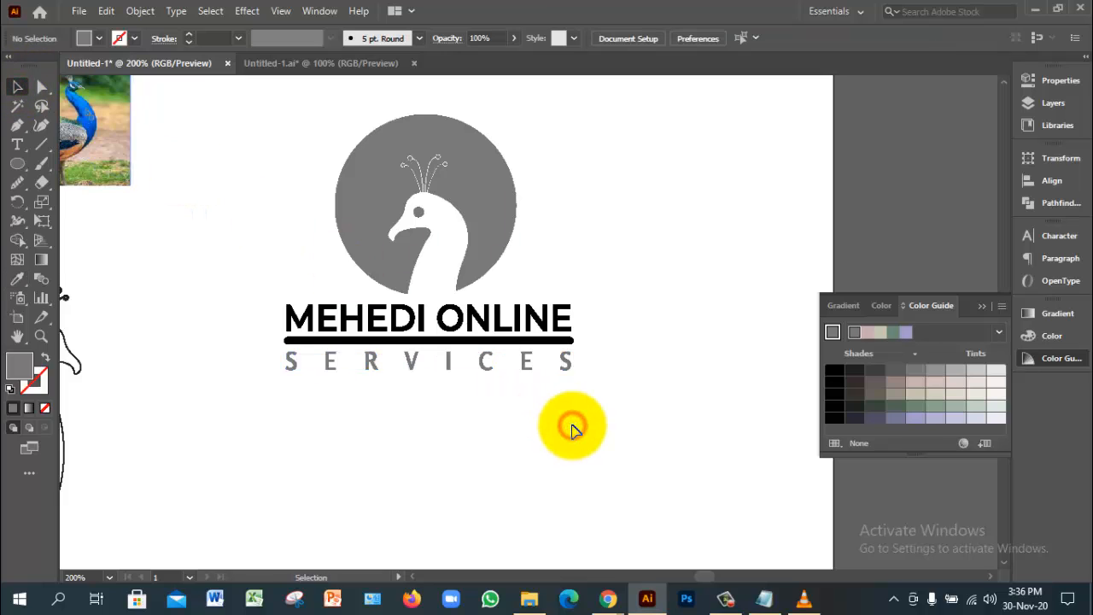
click(461, 339)
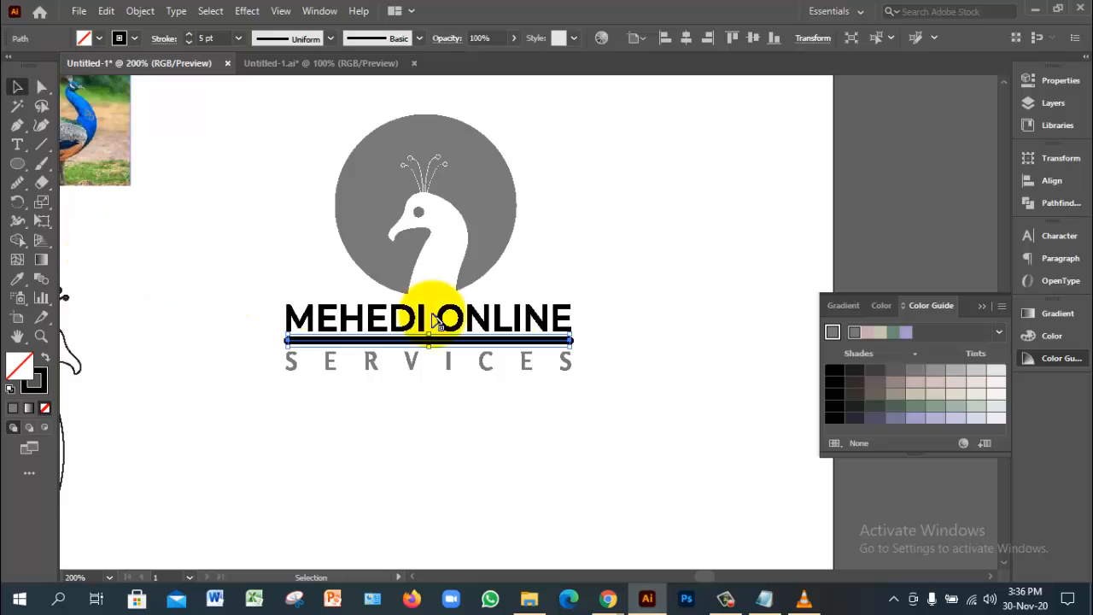
click(619, 282)
click(555, 313)
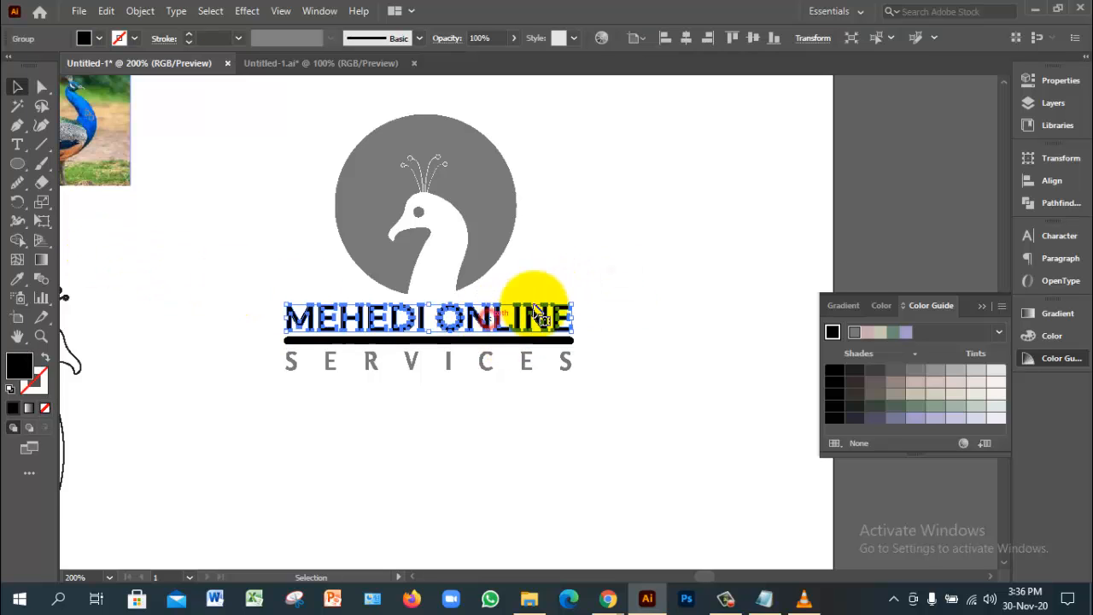
click(570, 290)
click(543, 316)
right_click(532, 316)
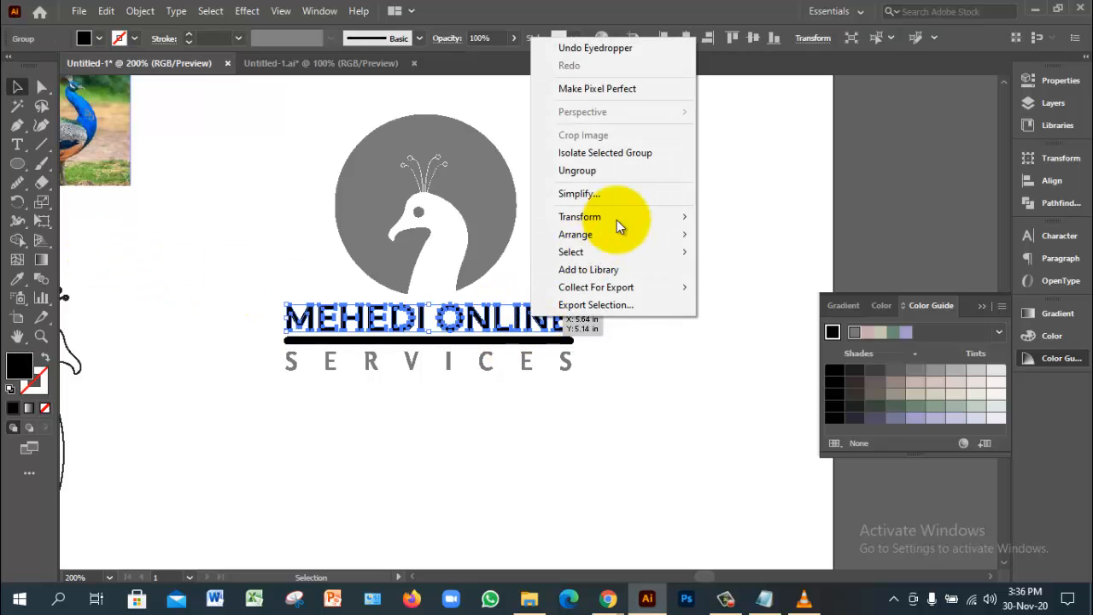
click(686, 332)
ctrl+alt+click(646, 434)
ctrl+alt+click(646, 433)
drag(481, 313, 590, 383)
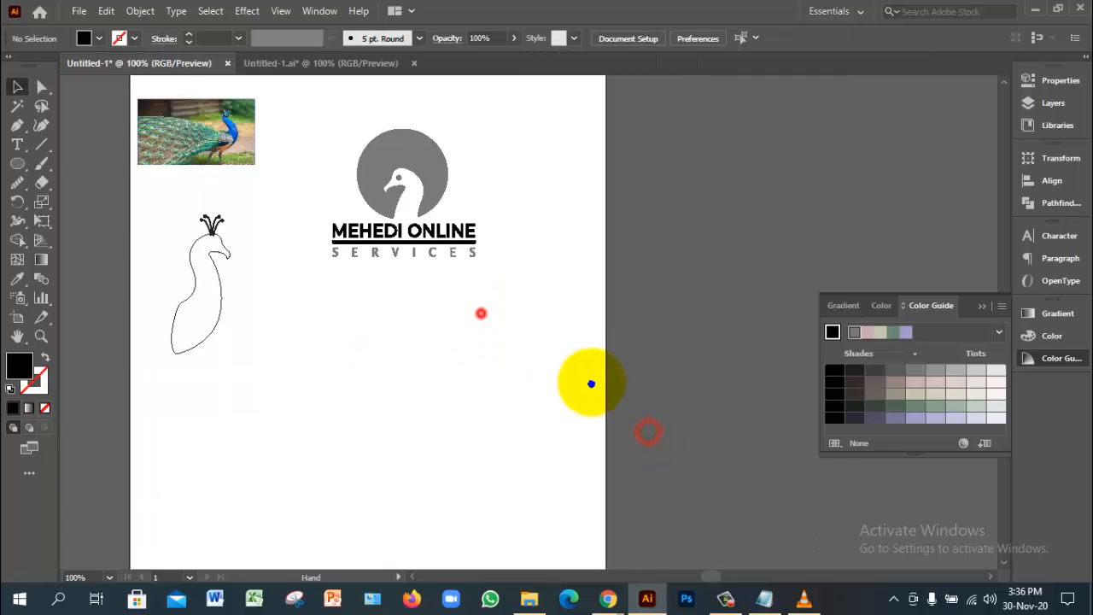
Save the peacock logo document as Untitled-1 in the class-33 folder, replacing the existing file and keeping the Illustrator 2020 options
key(ctrl+s)
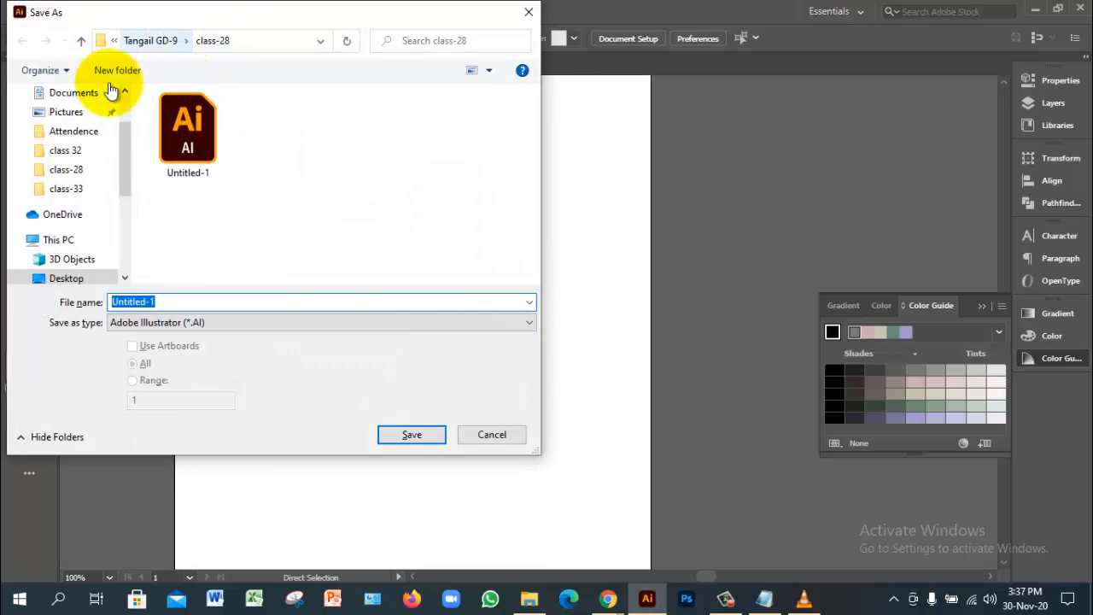
click(162, 42)
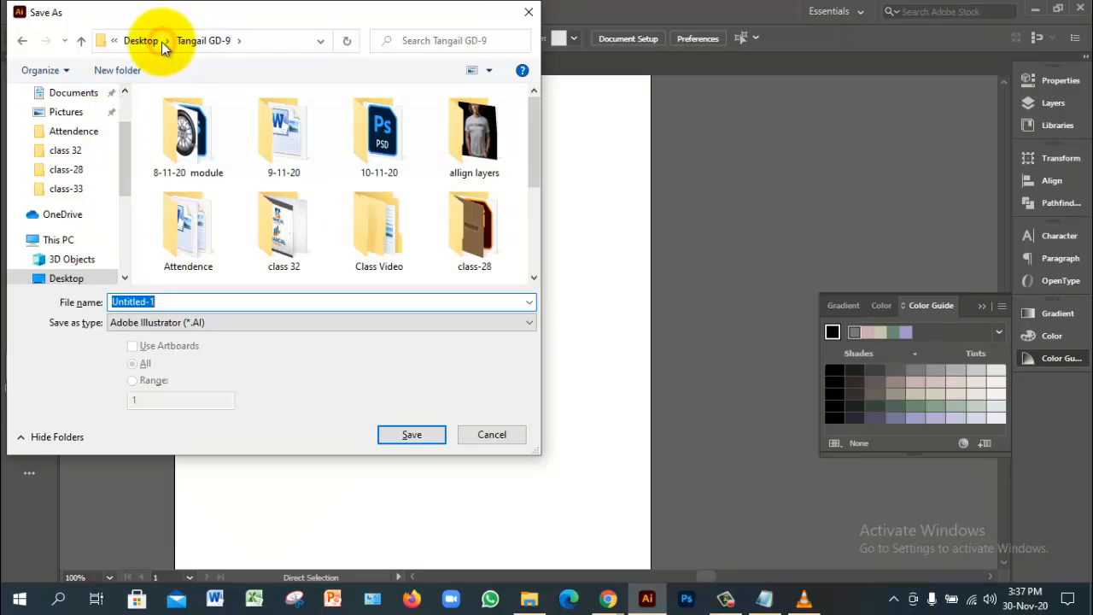
drag(529, 150, 533, 231)
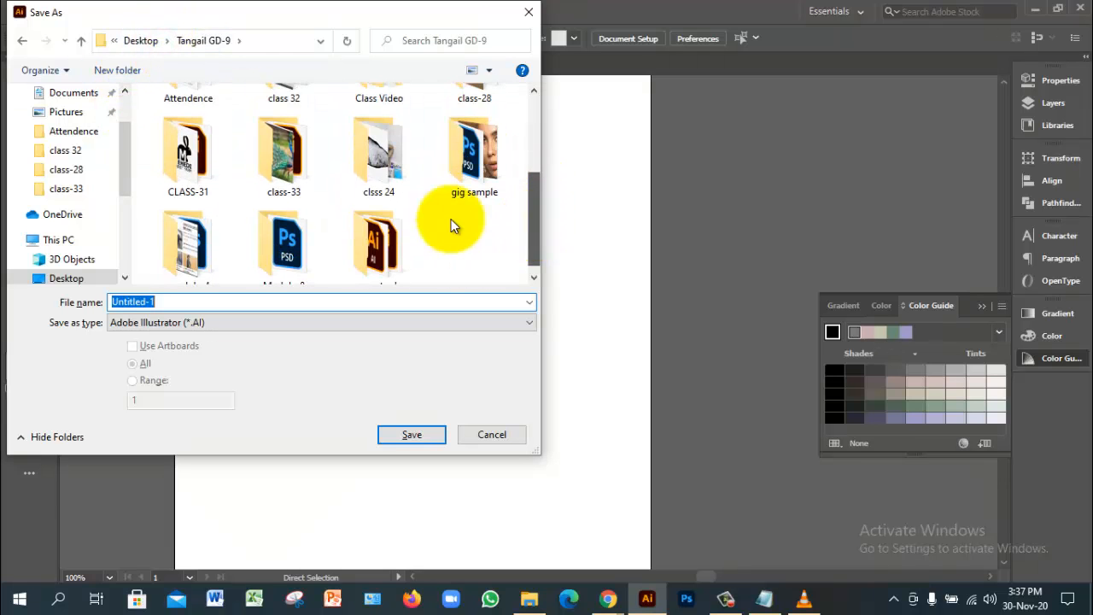
double_click(282, 168)
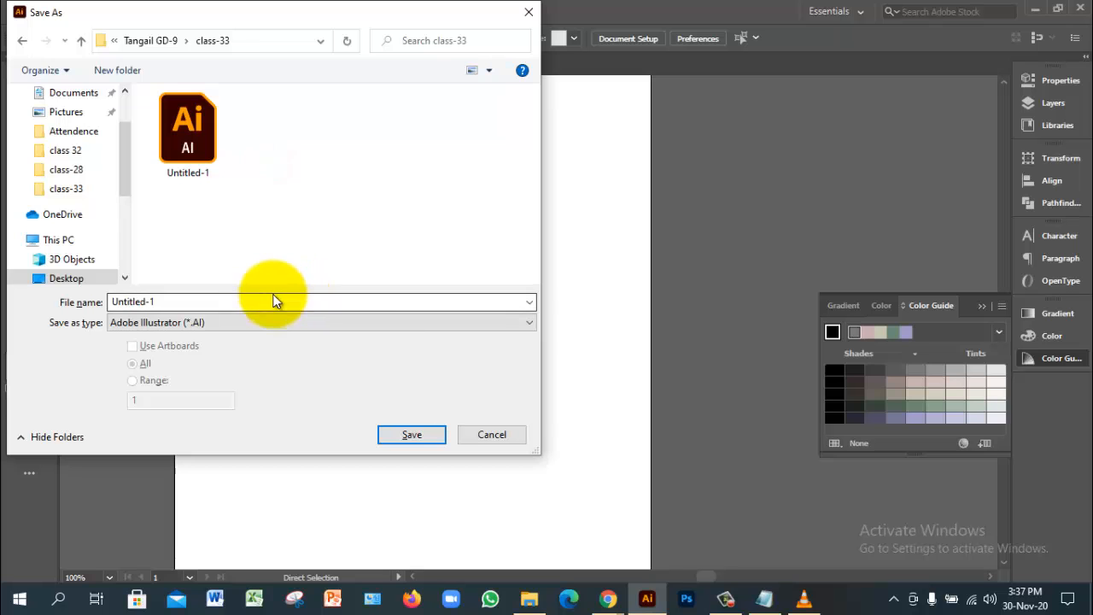
click(439, 433)
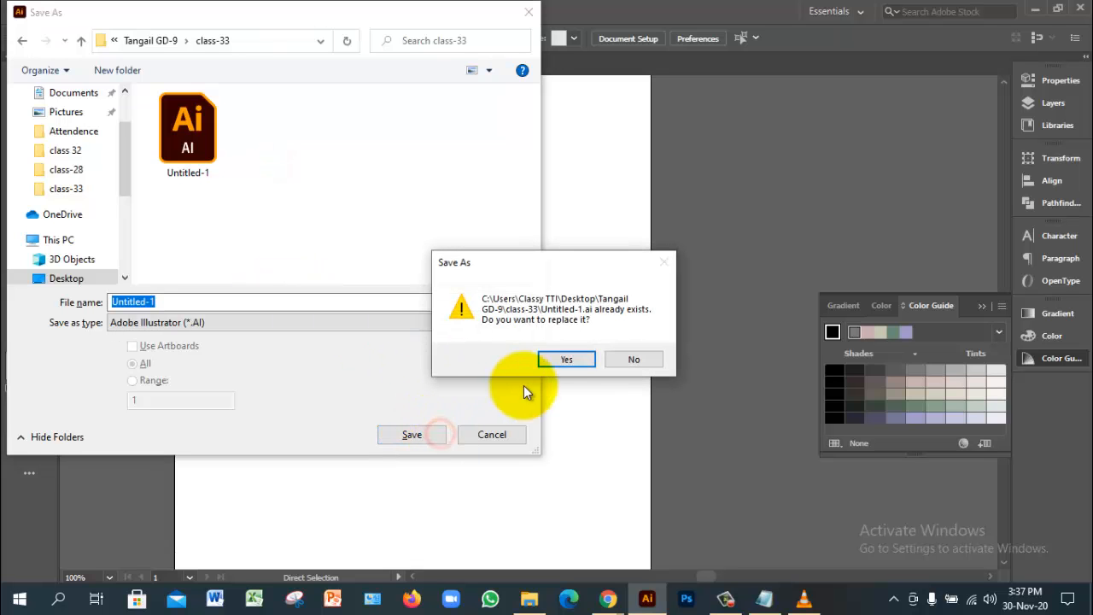
click(562, 360)
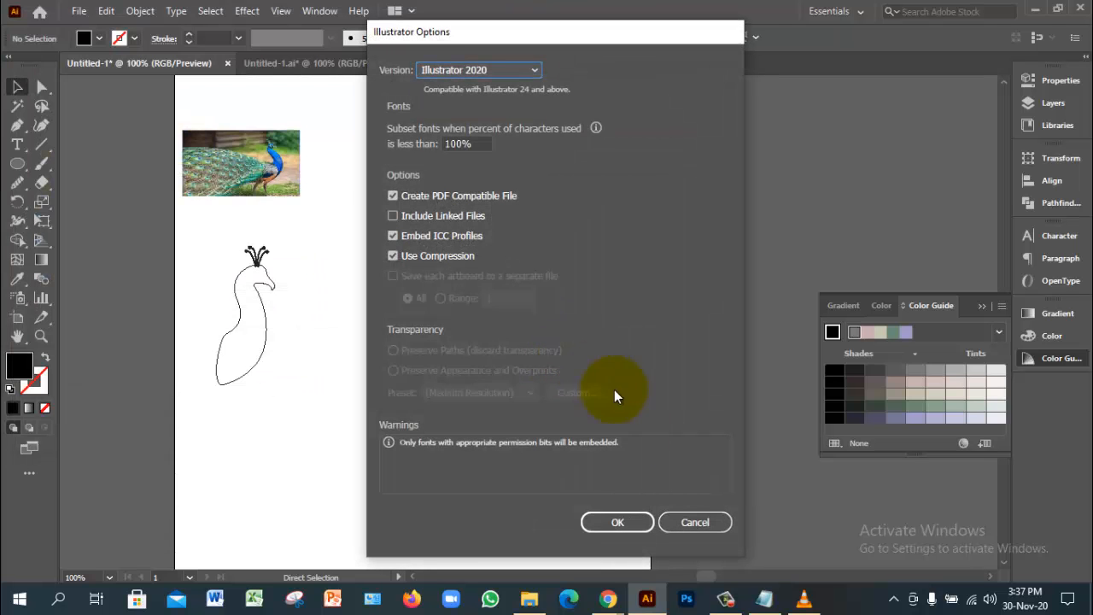
click(621, 523)
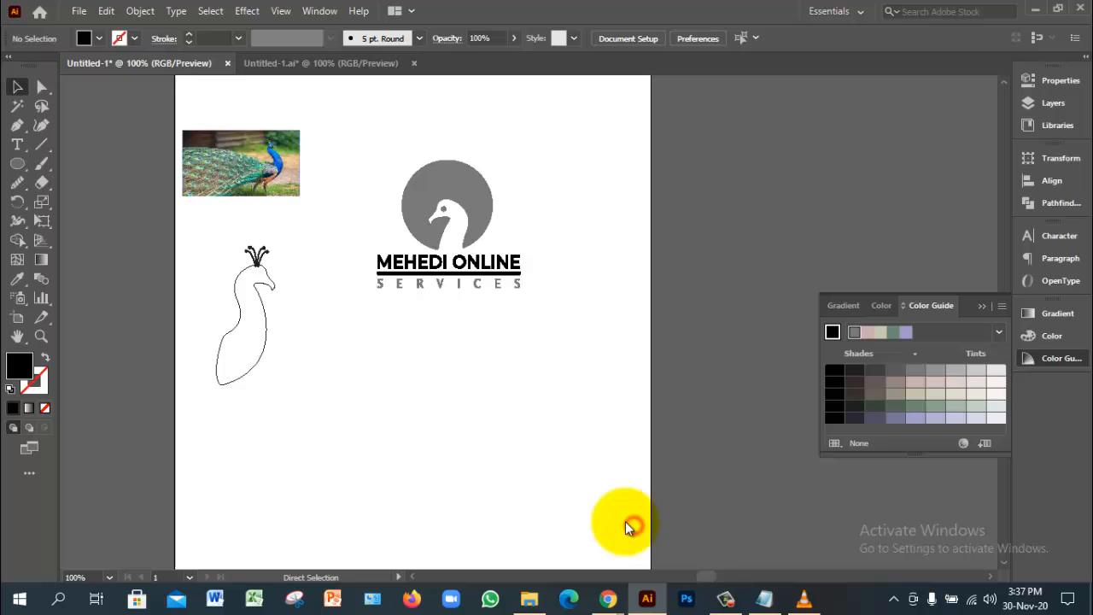
Close the older document holding the brown-background MEHEDI ONLINE SERVICES logos
click(292, 63)
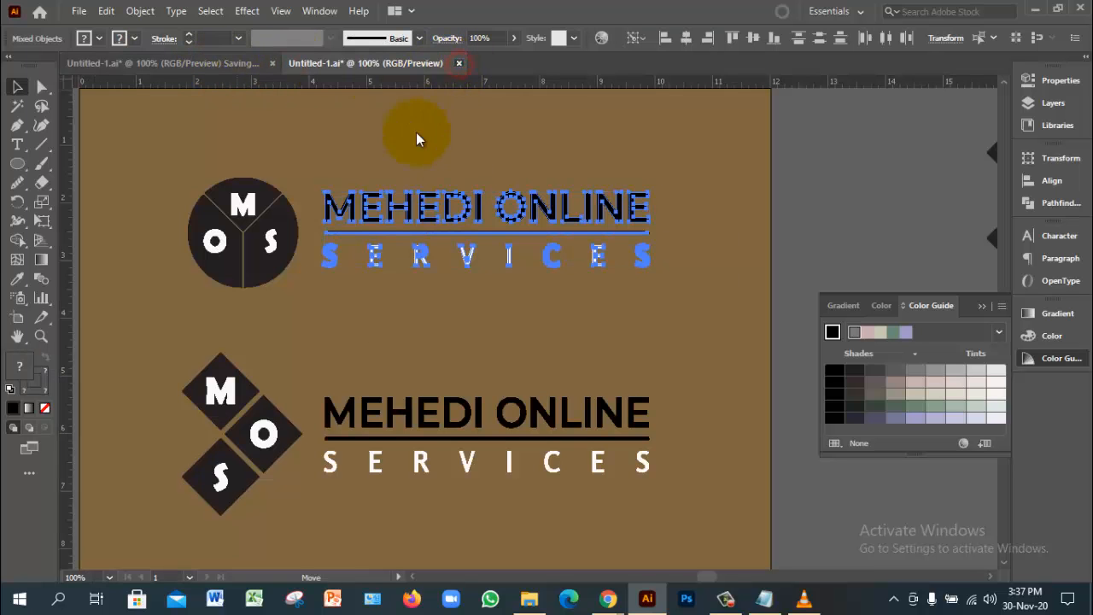
click(636, 325)
click(643, 308)
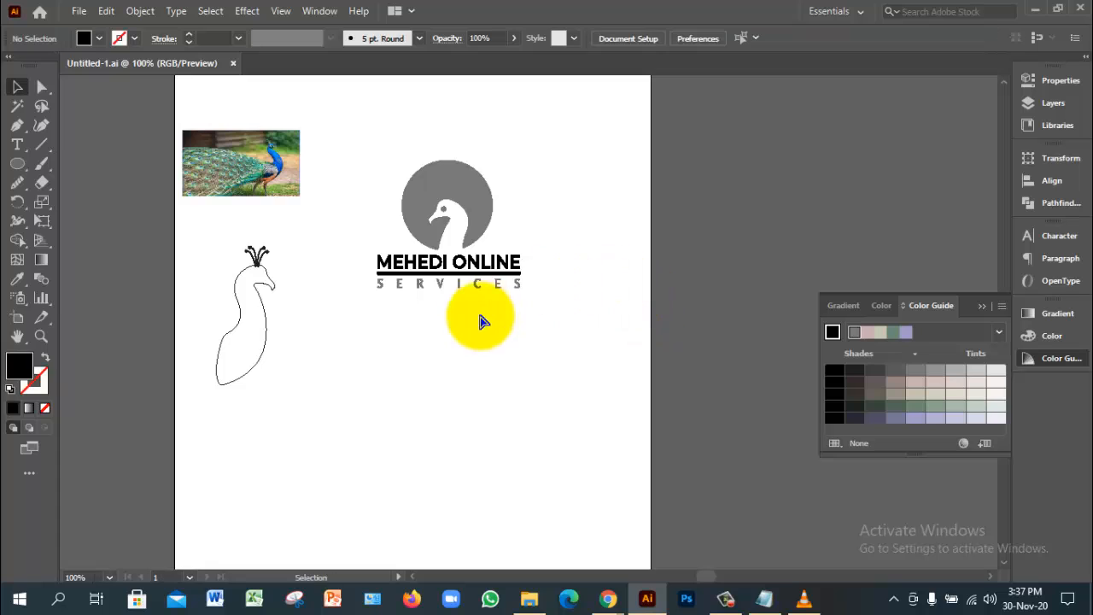
Delete the peacock reference photo and the peacock outline drawing, leaving only the finished logo on the artboard
ctrl+alt+click(483, 332)
drag(483, 331, 570, 366)
drag(412, 199, 507, 378)
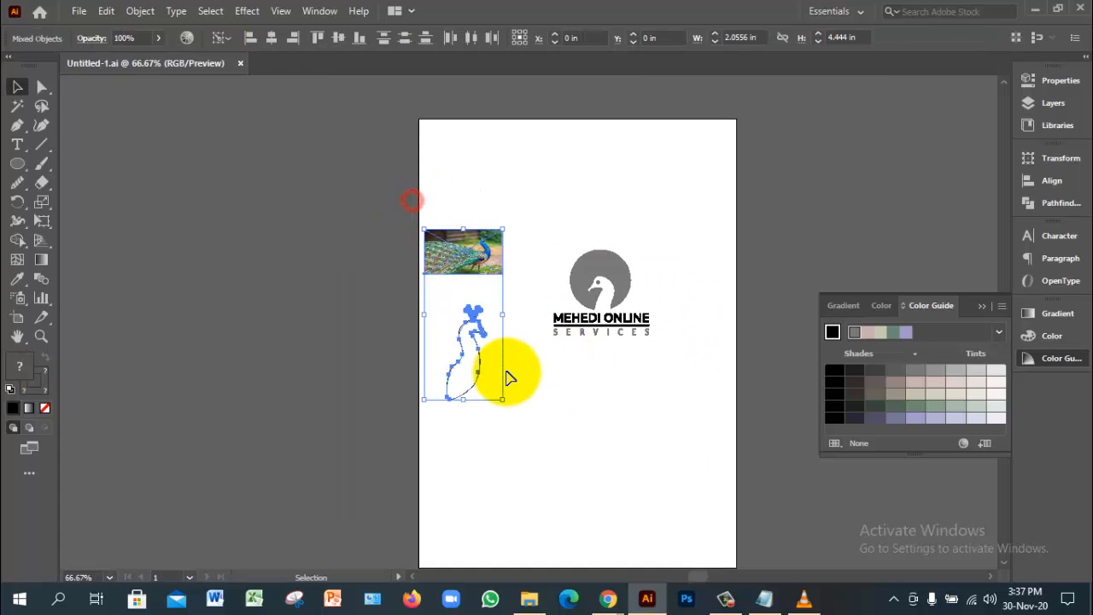
key(Delete)
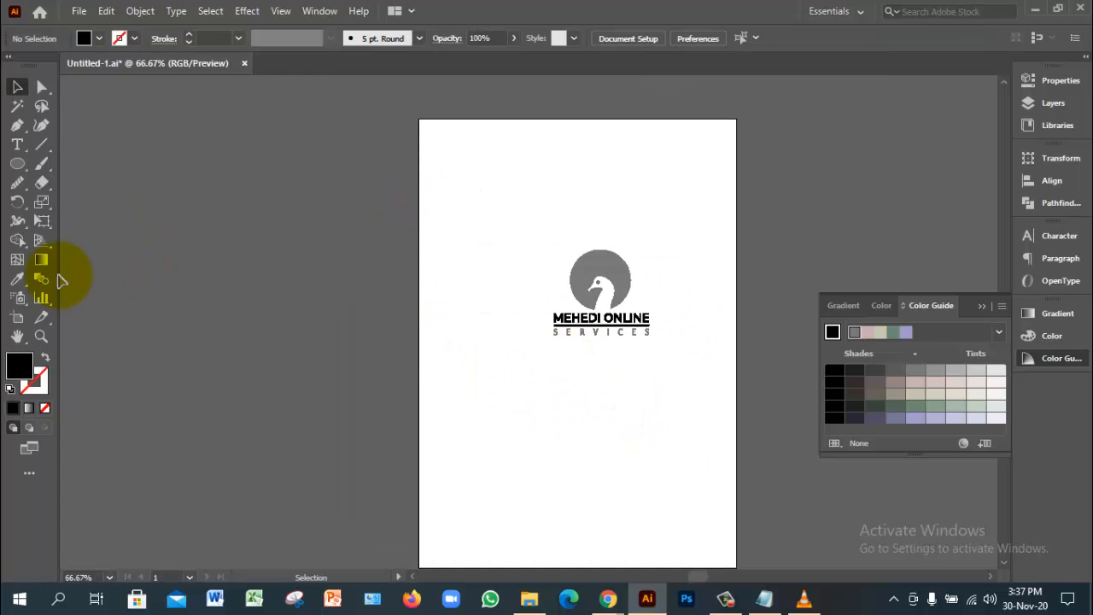
Resize the artboard to 6 in wide by 6 in high
click(19, 318)
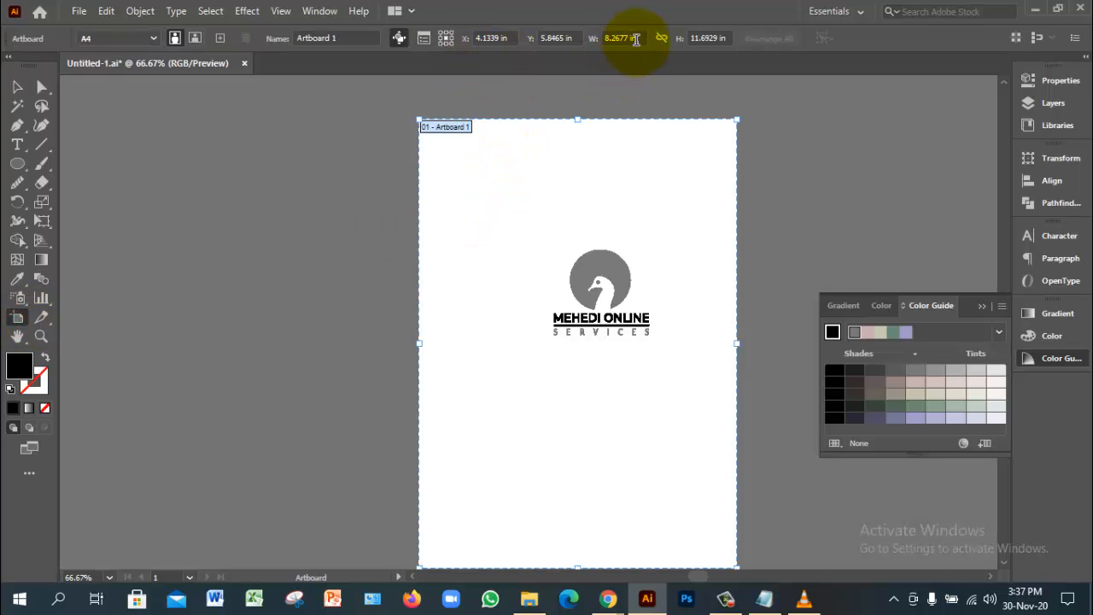
drag(635, 41, 586, 38)
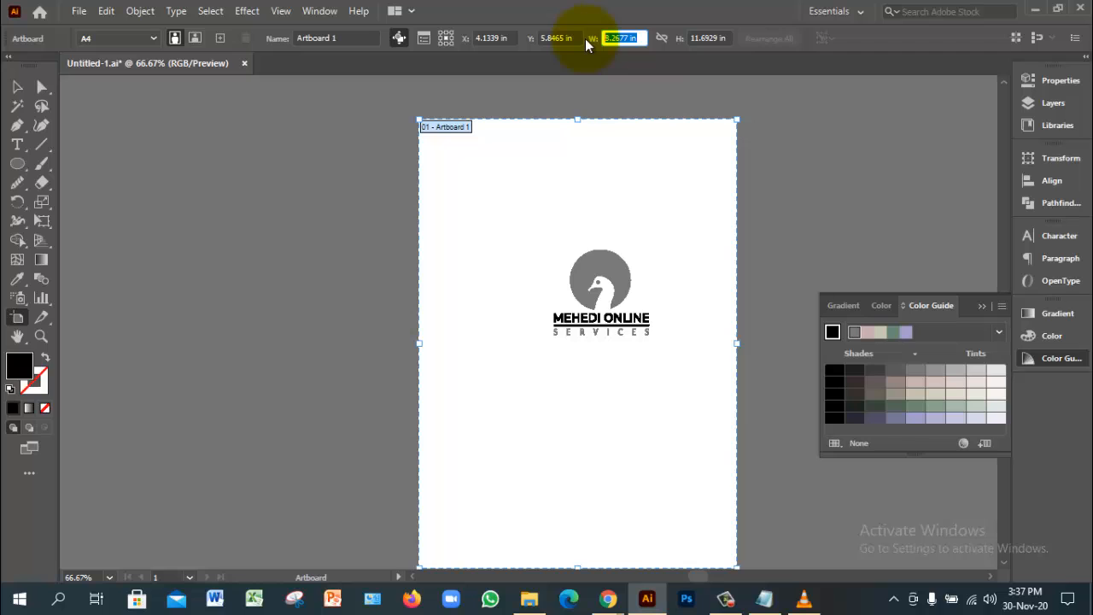
text(6 in)
key(Tab)
text(6 in)
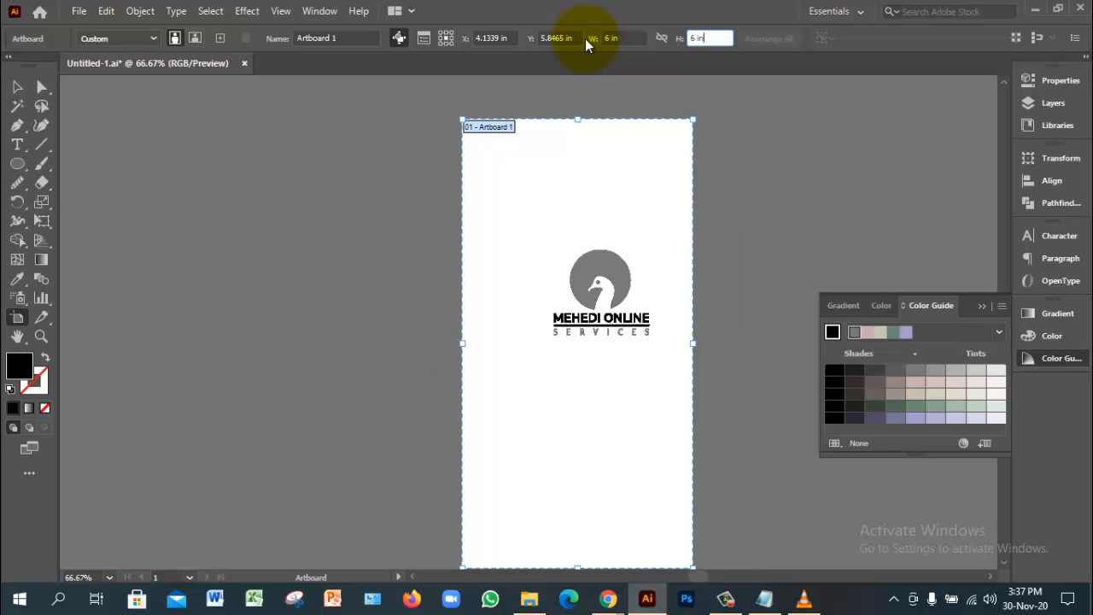
key(Return)
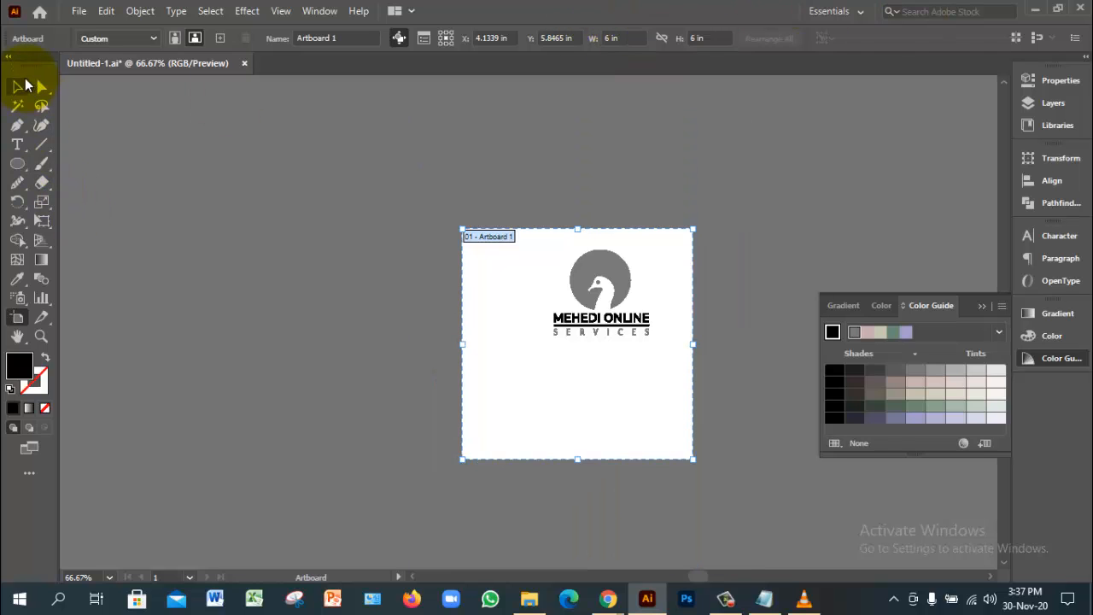
click(17, 86)
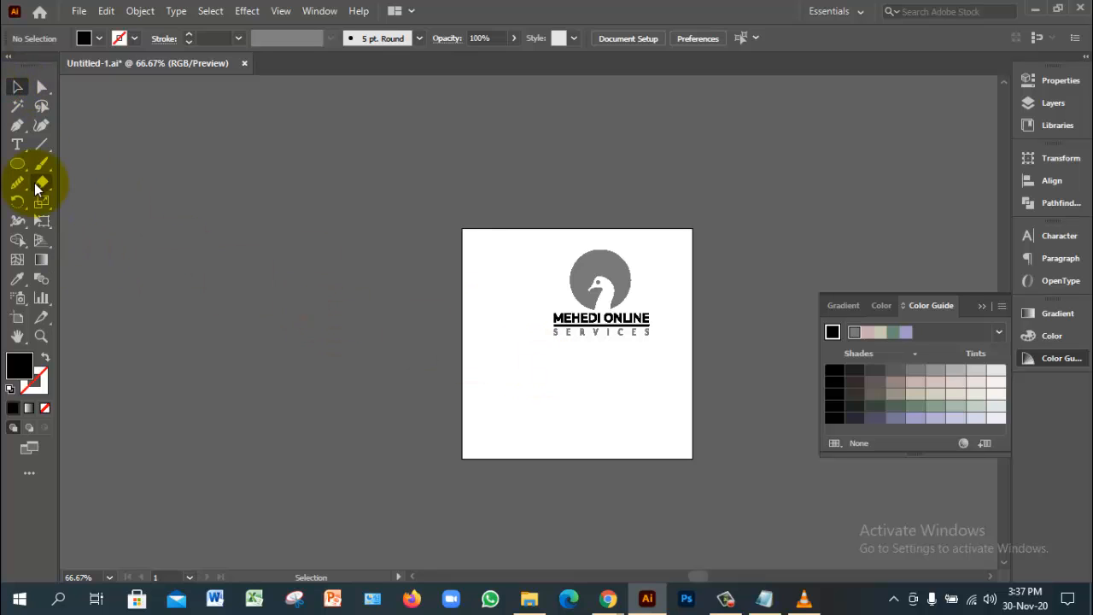
Draw a 6 in by 6 in rectangle on the artboard and move it up over the logo
drag(18, 164, 73, 162)
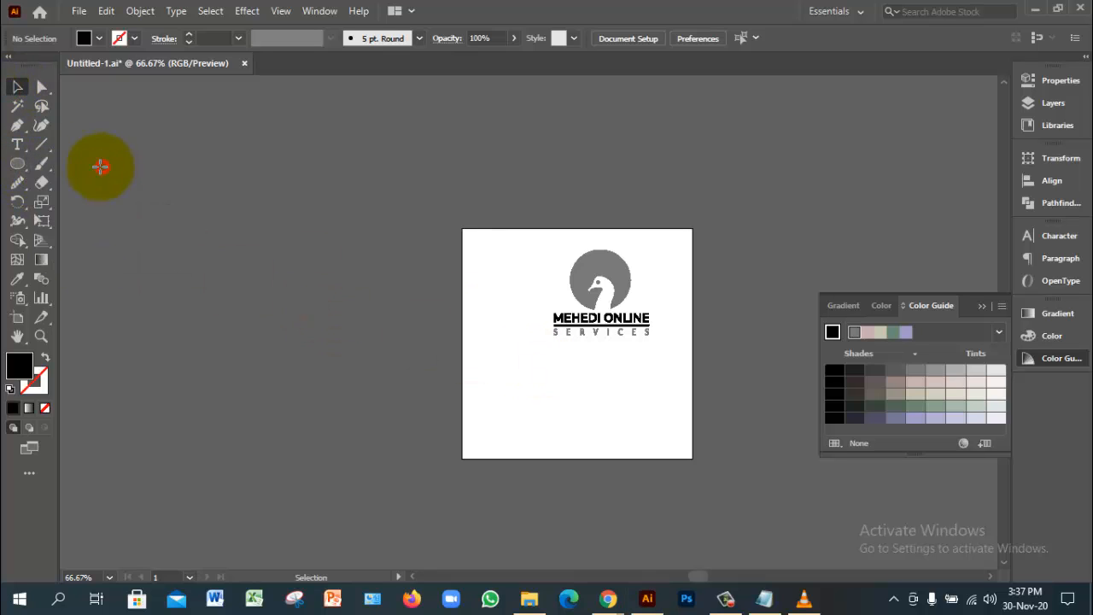
click(726, 599)
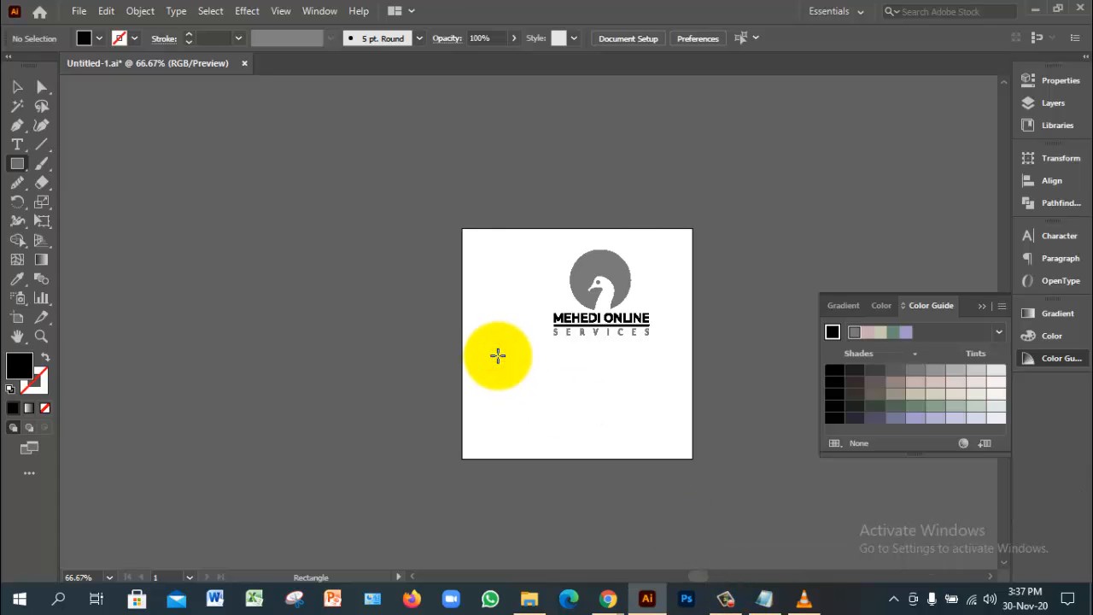
click(497, 355)
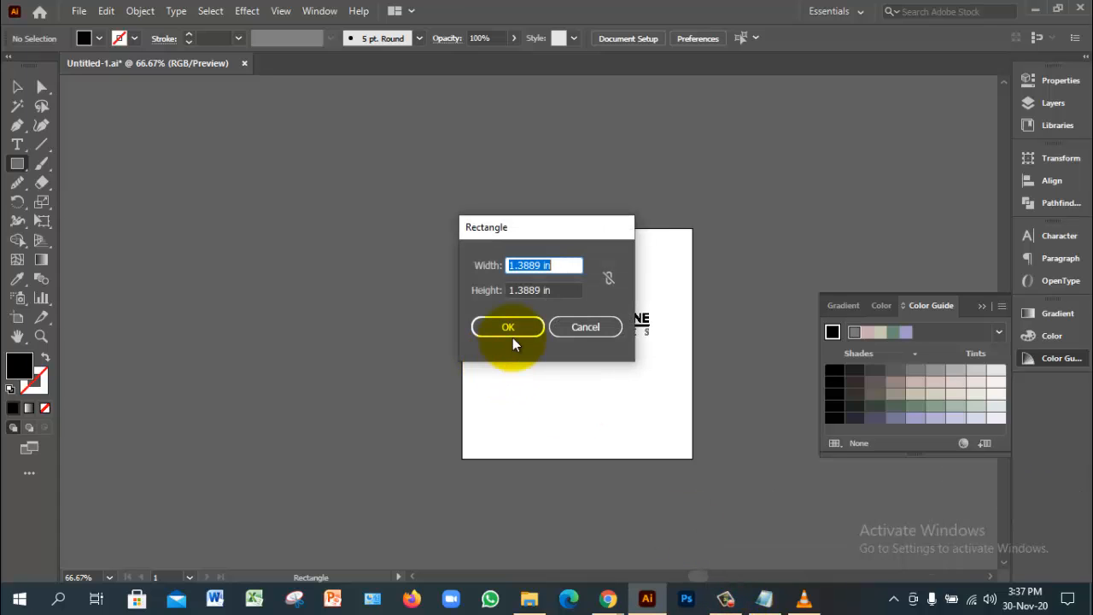
text(6 in)
key(Tab)
text(6 in)
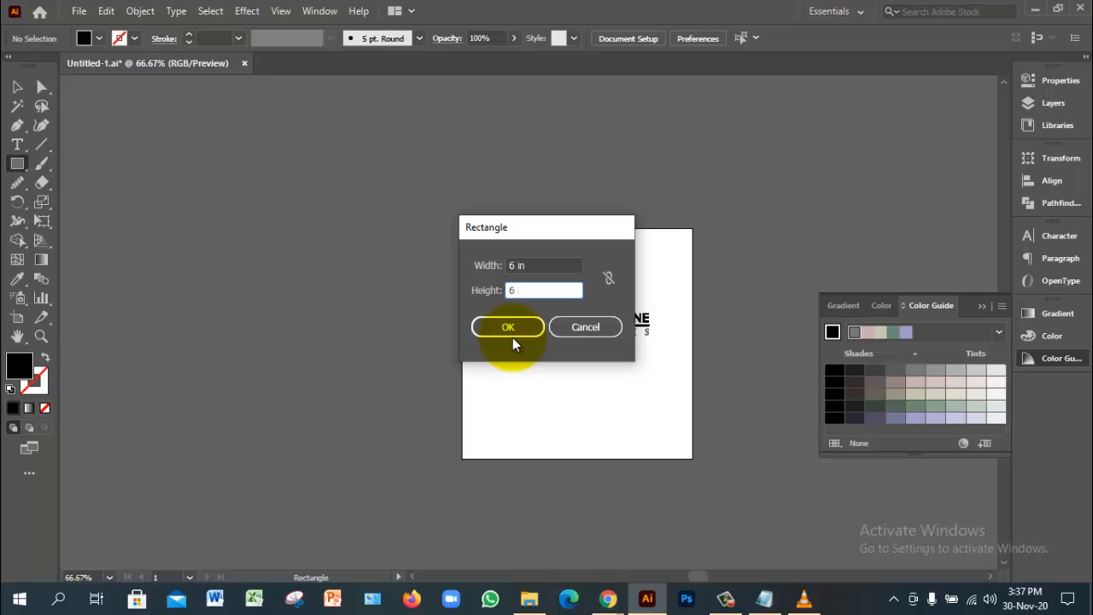
click(518, 325)
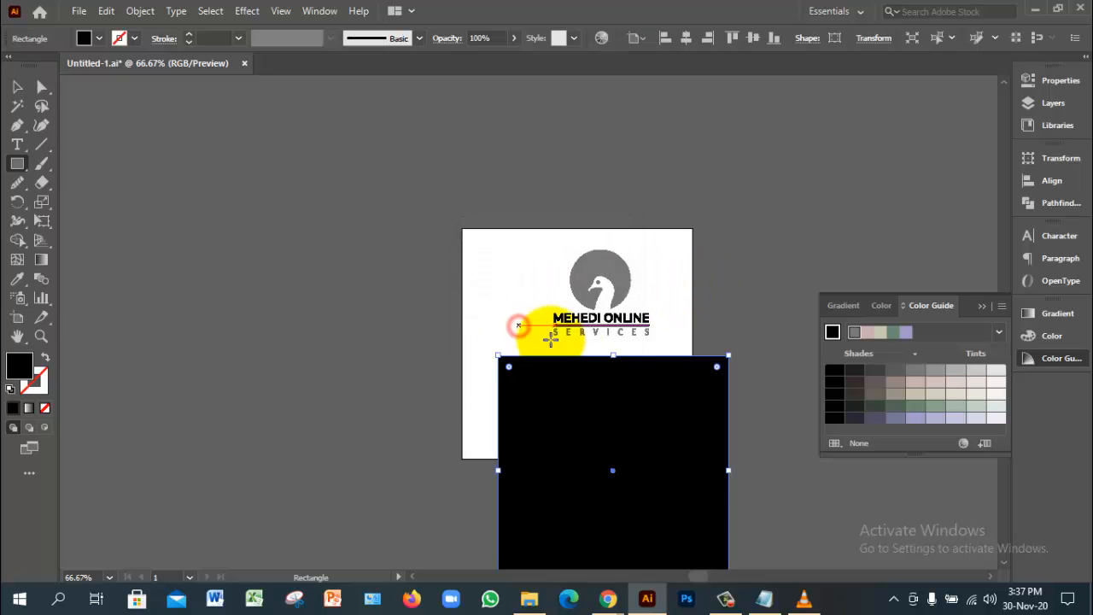
click(18, 87)
drag(640, 402, 625, 338)
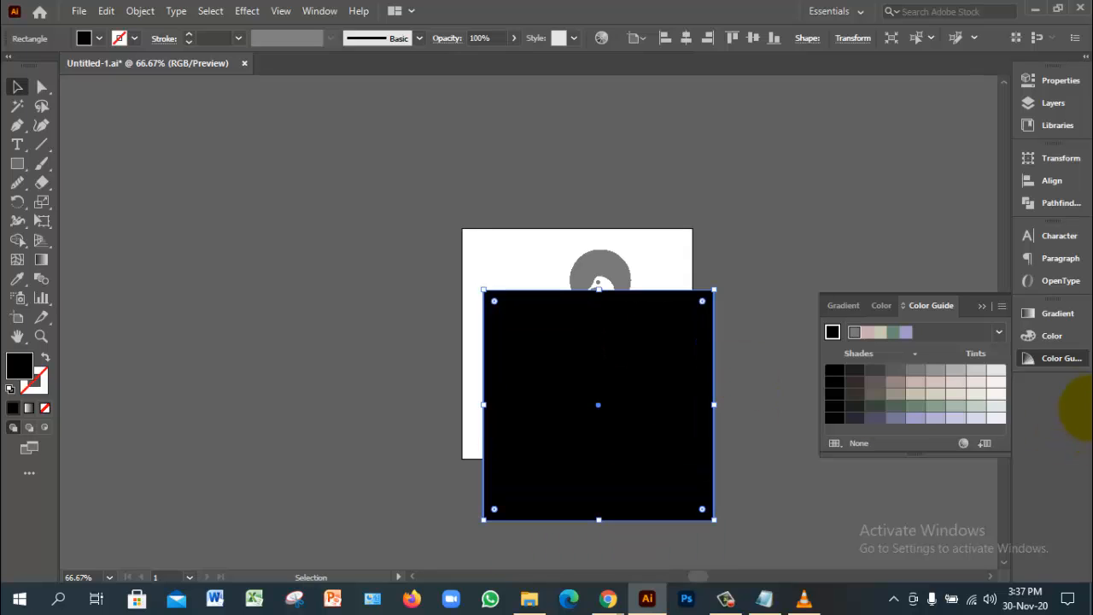
Fill the square with a muted sage green from the Color Guide and send it behind the logo
click(1000, 389)
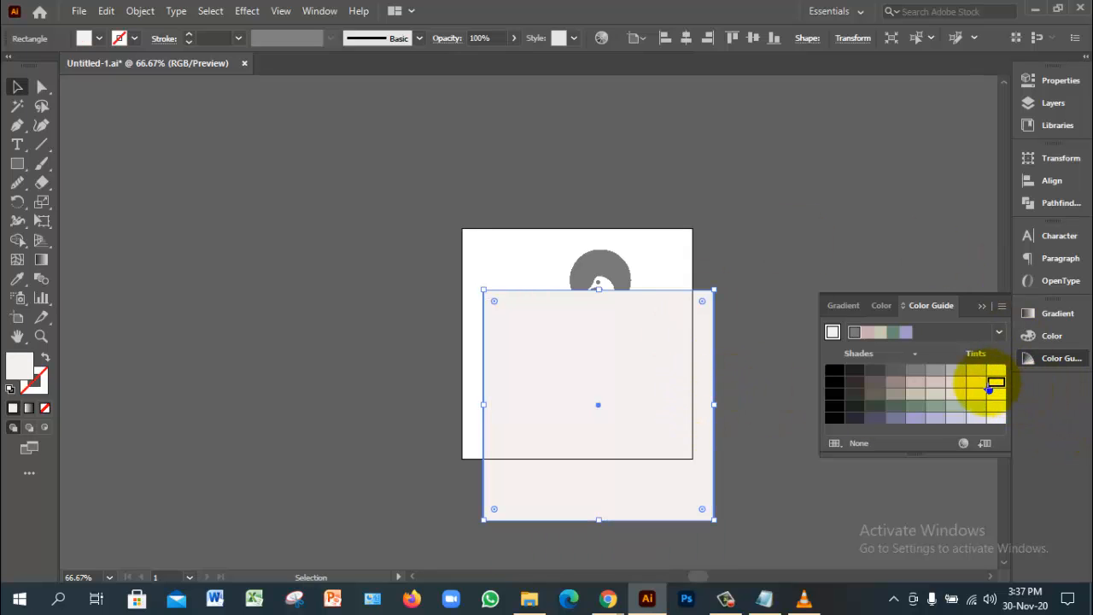
click(935, 406)
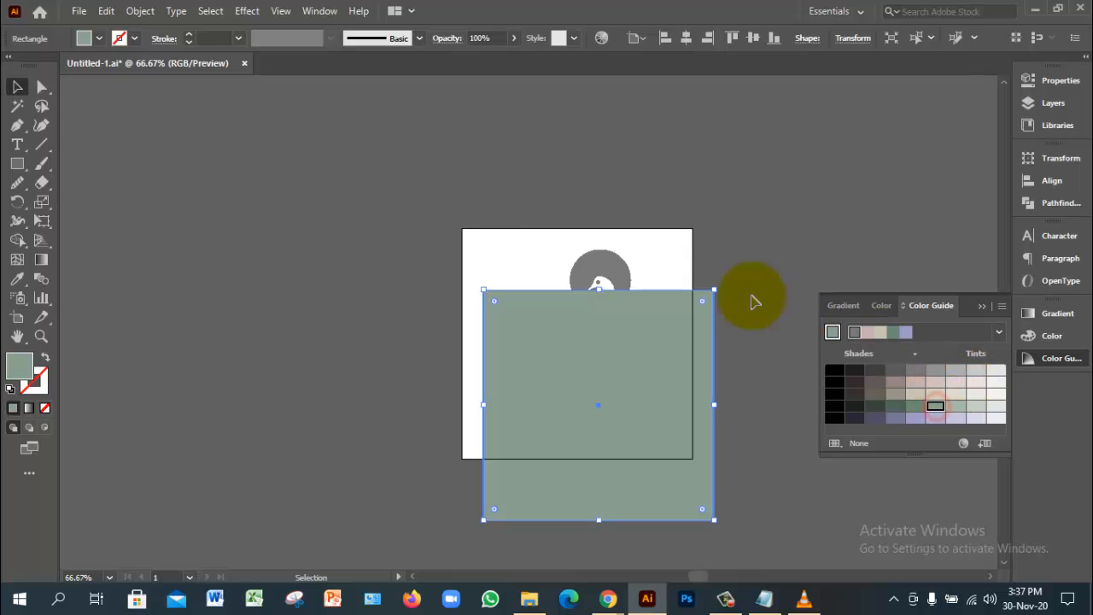
right_click(646, 332)
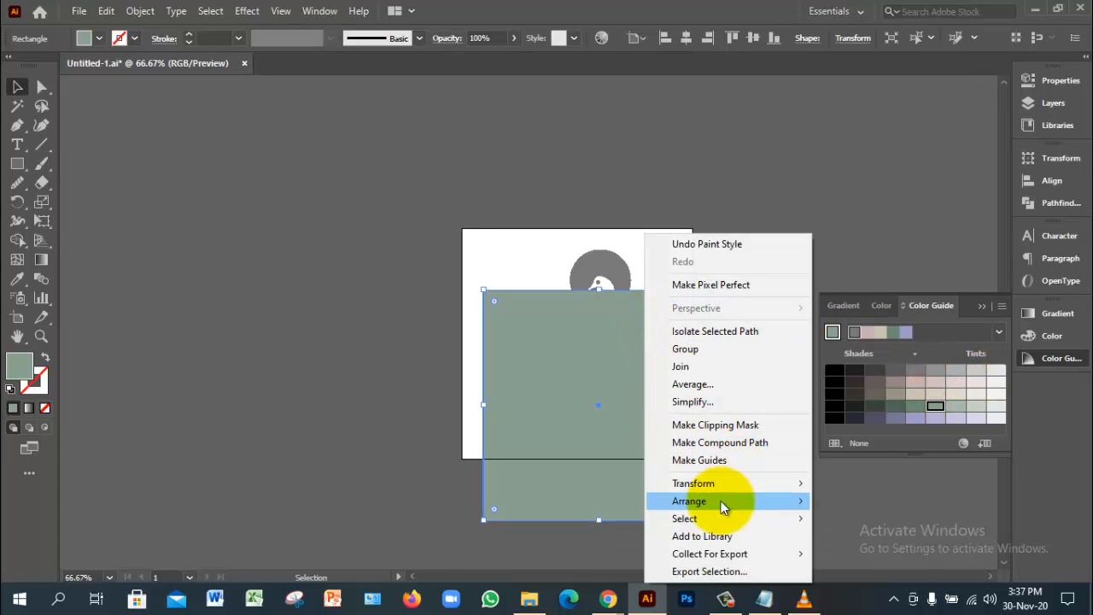
mouse_move(721, 501)
click(862, 553)
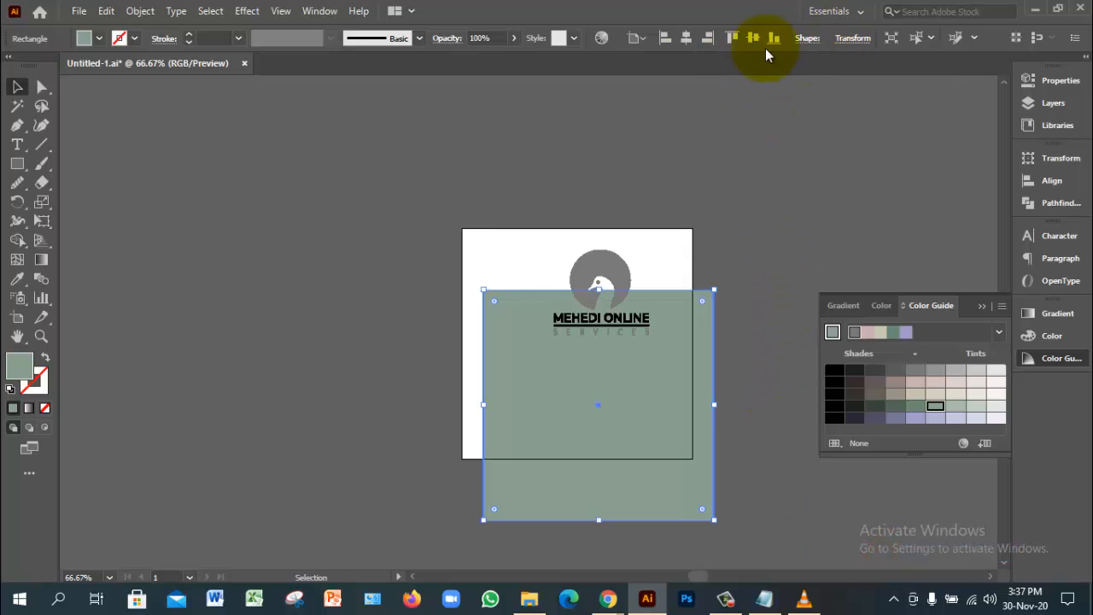
Center the background square horizontally and vertically on the artboard, then deselect it
click(641, 40)
click(667, 91)
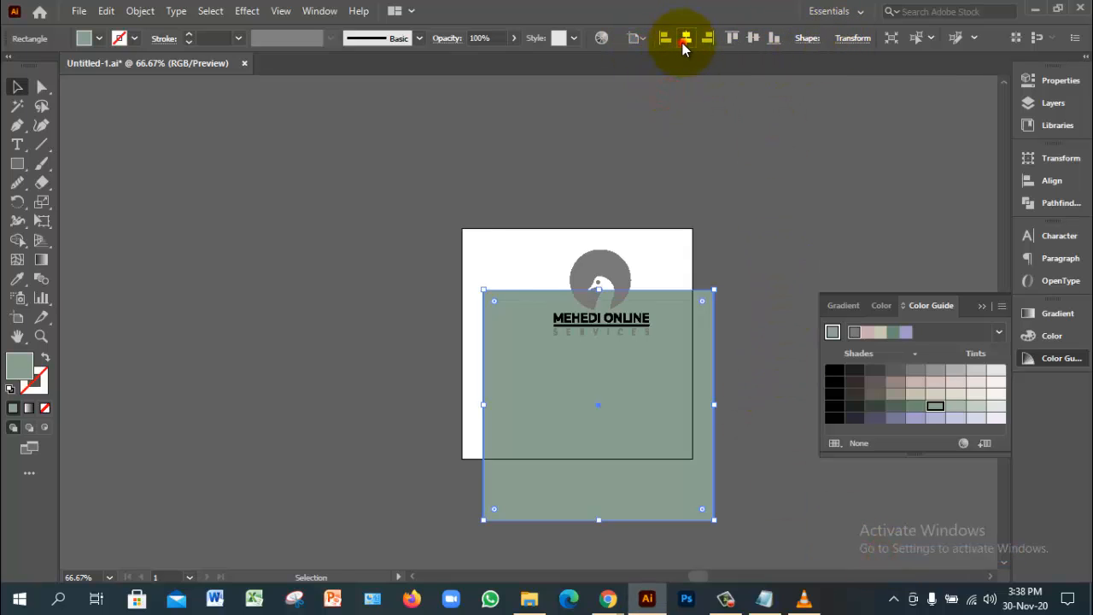
click(685, 39)
click(752, 39)
click(776, 265)
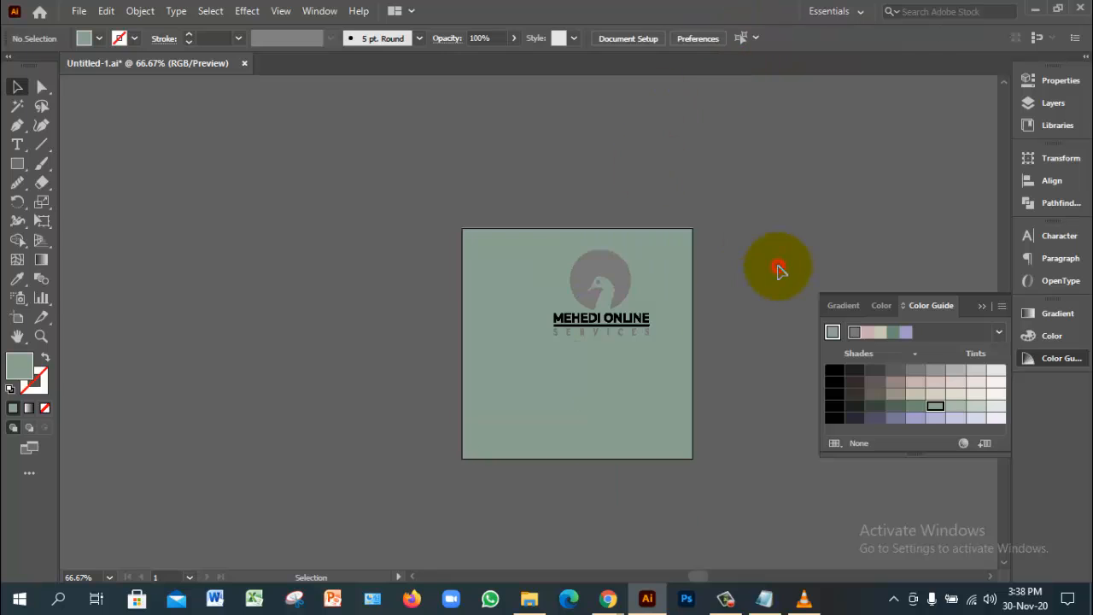
Try dark green, pale green and light lavender fills on the background square and settle on a medium lavender from the Color Guide
click(677, 316)
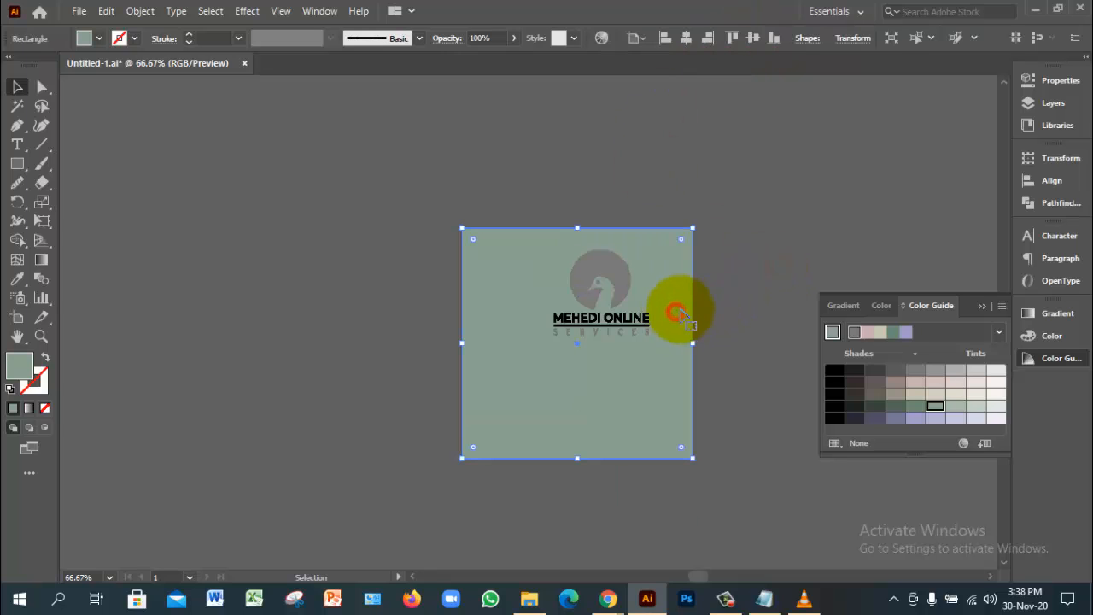
click(605, 367)
click(895, 407)
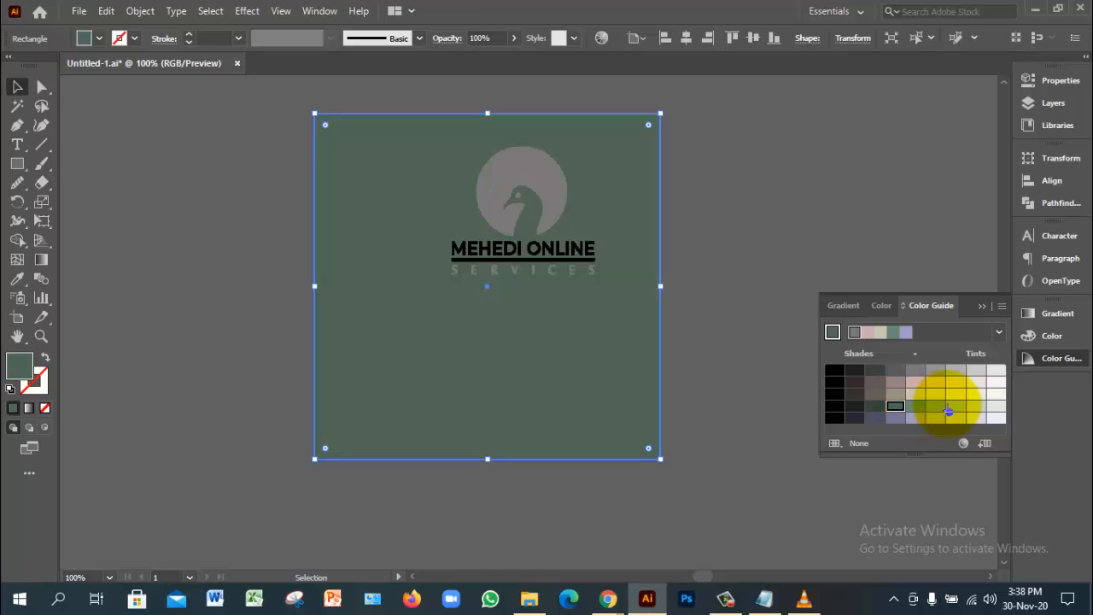
click(978, 407)
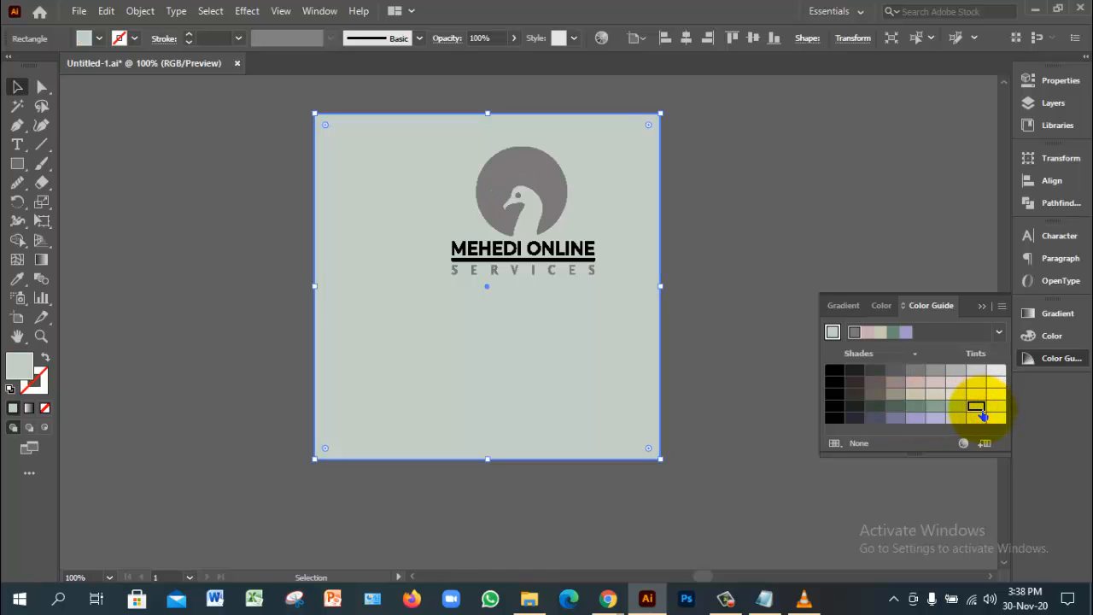
click(934, 417)
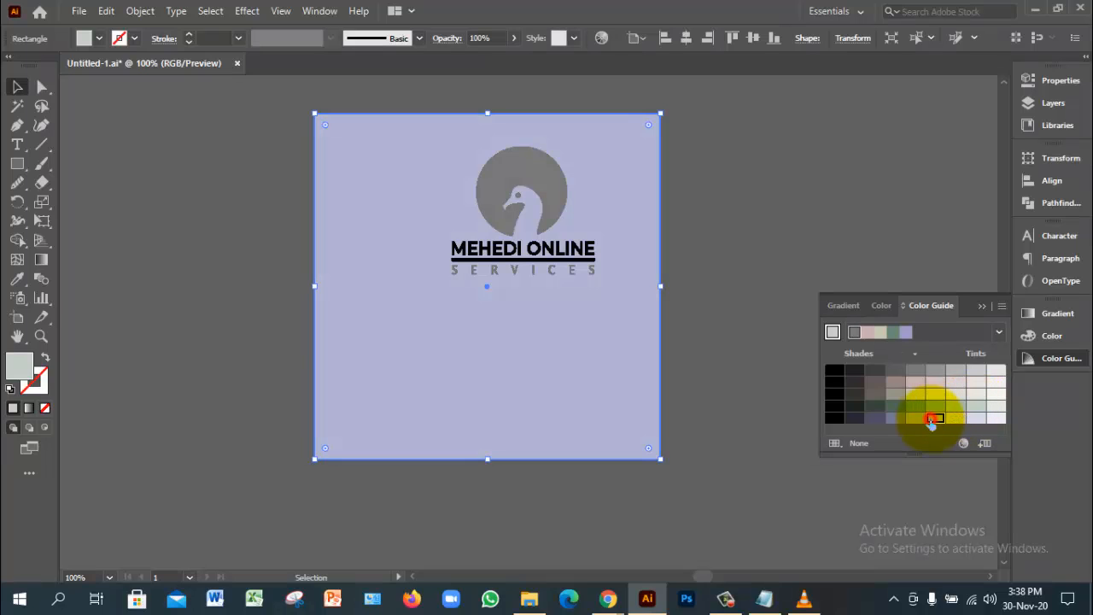
click(915, 418)
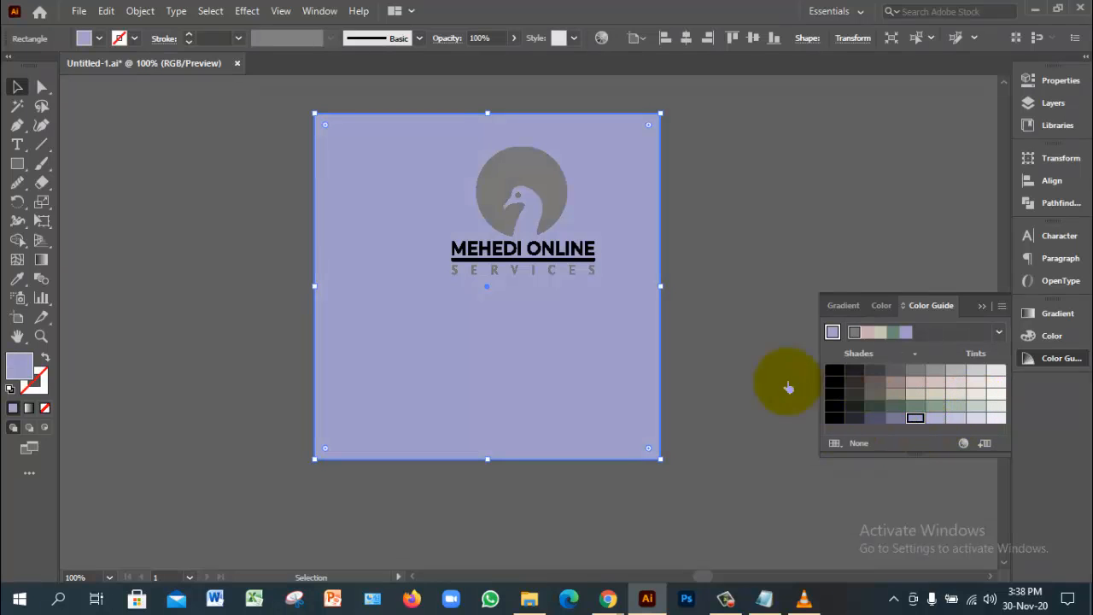
click(731, 253)
click(547, 191)
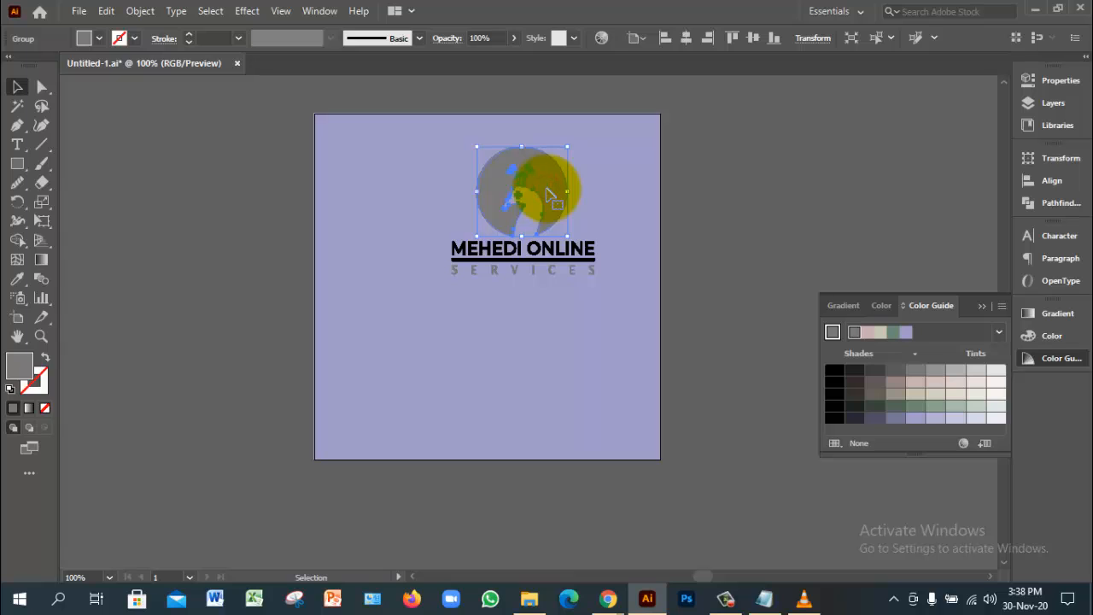
click(584, 299)
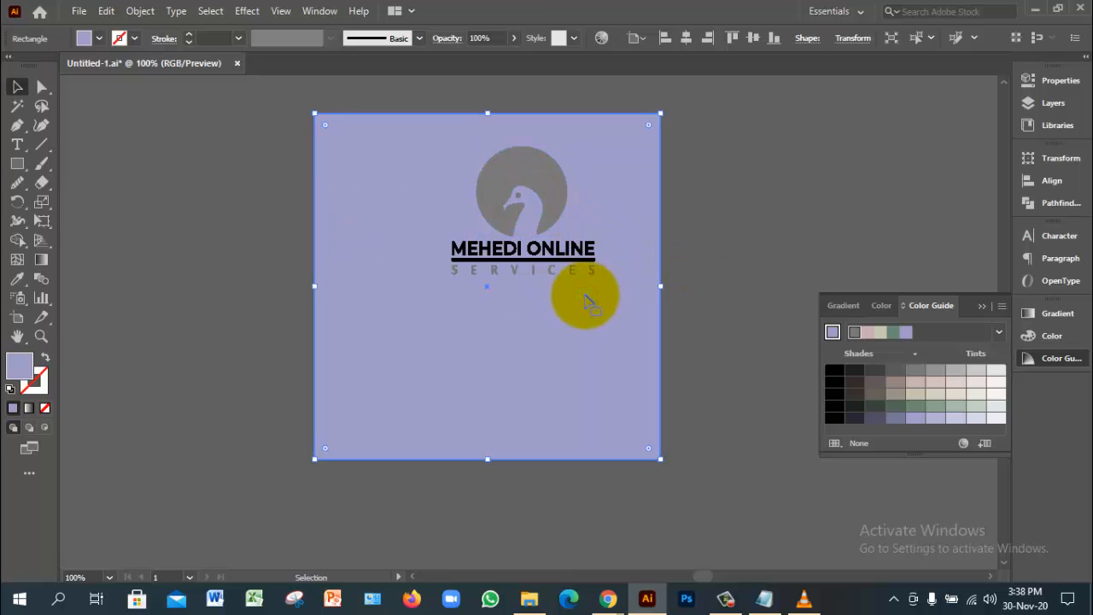
Fill the background square with a dark slate purple from the Color Guide and deselect it
click(874, 418)
click(773, 333)
click(597, 312)
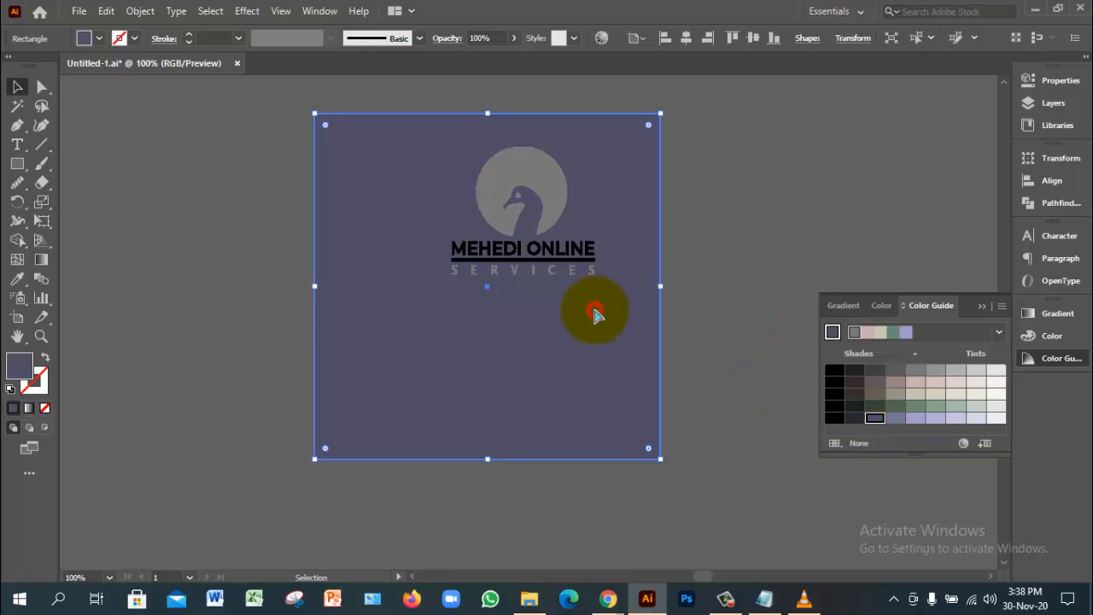
click(675, 329)
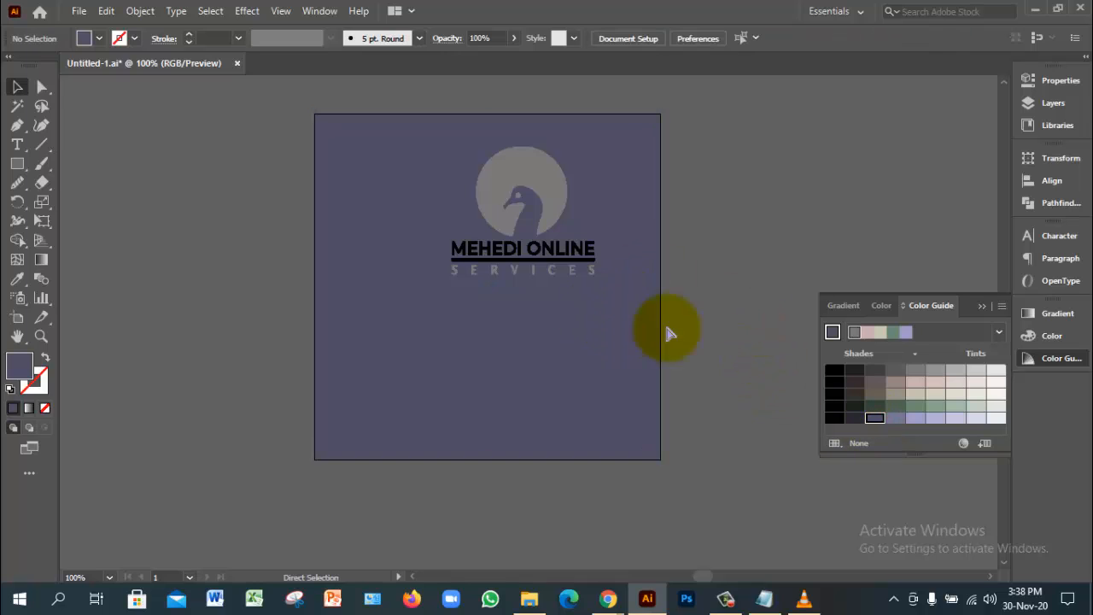
Center the whole logo group horizontally and vertically on the artboard
drag(431, 135, 624, 320)
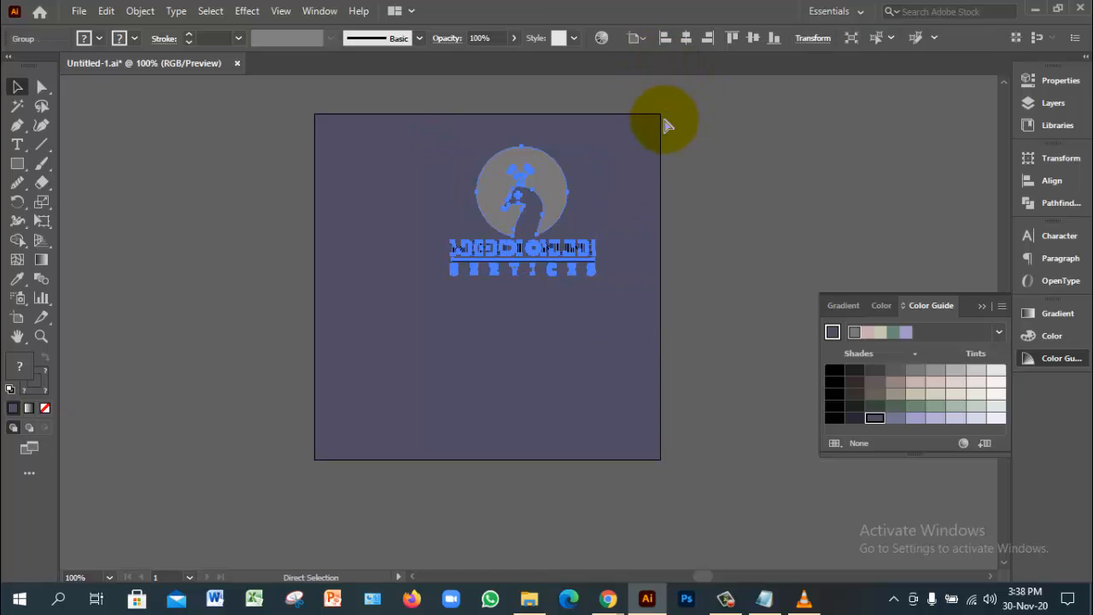
key(v)
click(636, 38)
click(686, 41)
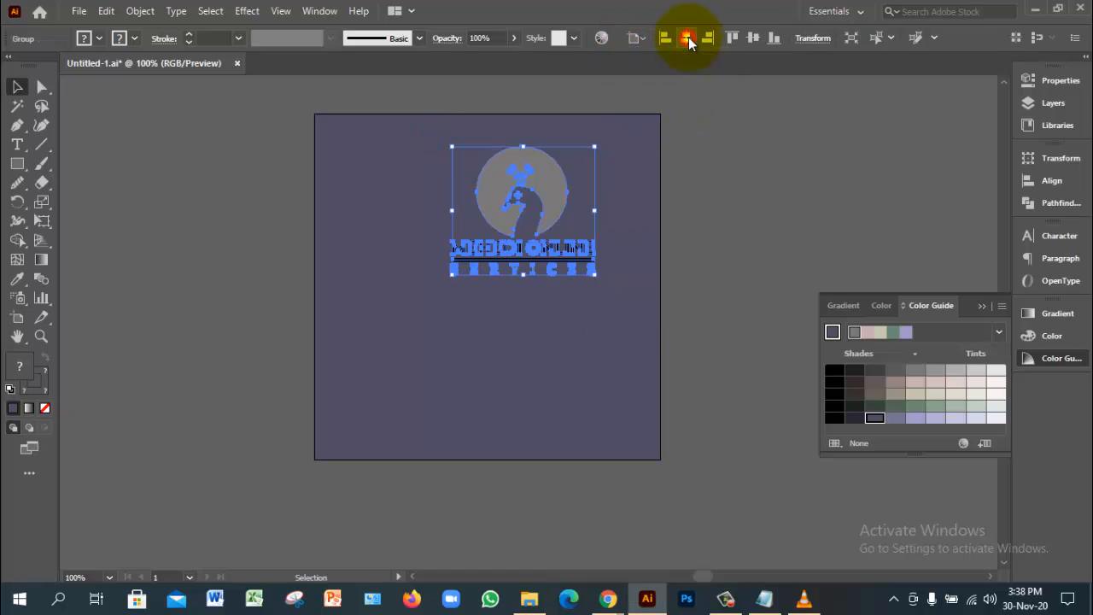
click(687, 38)
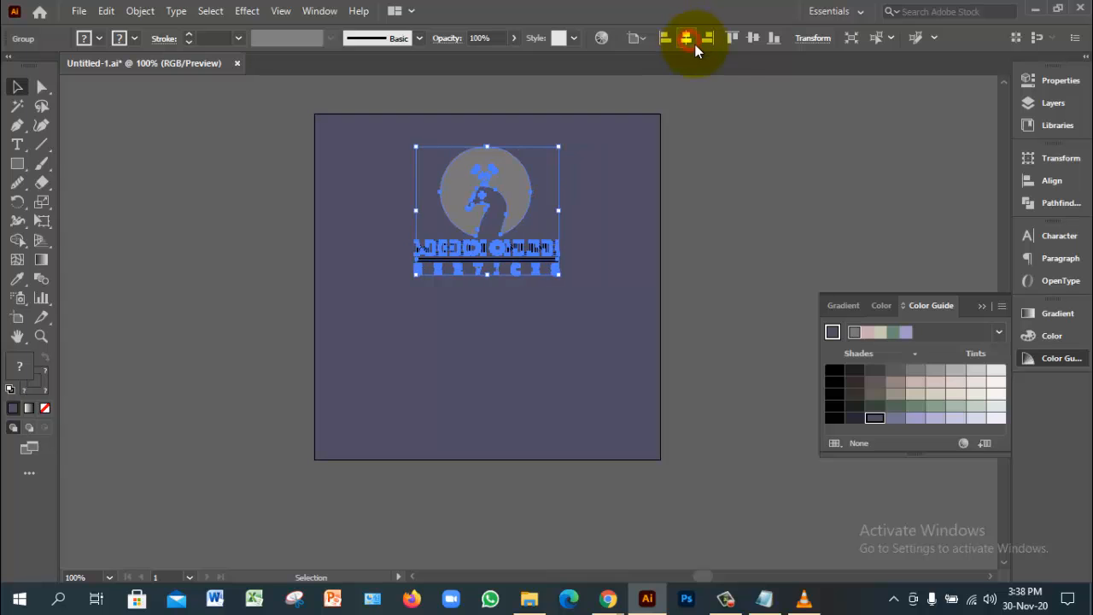
click(745, 41)
click(722, 224)
Ungroup the logo and fill the circular peacock emblem with the lightest grey tint from the Color Guide
click(513, 256)
right_click(515, 256)
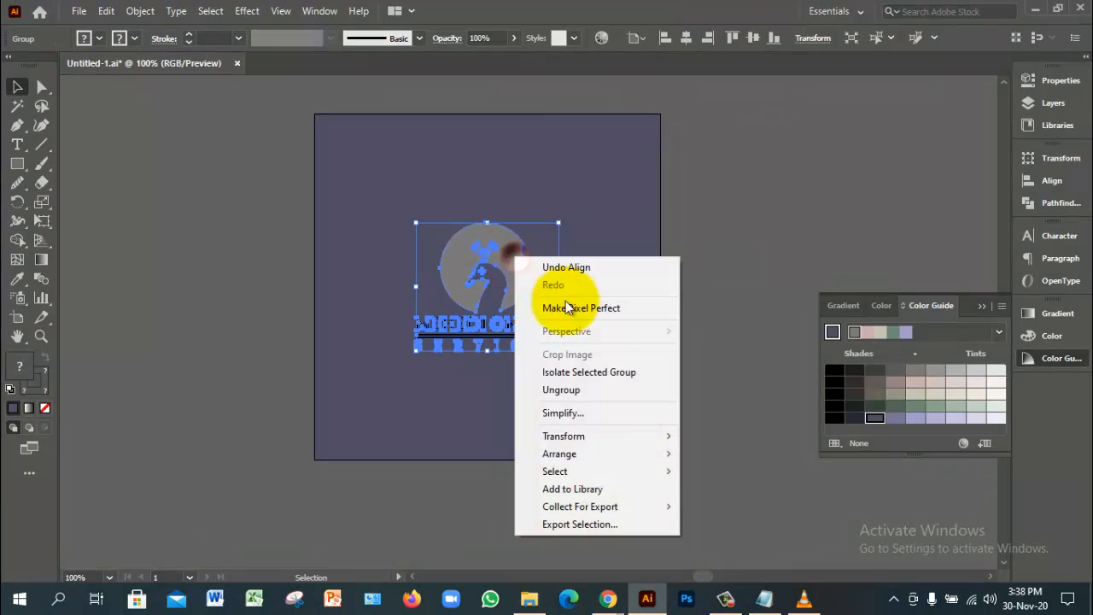
click(560, 389)
click(697, 288)
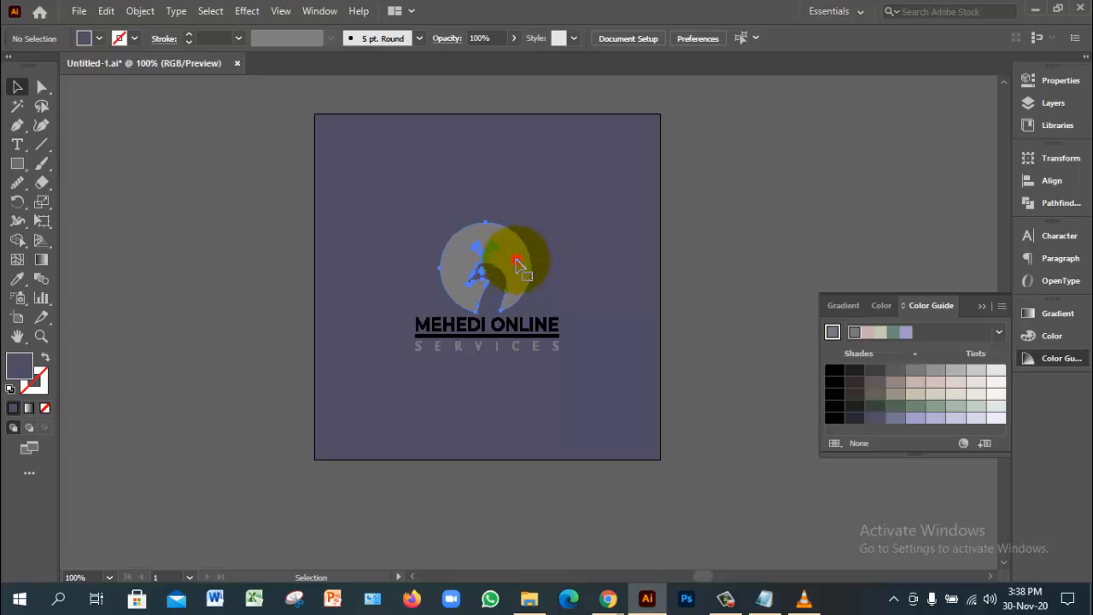
click(516, 263)
click(992, 369)
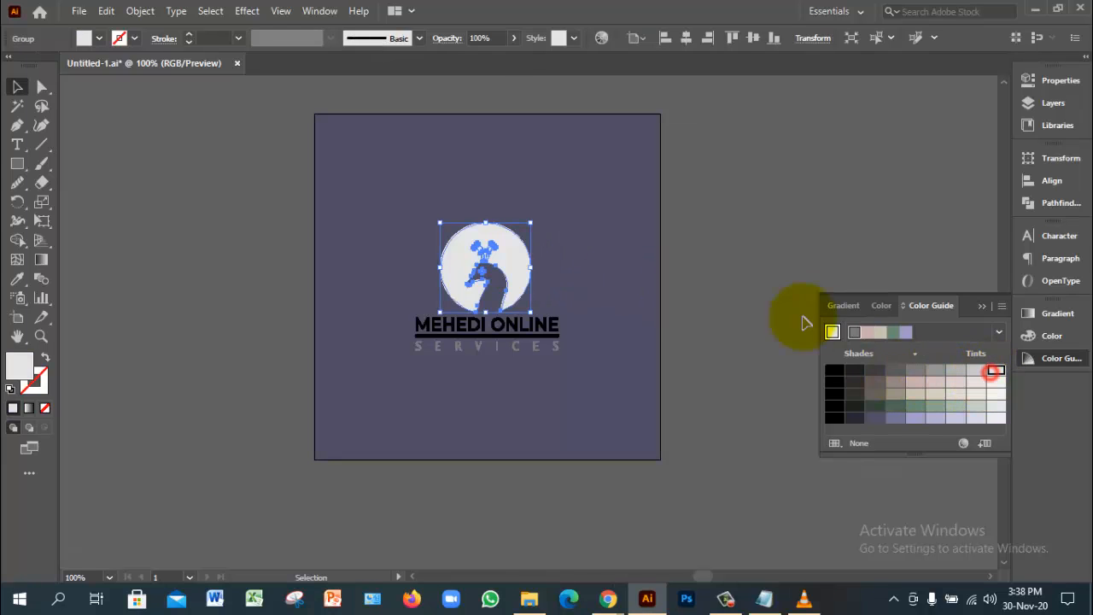
click(767, 224)
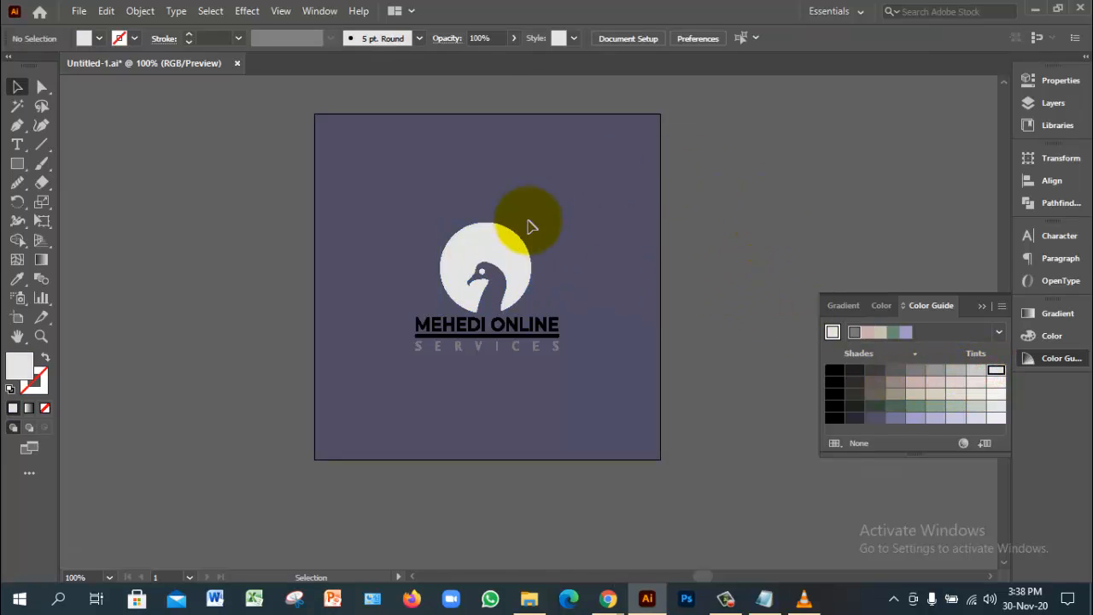
Fill the SERVICES lettering below the line with the same lightest grey tint from the Color Guide
ctrl+click(485, 376)
ctrl+click(533, 259)
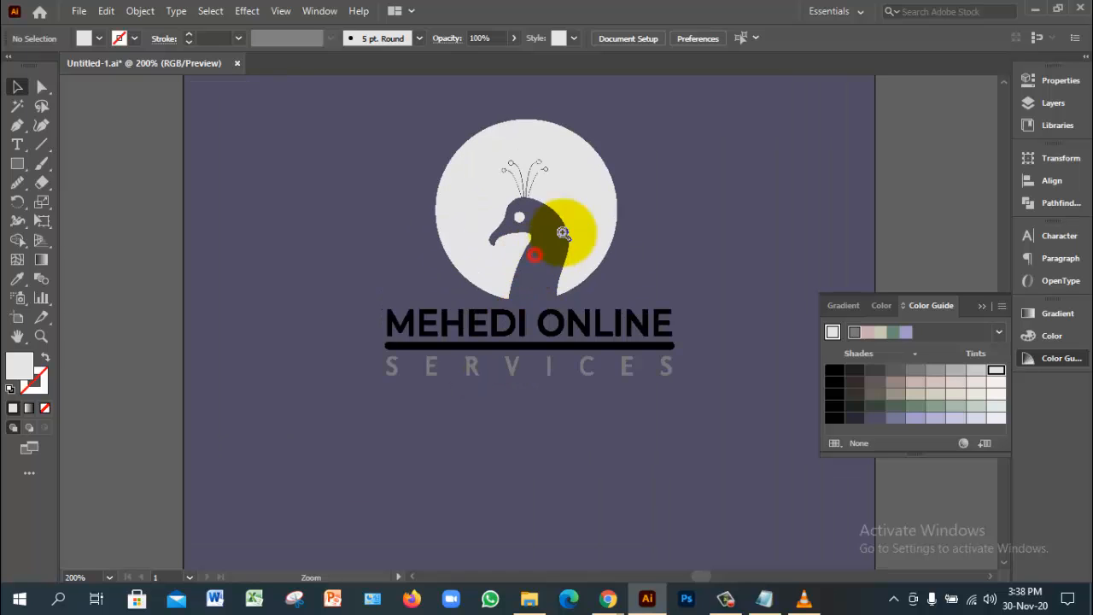
drag(575, 183, 561, 244)
drag(599, 288, 589, 229)
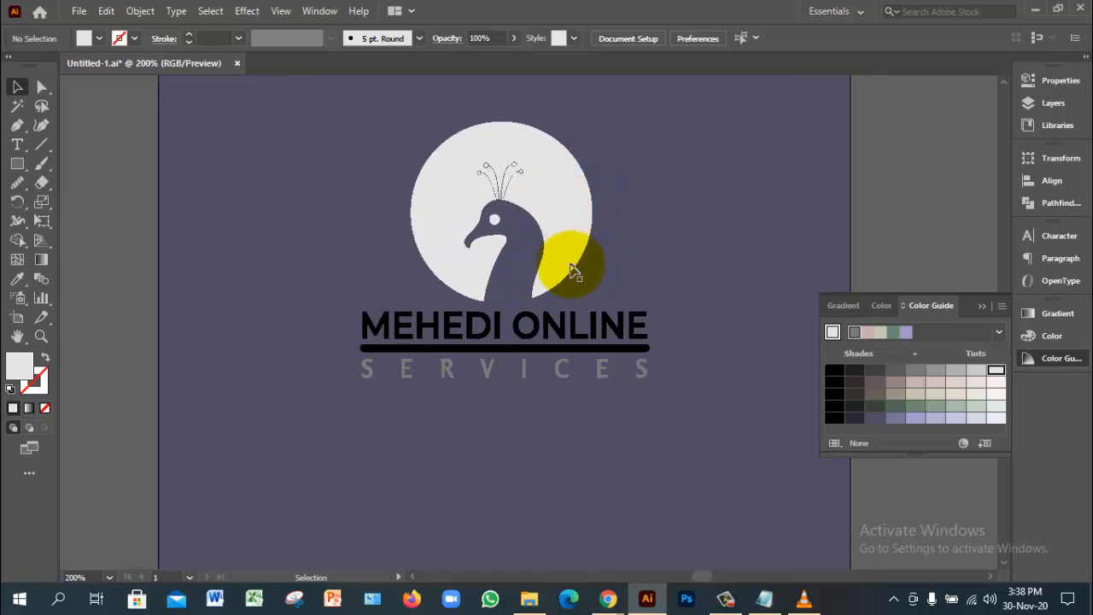
click(566, 379)
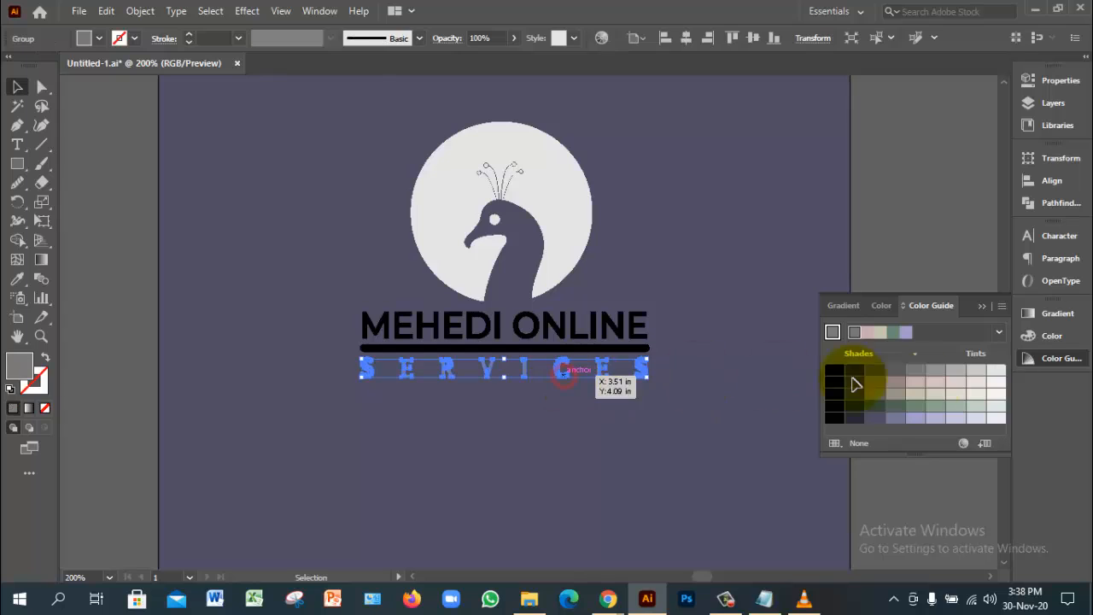
click(994, 376)
click(763, 227)
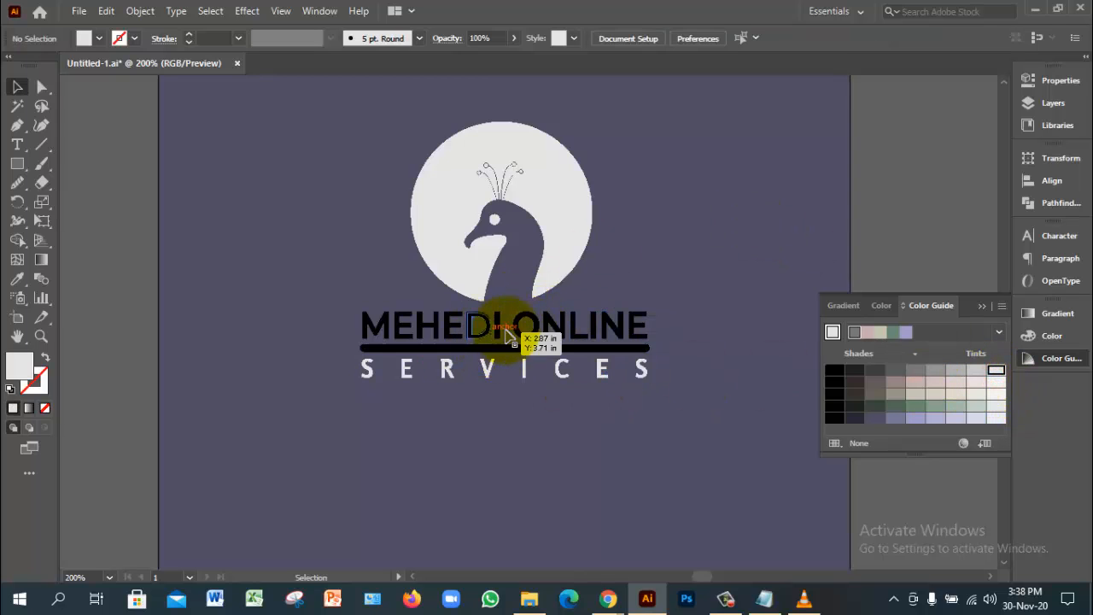
Ungroup the MEHEDI ONLINE lettering and fill only the word ONLINE with the lightest grey tint
click(571, 334)
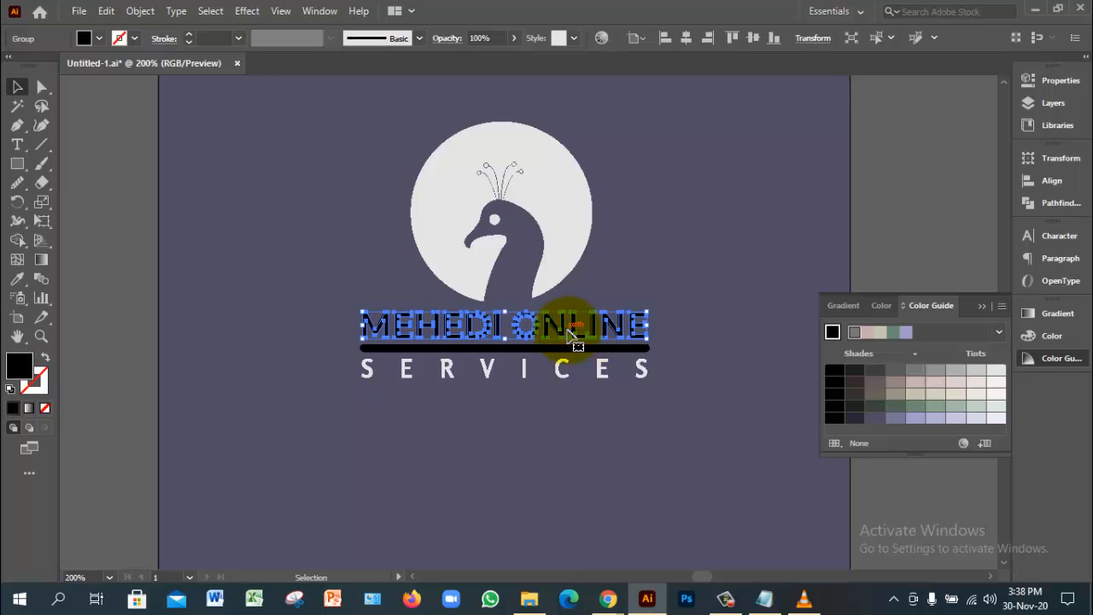
right_click(566, 329)
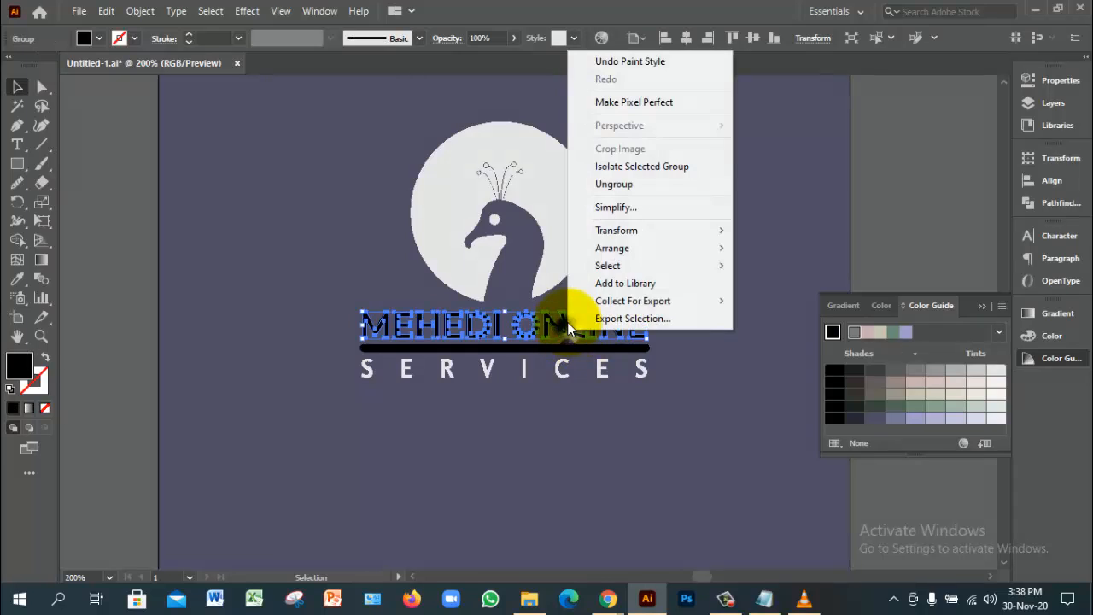
click(634, 184)
click(717, 219)
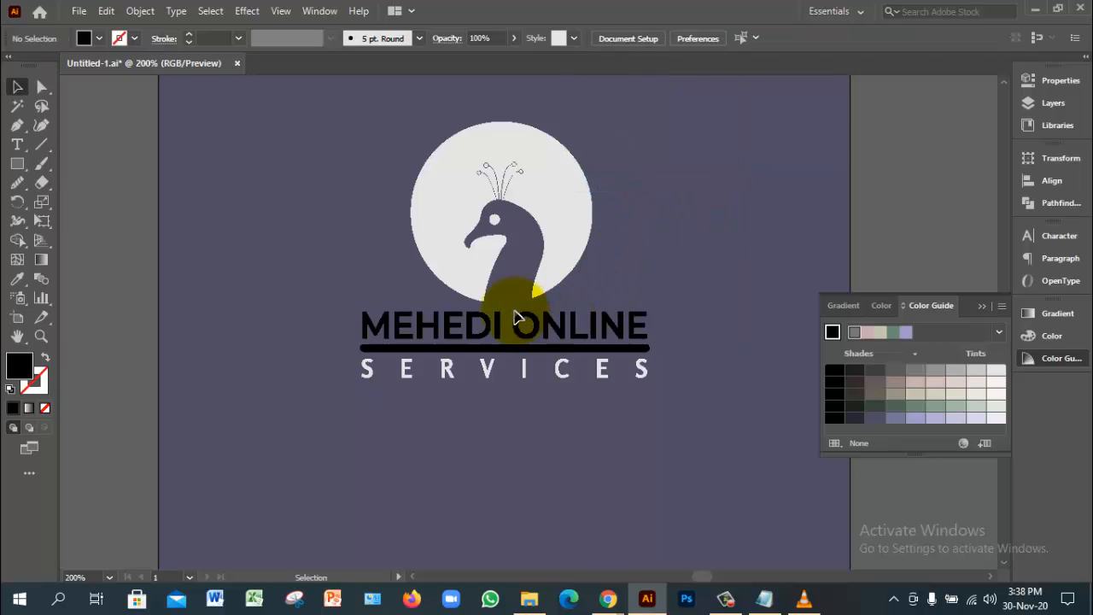
drag(514, 312, 649, 339)
click(995, 374)
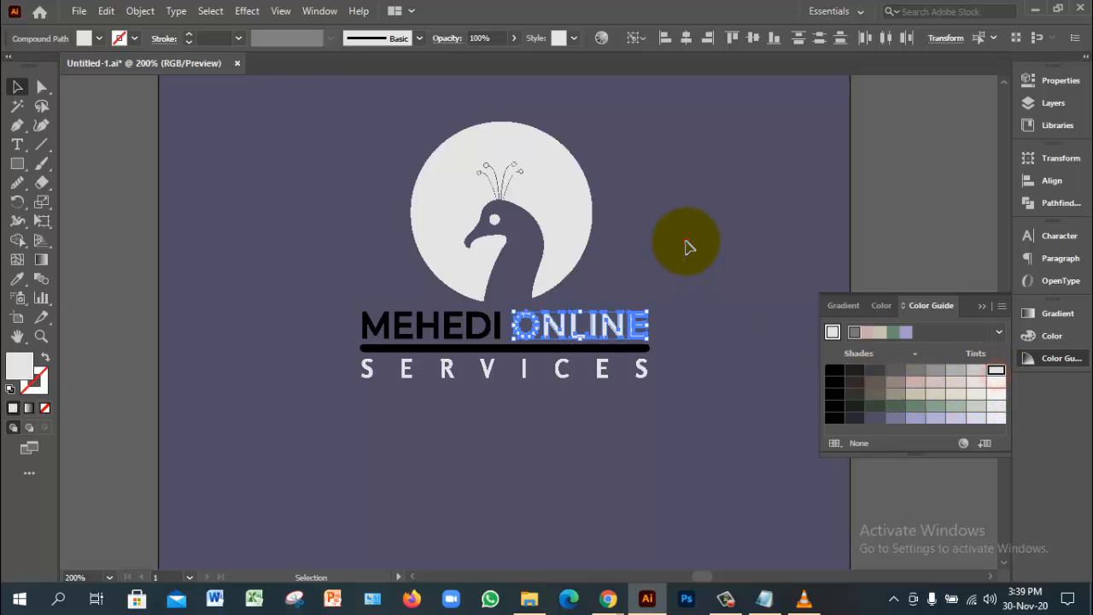
click(688, 246)
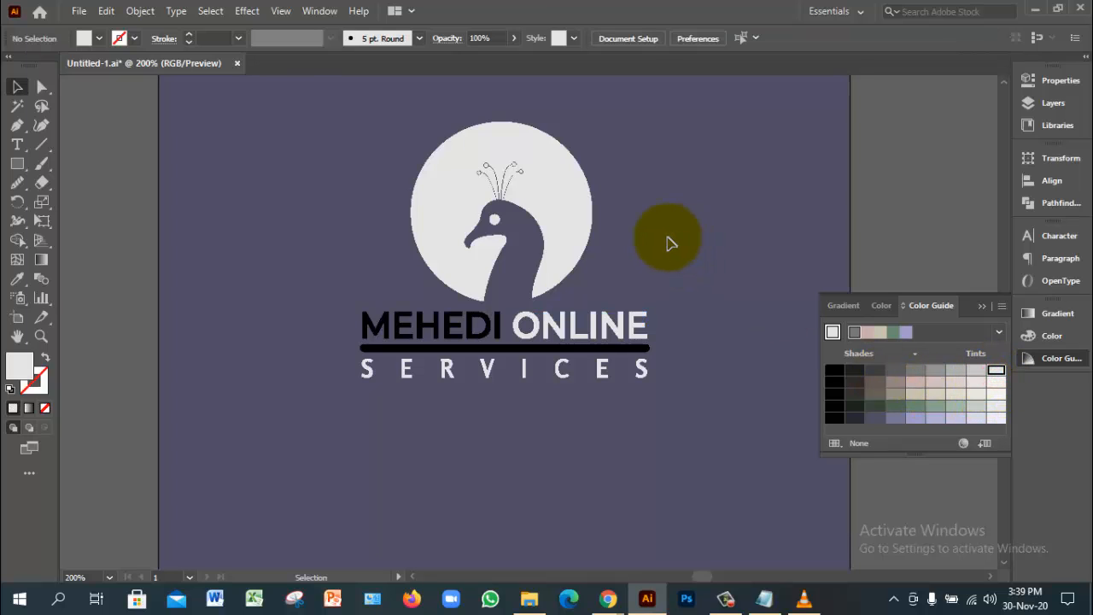
Examine the recolored logo and its fine crest details against the background at different magnifications
ctrl+alt+click(648, 378)
ctrl+click(490, 322)
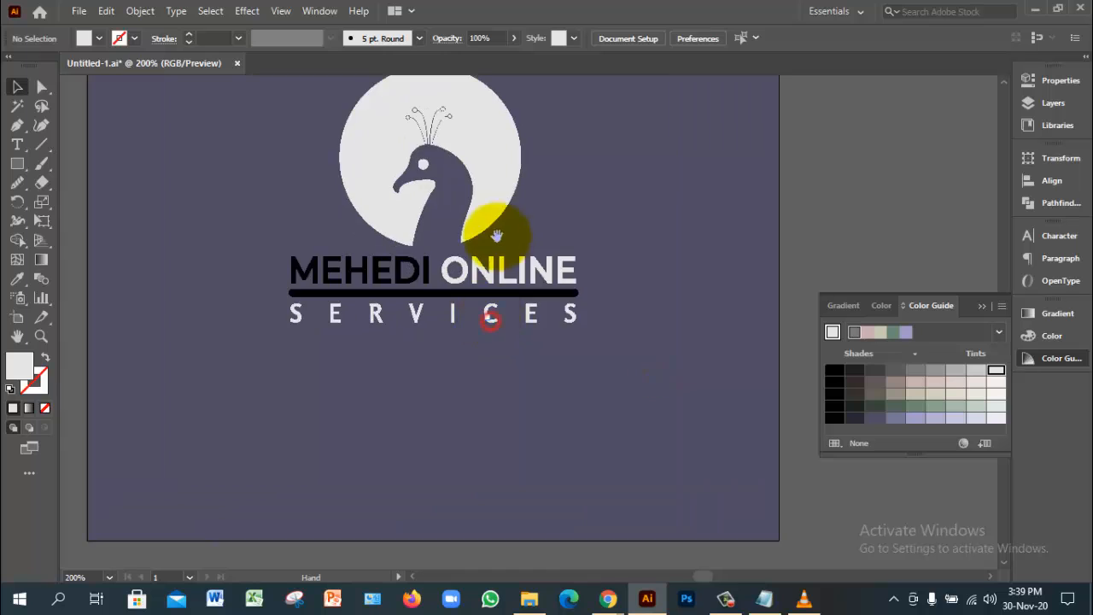
drag(496, 235, 542, 324)
drag(429, 283, 513, 284)
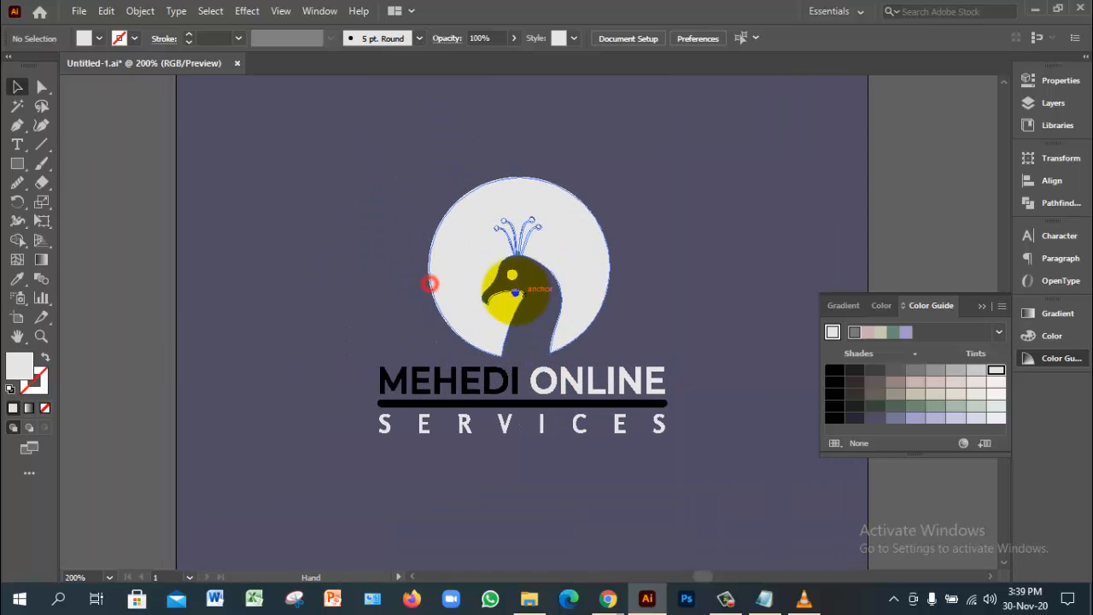
ctrl+alt+click(576, 294)
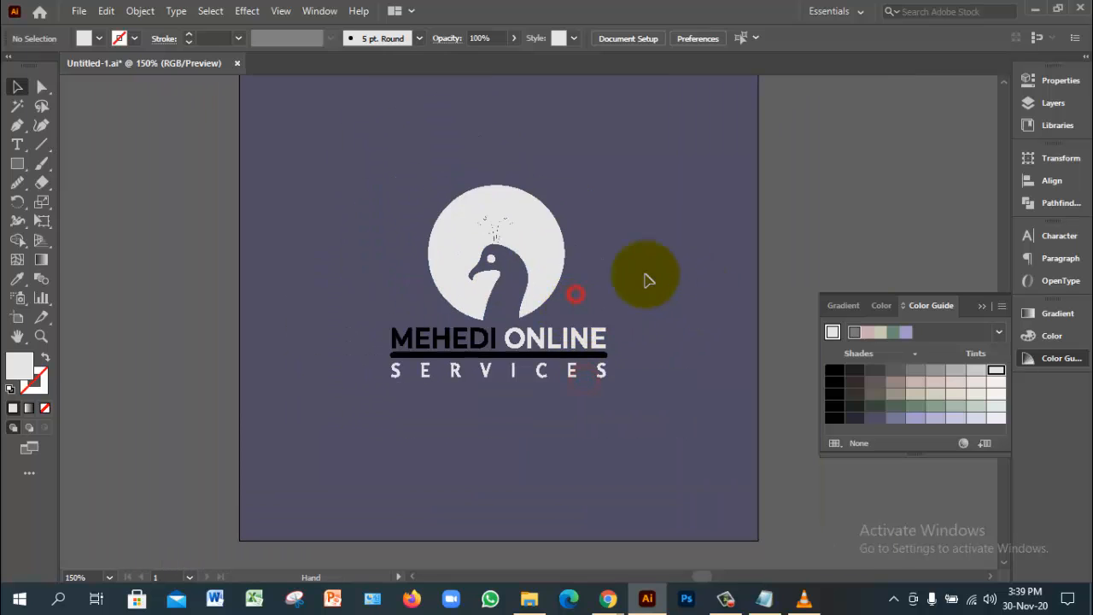
click(664, 237)
scroll(586, 235, down, 1)
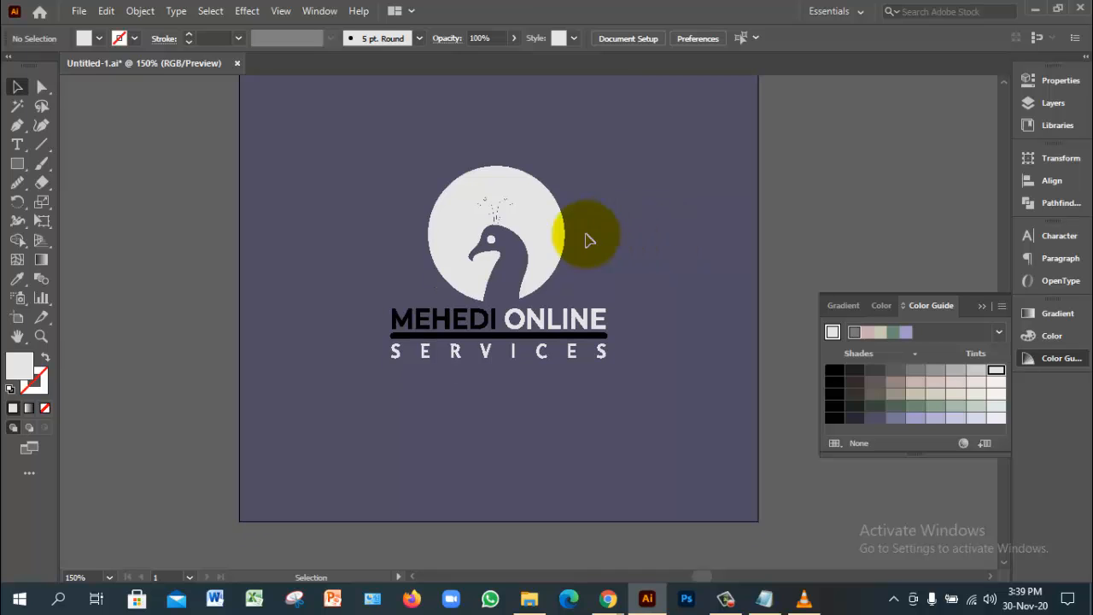
click(646, 210)
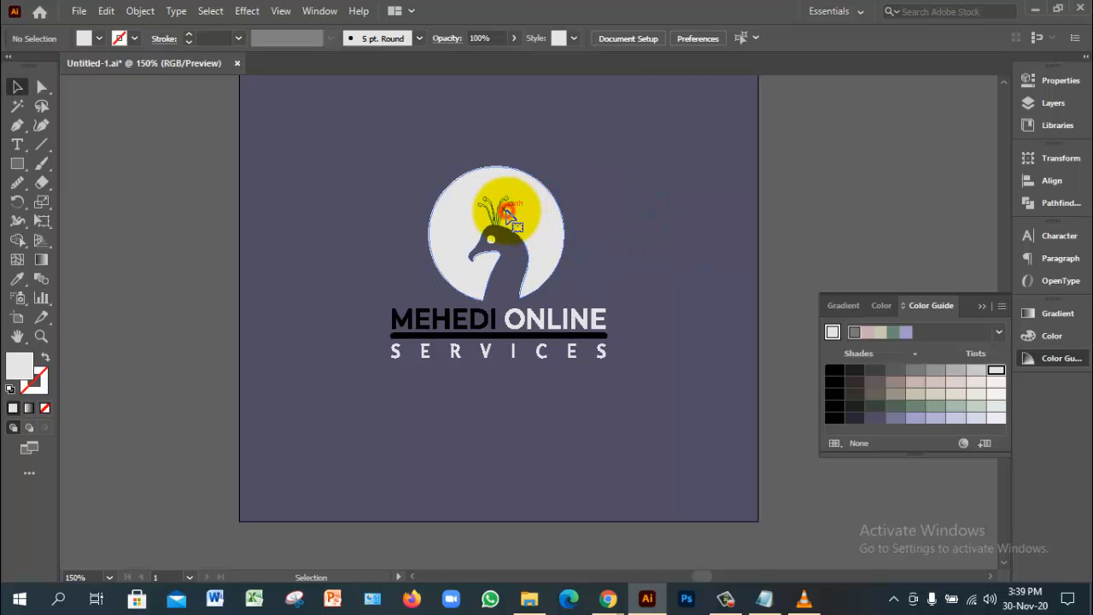
click(508, 213)
click(752, 207)
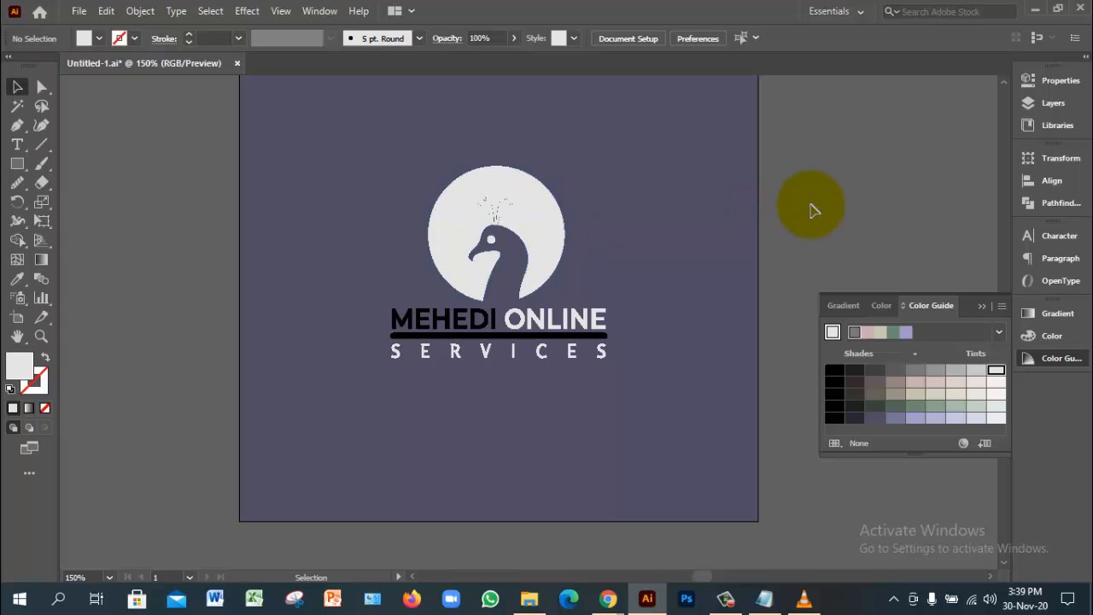
scroll(826, 230, up, 3)
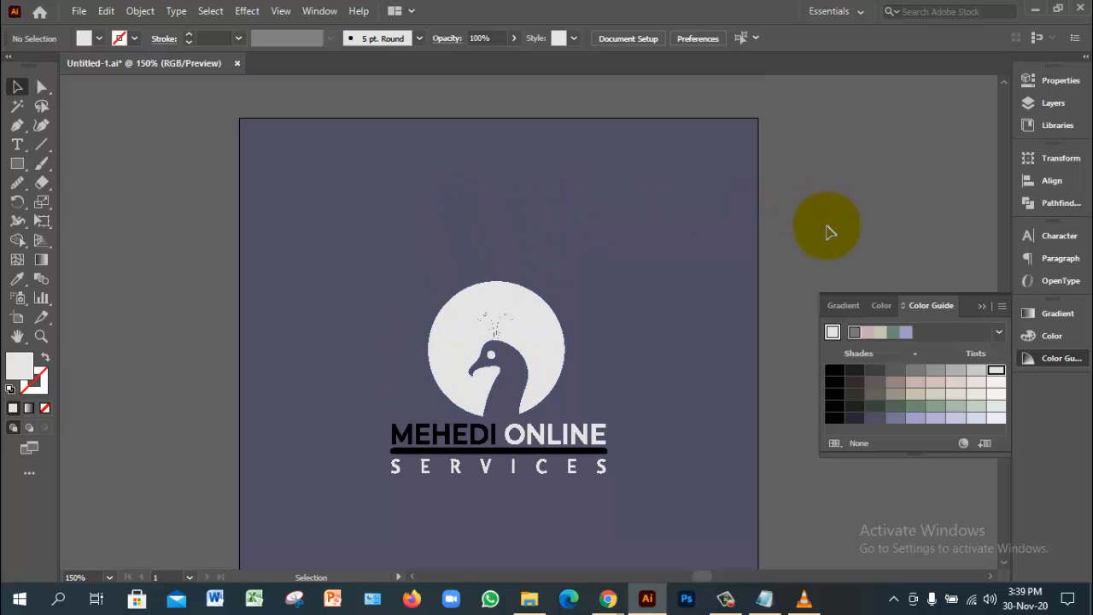
Save the document under the name final as an Adobe Illustrator file in the class-33 folder, using the Illustrator 2020 version
click(78, 11)
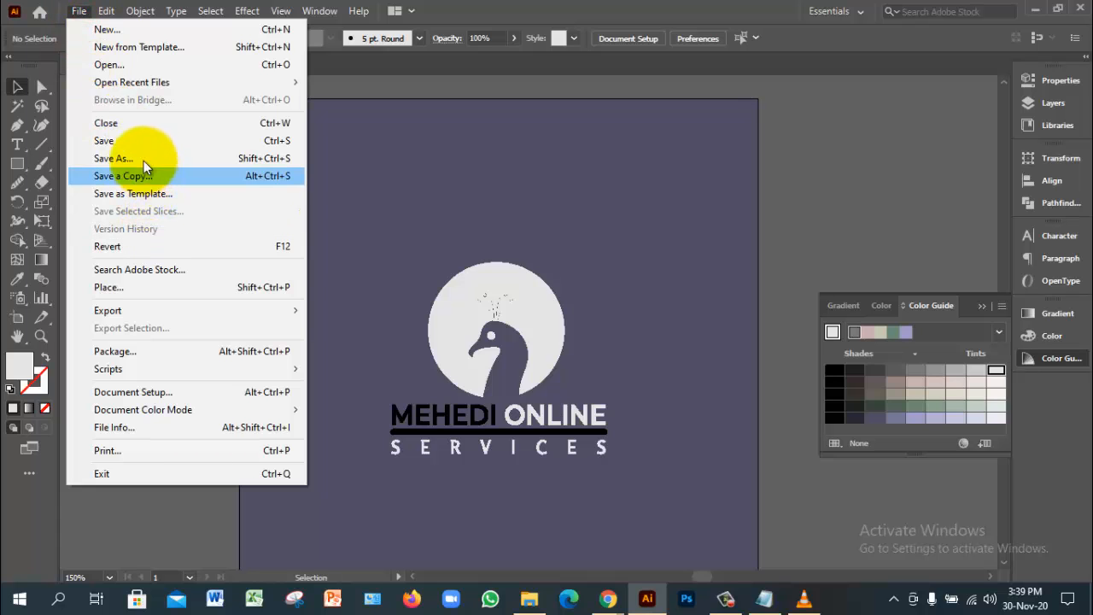
click(499, 229)
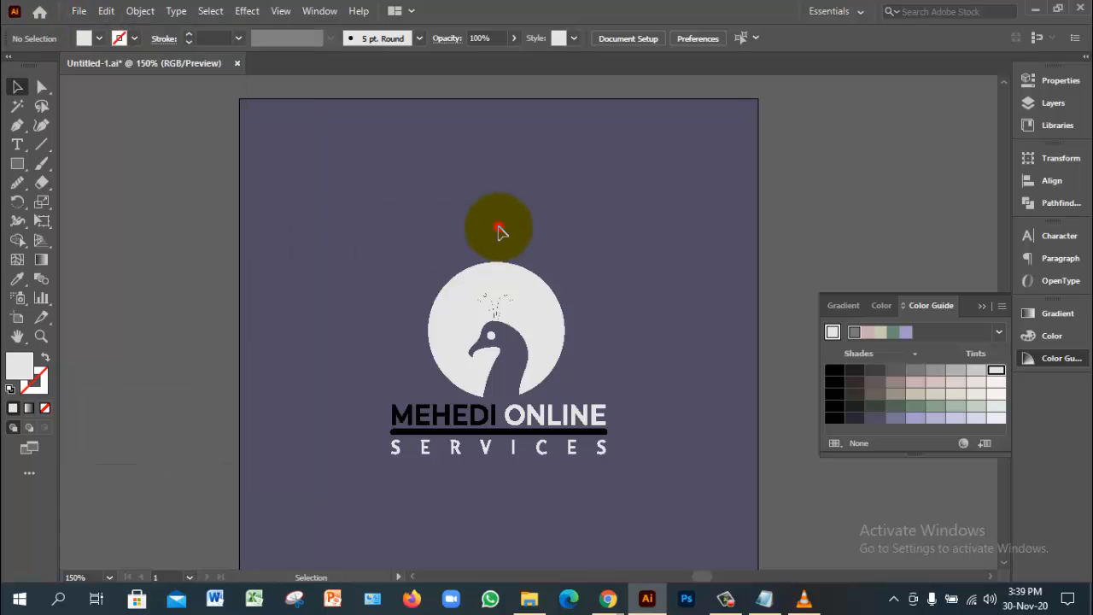
click(78, 11)
click(130, 159)
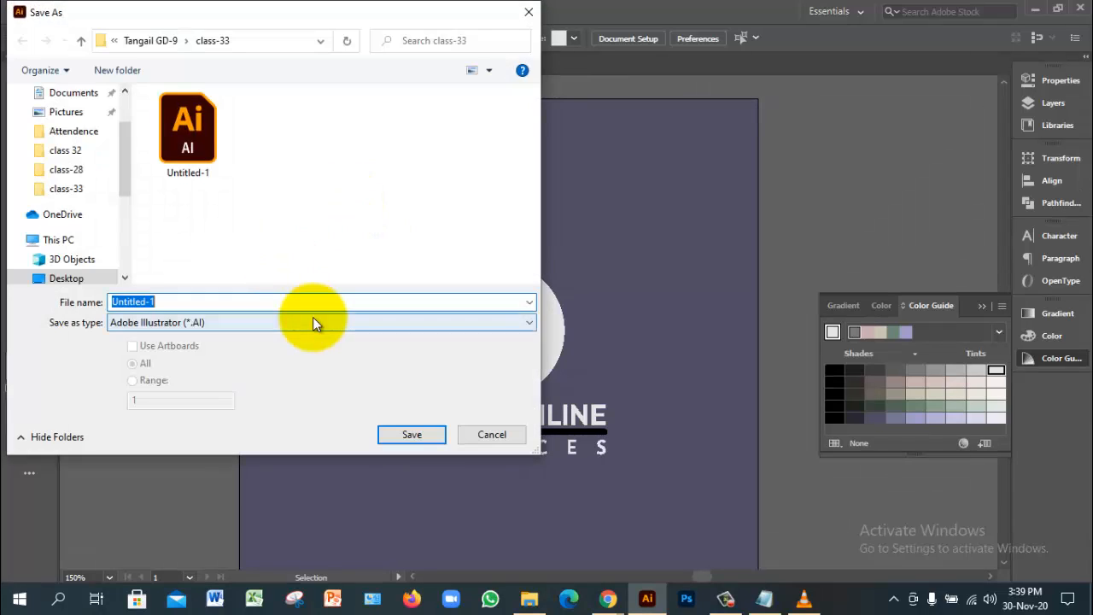
text(final)
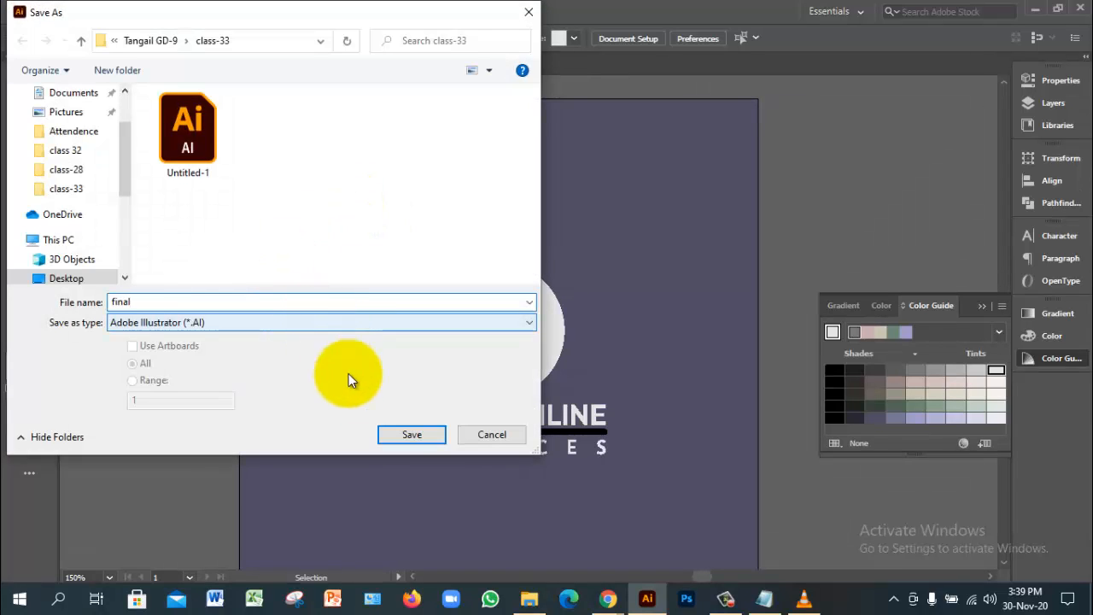
click(410, 433)
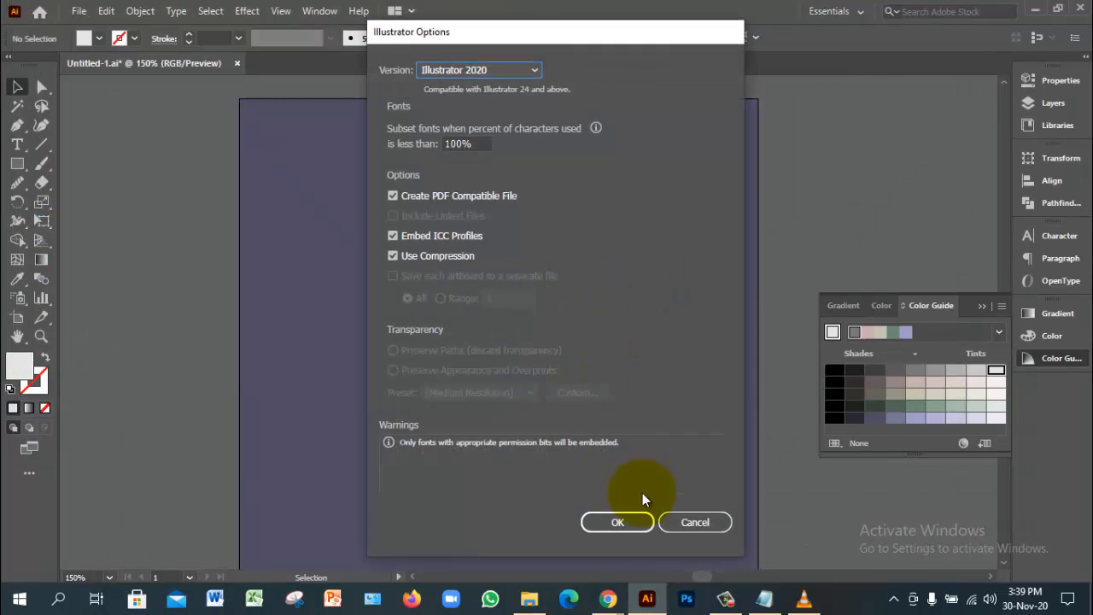
click(619, 522)
Export the logo with Save for Web as a maximum-quality JPEG named final in the class-33 folder
click(79, 11)
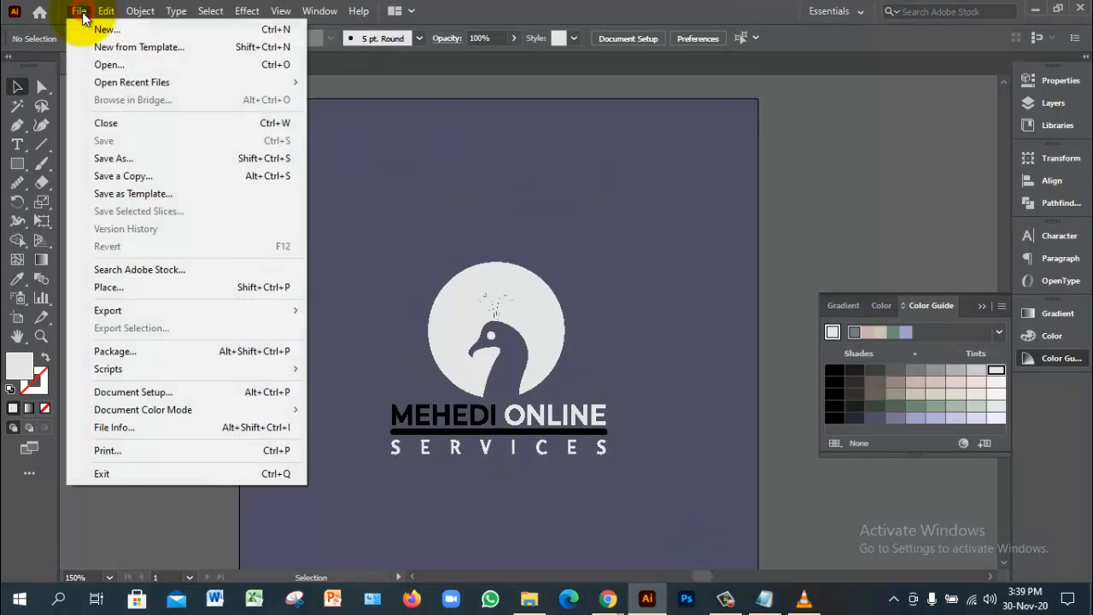
mouse_move(156, 309)
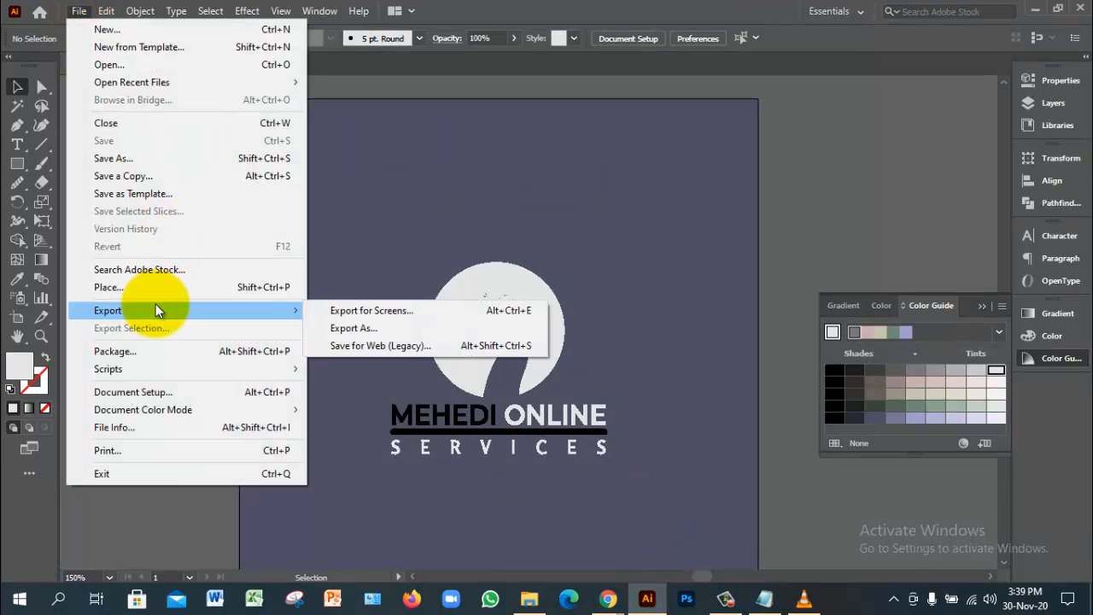
click(393, 344)
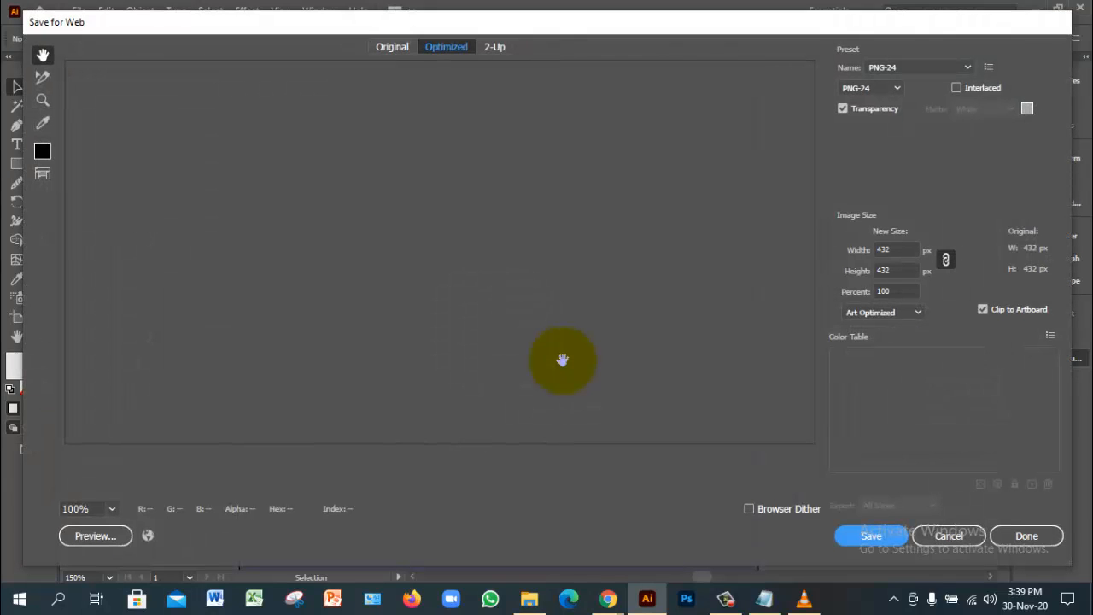
click(111, 507)
click(142, 490)
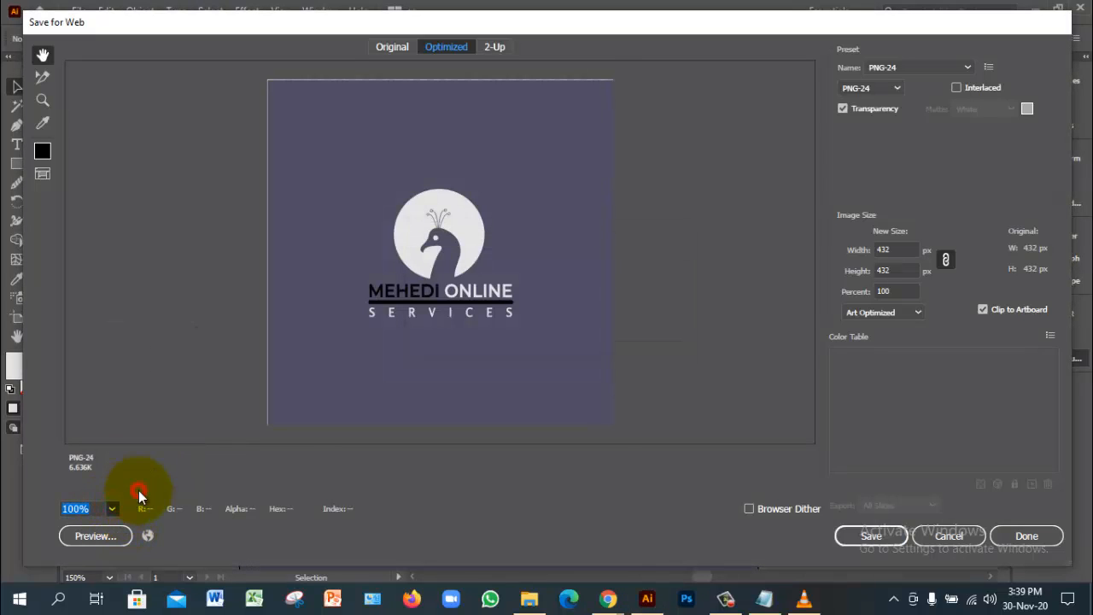
click(900, 89)
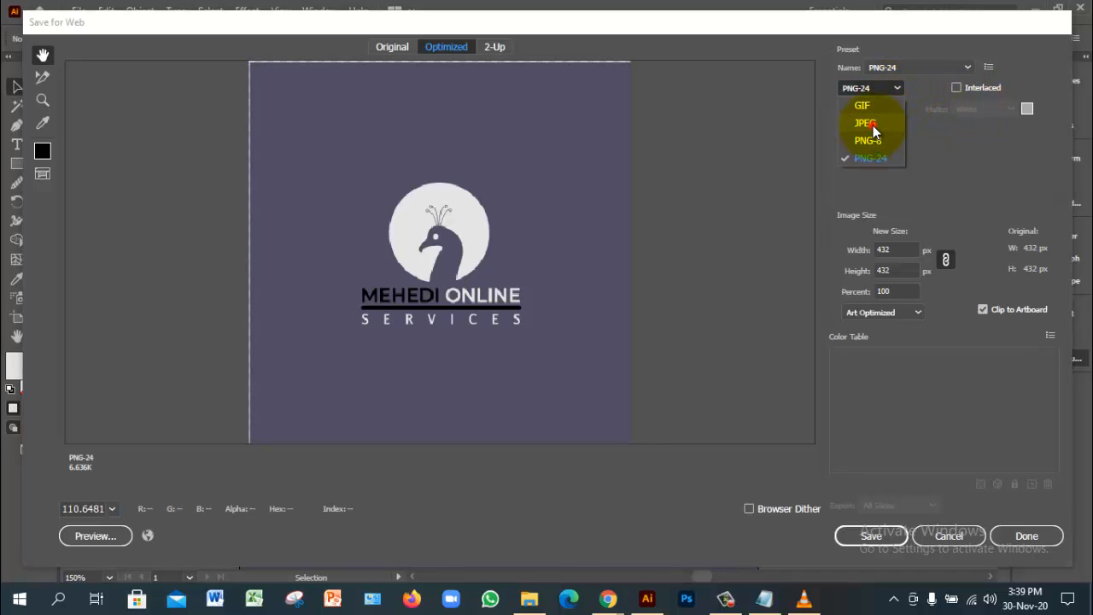
click(866, 124)
click(882, 532)
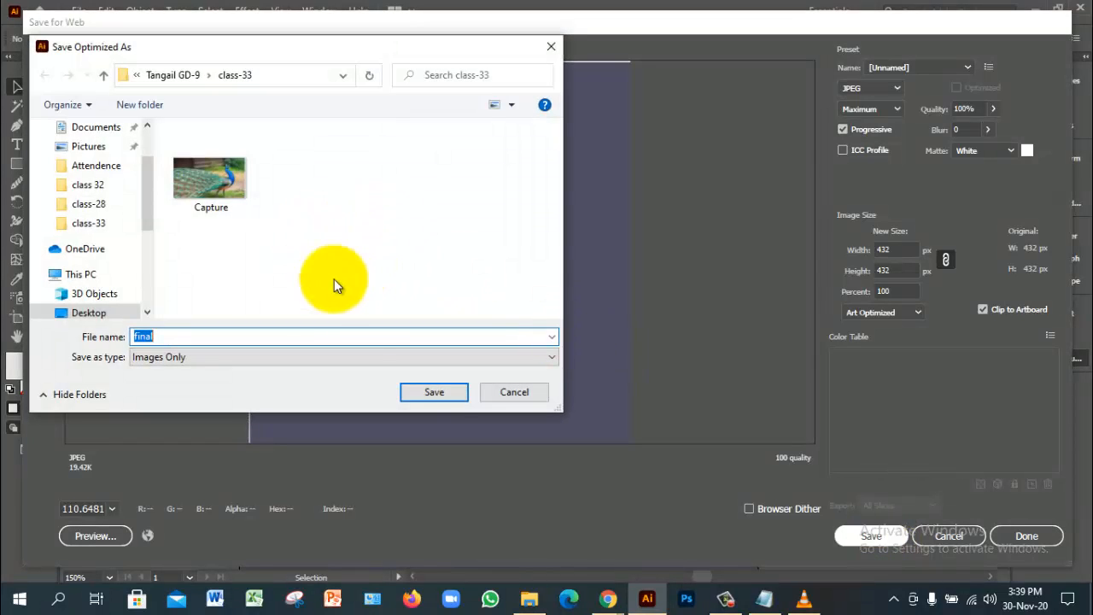
click(459, 395)
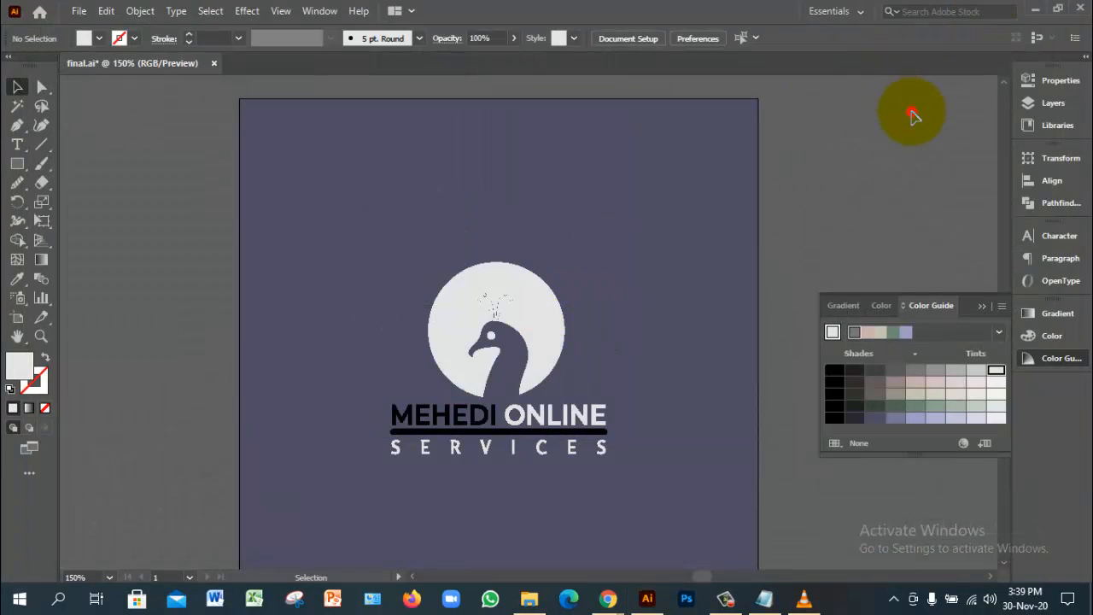
Switch to File Explorer and open the exported final image from the Desktop's Tangail GD-9 > class-33 folder
click(529, 599)
click(62, 186)
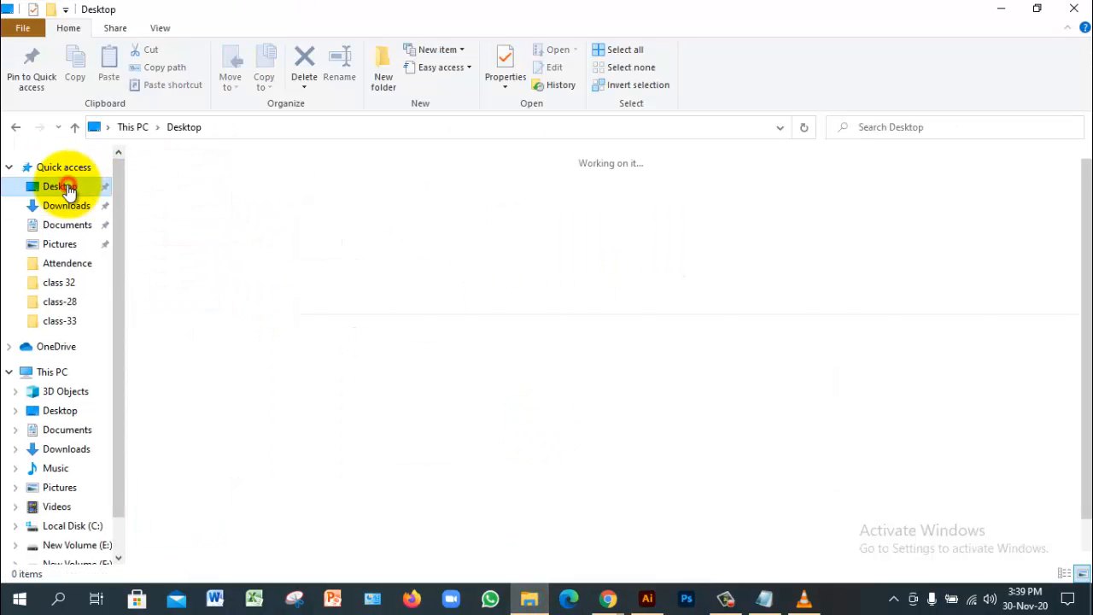
double_click(355, 210)
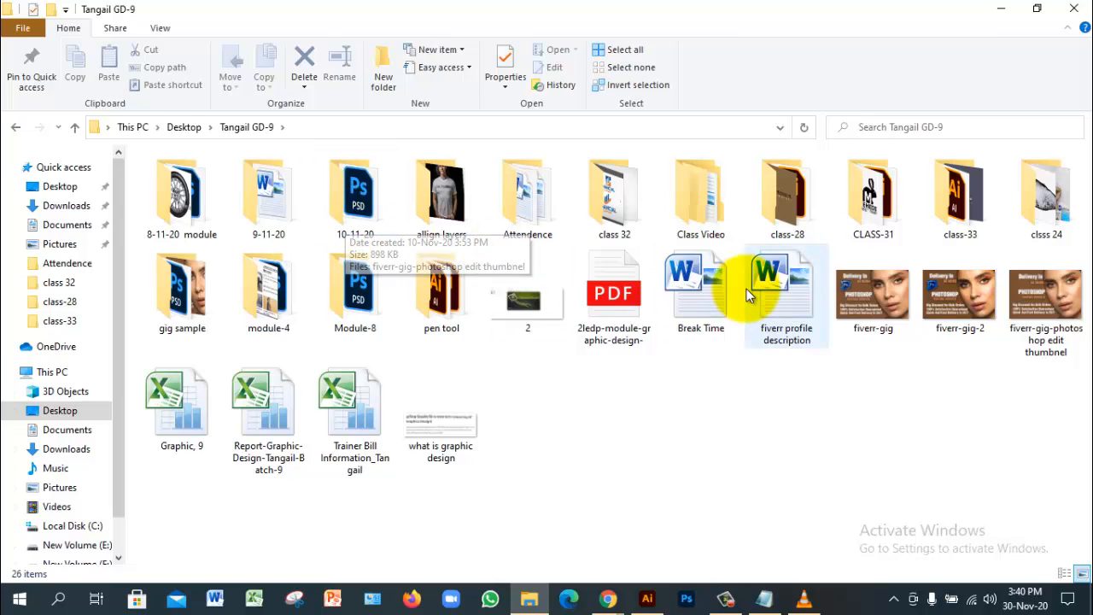
double_click(954, 216)
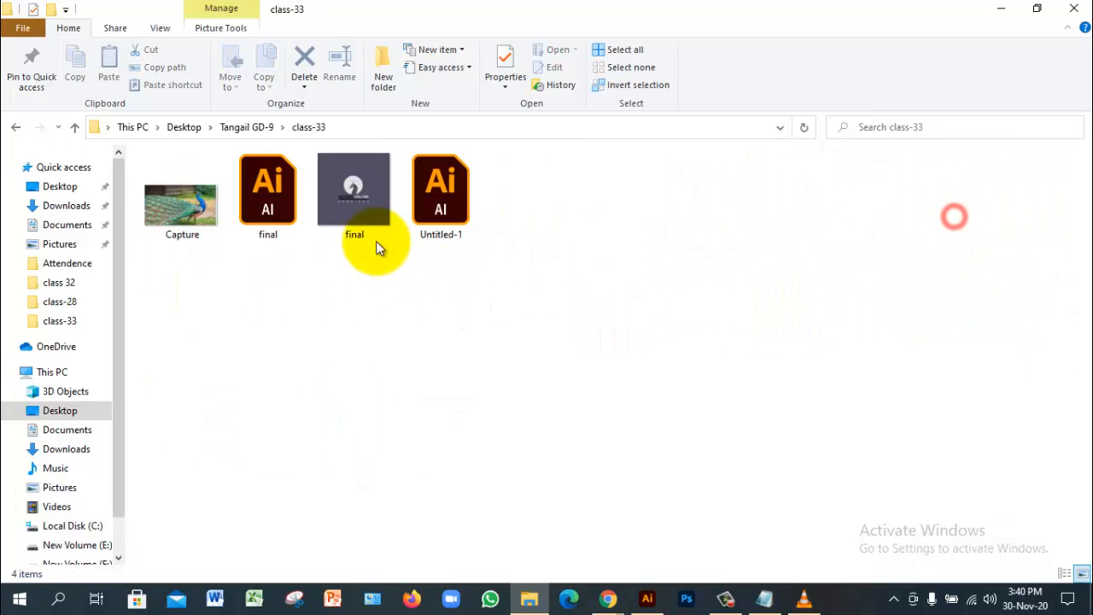
double_click(373, 219)
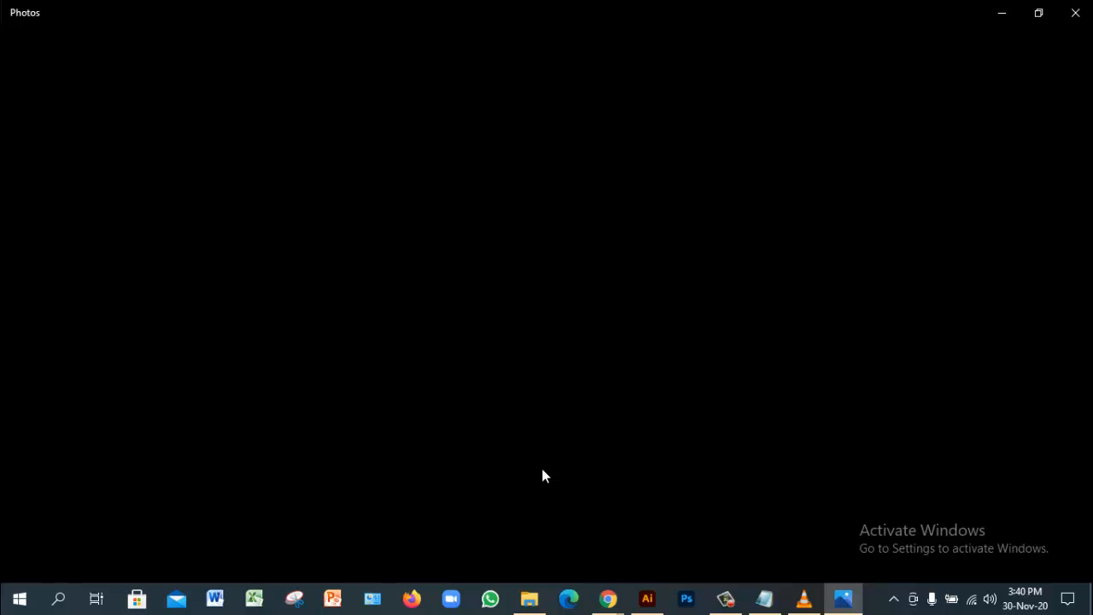
Switch to Chrome and send the final JPEG from the class-33 folder to the GD-9 (TANGAIL) Facebook group chat
mouse_move(608, 599)
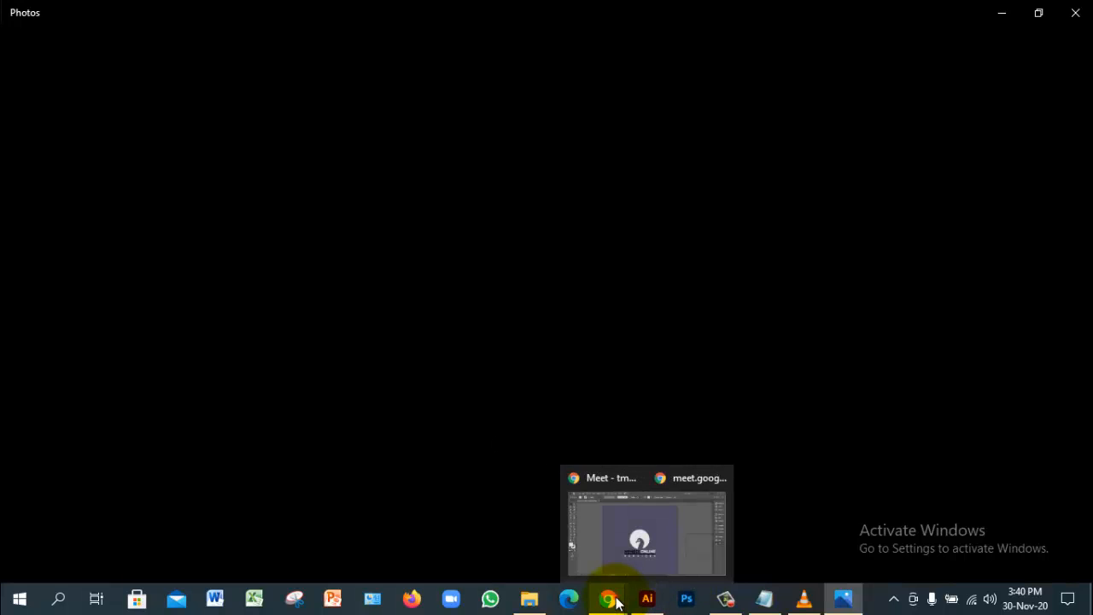
click(589, 555)
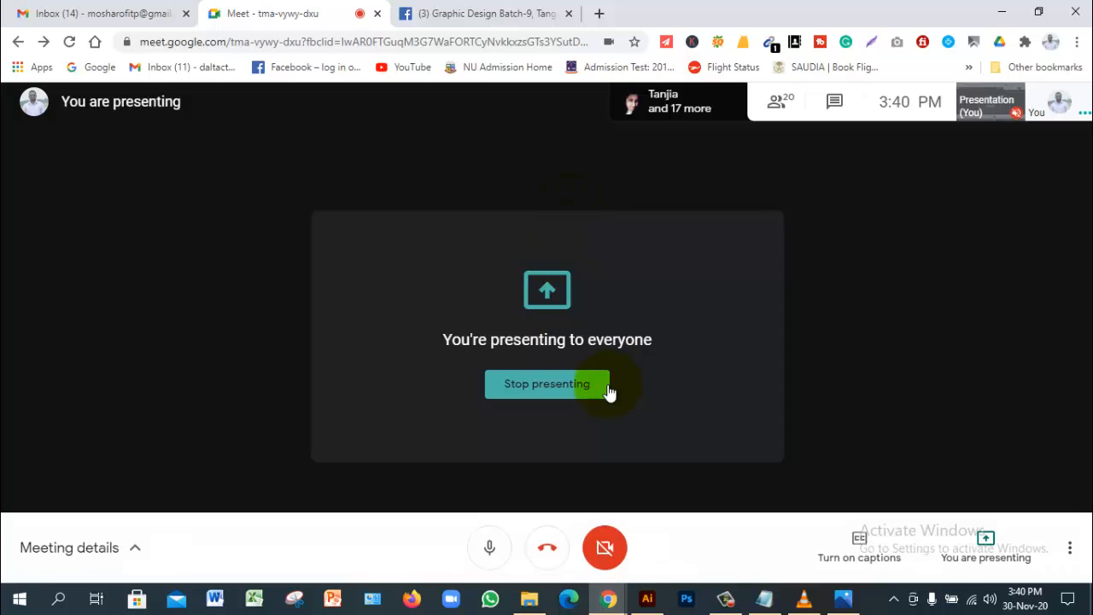
click(512, 12)
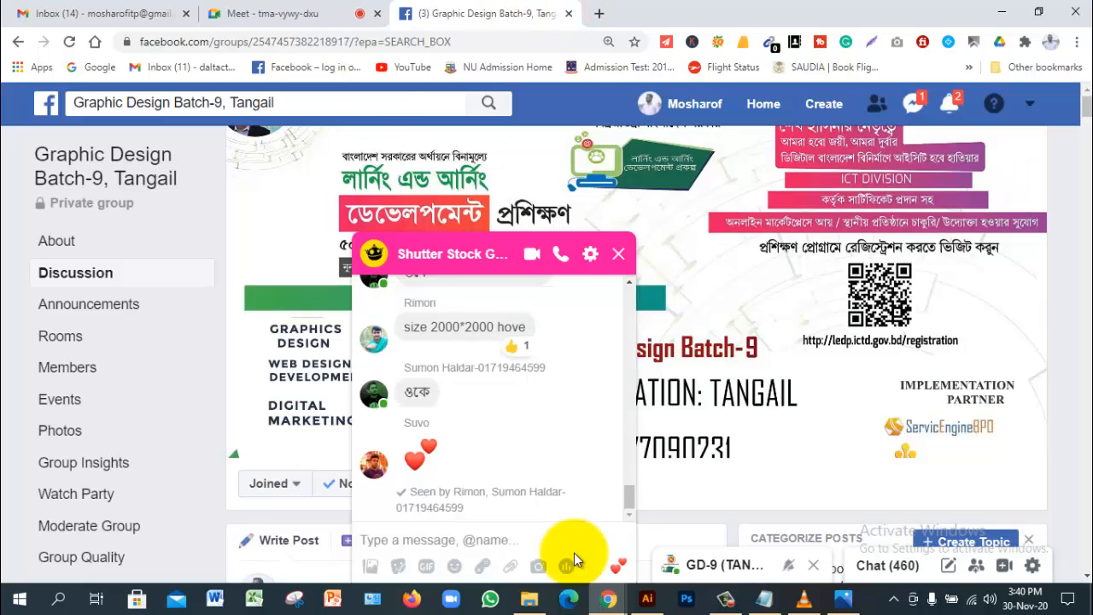
click(619, 255)
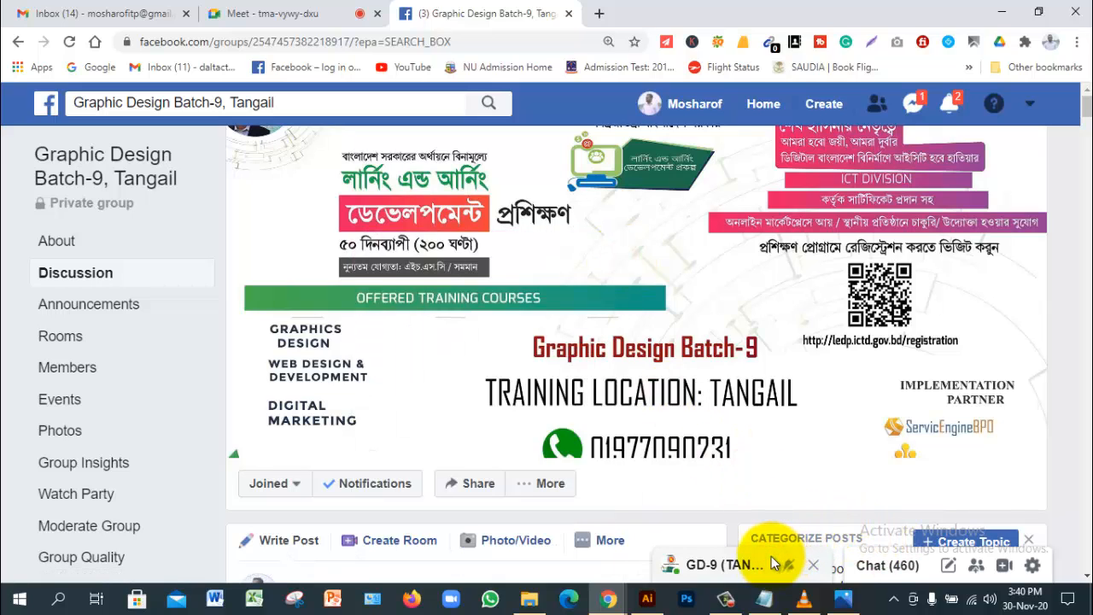
click(726, 564)
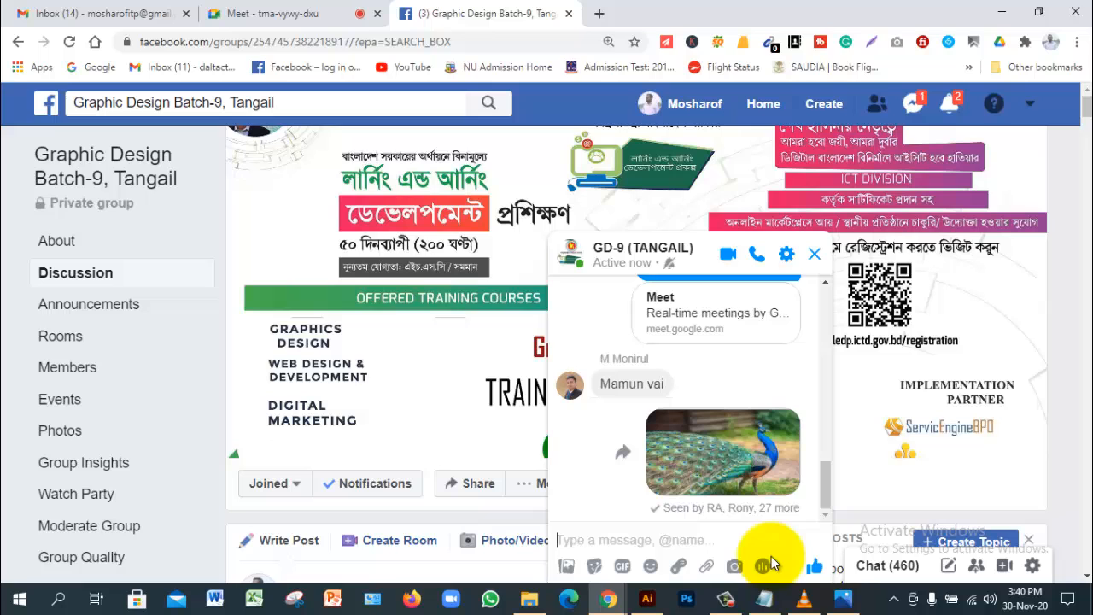
click(705, 567)
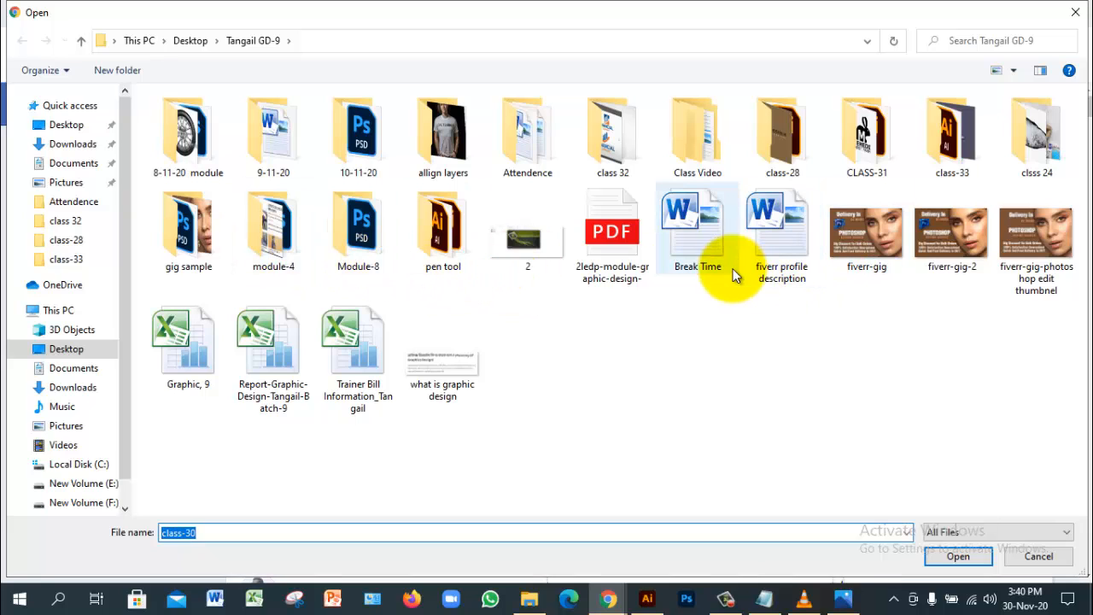
double_click(949, 130)
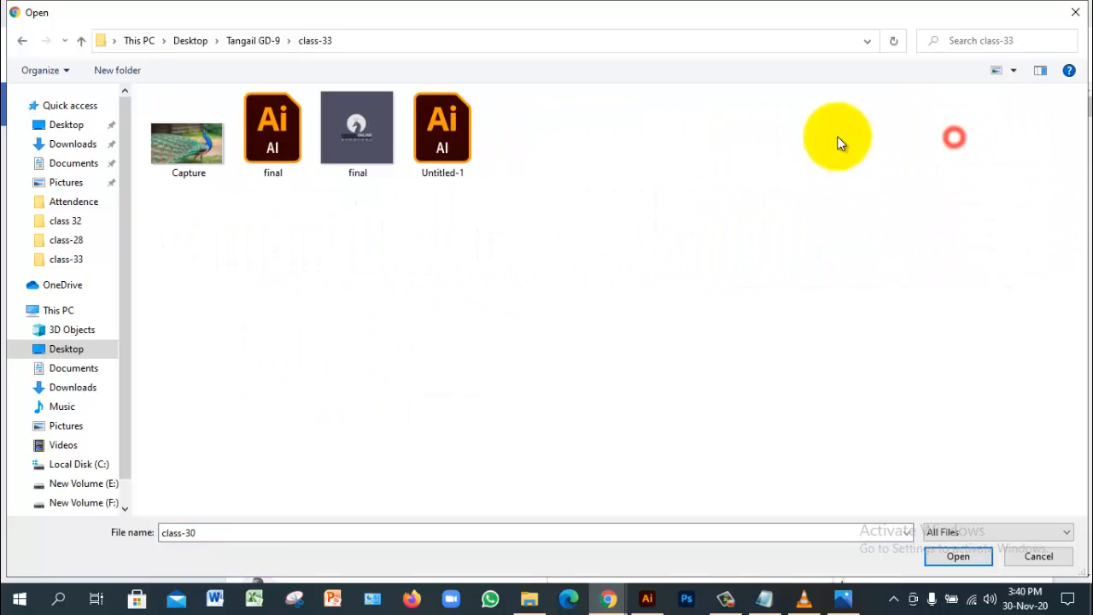
click(363, 129)
click(958, 555)
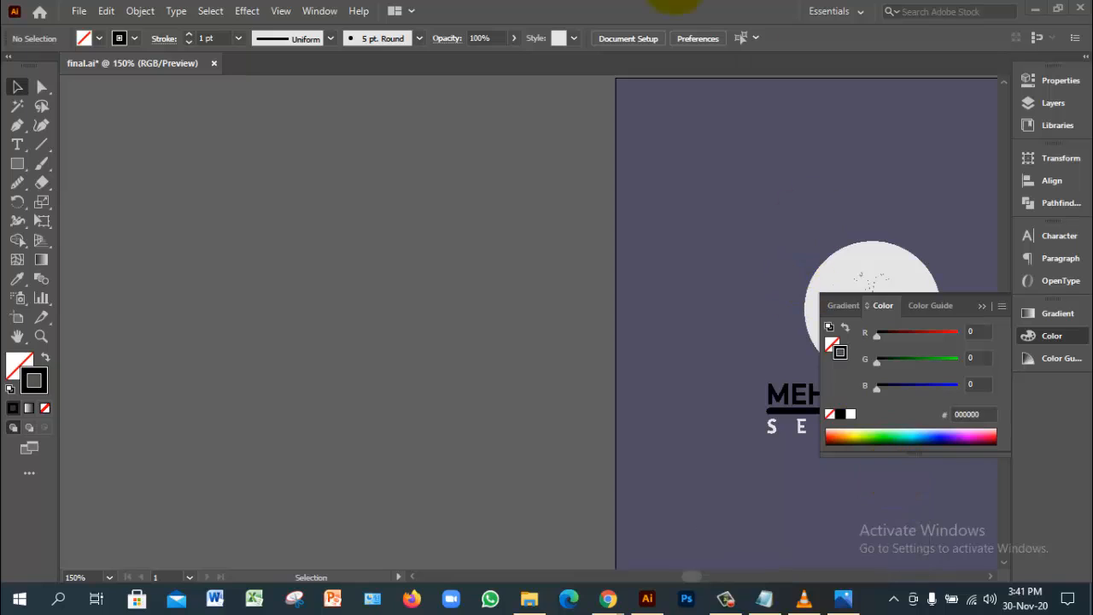
Draw an unfilled black-outlined circle about 0.85 in wide in the empty area beside the artboard, with a 6 pt stroke
drag(24, 168, 74, 198)
drag(245, 272, 283, 309)
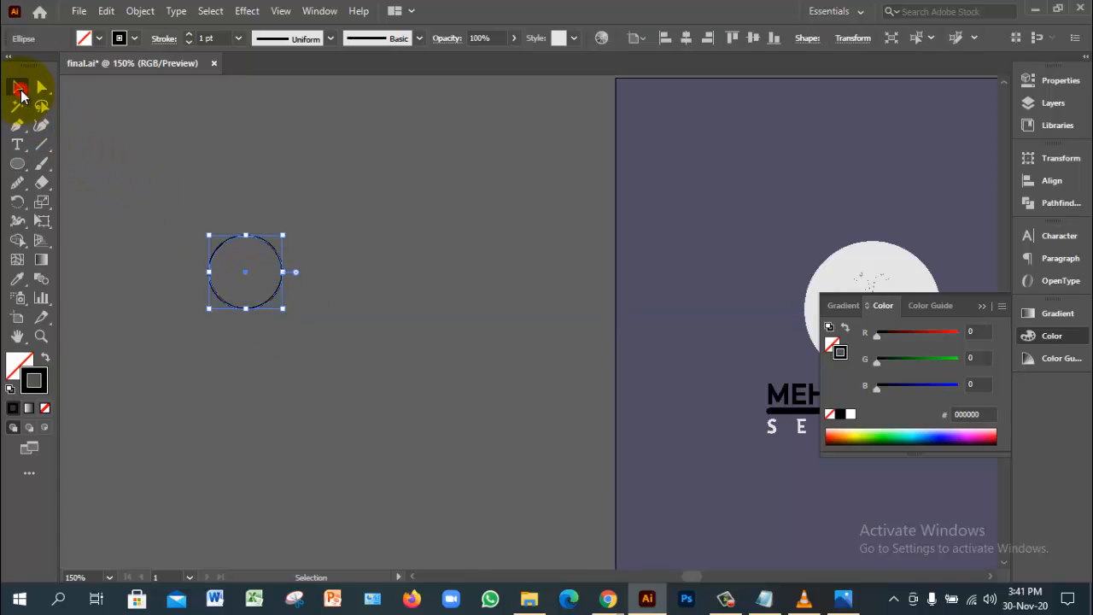
click(183, 159)
drag(229, 225, 257, 288)
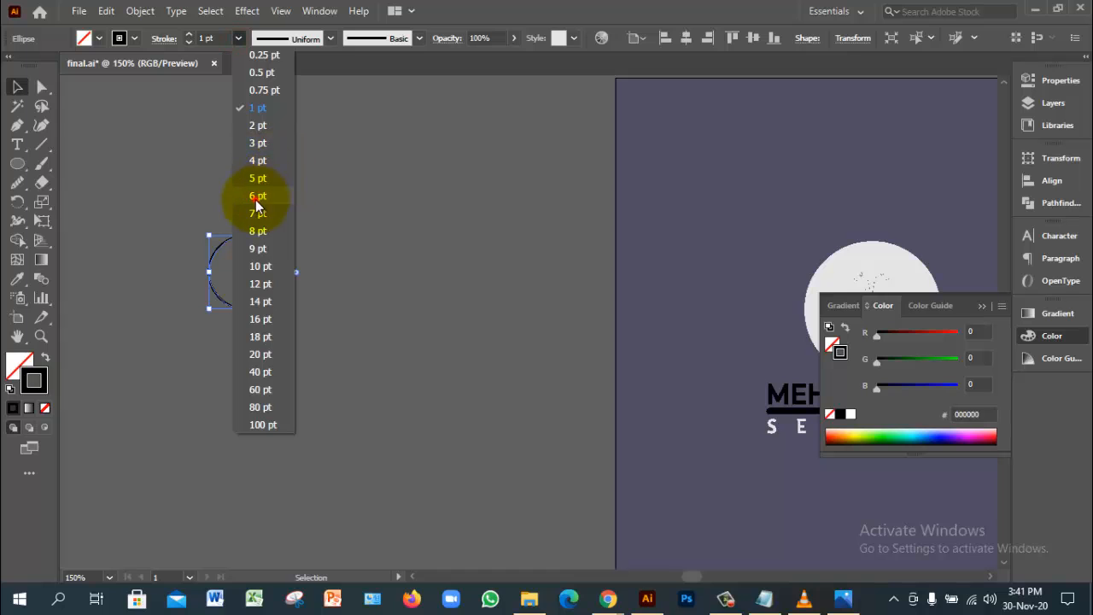
click(257, 196)
Duplicate the outlined circle directly beside the original and select both circles
mouse_move(200, 213)
mouse_down()
mouse_move(288, 301)
mouse_move(363, 299)
mouse_up()
click(350, 338)
key(ctrl+space)
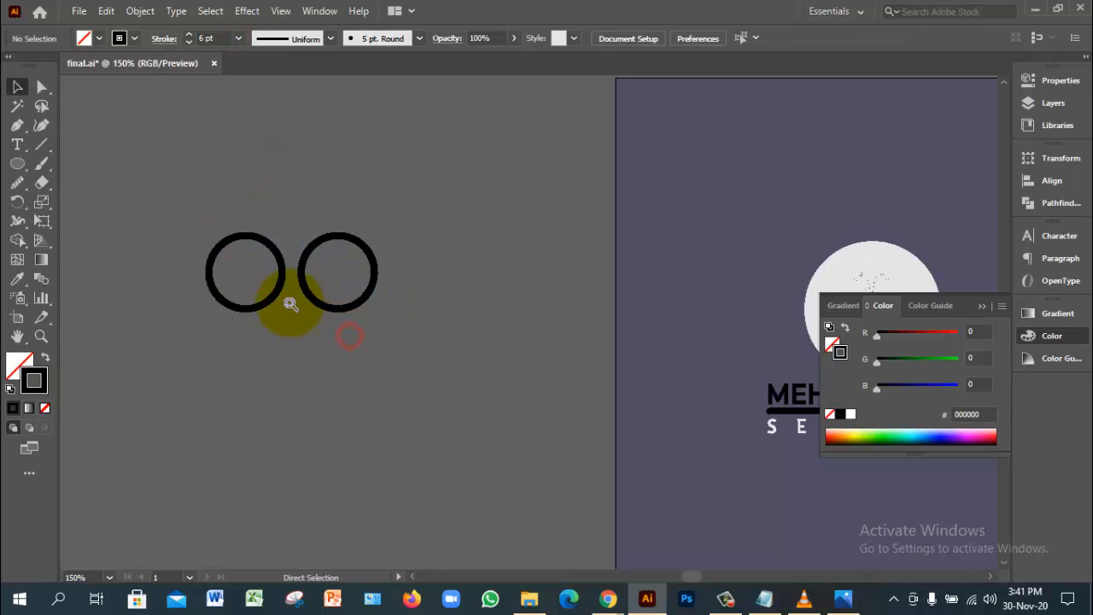
ctrl+click(289, 304)
ctrl+click(291, 304)
drag(644, 224, 325, 244)
drag(590, 283, 512, 262)
drag(324, 178, 594, 385)
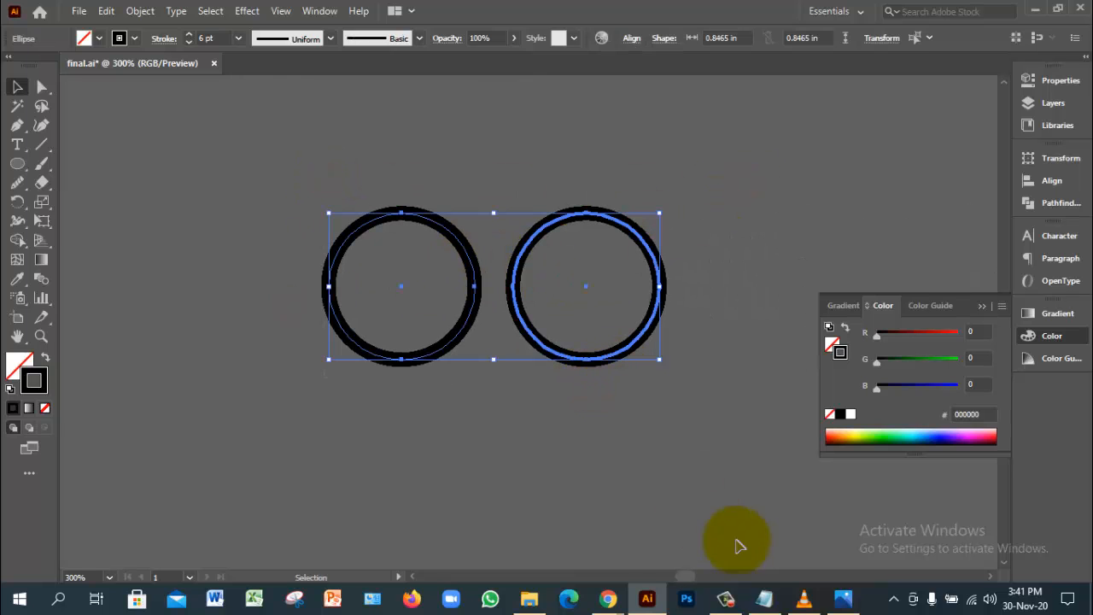
Switch to the Google Meet call in Chrome and admit the waiting participant
mouse_move(607, 600)
click(568, 541)
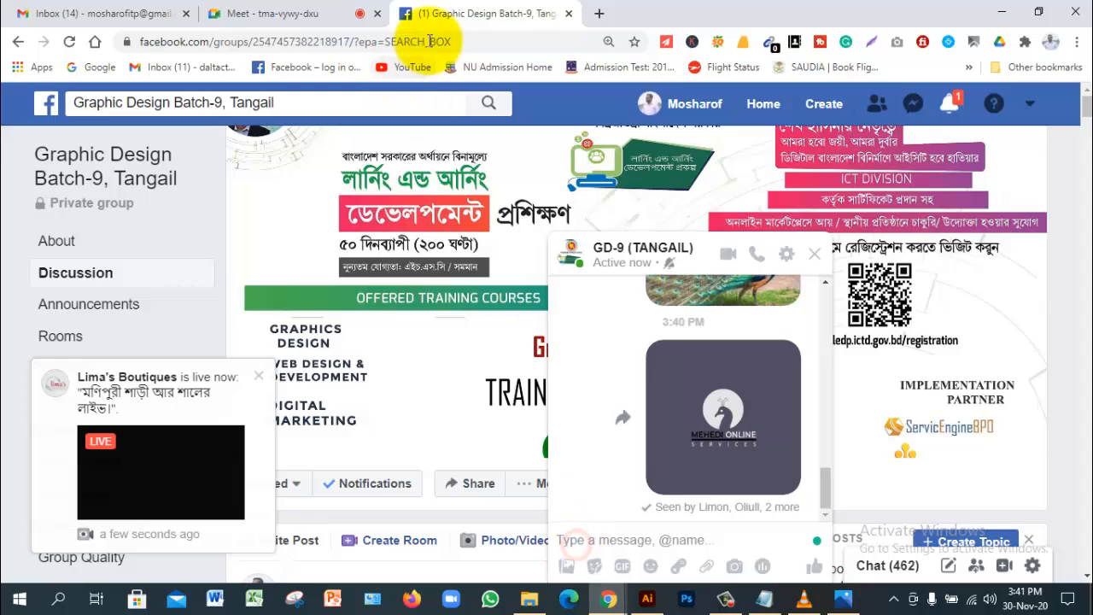
click(295, 19)
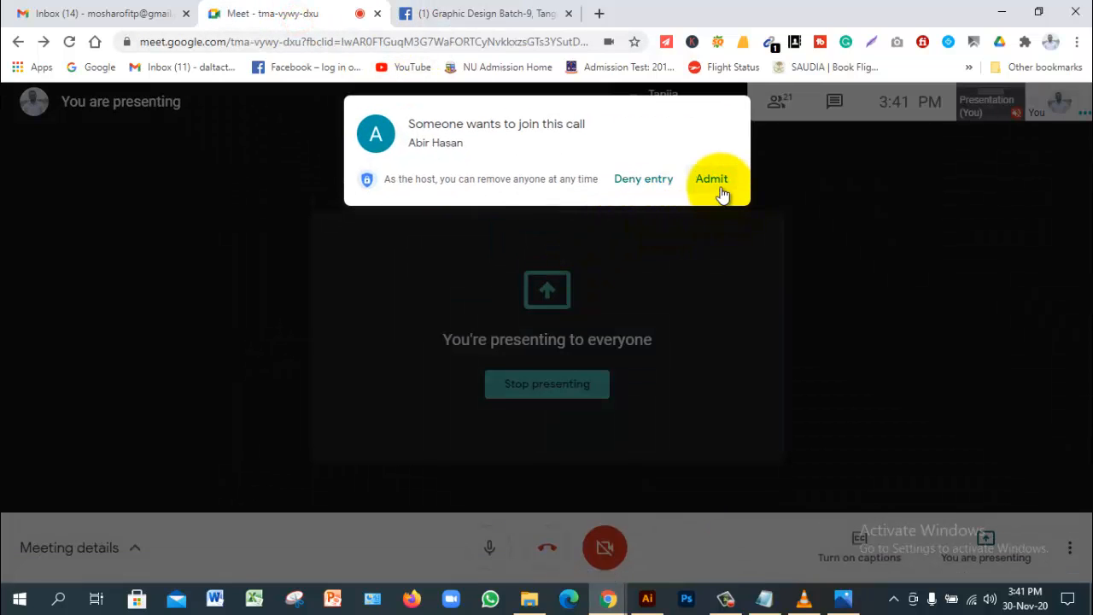
click(722, 189)
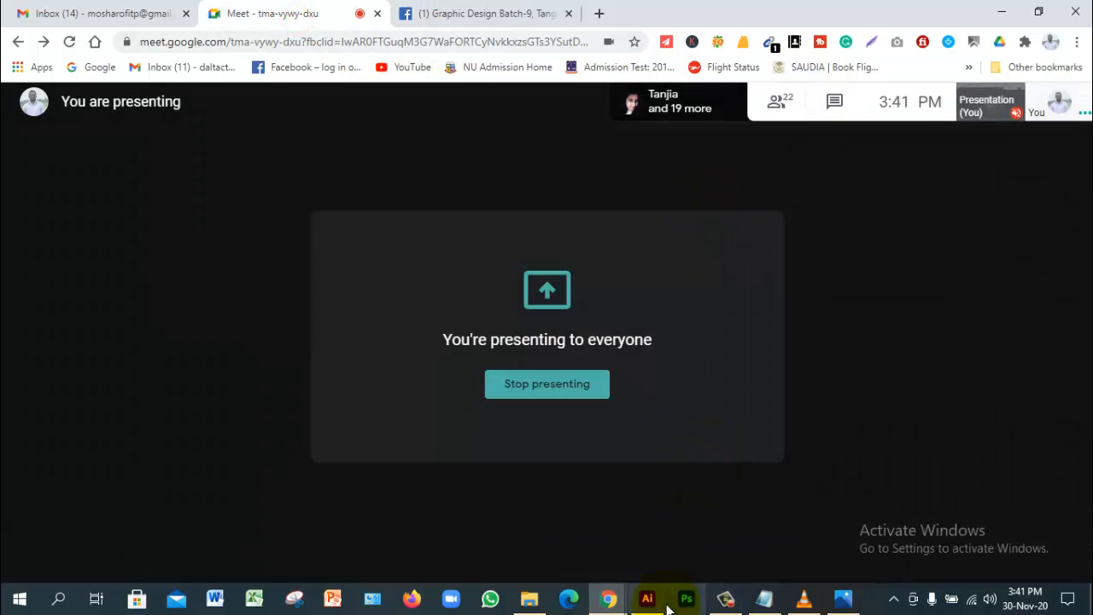
Switch back to Illustrator and expand the fill and stroke of the duplicated circle, leaving the original circle as a live stroke
click(646, 598)
click(595, 411)
drag(698, 242, 622, 293)
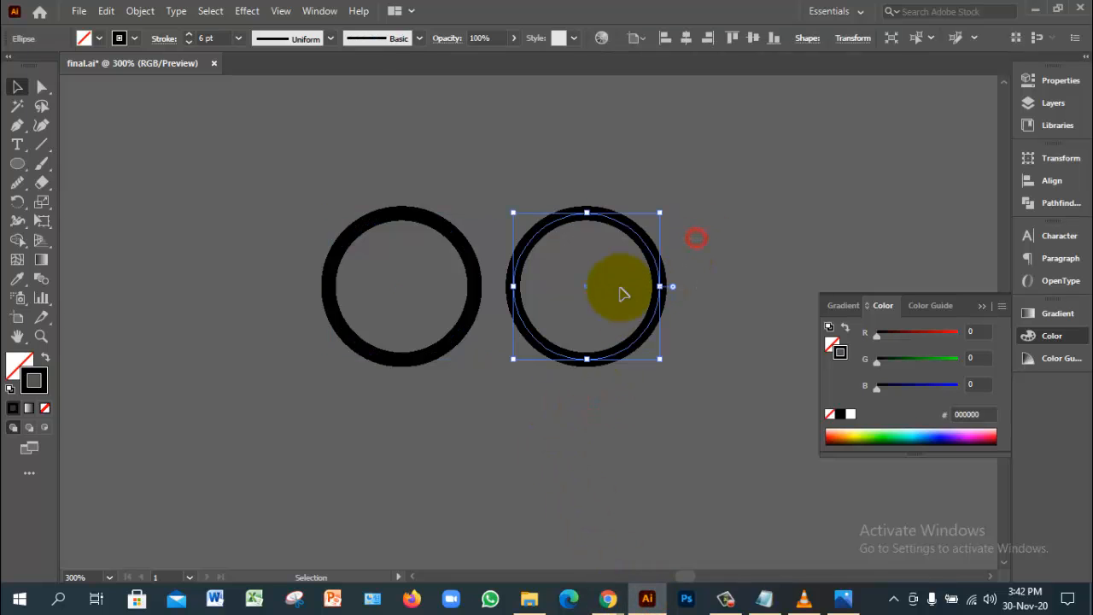
click(140, 11)
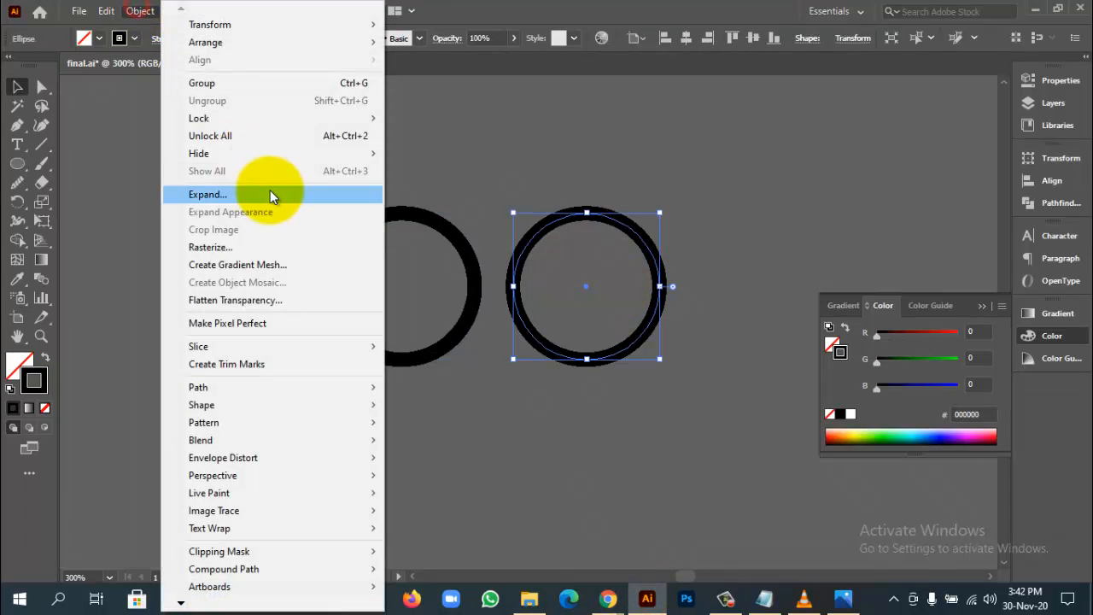
click(234, 194)
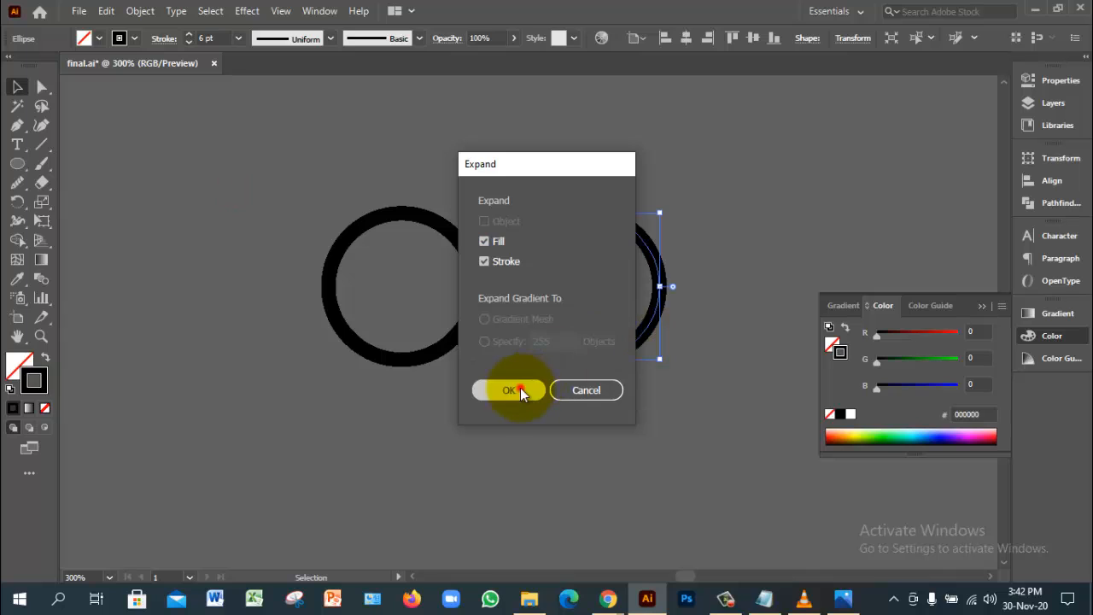
click(512, 386)
click(653, 421)
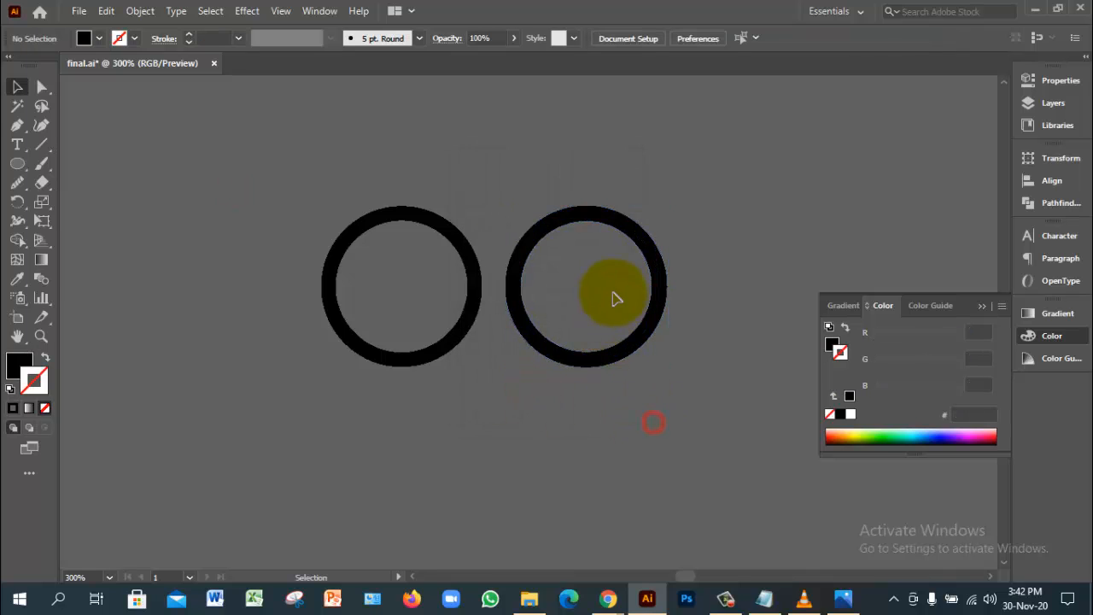
click(655, 291)
click(457, 340)
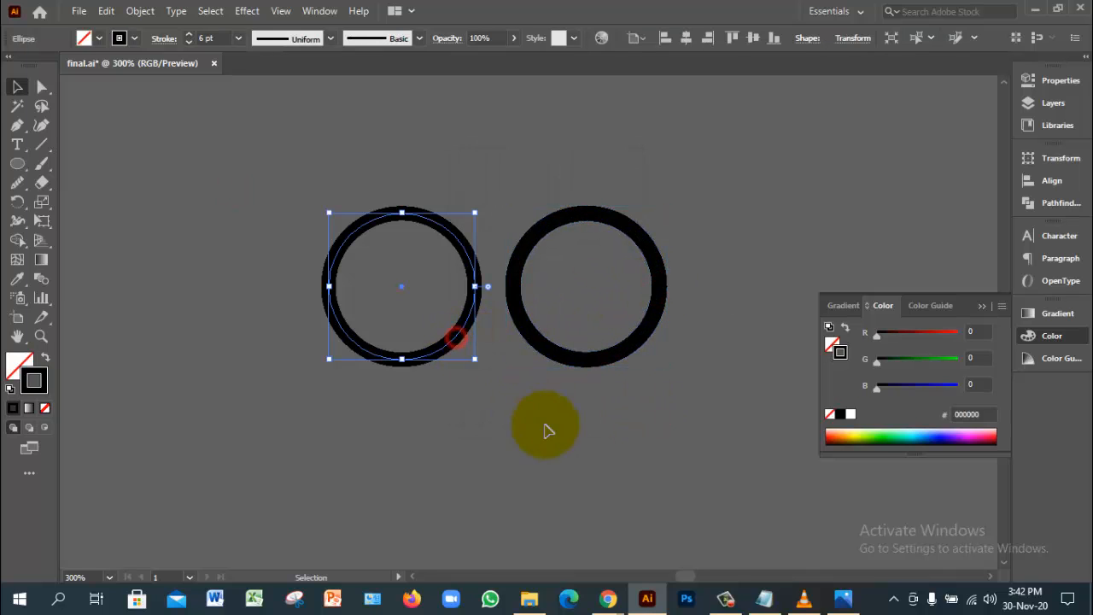
click(547, 427)
Scale the stroked and expanded circles down together and compare their ring thickness at high magnification
drag(353, 144, 563, 349)
click(555, 408)
ctrl+click(515, 312)
ctrl+click(546, 331)
ctrl+click(546, 330)
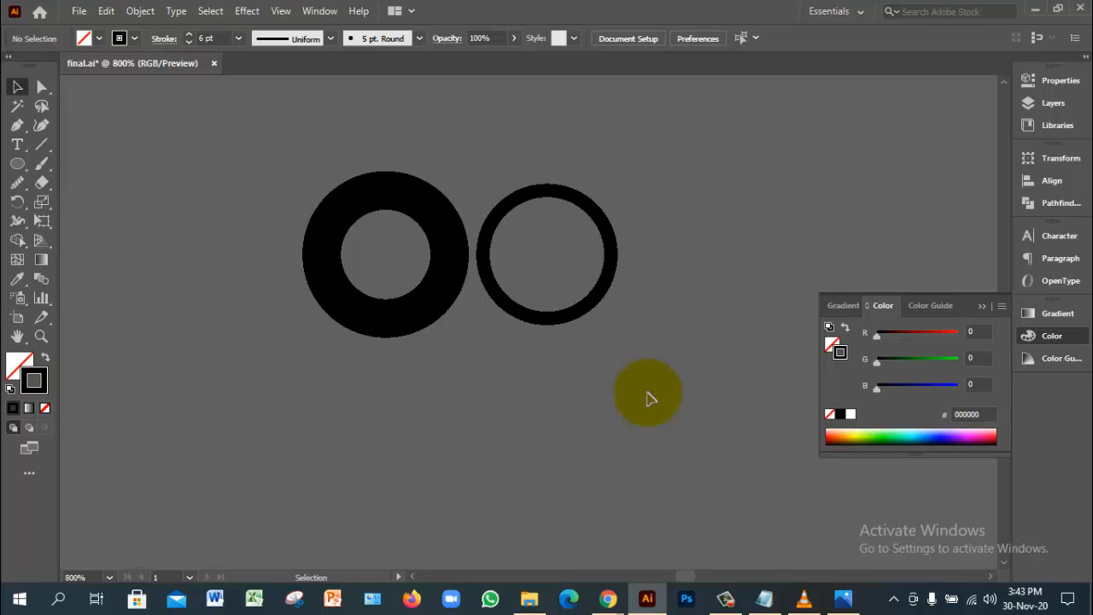
Examine the two small rings at reduced magnification, then the logo on the artboard
ctrl+alt+click(584, 361)
ctrl+alt+click(584, 361)
ctrl+alt+click(584, 360)
ctrl+alt+click(584, 361)
ctrl+alt+click(584, 360)
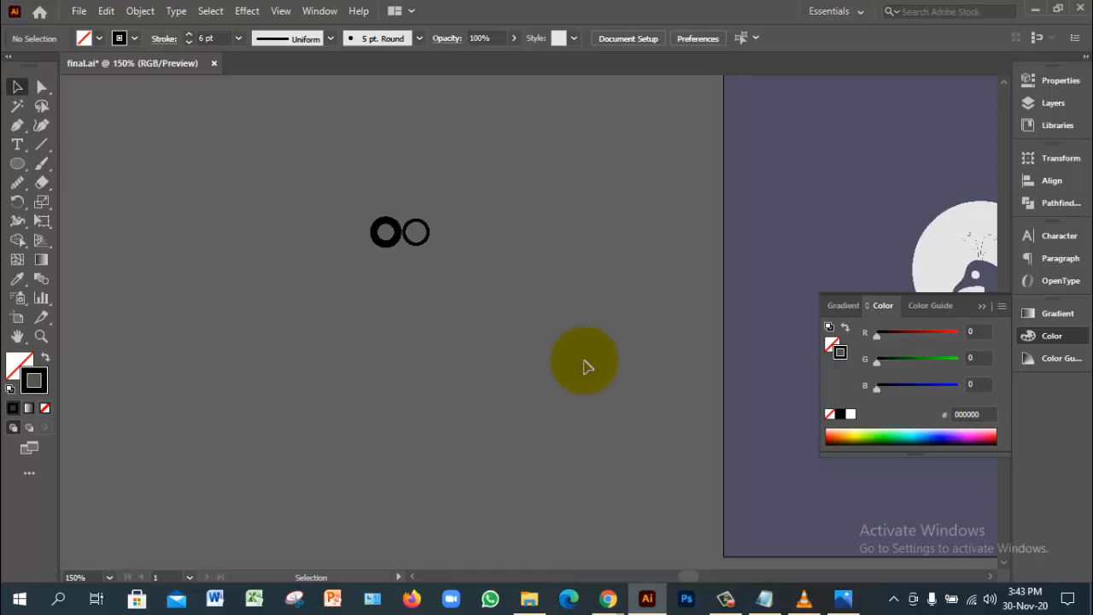
key(space)
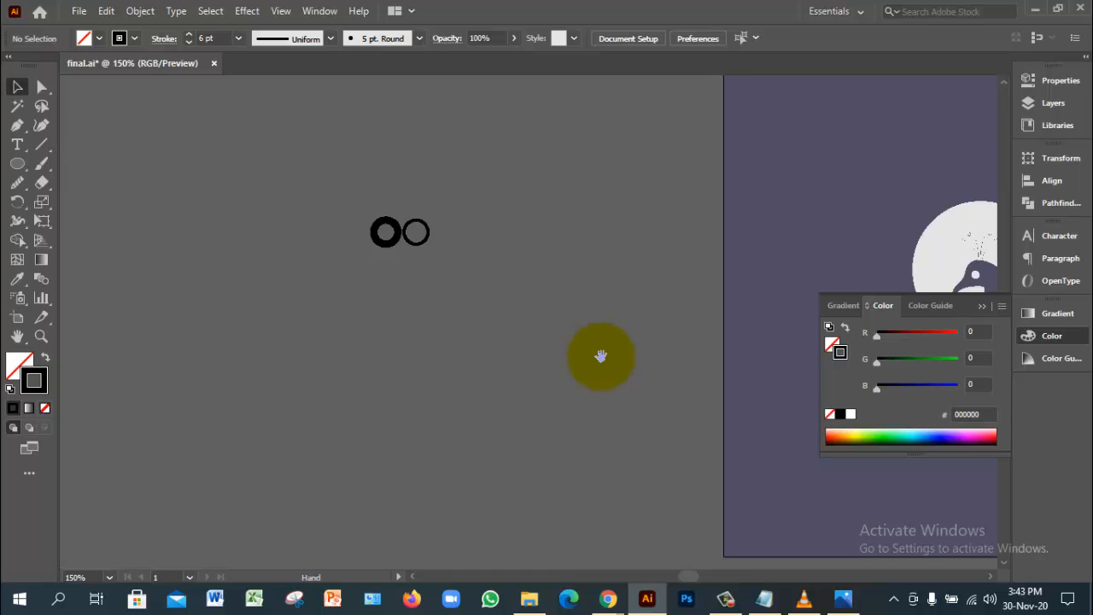
drag(667, 305, 464, 303)
drag(596, 281, 576, 276)
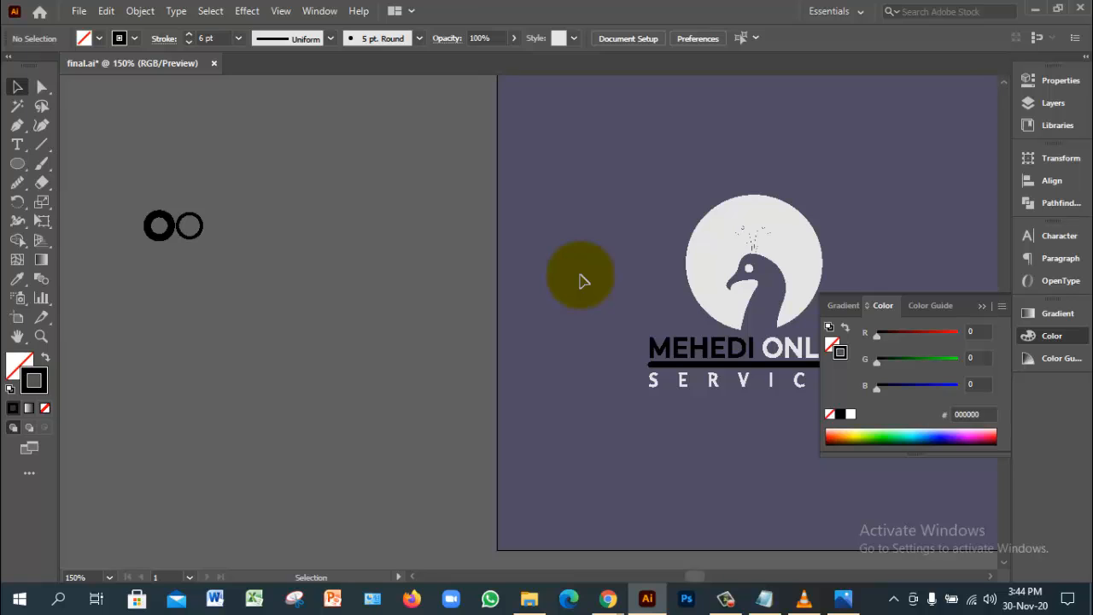
Zoom in on the two small rings and select each one to compare the live stroke with the expanded shape
click(268, 310)
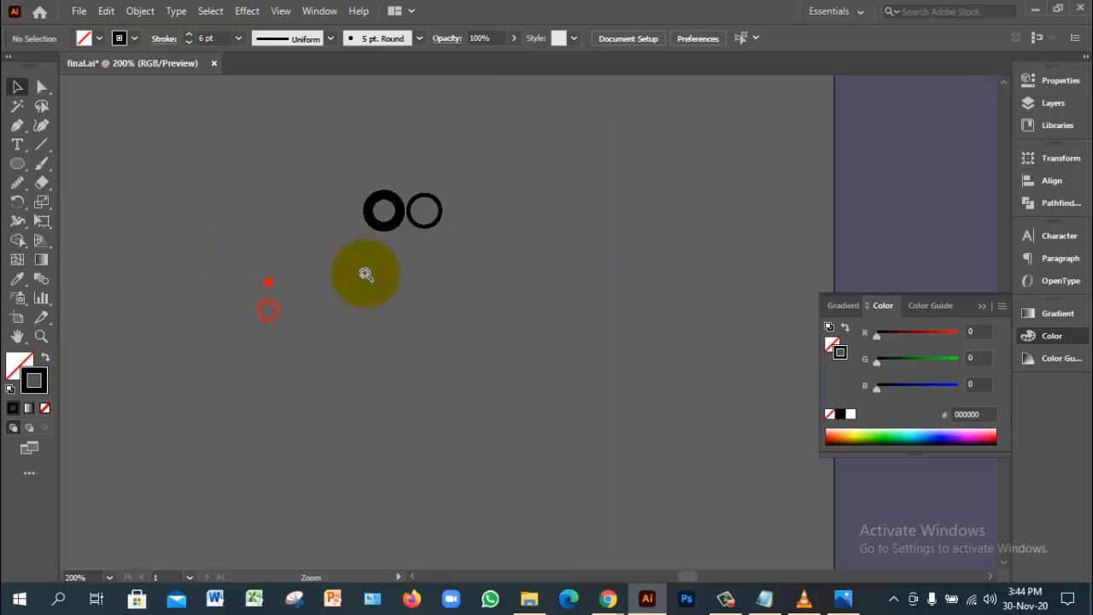
click(268, 282)
click(471, 264)
drag(622, 237, 379, 278)
click(549, 381)
click(650, 386)
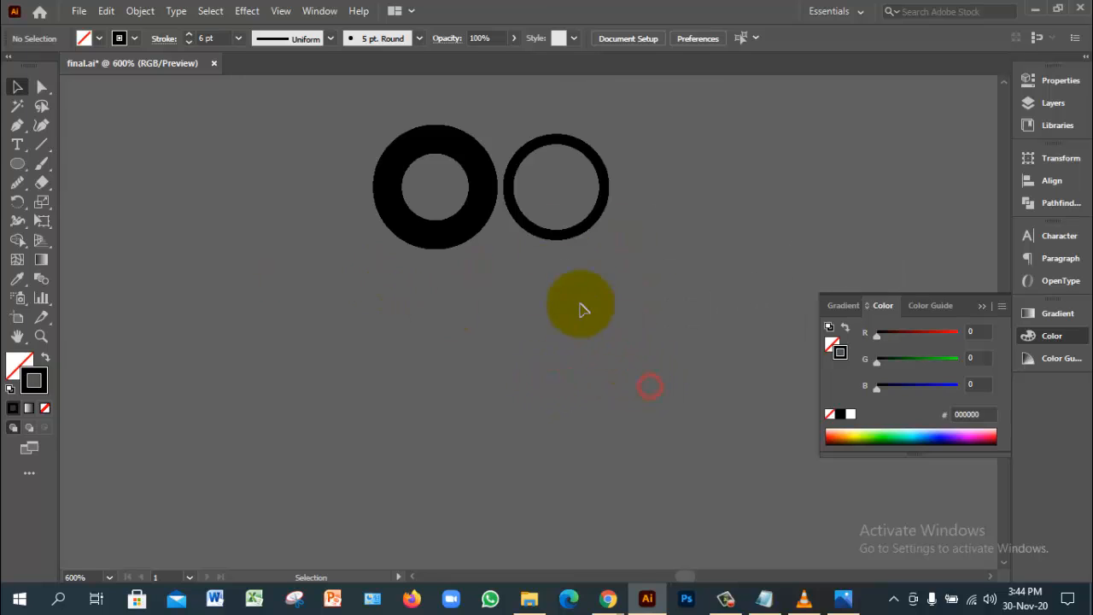
drag(387, 108, 607, 277)
click(608, 281)
click(582, 230)
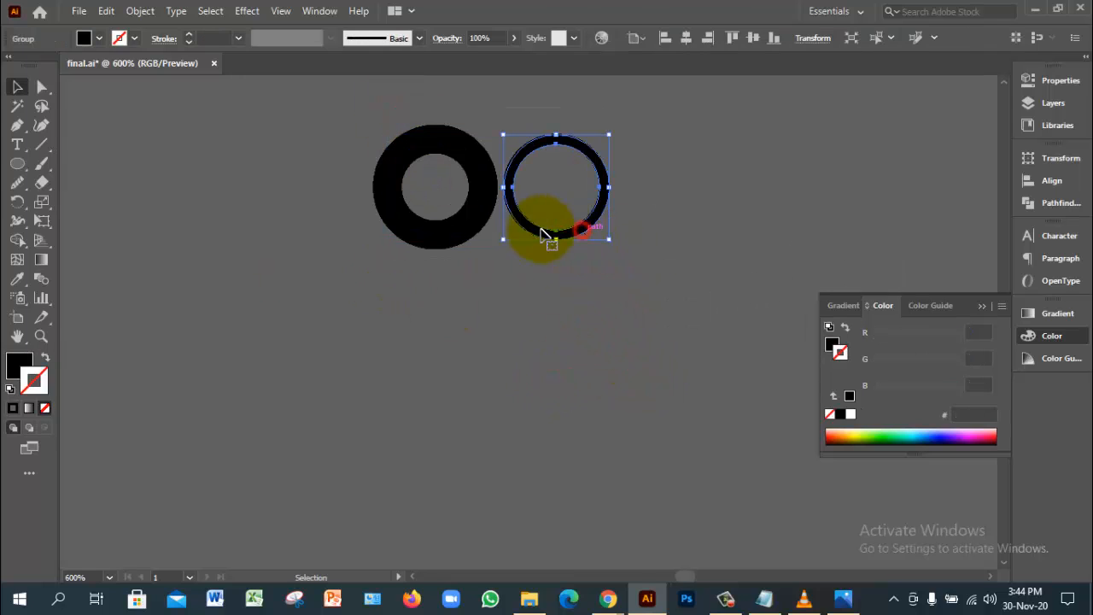
click(483, 232)
click(468, 216)
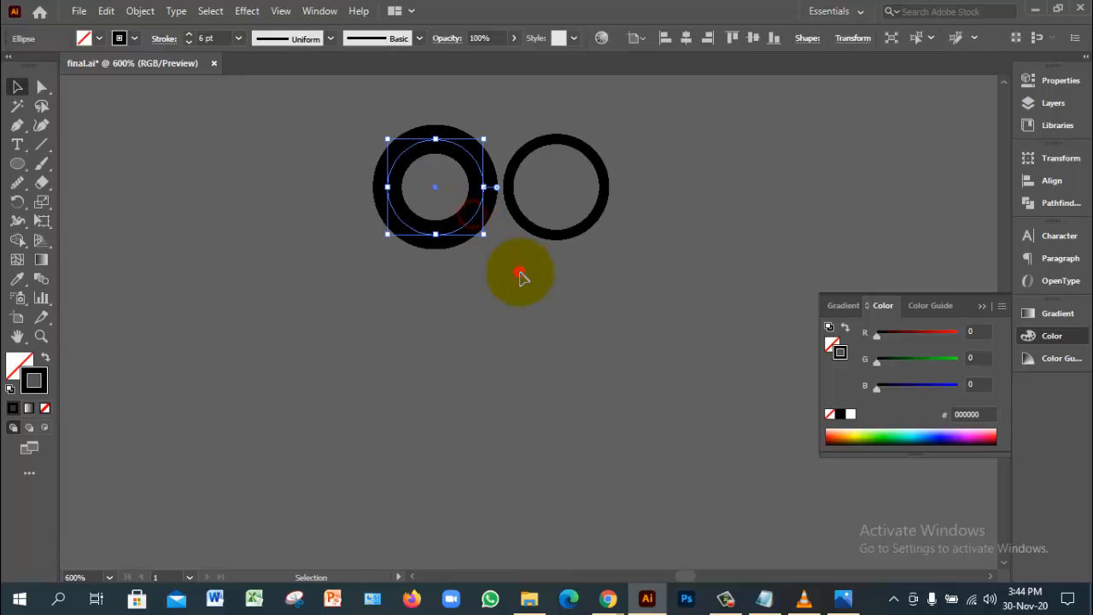
click(520, 276)
Group the stroked and expanded rings and move the group slightly up and to the right
drag(390, 116, 586, 251)
key(a)
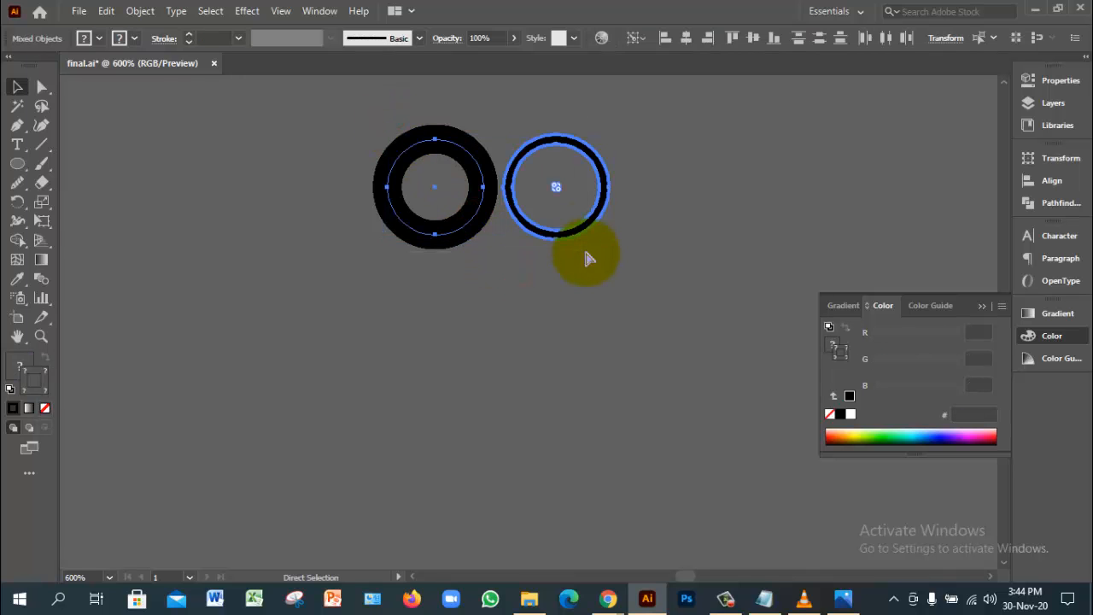
key(v)
click(613, 265)
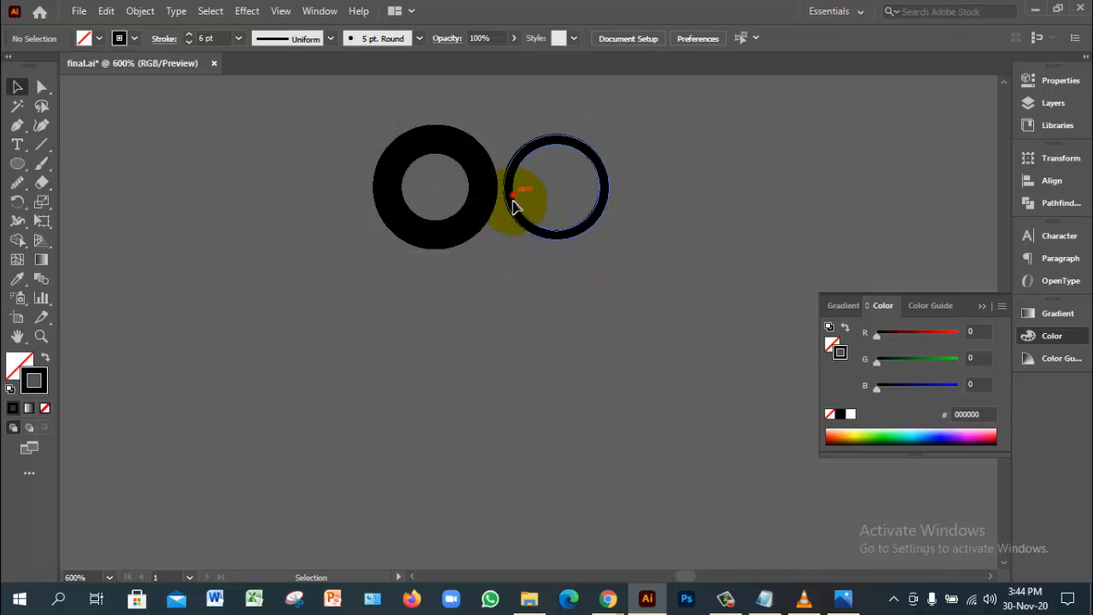
mouse_move(513, 198)
mouse_down()
mouse_move(534, 276)
mouse_move(519, 258)
mouse_move(514, 182)
mouse_up()
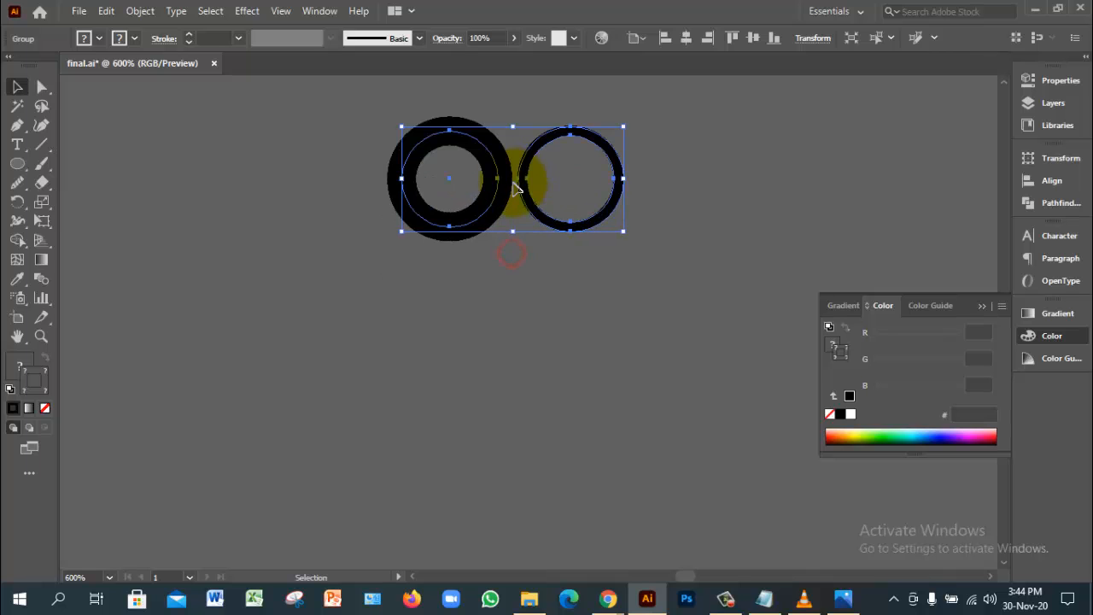
click(608, 297)
Ungroup the stroked and expanded rings
drag(368, 121, 574, 280)
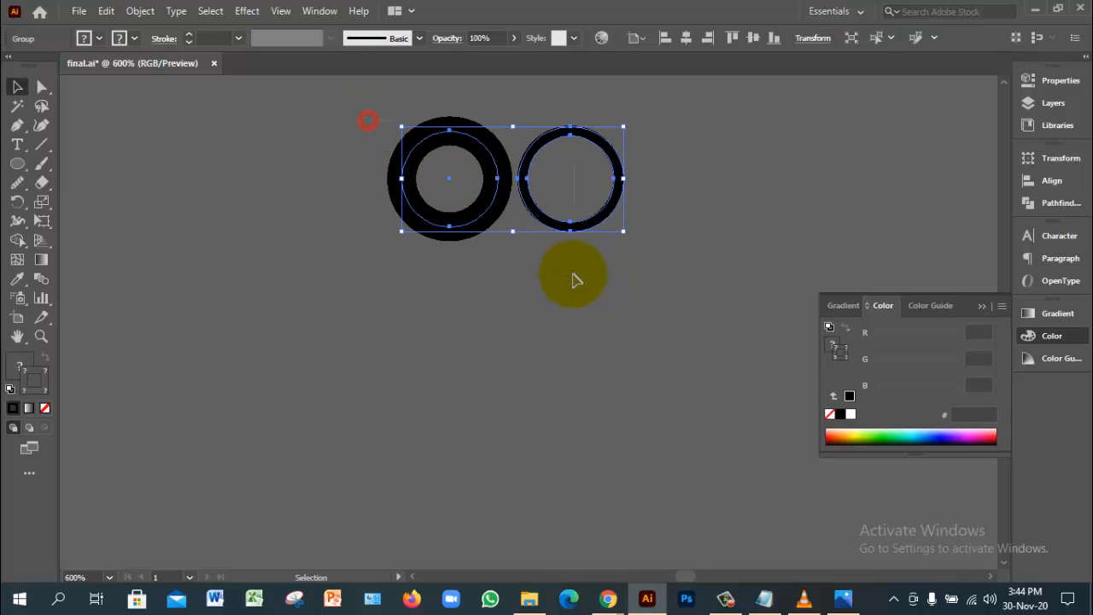
right_click(531, 194)
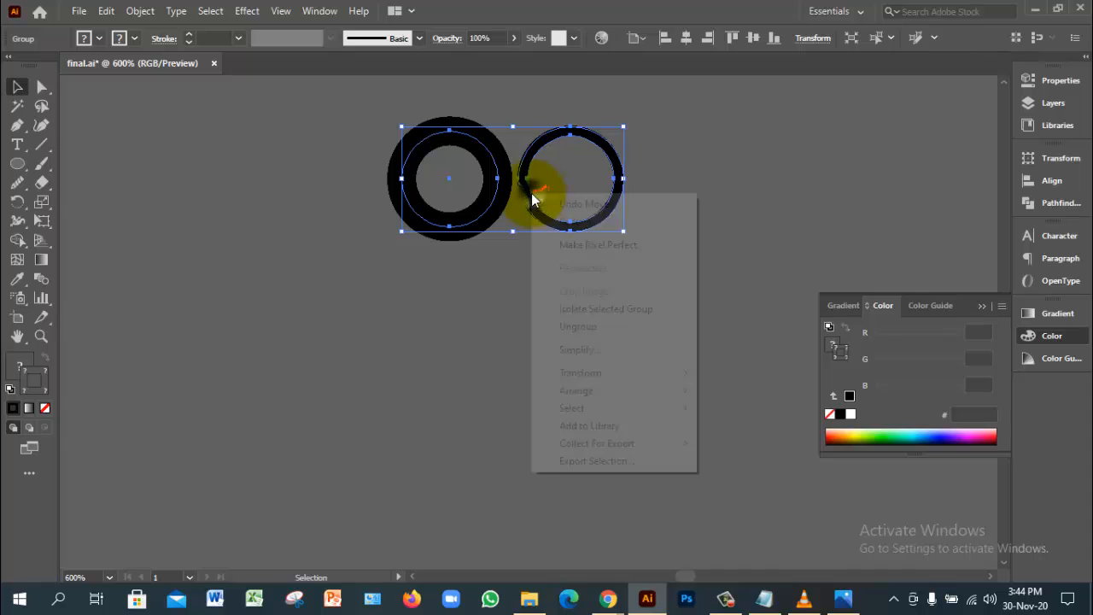
click(568, 326)
click(658, 316)
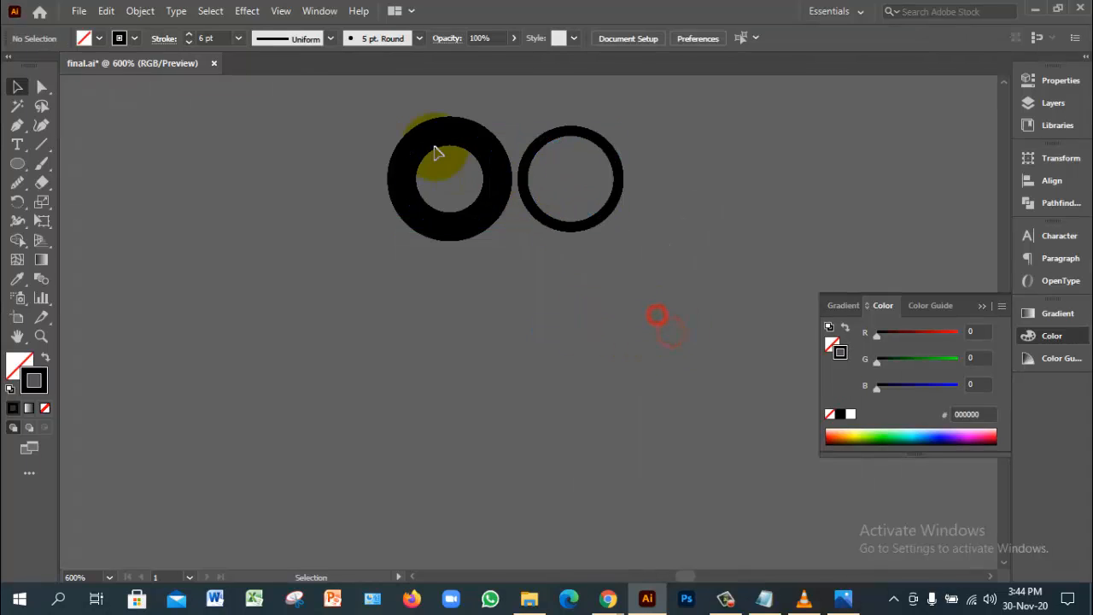
Unite the two rings with the Pathfinder and move the united result down and to the right
drag(373, 110, 664, 300)
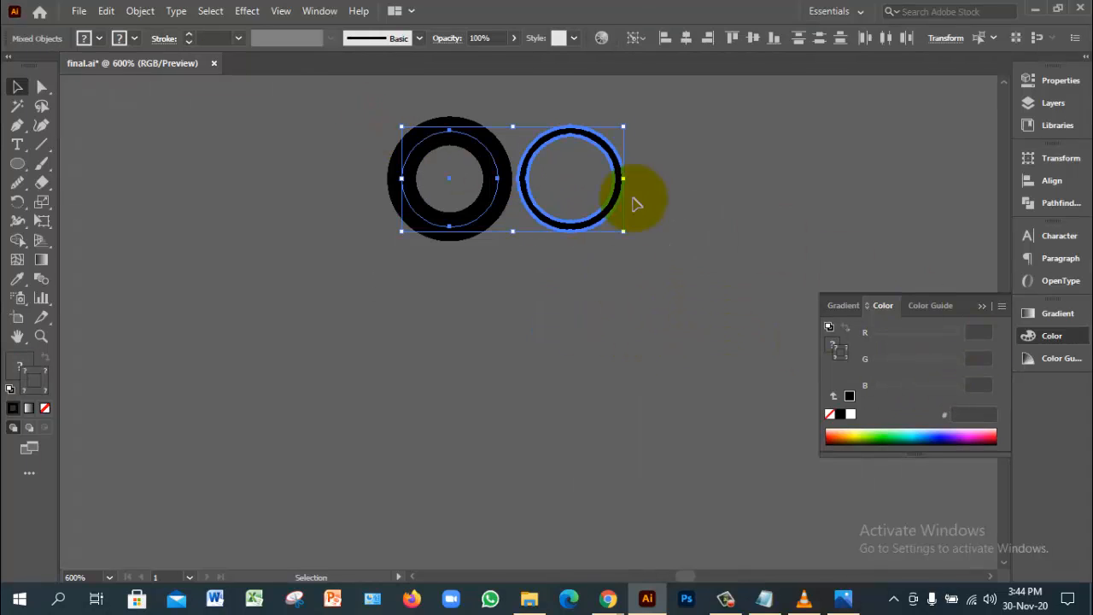
click(1062, 205)
click(840, 194)
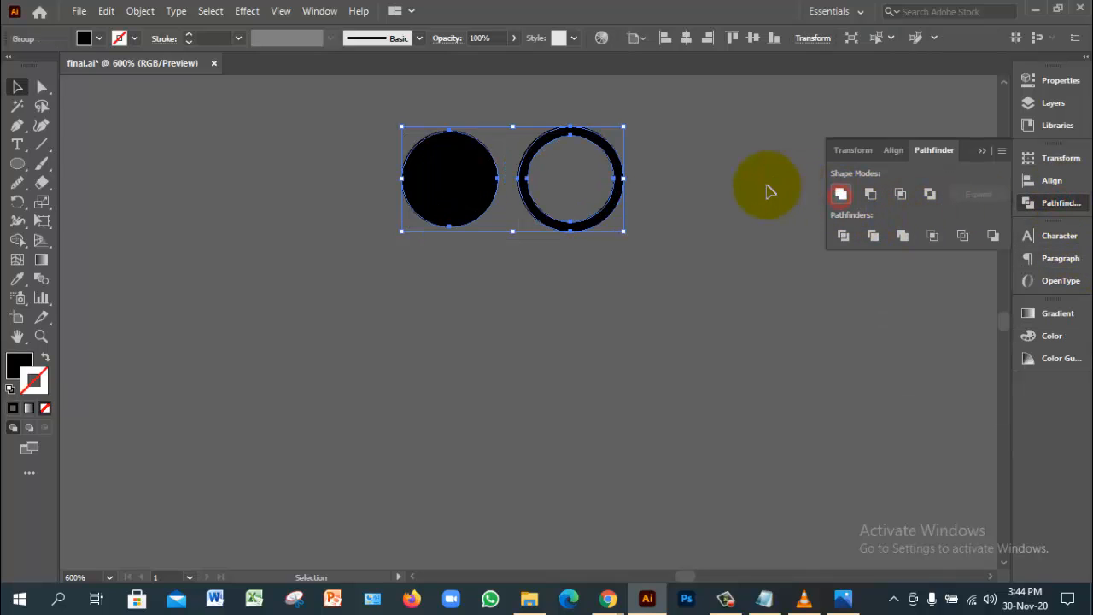
click(714, 305)
click(452, 186)
drag(484, 191, 572, 229)
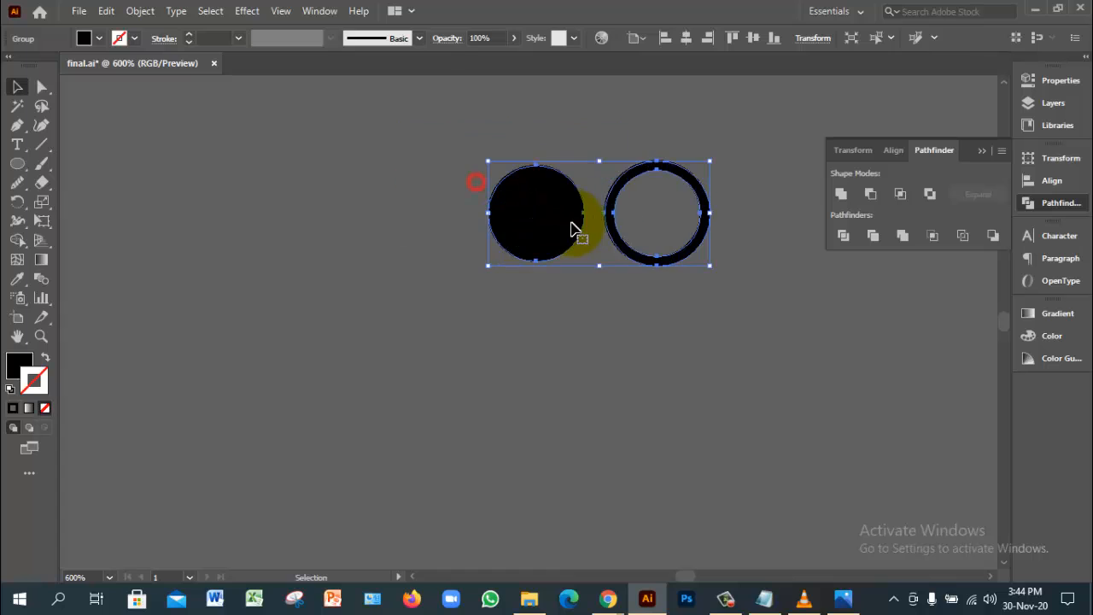
Undo the moves, the Unite operation and the grouping of the two rings
key(ctrl+z)
click(508, 389)
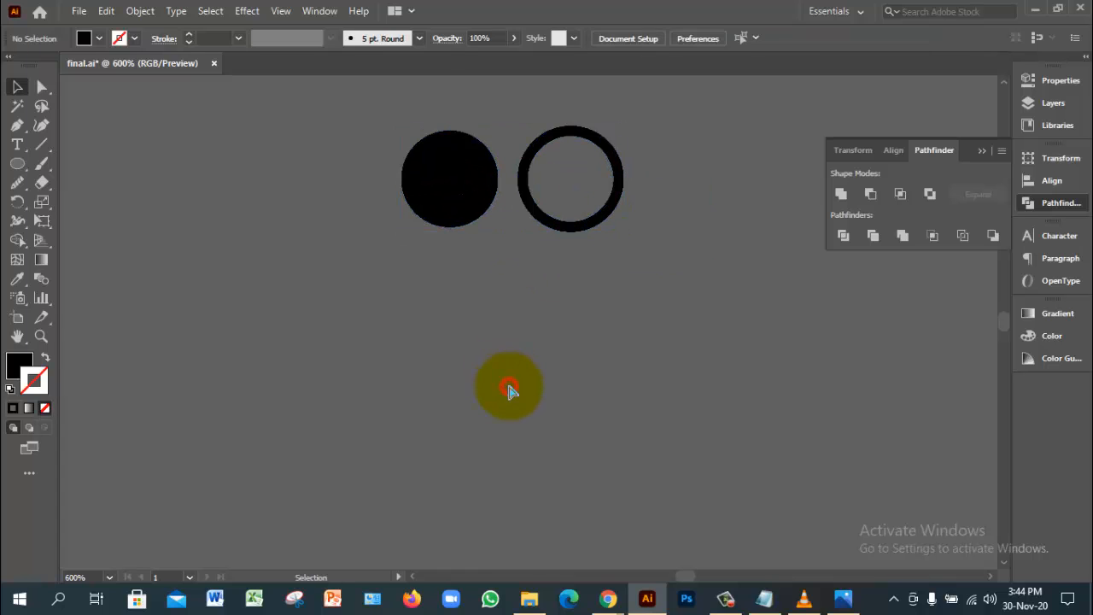
key(ctrl+z)
key(ctrl+z)
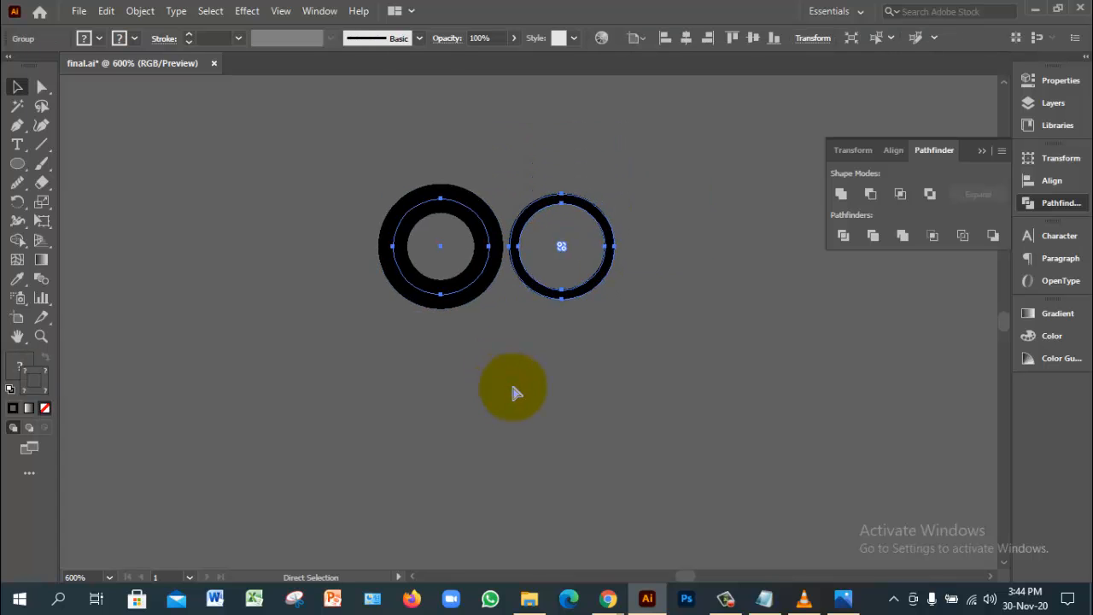
key(ctrl+z)
key(ctrl+z)
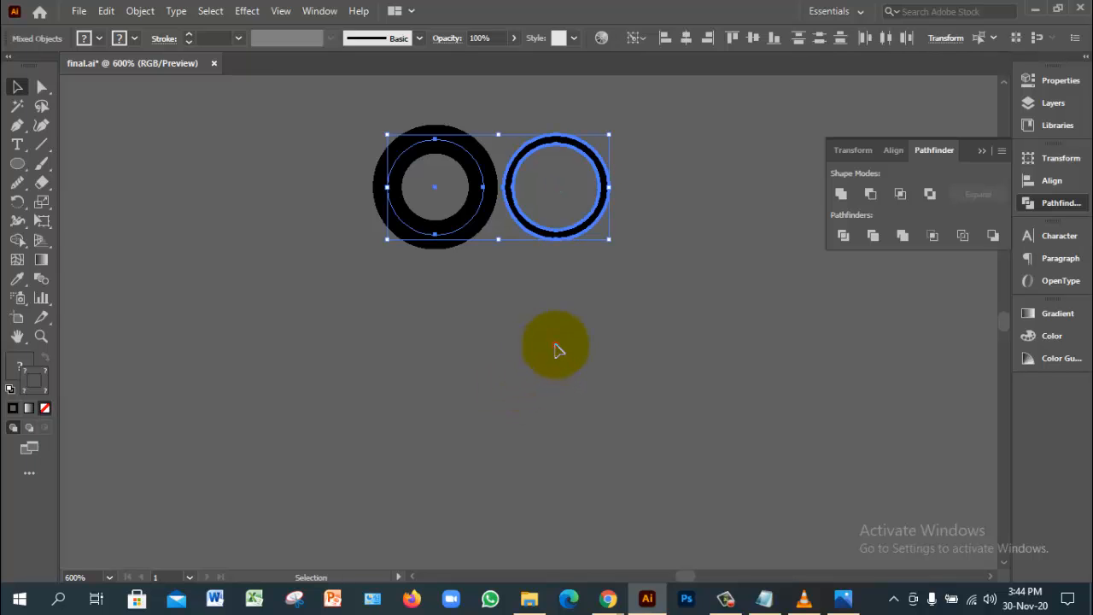
Move the expanded ring to overlap the stroked circle, then duplicate the overlapping pair below the original
click(556, 344)
click(606, 192)
drag(606, 192, 587, 204)
click(575, 261)
drag(414, 128, 482, 421)
click(693, 315)
Unite the upper ring pair with the Pathfinder and move the result slightly to the right
drag(419, 124, 524, 207)
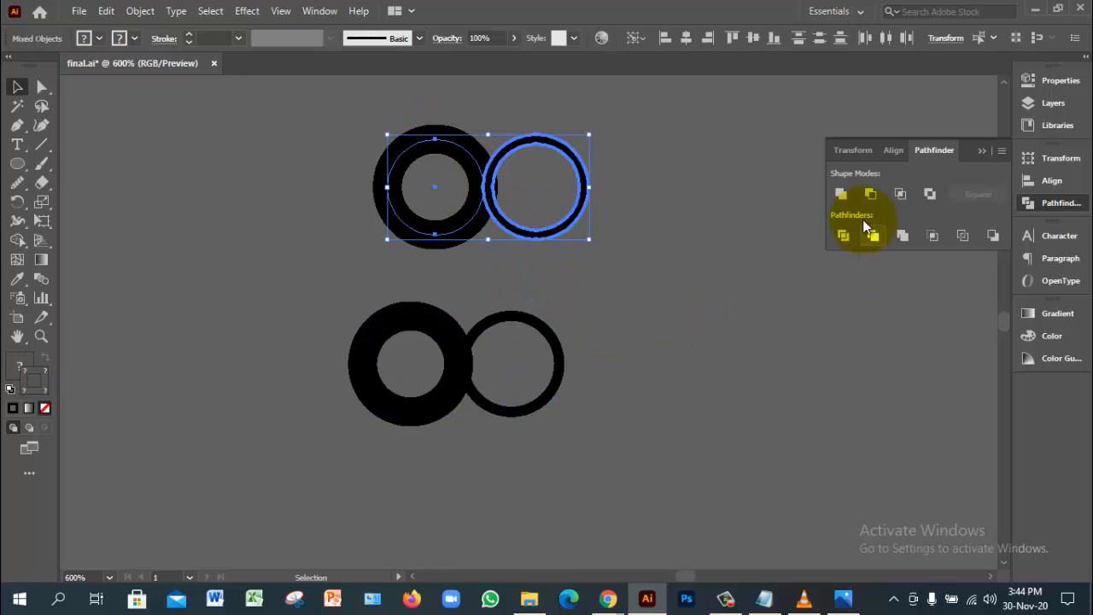
click(840, 194)
click(636, 249)
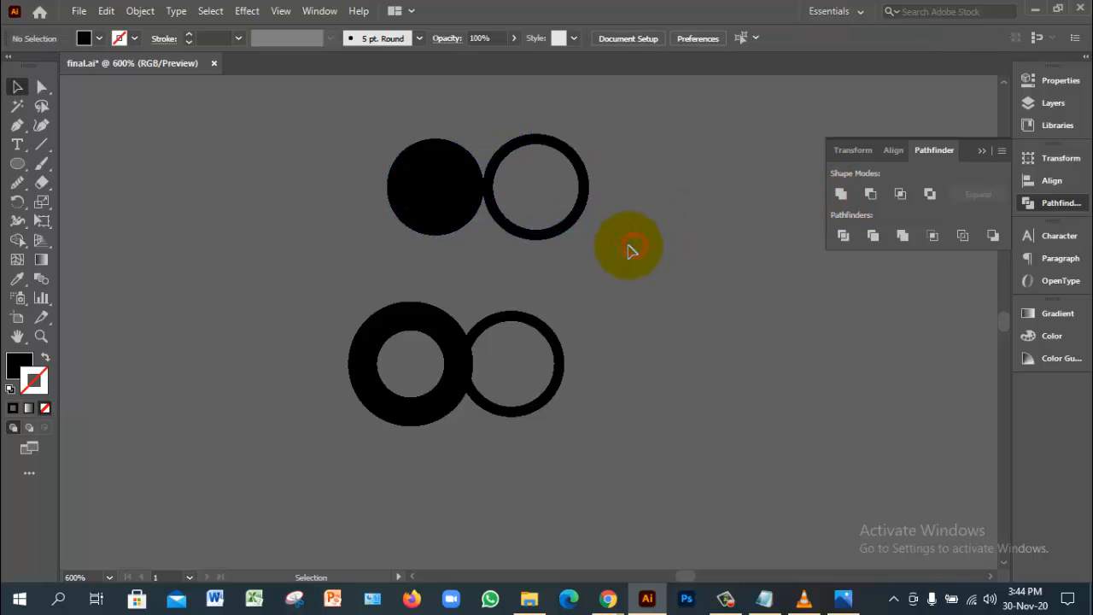
click(446, 202)
click(612, 278)
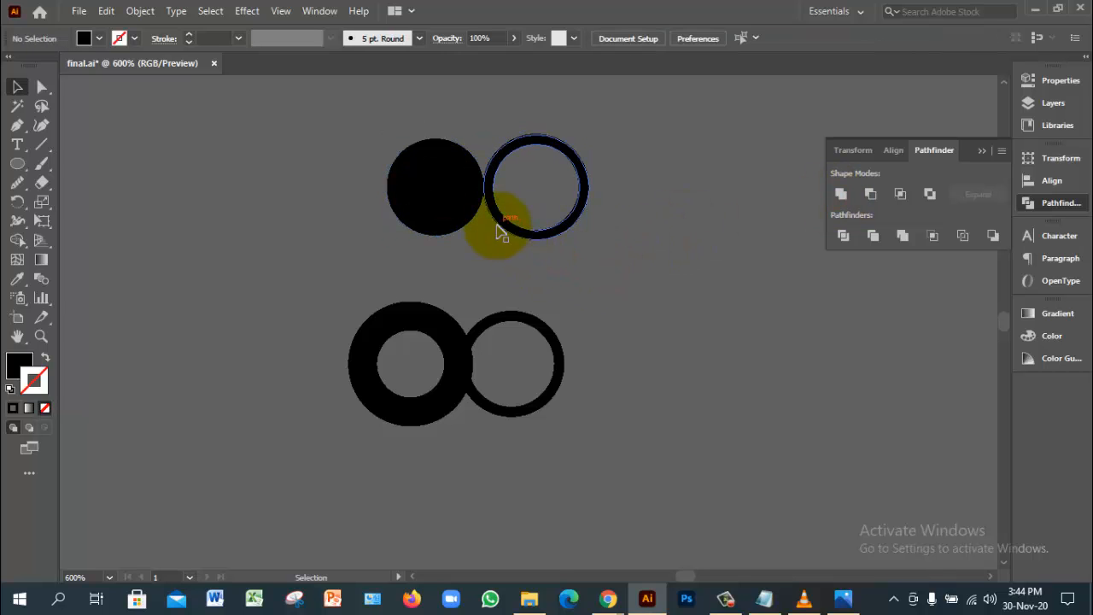
drag(498, 224, 521, 222)
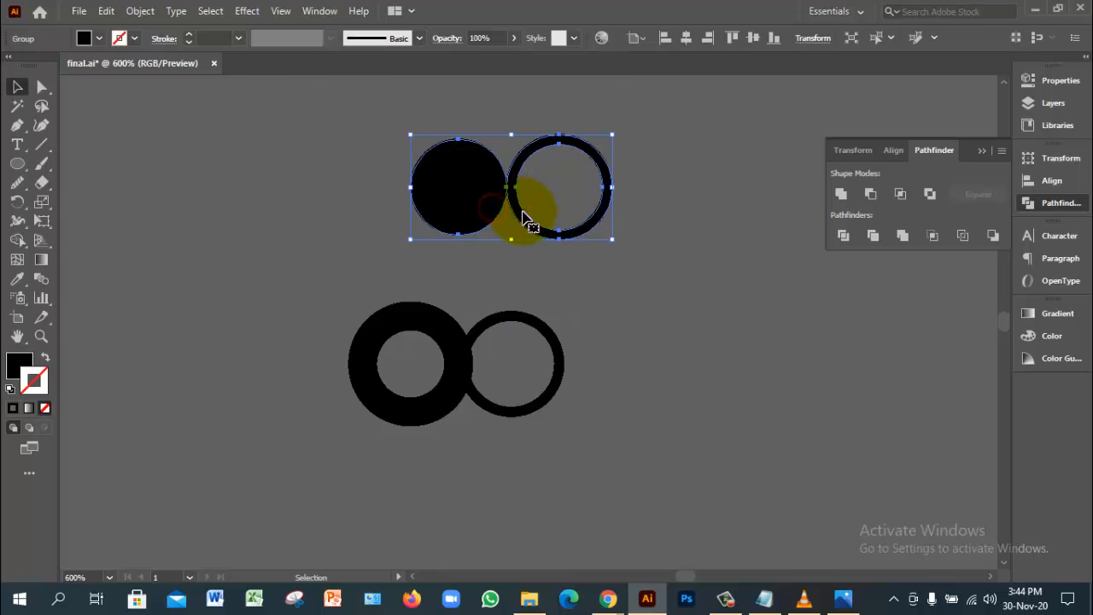
Ungroup the united upper pair and move its ring away from the solid circle
right_click(523, 212)
click(569, 344)
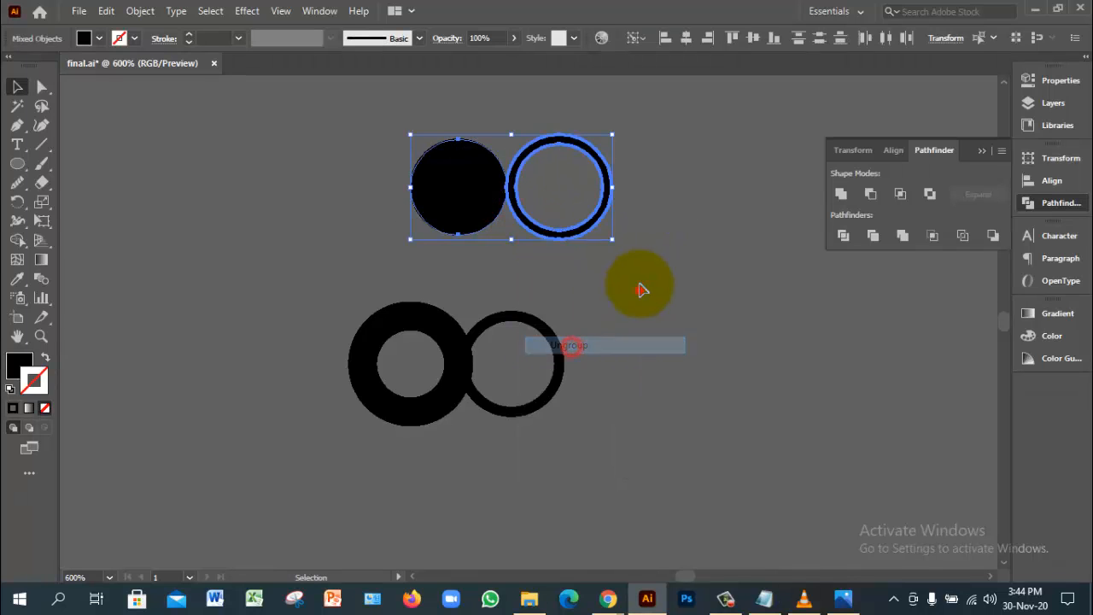
click(639, 287)
drag(581, 227, 609, 234)
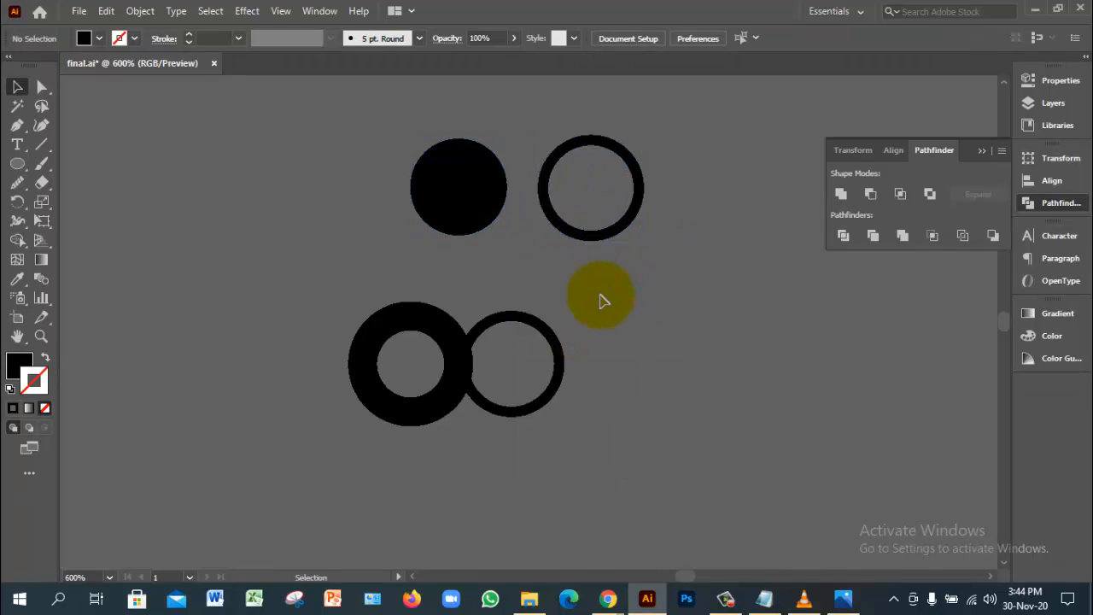
Delete all the circles and rings of both demonstration pairs
drag(352, 132, 699, 408)
key(Delete)
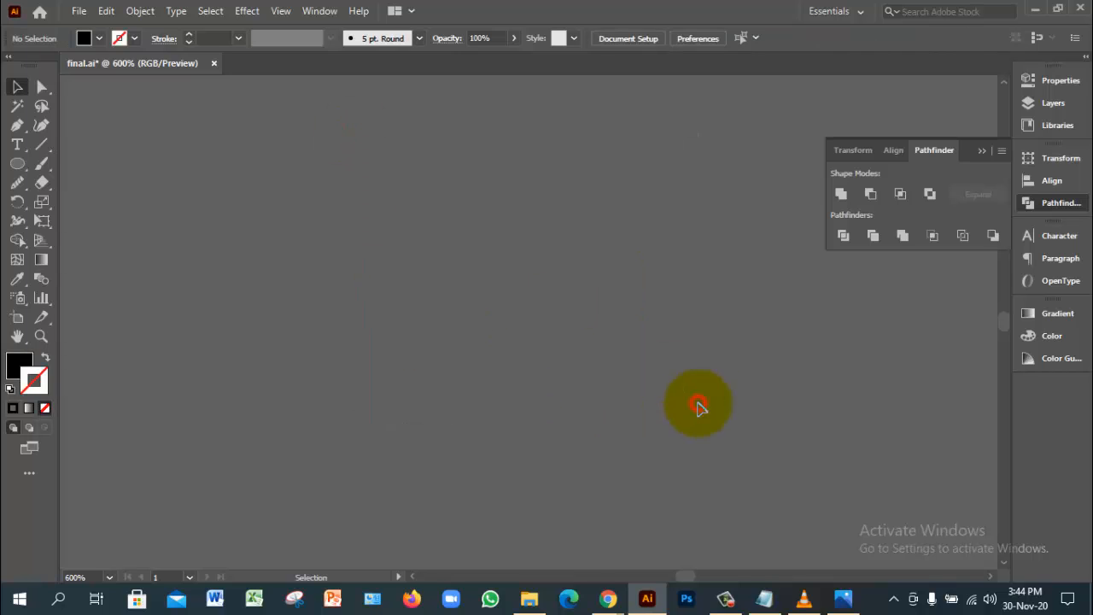
Draw a black-filled circle about 0.33 in across and duplicate it to the right so the two overlap
drag(17, 163, 85, 166)
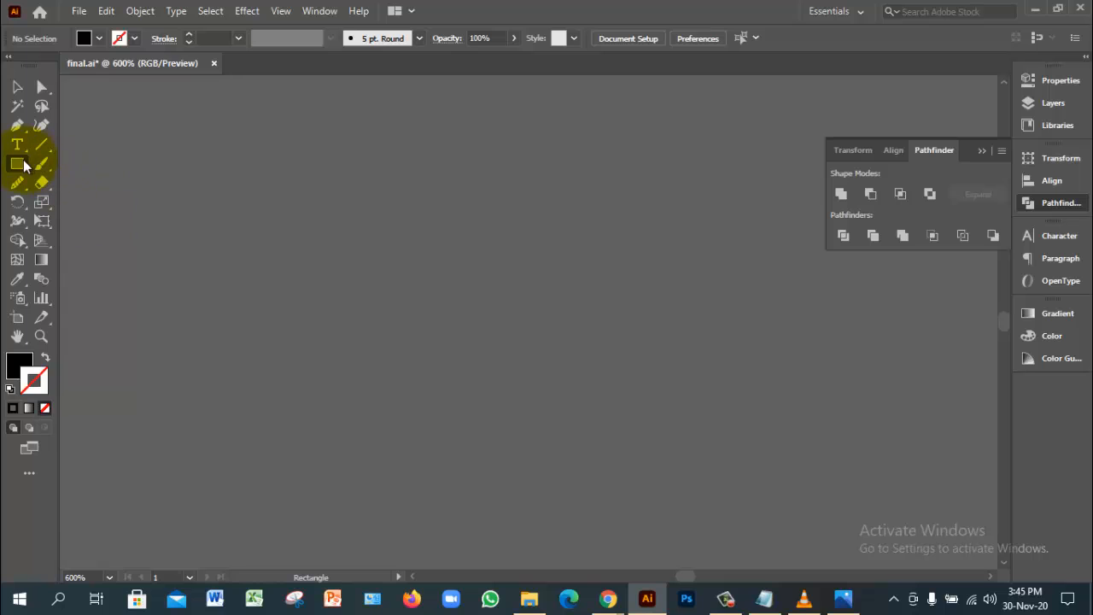
drag(17, 163, 76, 196)
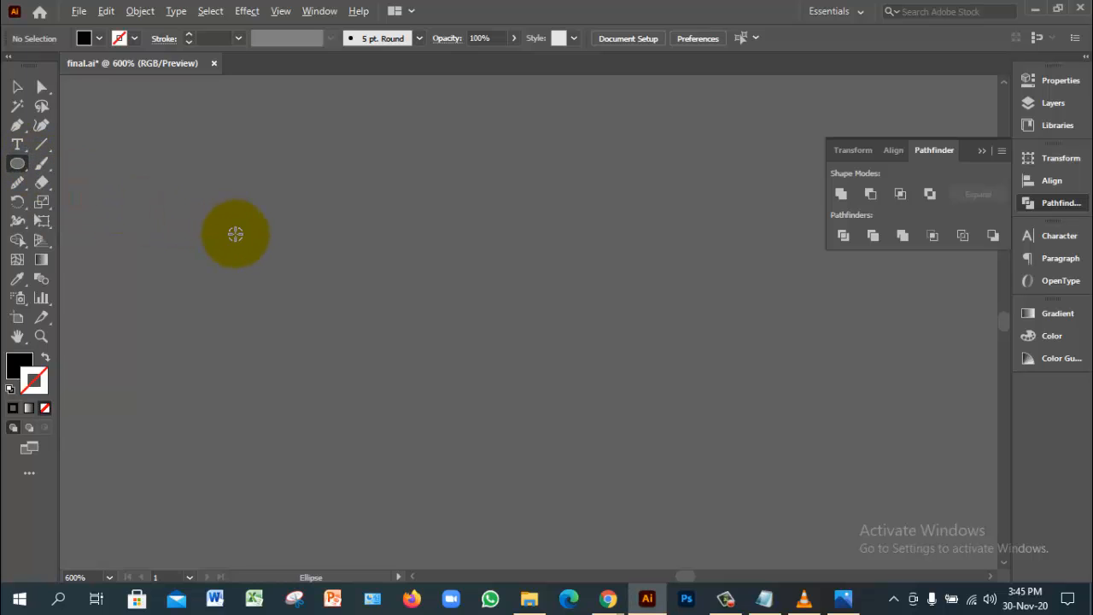
drag(235, 236, 292, 295)
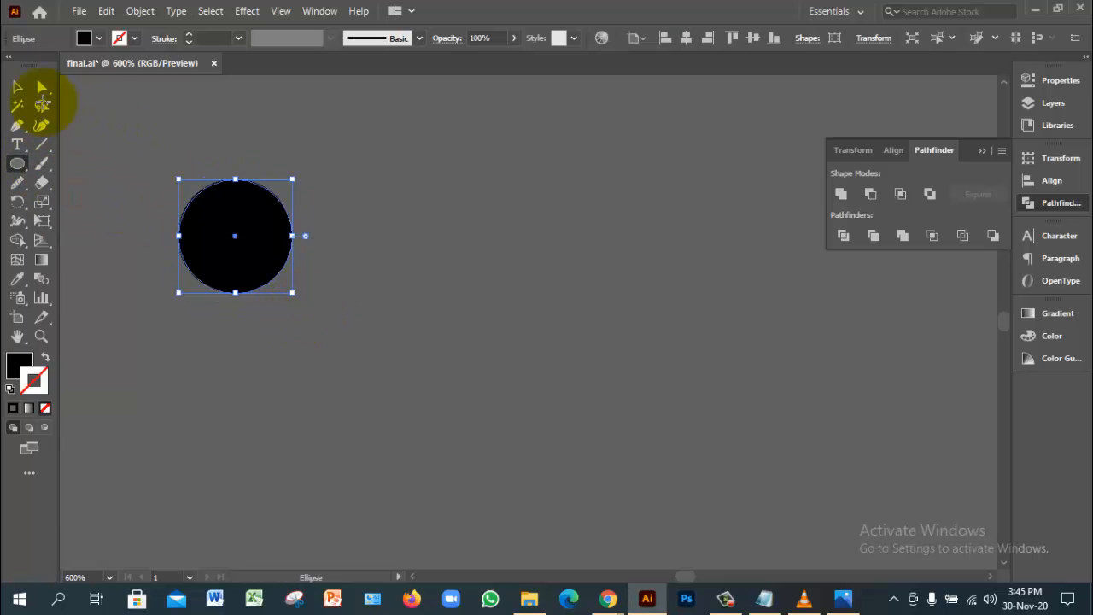
click(17, 86)
drag(254, 246, 362, 254)
click(396, 318)
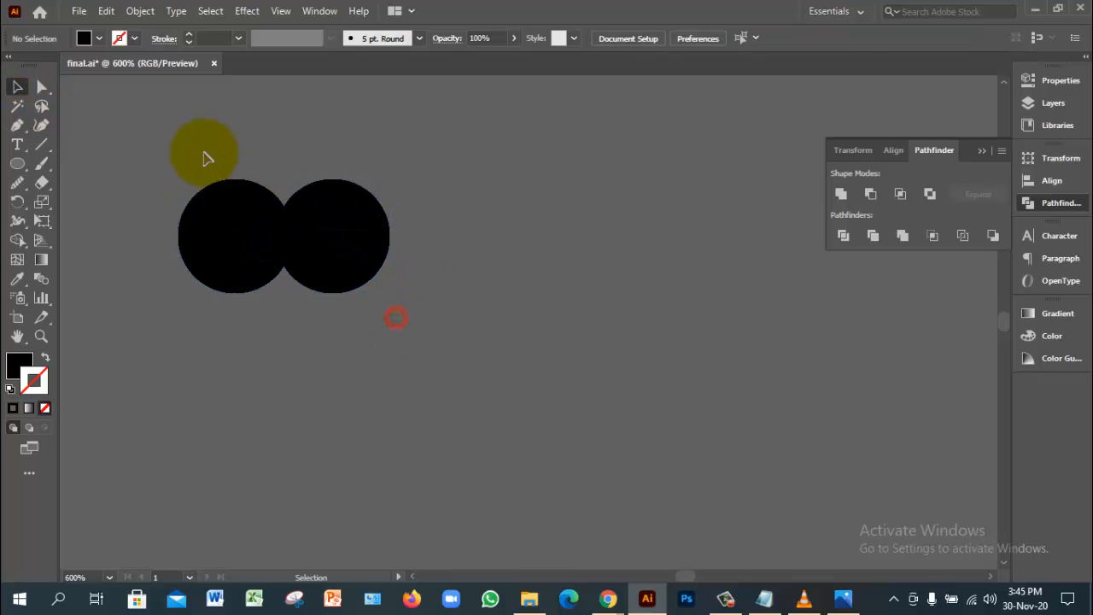
Duplicate the overlapping circle pair directly below the original, and select the circles one by one to inspect them
drag(205, 151, 353, 298)
drag(334, 237, 333, 416)
click(455, 353)
drag(294, 309, 362, 304)
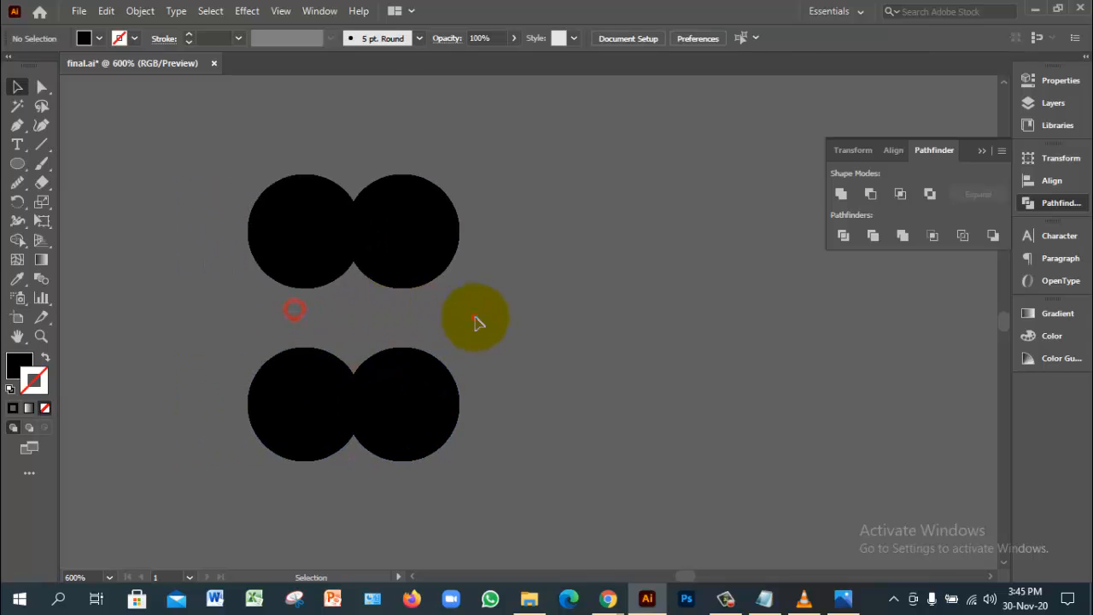
click(324, 220)
click(436, 232)
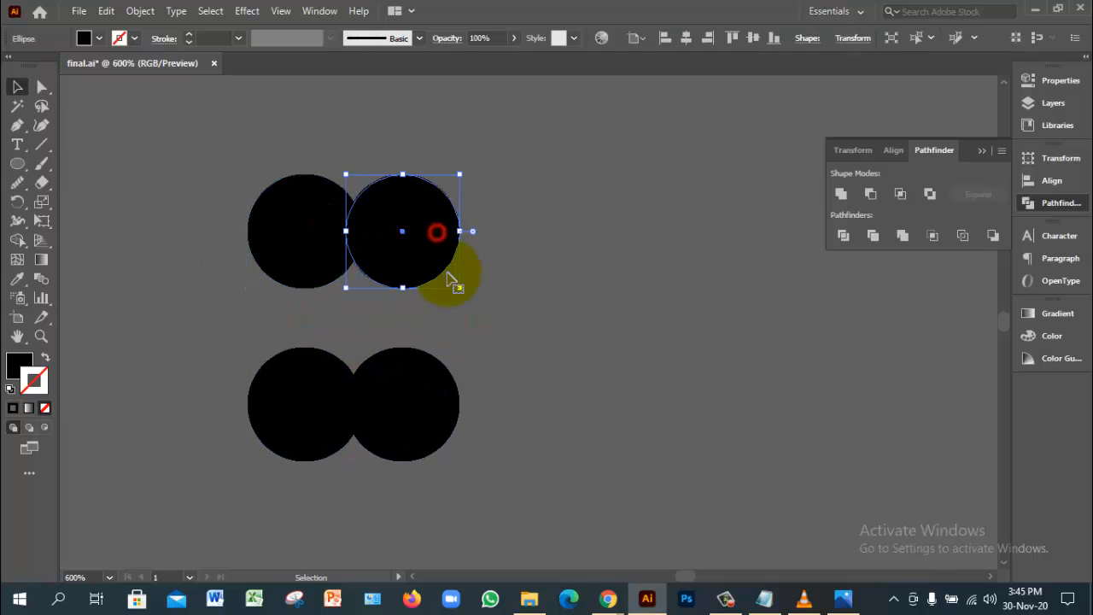
click(319, 370)
click(407, 403)
click(531, 282)
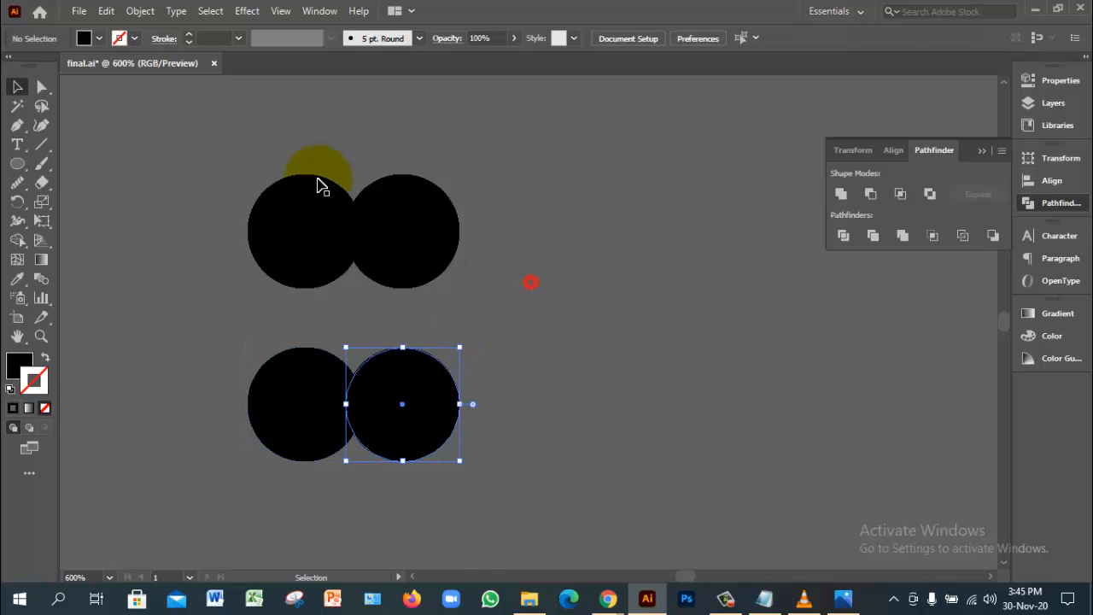
Unite the upper pair of circles with the Pathfinder and move the merged shape to the right
drag(273, 141, 468, 252)
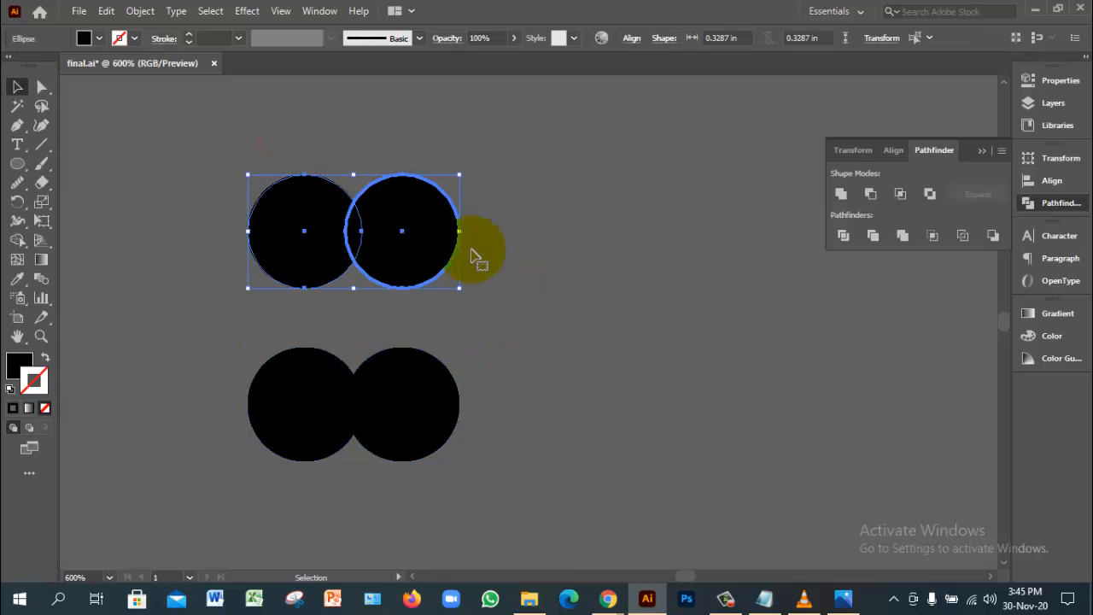
click(841, 194)
click(569, 281)
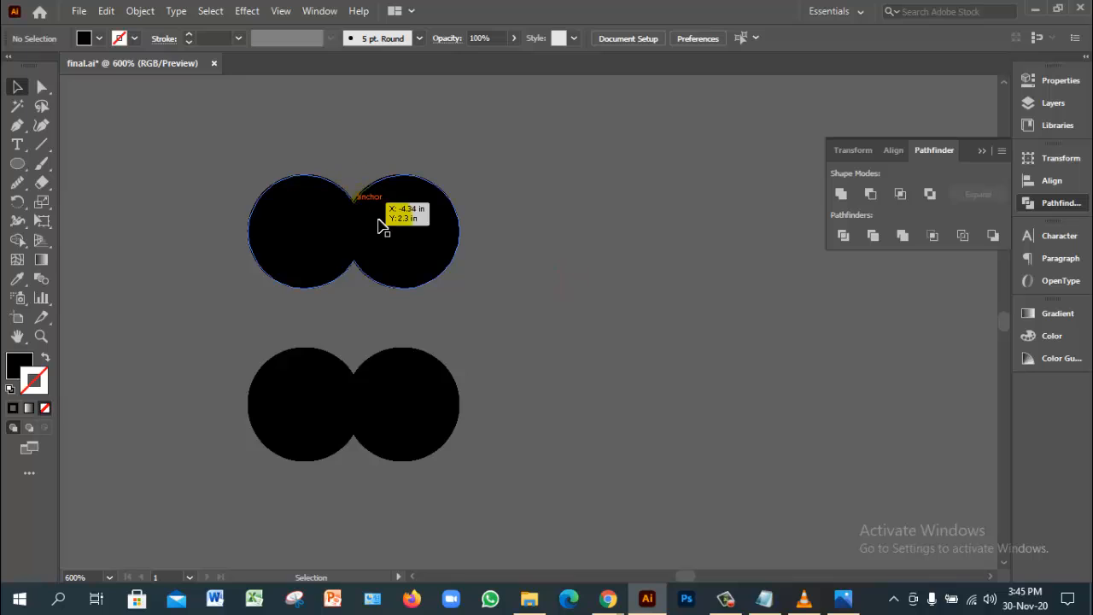
drag(383, 224, 445, 217)
click(582, 263)
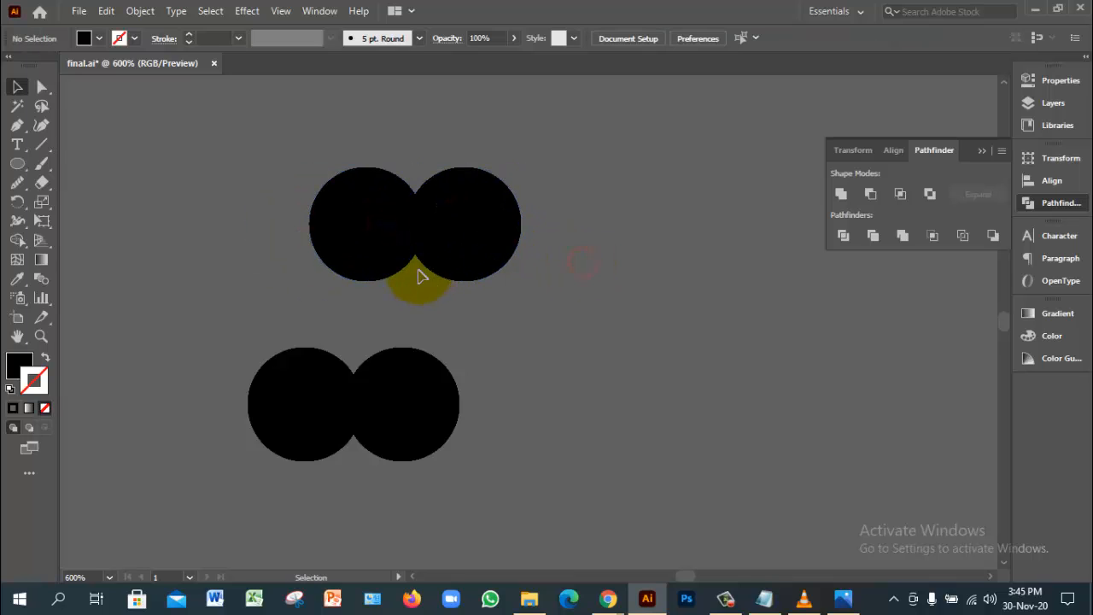
click(419, 233)
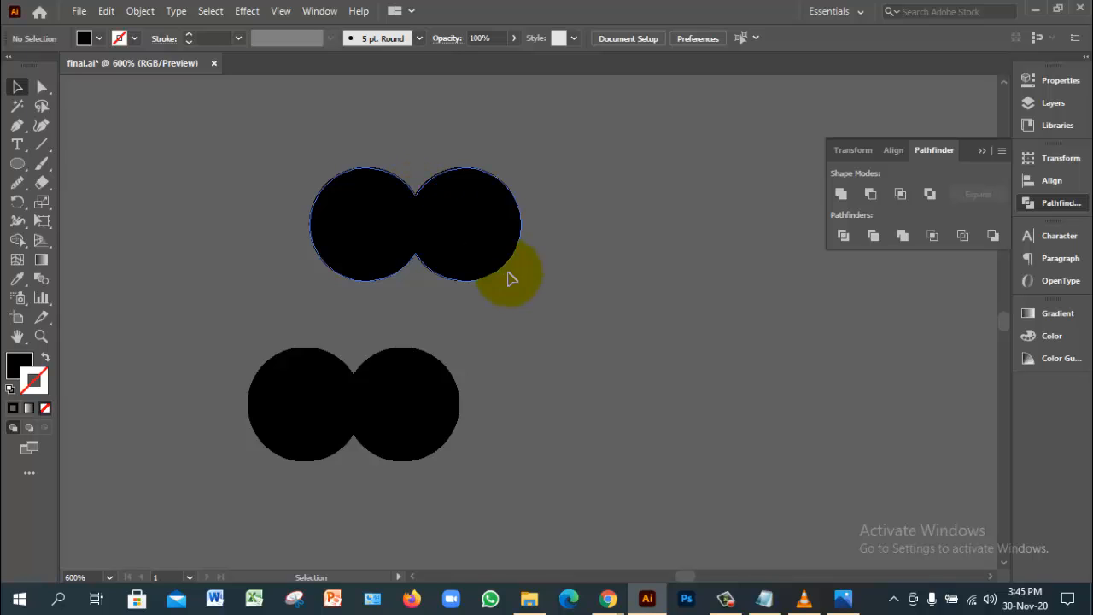
click(558, 293)
Group the two lower overlapping circles and move the group slightly to the right
drag(280, 323, 455, 465)
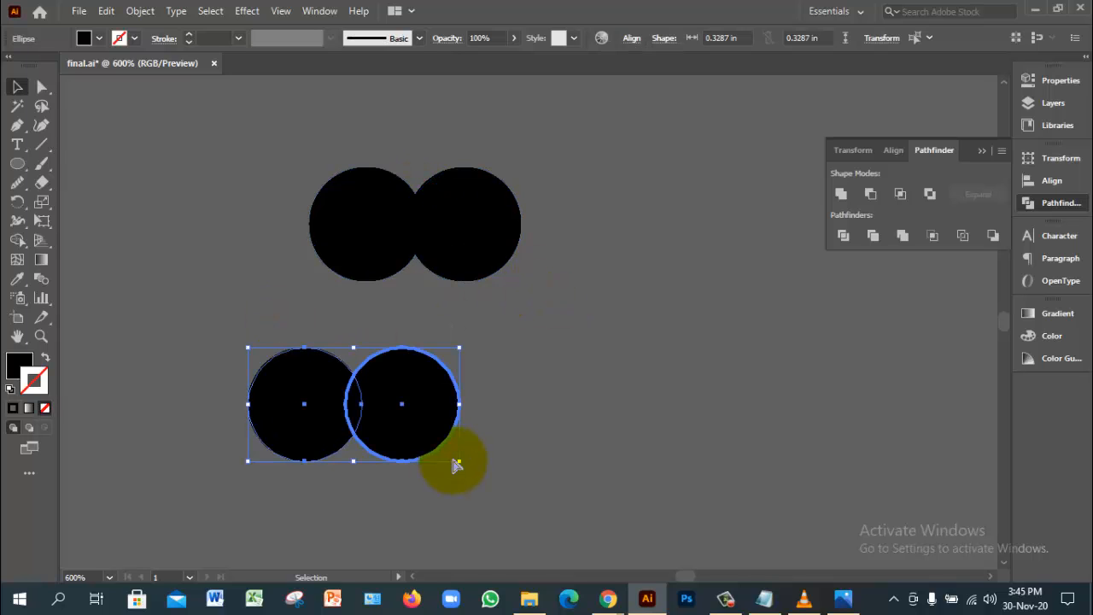
key(ctrl+g)
click(603, 368)
click(432, 380)
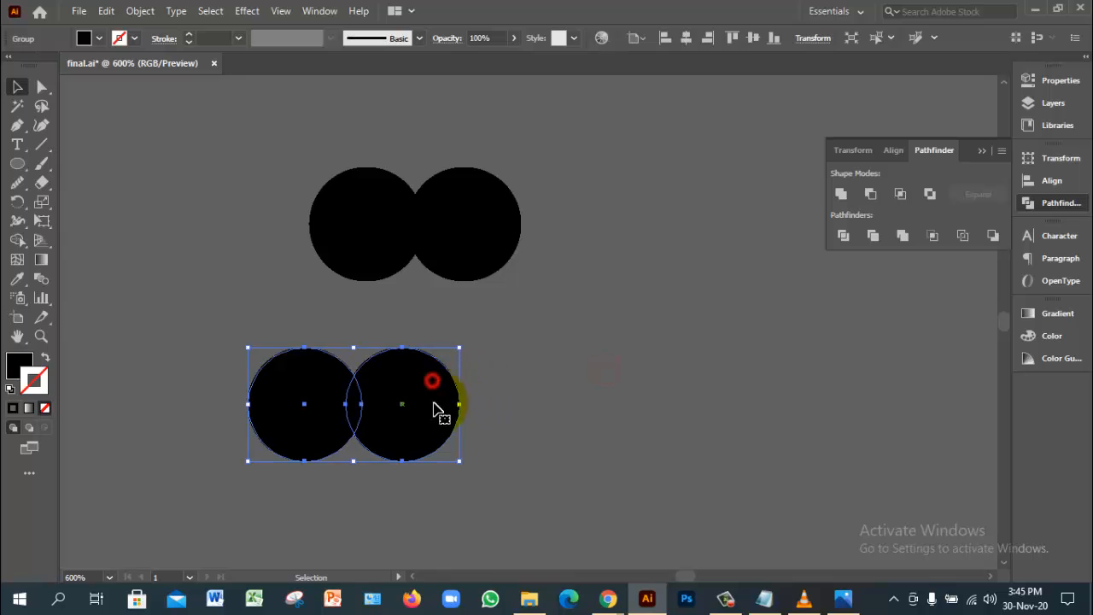
click(512, 393)
drag(418, 406, 522, 357)
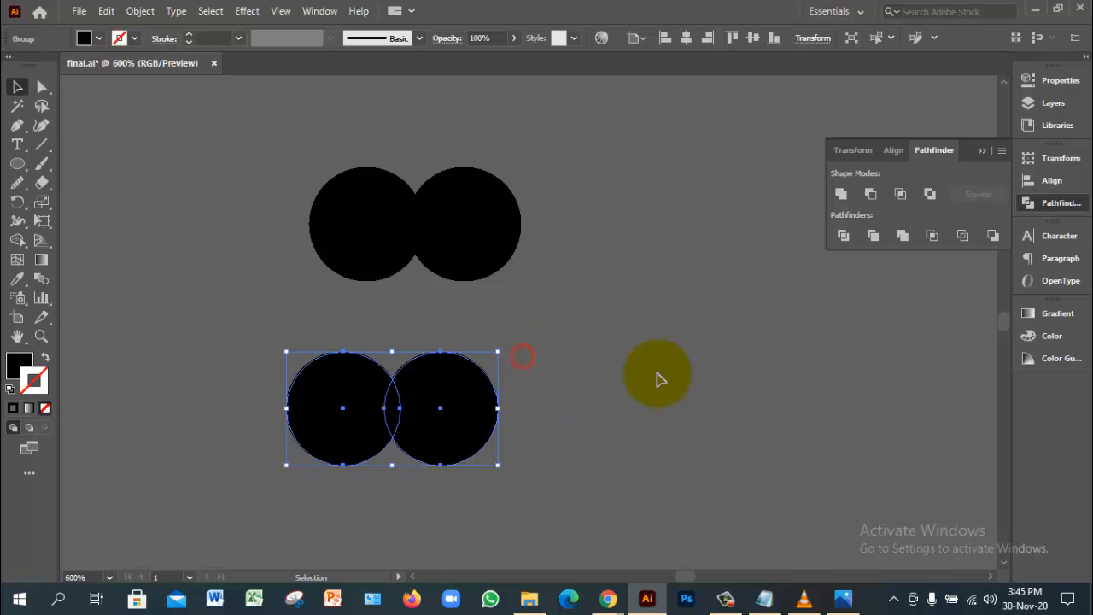
Ungroup the lower pair of circles and move its right circle away from the left one
right_click(487, 402)
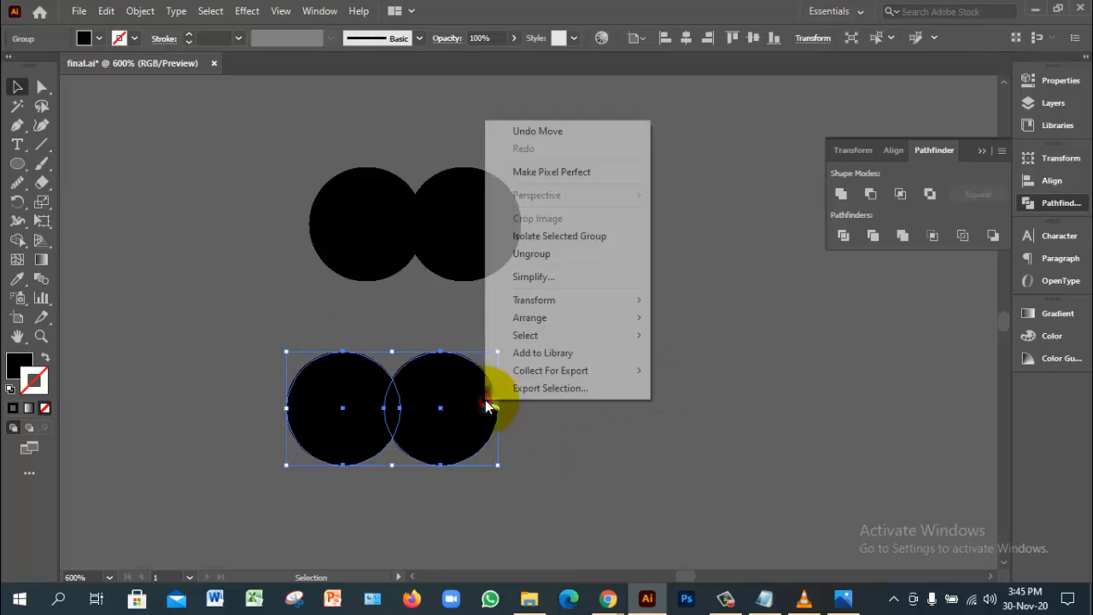
click(536, 254)
click(590, 288)
drag(471, 401, 579, 413)
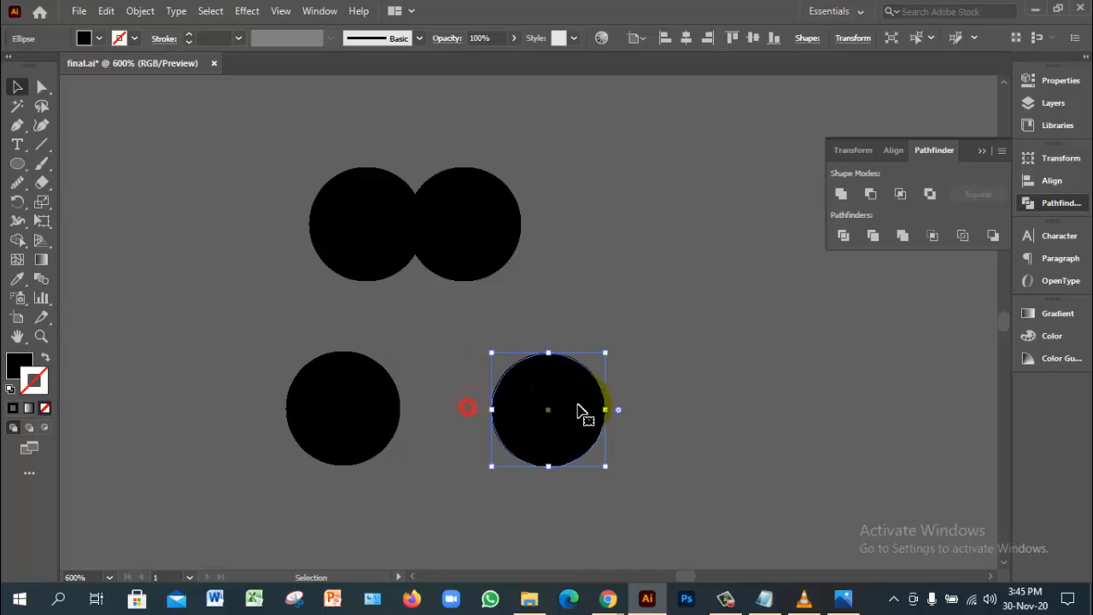
Examine the commands available for the merged upper shape, looking for an Ungroup option
click(679, 337)
click(484, 245)
right_click(484, 244)
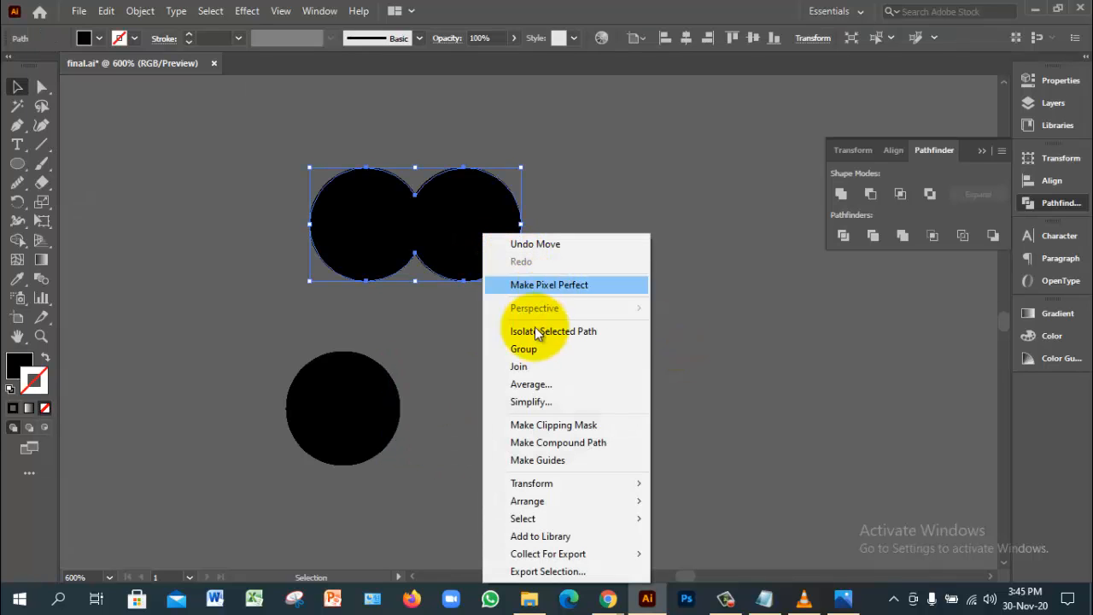
click(605, 177)
click(500, 215)
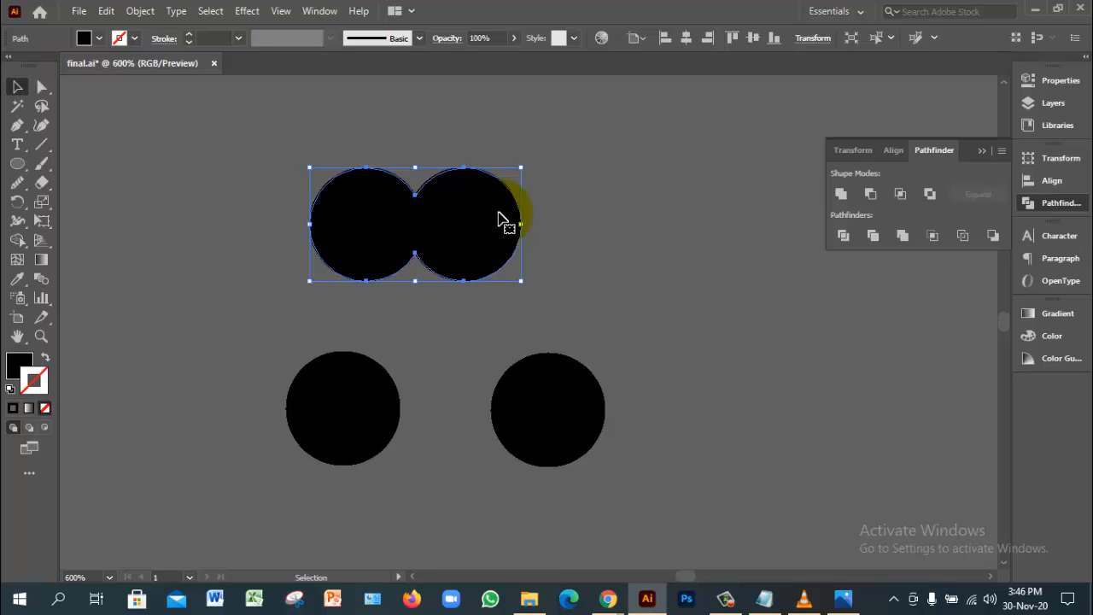
Undo the grouping, ungrouping and moves of the circles as well as the Unite of the upper pair
key(ctrl+z)
key(ctrl+z)
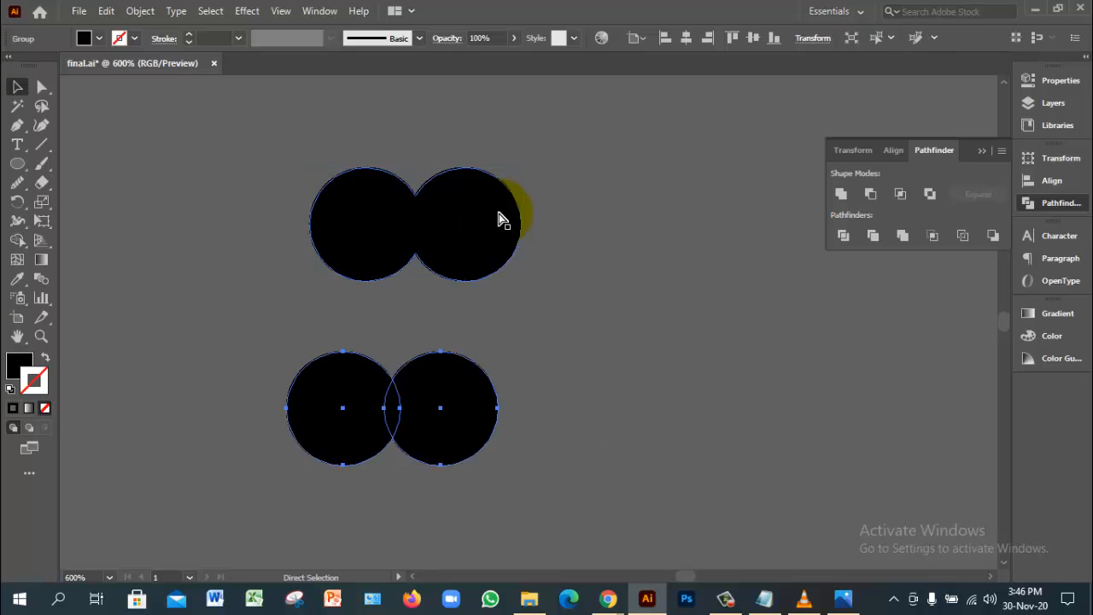
key(ctrl+z)
key(ctrl+z)
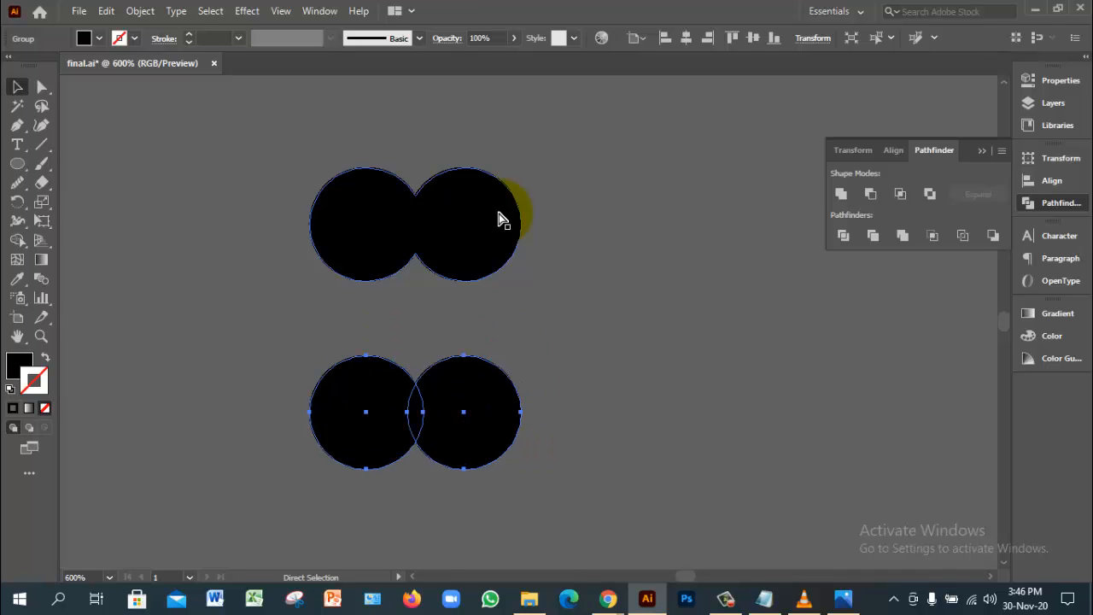
key(ctrl+z)
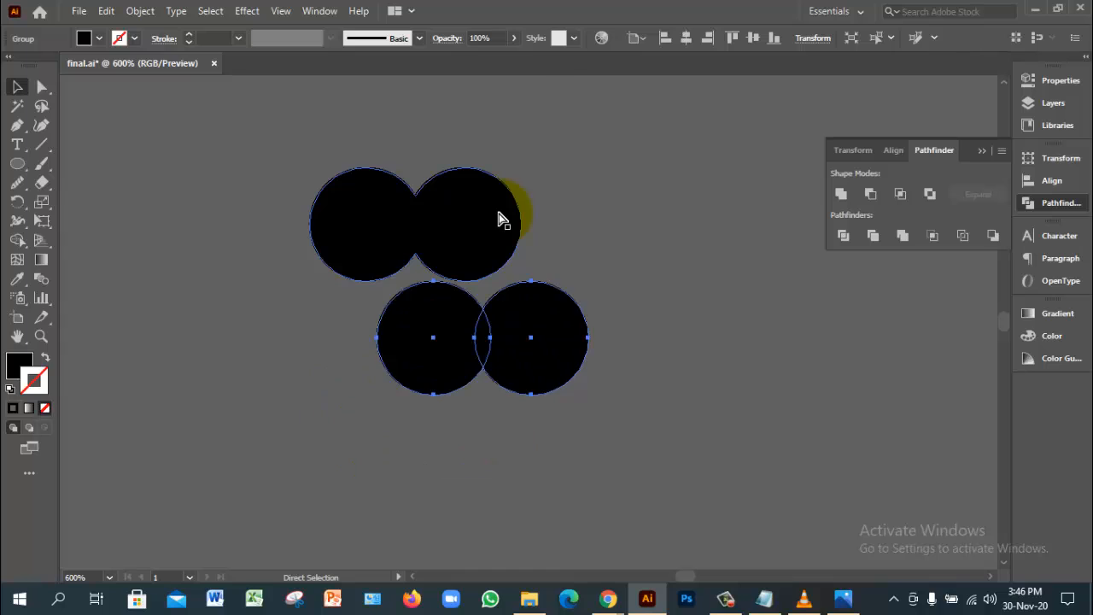
key(ctrl+z)
key(ctrl+z)
key(ctrl+z)
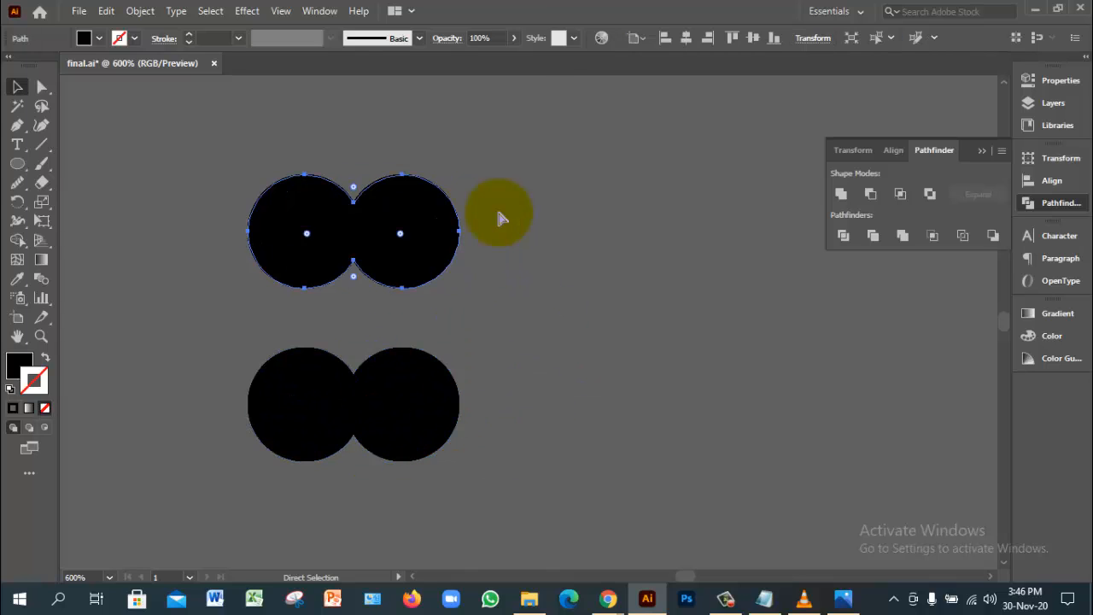
key(ctrl+z)
click(499, 212)
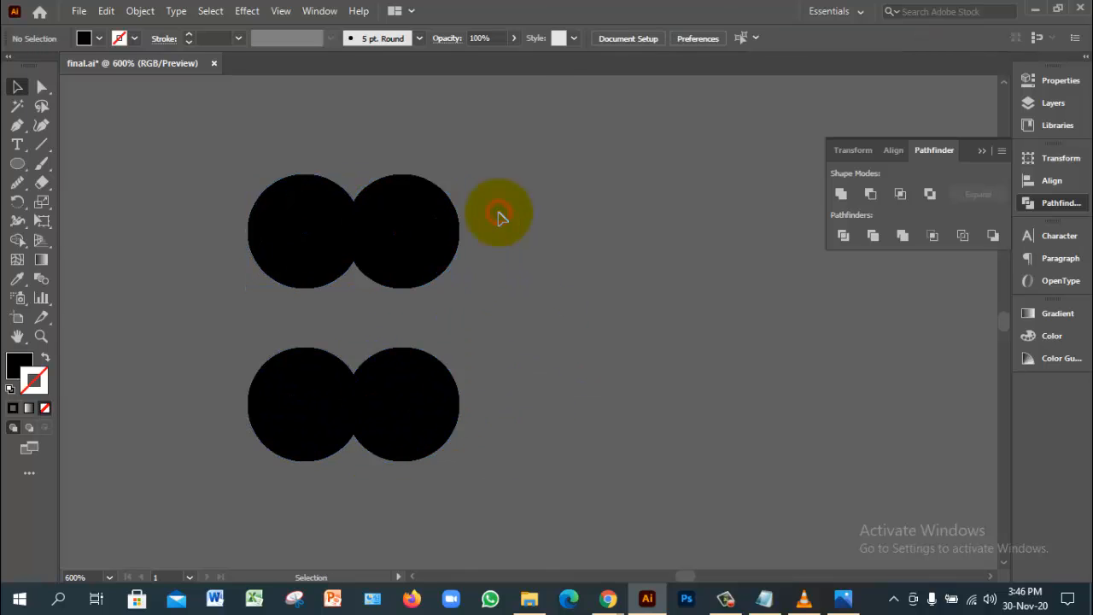
Move the right circle of the upper pair away and back so that it overlaps the left circle more
drag(416, 217, 514, 231)
click(591, 263)
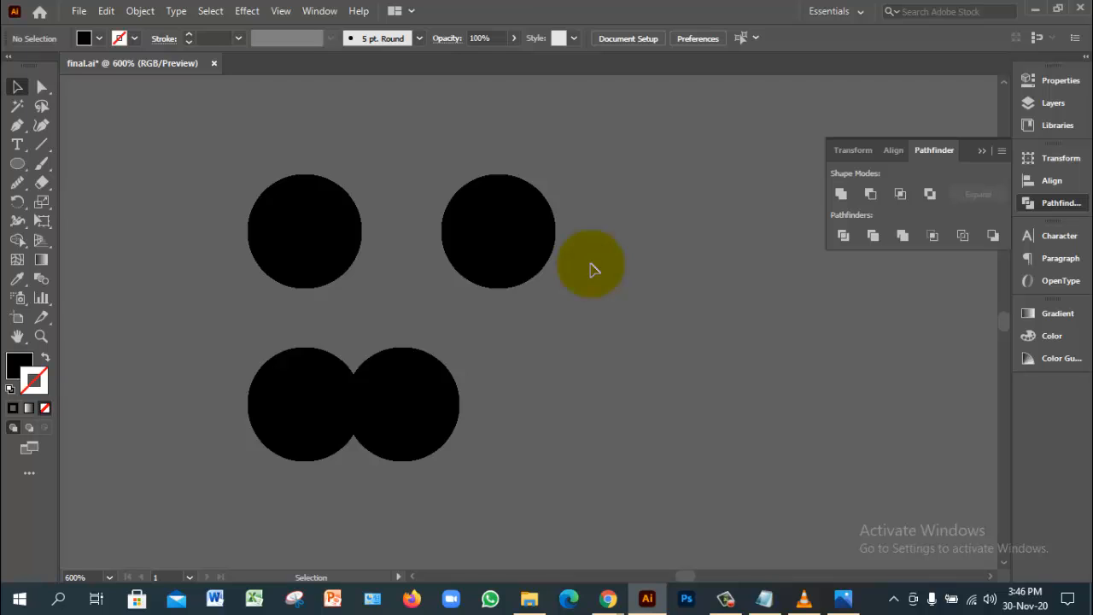
drag(524, 244, 409, 246)
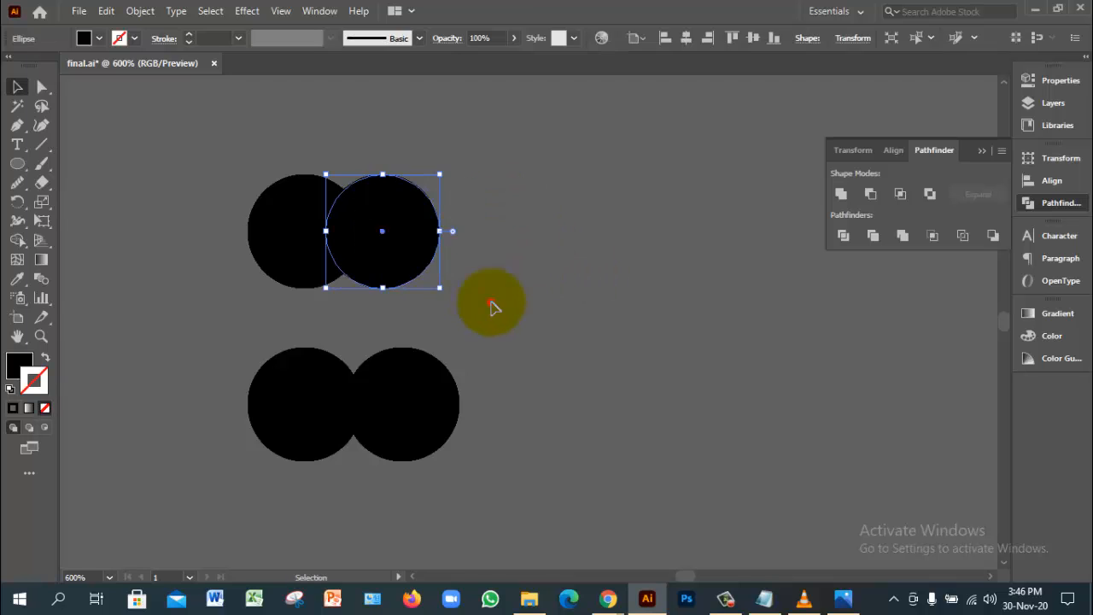
click(491, 302)
Apply the Pathfinder Exclude operation to the upper pair of circles and move the resulting shape to the right
drag(312, 177, 384, 243)
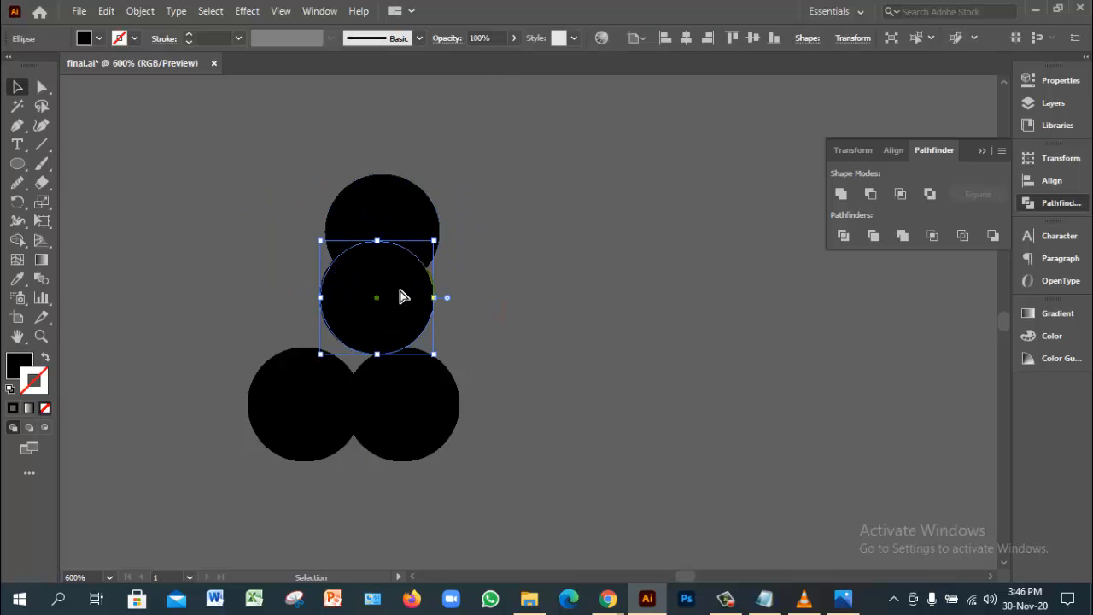
key(ctrl+z)
click(567, 313)
drag(317, 163, 415, 258)
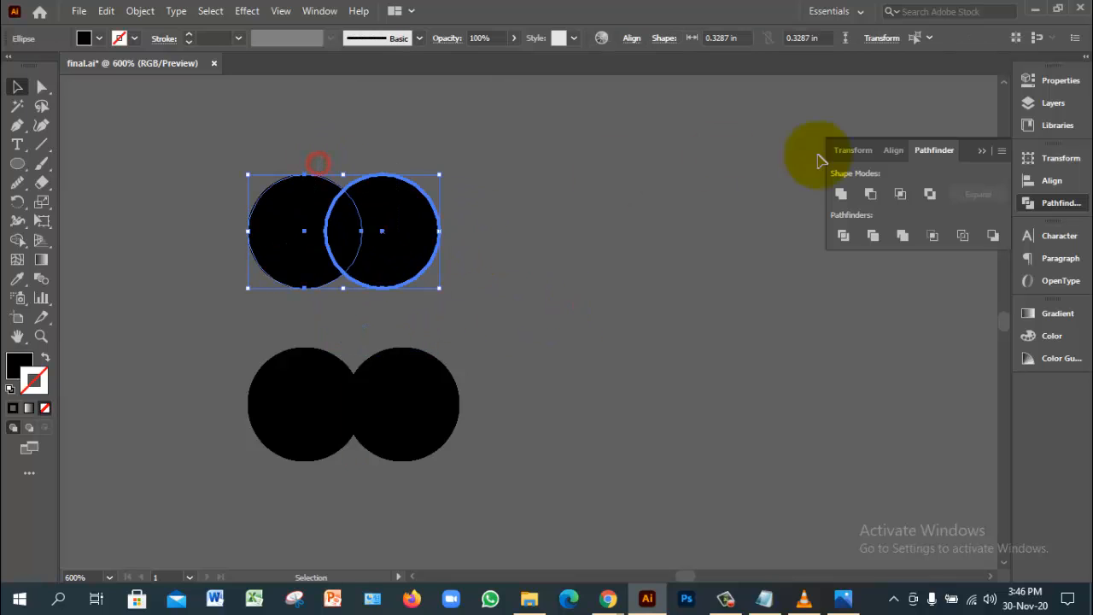
click(930, 193)
click(683, 216)
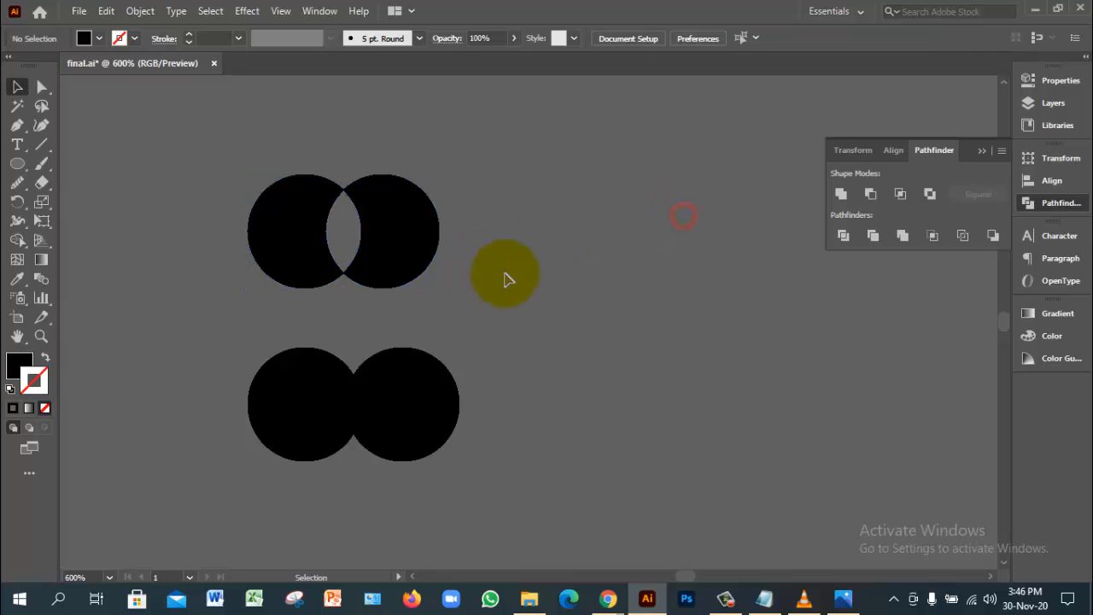
click(397, 249)
drag(398, 248, 458, 249)
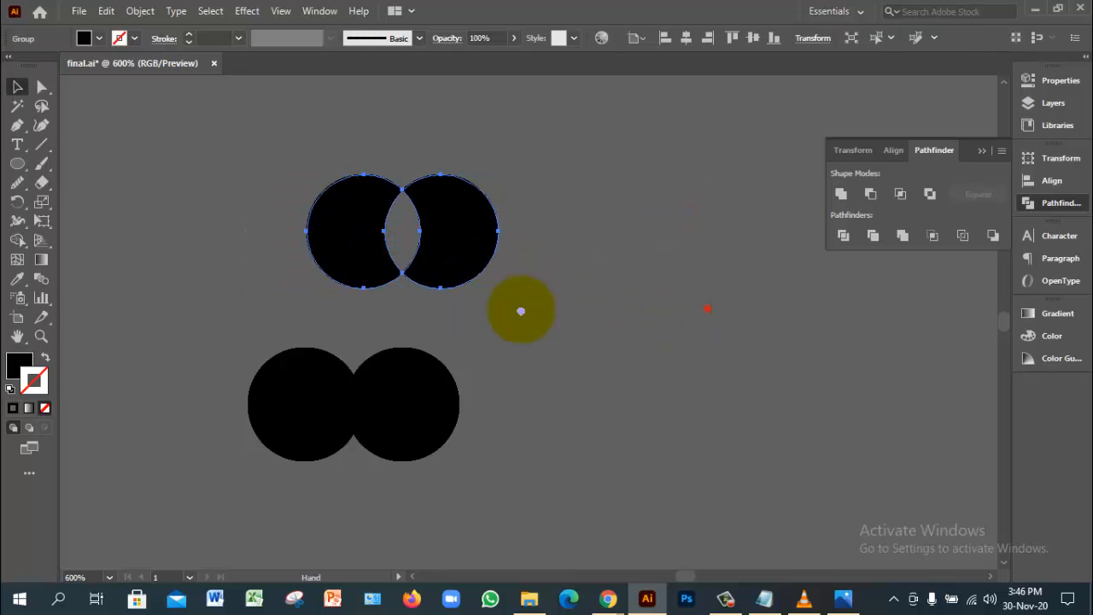
Examine the finished peacock logo on the artboard, selecting the emblem to inspect its combined paths
drag(521, 311, 417, 310)
ctrl+alt+click(607, 442)
ctrl+alt+click(607, 441)
ctrl+alt+click(607, 441)
drag(667, 329, 324, 379)
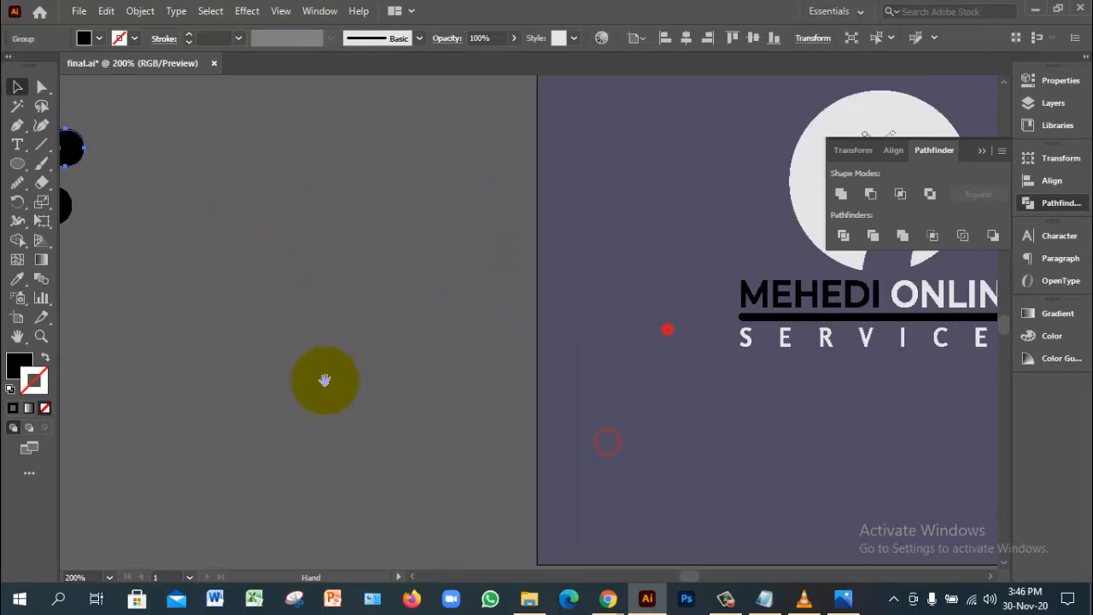
drag(732, 407, 597, 422)
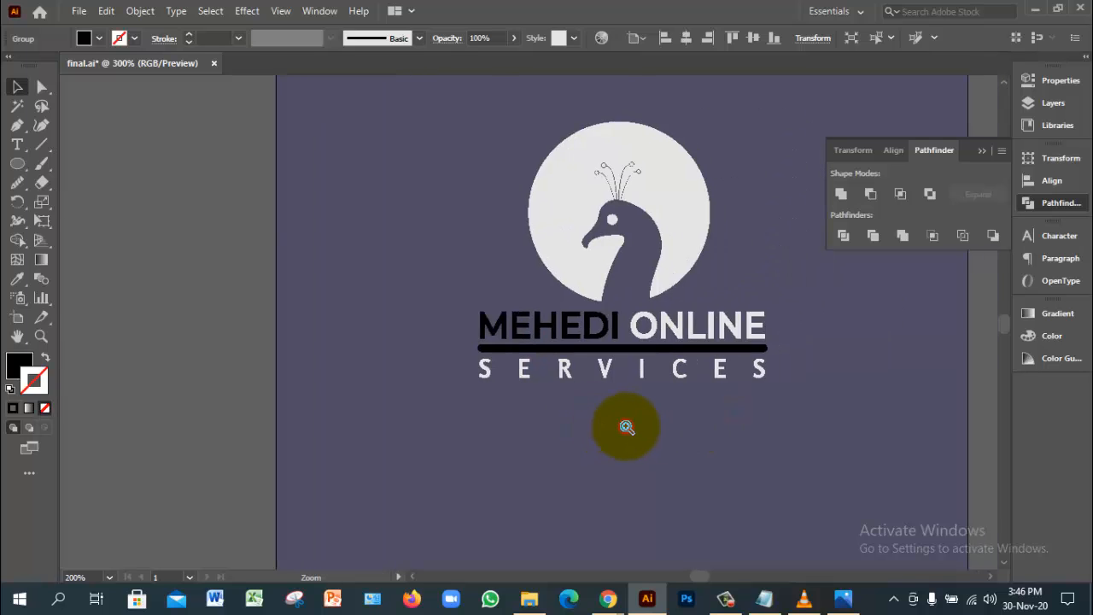
ctrl+click(626, 427)
drag(641, 339, 602, 441)
ctrl+alt+click(589, 436)
ctrl+alt+click(589, 436)
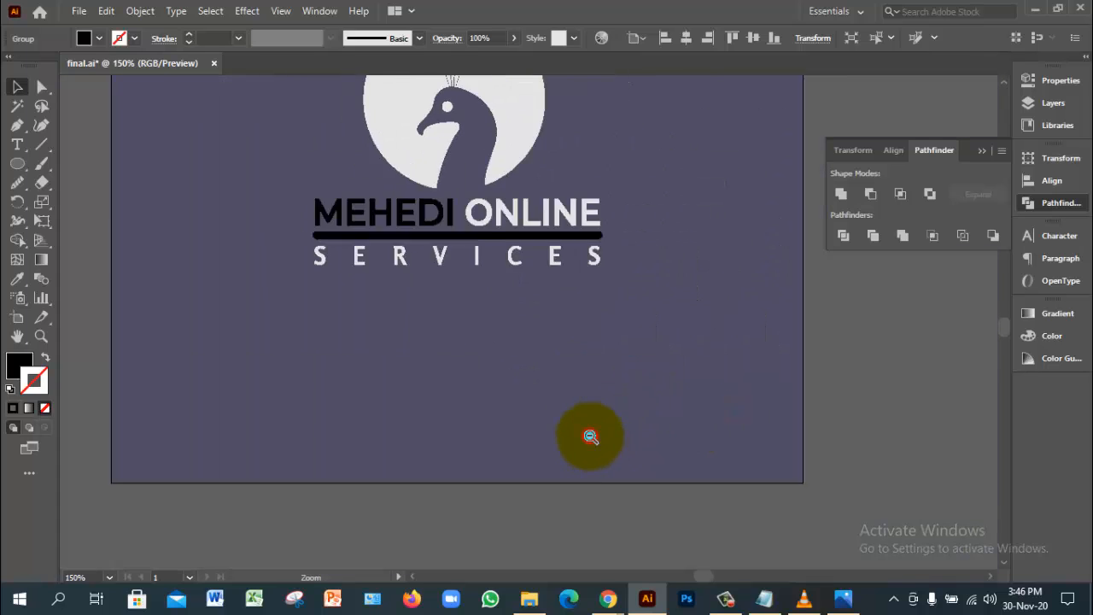
ctrl+alt+click(590, 436)
drag(566, 335, 579, 393)
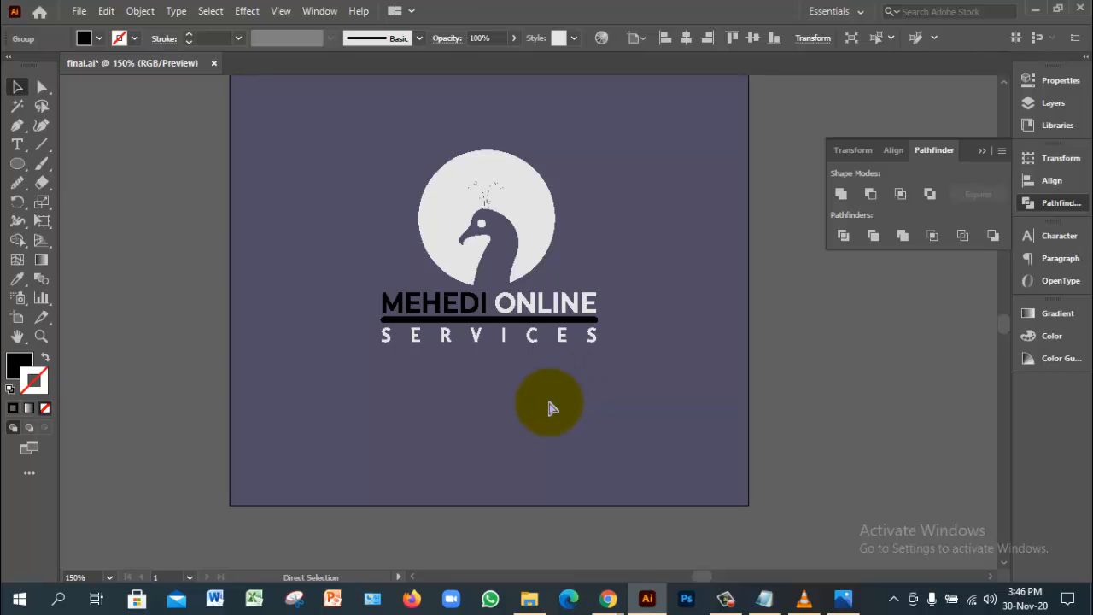
ctrl+alt+click(552, 407)
ctrl+click(547, 358)
ctrl+click(546, 358)
drag(512, 223, 558, 398)
click(565, 312)
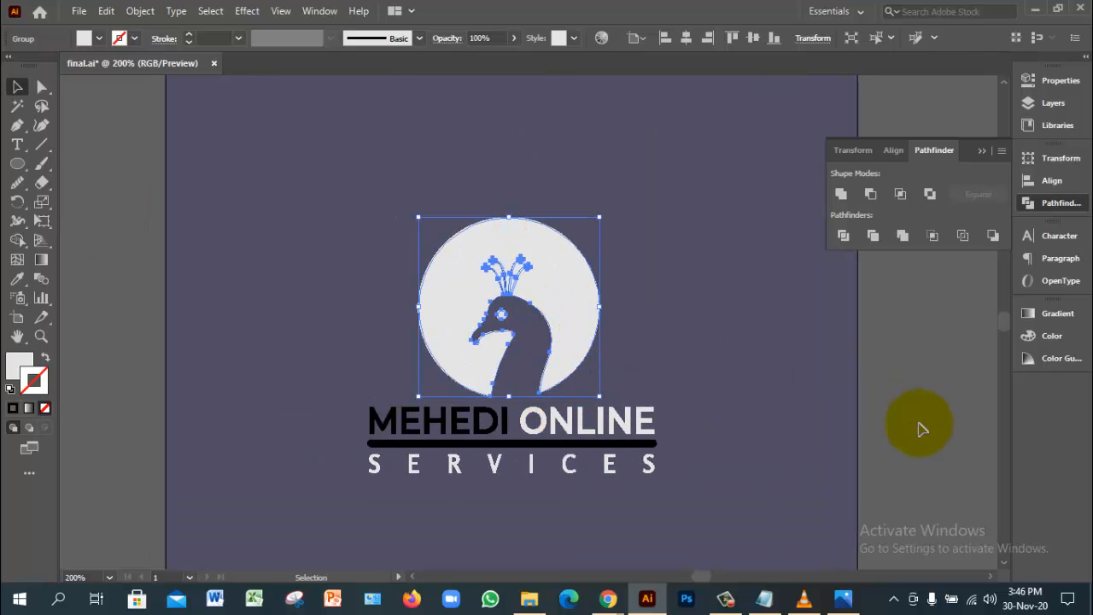
click(946, 420)
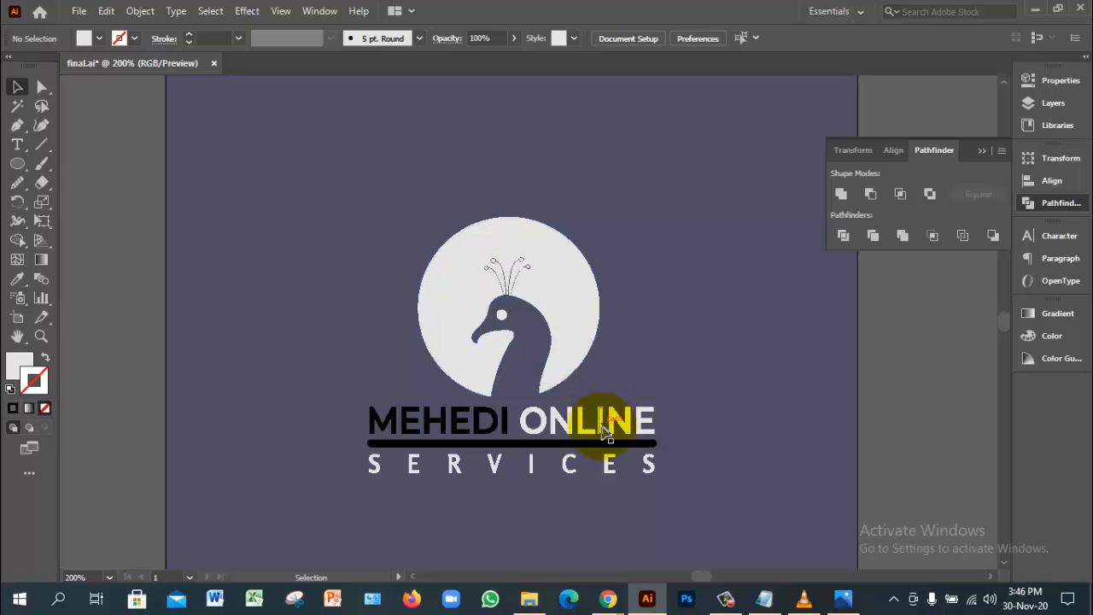
ctrl+alt+click(587, 451)
ctrl+alt+click(586, 451)
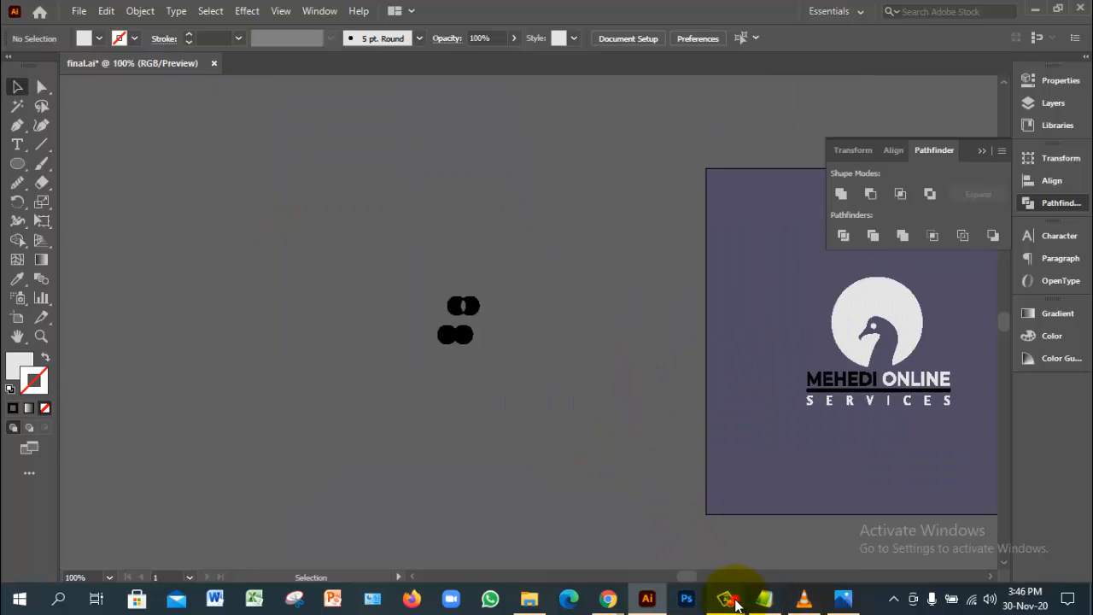
click(733, 600)
click(733, 601)
click(578, 392)
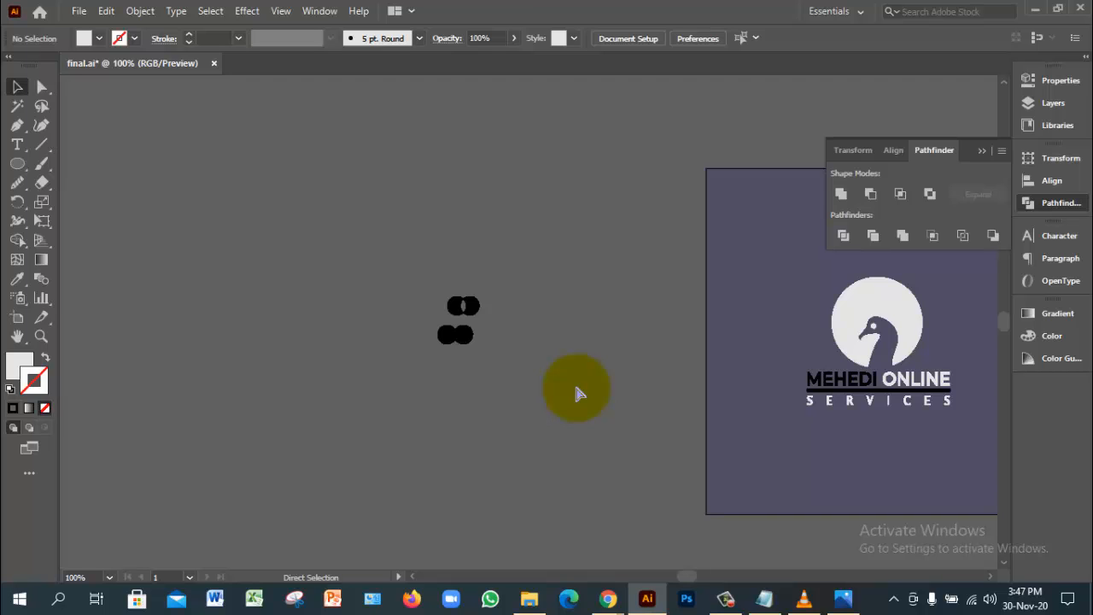
Swap the fill and stroke to get no fill, and set the stroke colour to black
ctrl+click(547, 320)
ctrl+click(547, 320)
ctrl+click(546, 320)
drag(449, 197, 516, 364)
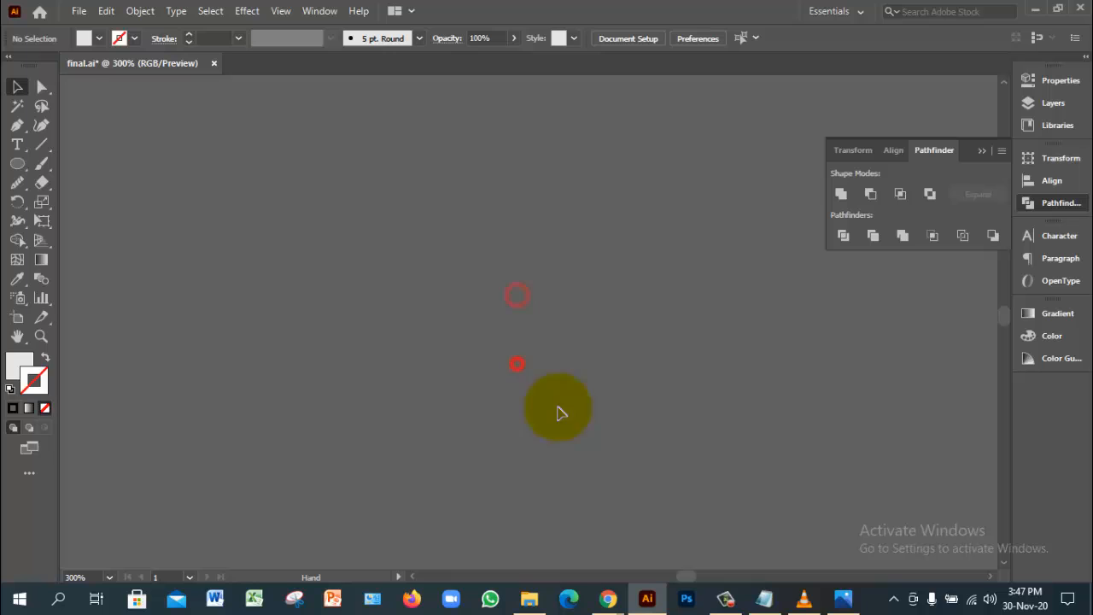
click(45, 359)
double_click(34, 380)
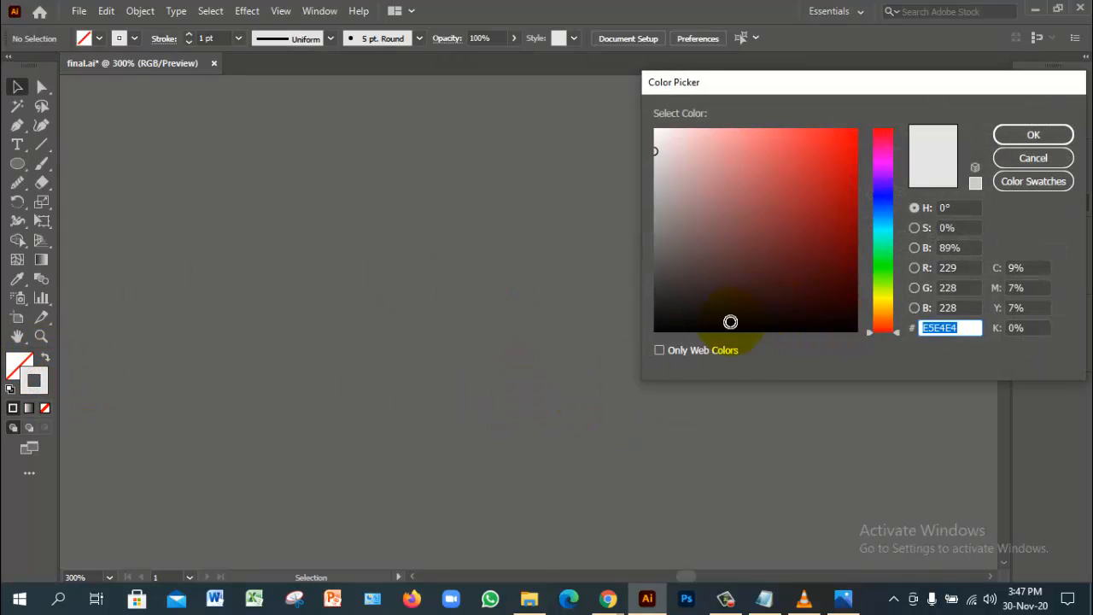
click(656, 330)
click(1033, 135)
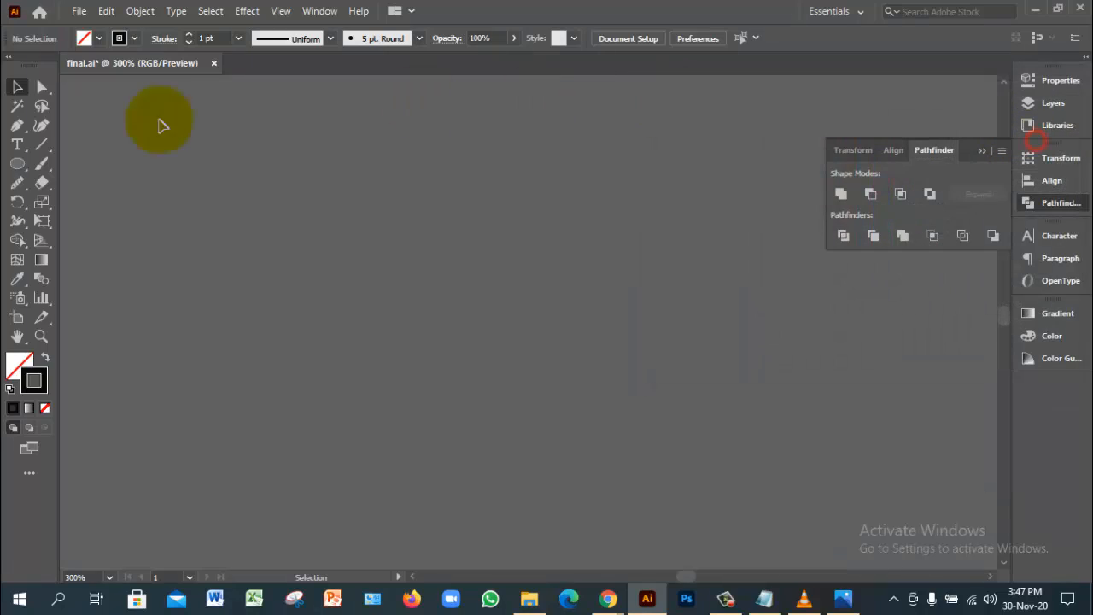
Draw an unfilled circle with a black outline on the empty canvas outside the artboard and deselect it
click(17, 163)
drag(455, 294, 572, 411)
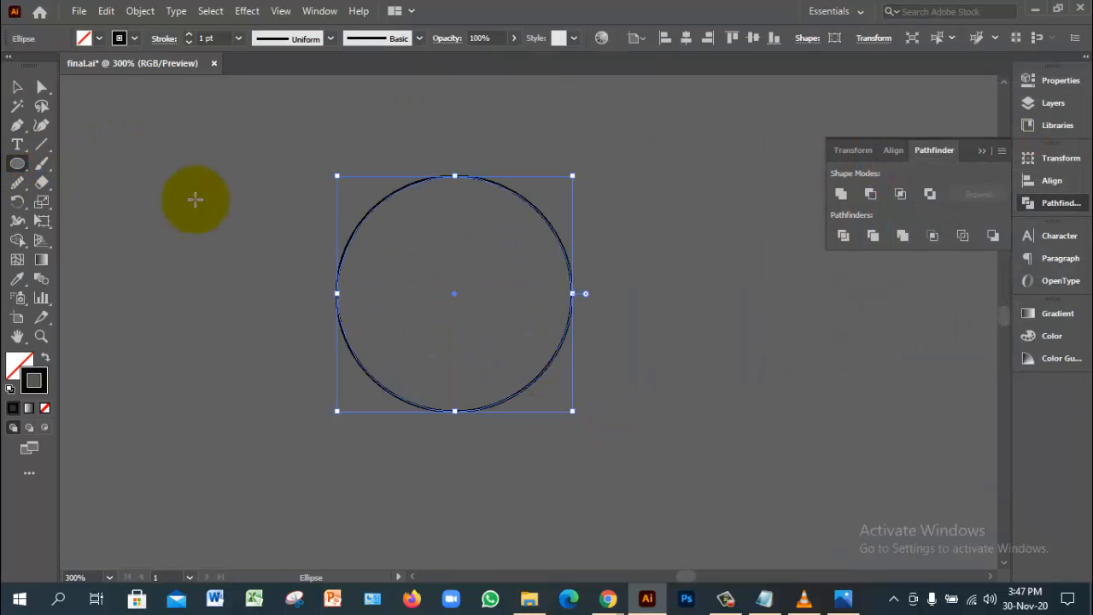
click(17, 86)
click(179, 213)
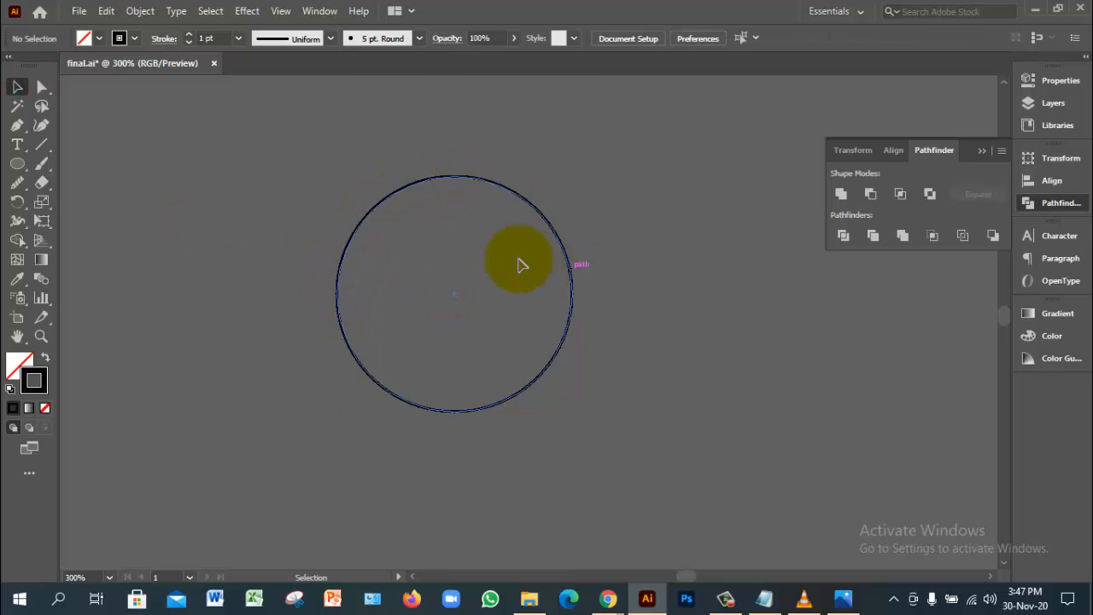
Add the text "Mehedi Online Services" along the circle's path, starting at its topmost point, with the Type on a Path tool
click(22, 151)
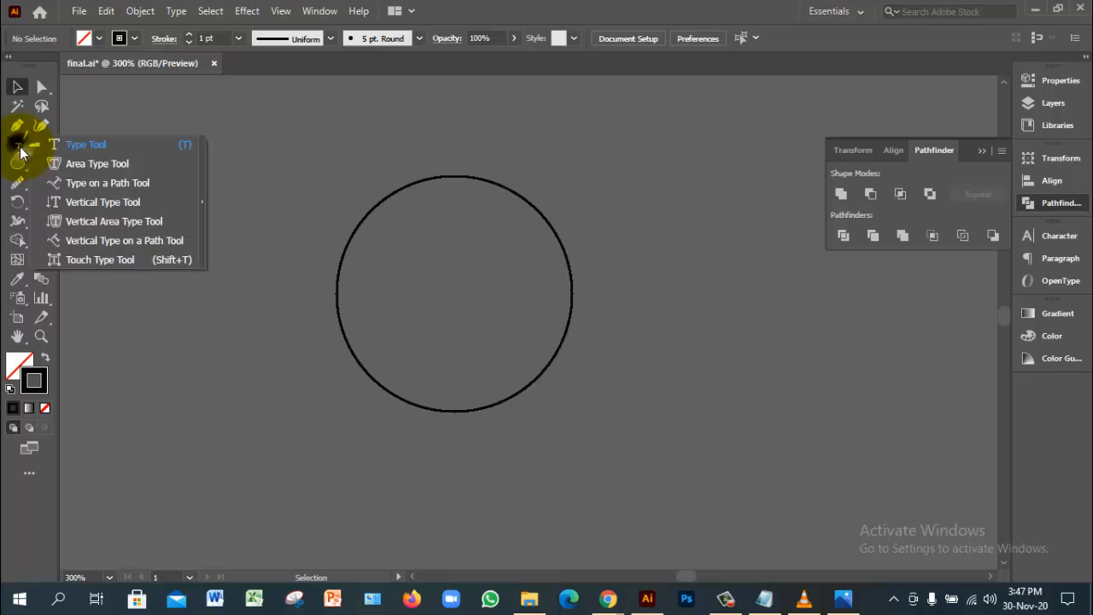
click(100, 180)
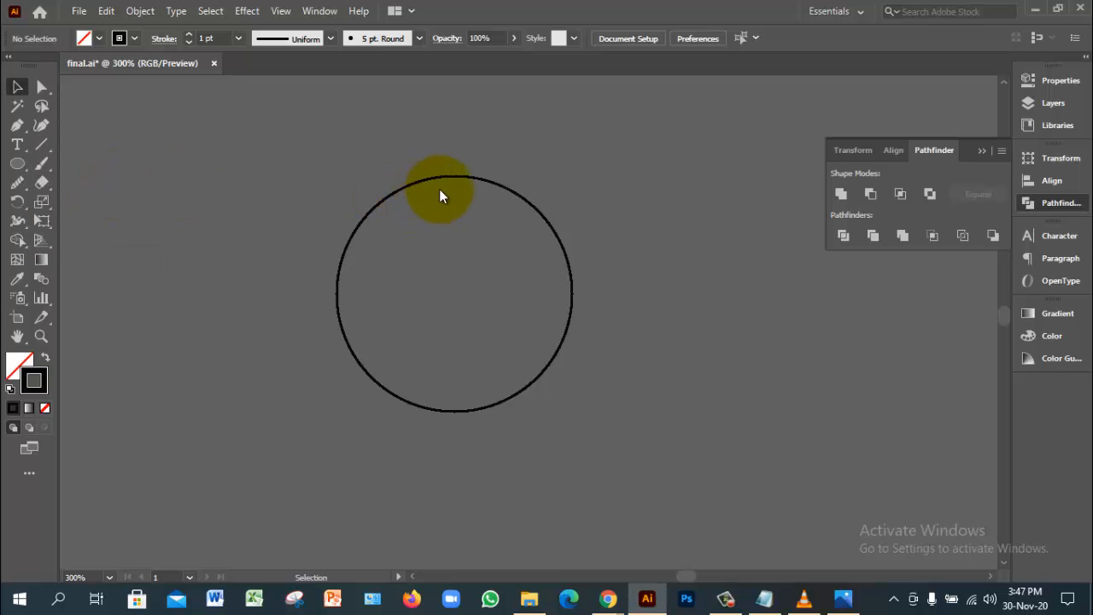
key(ctrl+space)
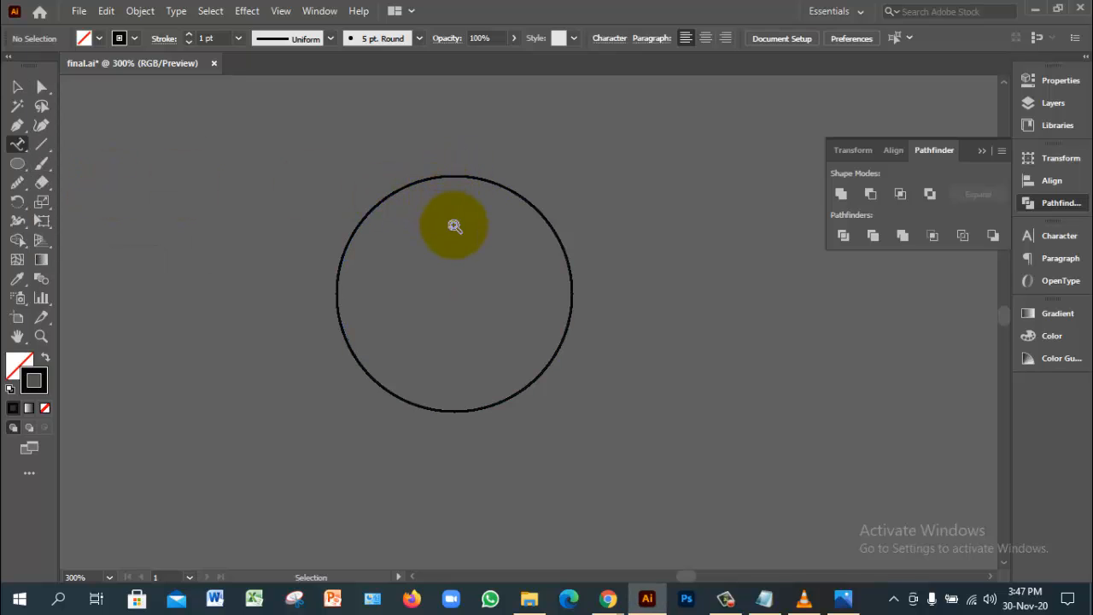
ctrl+click(453, 225)
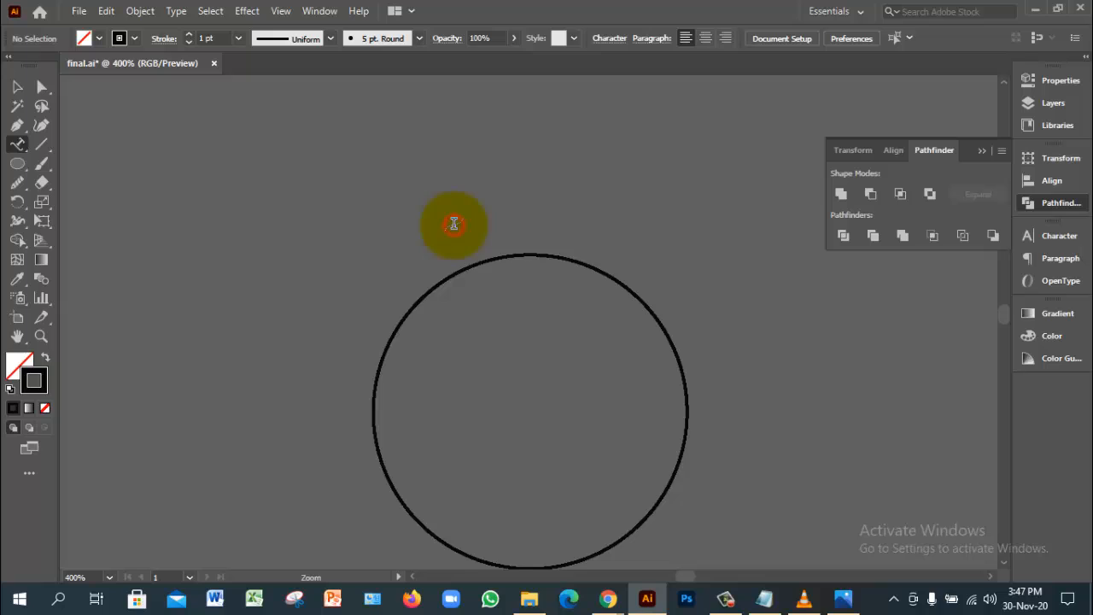
click(530, 252)
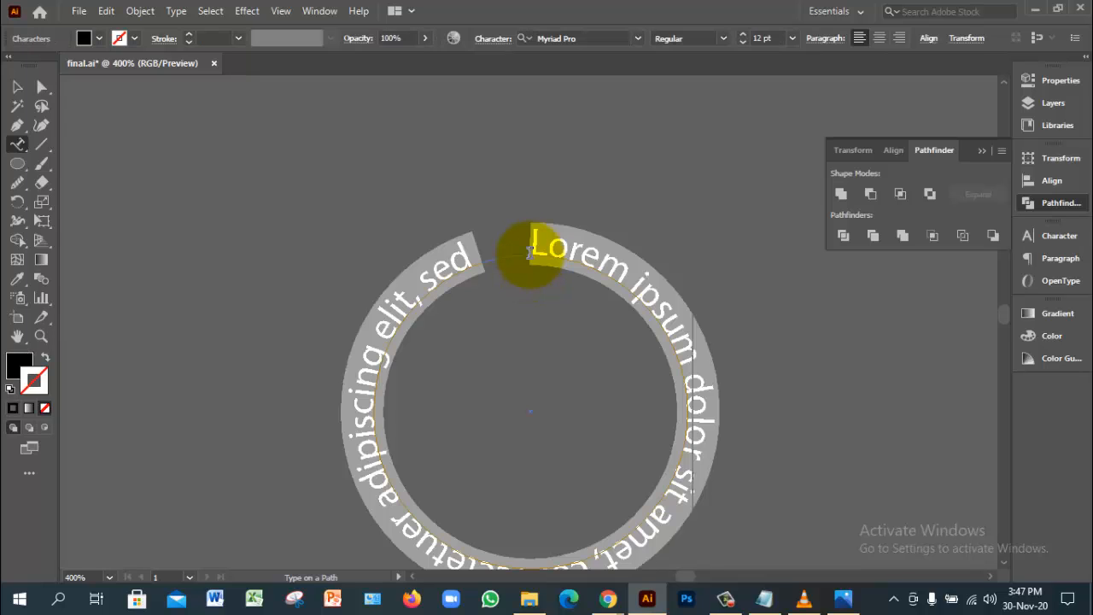
scroll(529, 252, down, 3)
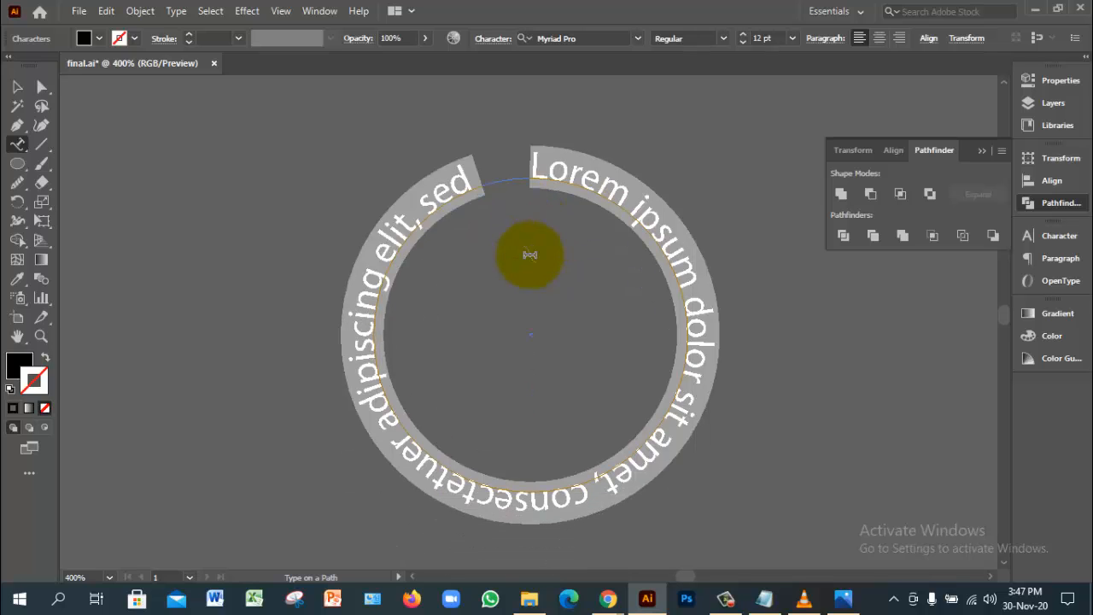
text(Mehe)
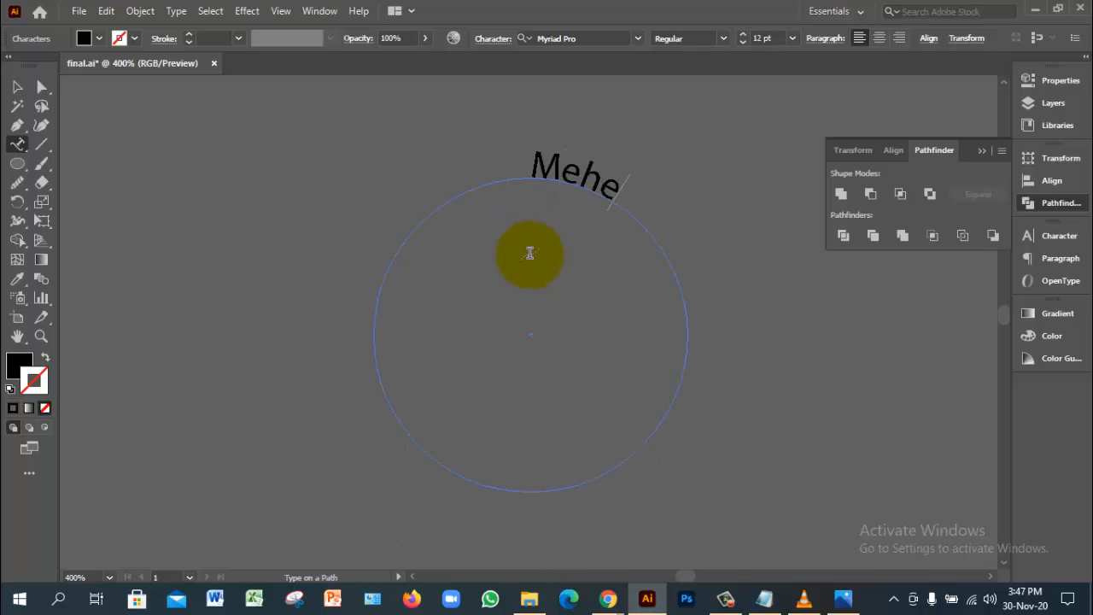
text(k)
key(BackSpace)
text(di Online Services)
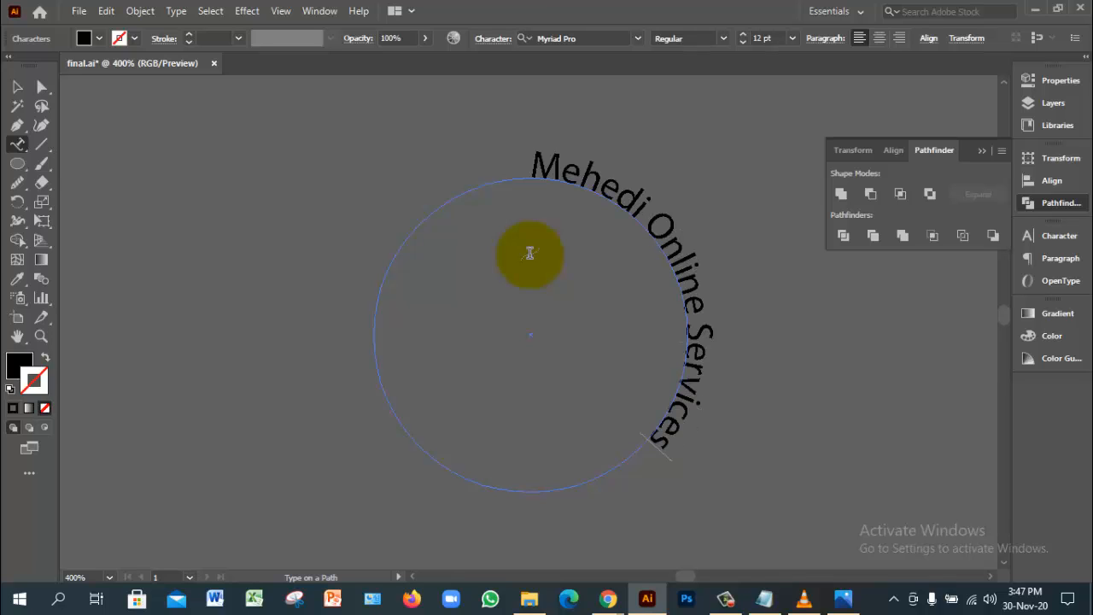
click(17, 86)
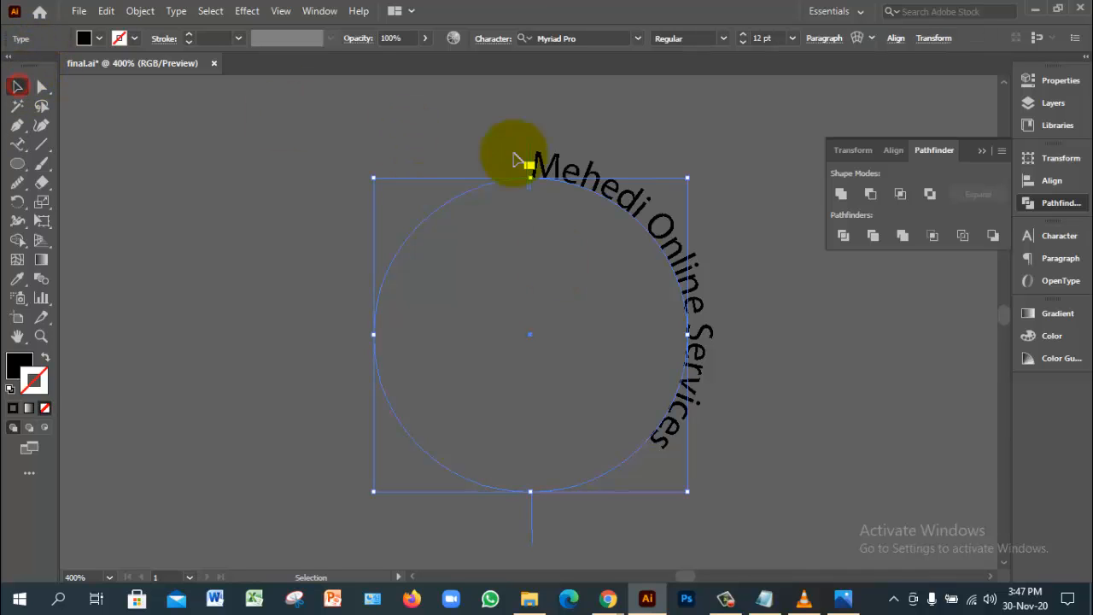
Move the path text's end bracket to the circle's lower right and its start bracket to the circle's left edge
click(769, 268)
click(696, 282)
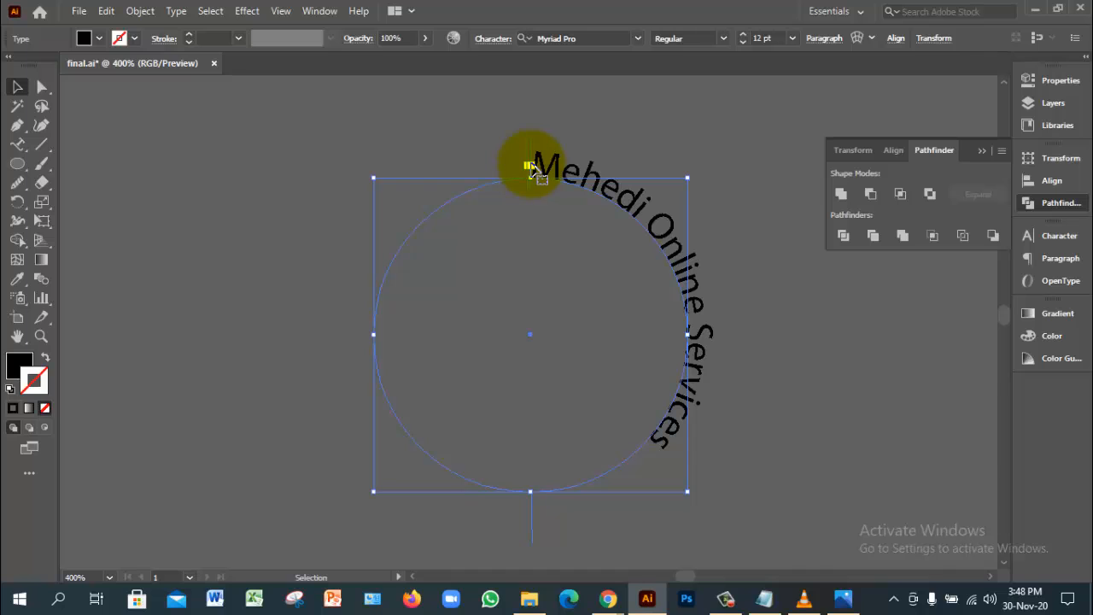
double_click(531, 168)
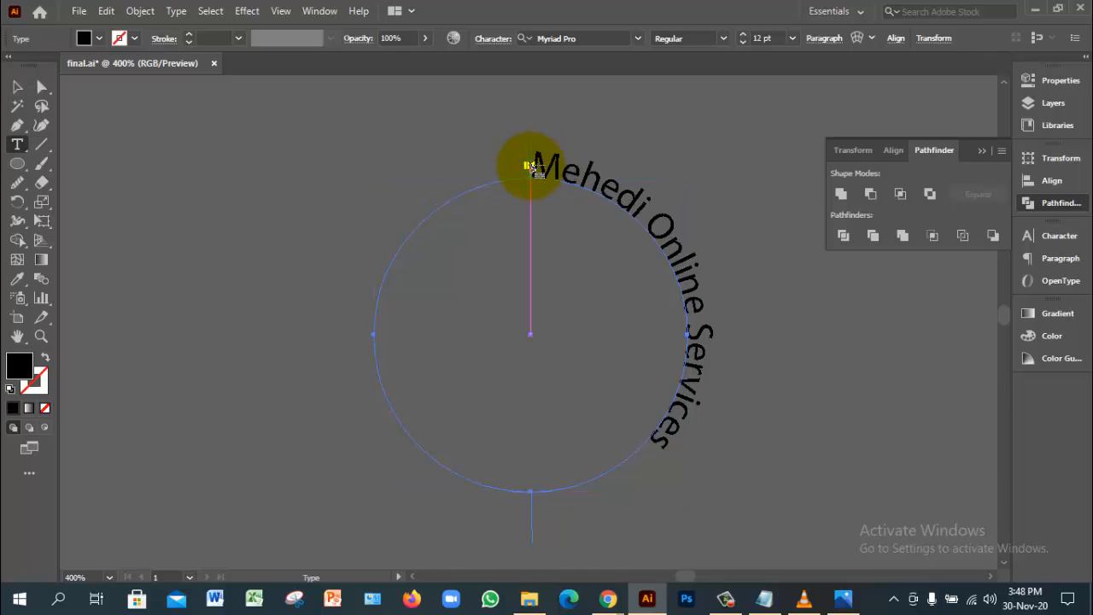
click(17, 86)
click(253, 139)
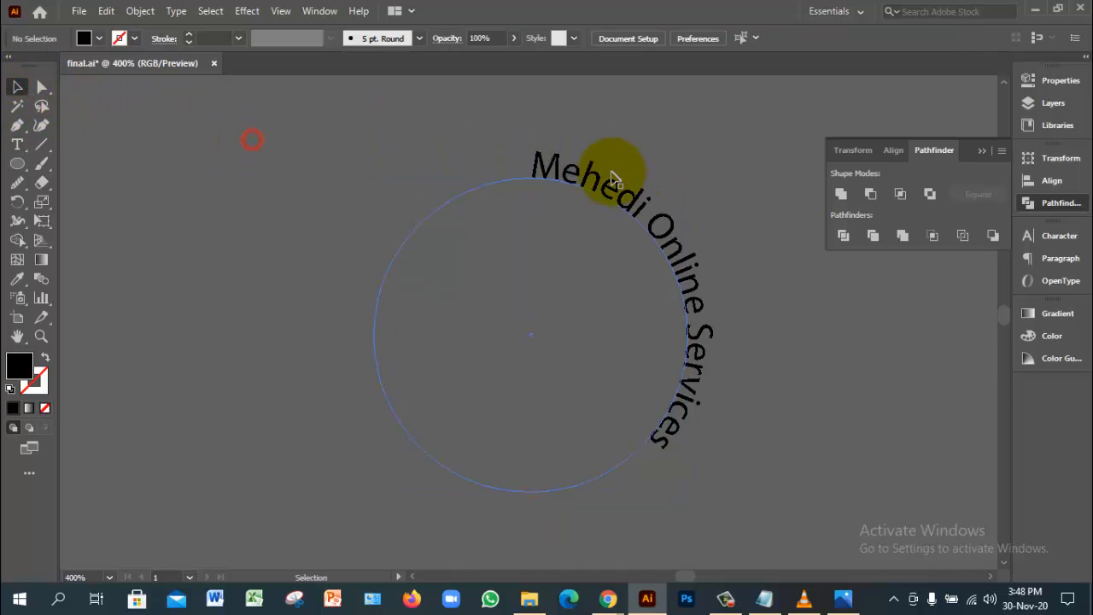
click(568, 181)
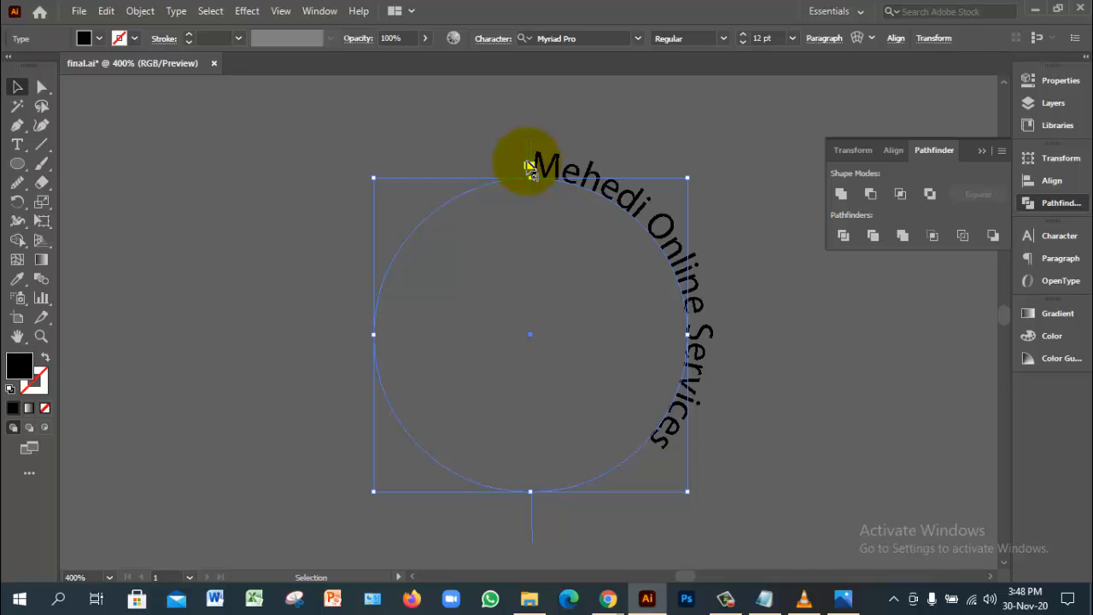
drag(527, 165, 629, 488)
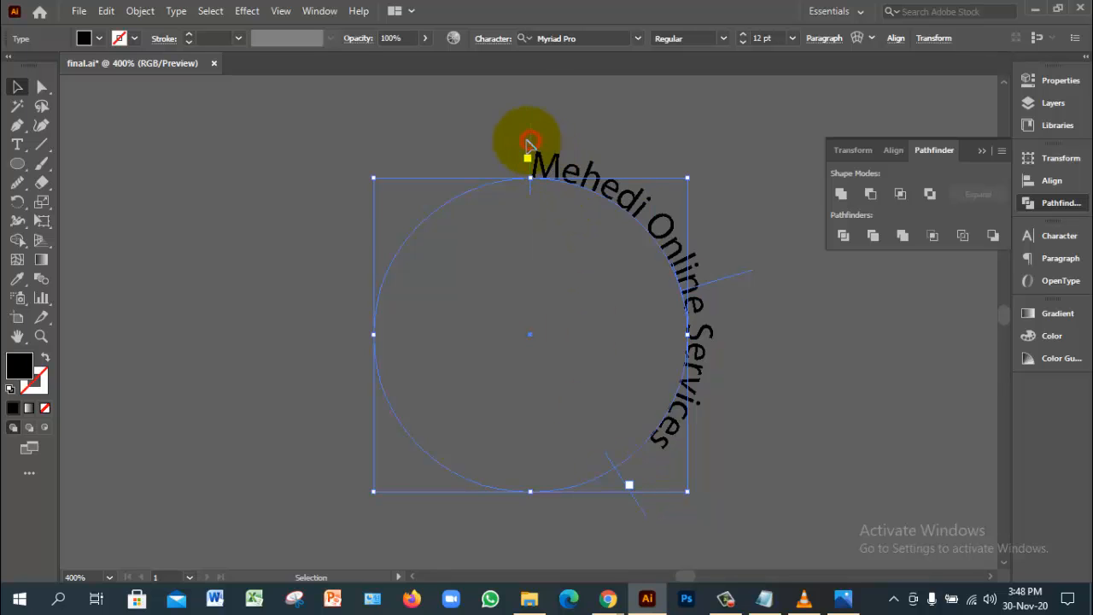
drag(528, 142, 386, 340)
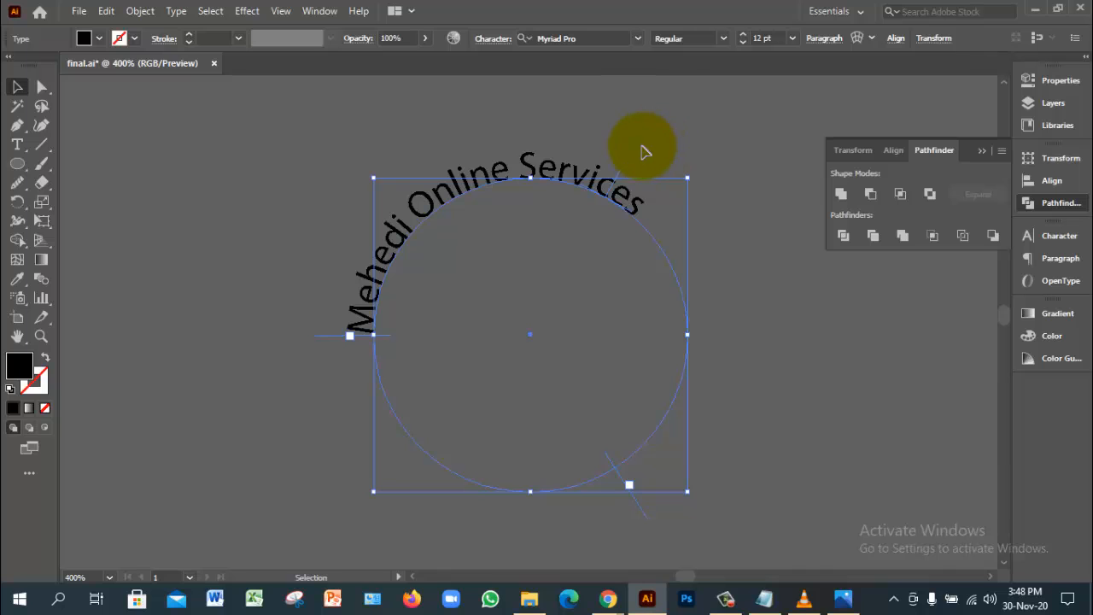
Fit the end bracket to the text's last letter and centre the text over the top of the circle
drag(636, 147, 532, 163)
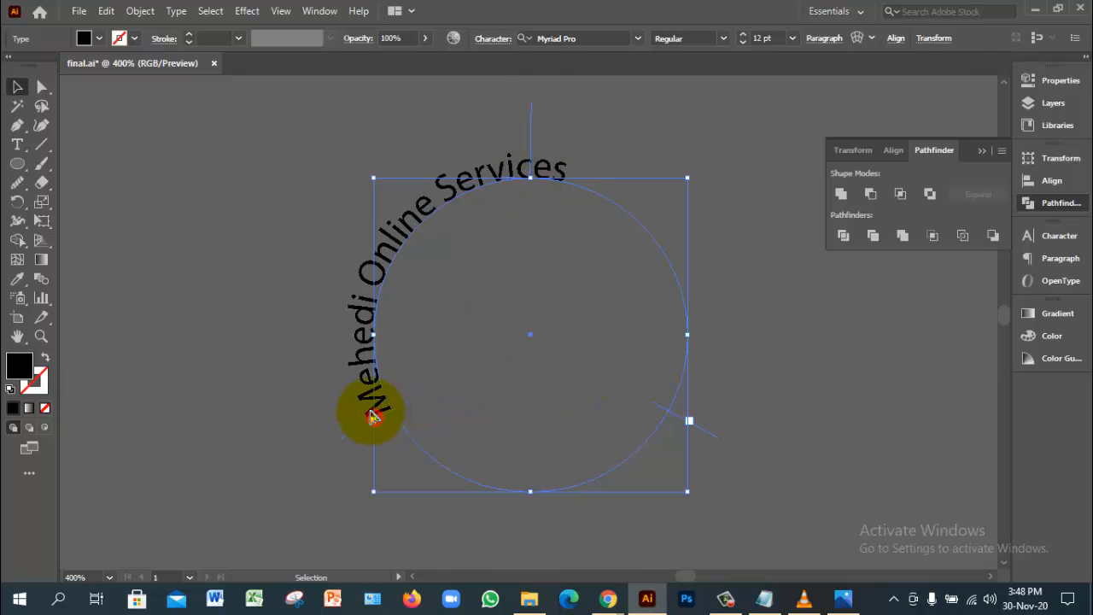
drag(373, 416, 397, 341)
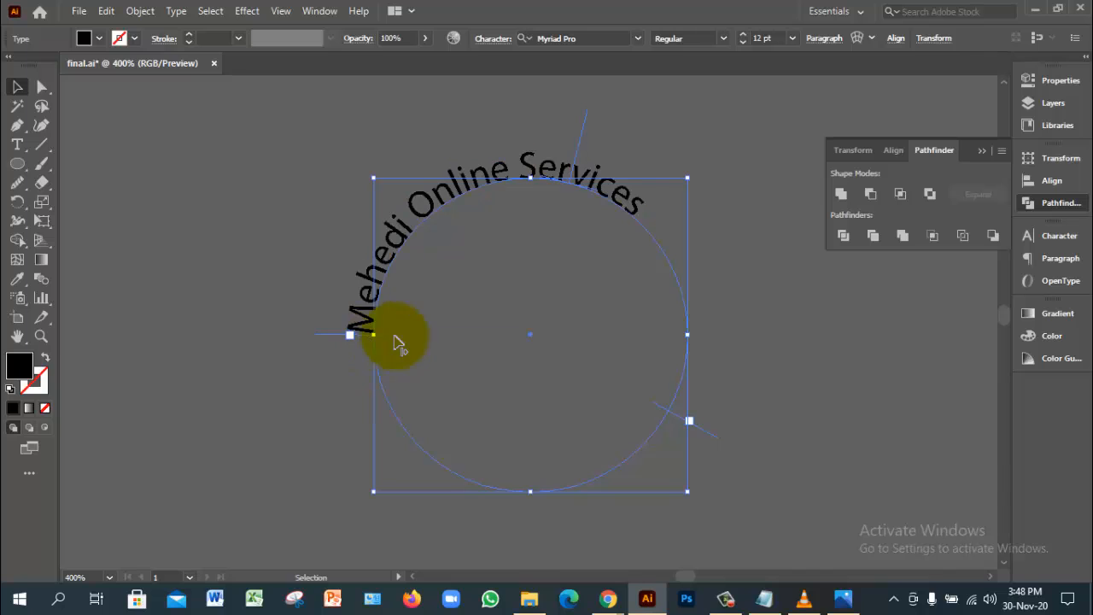
drag(689, 417, 652, 204)
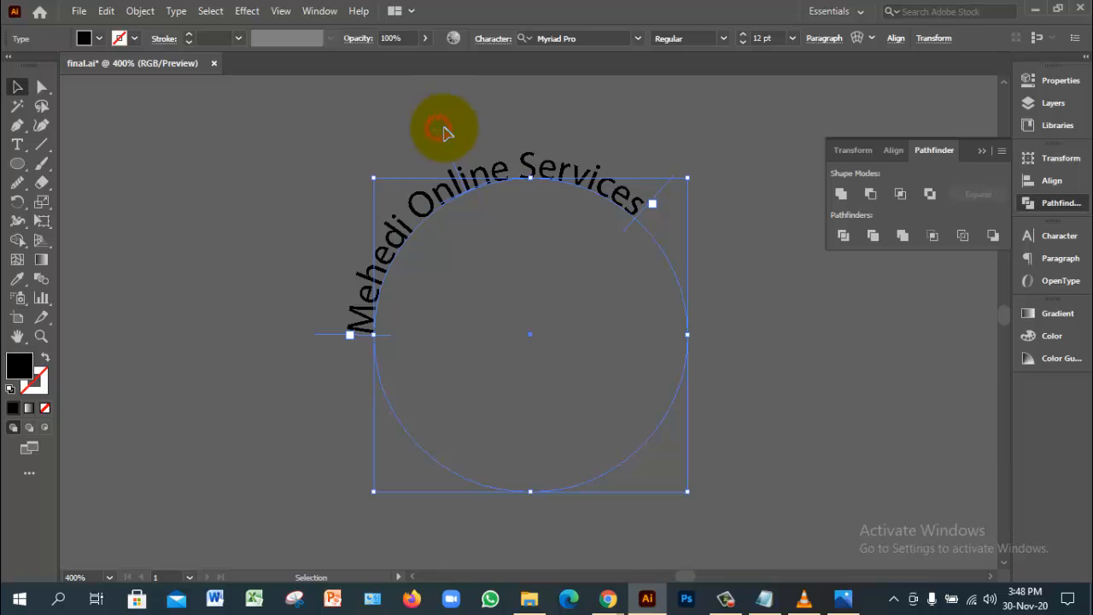
drag(442, 132, 531, 133)
click(745, 301)
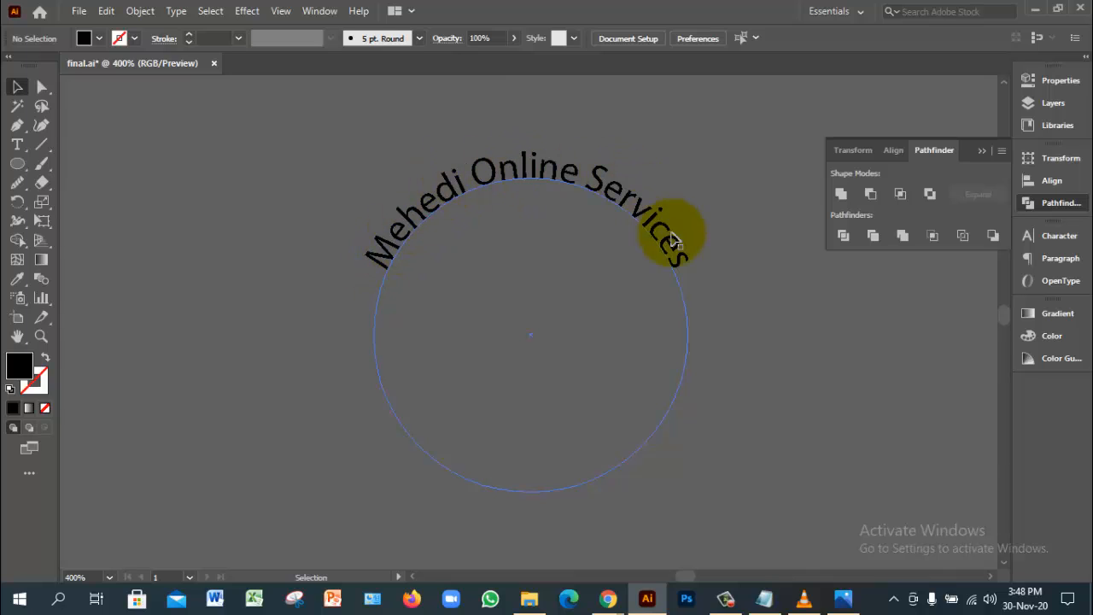
Flip the path text to the inside of the circle and slide it round to the bottom of the curve
click(646, 222)
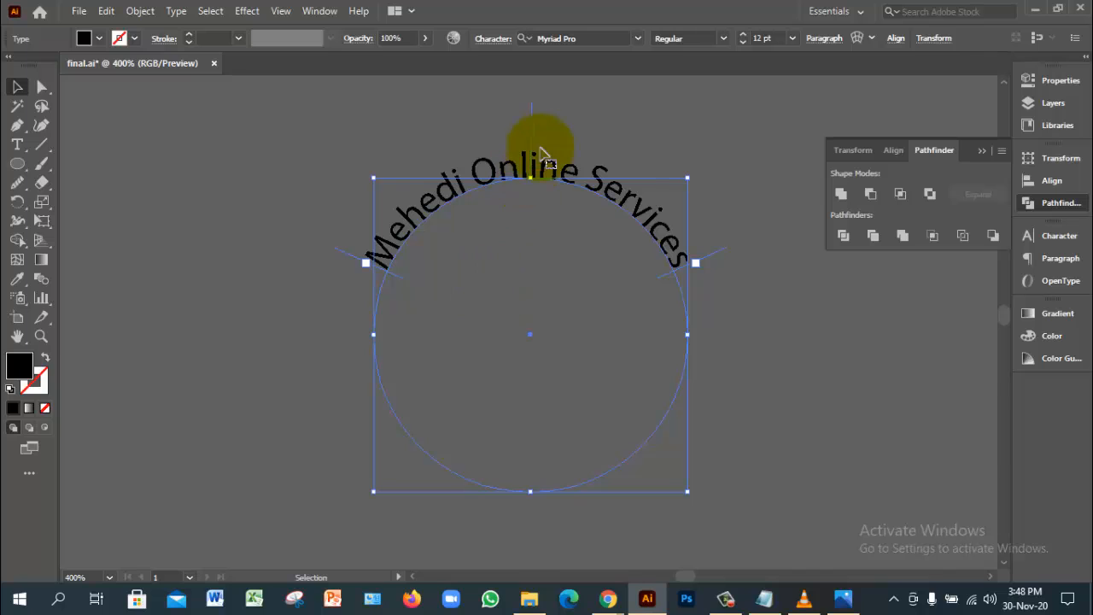
drag(531, 115, 532, 208)
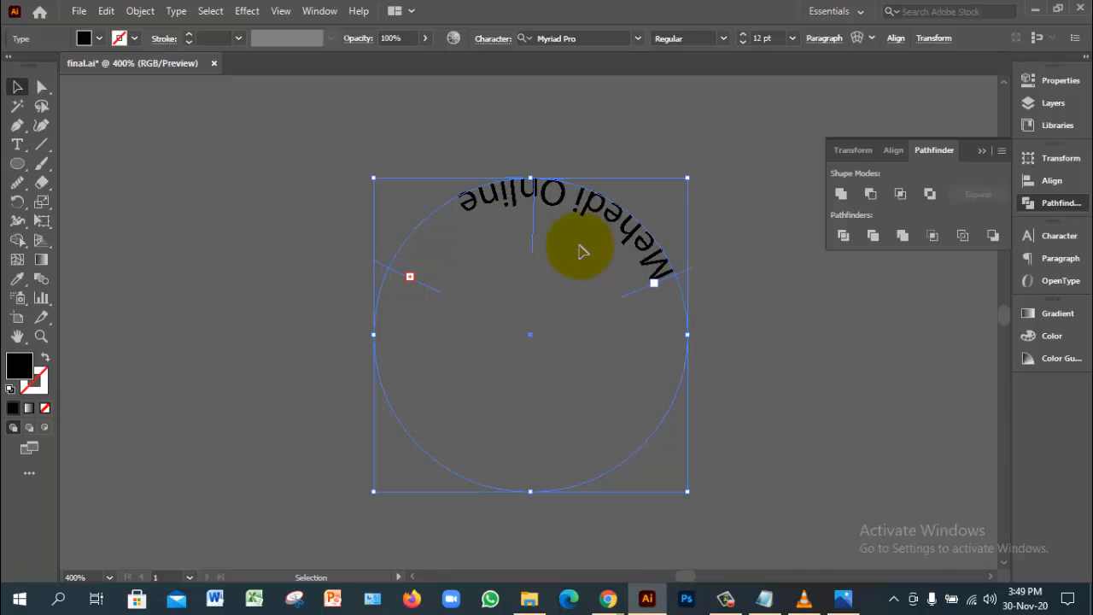
drag(532, 235, 495, 313)
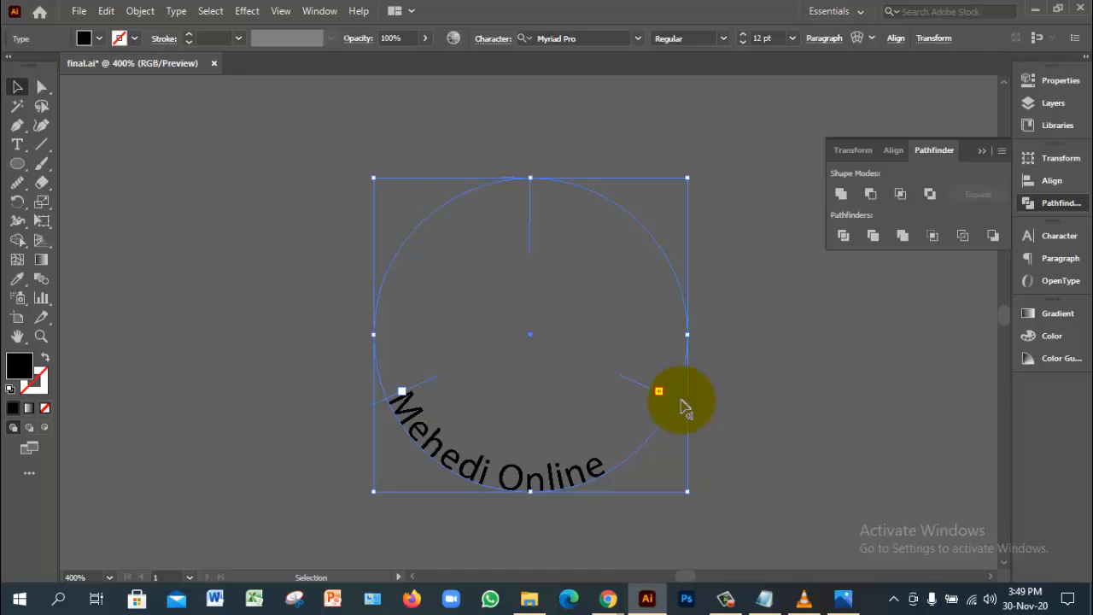
drag(679, 408, 660, 391)
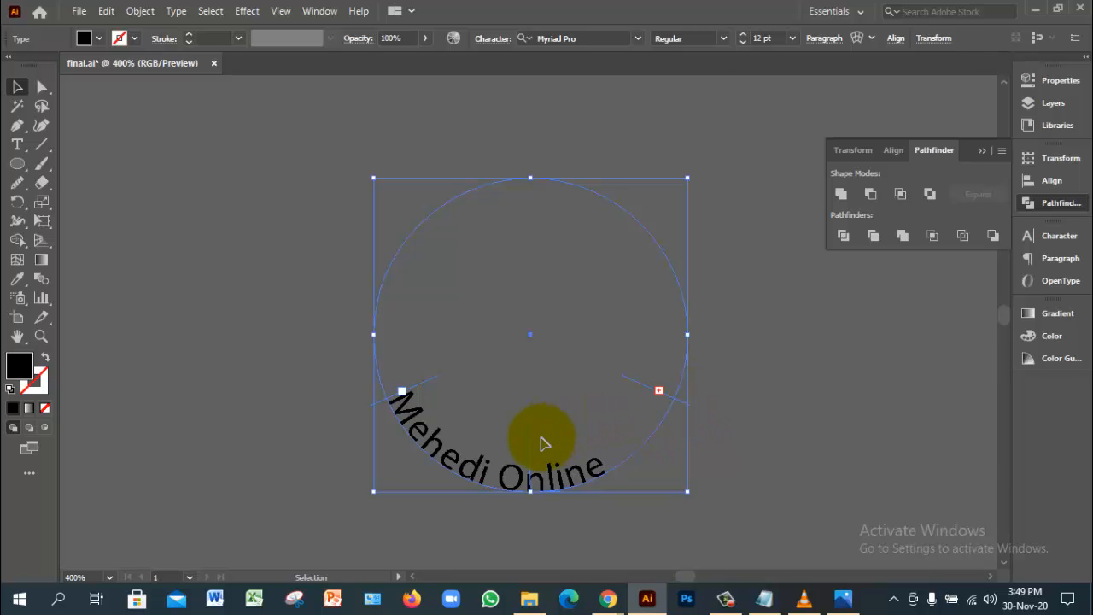
mouse_move(529, 441)
mouse_down()
mouse_move(554, 434)
mouse_move(548, 445)
mouse_up()
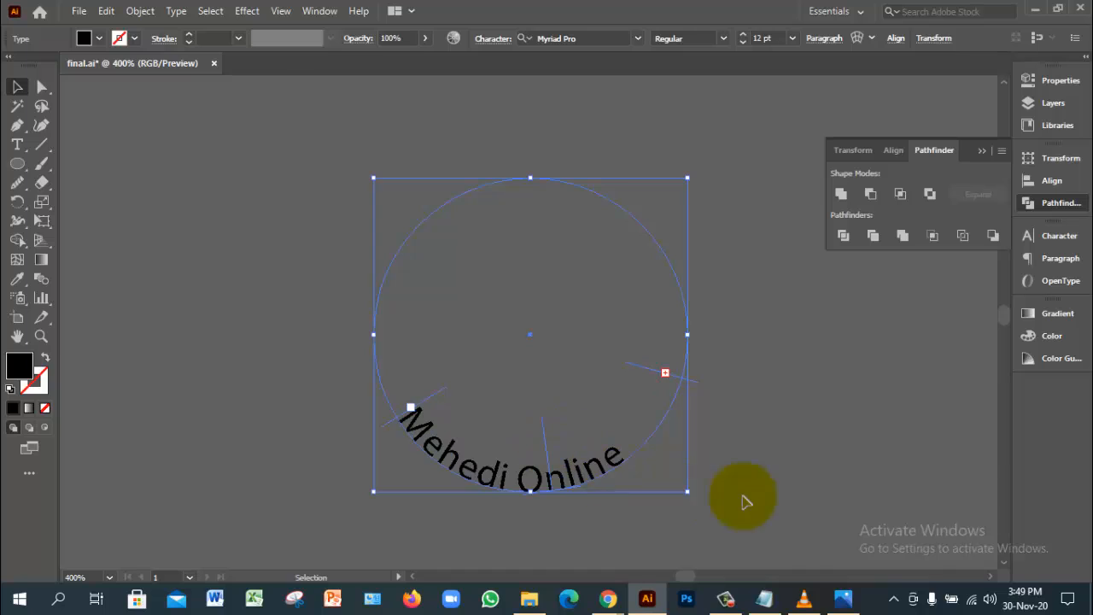
Flip the text back to the outside of the circle, then delete the circular text object
click(755, 491)
click(663, 421)
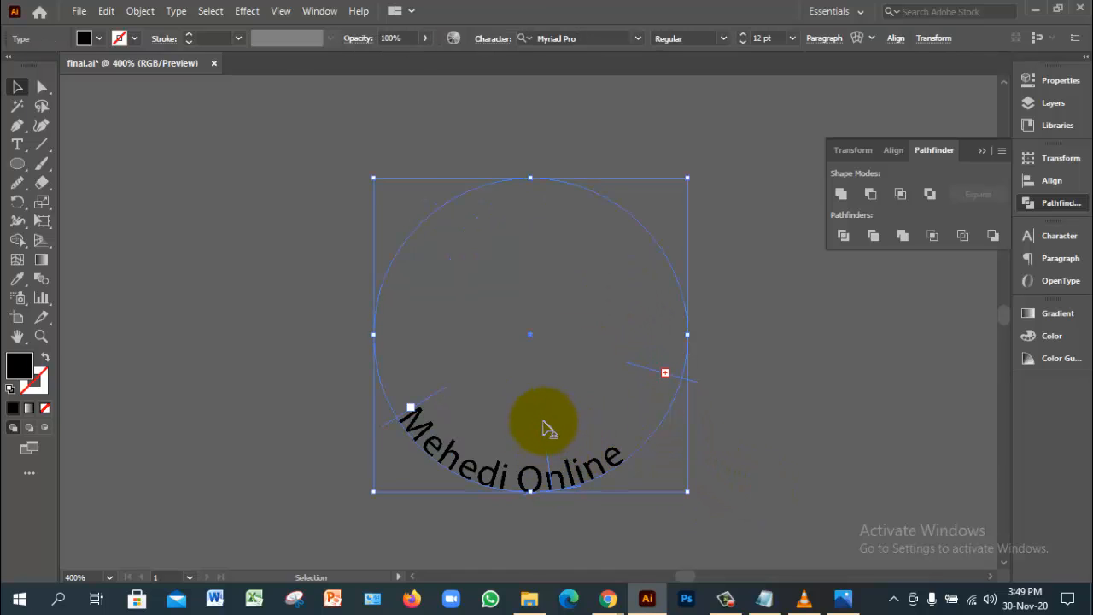
drag(544, 429, 581, 515)
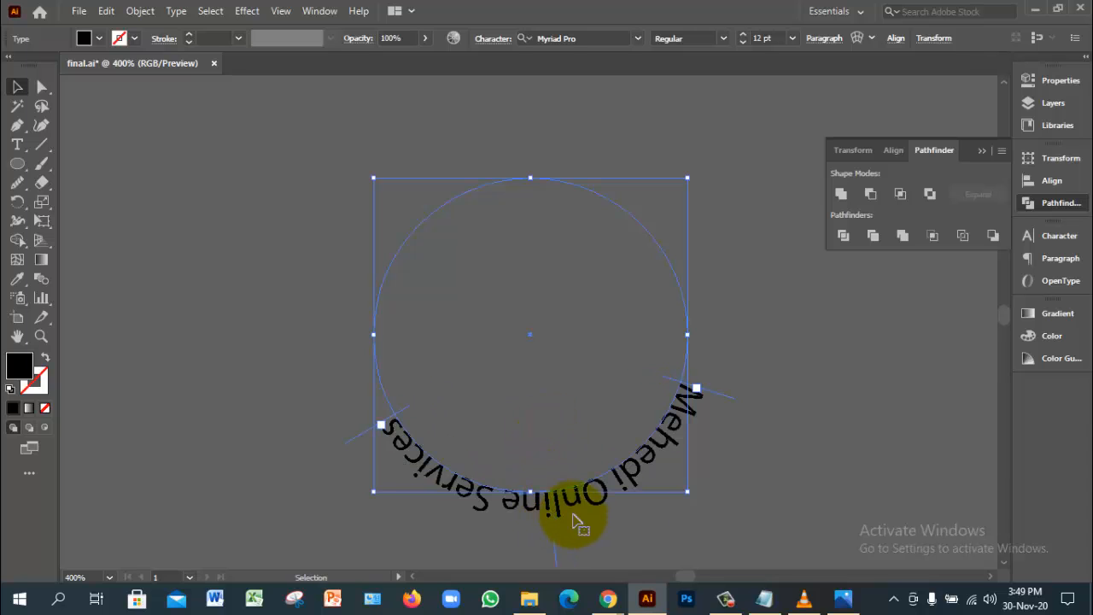
click(771, 464)
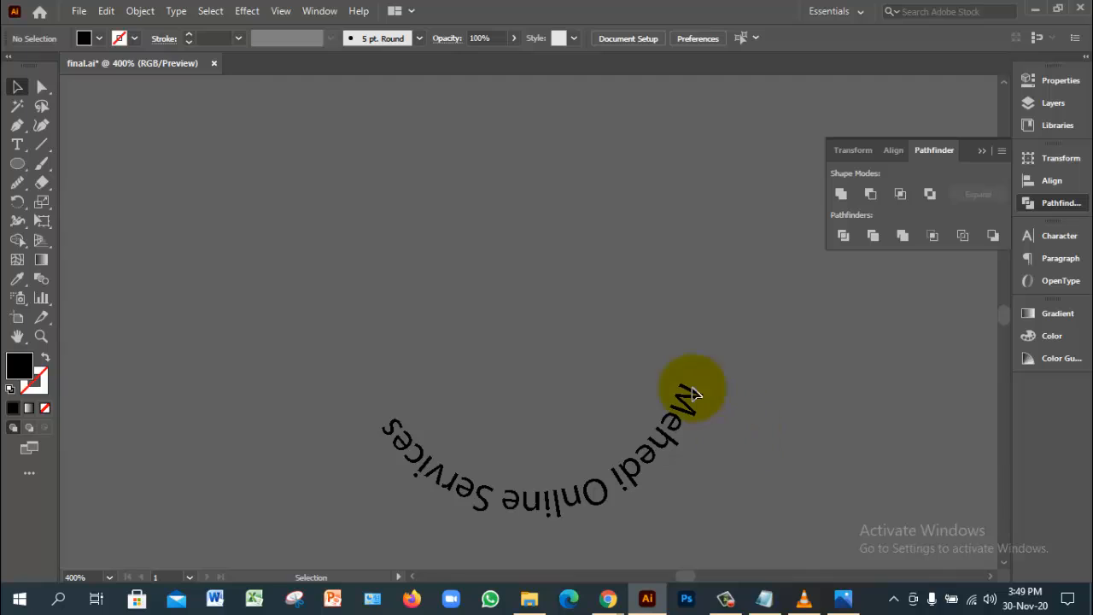
drag(353, 209, 452, 359)
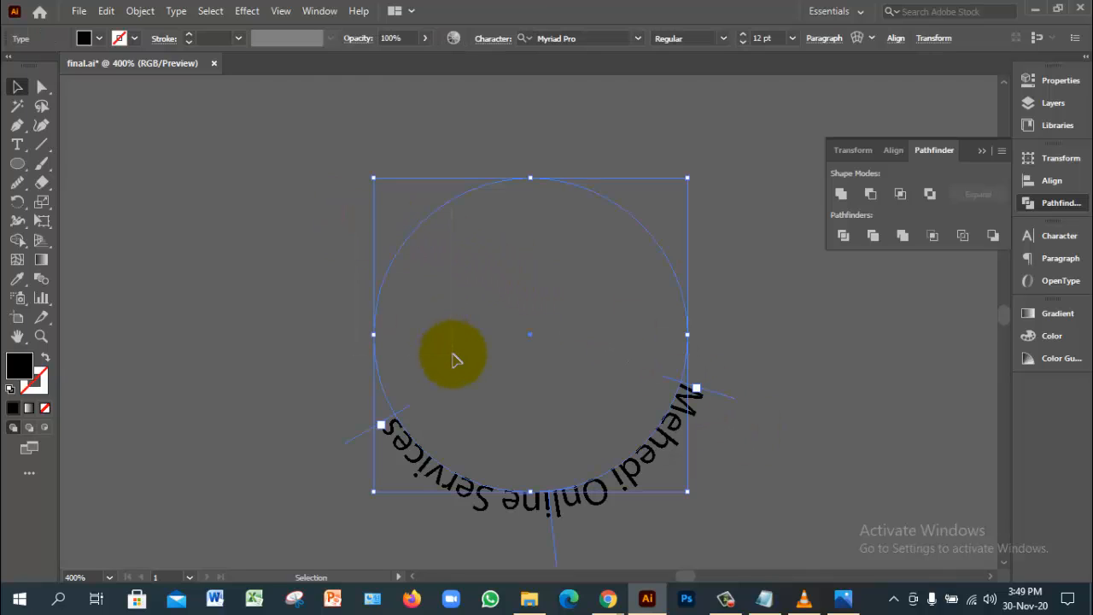
key(Delete)
Set up the Pen tool with no fill and a black 5 pt stroke over the empty canvas beside the artboard
alt+click(469, 360)
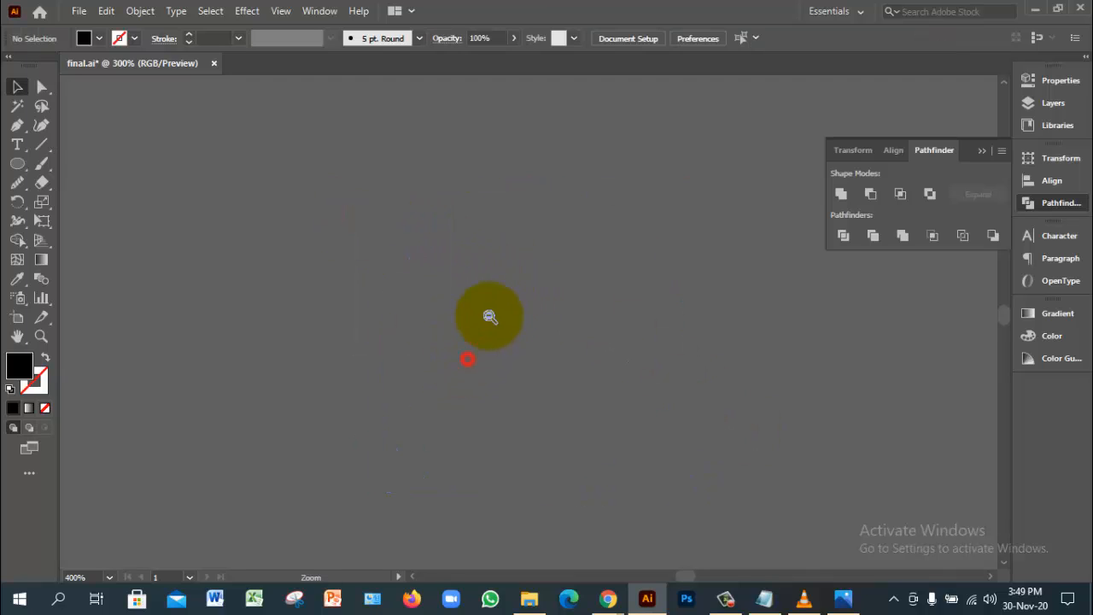
drag(507, 287, 453, 374)
drag(573, 299, 345, 319)
drag(695, 359, 465, 247)
drag(504, 346, 551, 280)
alt+click(440, 300)
alt+click(441, 300)
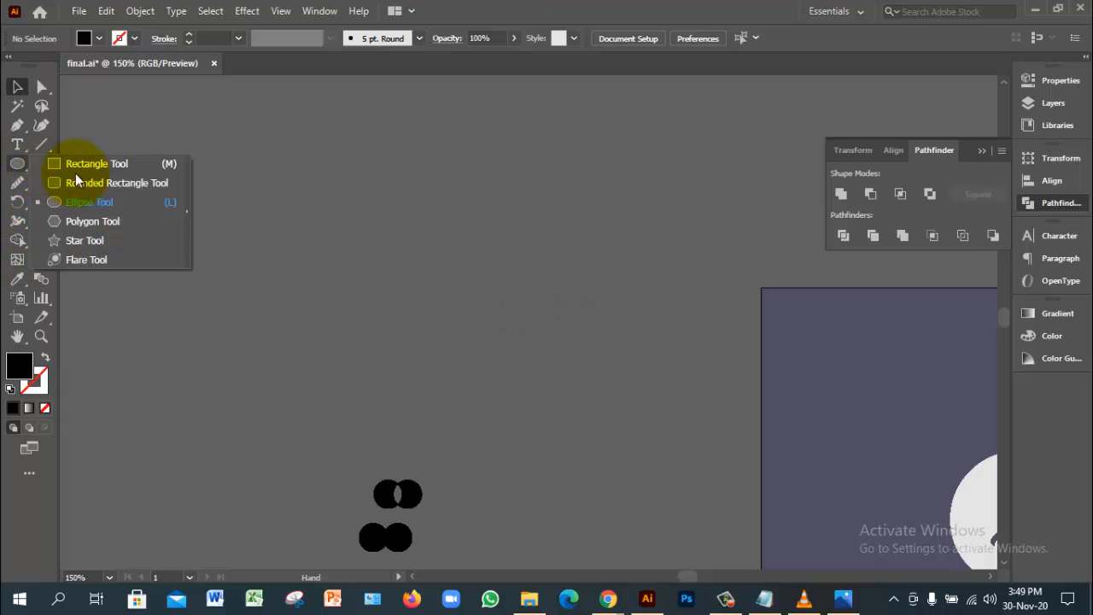
click(425, 181)
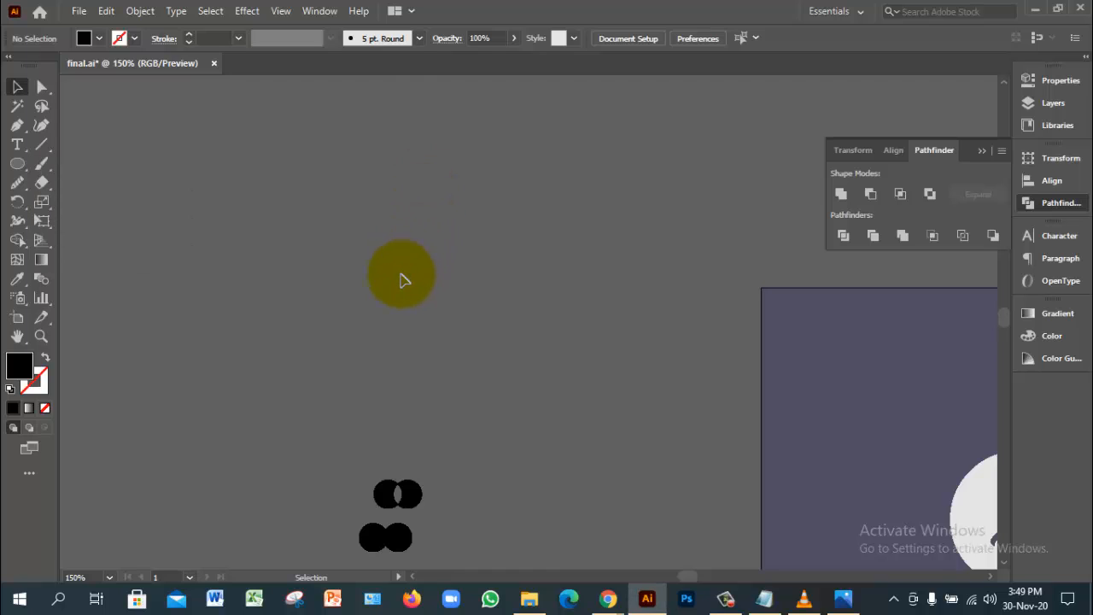
click(17, 124)
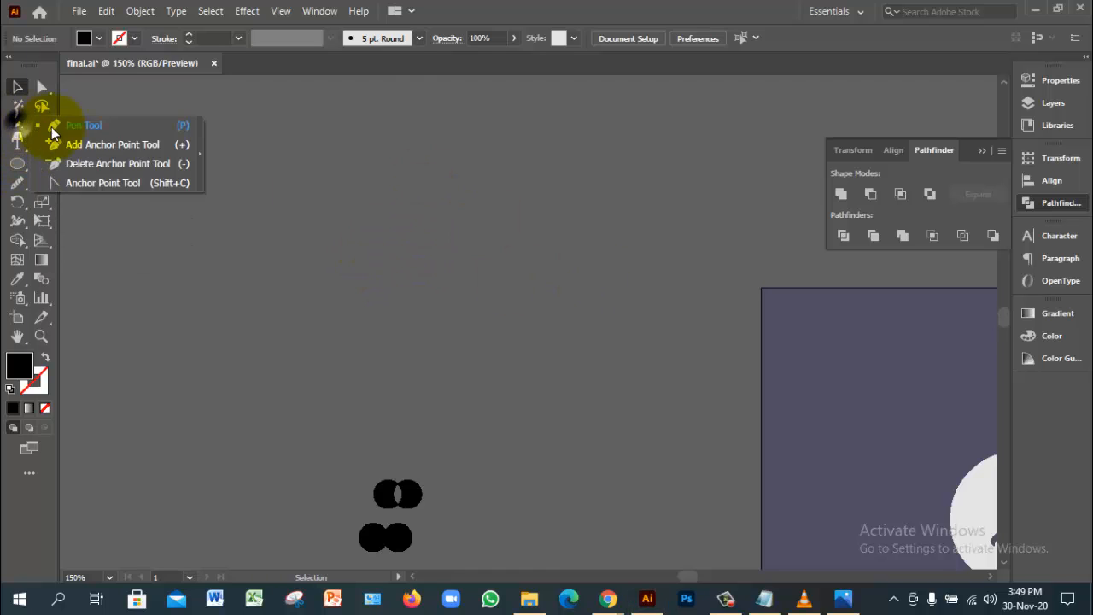
click(79, 126)
click(45, 358)
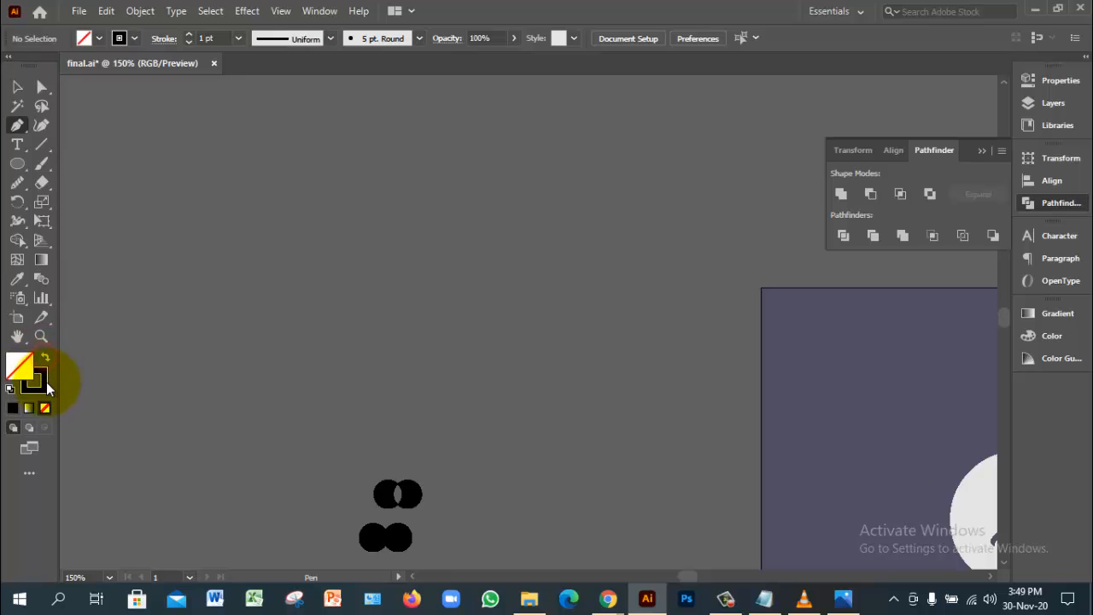
click(46, 382)
click(239, 38)
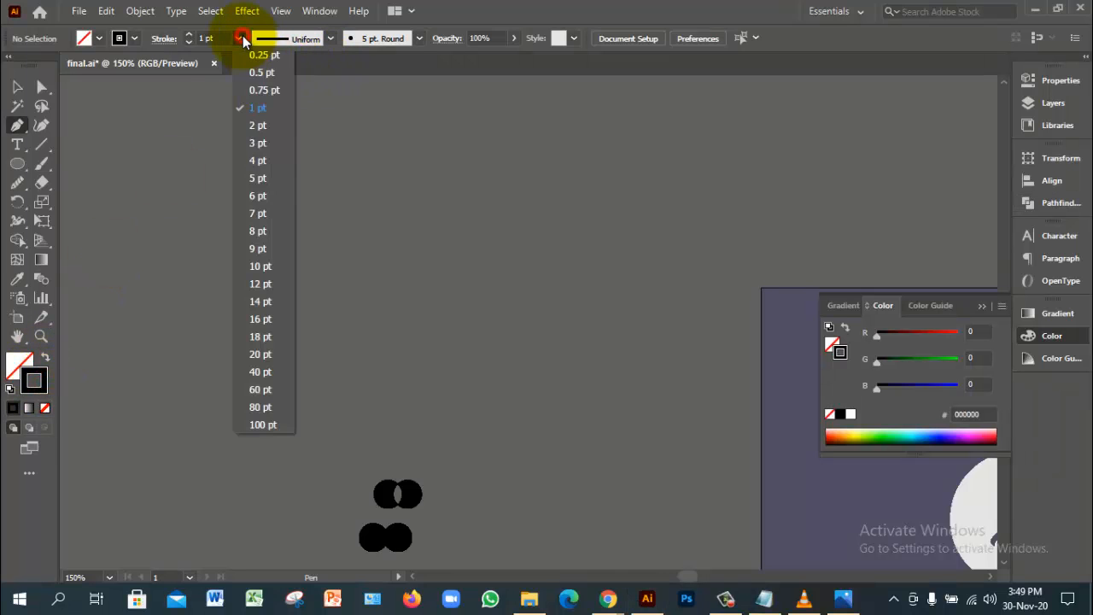
click(261, 176)
Draw an open S-shaped path of three anchor points above the small merged circles, ending above the artboard
click(197, 254)
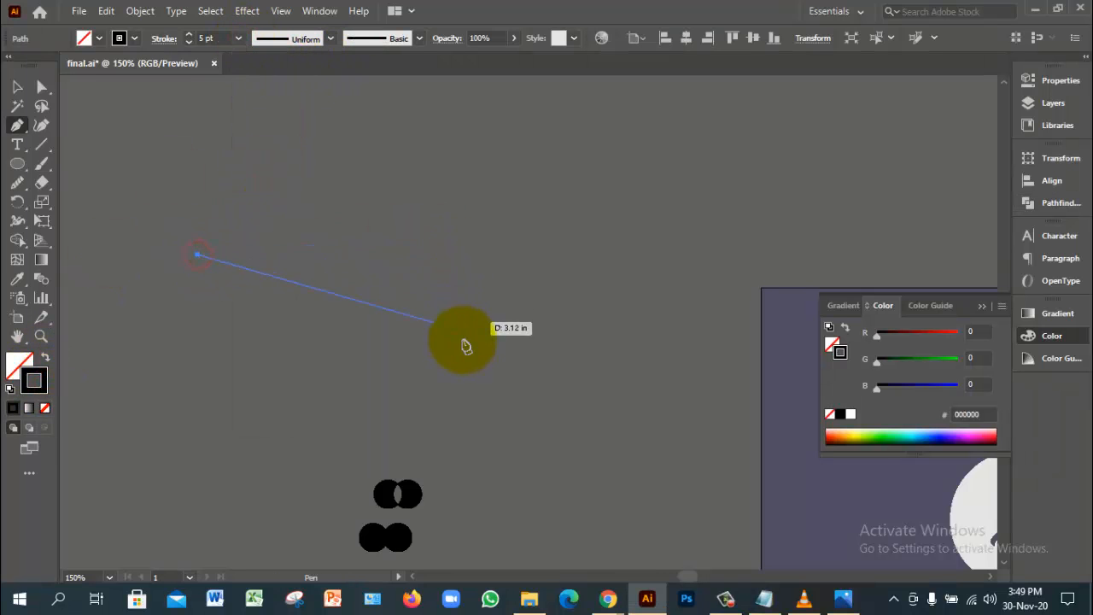
mouse_move(476, 336)
mouse_down()
mouse_move(829, 176)
mouse_move(769, 277)
mouse_up()
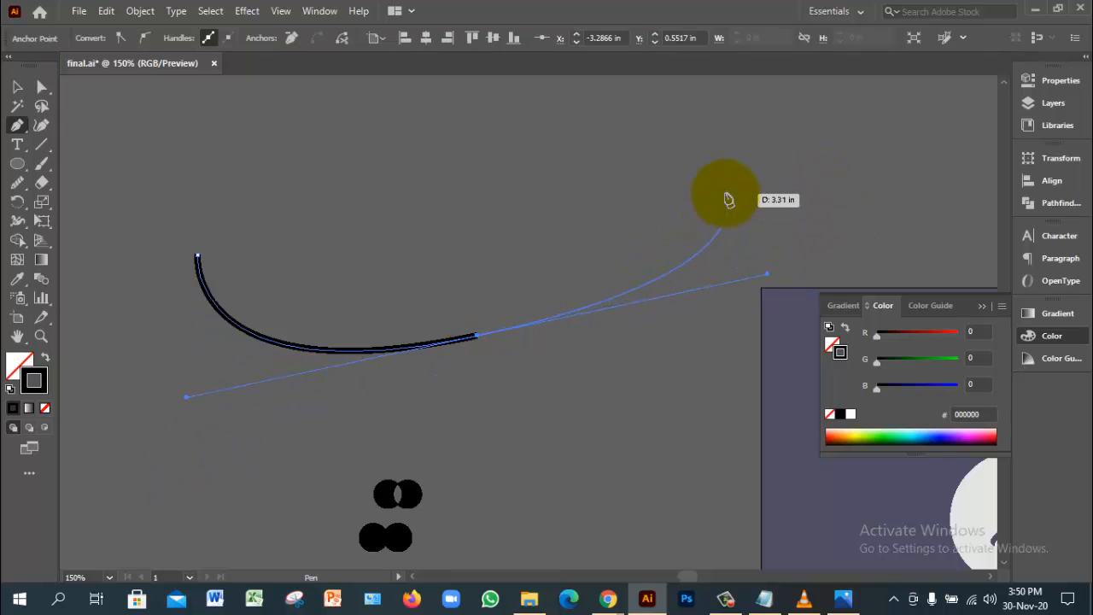
key(ctrl+minus)
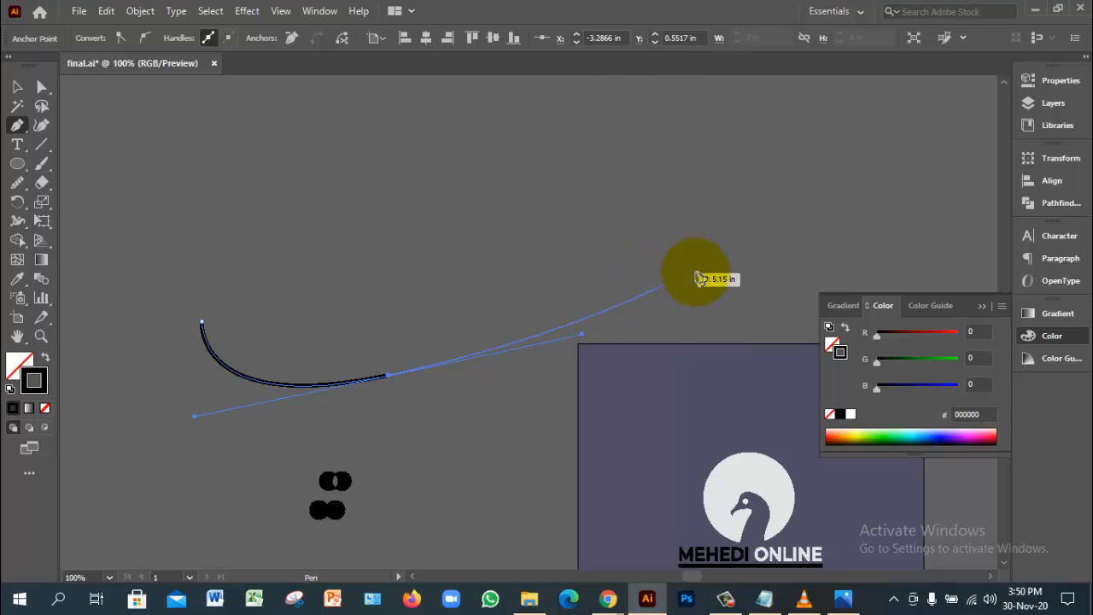
drag(759, 268, 942, 331)
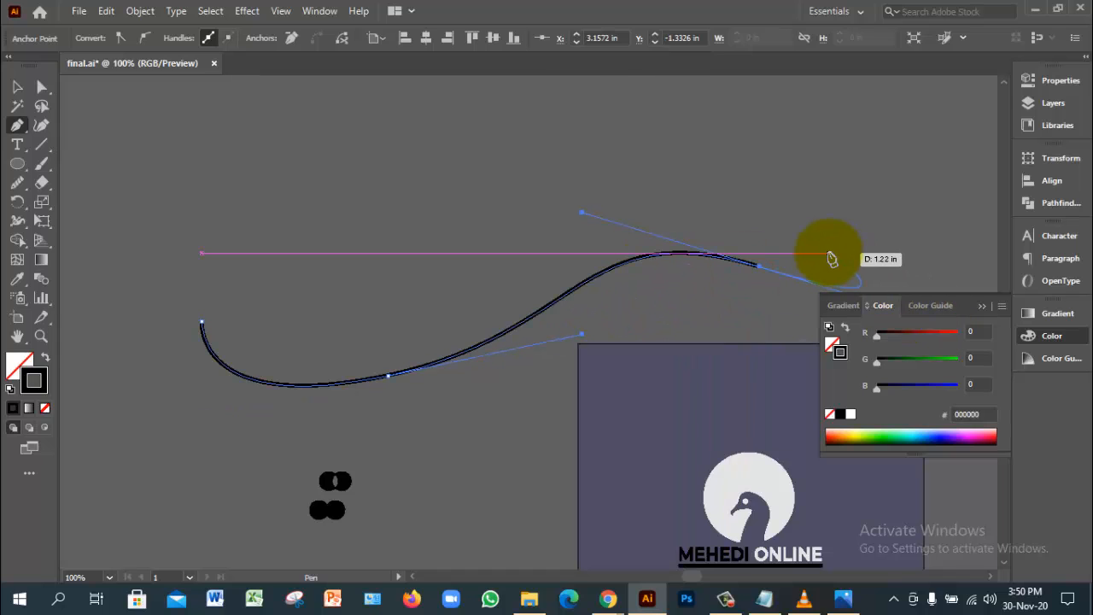
key(ctrl)
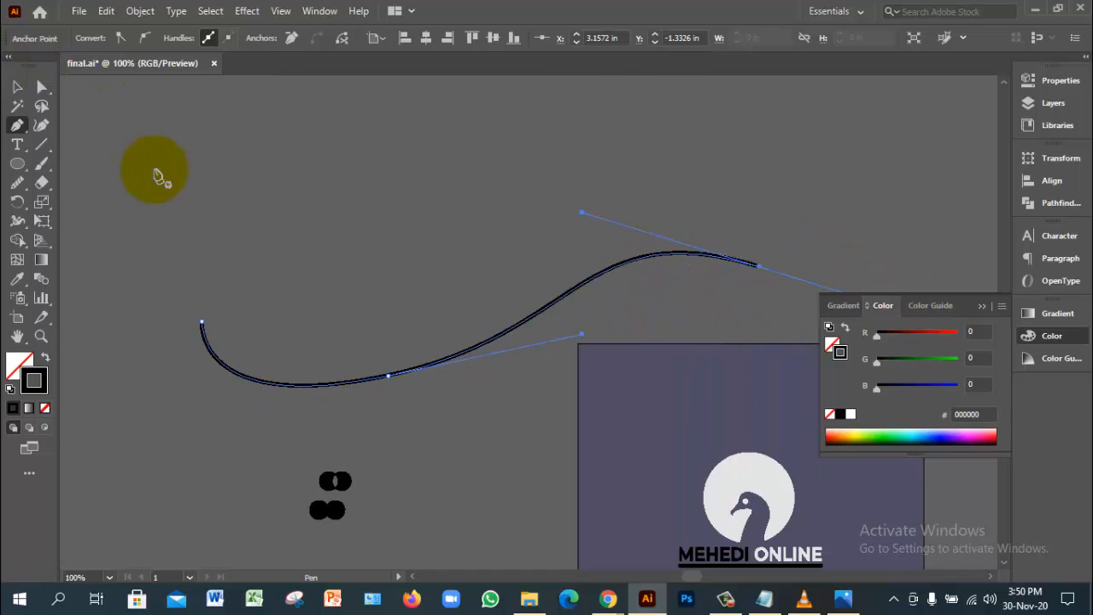
Turn the wavy path into path text filled with the Lorem ipsum placeholder, starting near its left end, and deselect it
key(ctrl+space)
ctrl+click(266, 295)
drag(402, 313, 368, 180)
drag(512, 251, 194, 220)
drag(469, 226, 414, 281)
drag(315, 300, 420, 260)
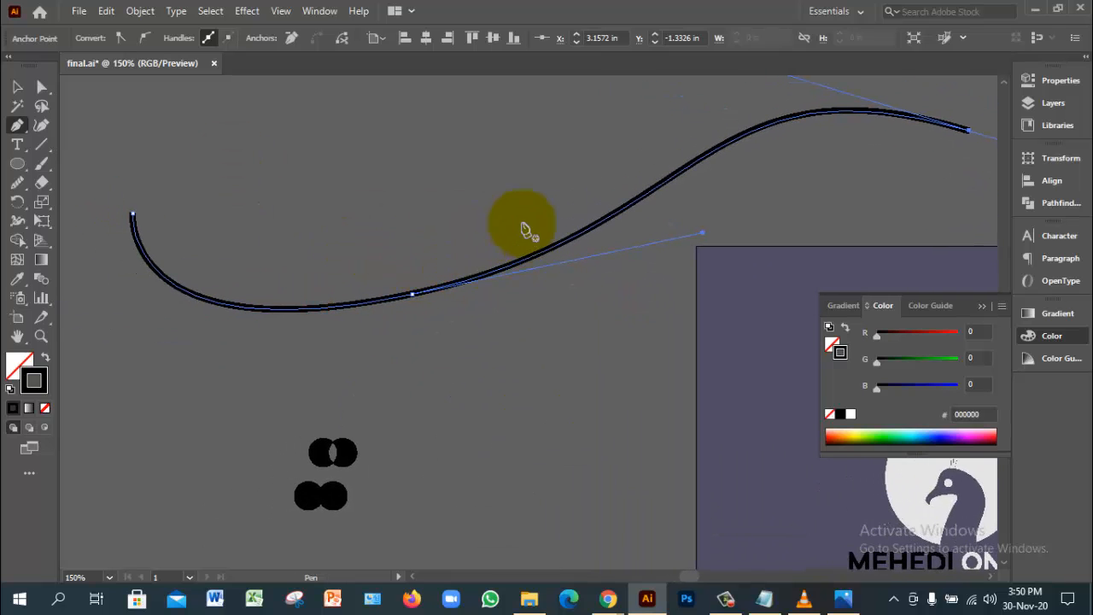
click(17, 145)
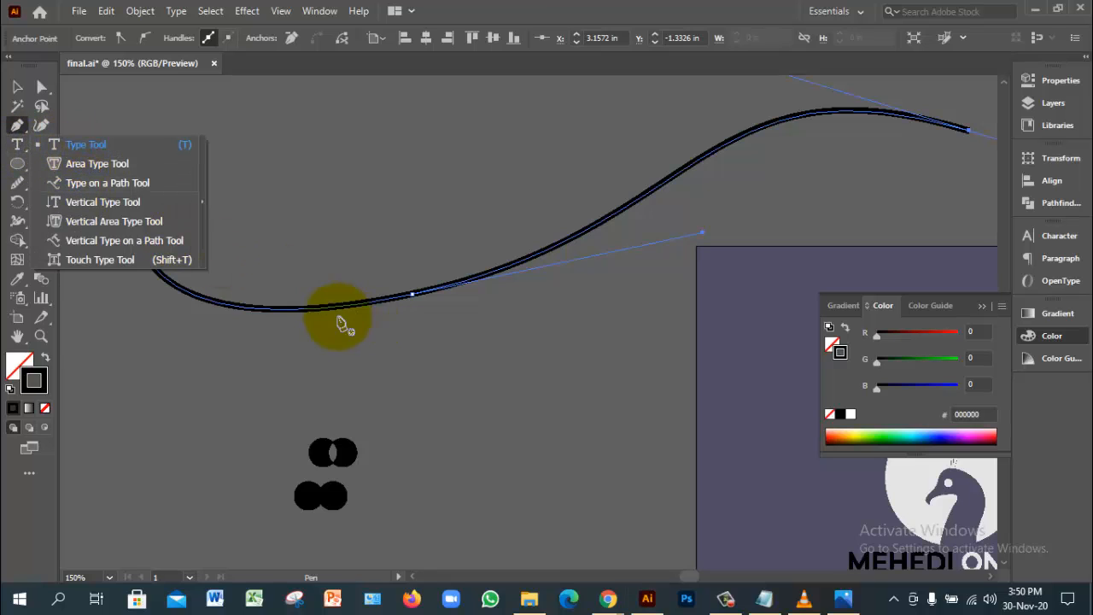
click(104, 183)
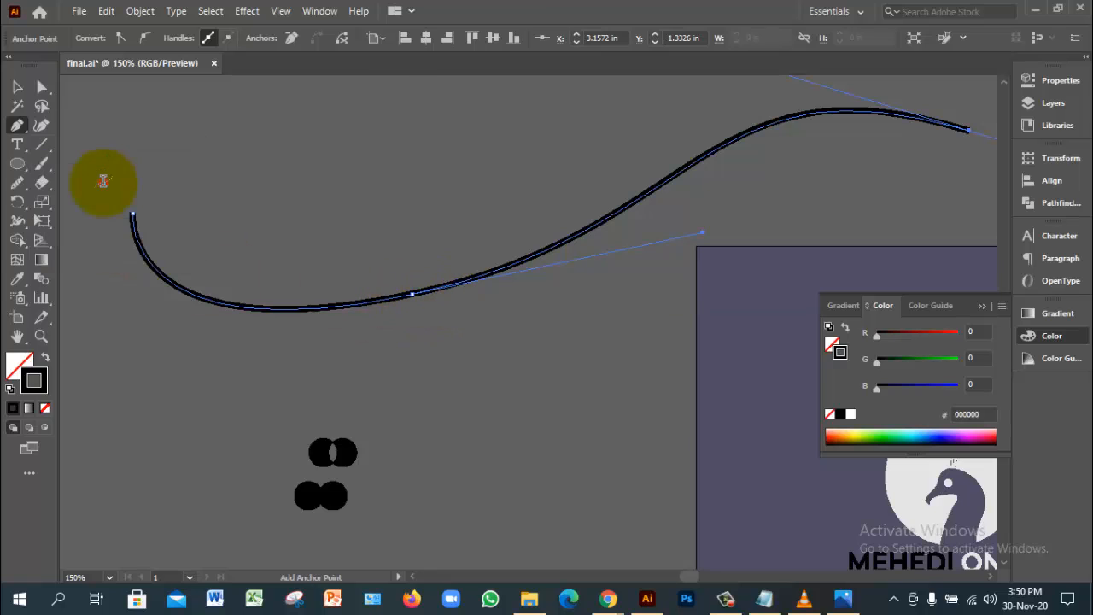
click(140, 243)
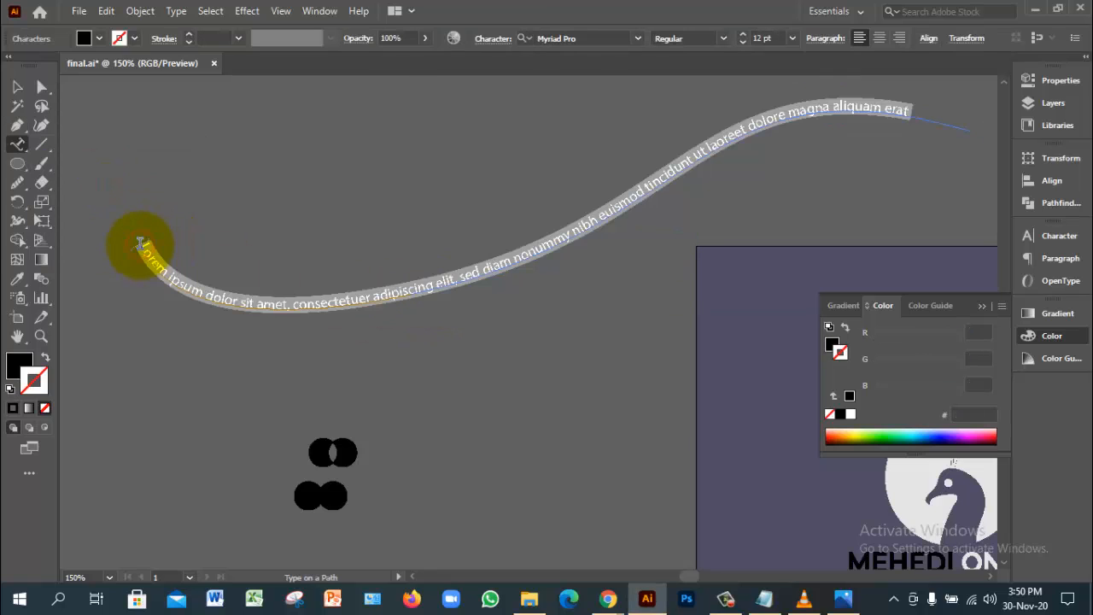
click(17, 86)
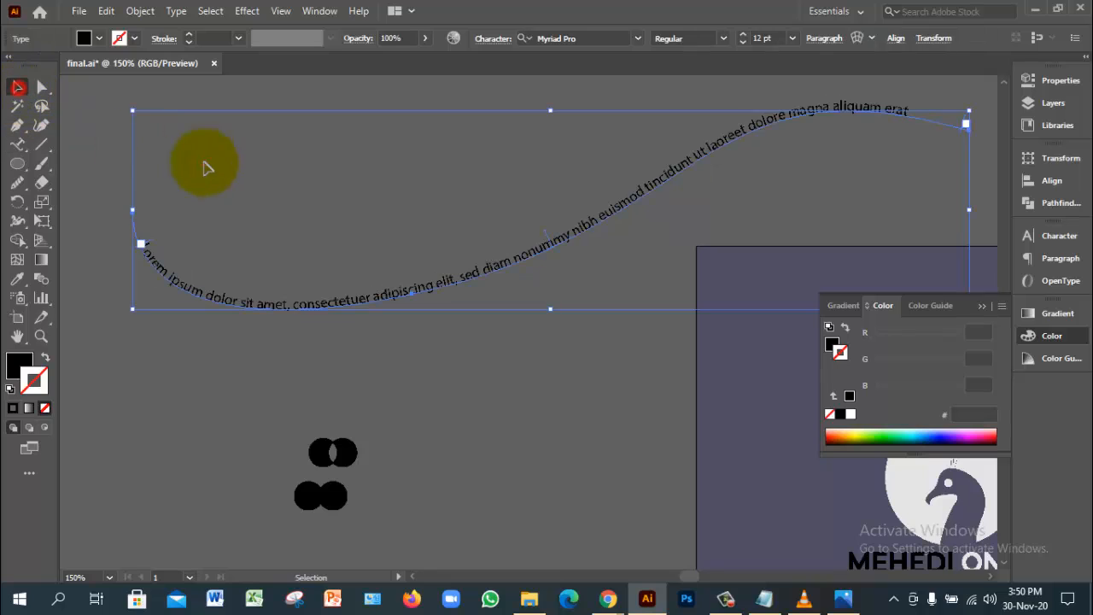
click(205, 163)
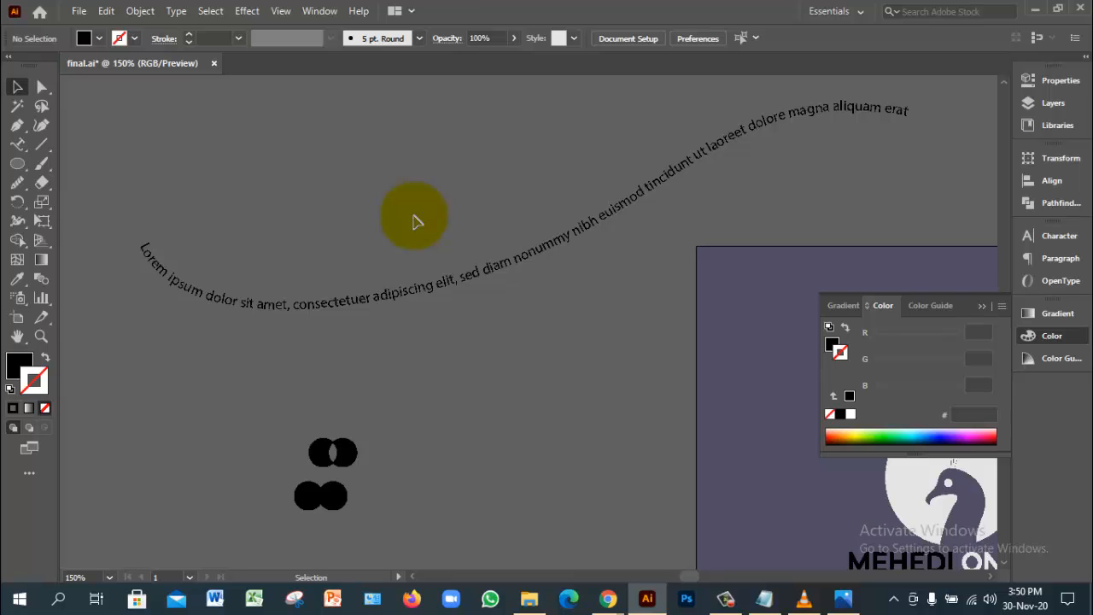
click(17, 145)
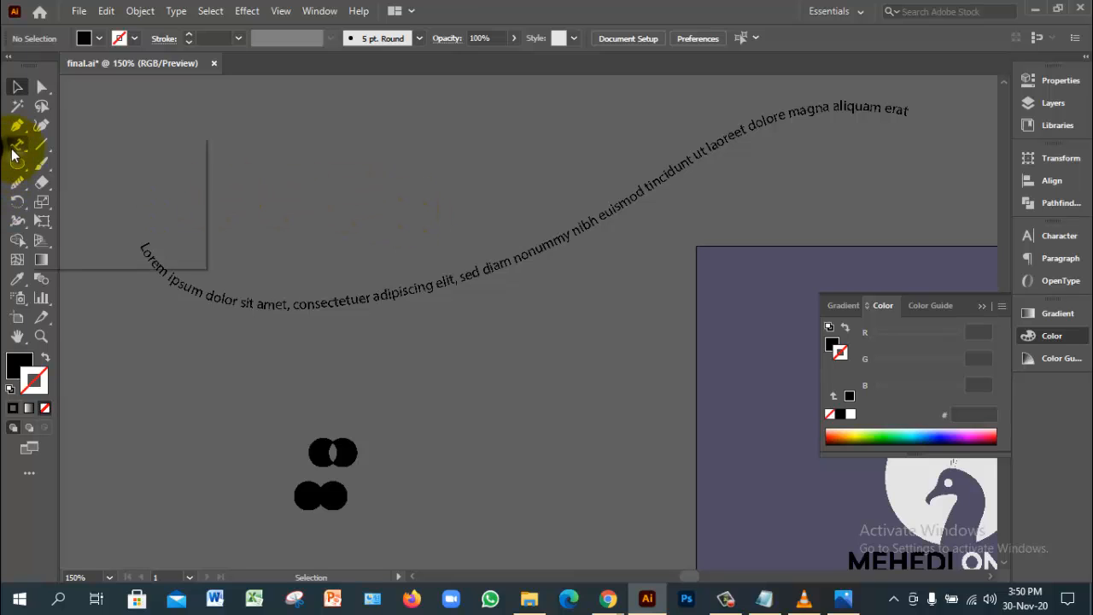
click(90, 145)
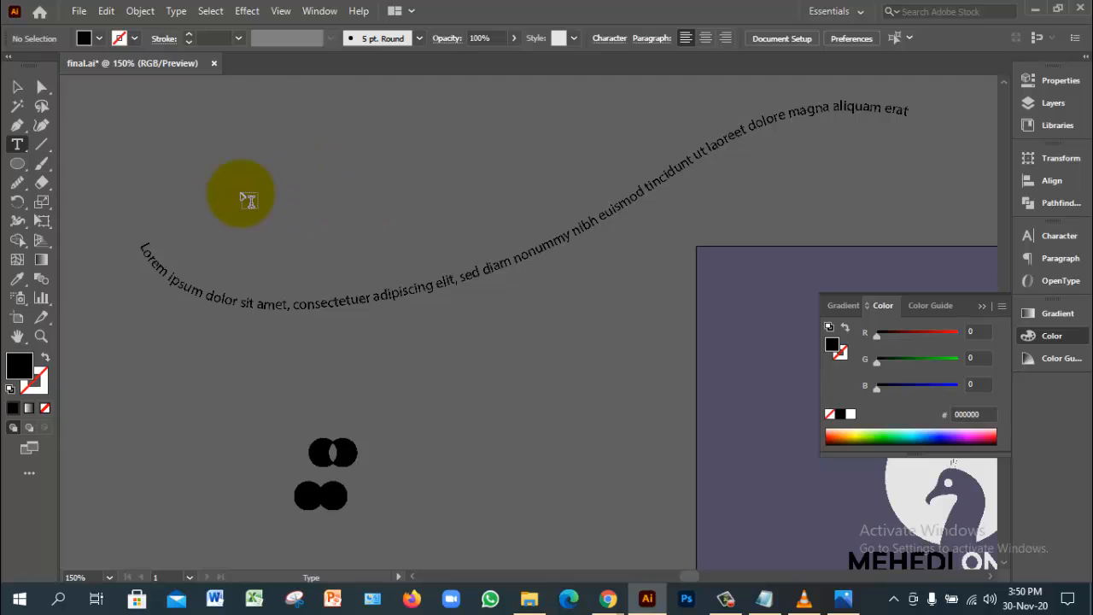
click(18, 144)
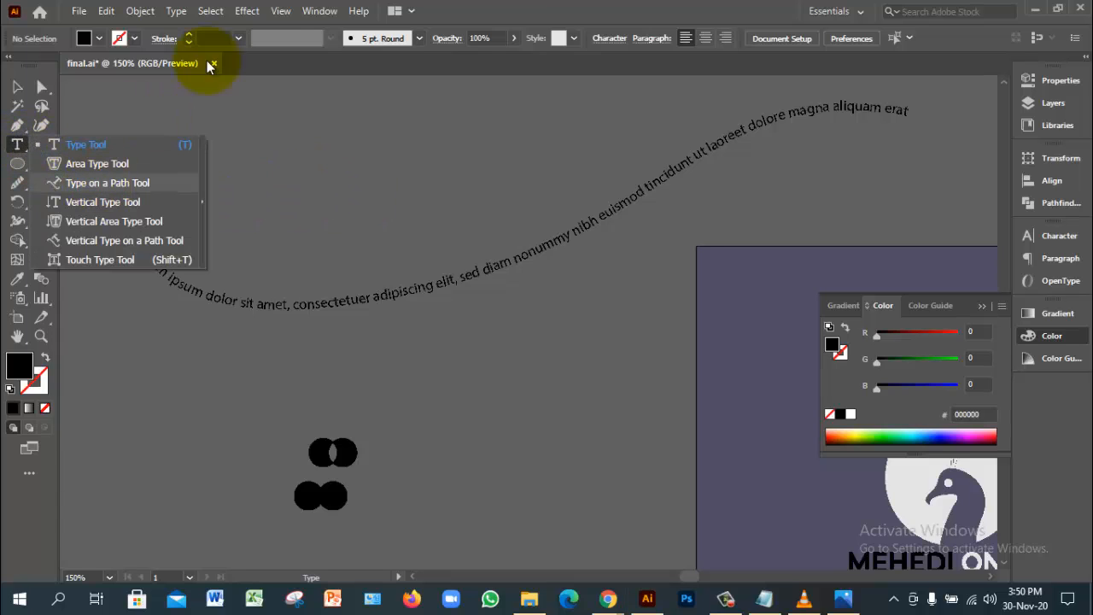
click(17, 86)
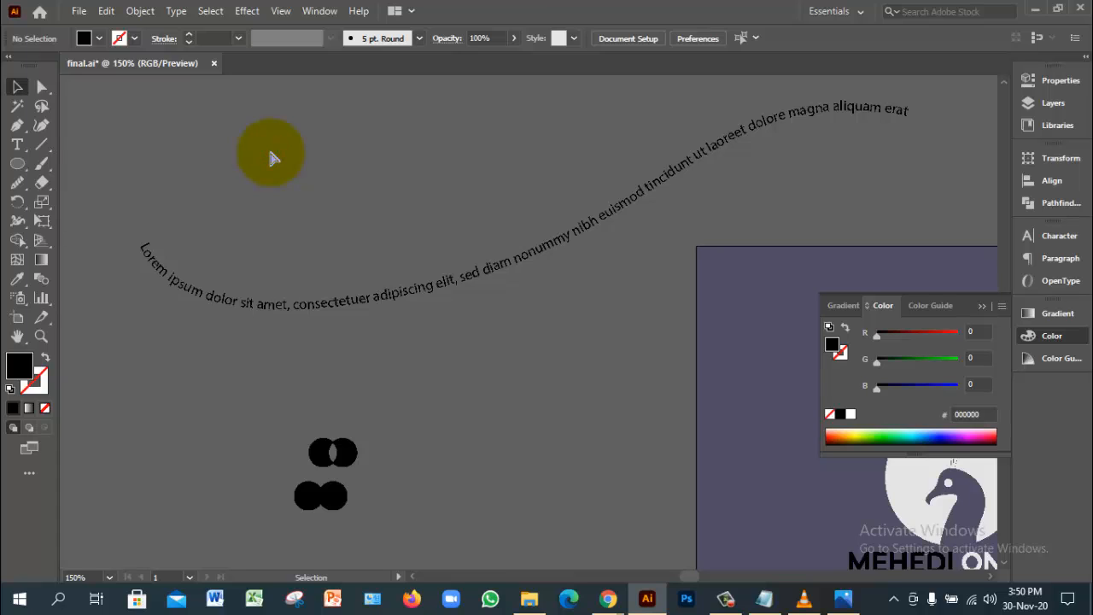
Rotate the logo's peacock circle group slightly clockwise, then undo the rotation
ctrl+alt+click(497, 329)
ctrl+alt+click(515, 318)
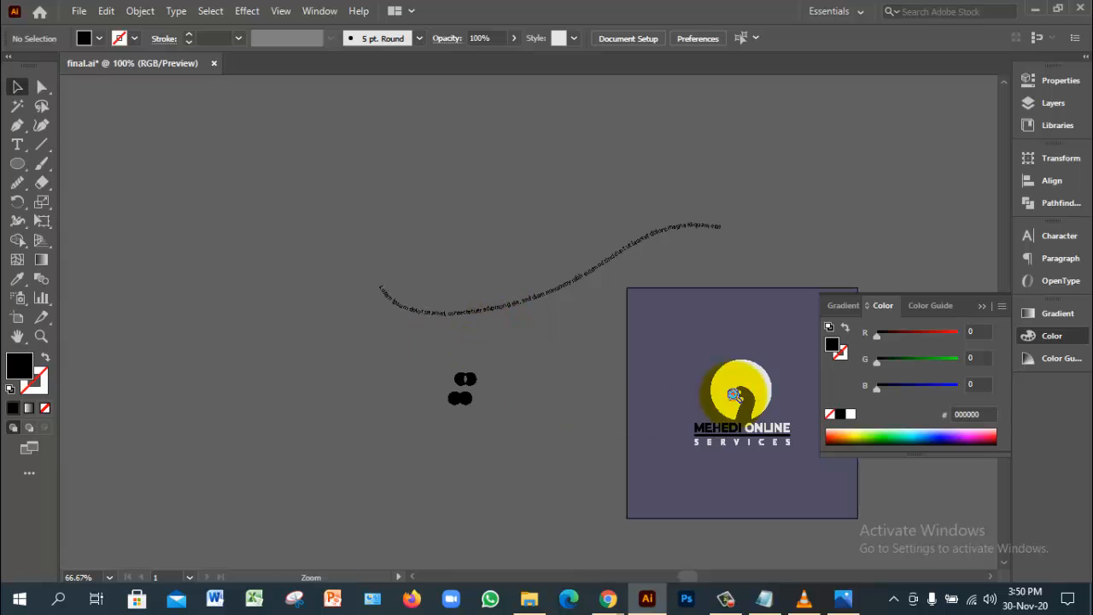
ctrl+click(735, 393)
ctrl+click(523, 363)
ctrl+click(526, 307)
ctrl+click(530, 302)
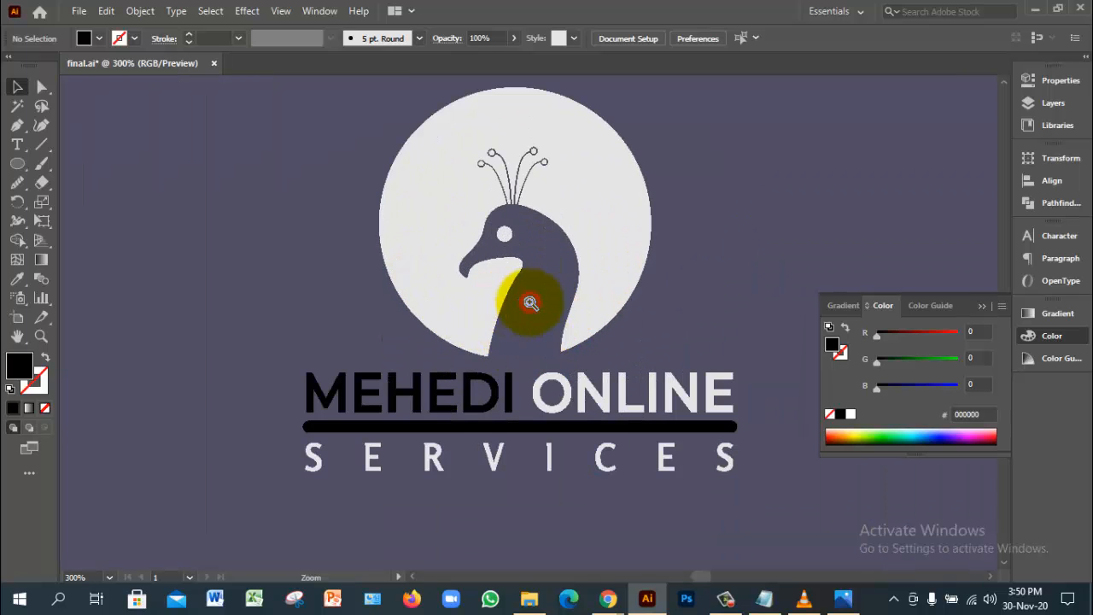
ctrl+alt+click(553, 321)
click(569, 272)
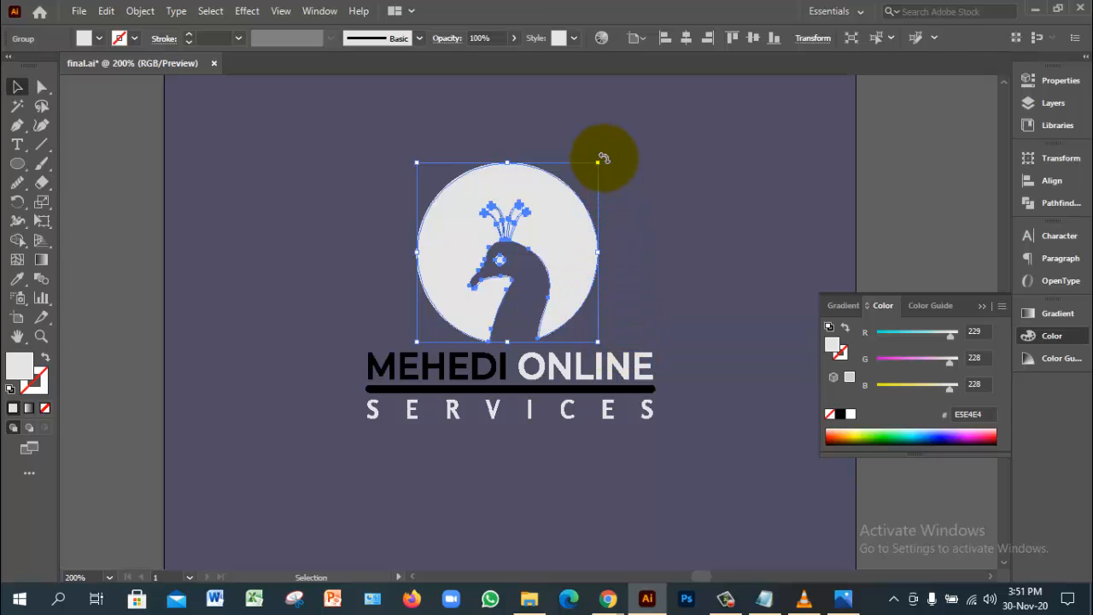
mouse_move(606, 159)
mouse_down()
mouse_move(618, 171)
mouse_move(604, 166)
mouse_up()
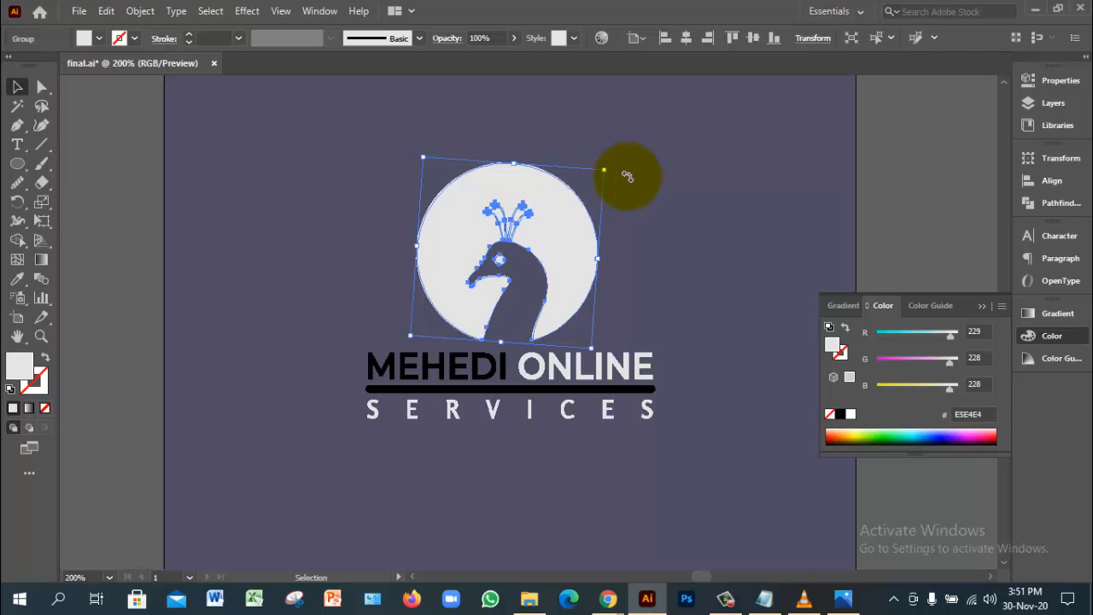
click(915, 211)
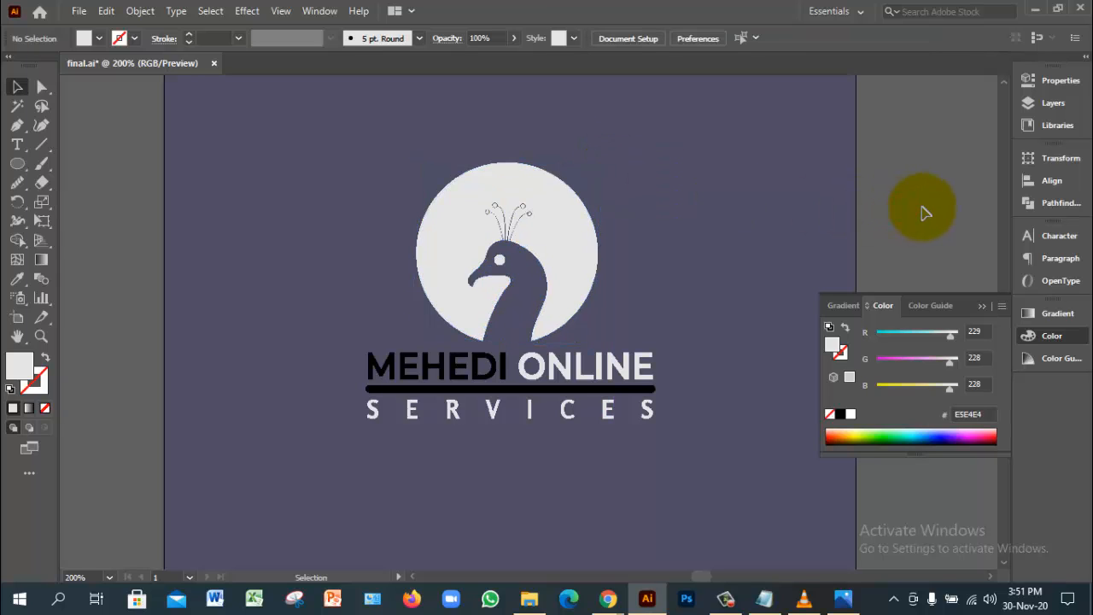
key(ctrl+z)
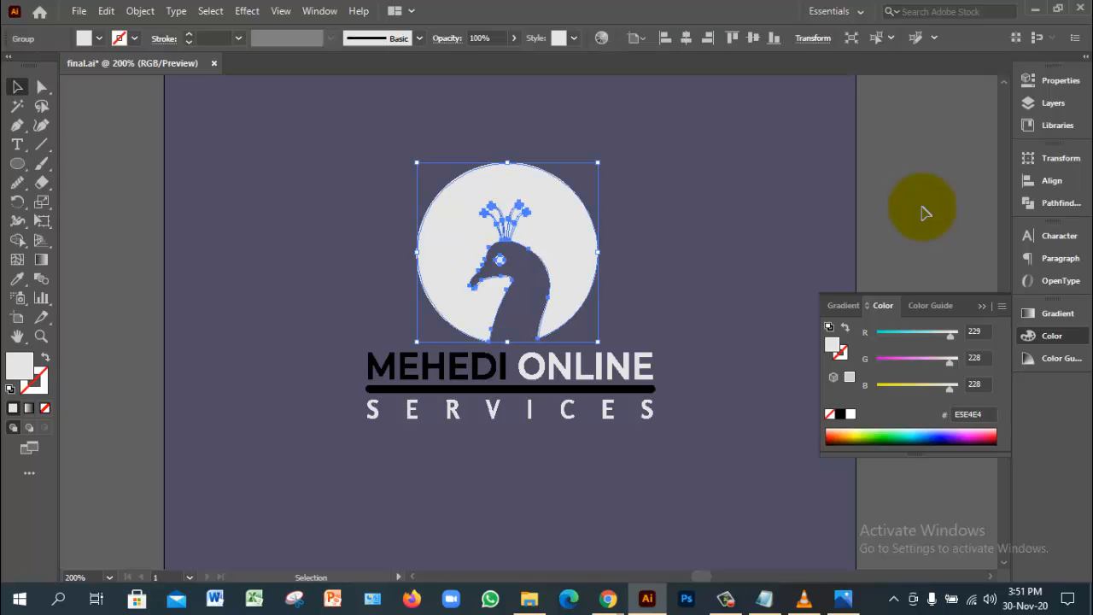
Deselect the peacock group, save final.ai and close the image viewer
ctrl+alt+click(779, 238)
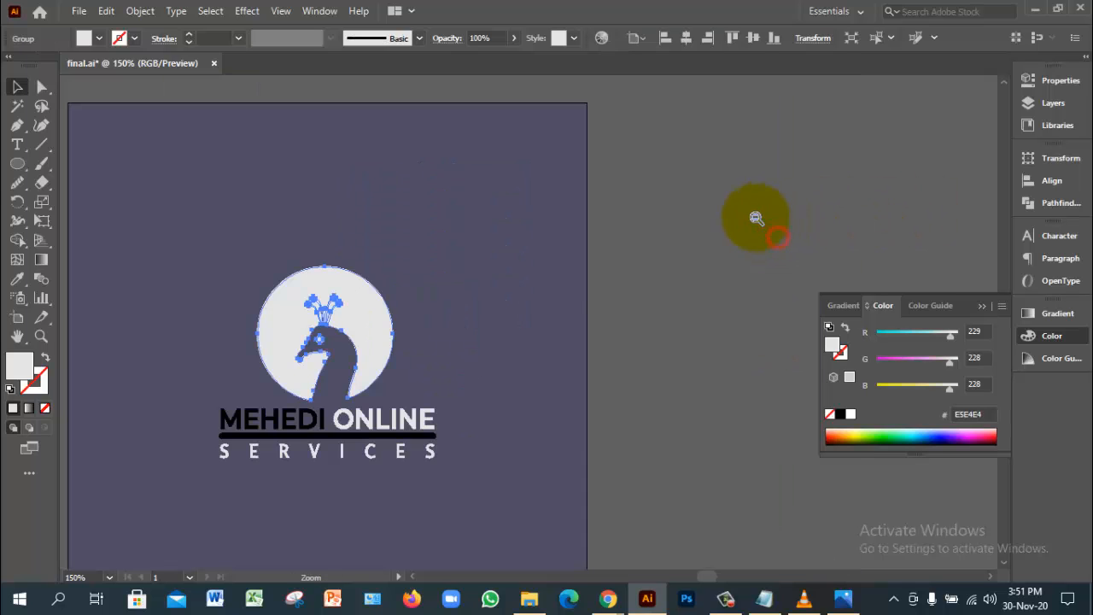
drag(578, 269, 708, 212)
click(784, 182)
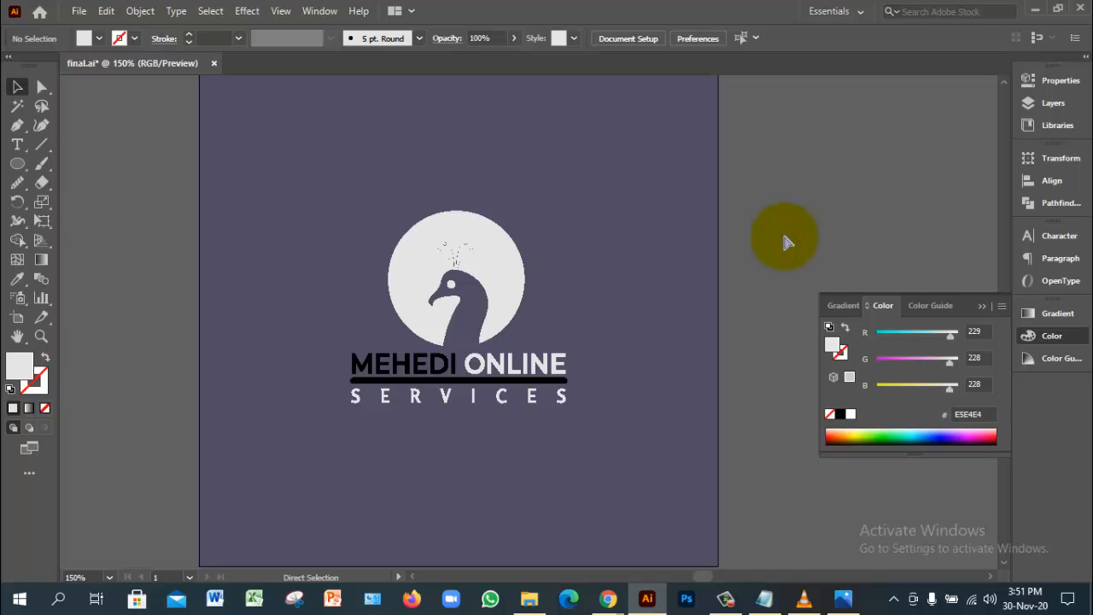
key(ctrl+s)
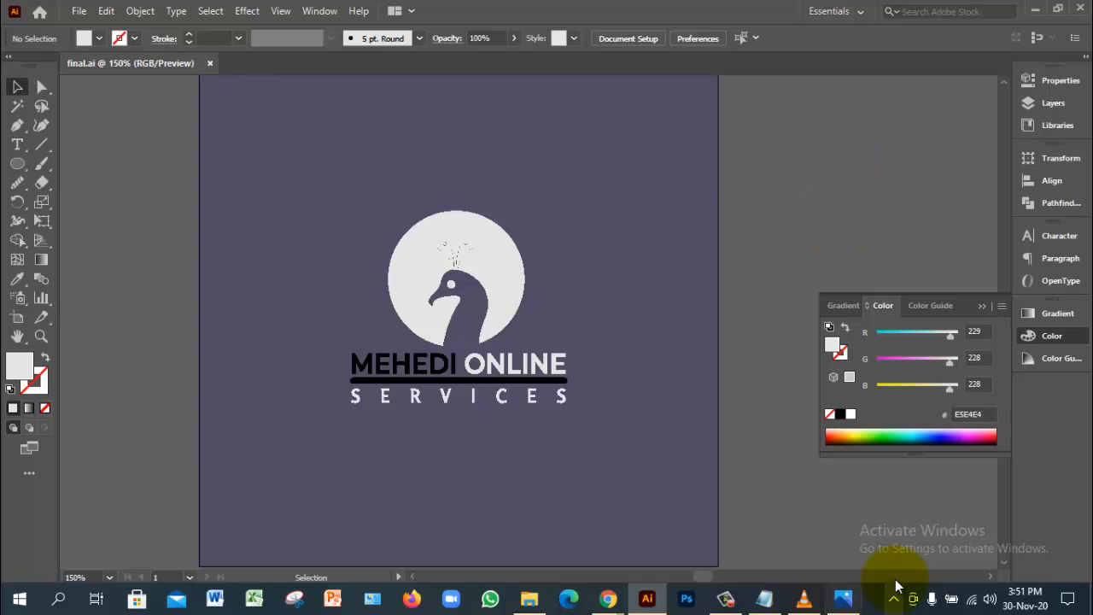
click(843, 598)
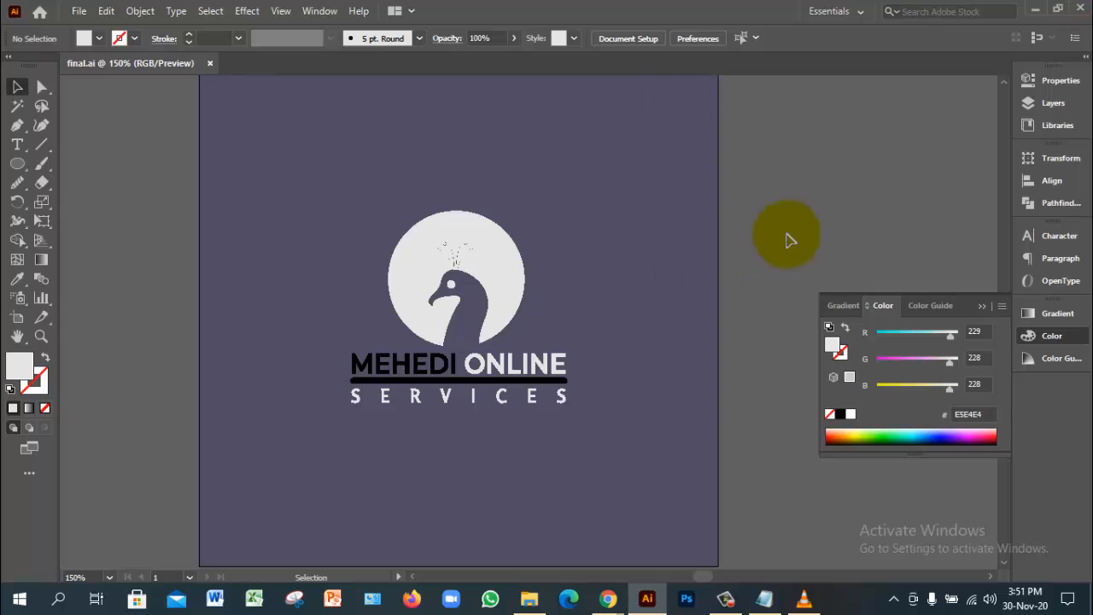
Switch to the Google Meet call in Chrome, stop presenting the screen and mute the microphone
click(726, 598)
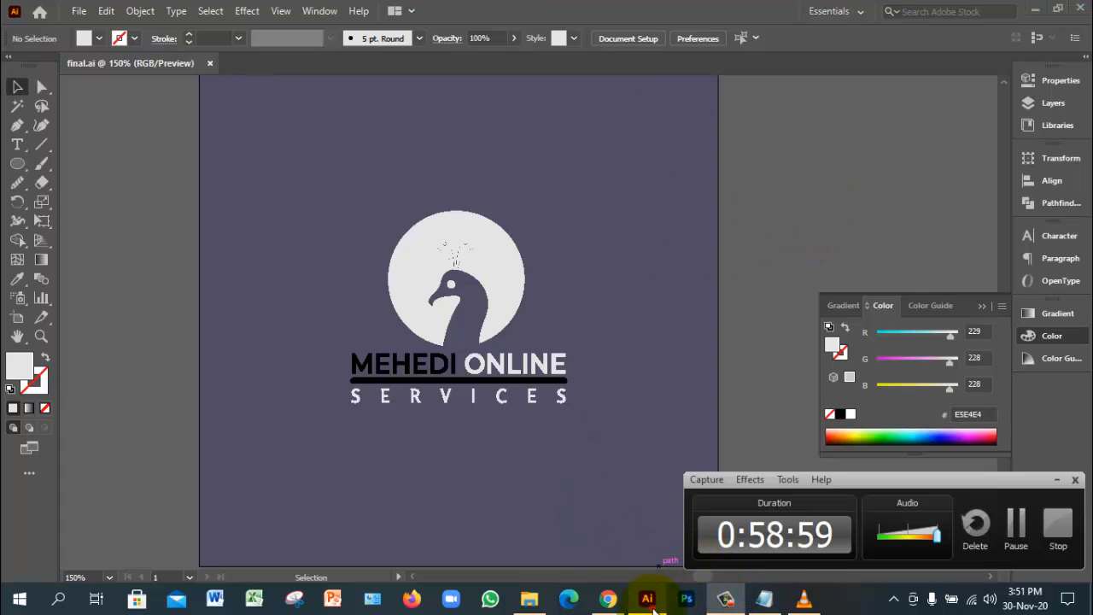
mouse_move(608, 602)
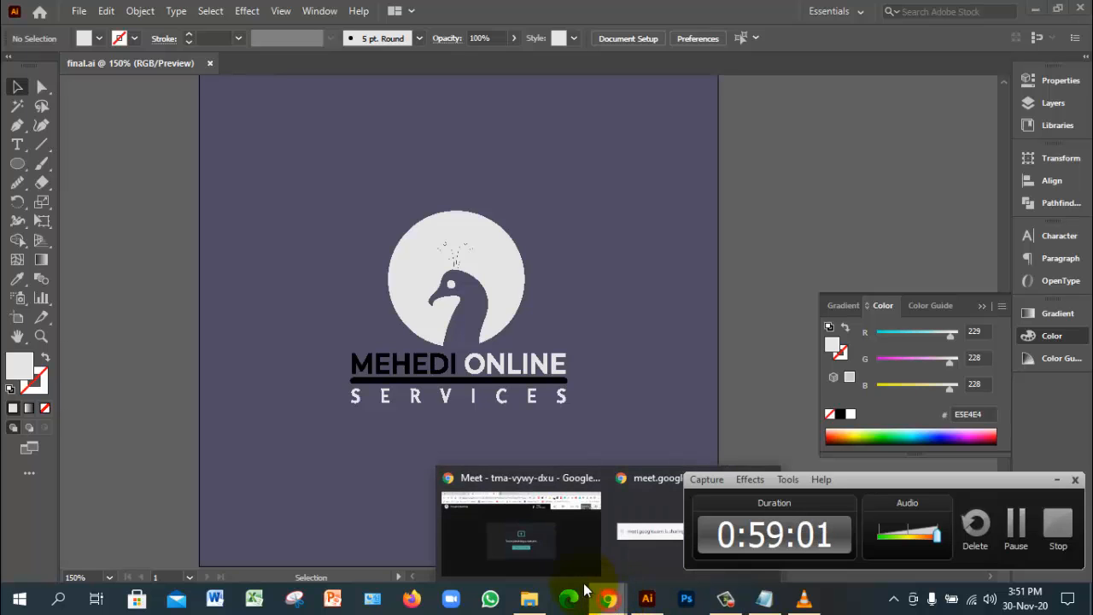
click(570, 539)
click(576, 389)
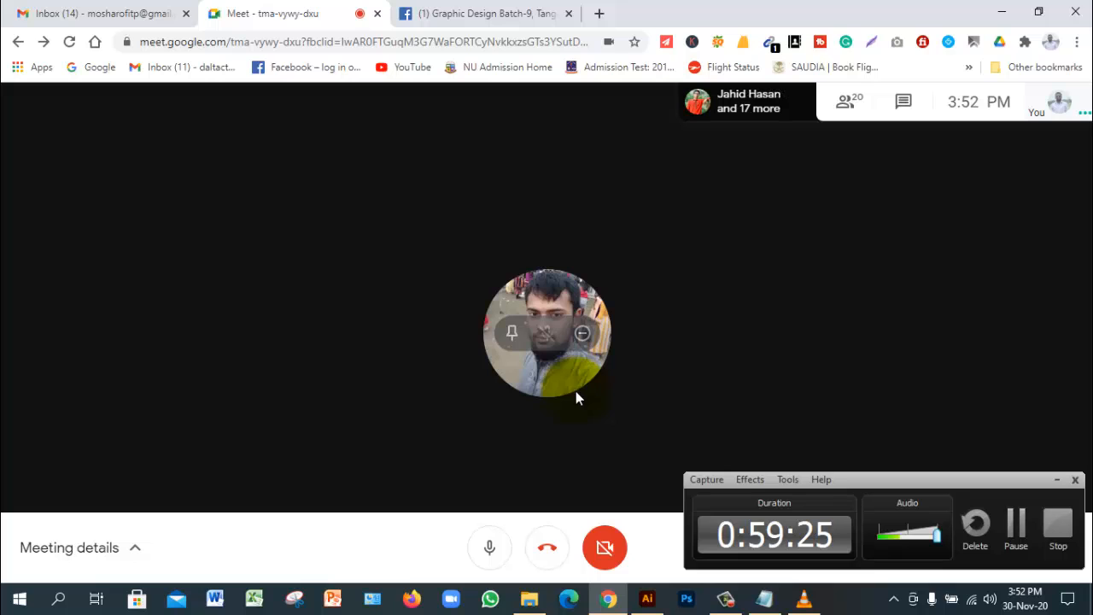
click(493, 541)
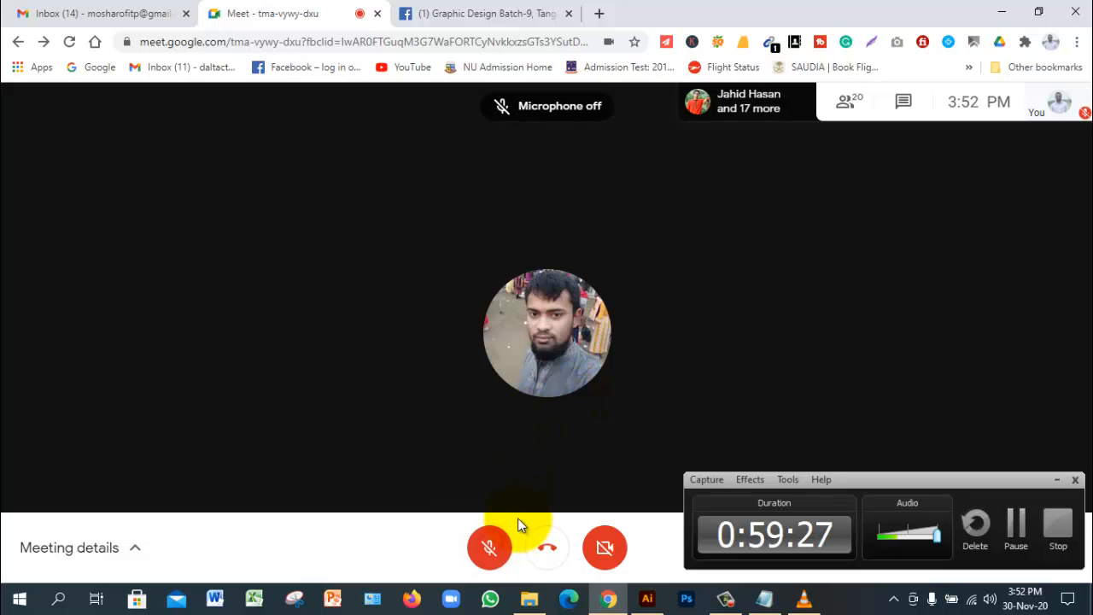